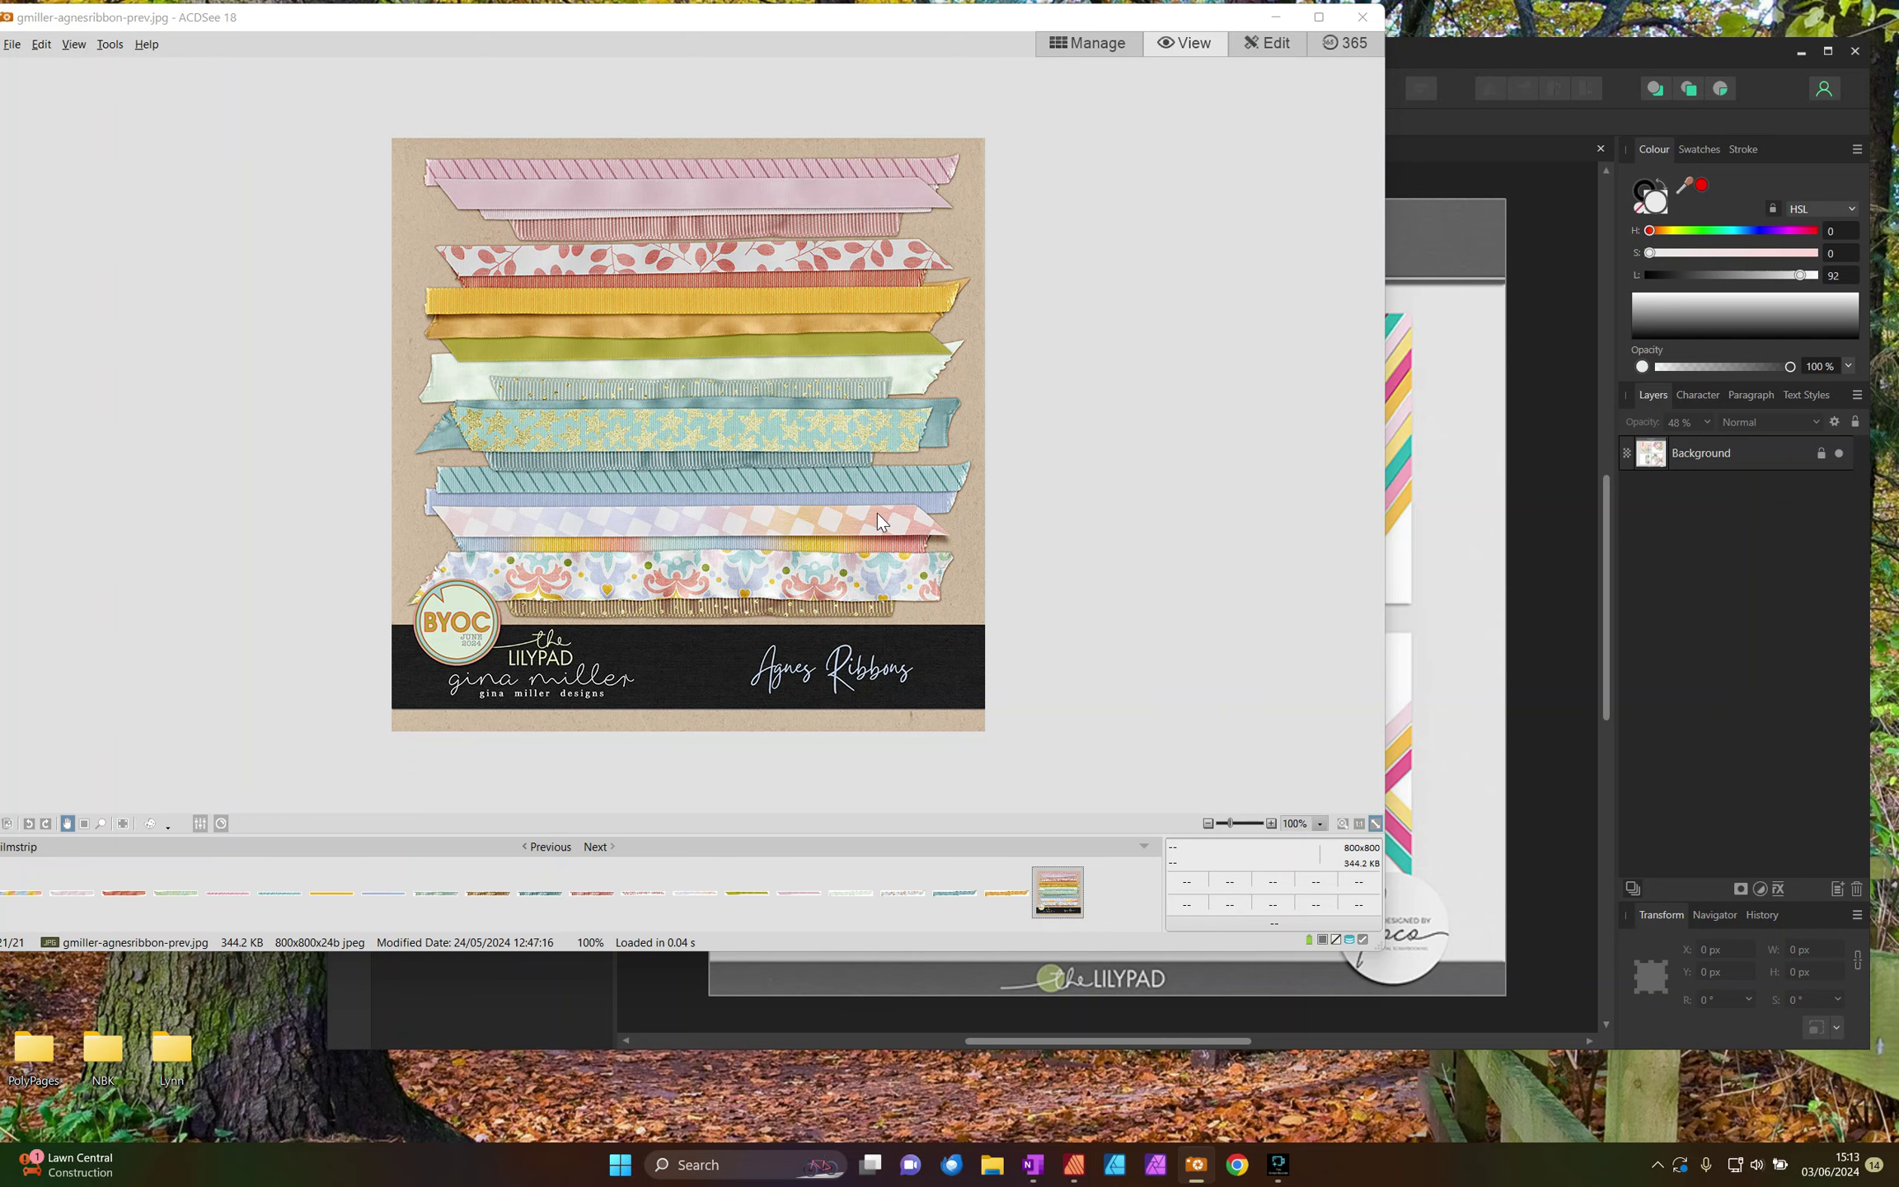
Step: Bring the image editor with the Strips & Stripes Vol. 1 template preview to the front
{"action": "left_click", "coordinate": [1517, 61]}
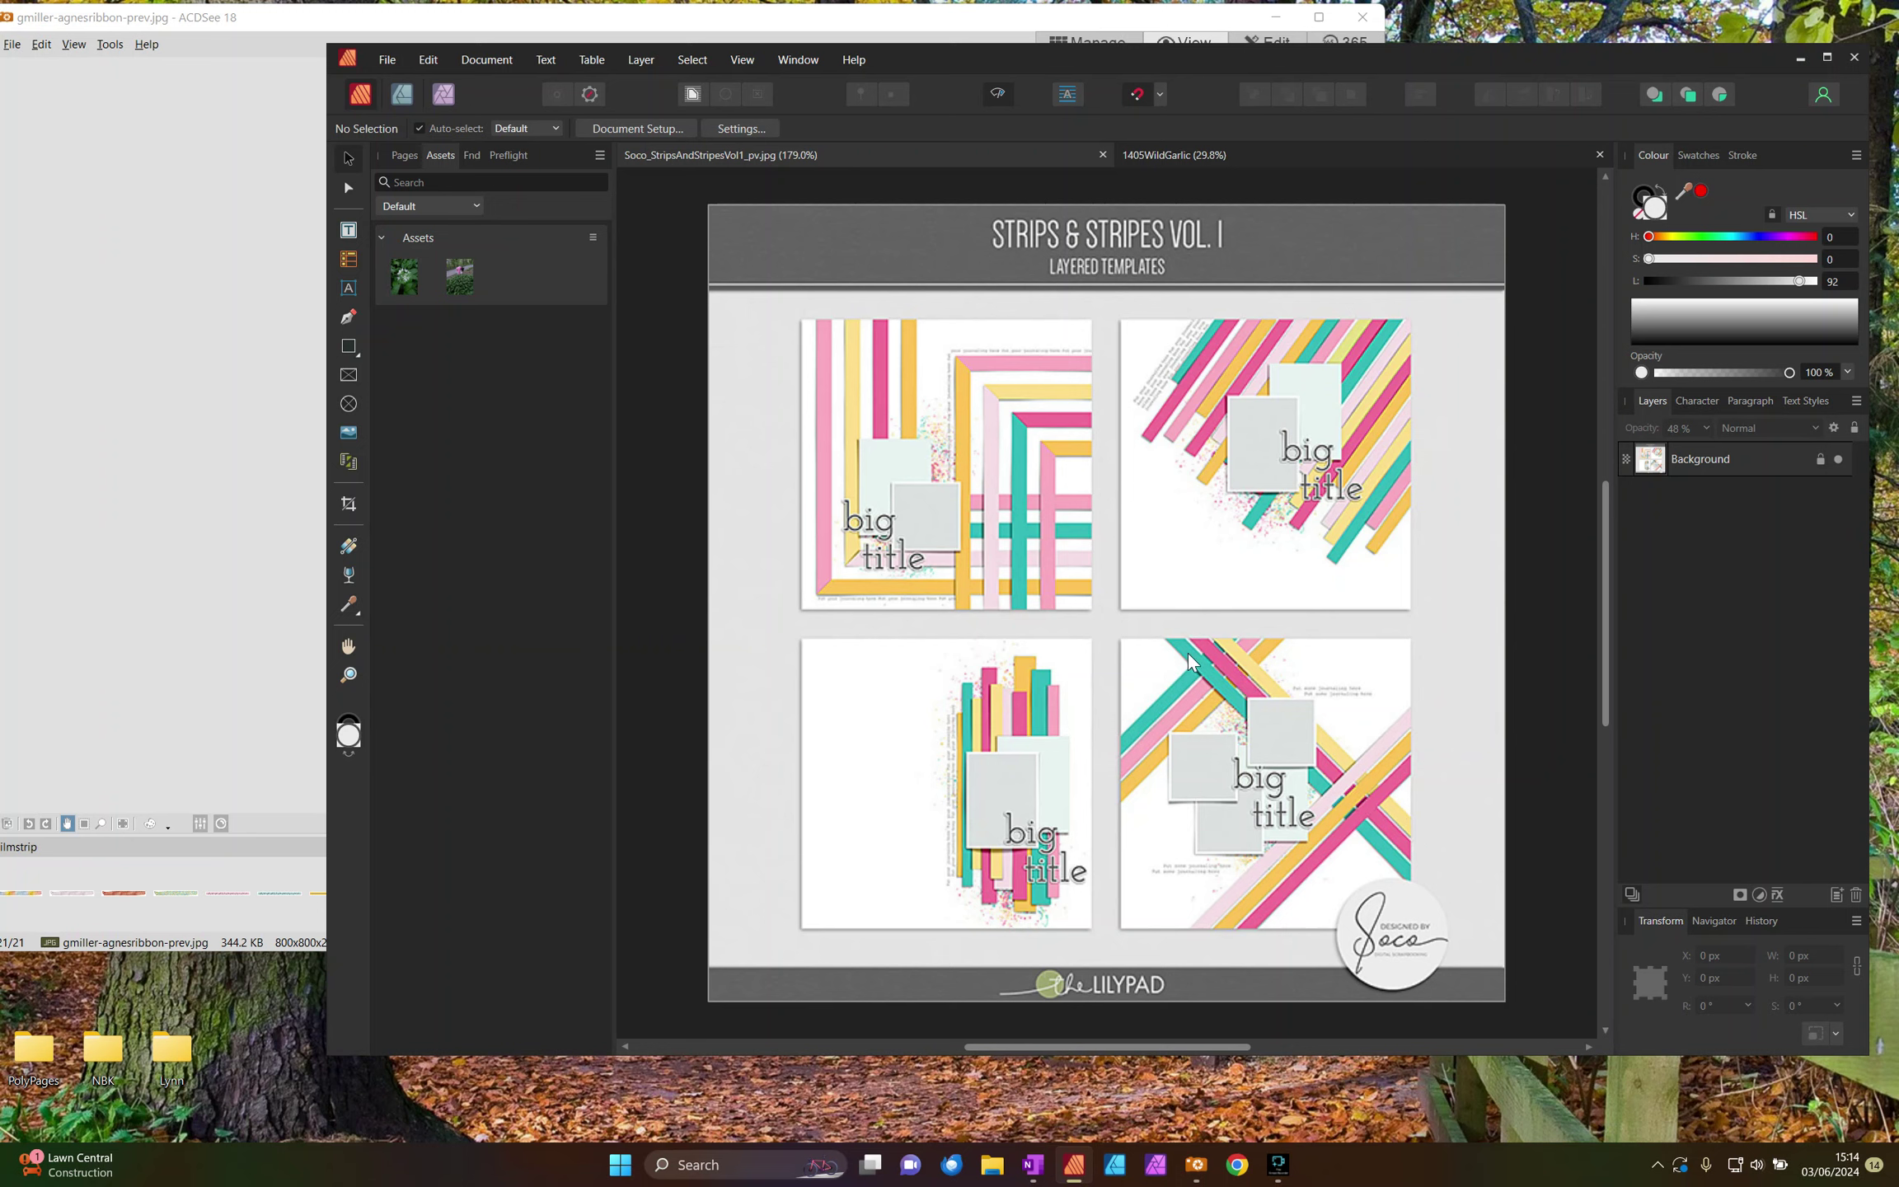
Step: In 1405WildGarlic, group all 18 paper strip and shadow layers and name the group PAPER STRIPS
{"action": "left_click_drag", "start_coordinate": [1337, 776], "coordinate": [1378, 799]}
{"action": "left_click", "coordinate": [1208, 165]}
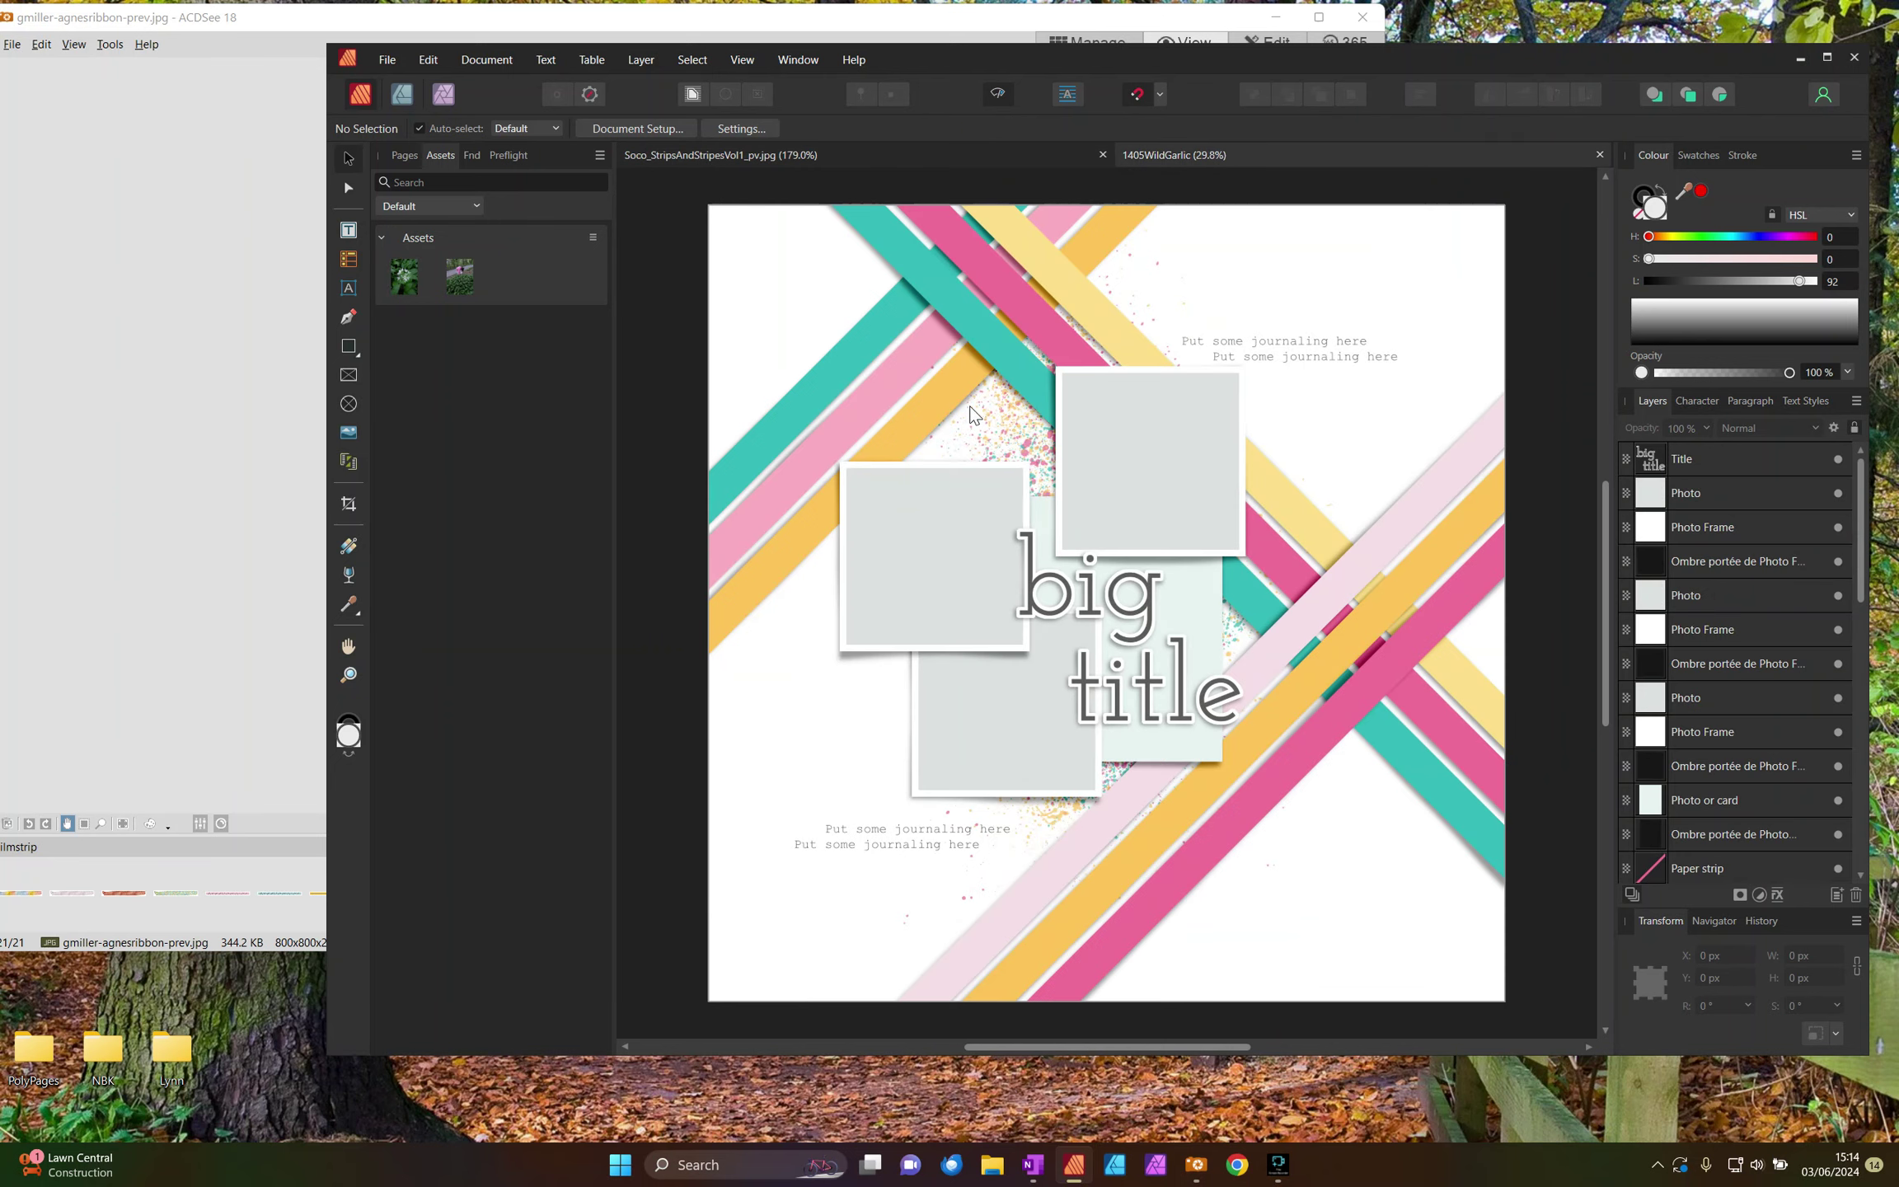
{"action": "left_click", "coordinate": [1714, 869]}
{"action": "scroll", "coordinate": [1708, 834], "scroll_direction": "down", "scroll_amount": 5}
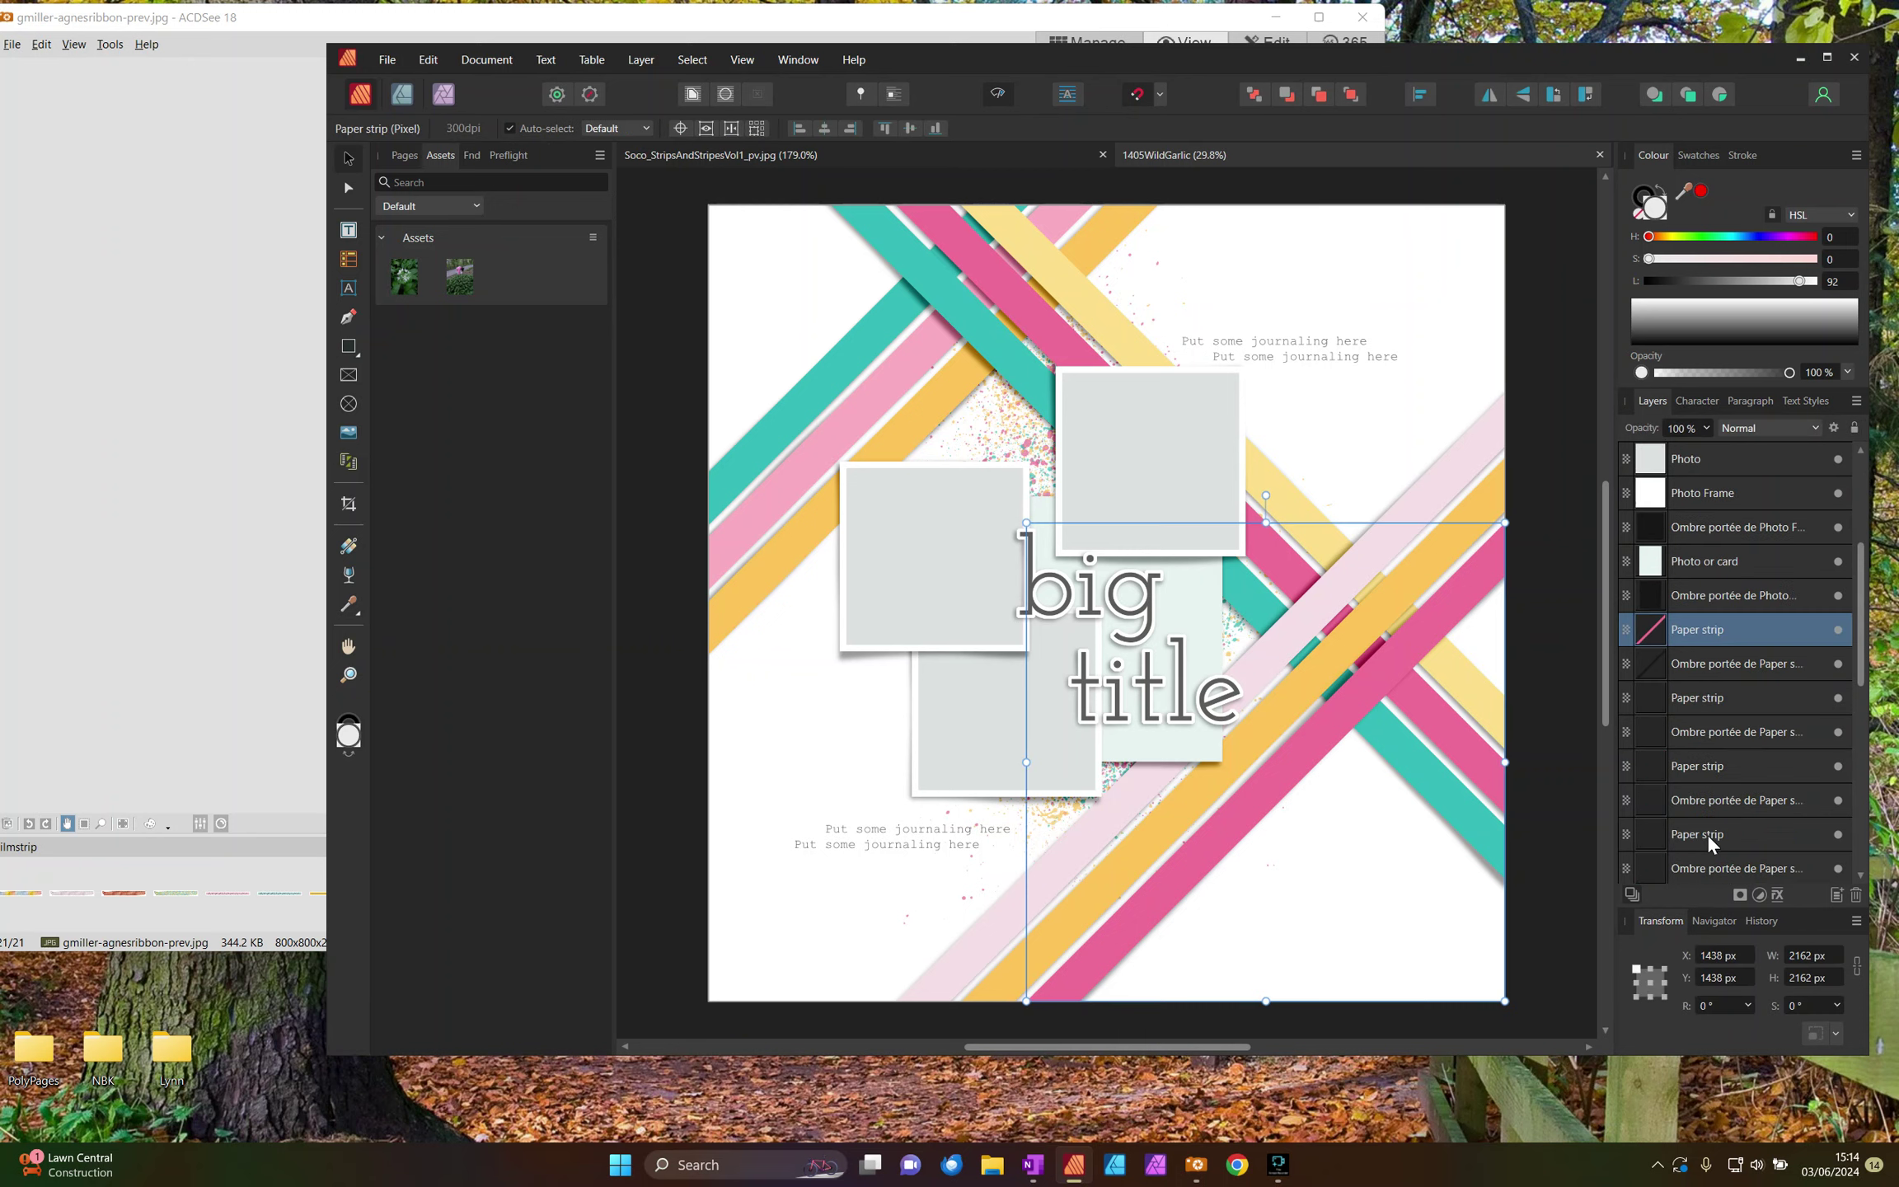
{"action": "scroll", "coordinate": [1702, 737], "scroll_direction": "down", "scroll_amount": 5}
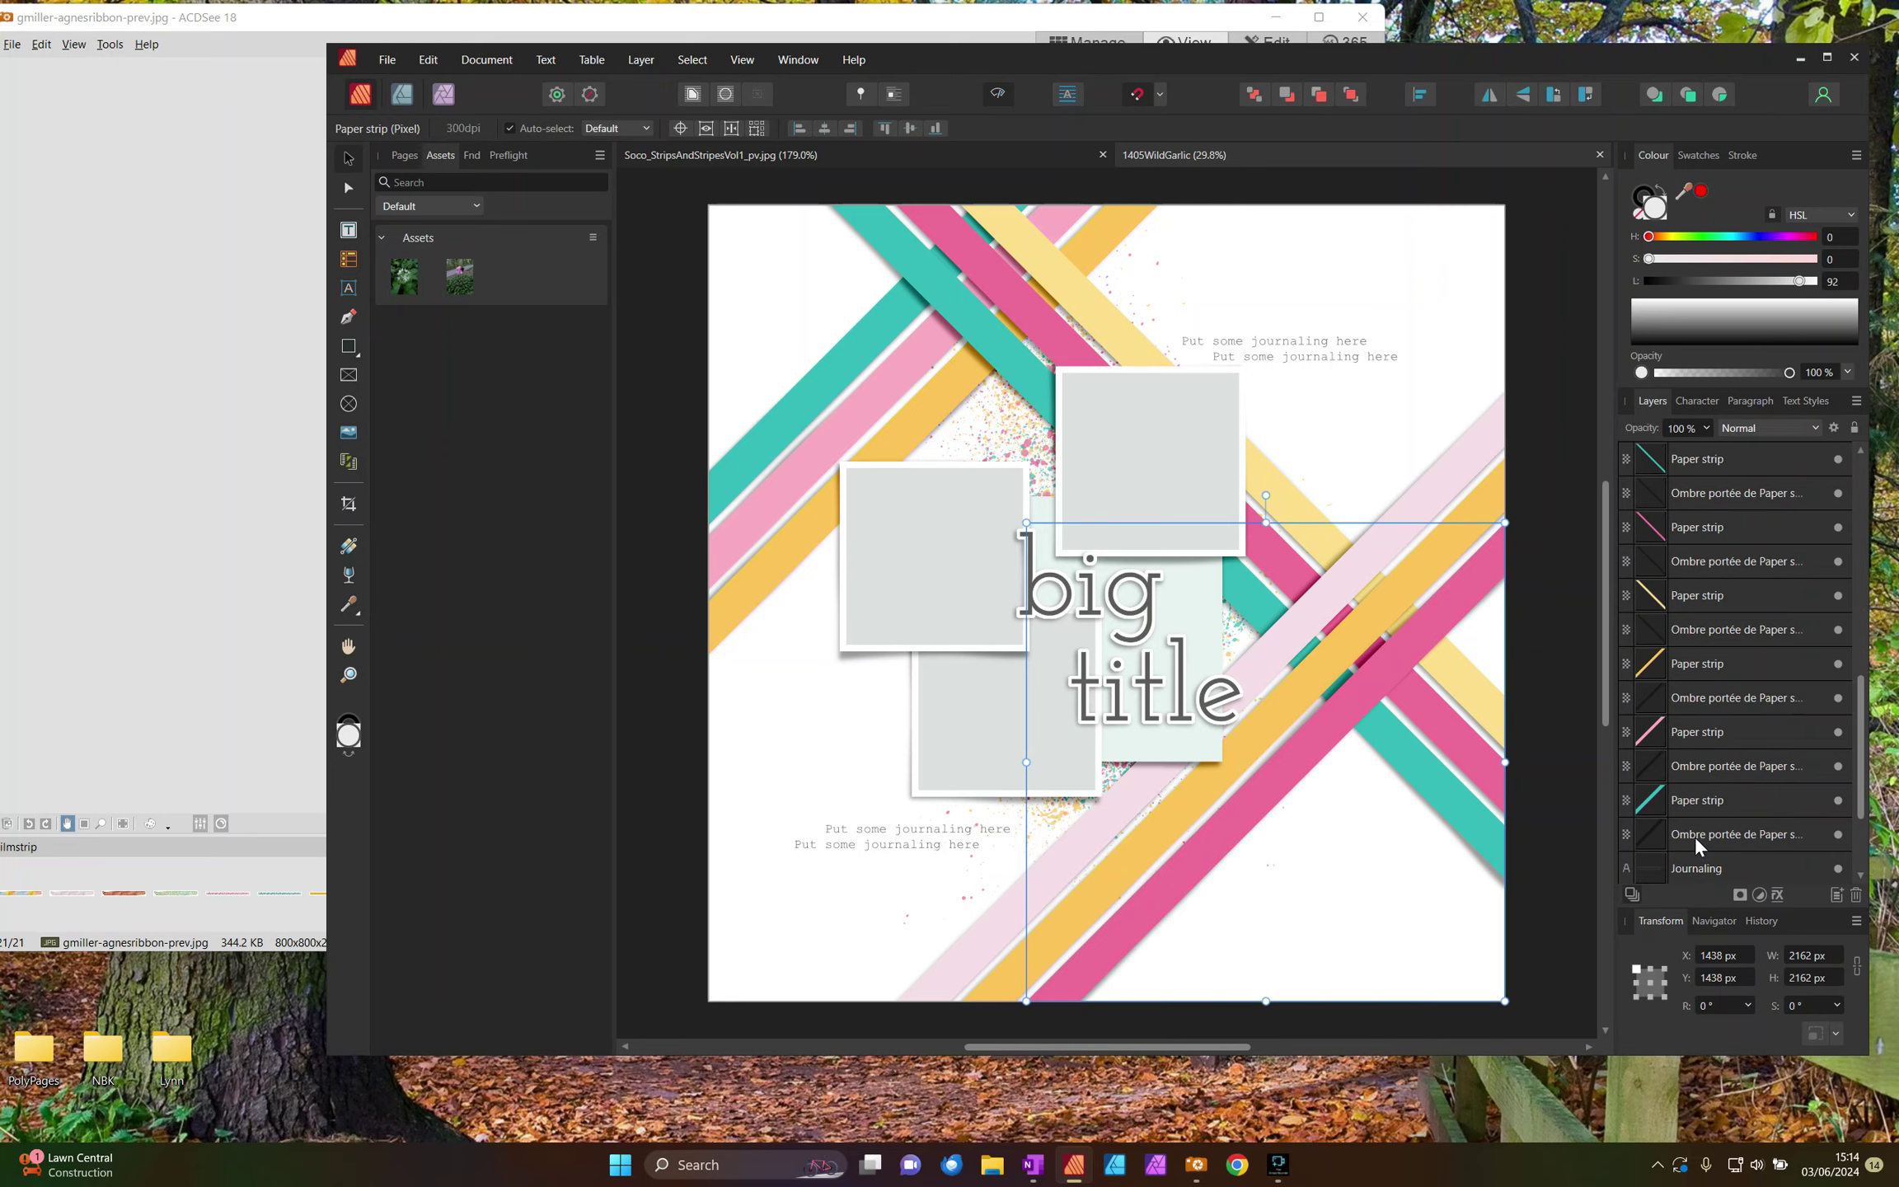
{"action": "left_click", "coordinate": [1691, 834], "text": "shift"}
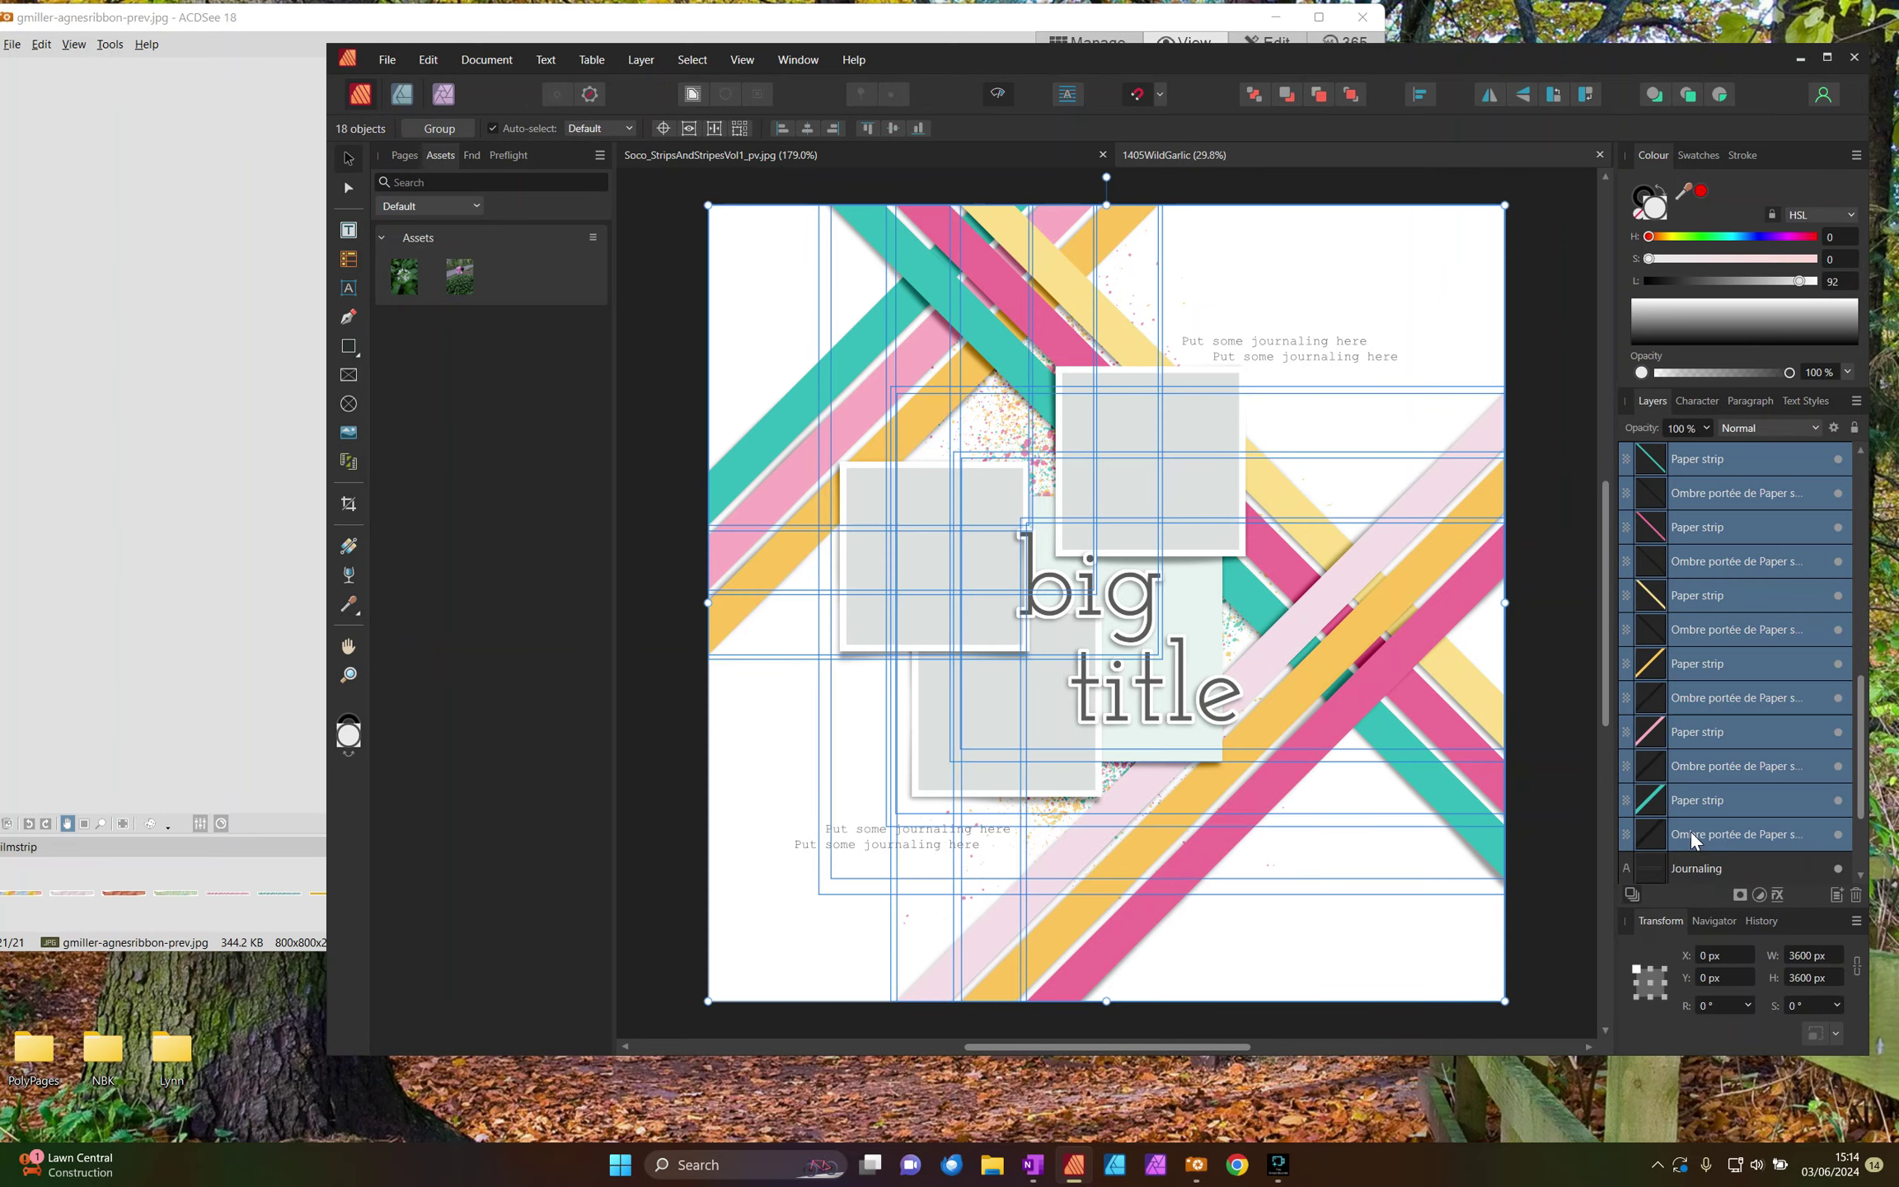
{"action": "key", "text": "ctrl+g"}
{"action": "double_click", "coordinate": [1709, 730]}
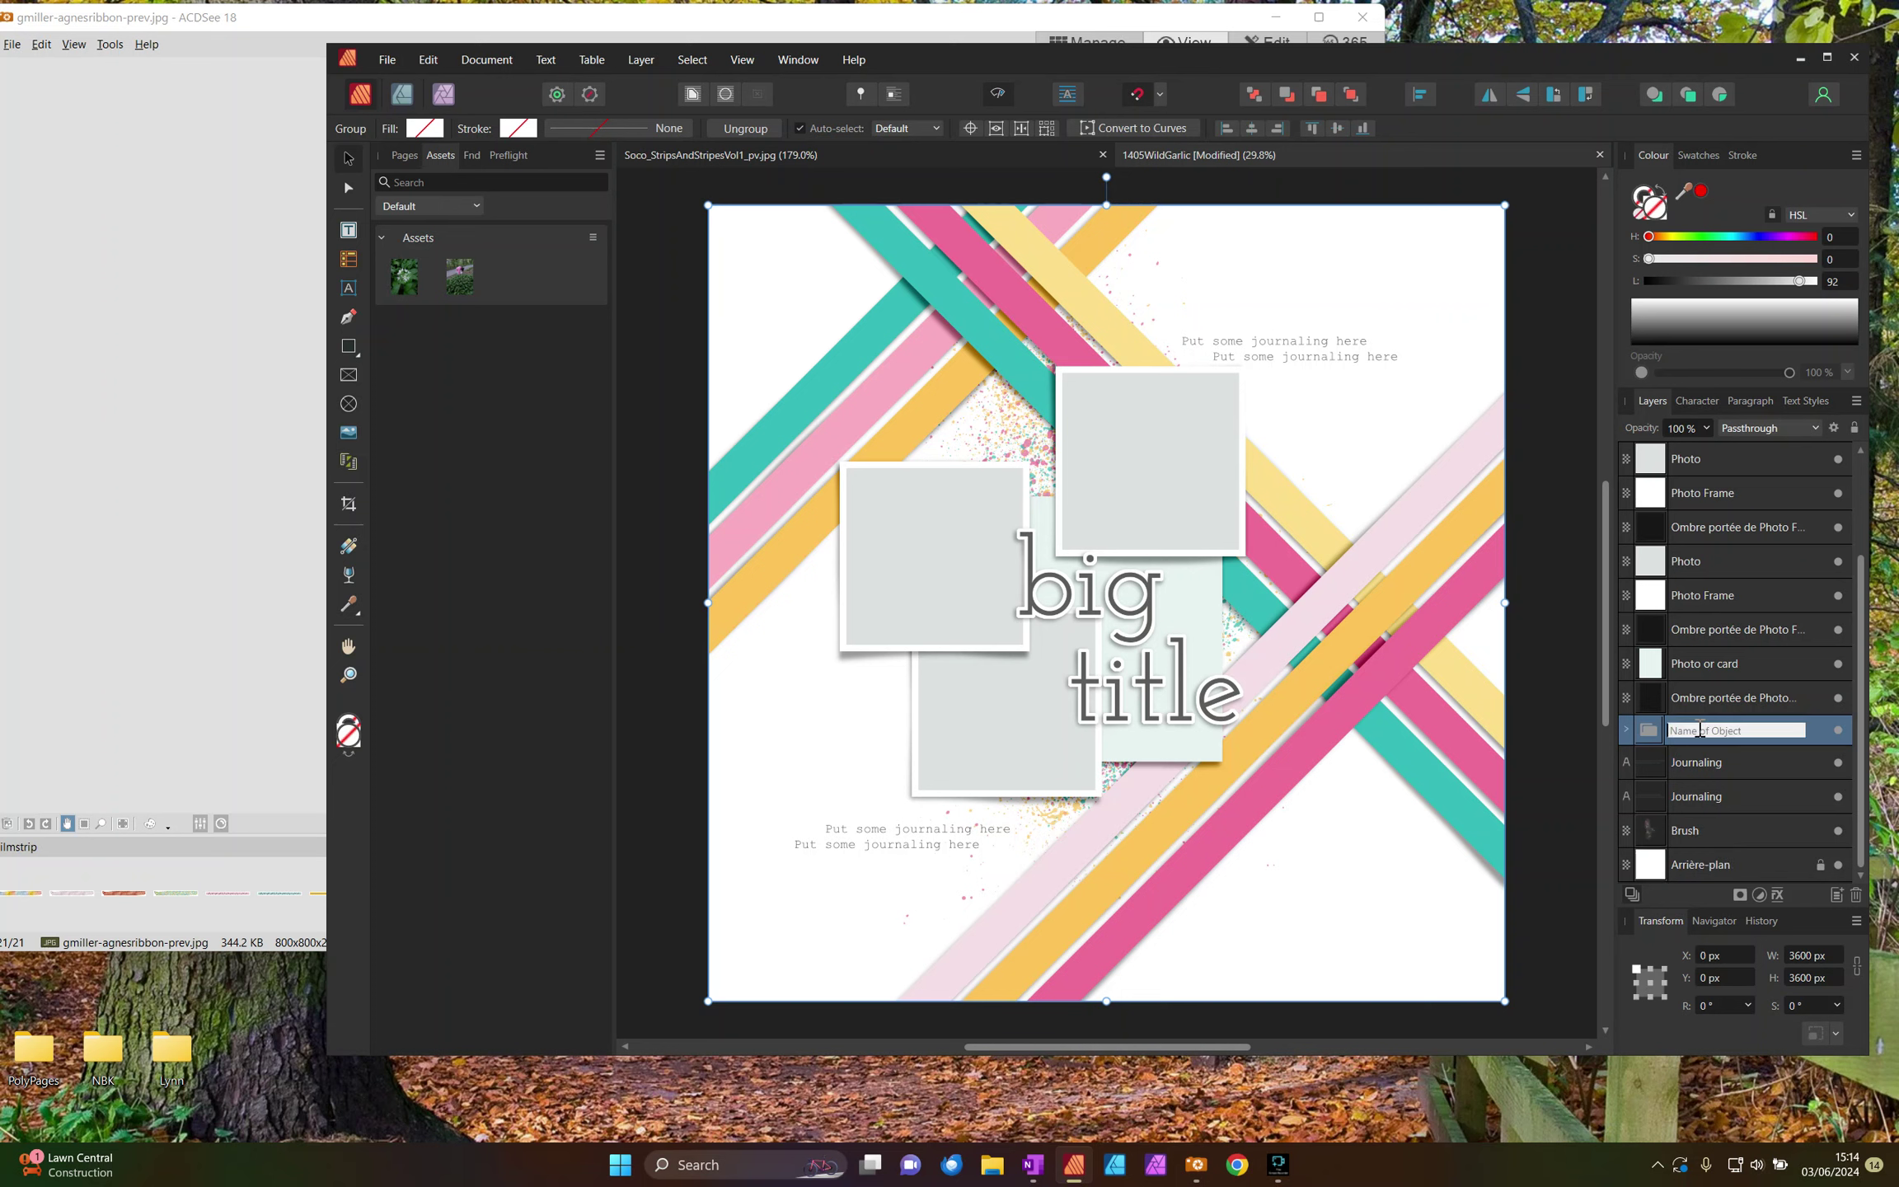
{"action": "type", "text": "PAPER STRIPS"}
{"action": "key", "text": "Return"}
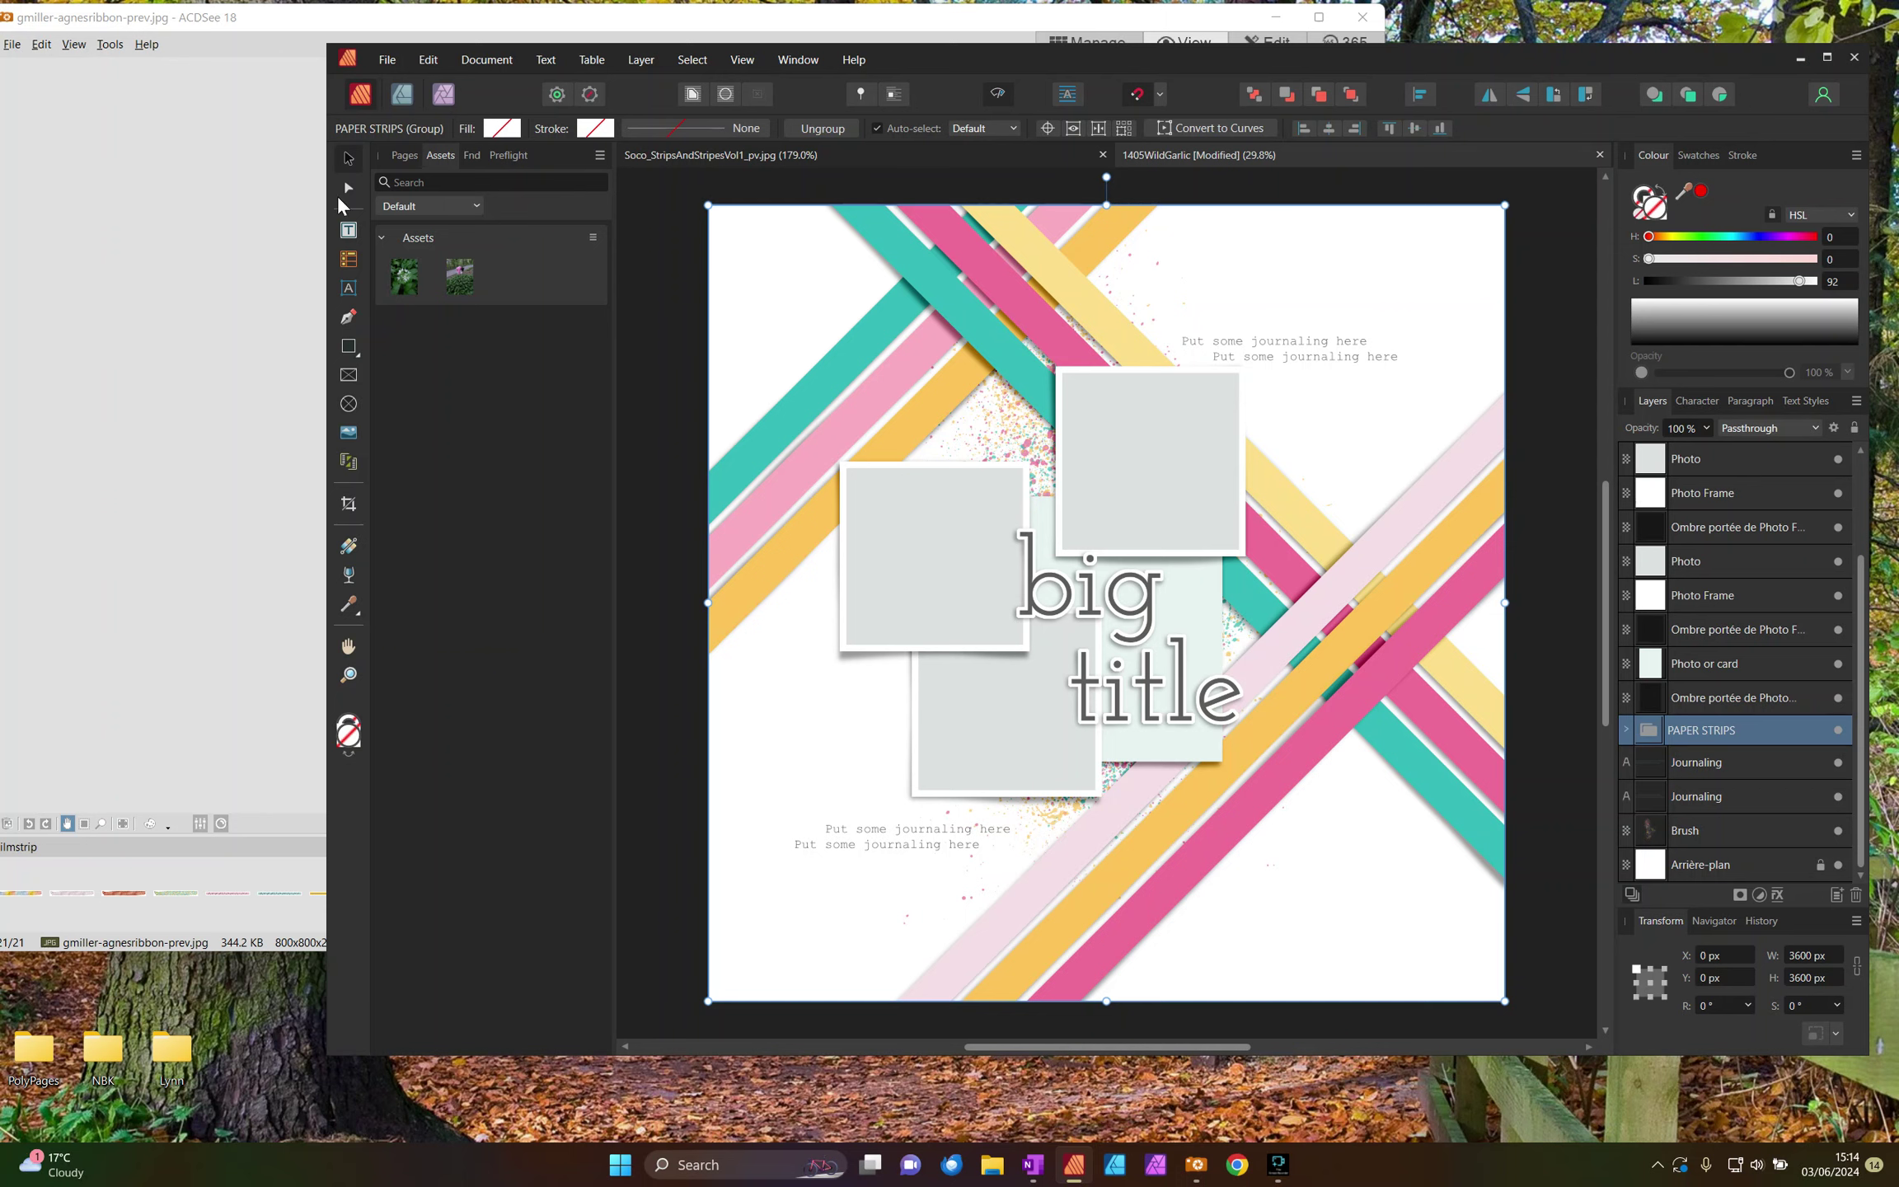
Step: Browse the gmiller-agnes-ribbons folder in ACDSee with thumbnails enlarged to maximum size
{"action": "left_click", "coordinate": [280, 15]}
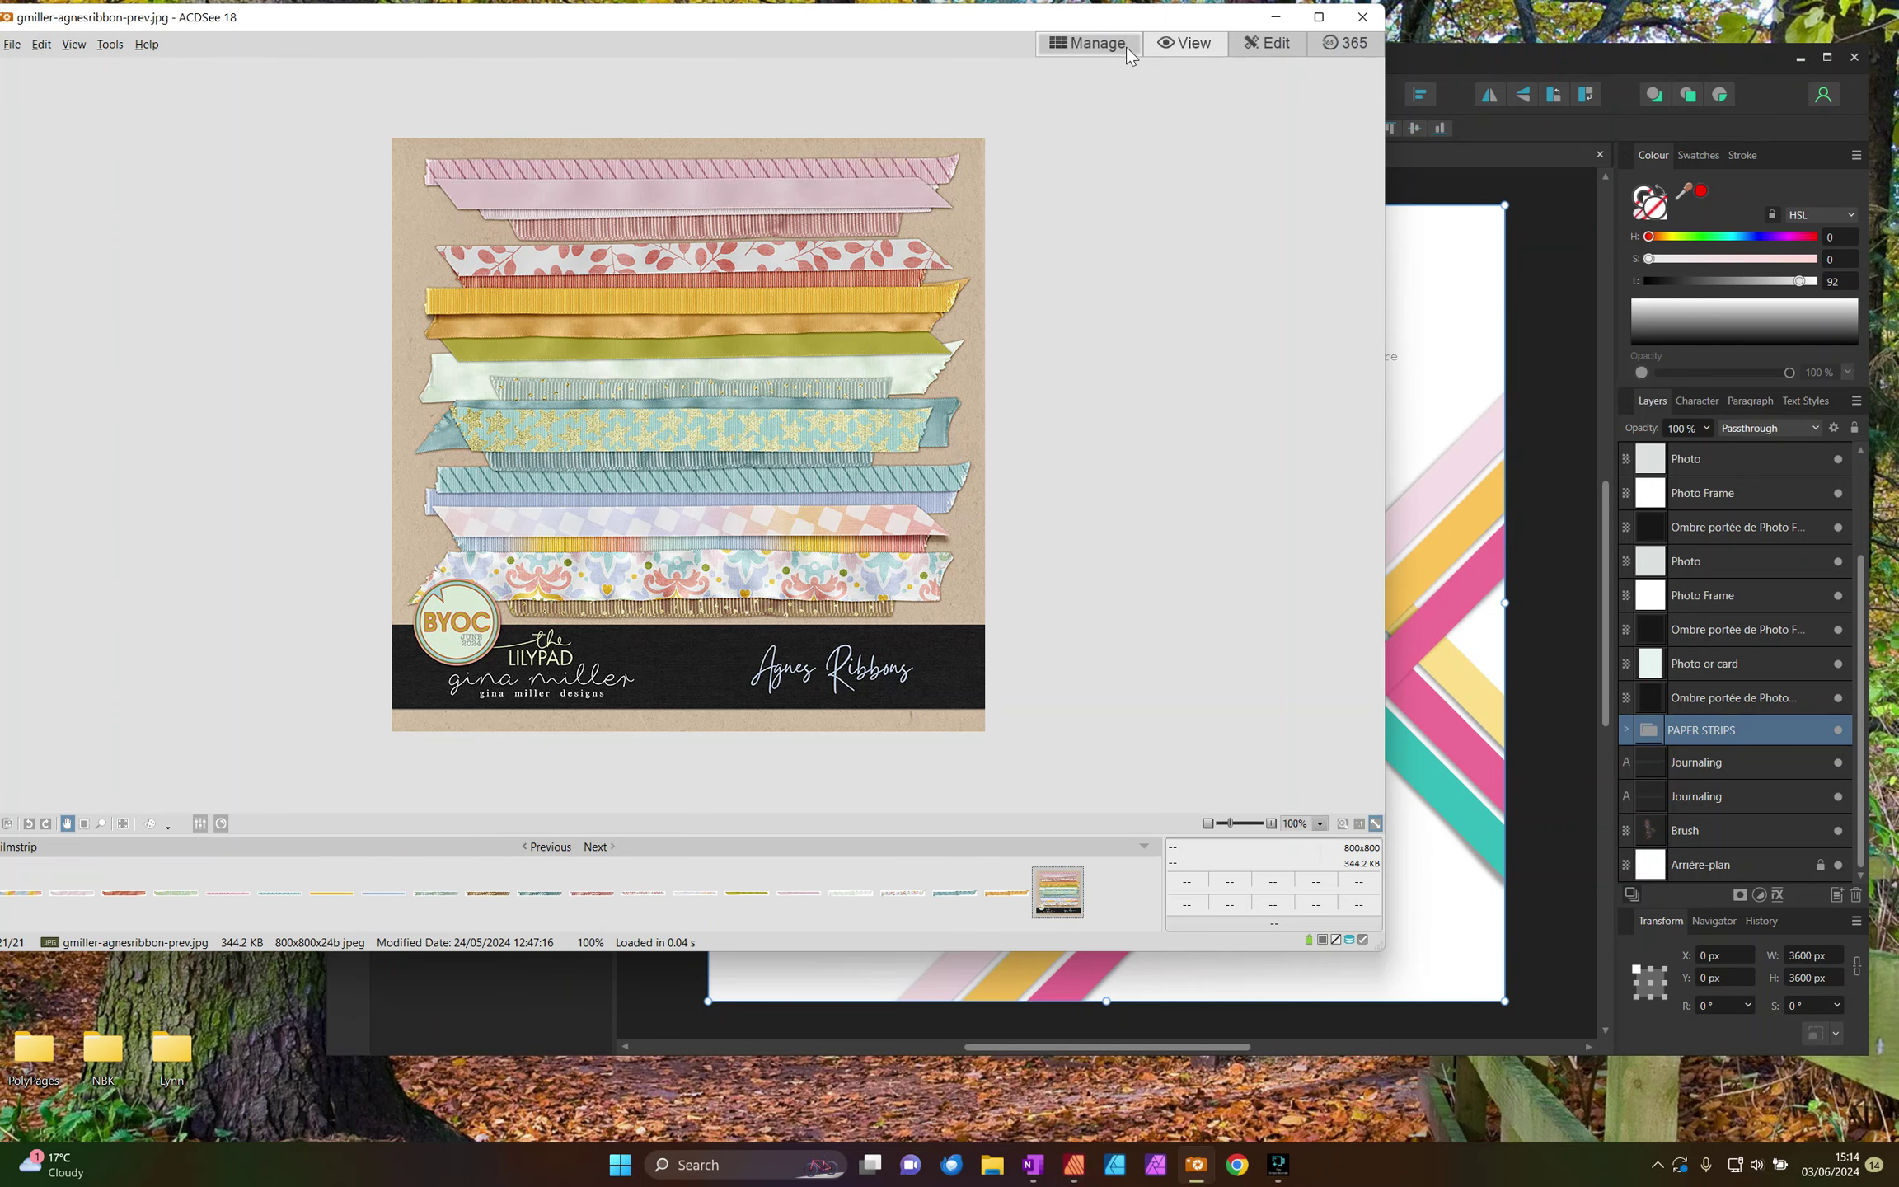
{"action": "left_click", "coordinate": [1098, 43]}
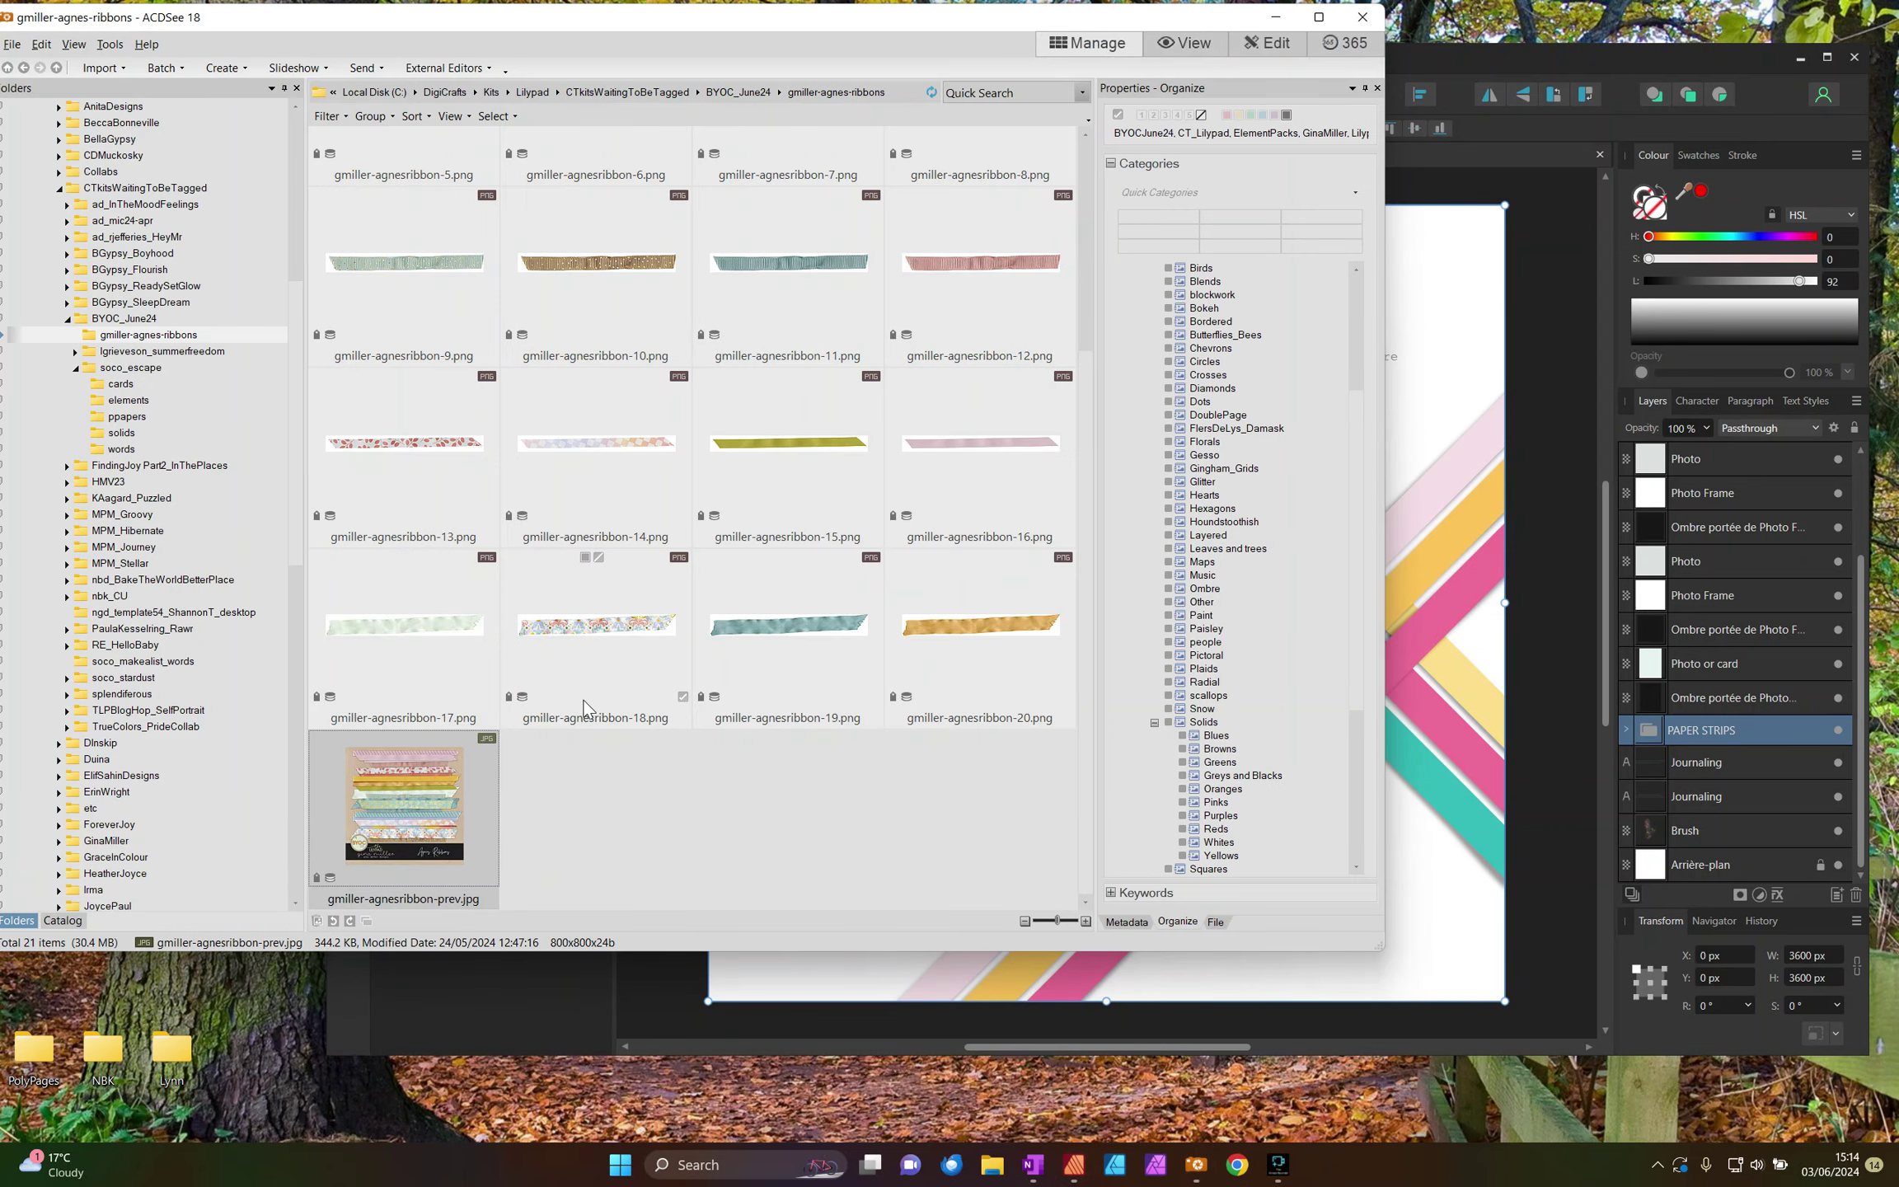
{"action": "scroll", "coordinate": [585, 707], "scroll_direction": "up", "scroll_amount": 3}
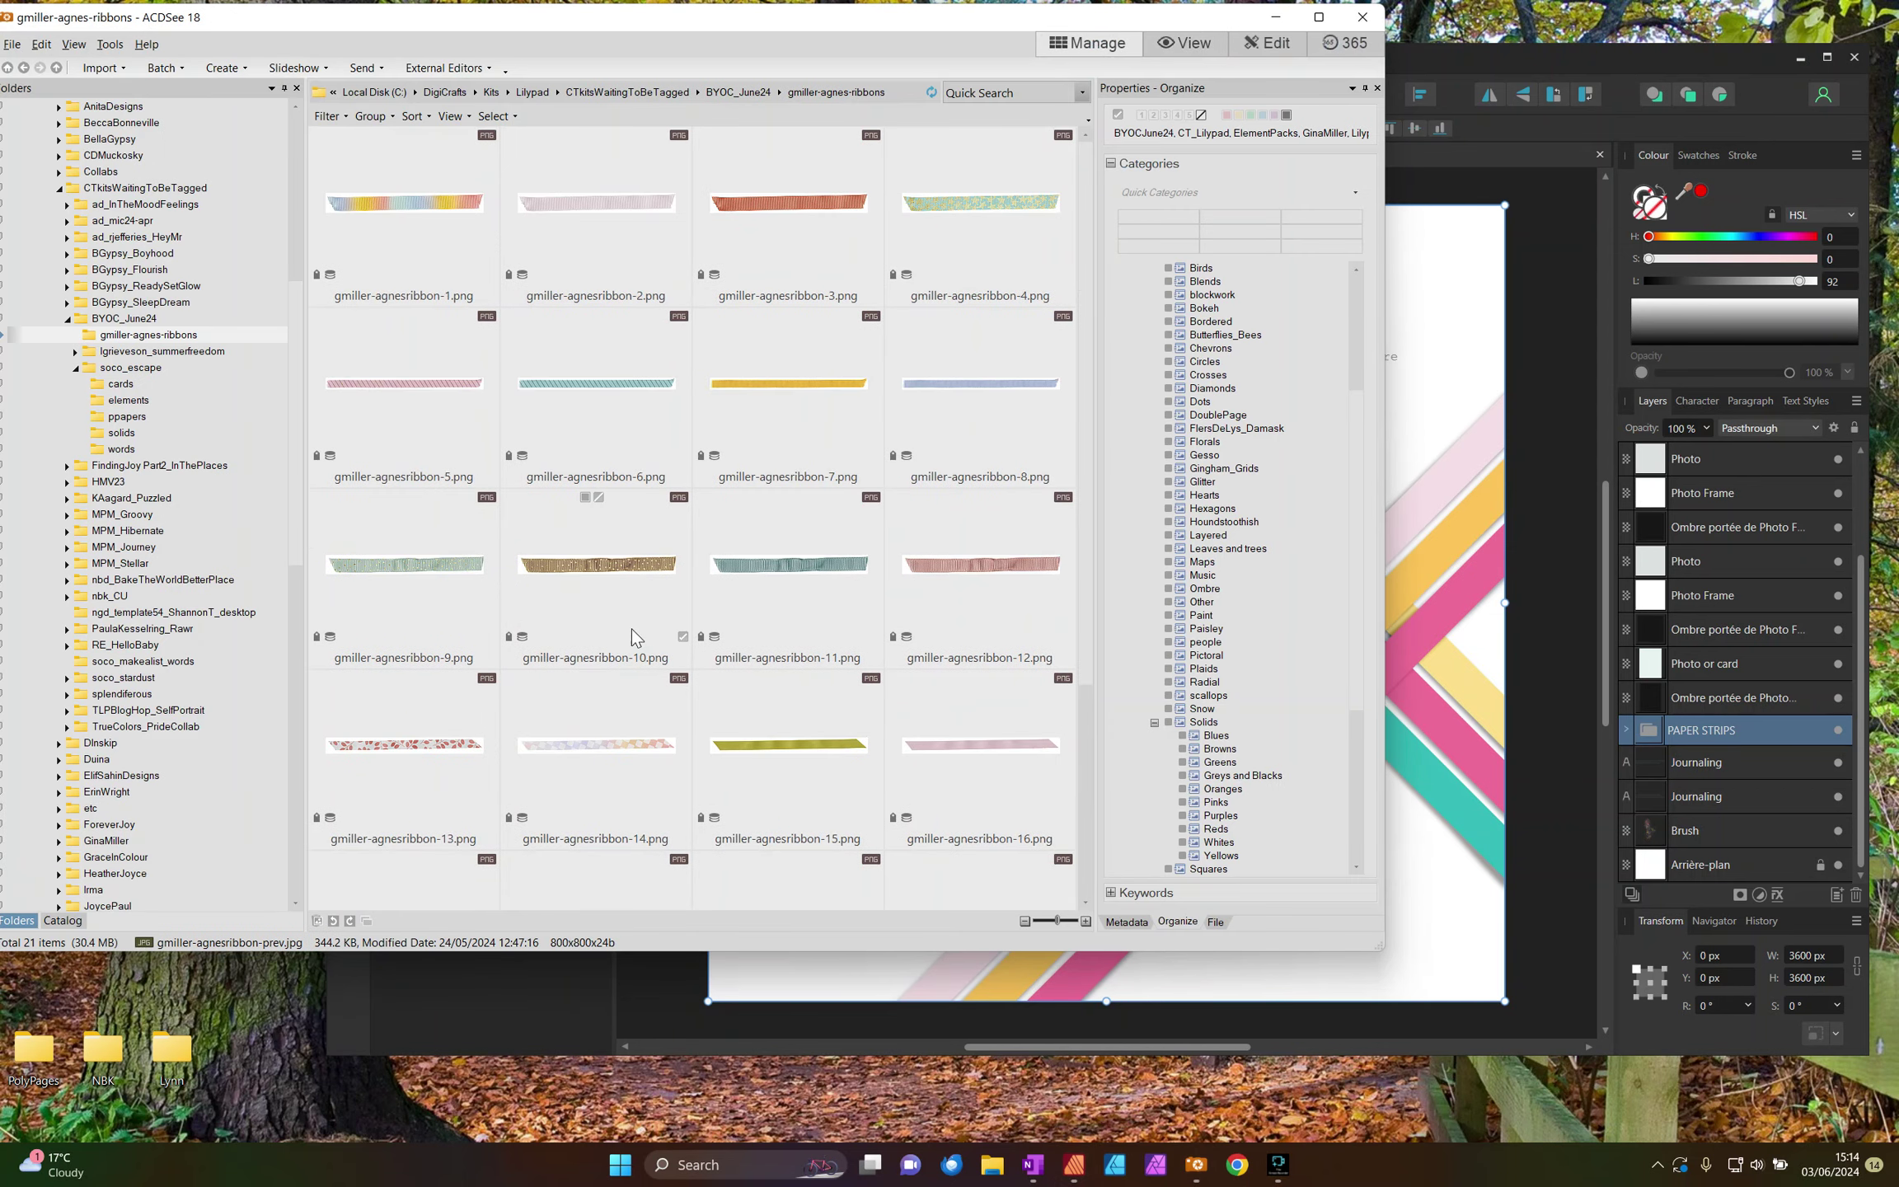
{"action": "scroll", "coordinate": [593, 417], "scroll_direction": "down", "scroll_amount": 3}
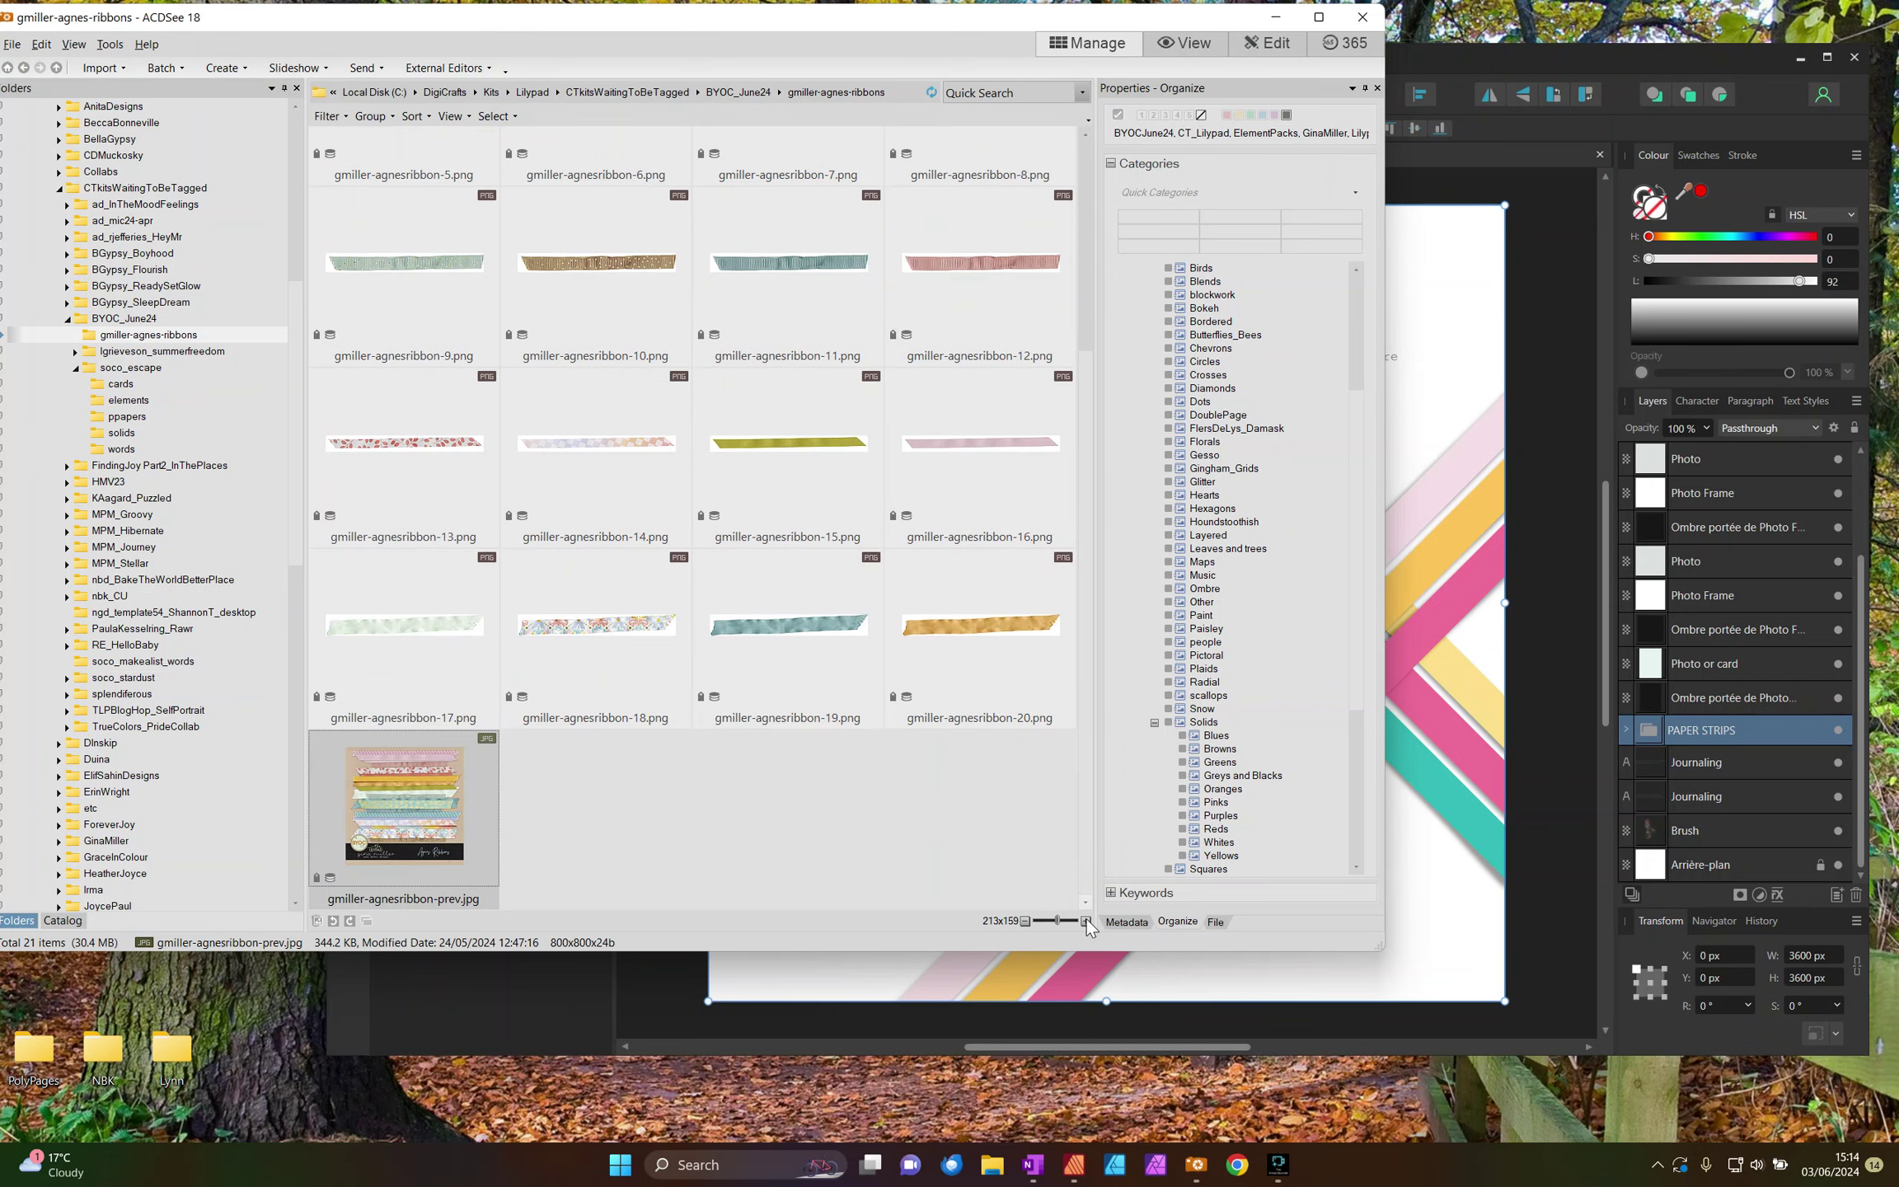
{"action": "left_click_drag", "start_coordinate": [1056, 918], "coordinate": [1073, 920]}
{"action": "scroll", "coordinate": [575, 305], "scroll_direction": "up", "scroll_amount": 9}
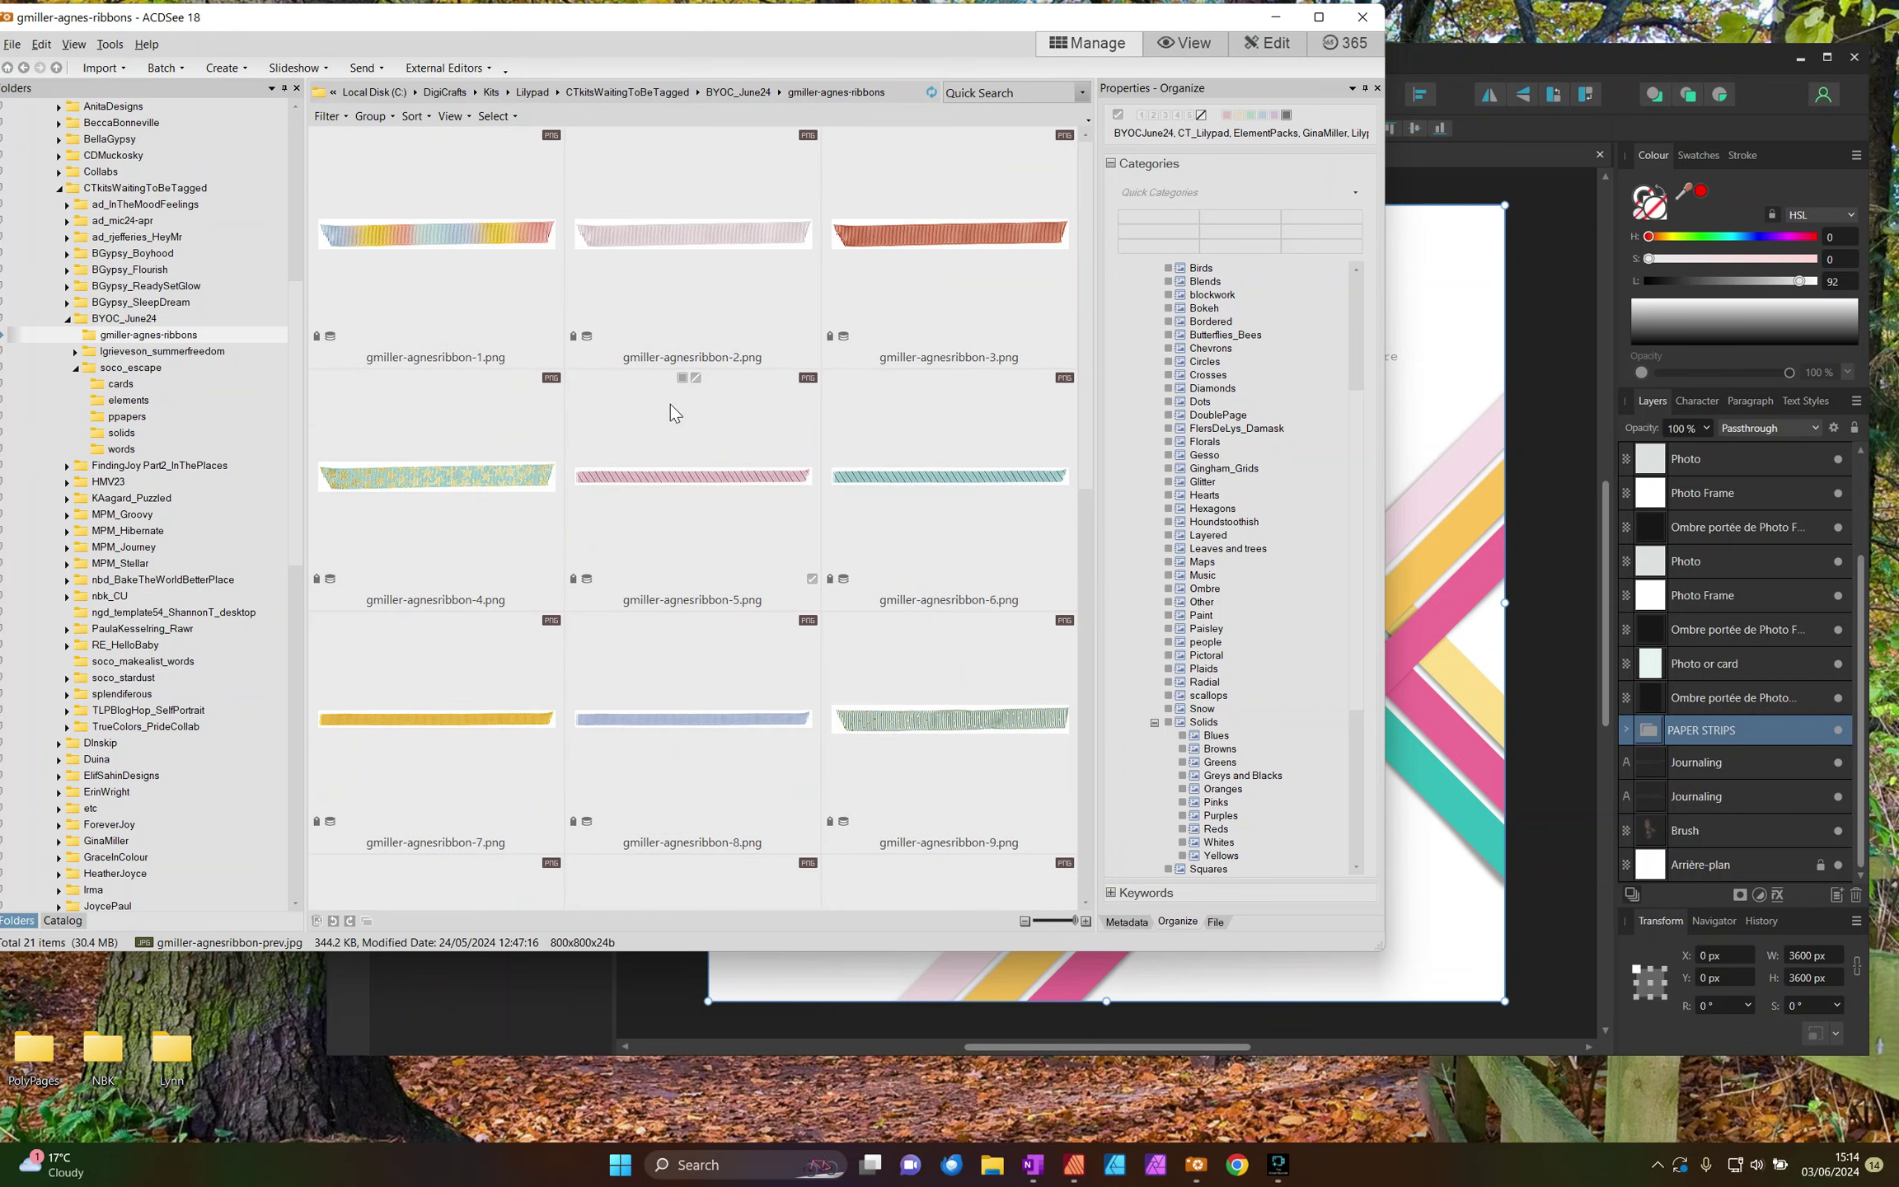
Step: With the PAPER STRIPS group selected, drag the gold ribbon-7 onto the layout
{"action": "left_click", "coordinate": [1522, 730]}
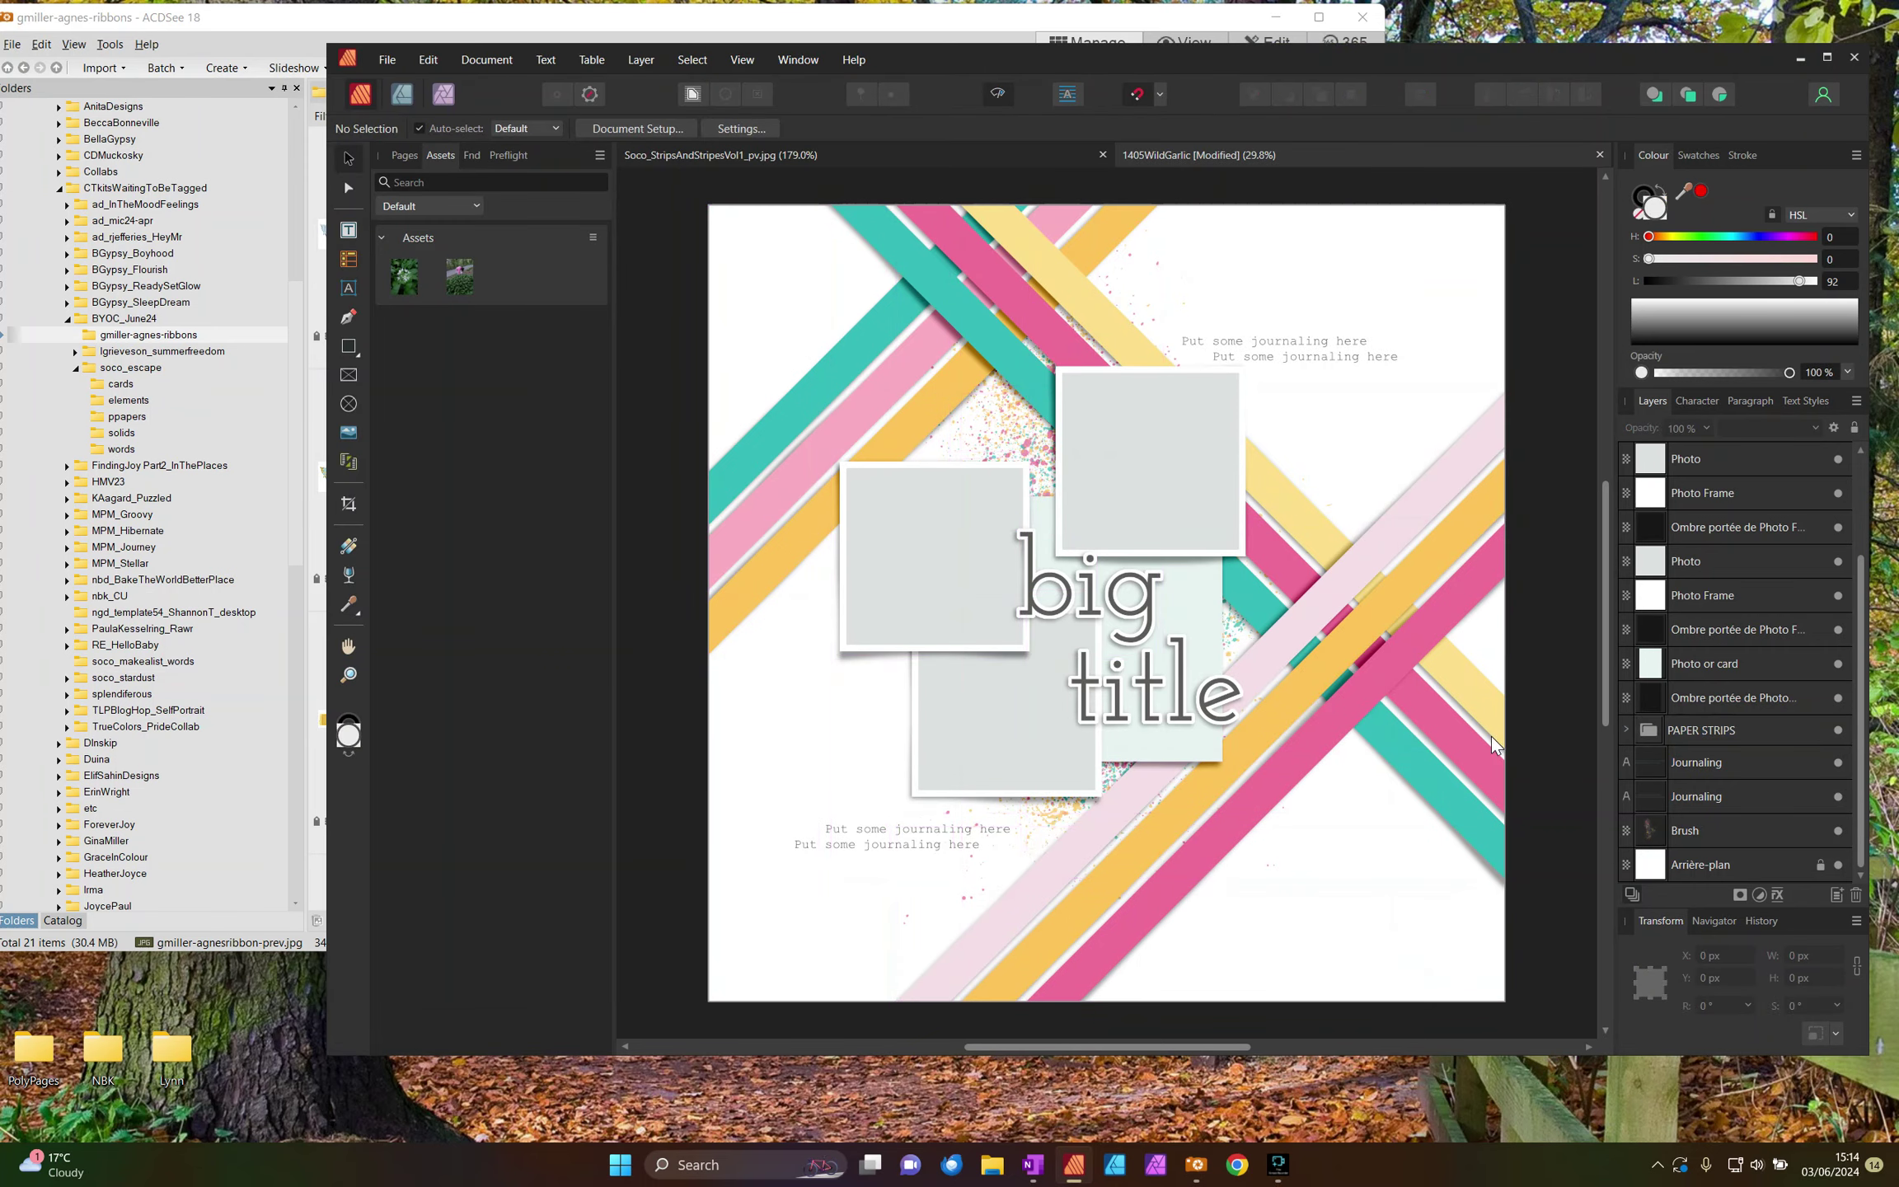
{"action": "left_click", "coordinate": [1714, 718]}
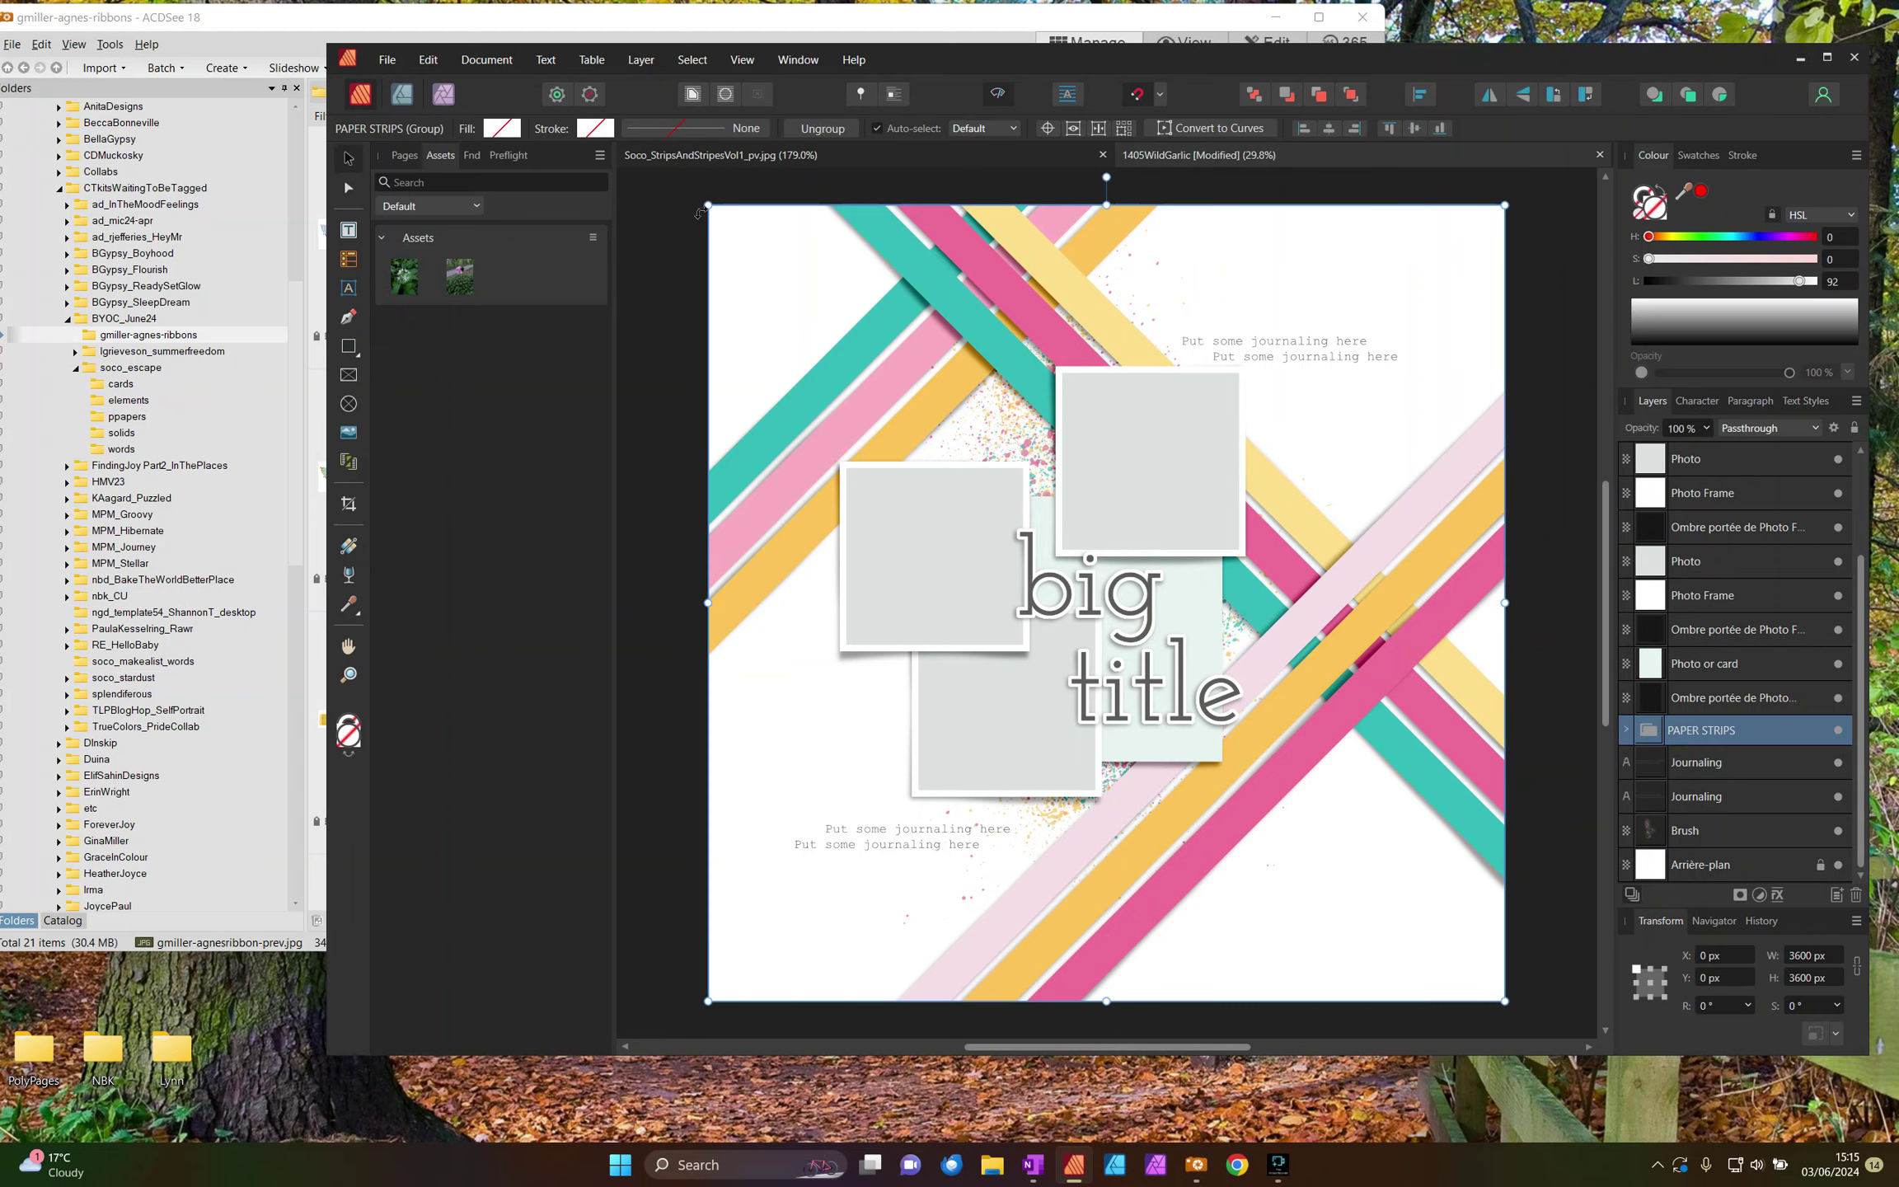
{"action": "left_click", "coordinate": [346, 19]}
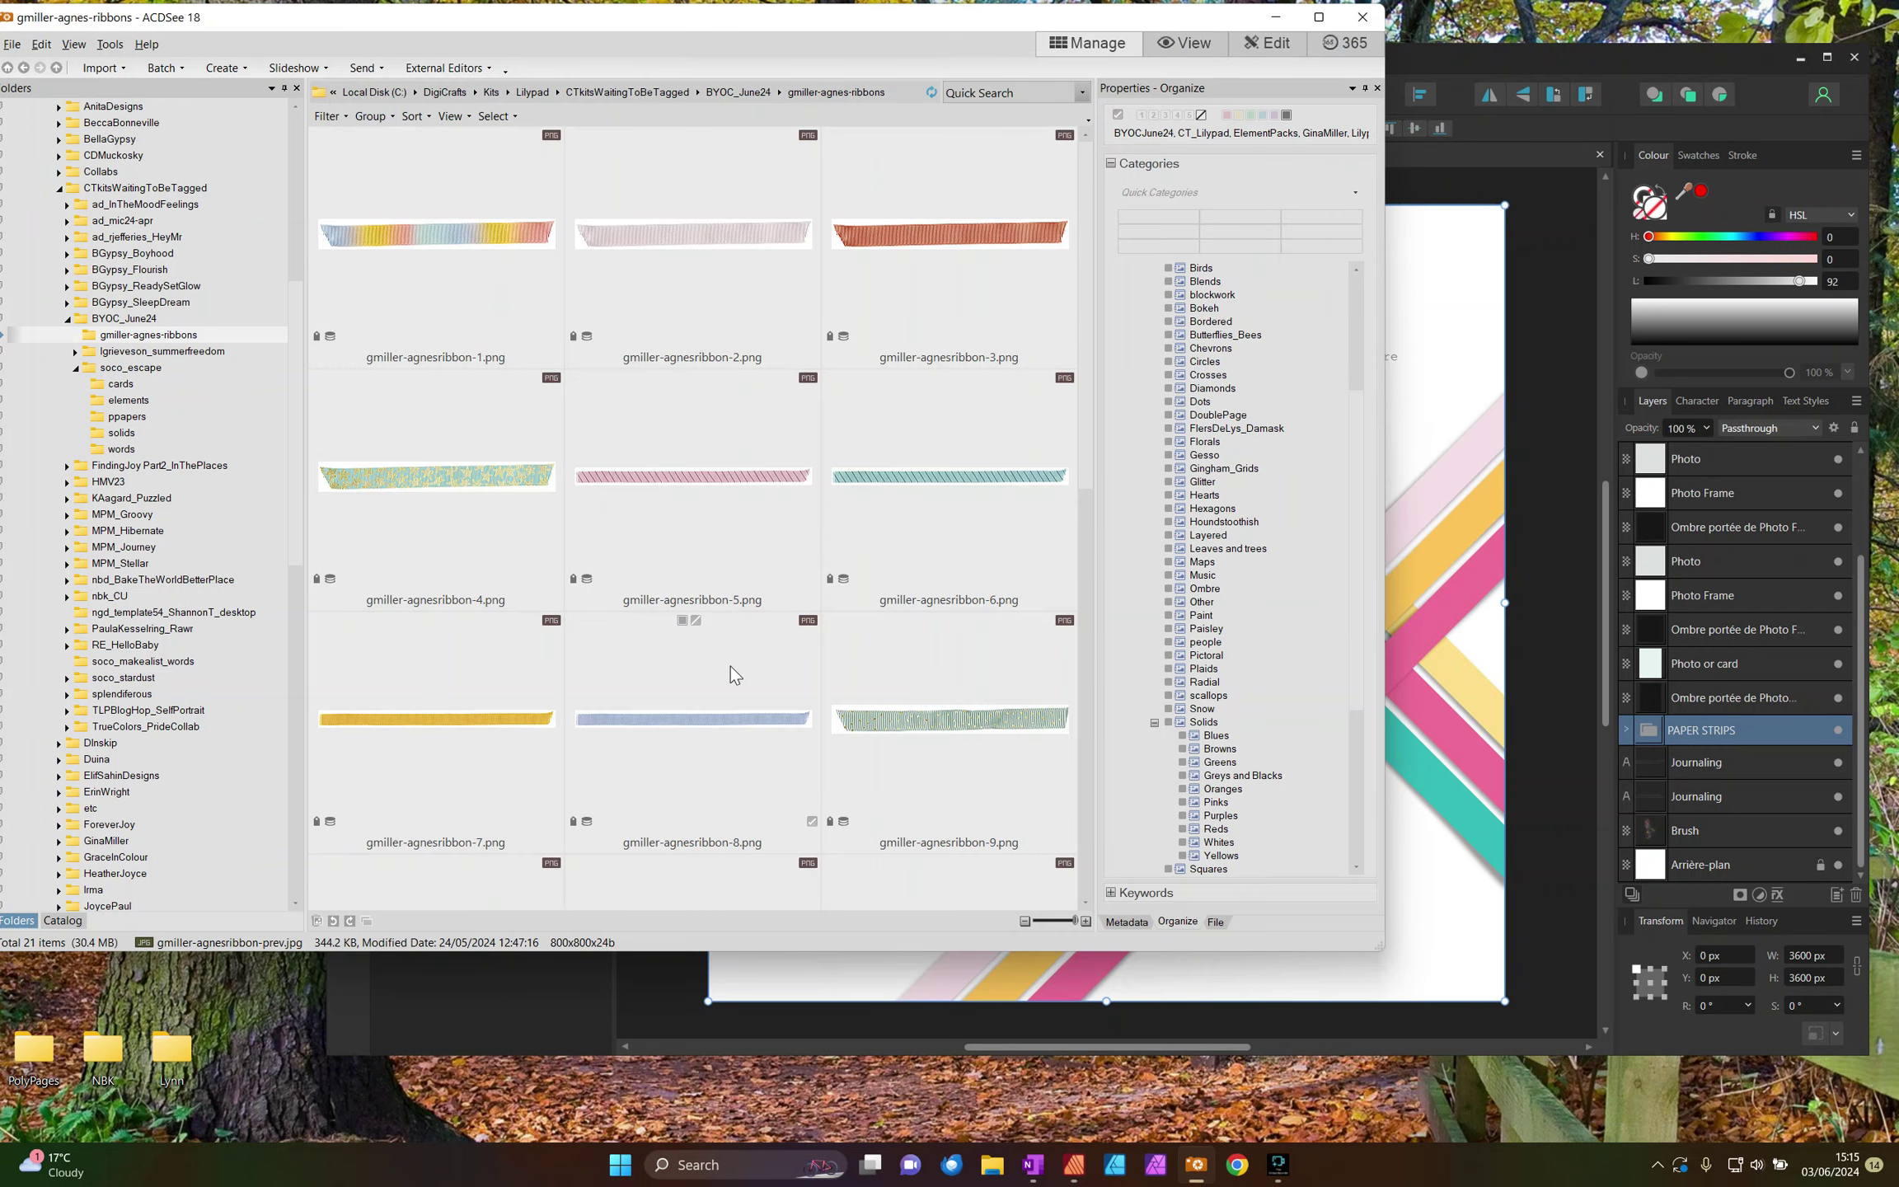
{"action": "left_click_drag", "start_coordinate": [435, 758], "coordinate": [1152, 469]}
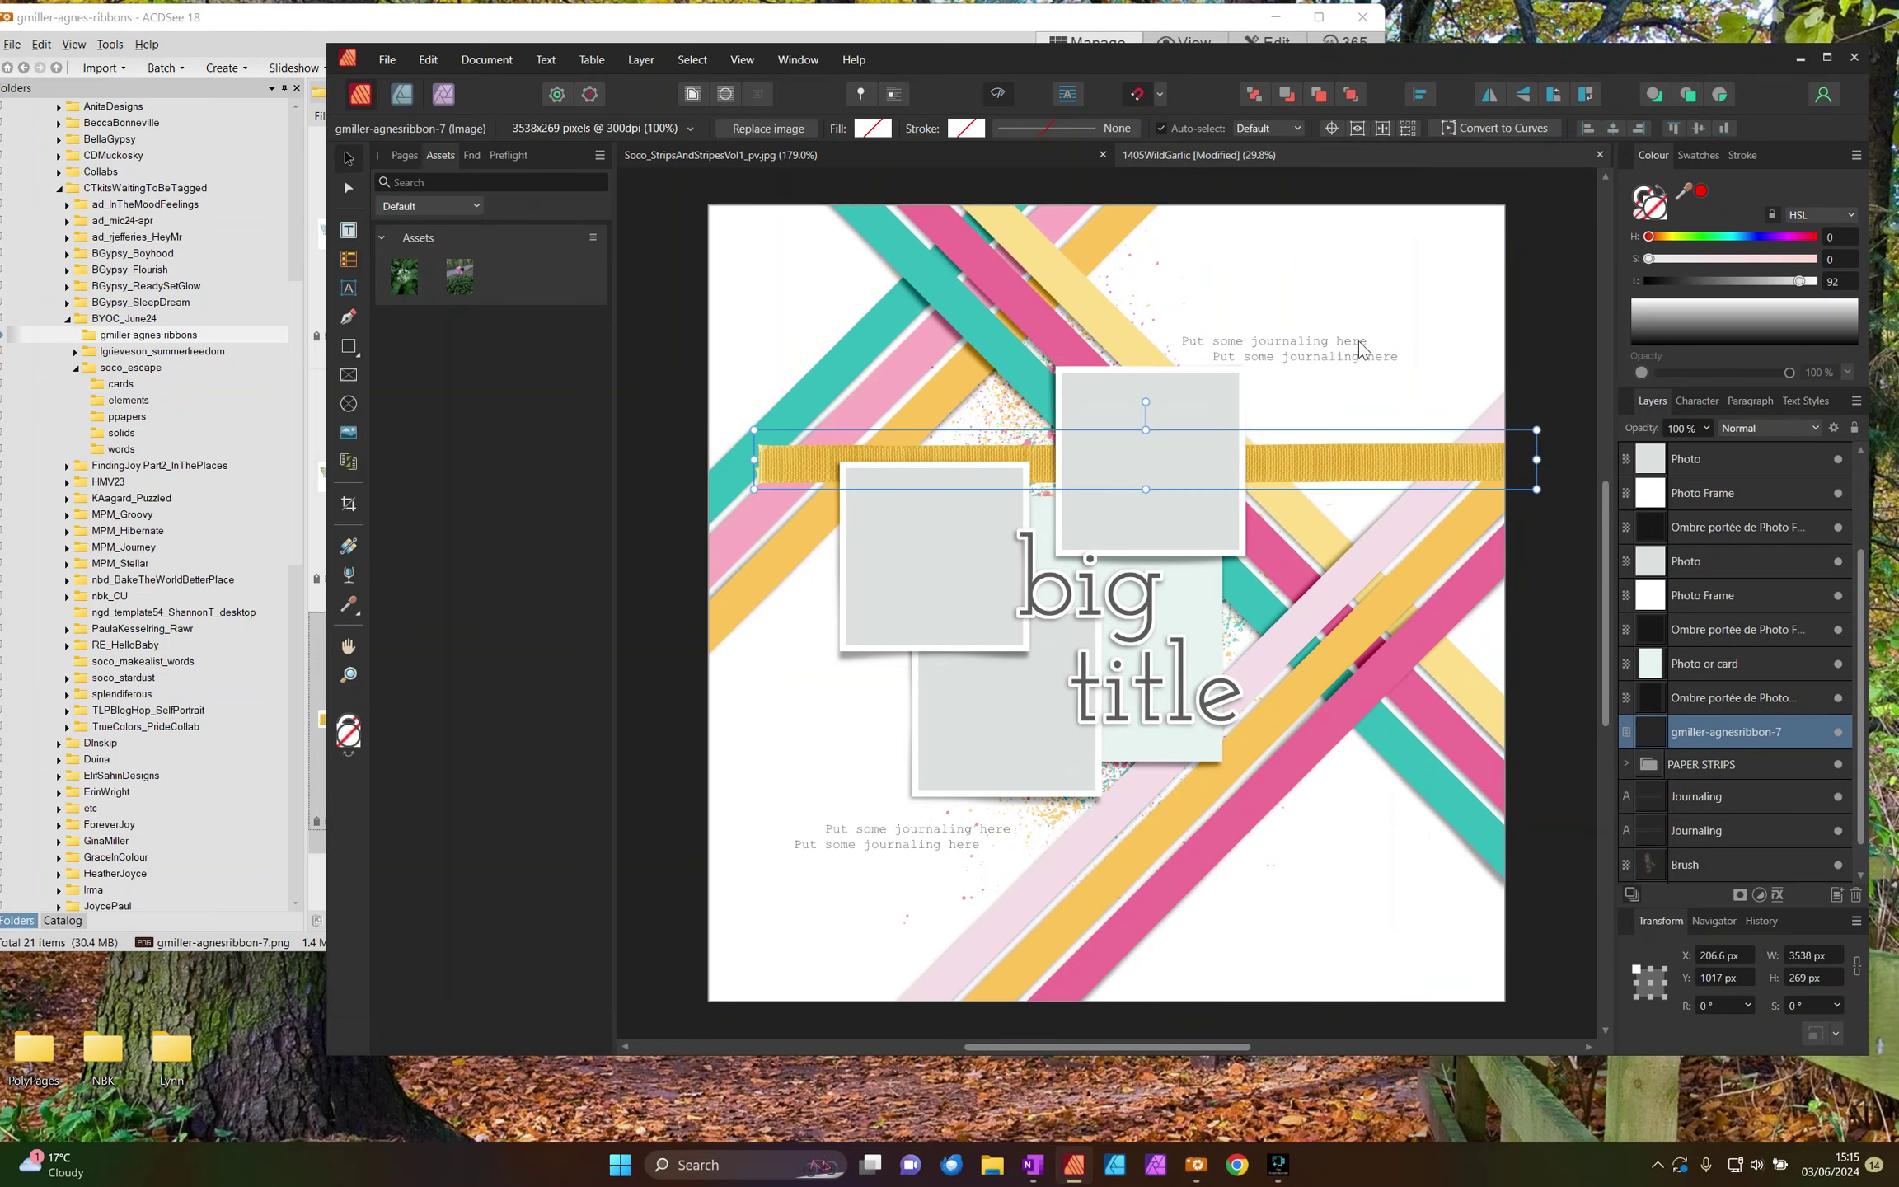
Step: Rotate the gold ribbon-7 to -45° and align it along the upper-right diagonal strips
{"action": "left_click", "coordinate": [1720, 1006]}
{"action": "type", "text": "-45"}
{"action": "key", "text": "Return"}
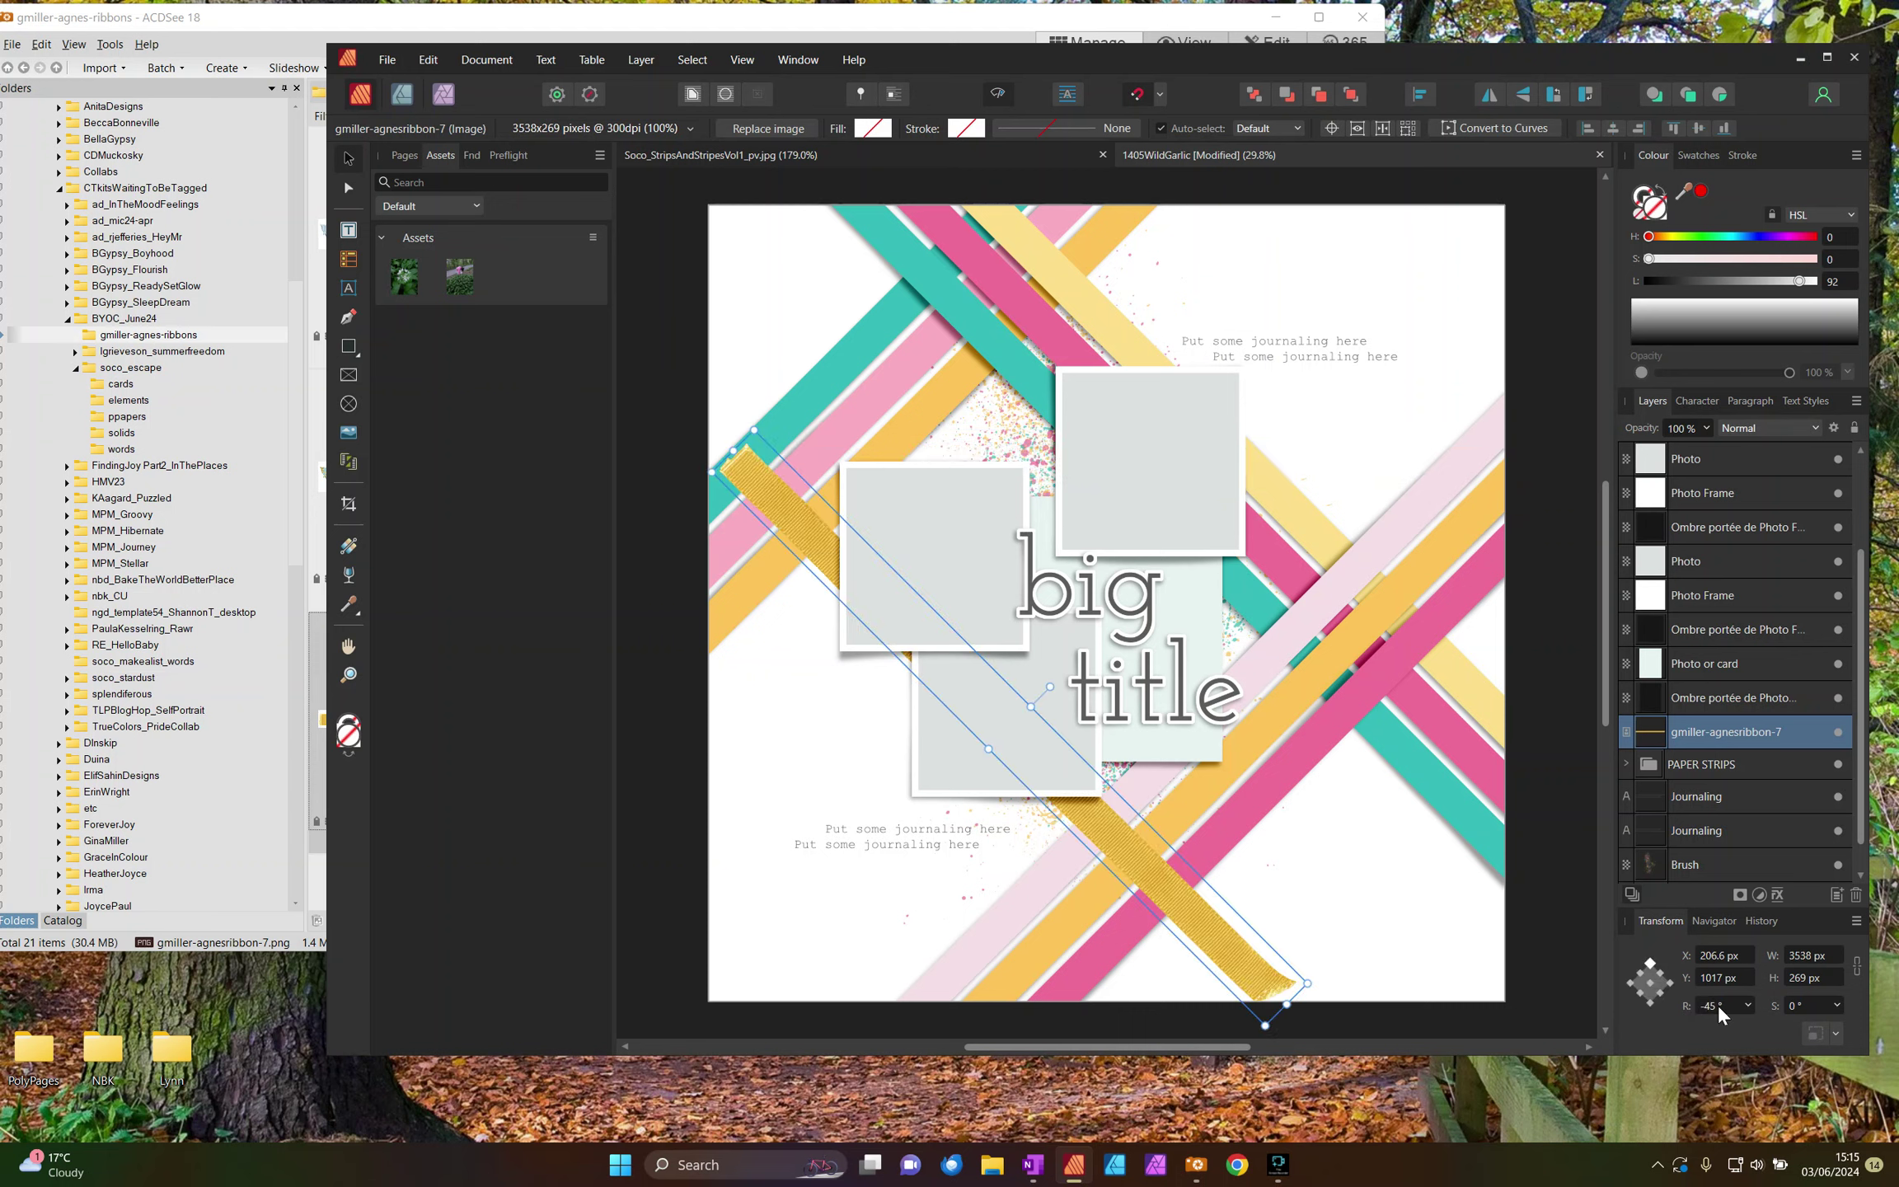
{"action": "left_click_drag", "start_coordinate": [1194, 952], "coordinate": [1422, 667]}
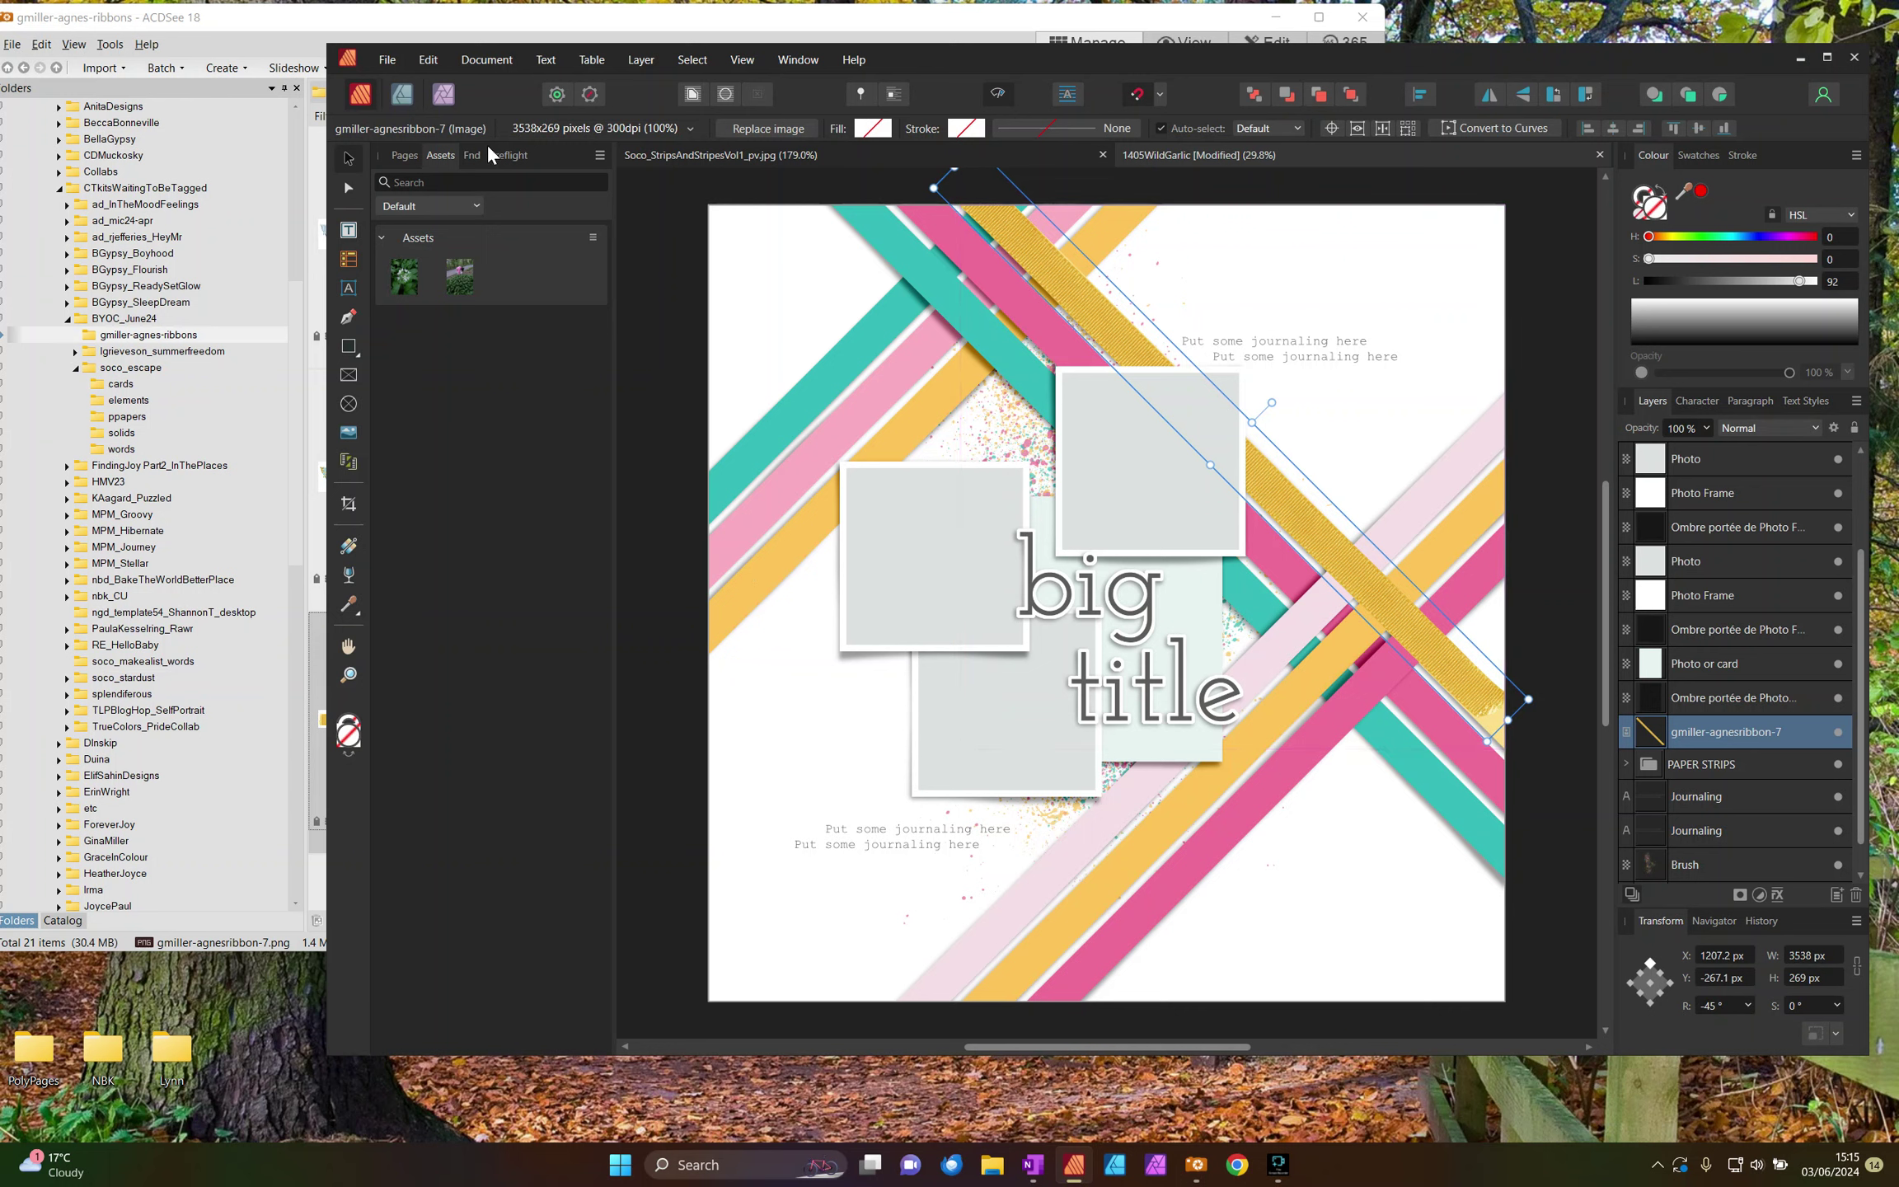
{"action": "left_click_drag", "start_coordinate": [1078, 316], "coordinate": [1201, 404]}
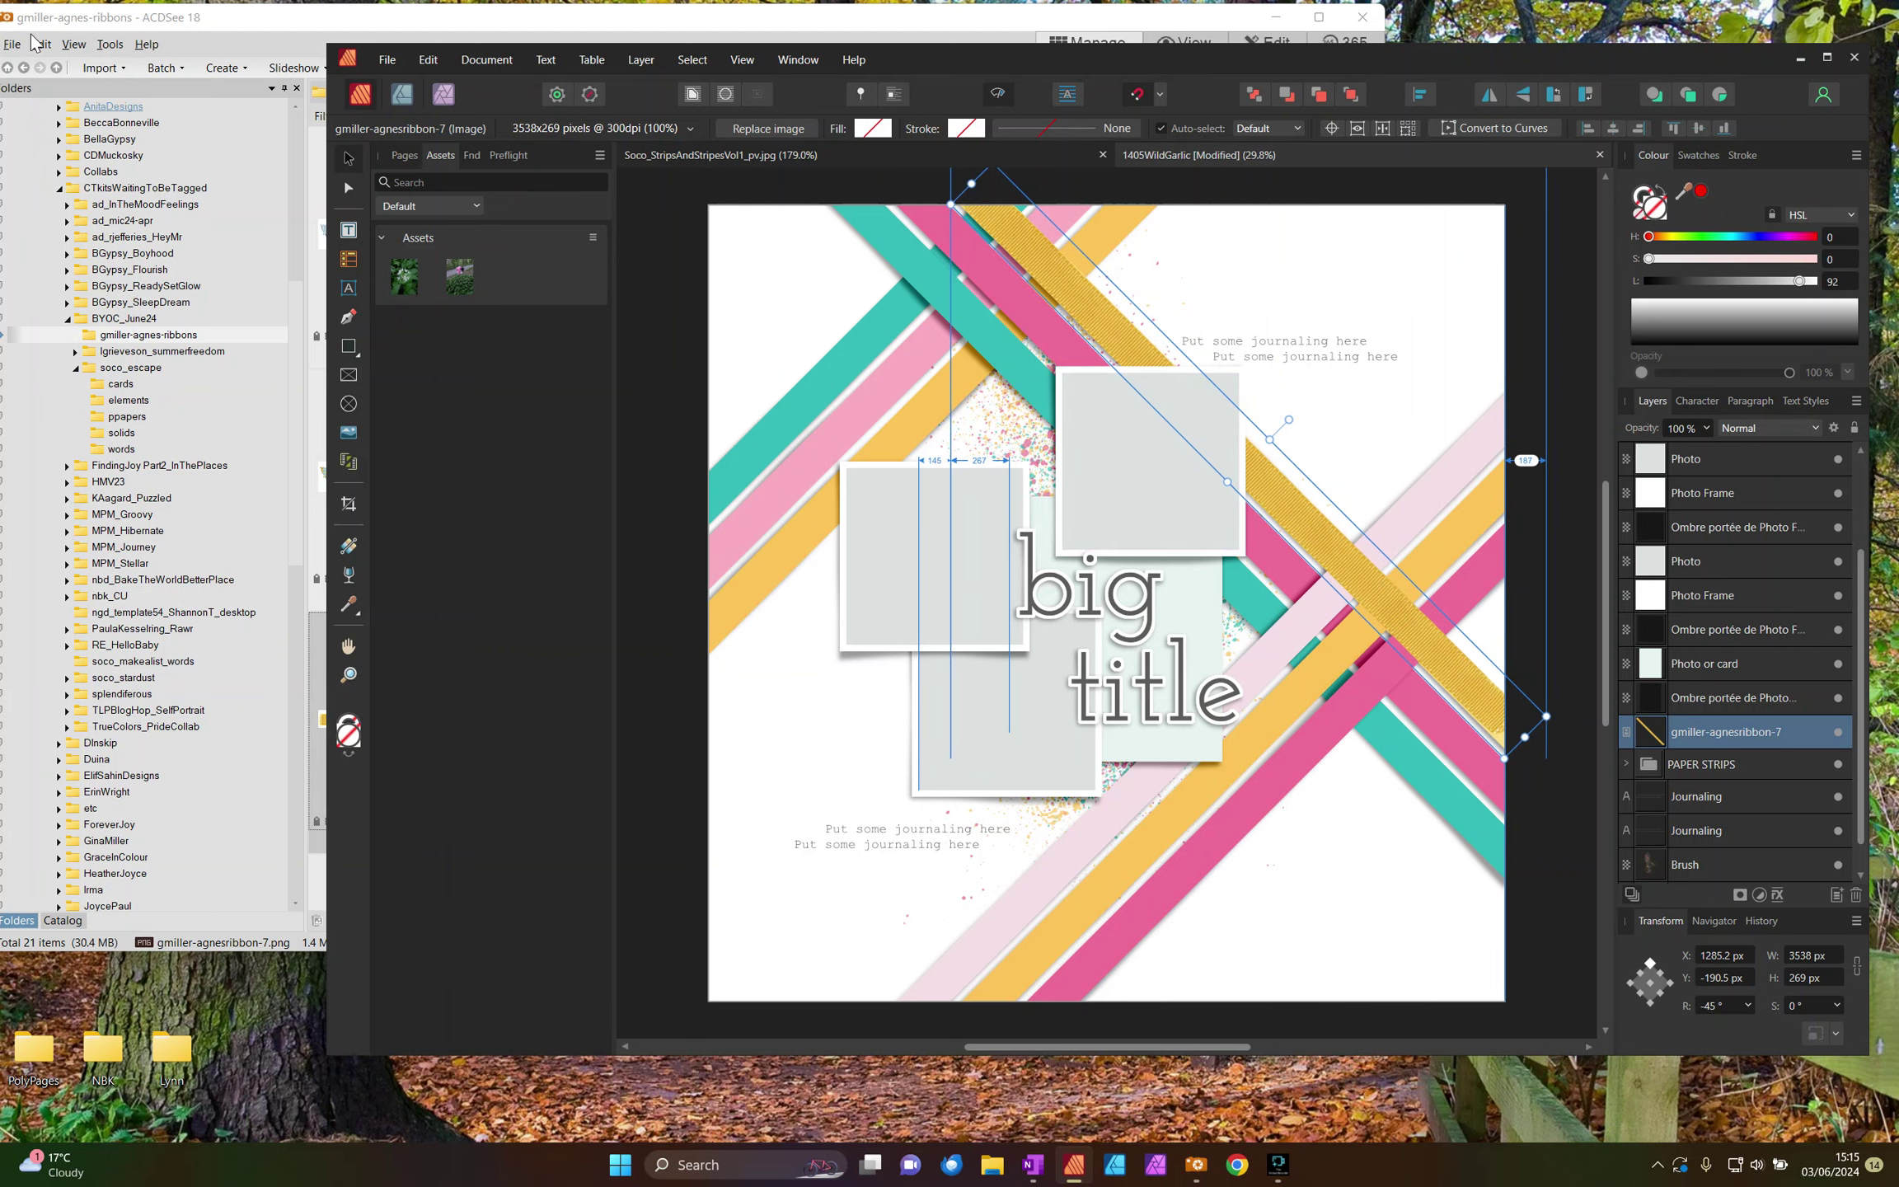
Step: Add the pink striped ribbon-5, rotated -45°, on the upper-right diagonal beside ribbon-7
{"action": "left_click", "coordinate": [273, 49]}
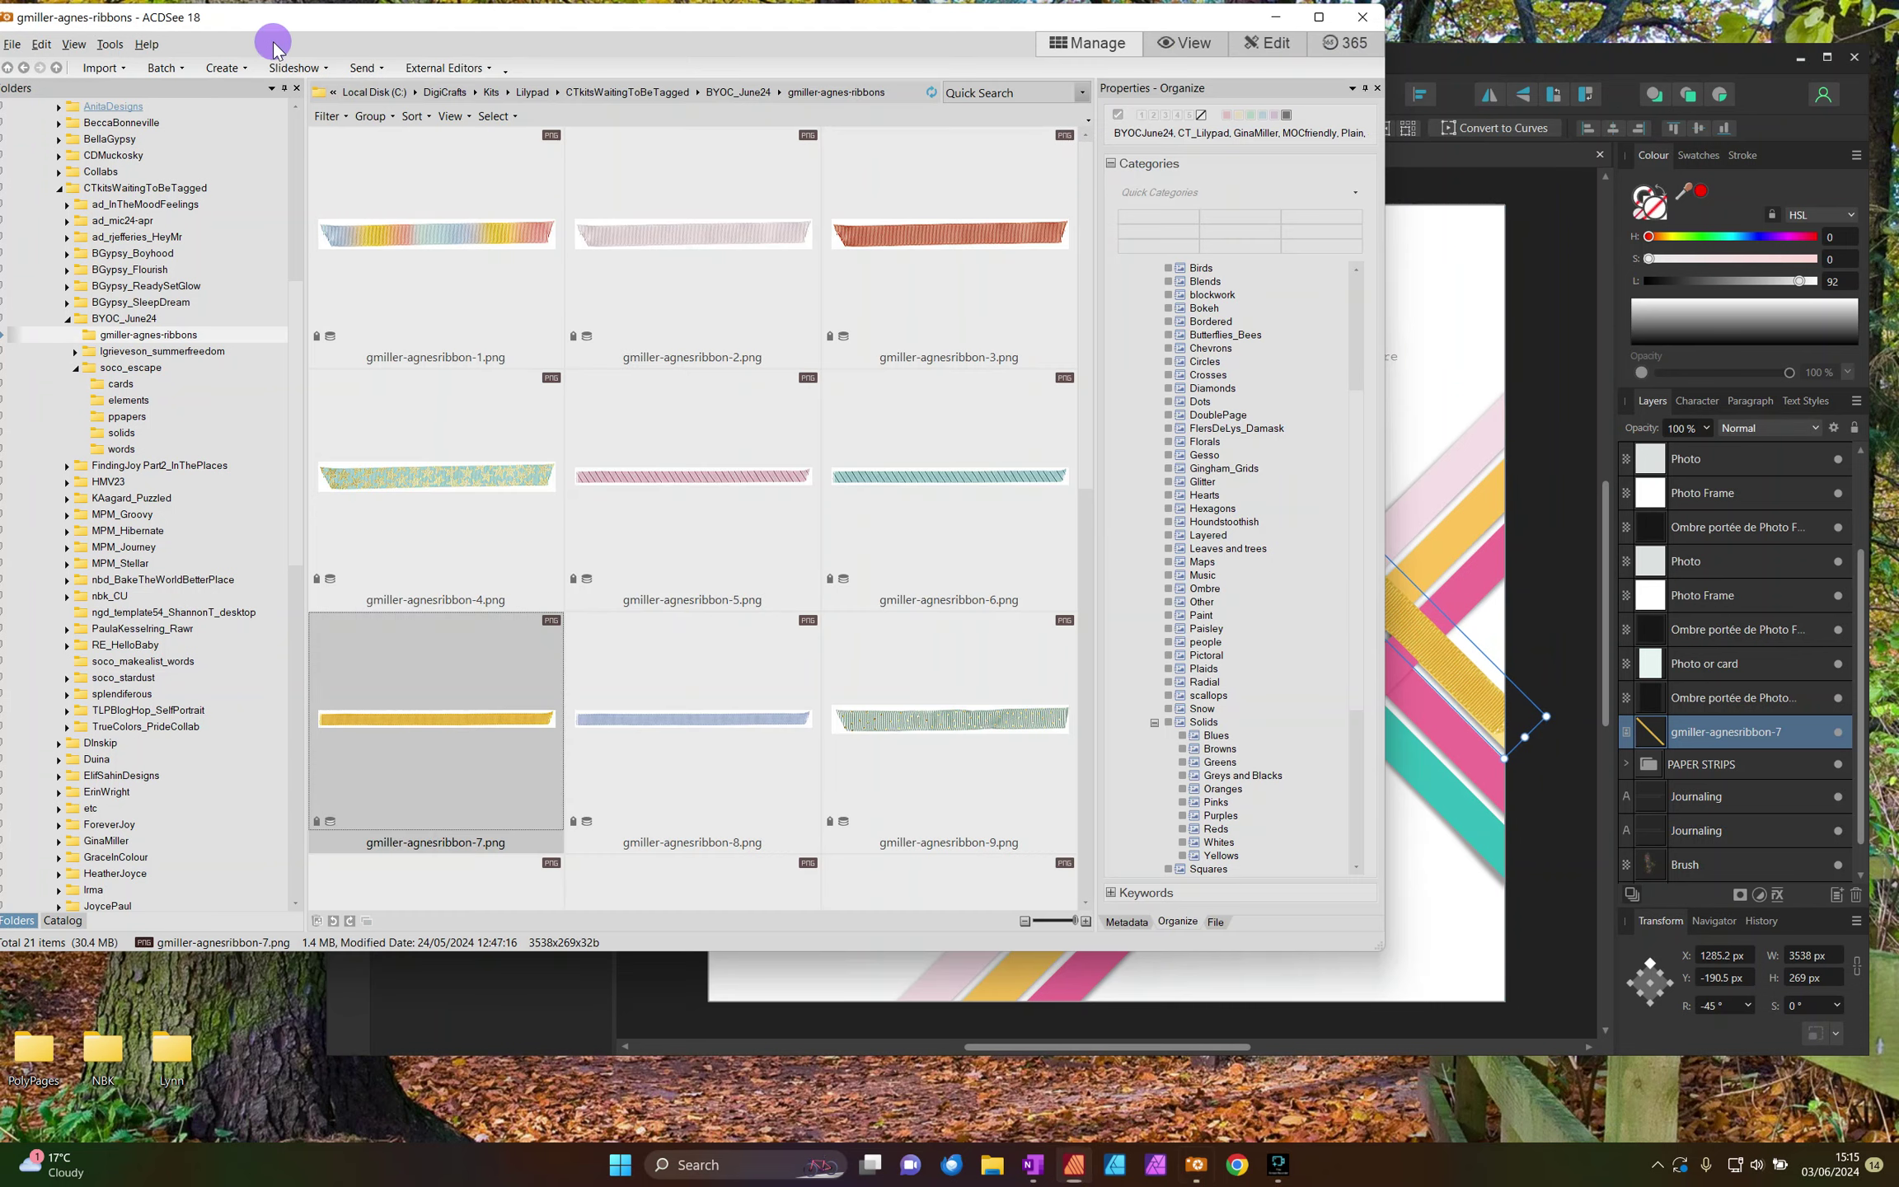
{"action": "left_click_drag", "start_coordinate": [672, 460], "coordinate": [1111, 497]}
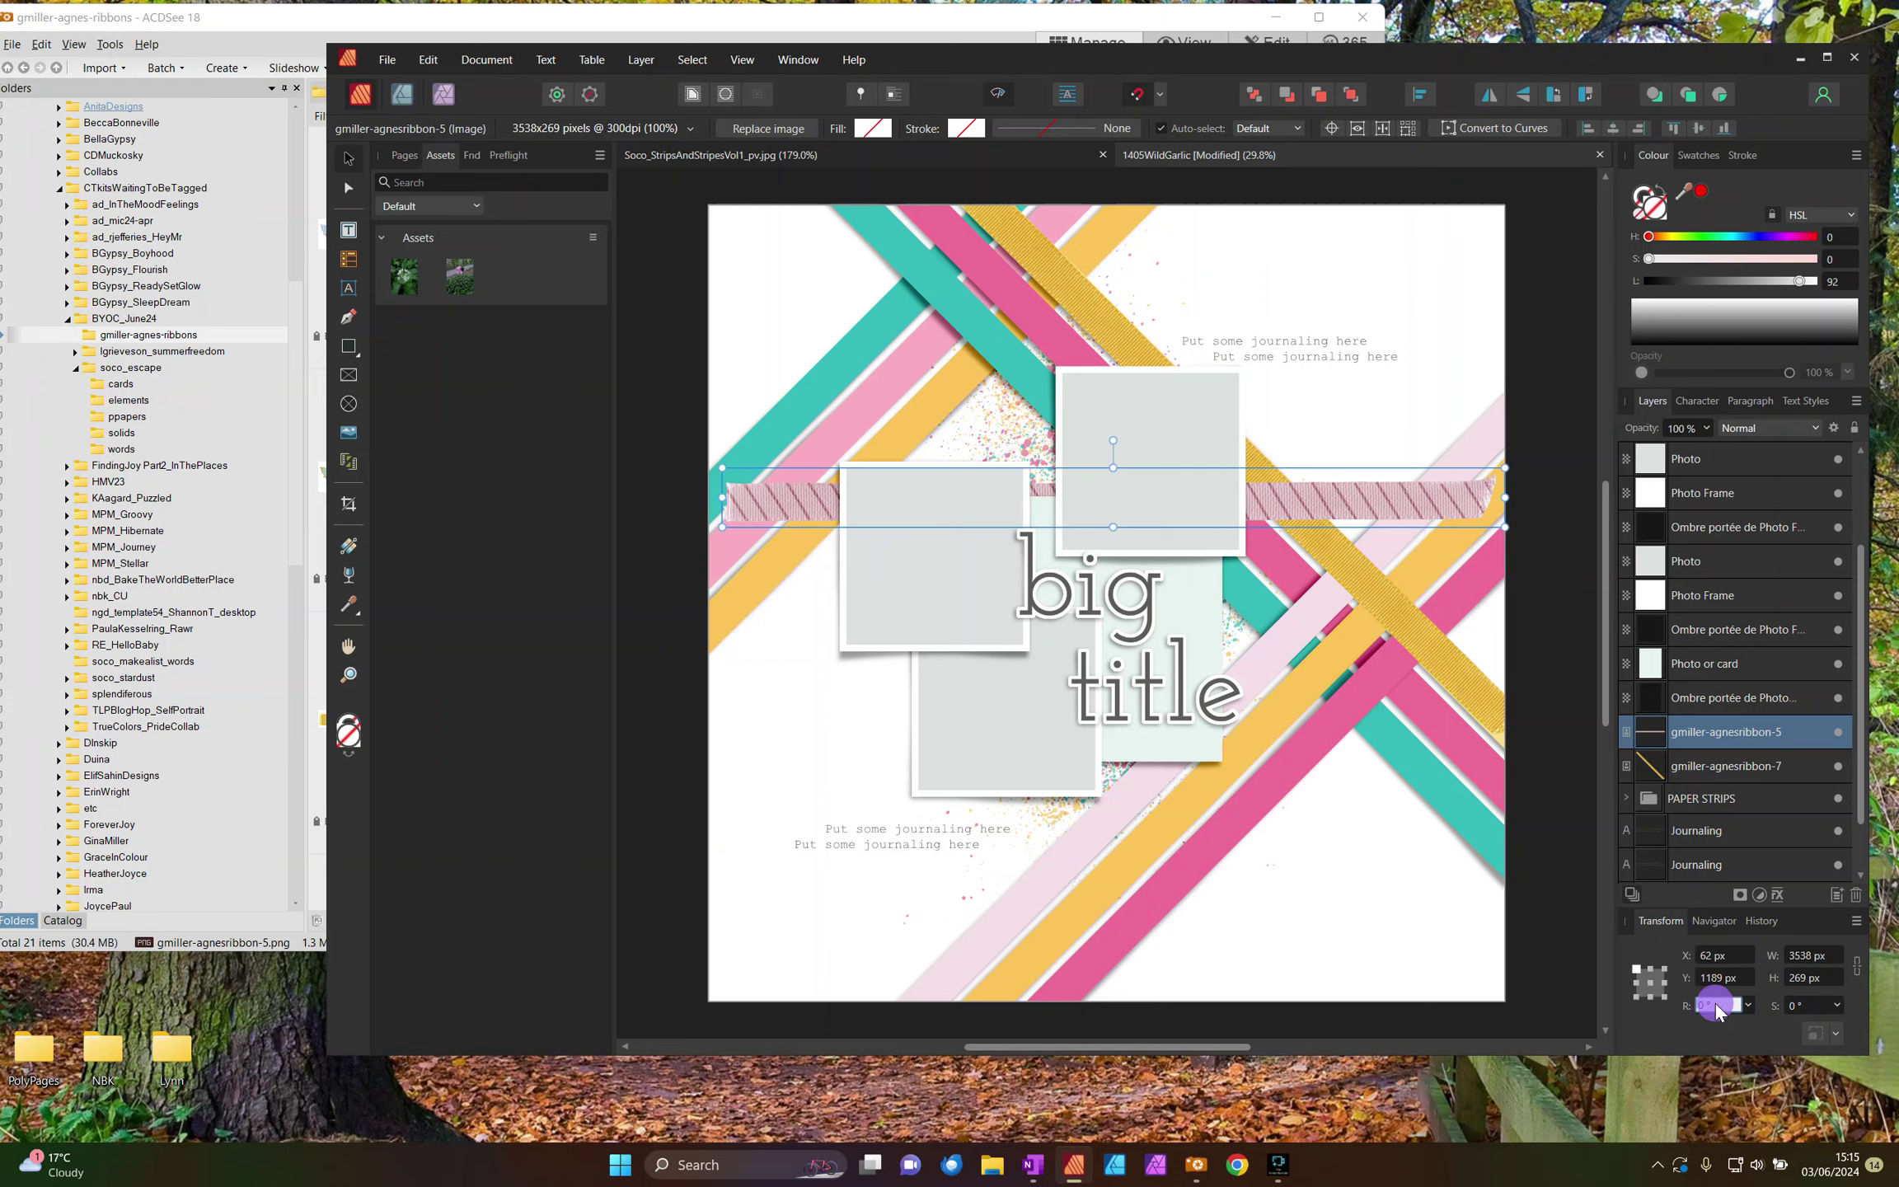
{"action": "type", "text": "-45"}
{"action": "key", "text": "Return"}
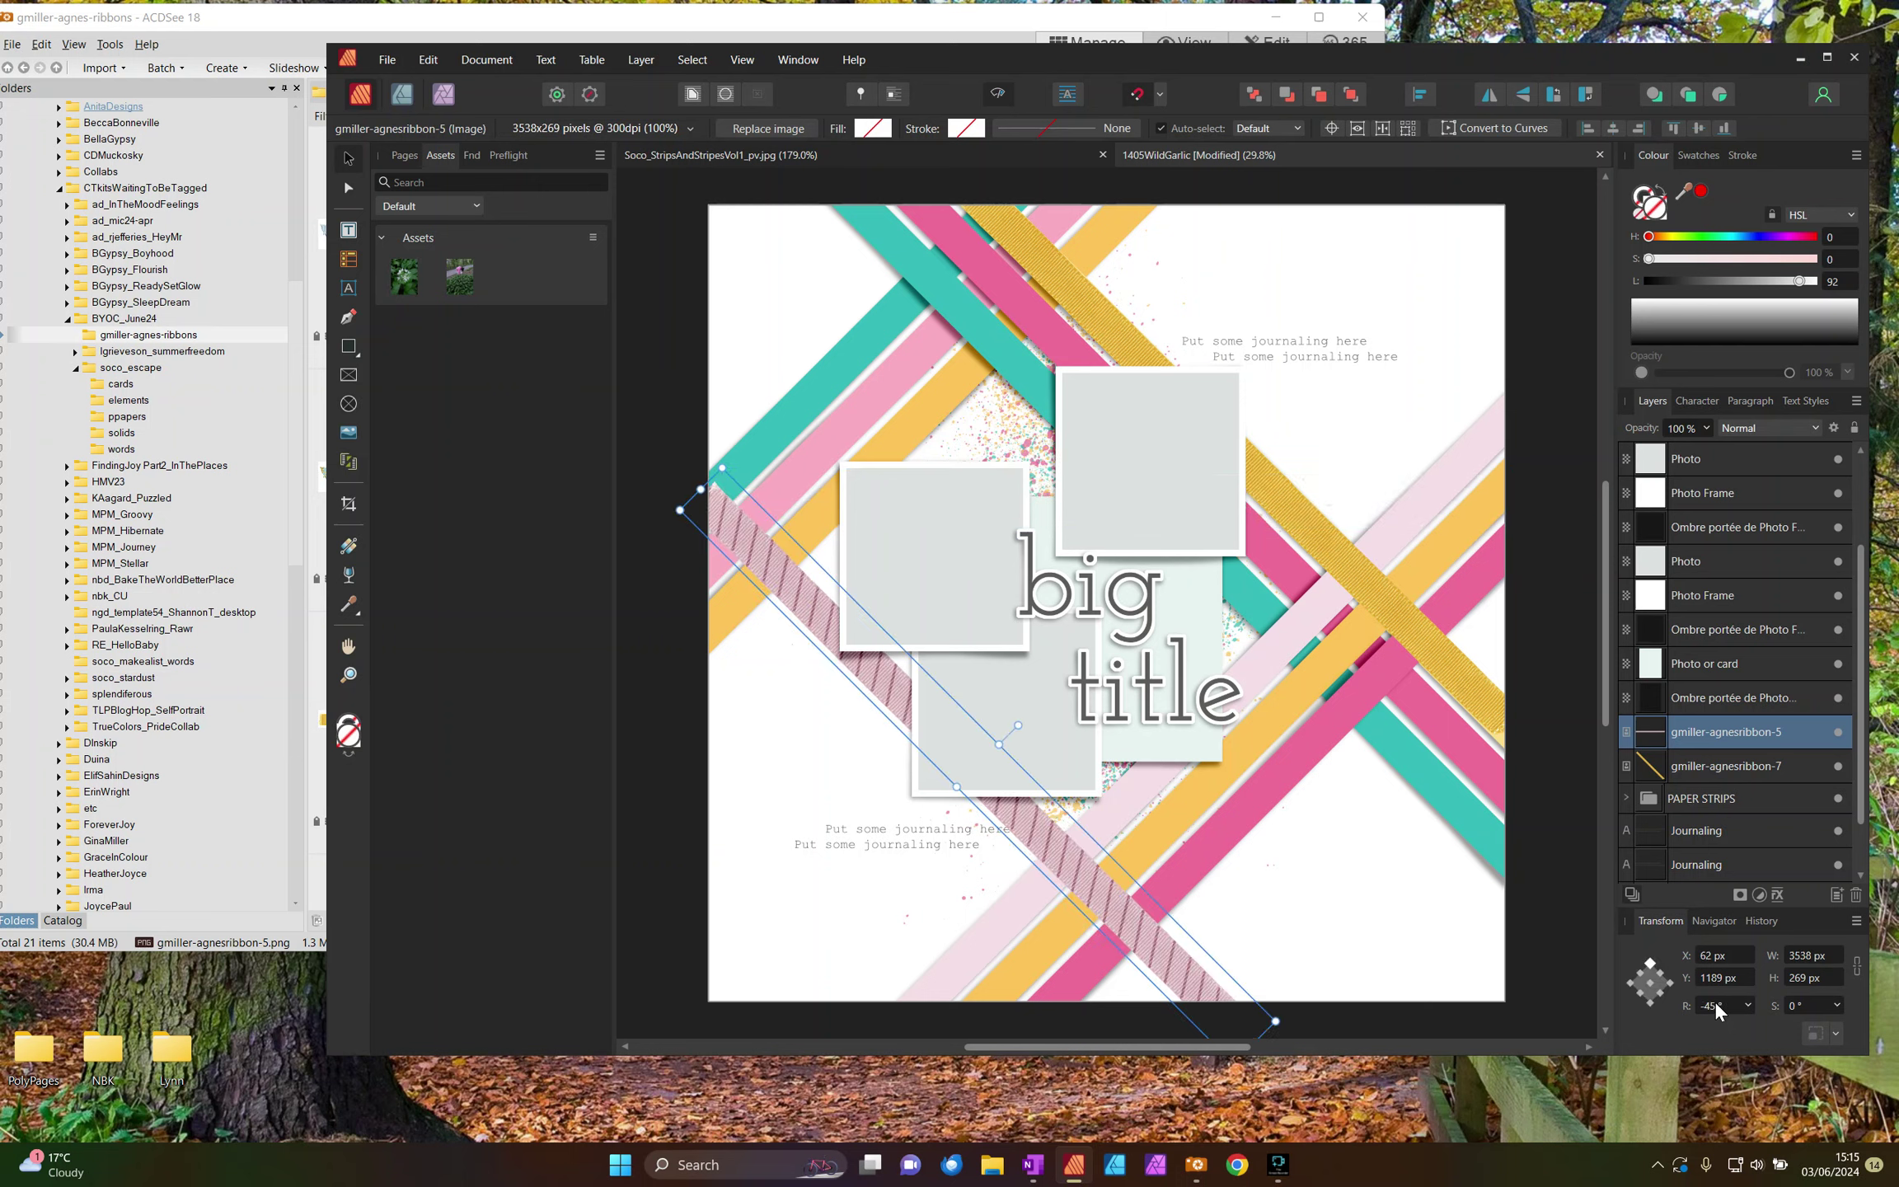
{"action": "left_click_drag", "start_coordinate": [1141, 954], "coordinate": [1370, 672]}
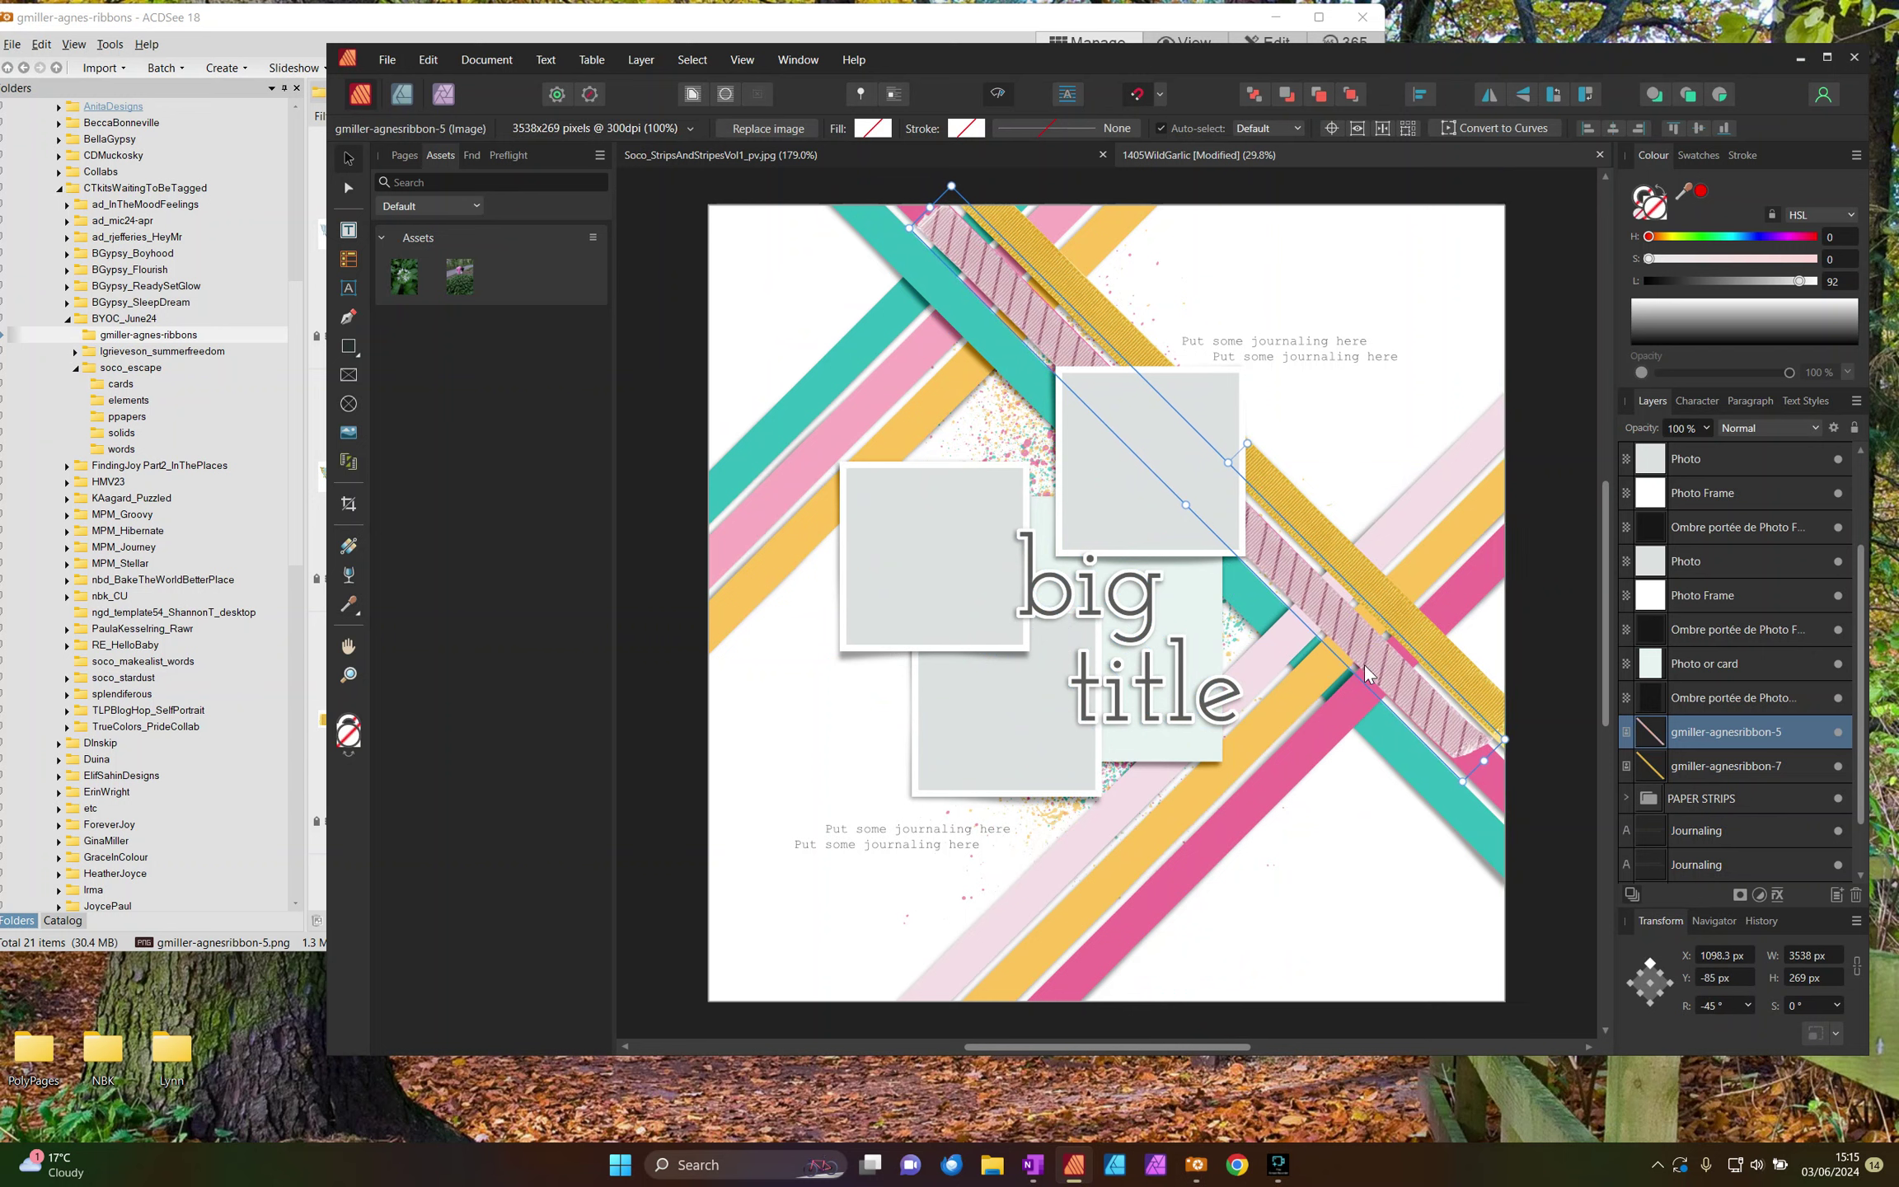
Step: Try the olive ribbon-15 at -45° across the layout, then delete it
{"action": "left_click", "coordinate": [402, 12]}
{"action": "scroll", "coordinate": [759, 655], "scroll_direction": "down", "scroll_amount": 2}
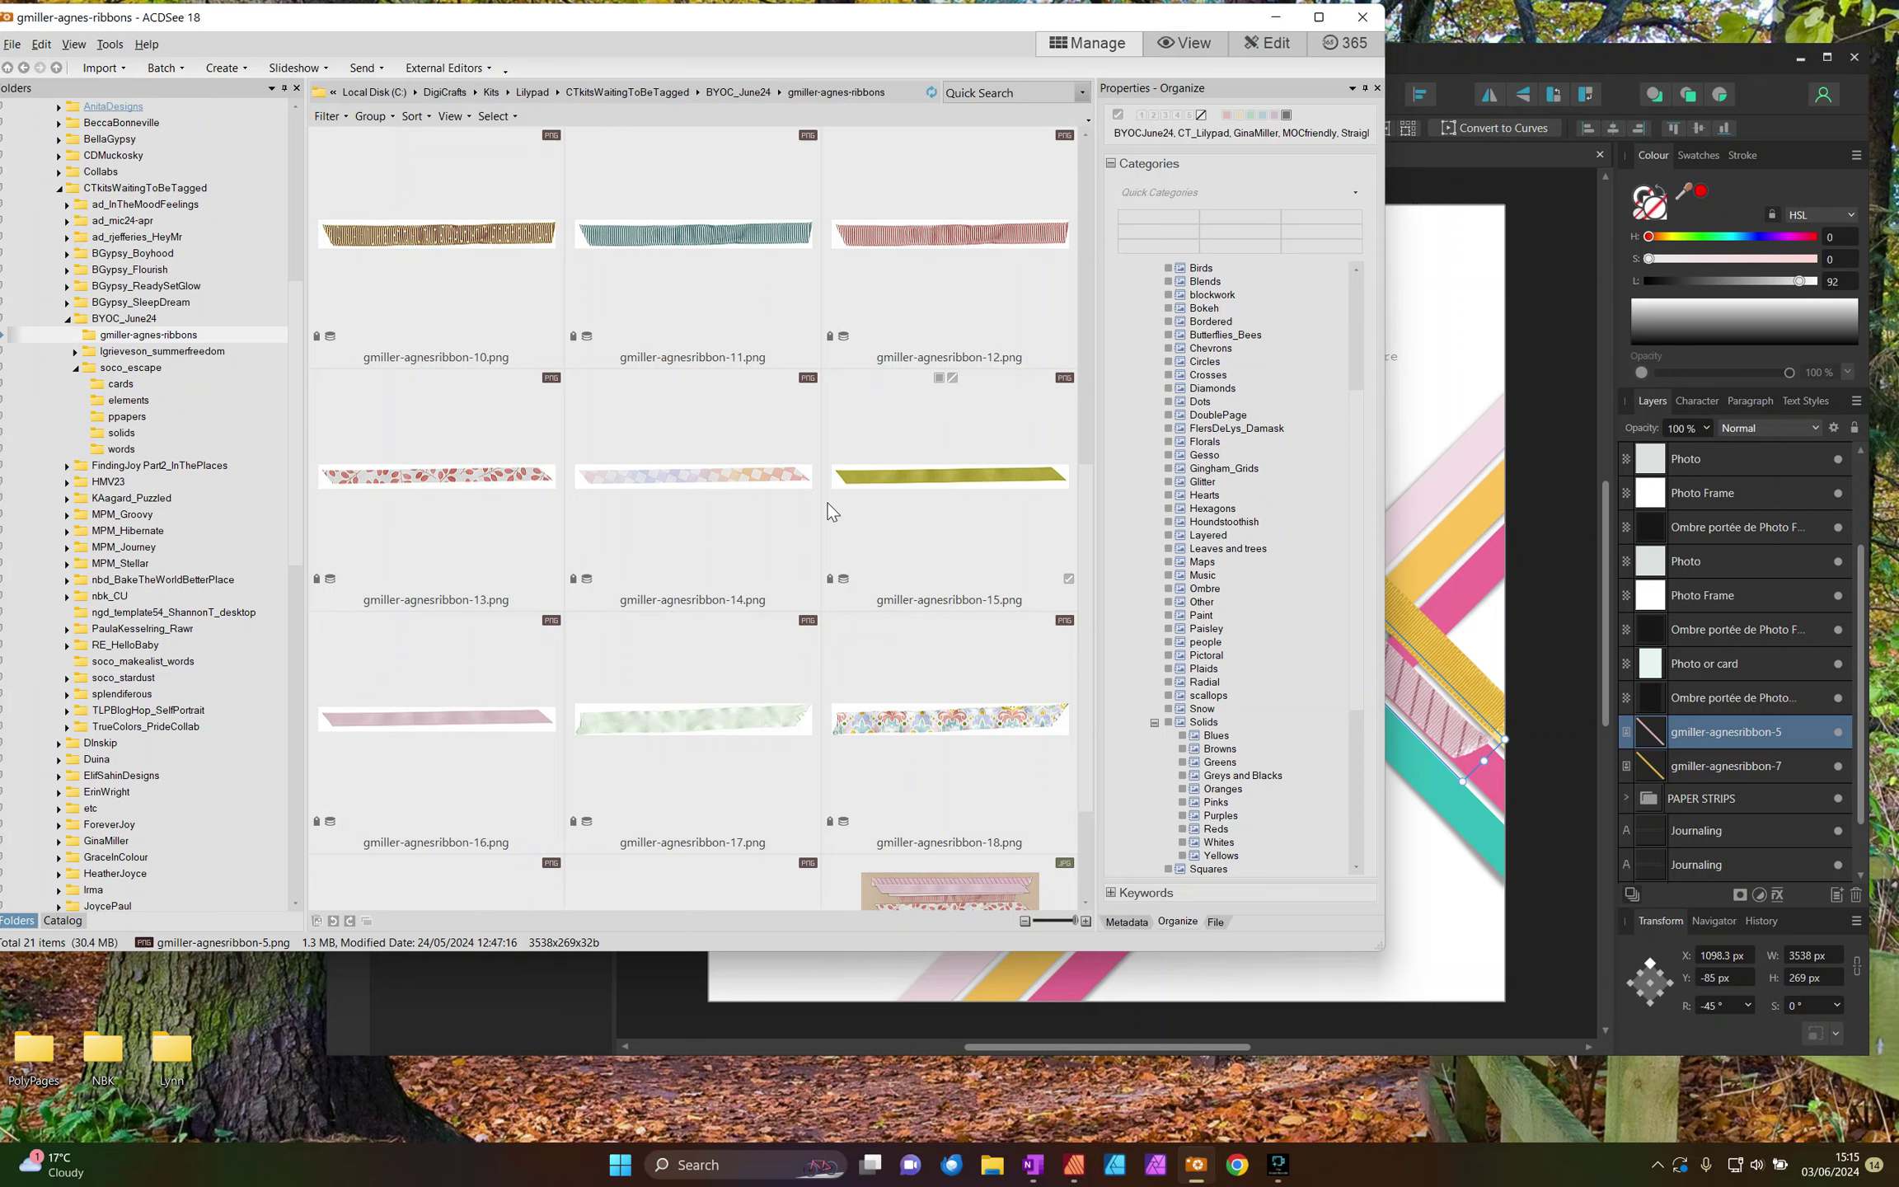
{"action": "scroll", "coordinate": [781, 514], "scroll_direction": "up", "scroll_amount": 3}
{"action": "scroll", "coordinate": [780, 513], "scroll_direction": "down", "scroll_amount": 3}
{"action": "left_click", "coordinate": [888, 494]}
{"action": "left_click_drag", "start_coordinate": [949, 502], "coordinate": [1138, 678]}
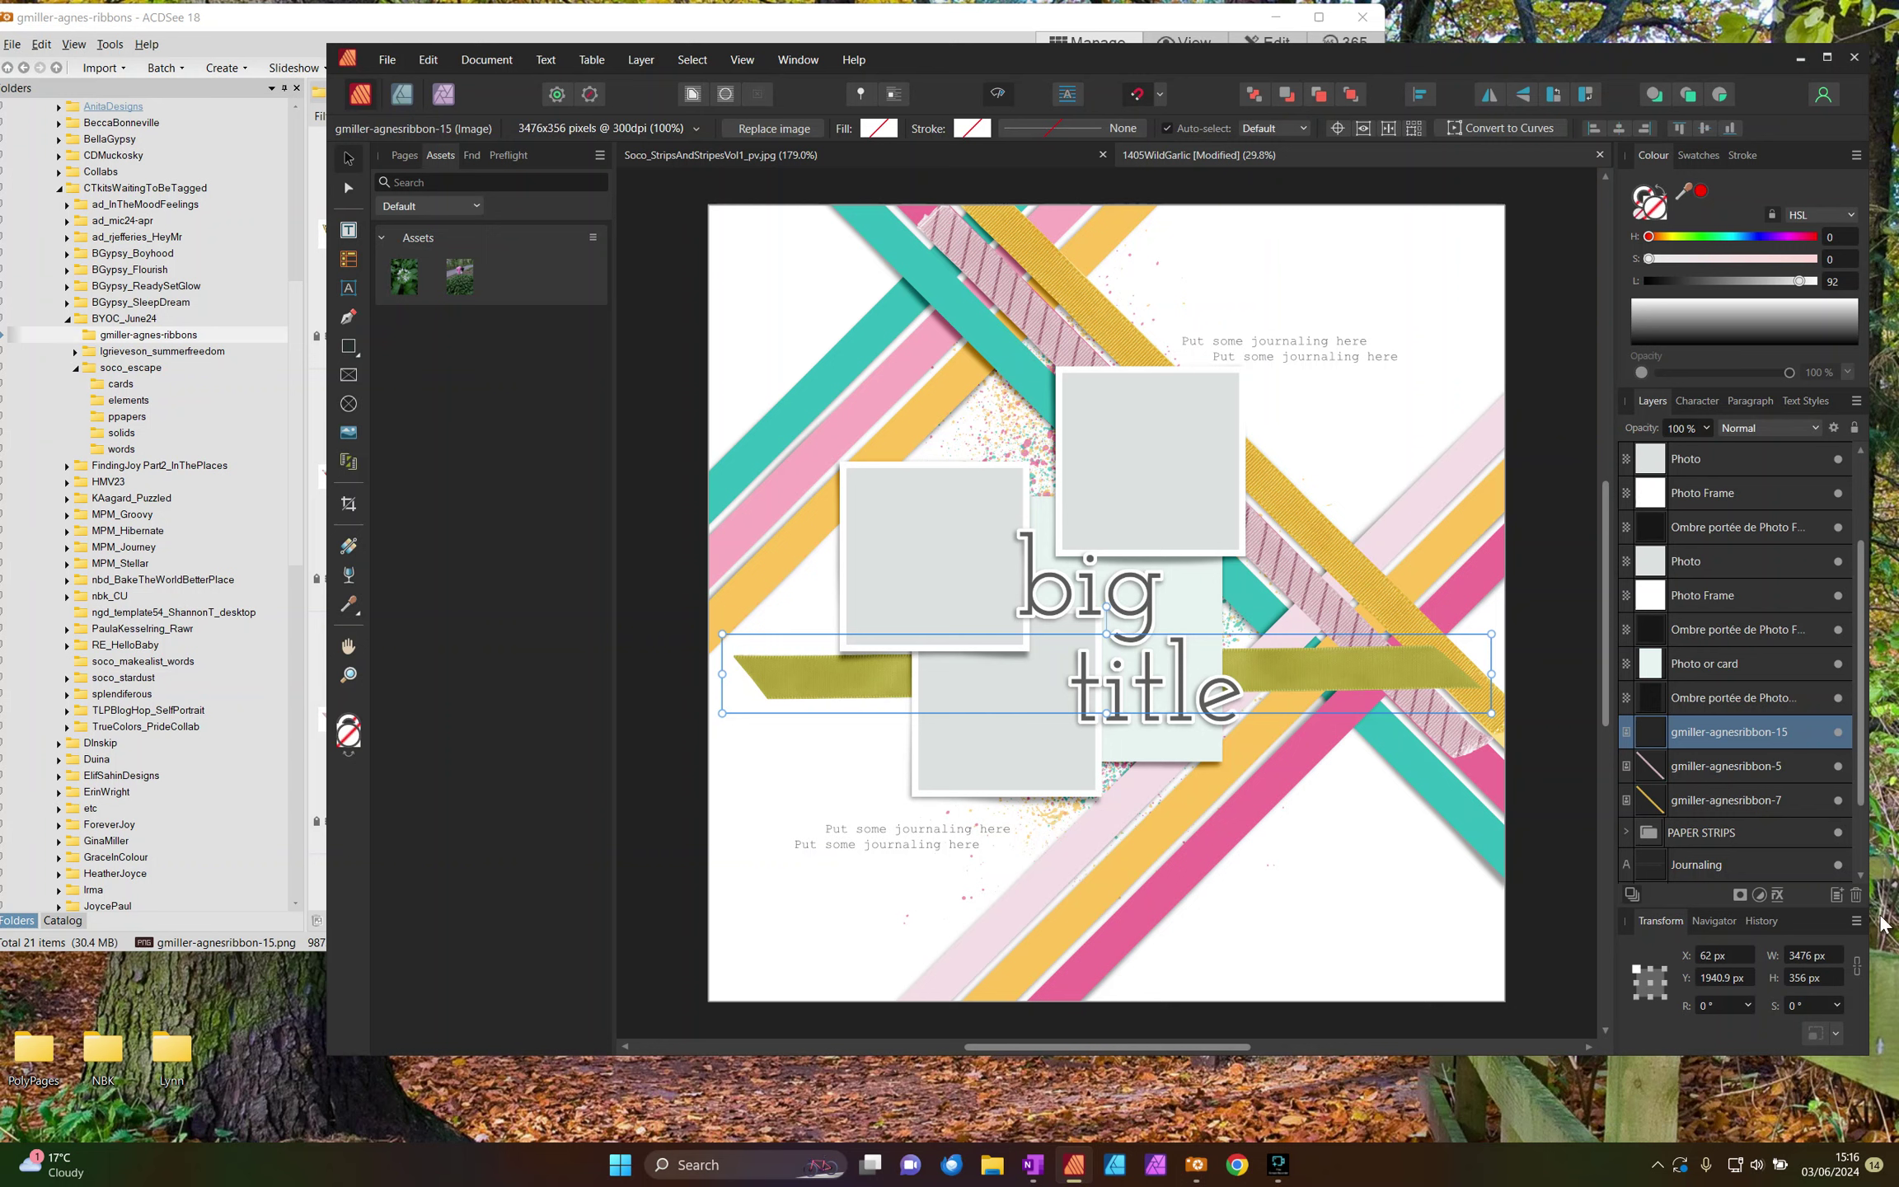
{"action": "left_click", "coordinate": [1727, 1006]}
{"action": "type", "text": "-45"}
{"action": "key", "text": "Return"}
{"action": "left_click_drag", "start_coordinate": [959, 950], "coordinate": [1165, 539]}
{"action": "key", "text": "Delete"}
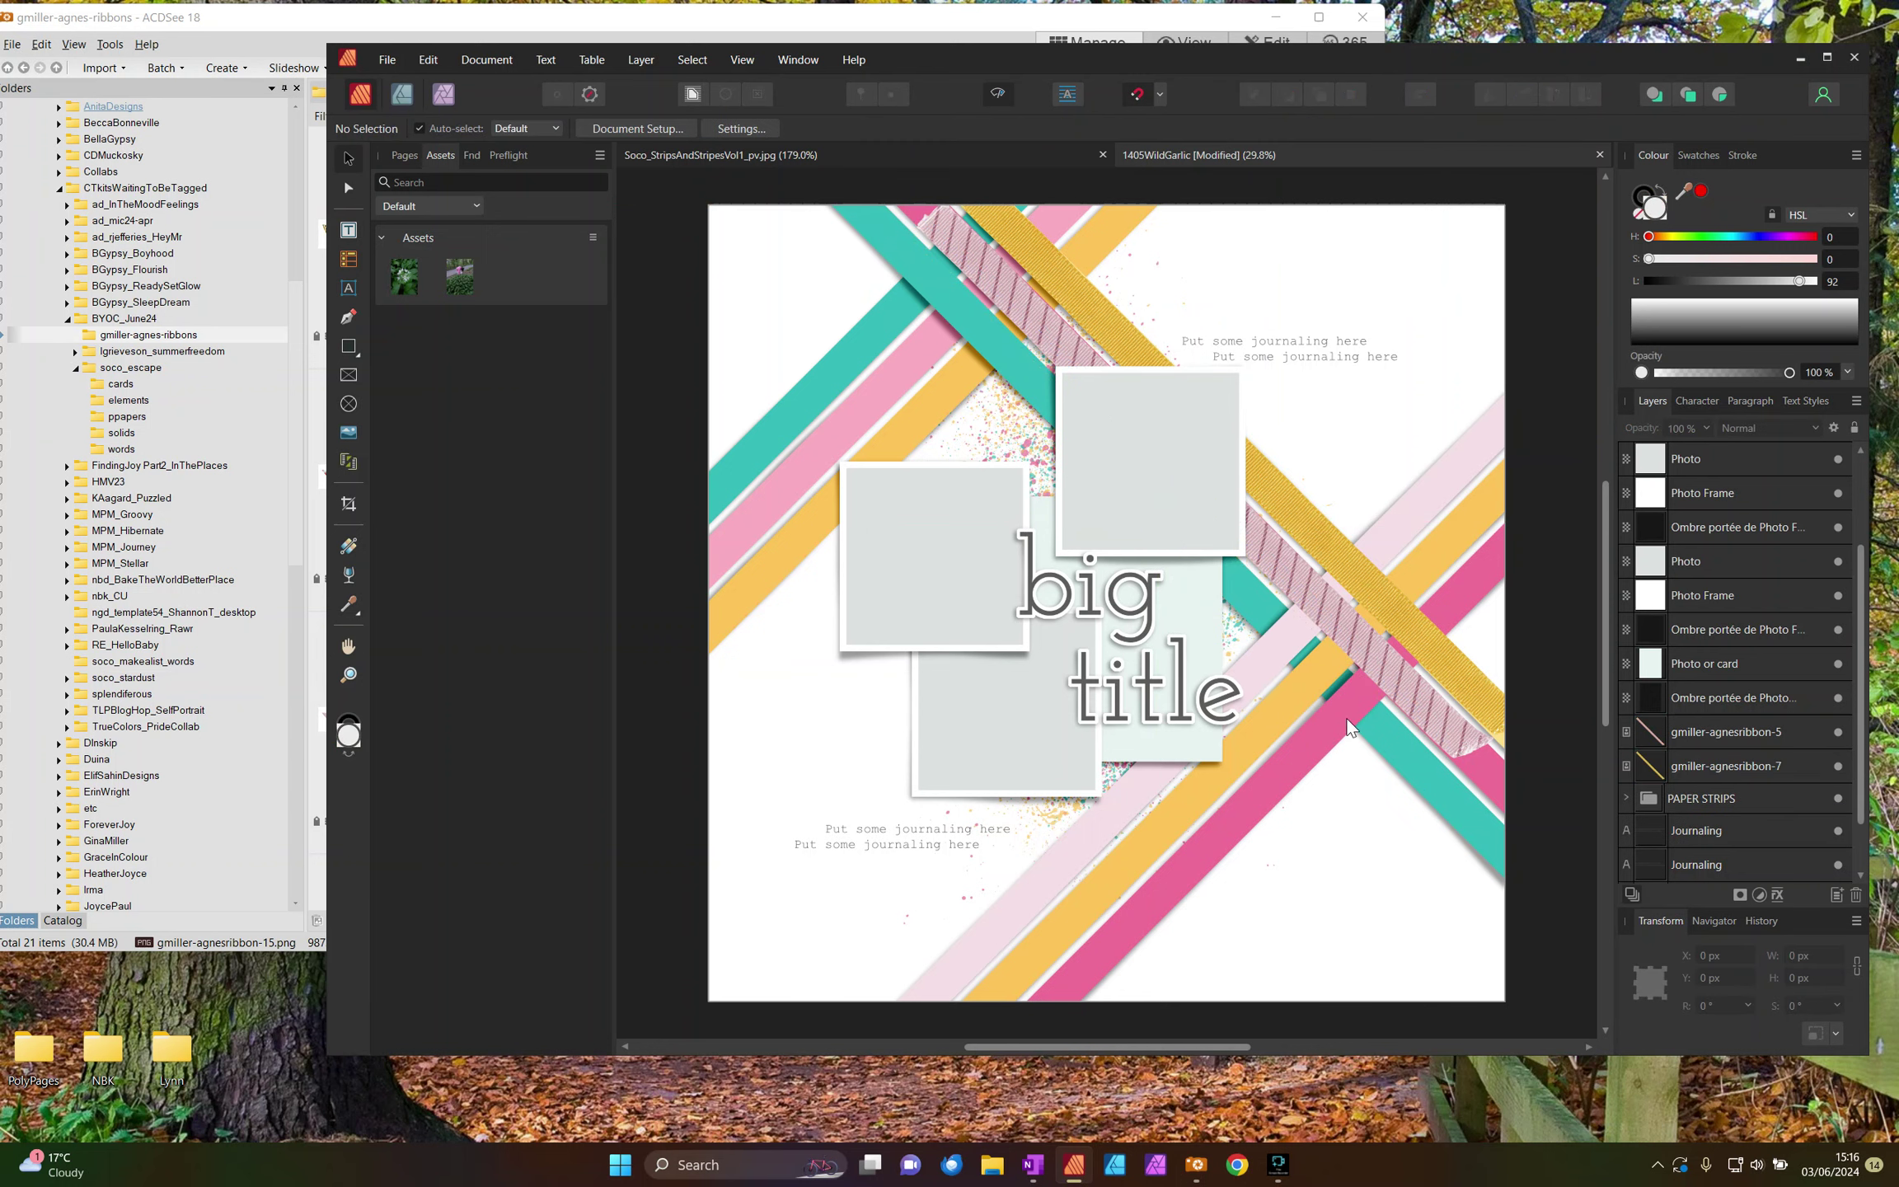
Step: Add the blue ribbon-8 above ribbon-5, rotated -45° and laid diagonally across the layout
{"action": "left_click", "coordinate": [1366, 744]}
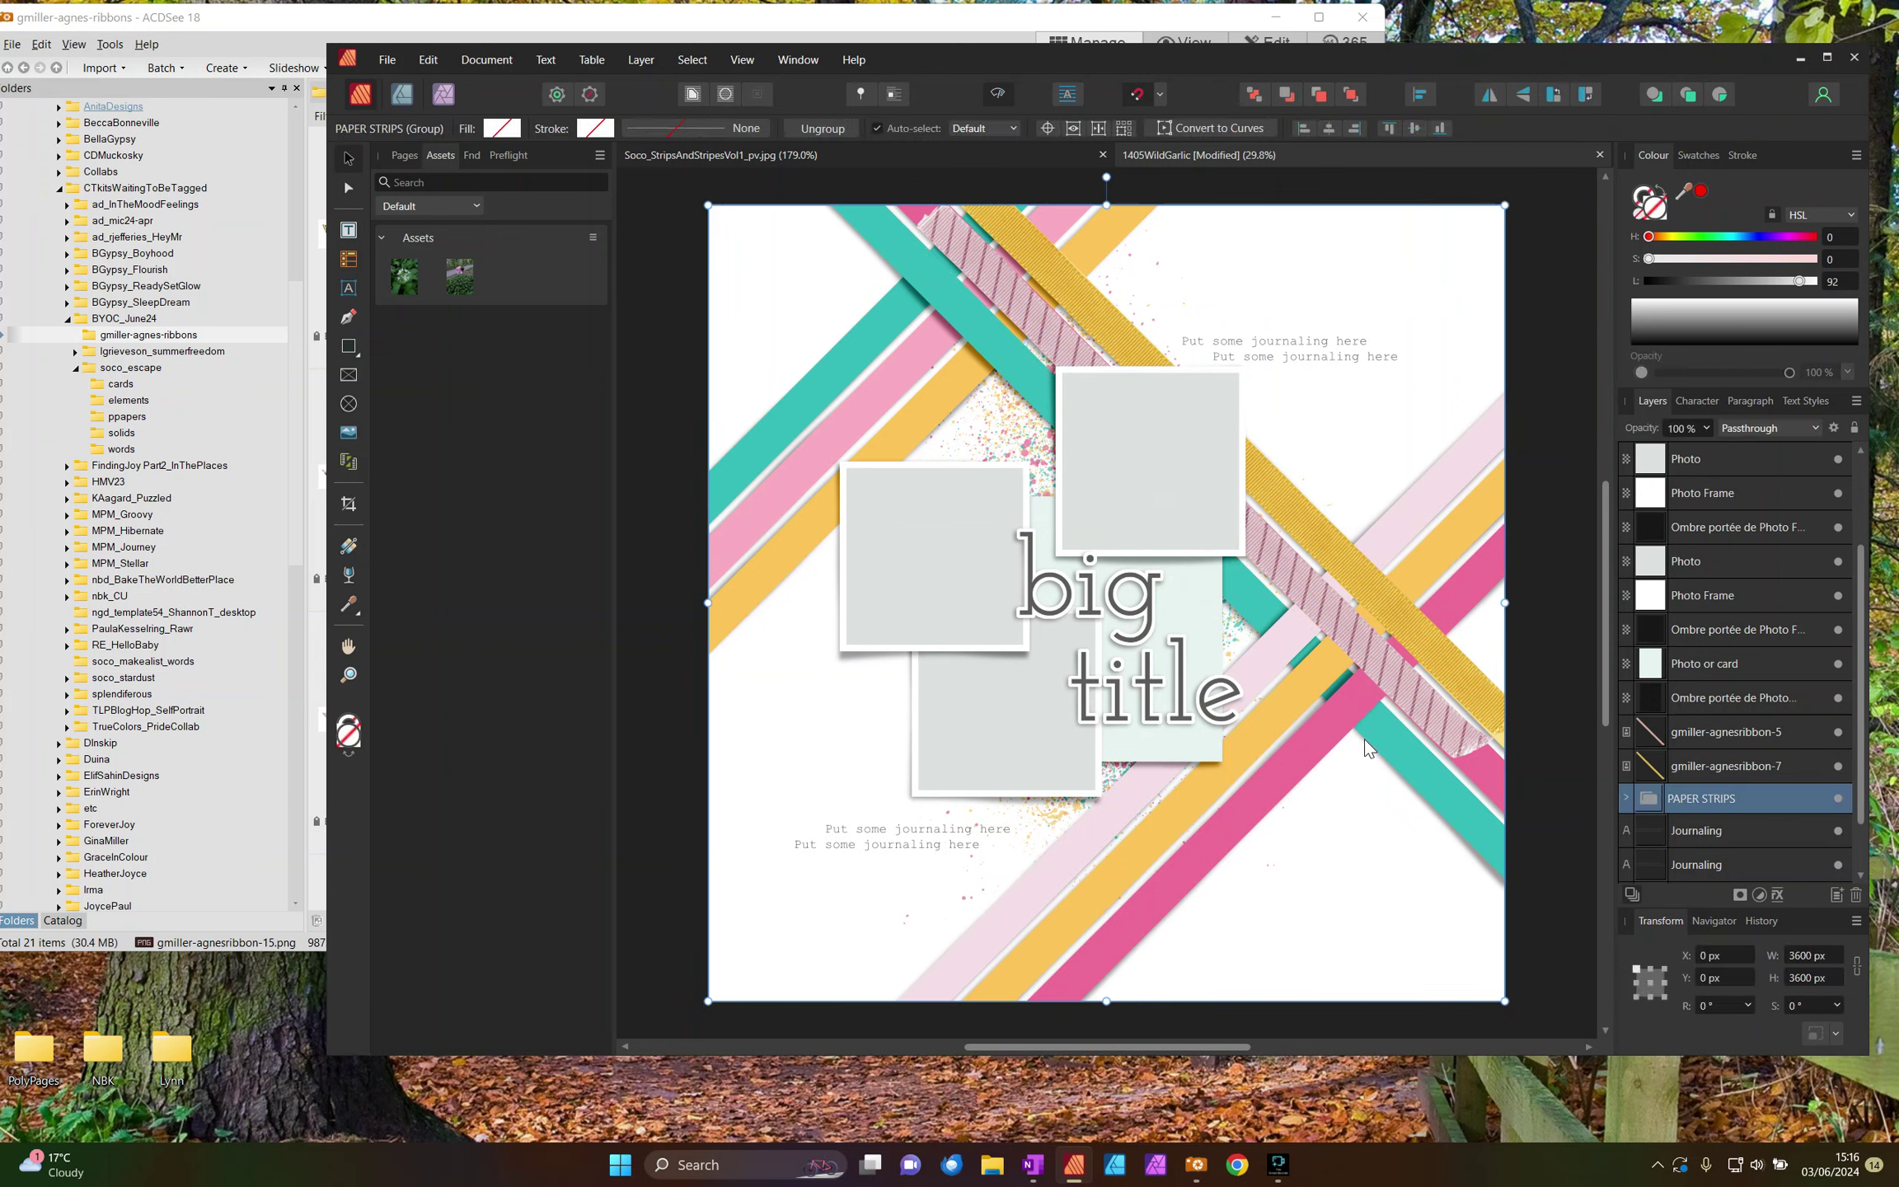
{"action": "left_click", "coordinate": [1666, 732]}
{"action": "left_click", "coordinate": [285, 16]}
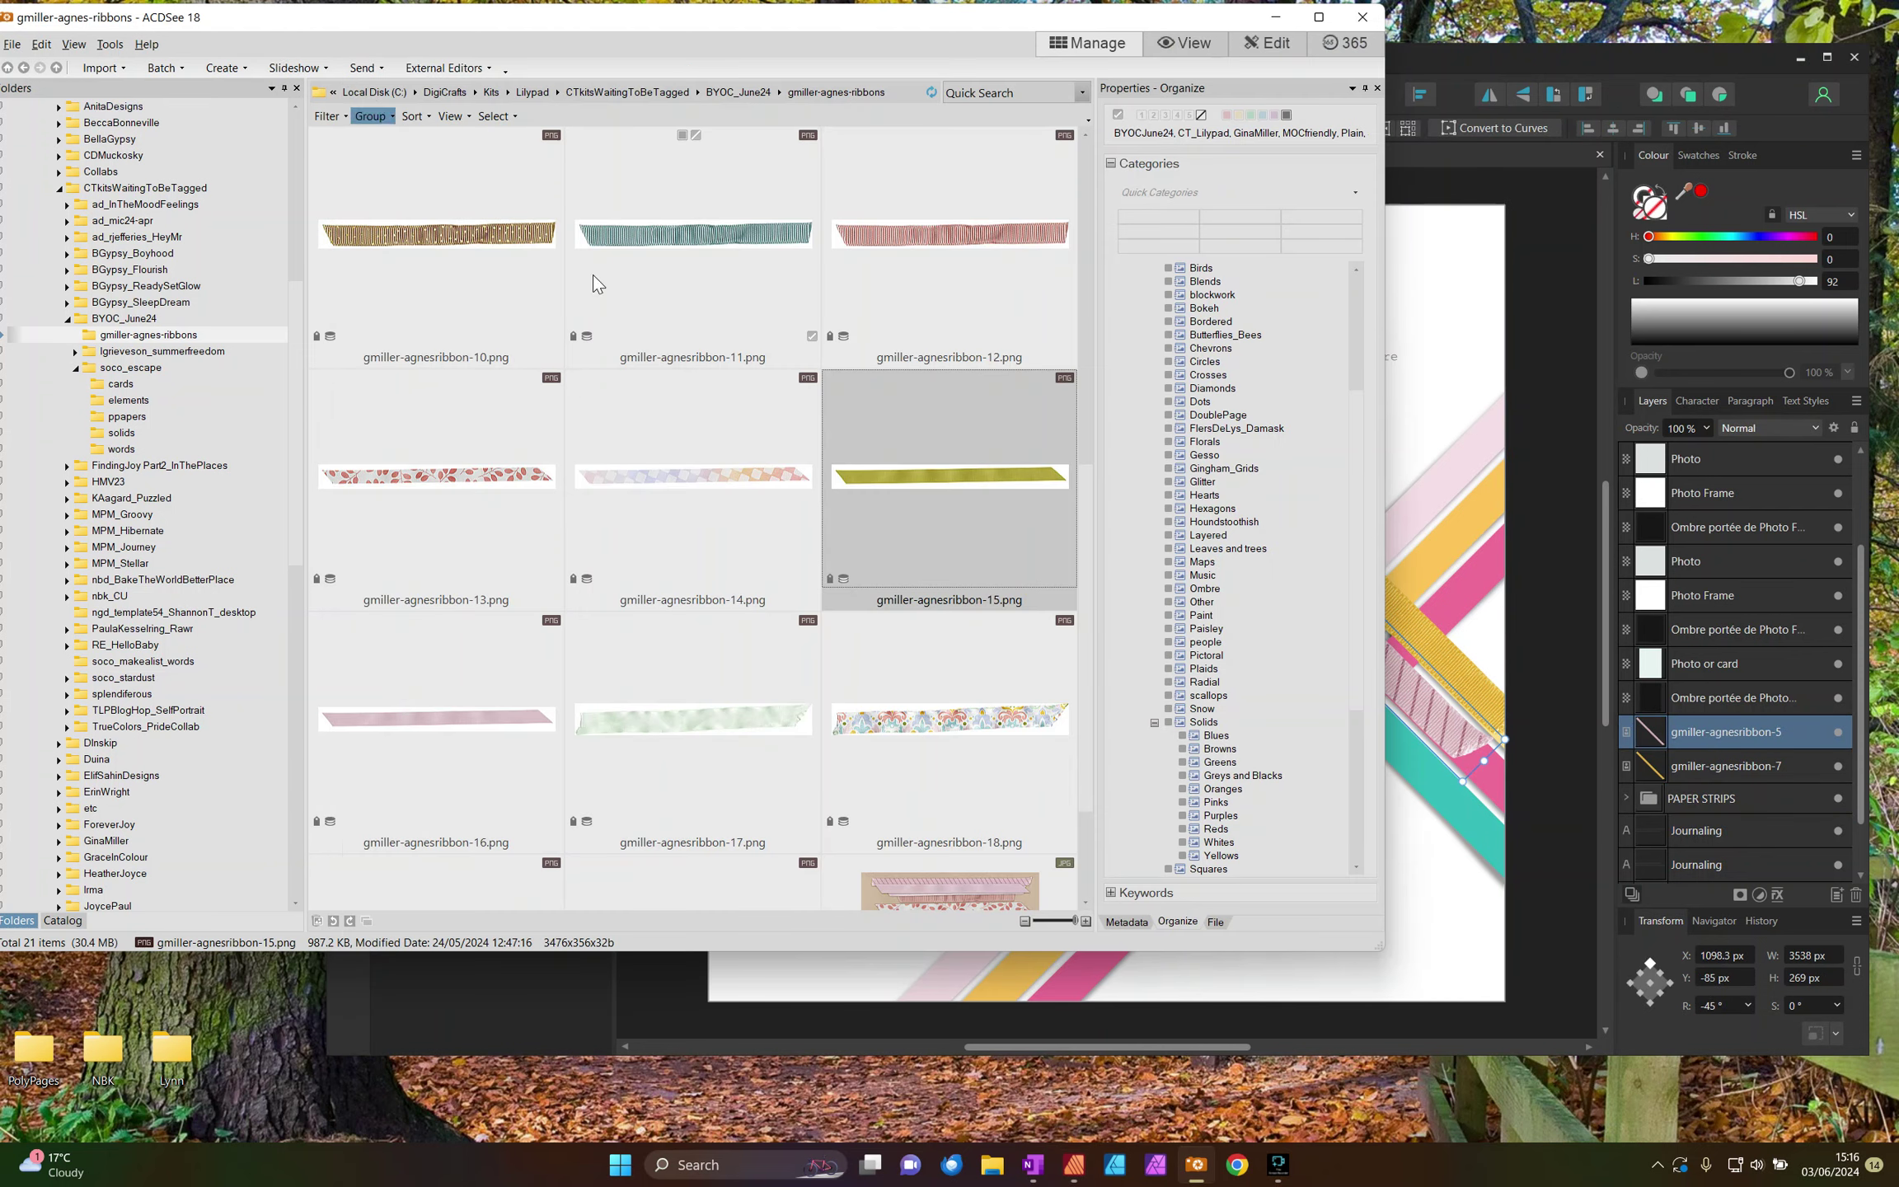
{"action": "scroll", "coordinate": [666, 367], "scroll_direction": "up", "scroll_amount": 3}
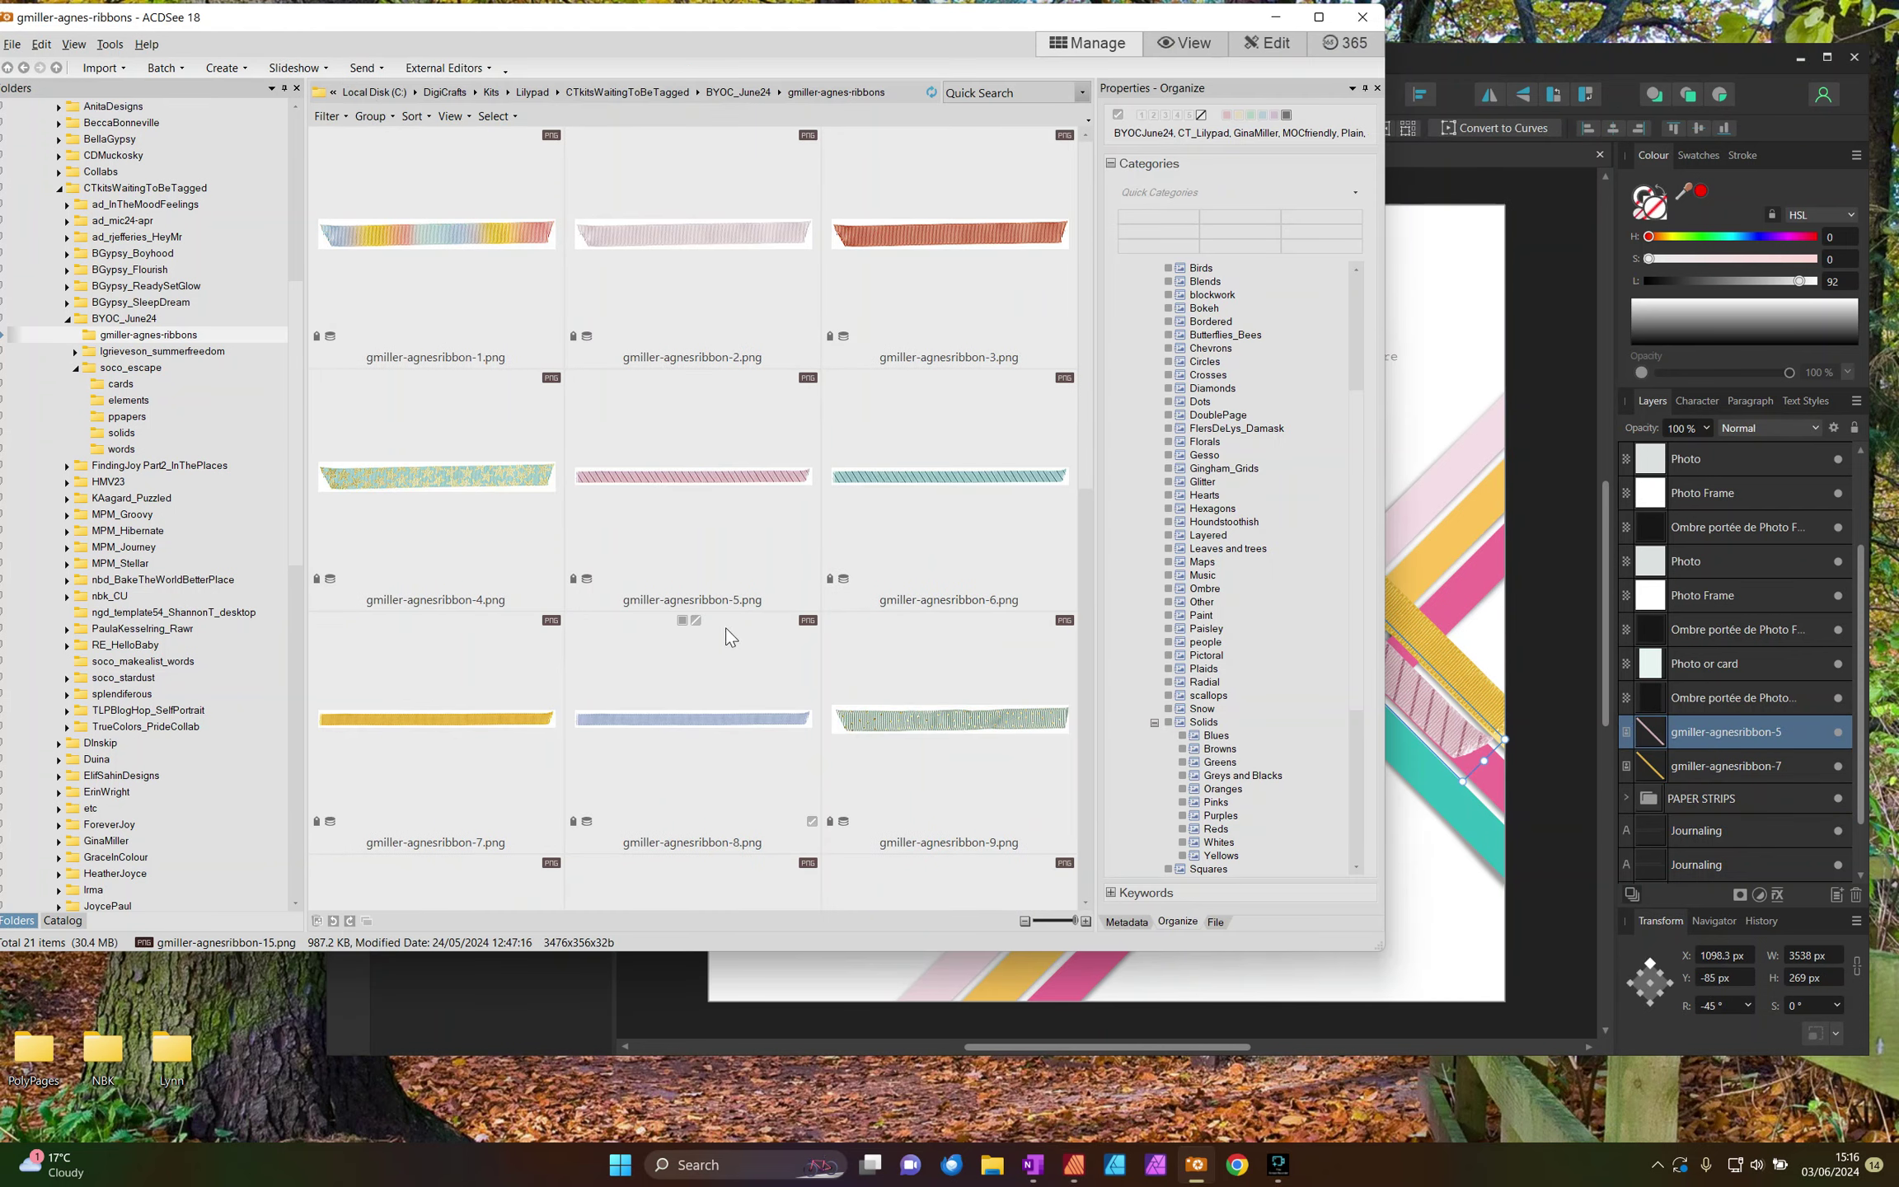
{"action": "left_click_drag", "start_coordinate": [663, 725], "coordinate": [1036, 747]}
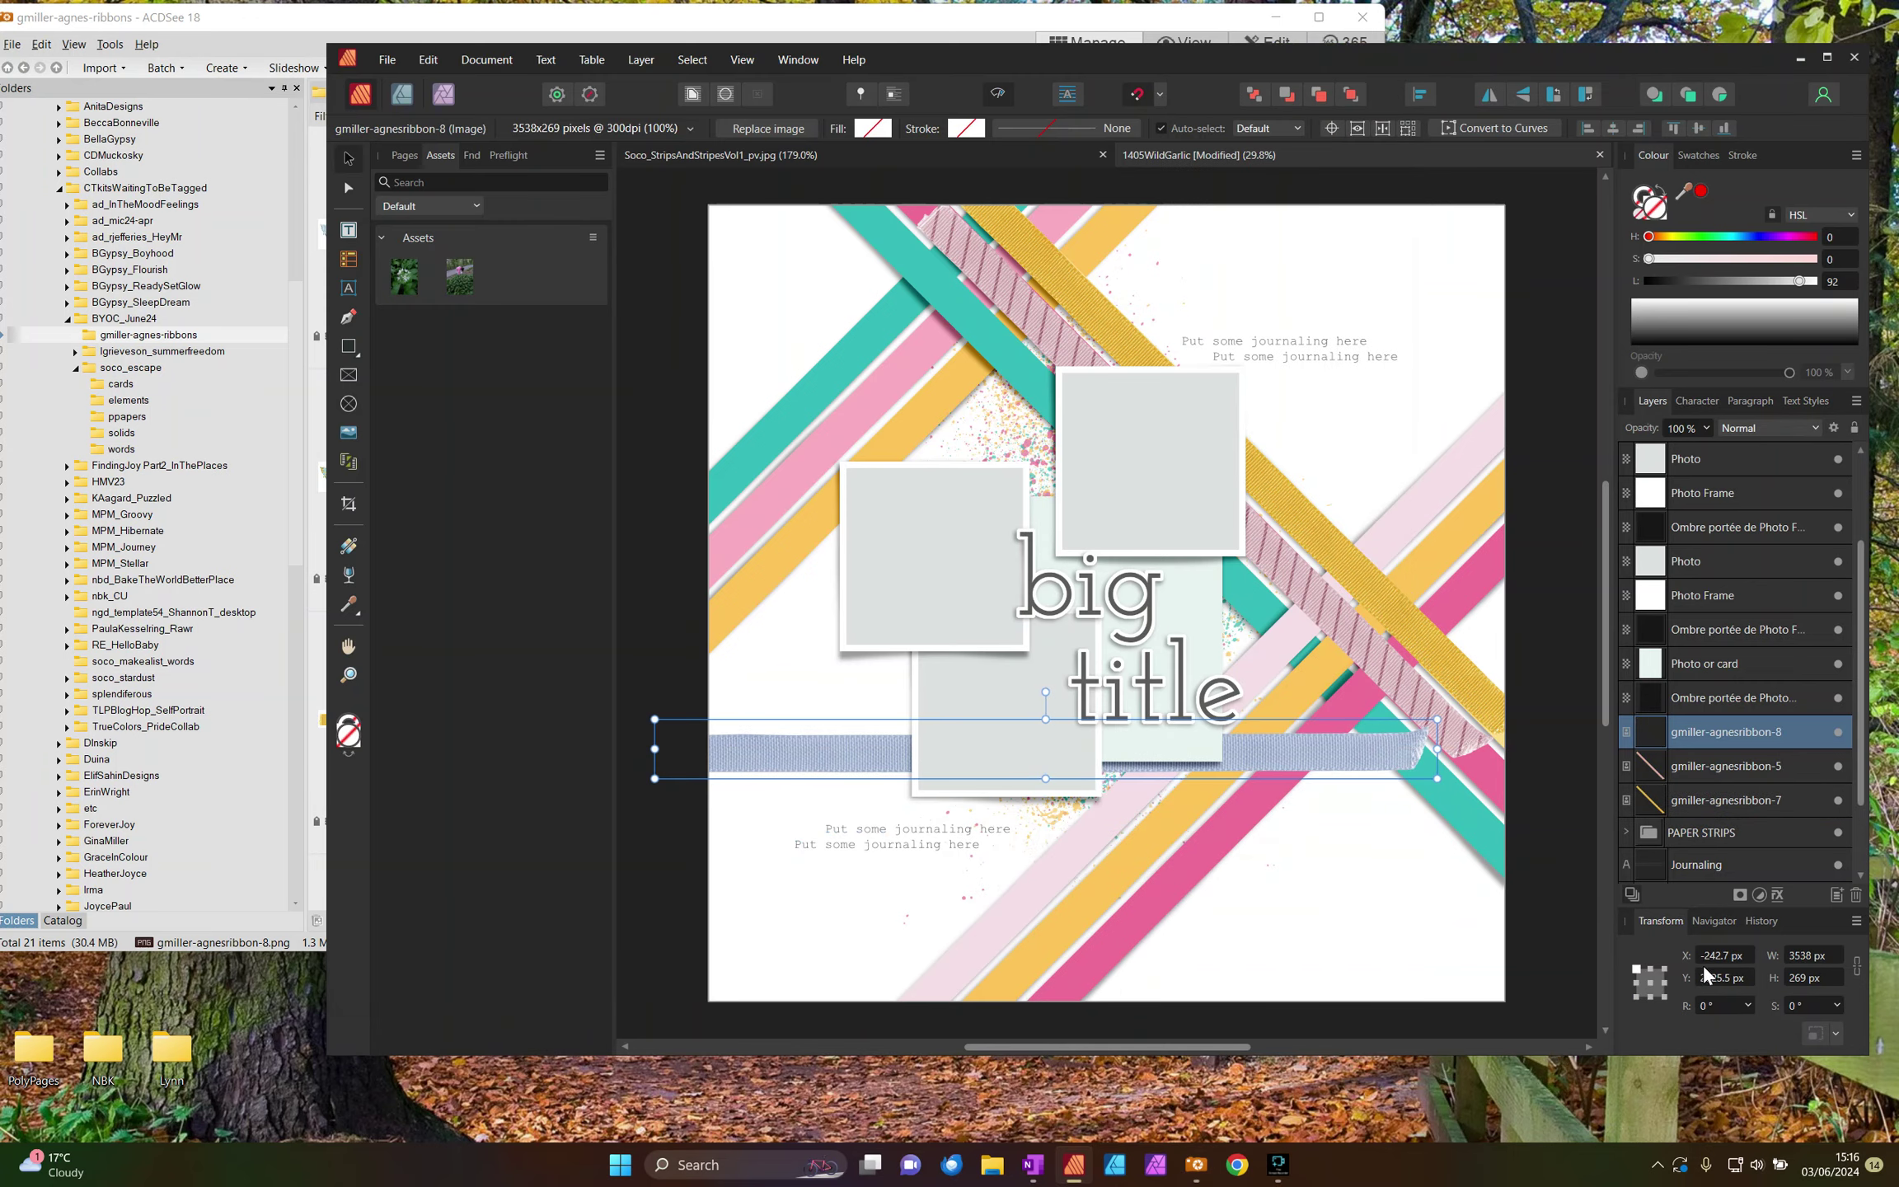
{"action": "left_click", "coordinate": [1721, 1004]}
{"action": "type", "text": "-45"}
{"action": "key", "text": "Return"}
{"action": "left_click_drag", "start_coordinate": [873, 956], "coordinate": [1126, 441]}
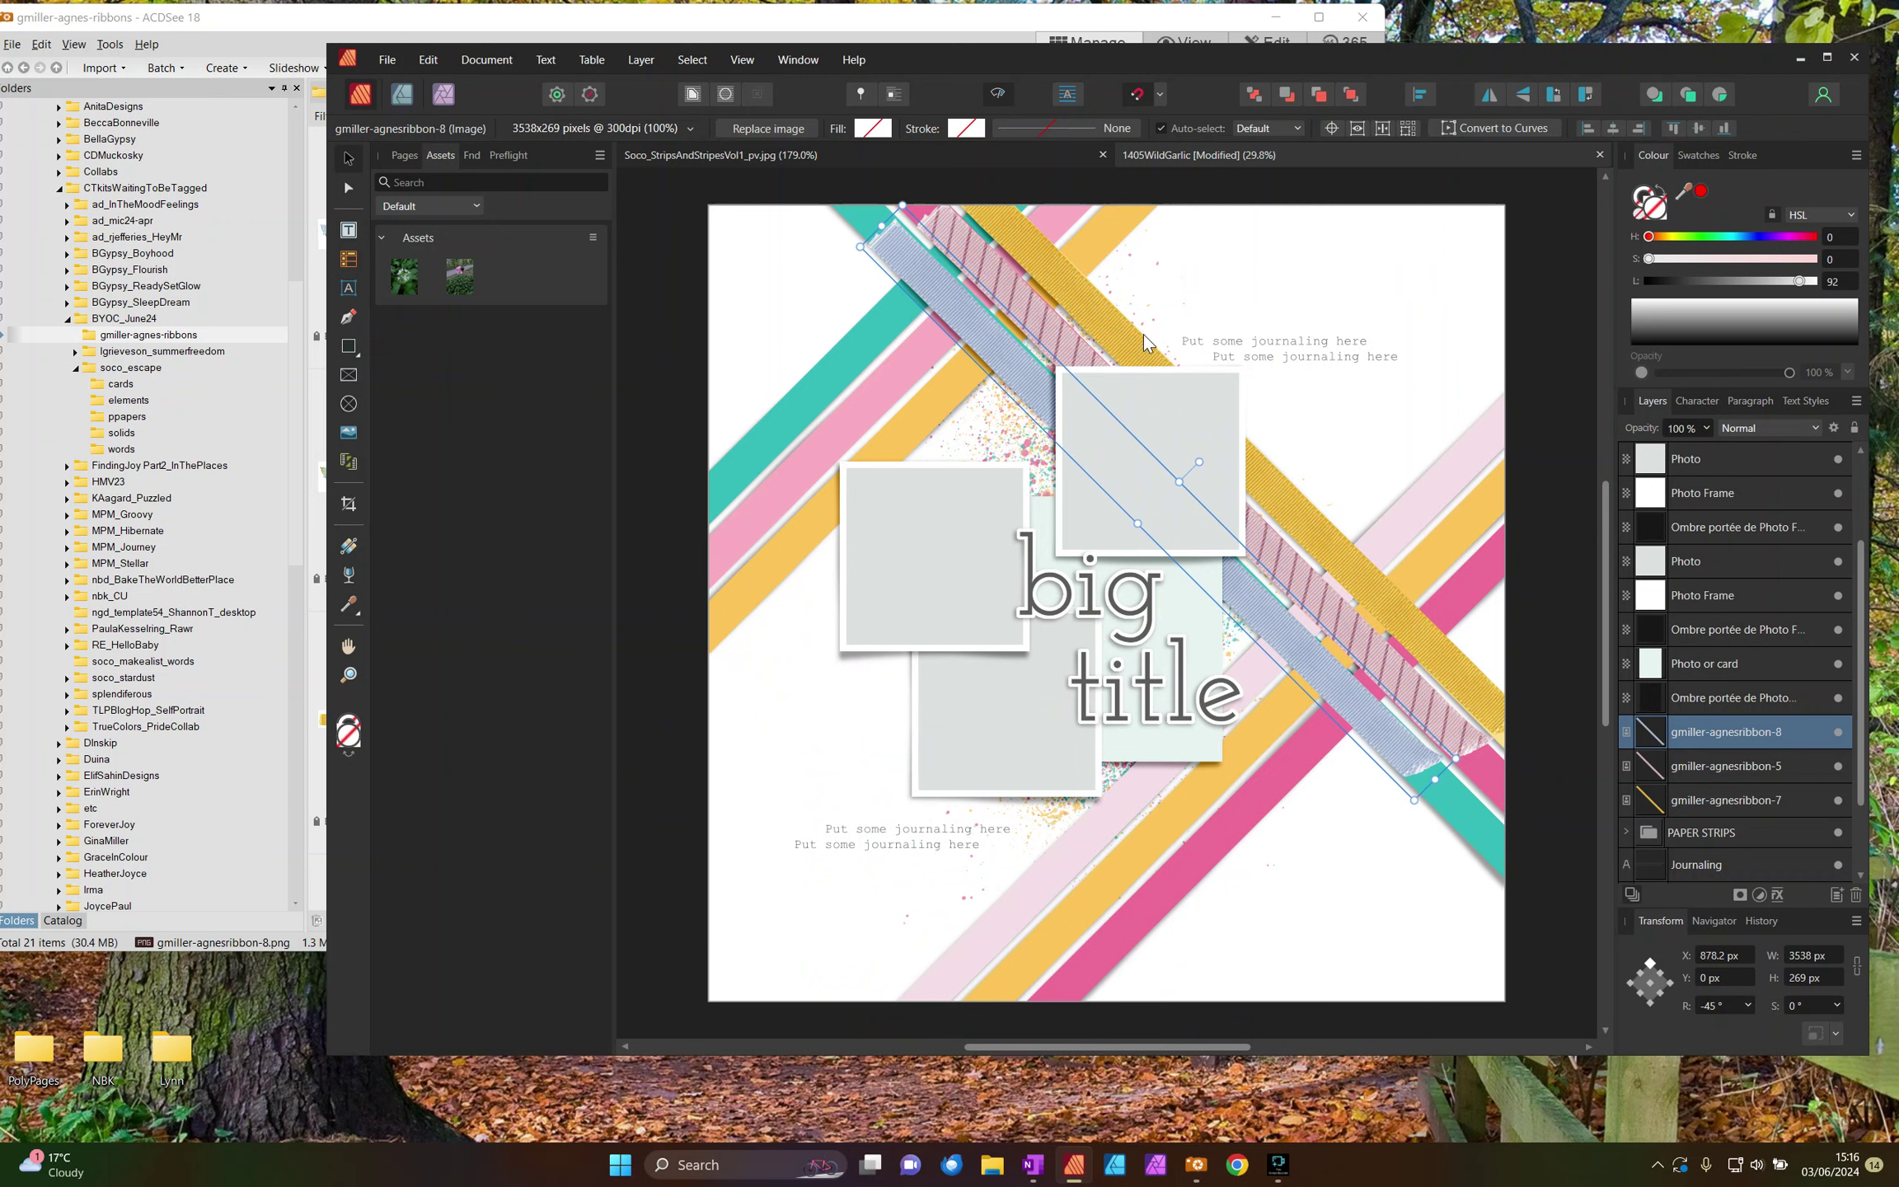
Step: Lock the ribbon-8, ribbon-5 and ribbon-7 layers and deselect them
{"action": "left_click", "coordinate": [1819, 732]}
{"action": "left_click", "coordinate": [1816, 766]}
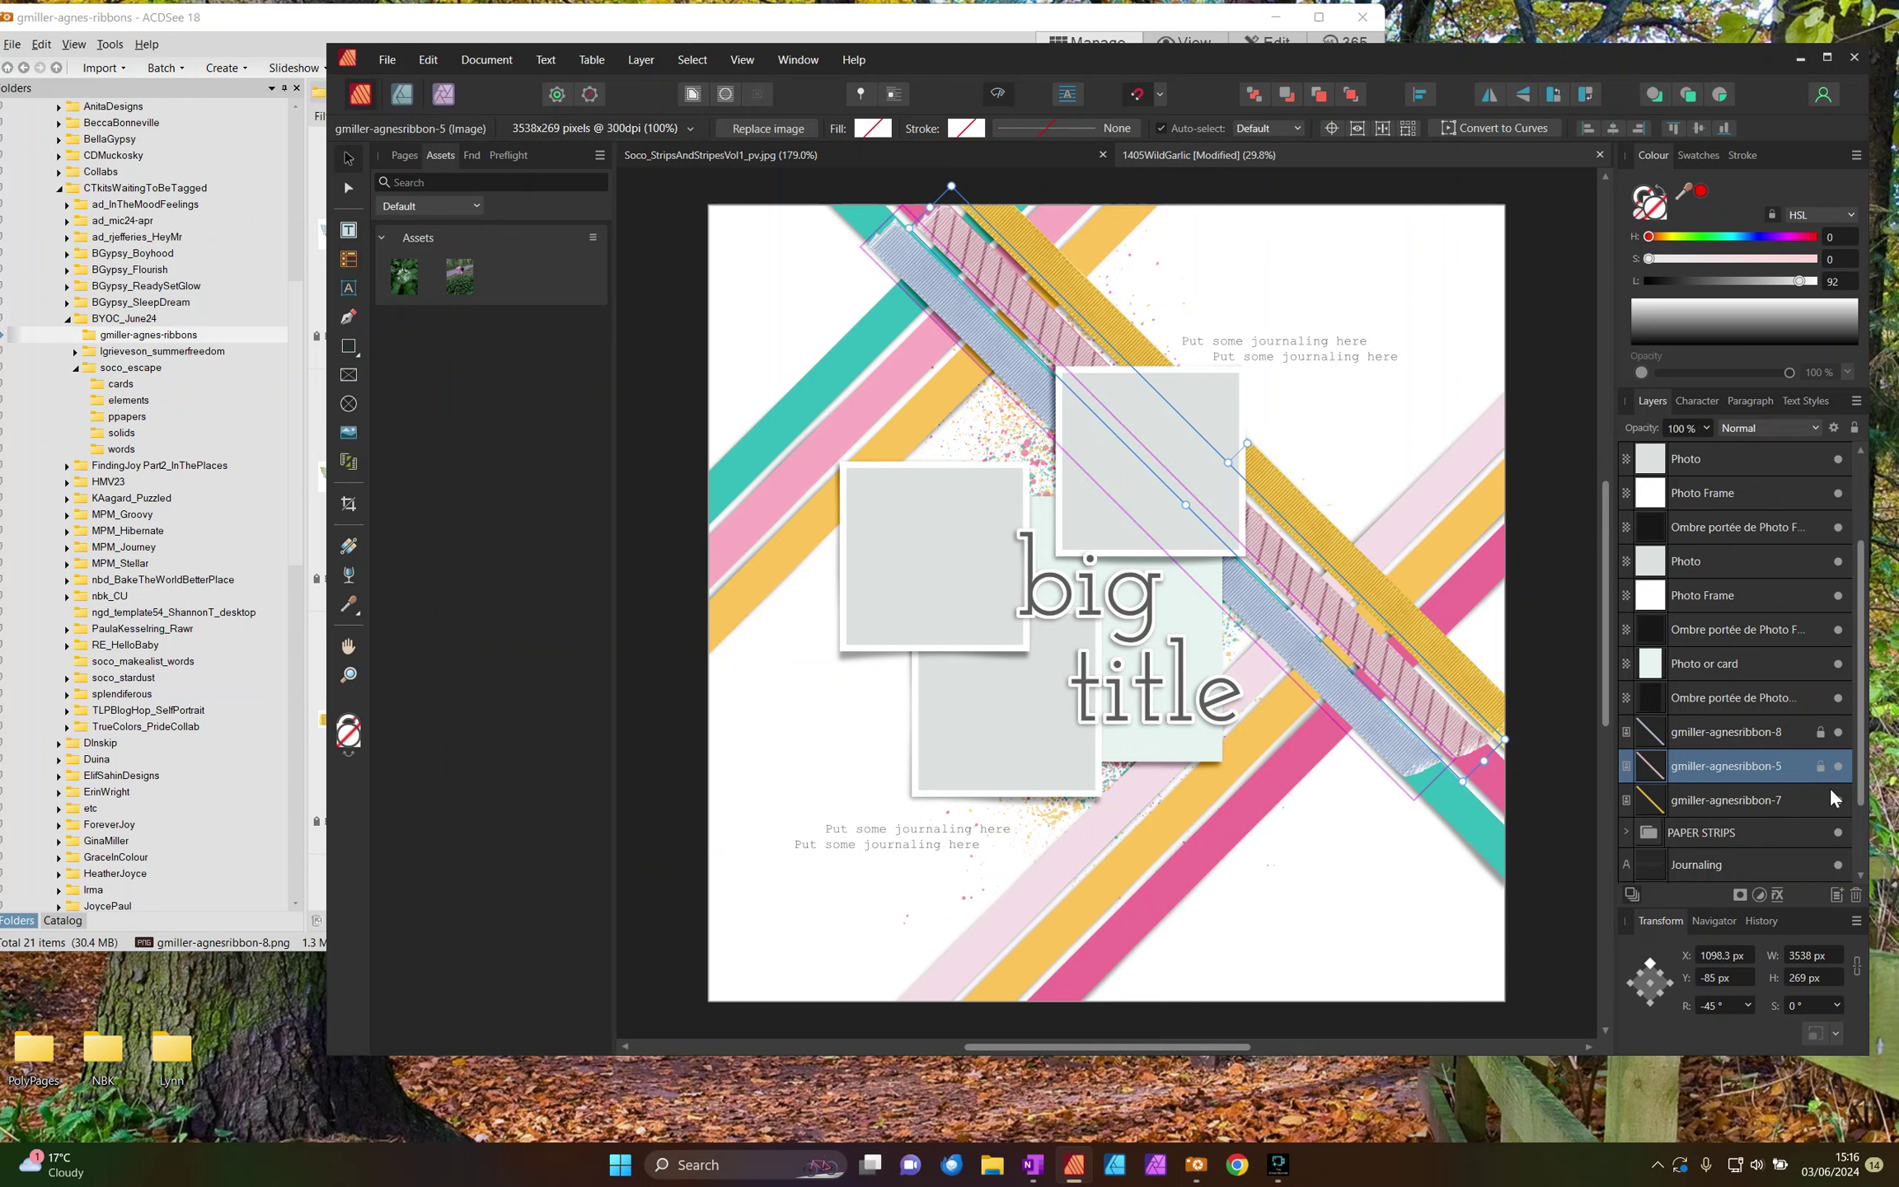
{"action": "left_click", "coordinate": [1824, 796]}
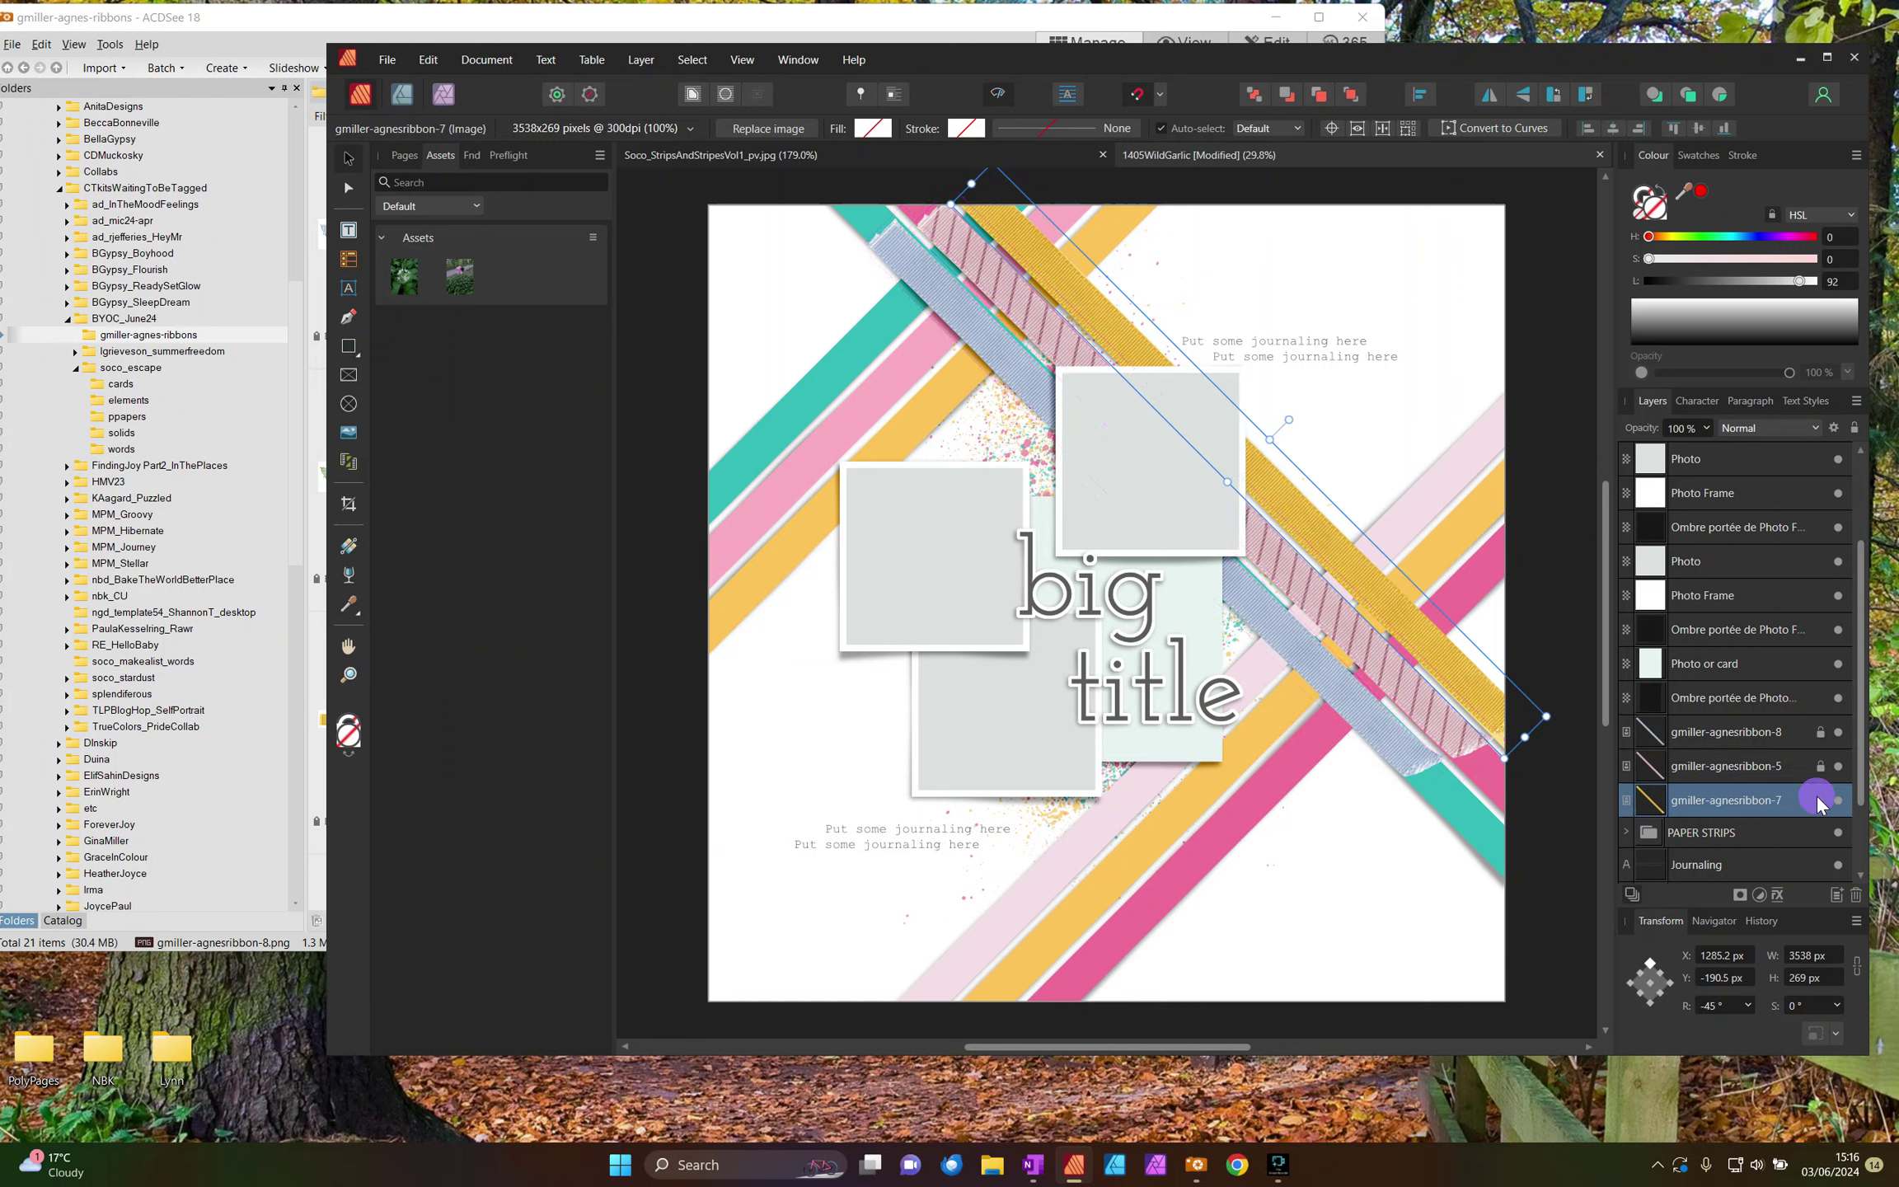
{"action": "left_click", "coordinate": [1819, 800]}
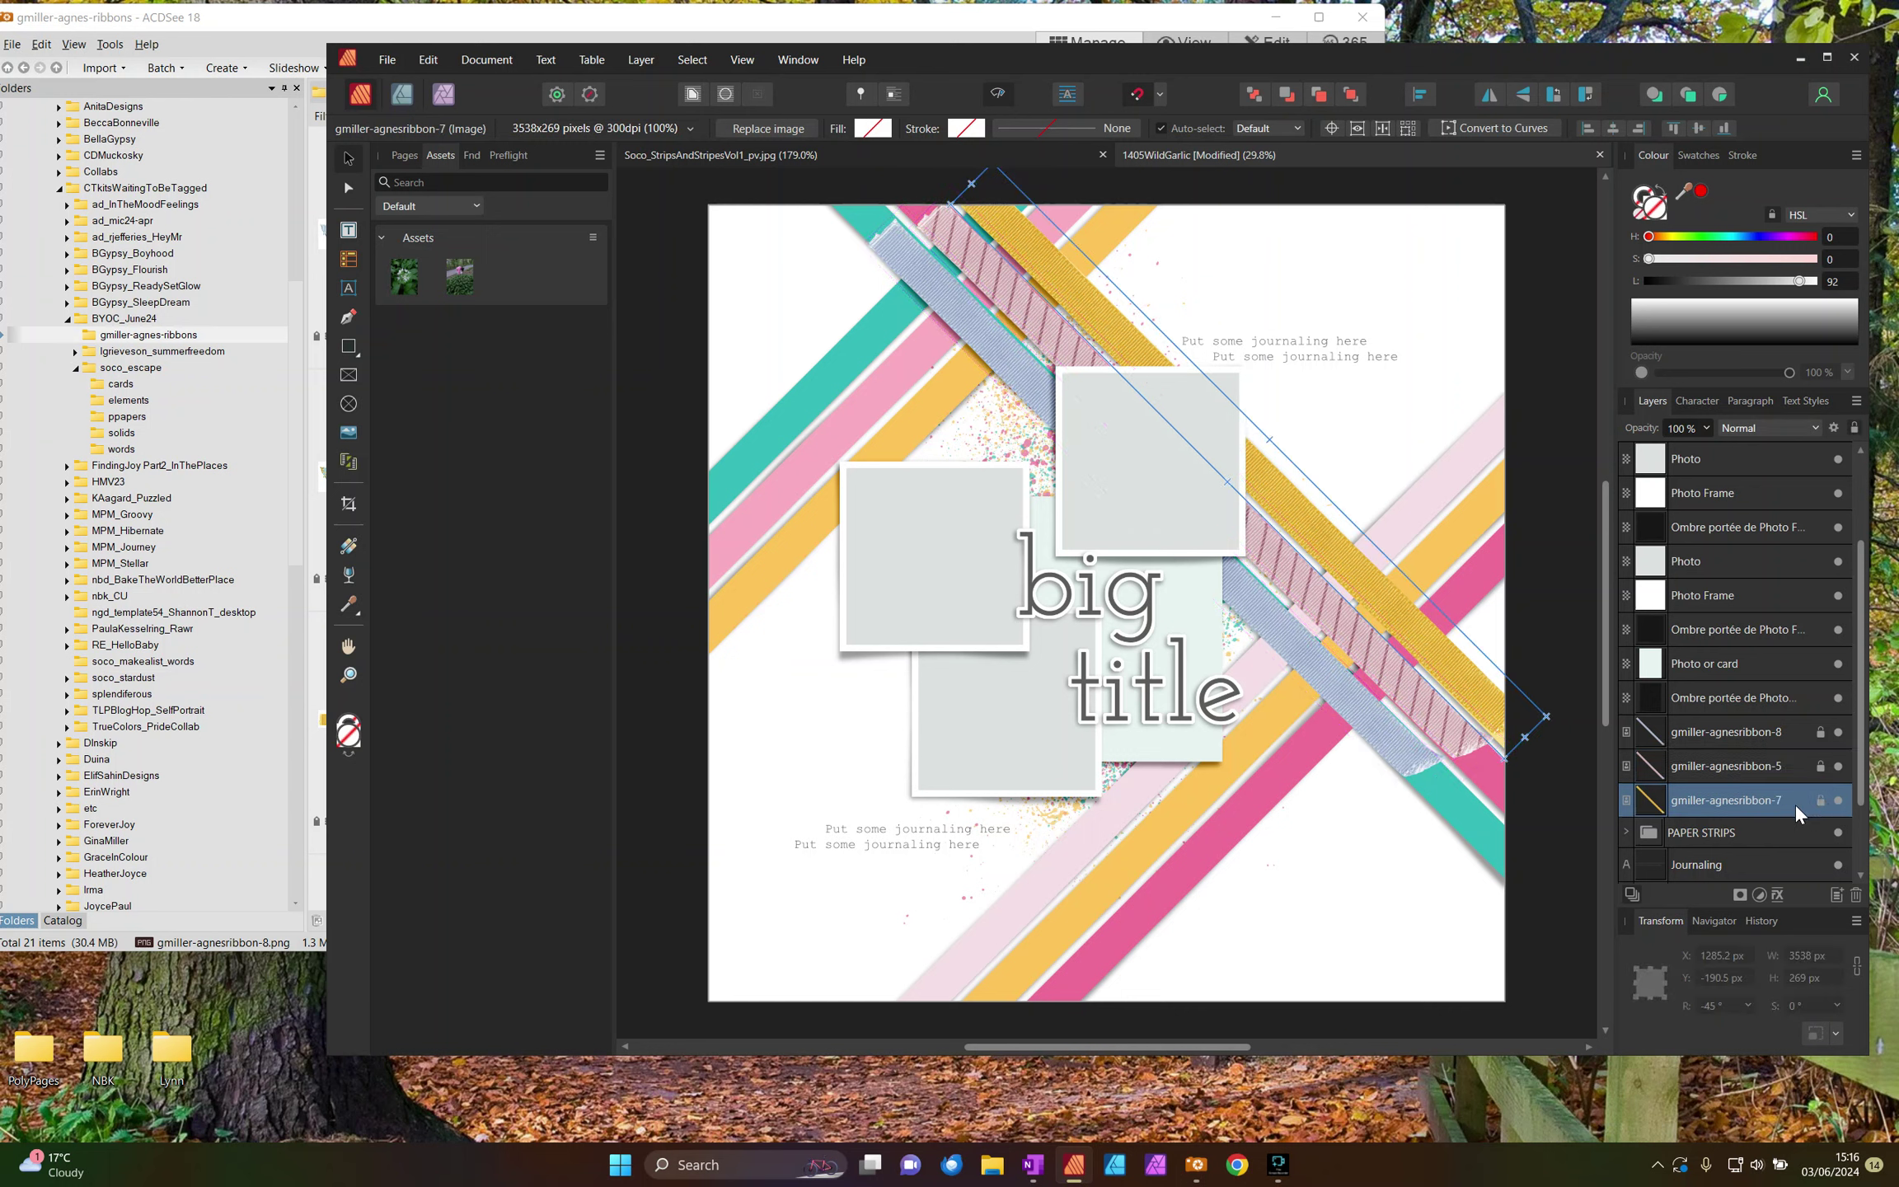
{"action": "left_click", "coordinate": [1256, 200]}
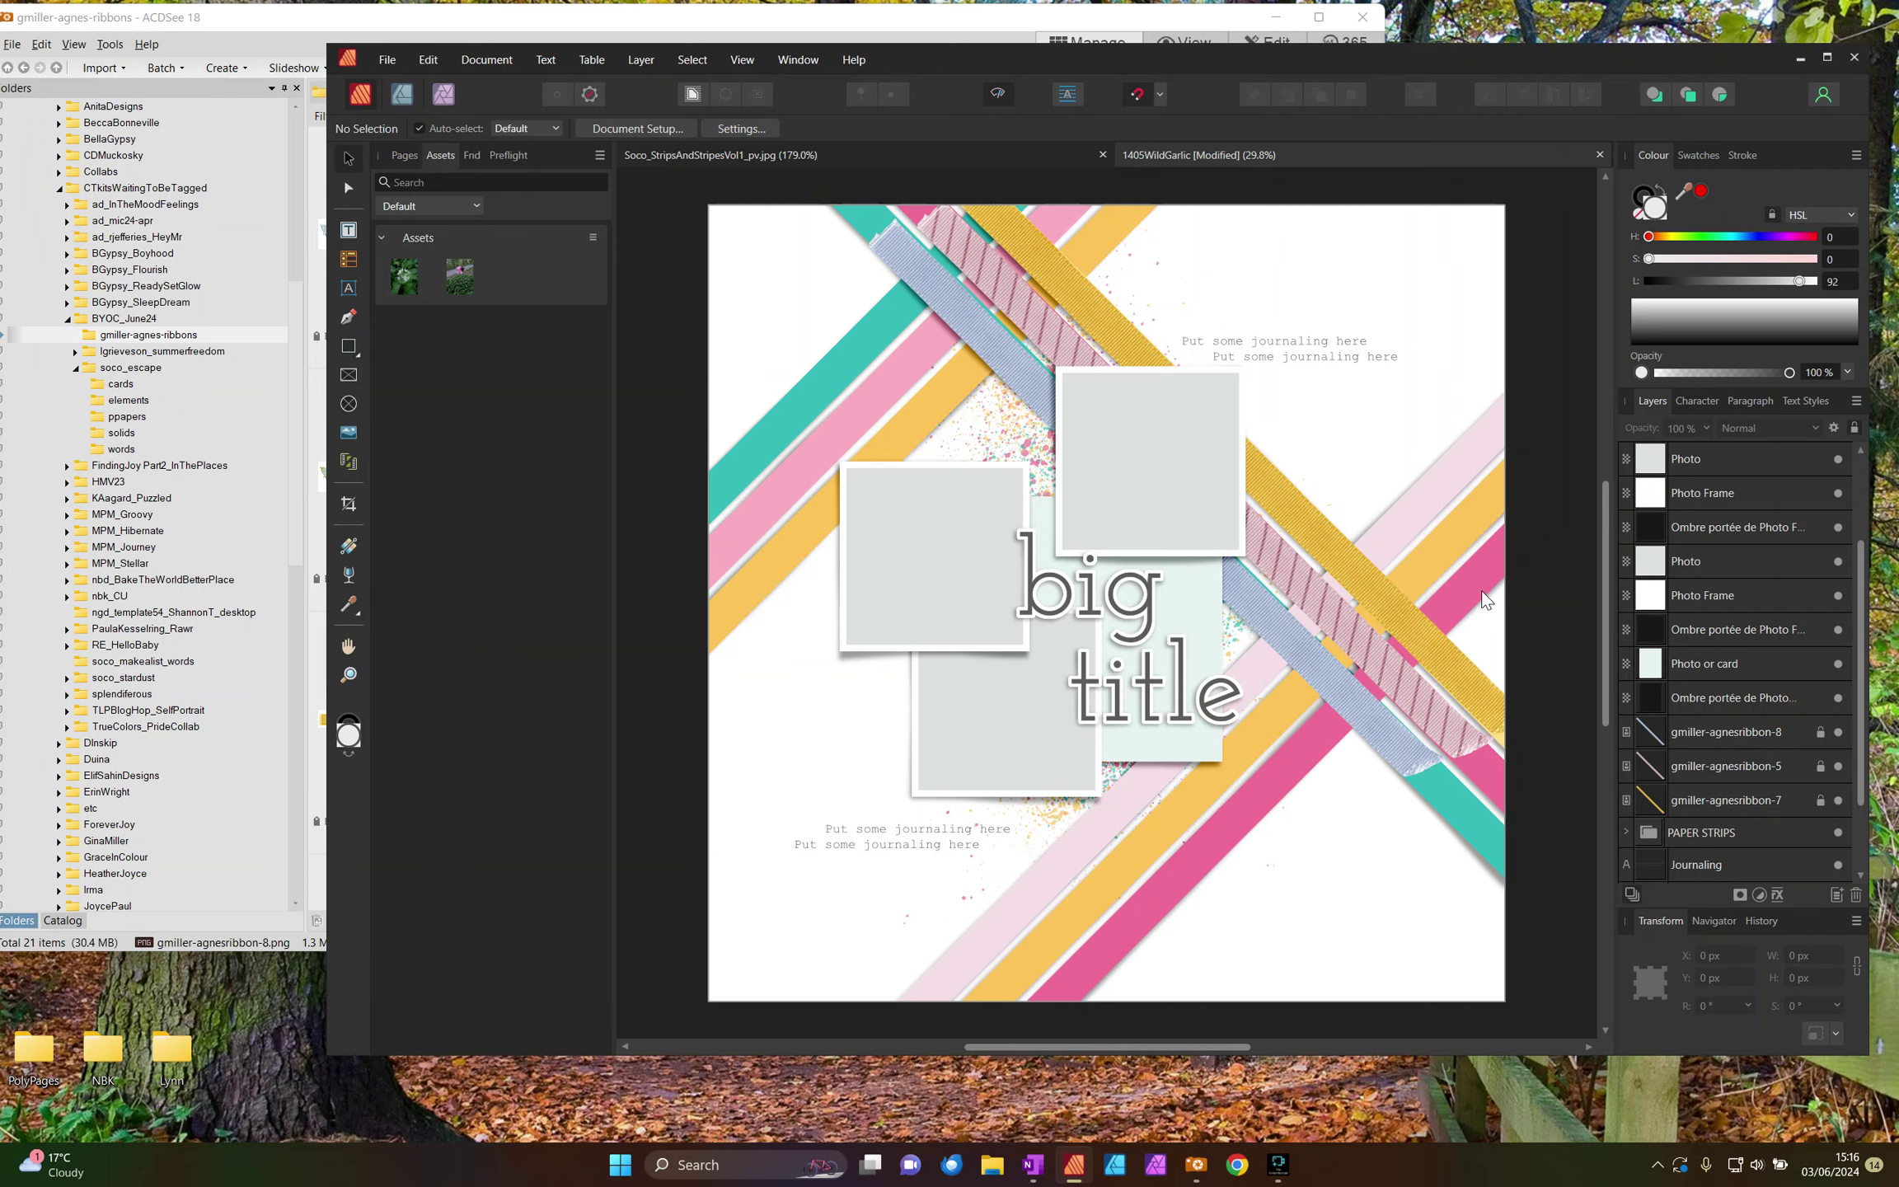
{"action": "left_click", "coordinate": [497, 21]}
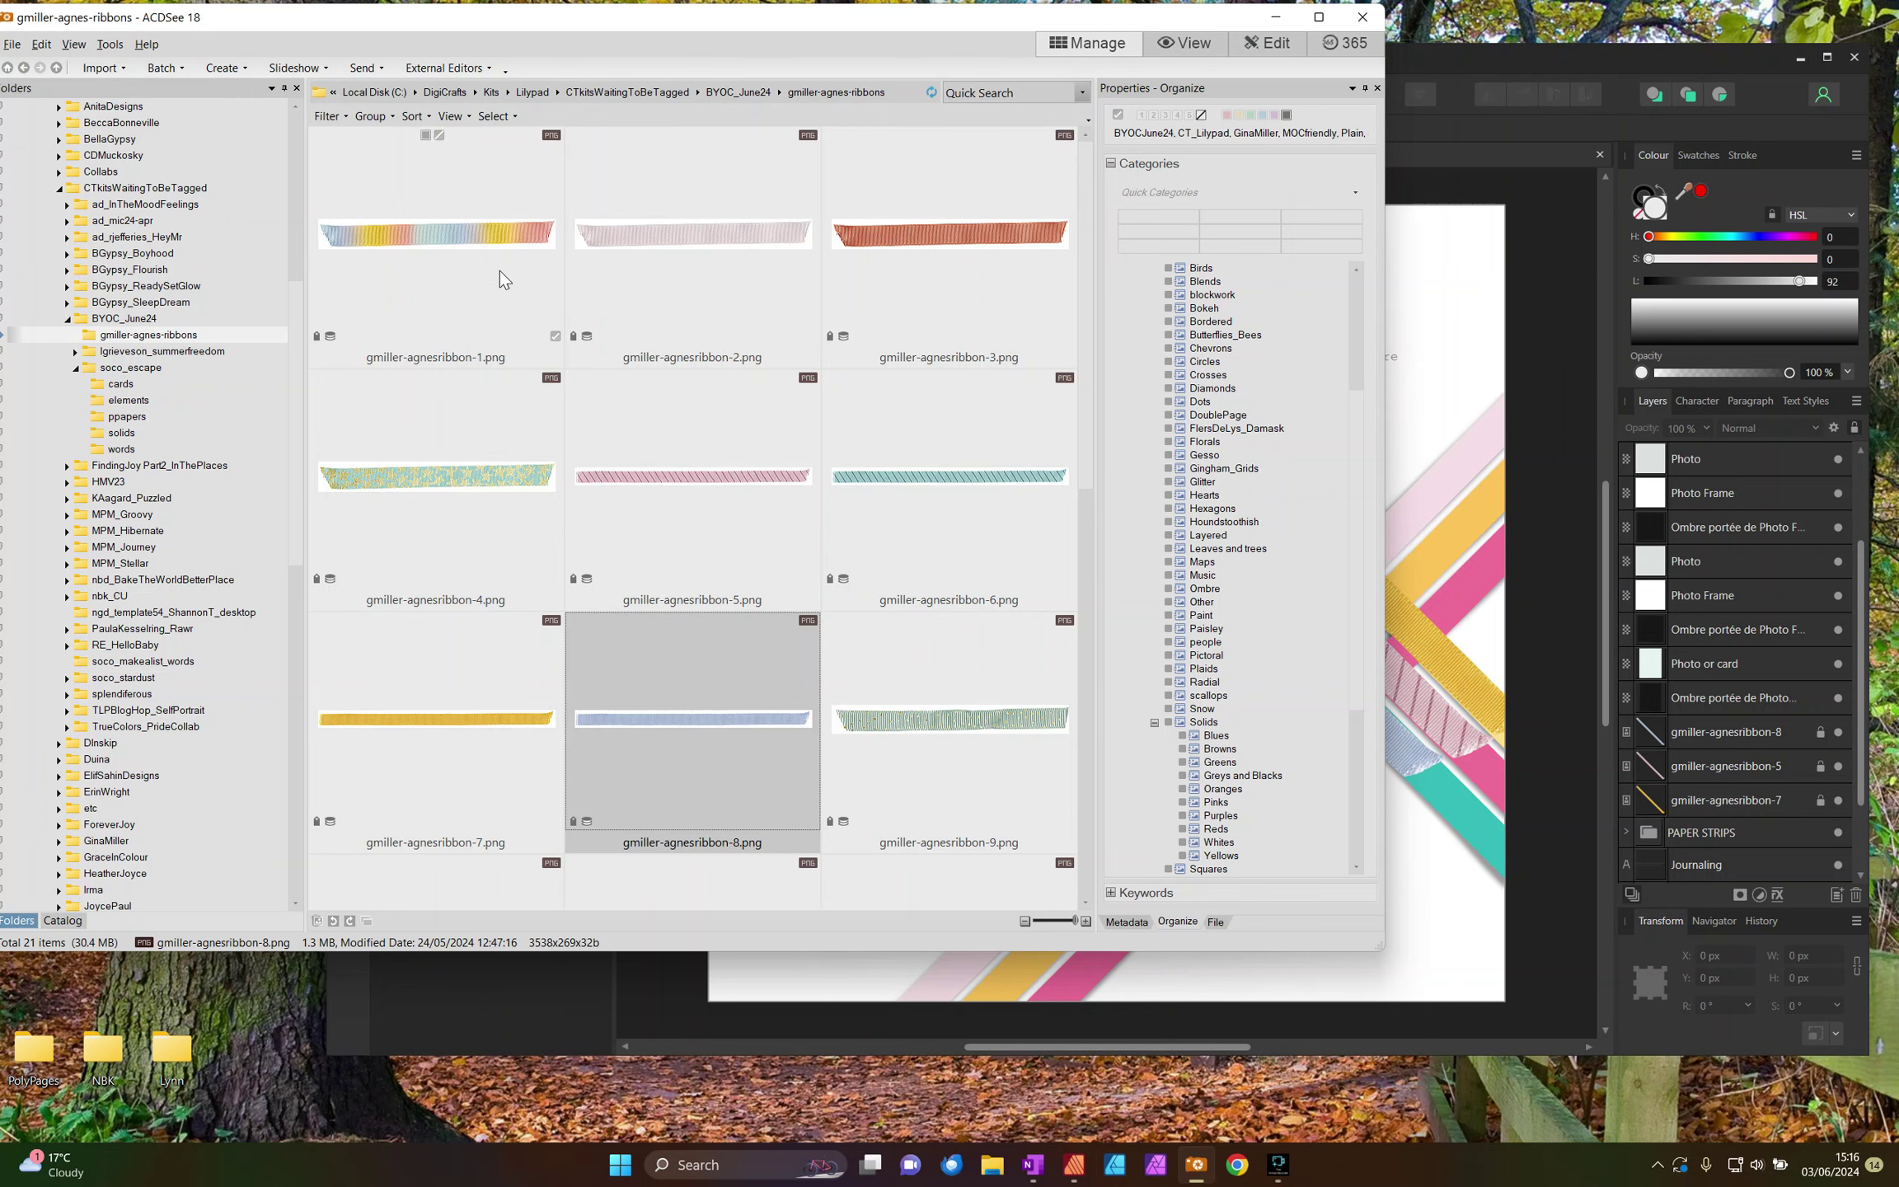
Step: Add ribbon-1 beneath the photo shadow layer, rotated 45° on the upper-left diagonal
{"action": "left_click", "coordinate": [421, 221]}
{"action": "left_click_drag", "start_coordinate": [389, 227], "coordinate": [1185, 455]}
{"action": "left_click_drag", "start_coordinate": [1646, 476], "coordinate": [1657, 857]}
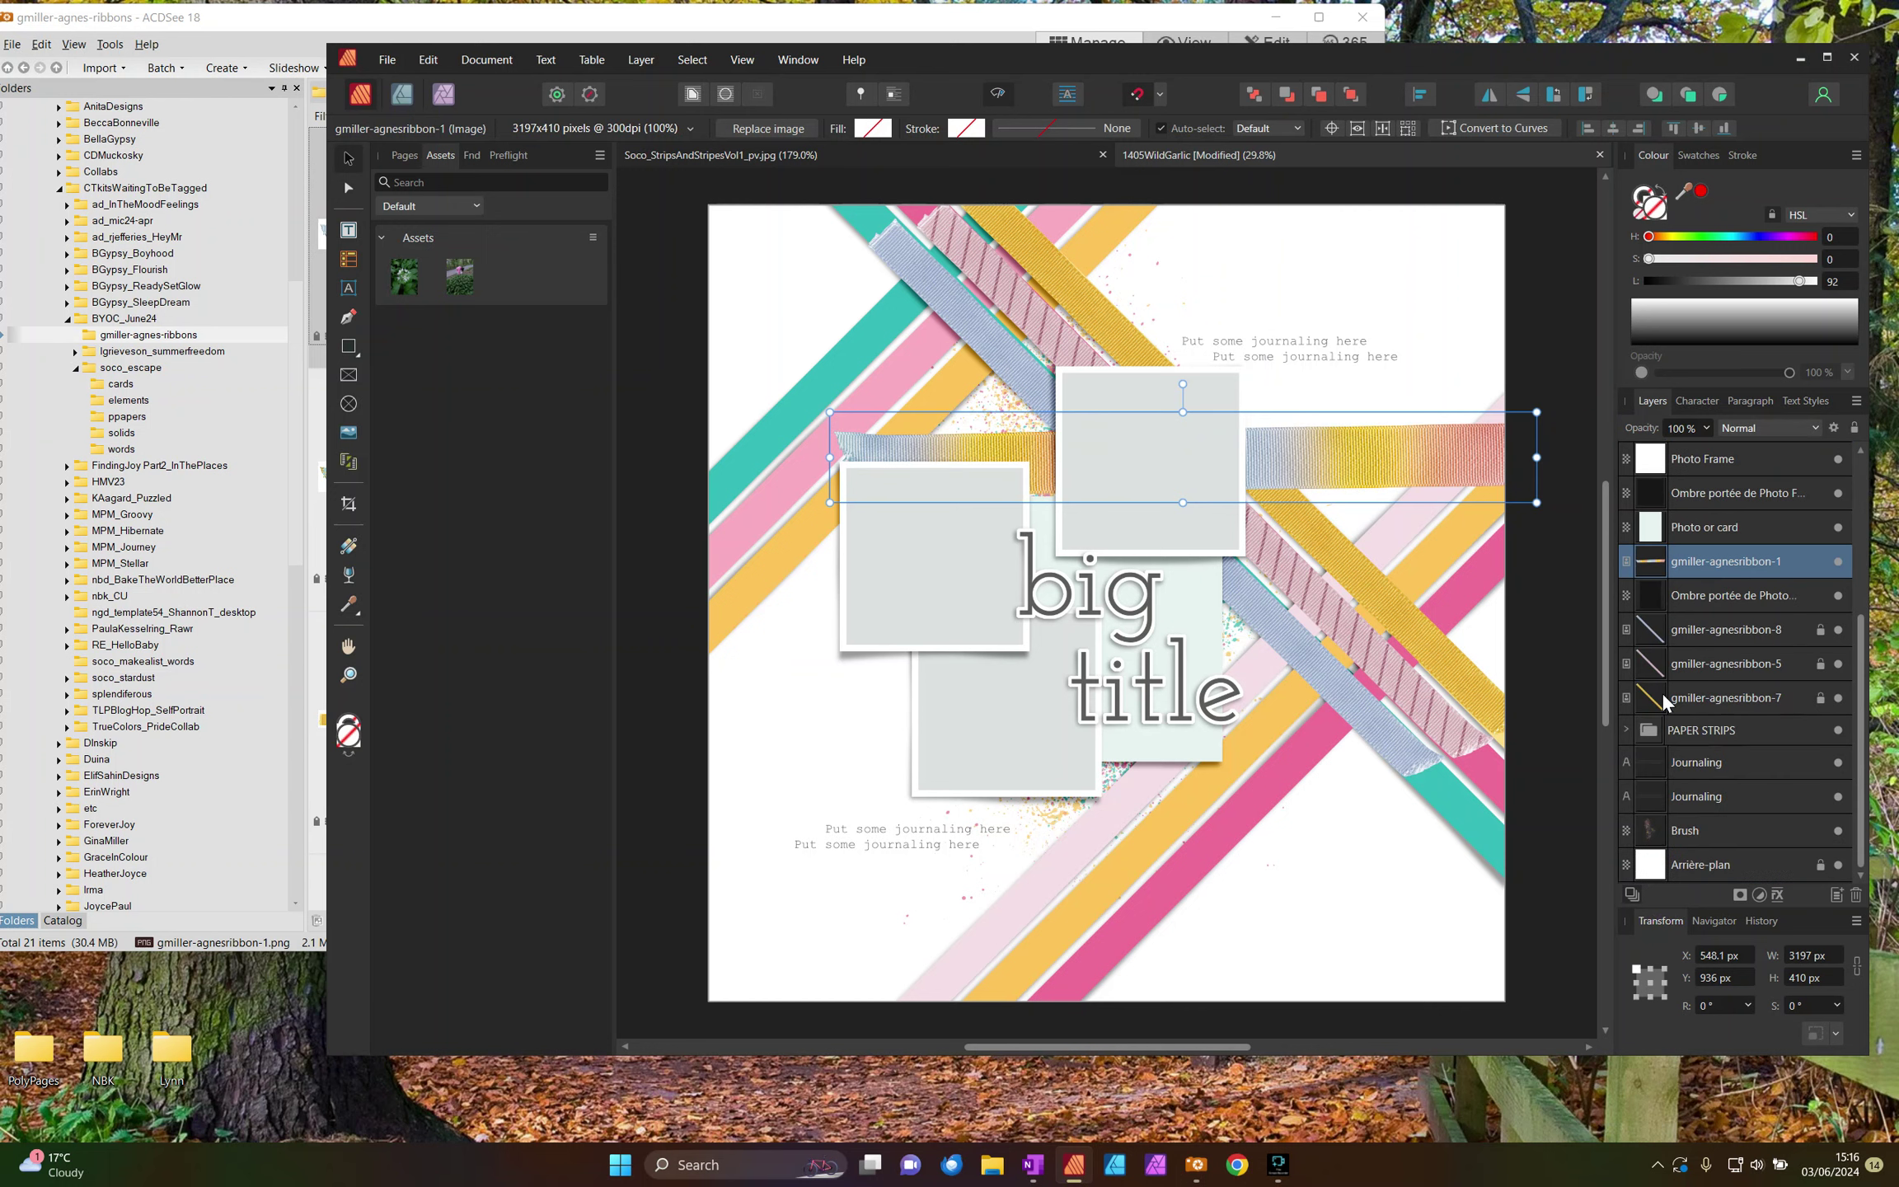
{"action": "left_click_drag", "start_coordinate": [1649, 555], "coordinate": [1636, 618]}
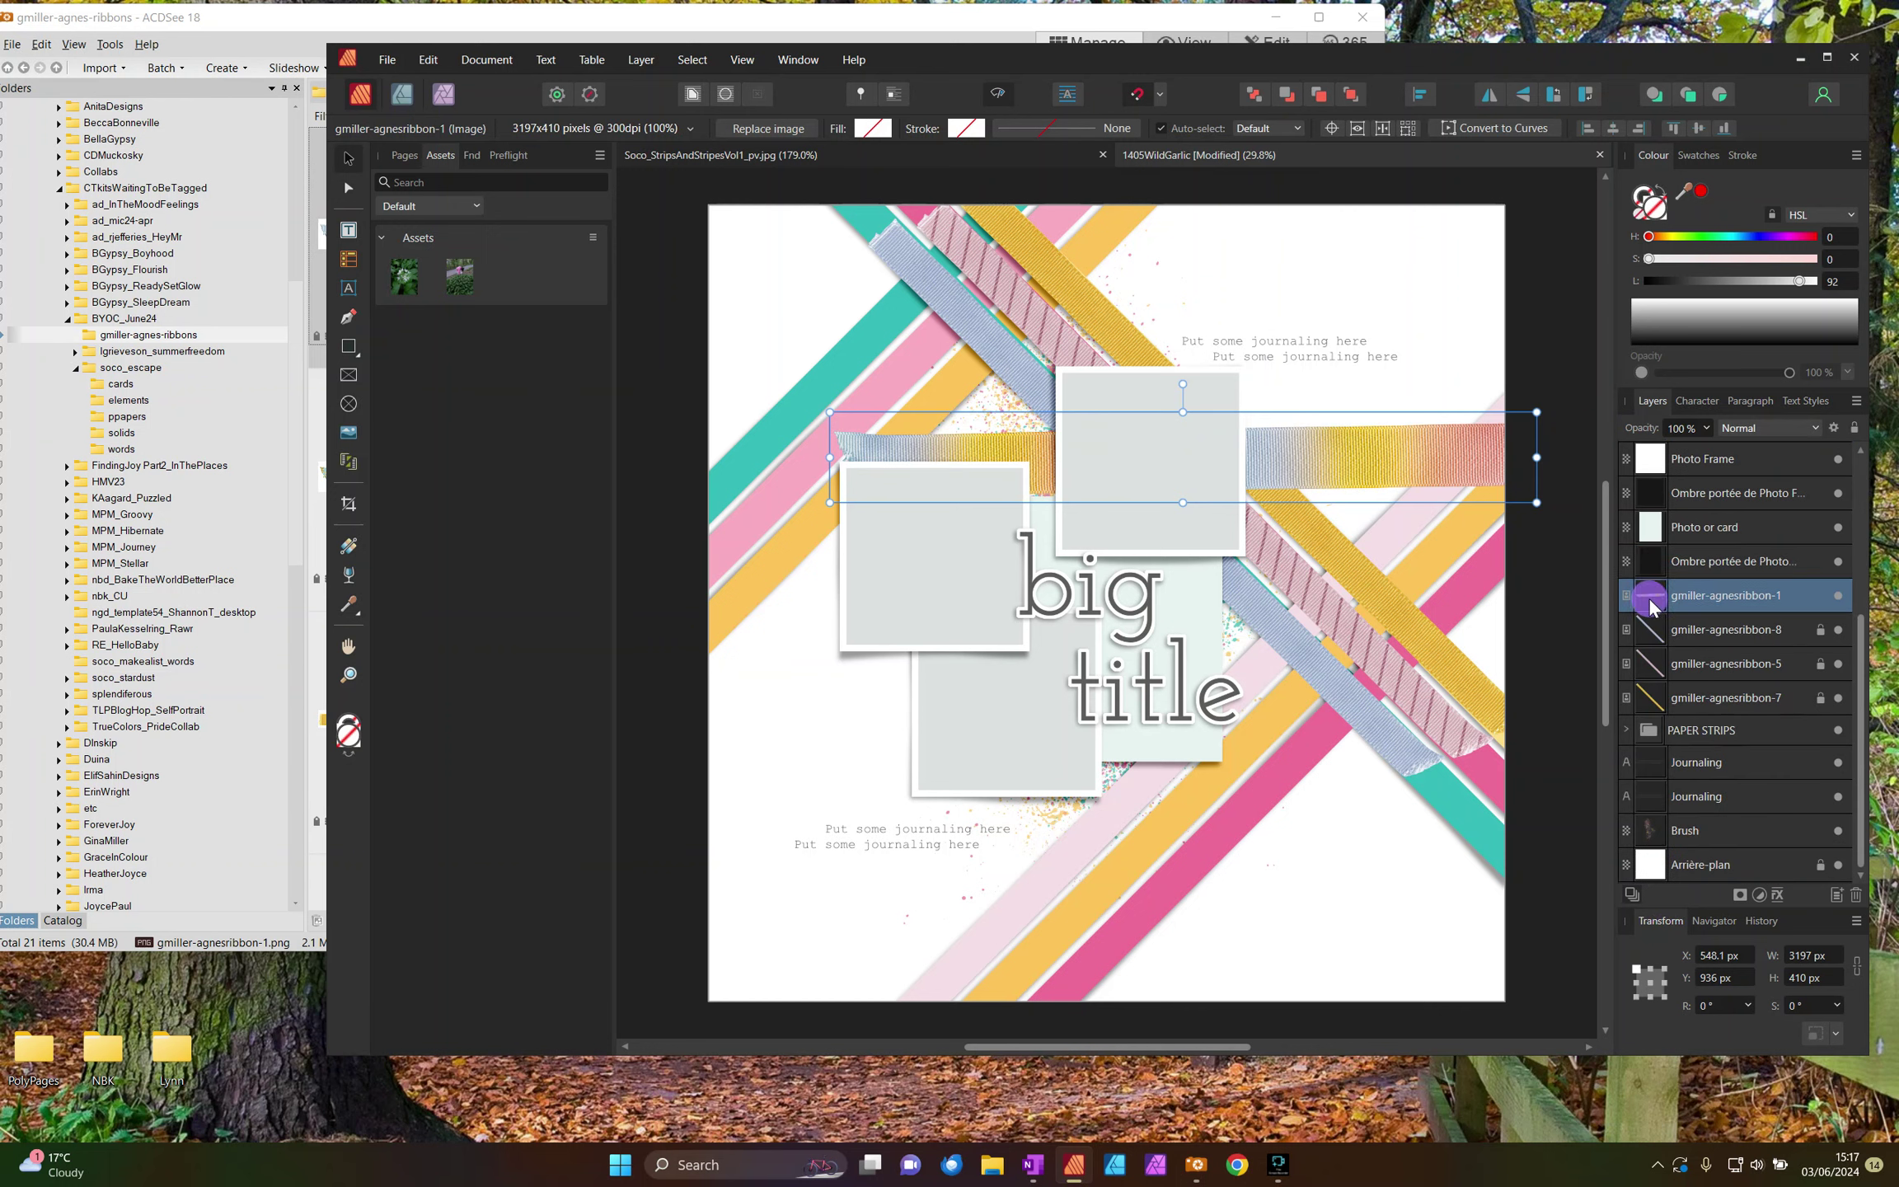
{"action": "left_click_drag", "start_coordinate": [1196, 427], "coordinate": [963, 407]}
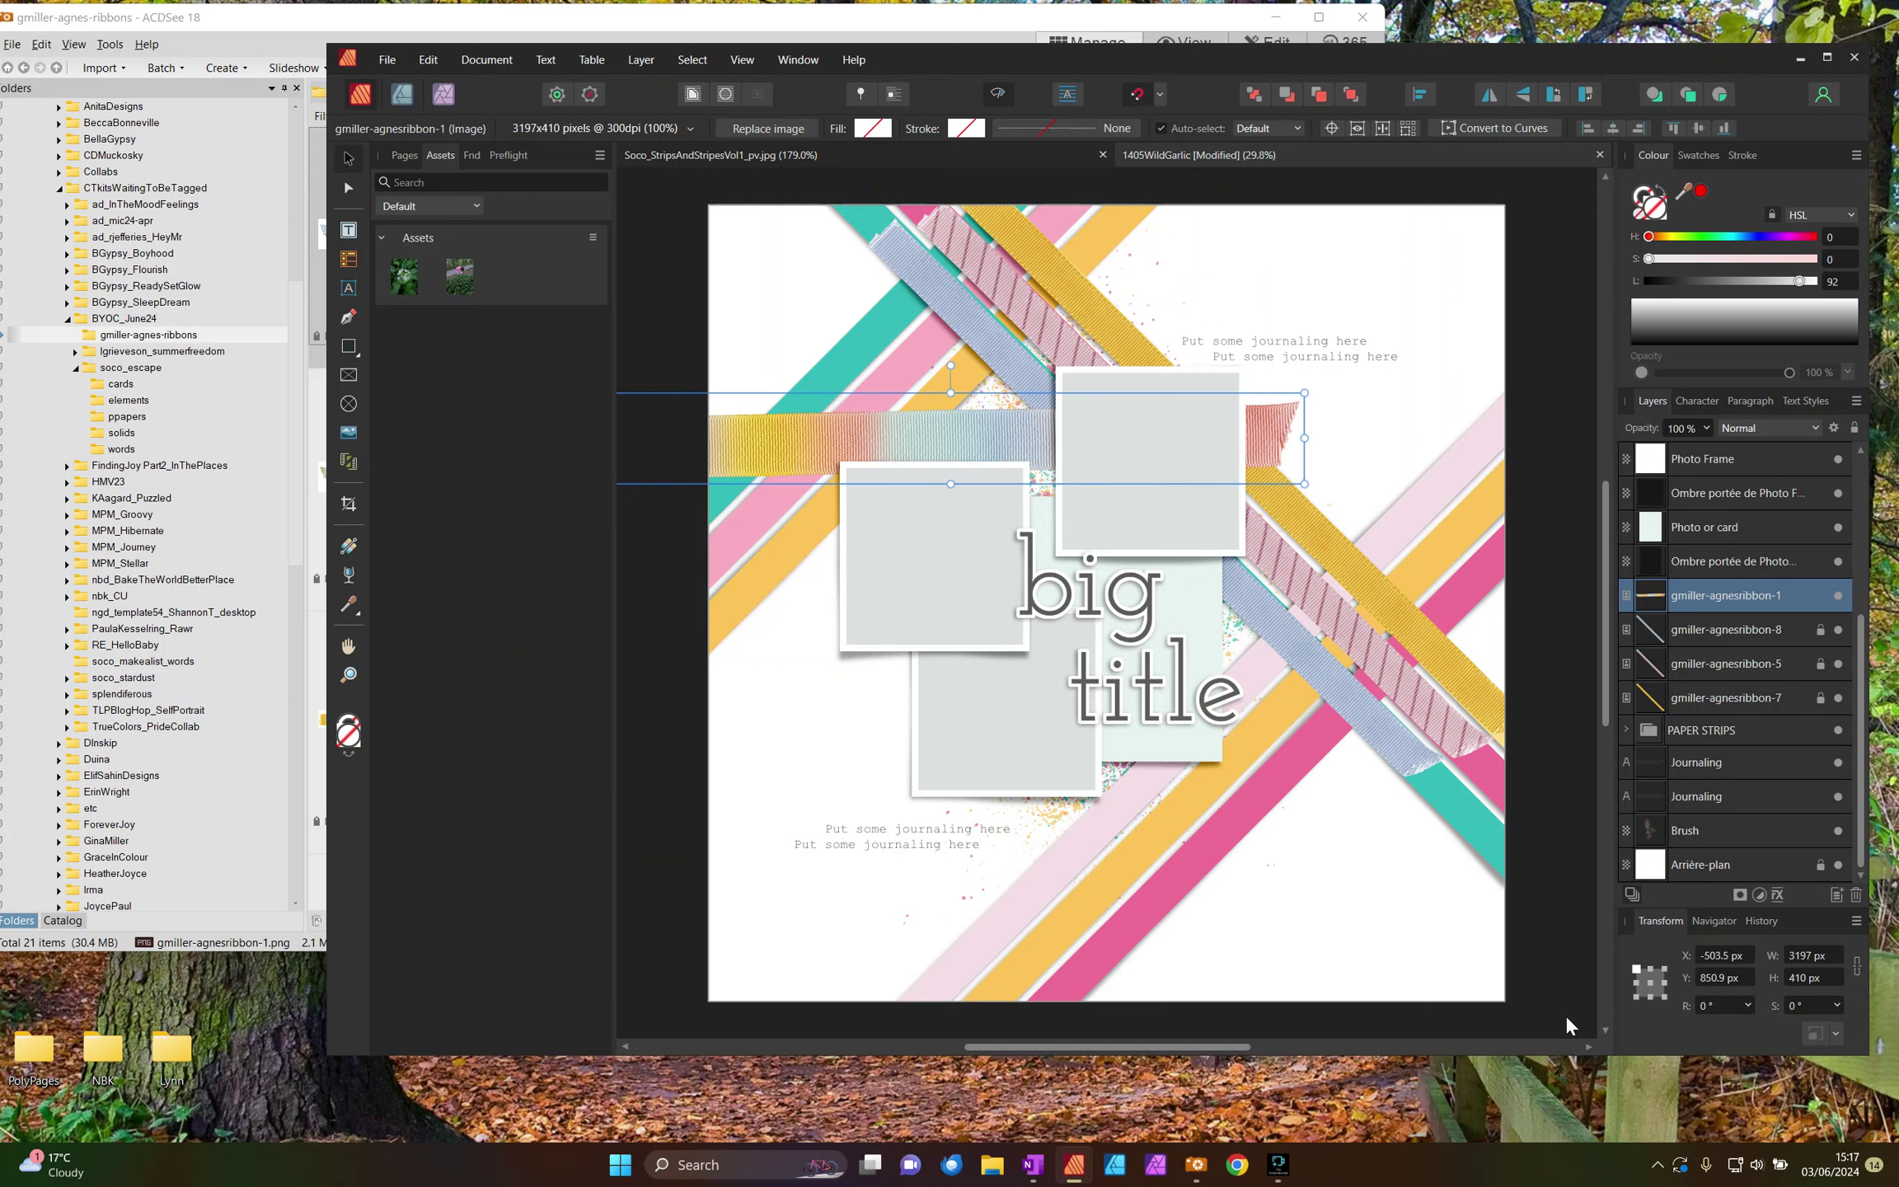
{"action": "type", "text": "45"}
{"action": "key", "text": "Return"}
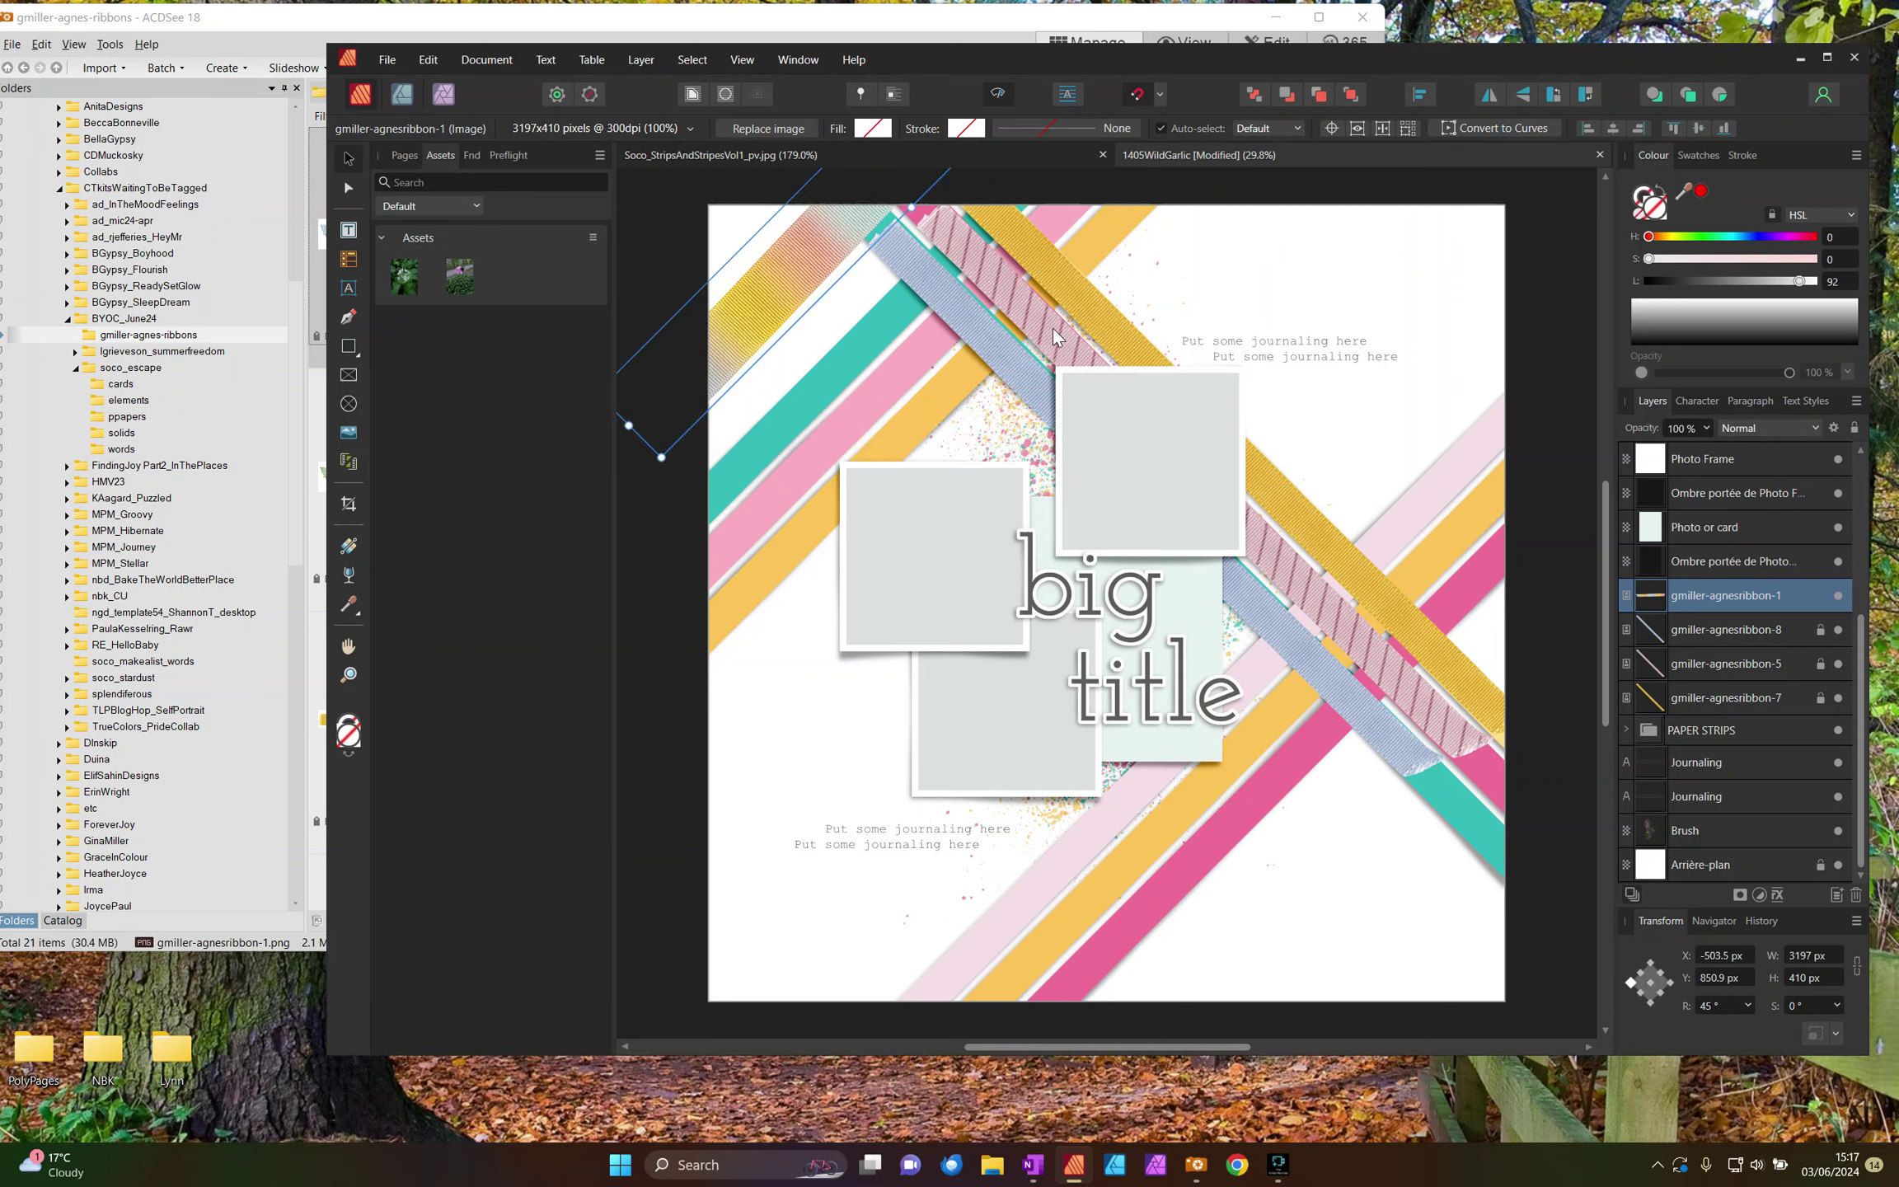
{"action": "left_click_drag", "start_coordinate": [875, 242], "coordinate": [907, 475]}
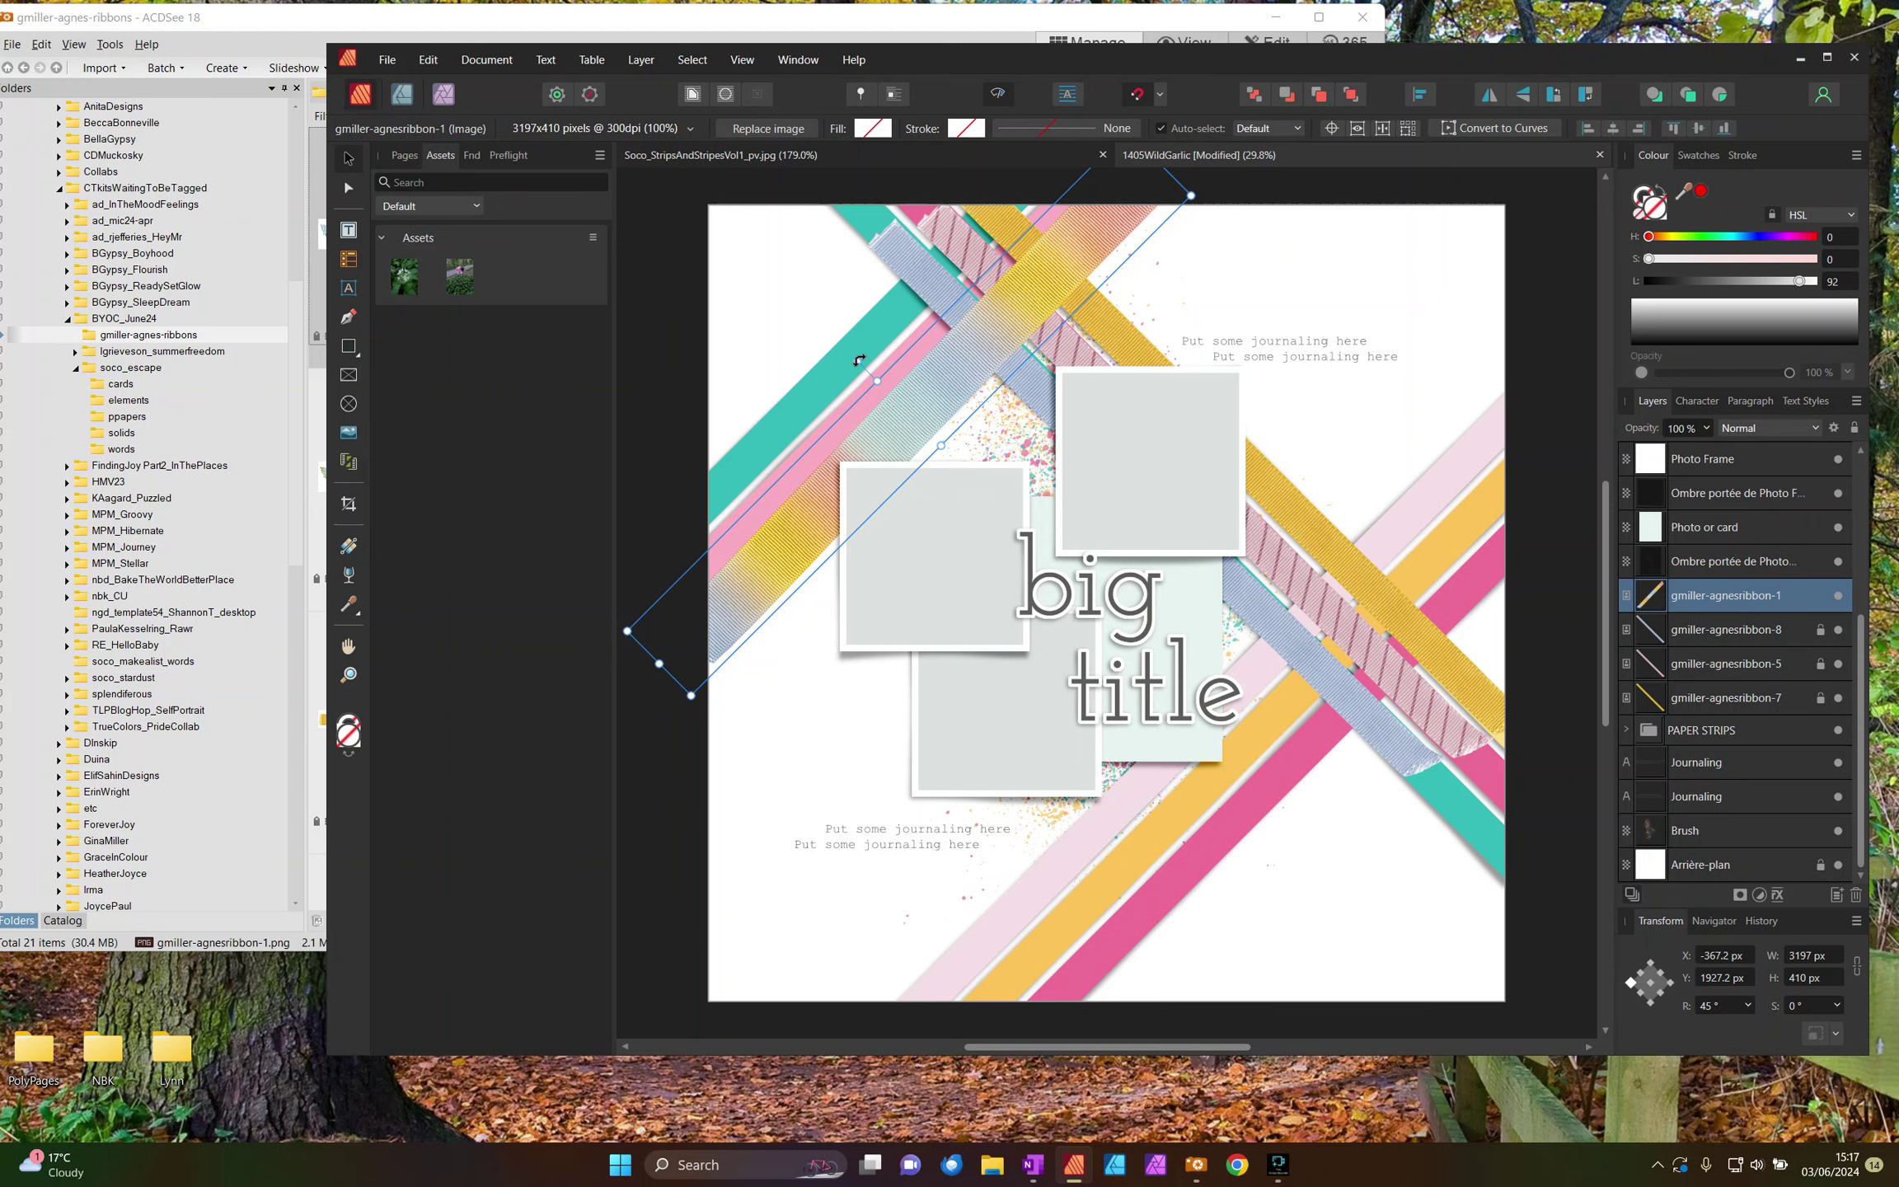
{"action": "left_click_drag", "start_coordinate": [860, 358], "coordinate": [930, 372]}
Step: Bring ribbon-18 onto the page, discard the trial ribbon-13, and nudge ribbon-1 up-left
{"action": "left_click", "coordinate": [255, 24]}
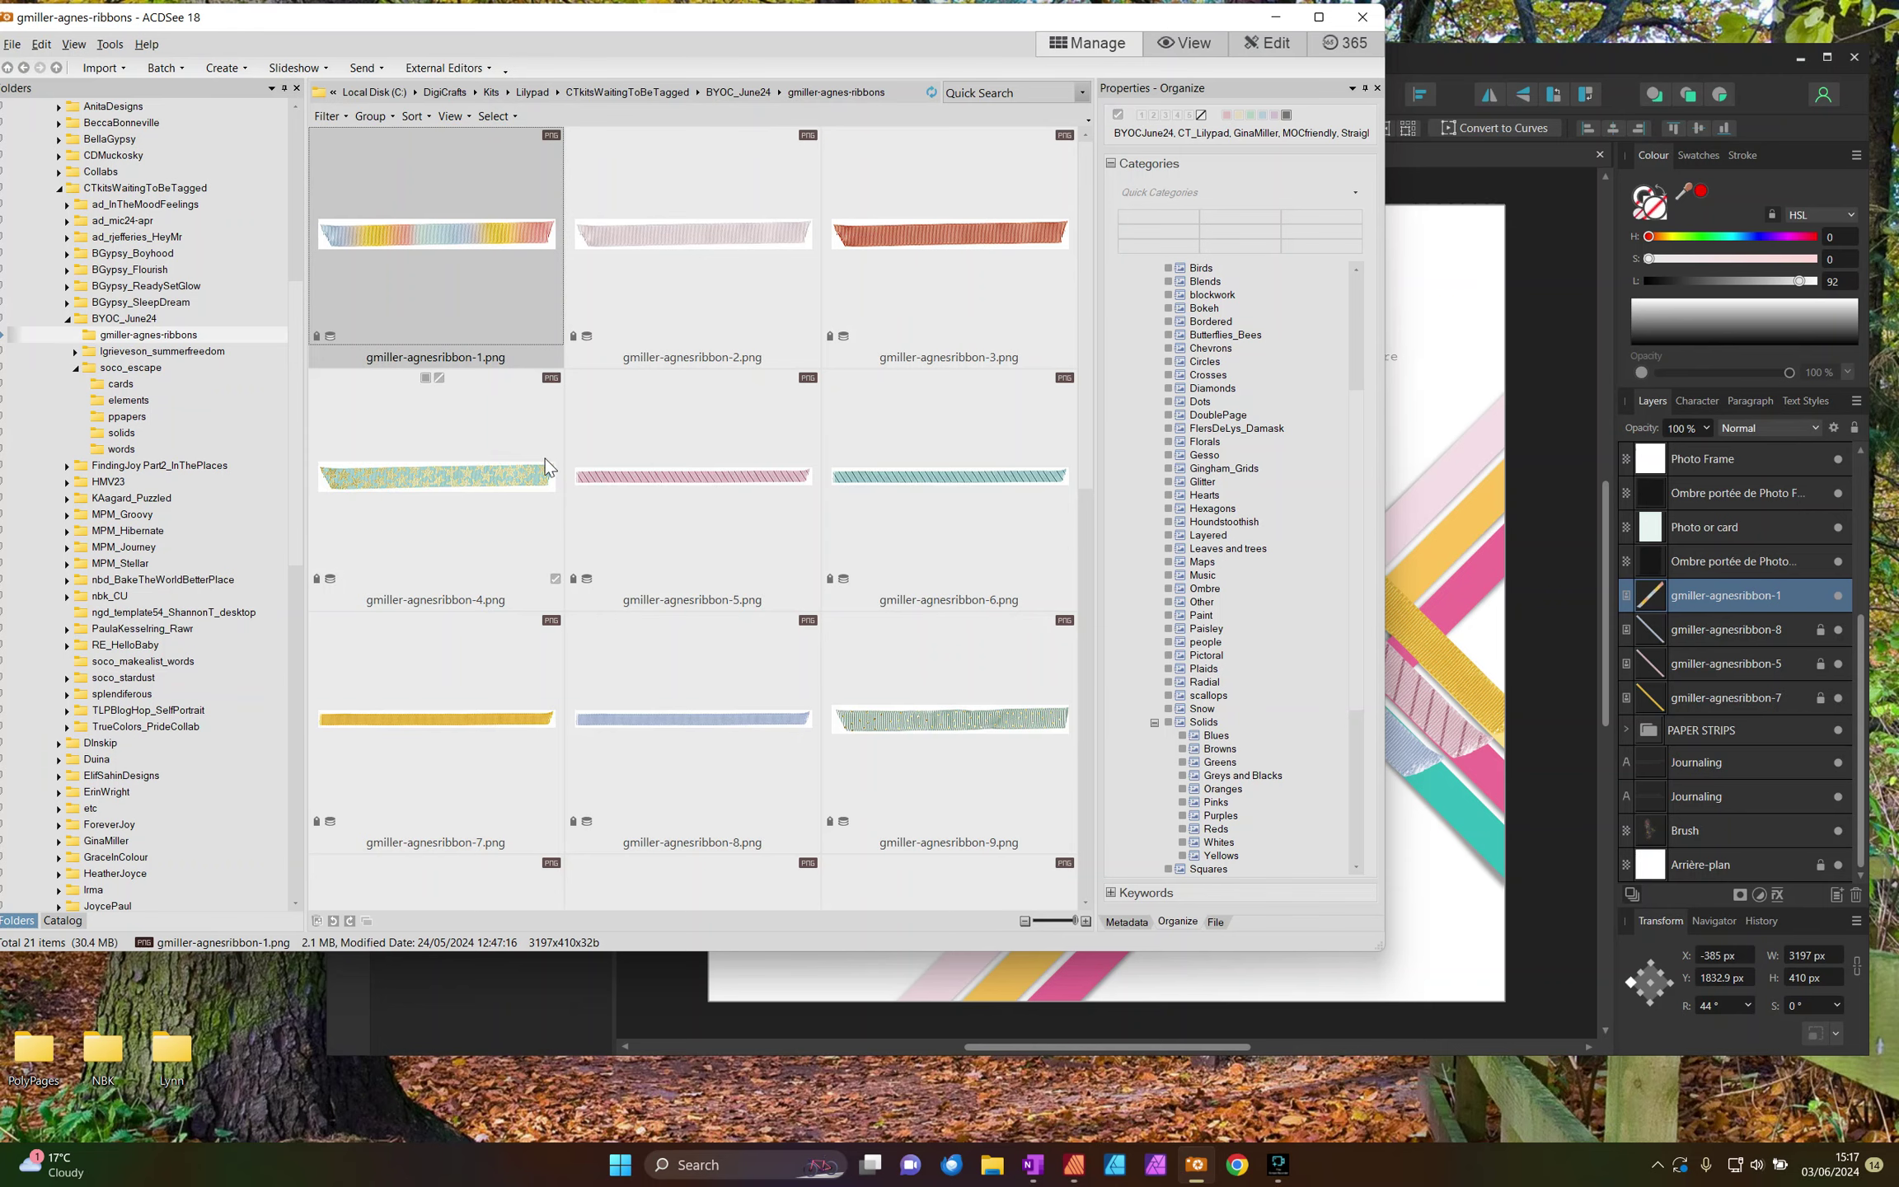
{"action": "scroll", "coordinate": [549, 479], "scroll_direction": "down", "scroll_amount": 5}
{"action": "left_click_drag", "start_coordinate": [409, 285], "coordinate": [1029, 416]}
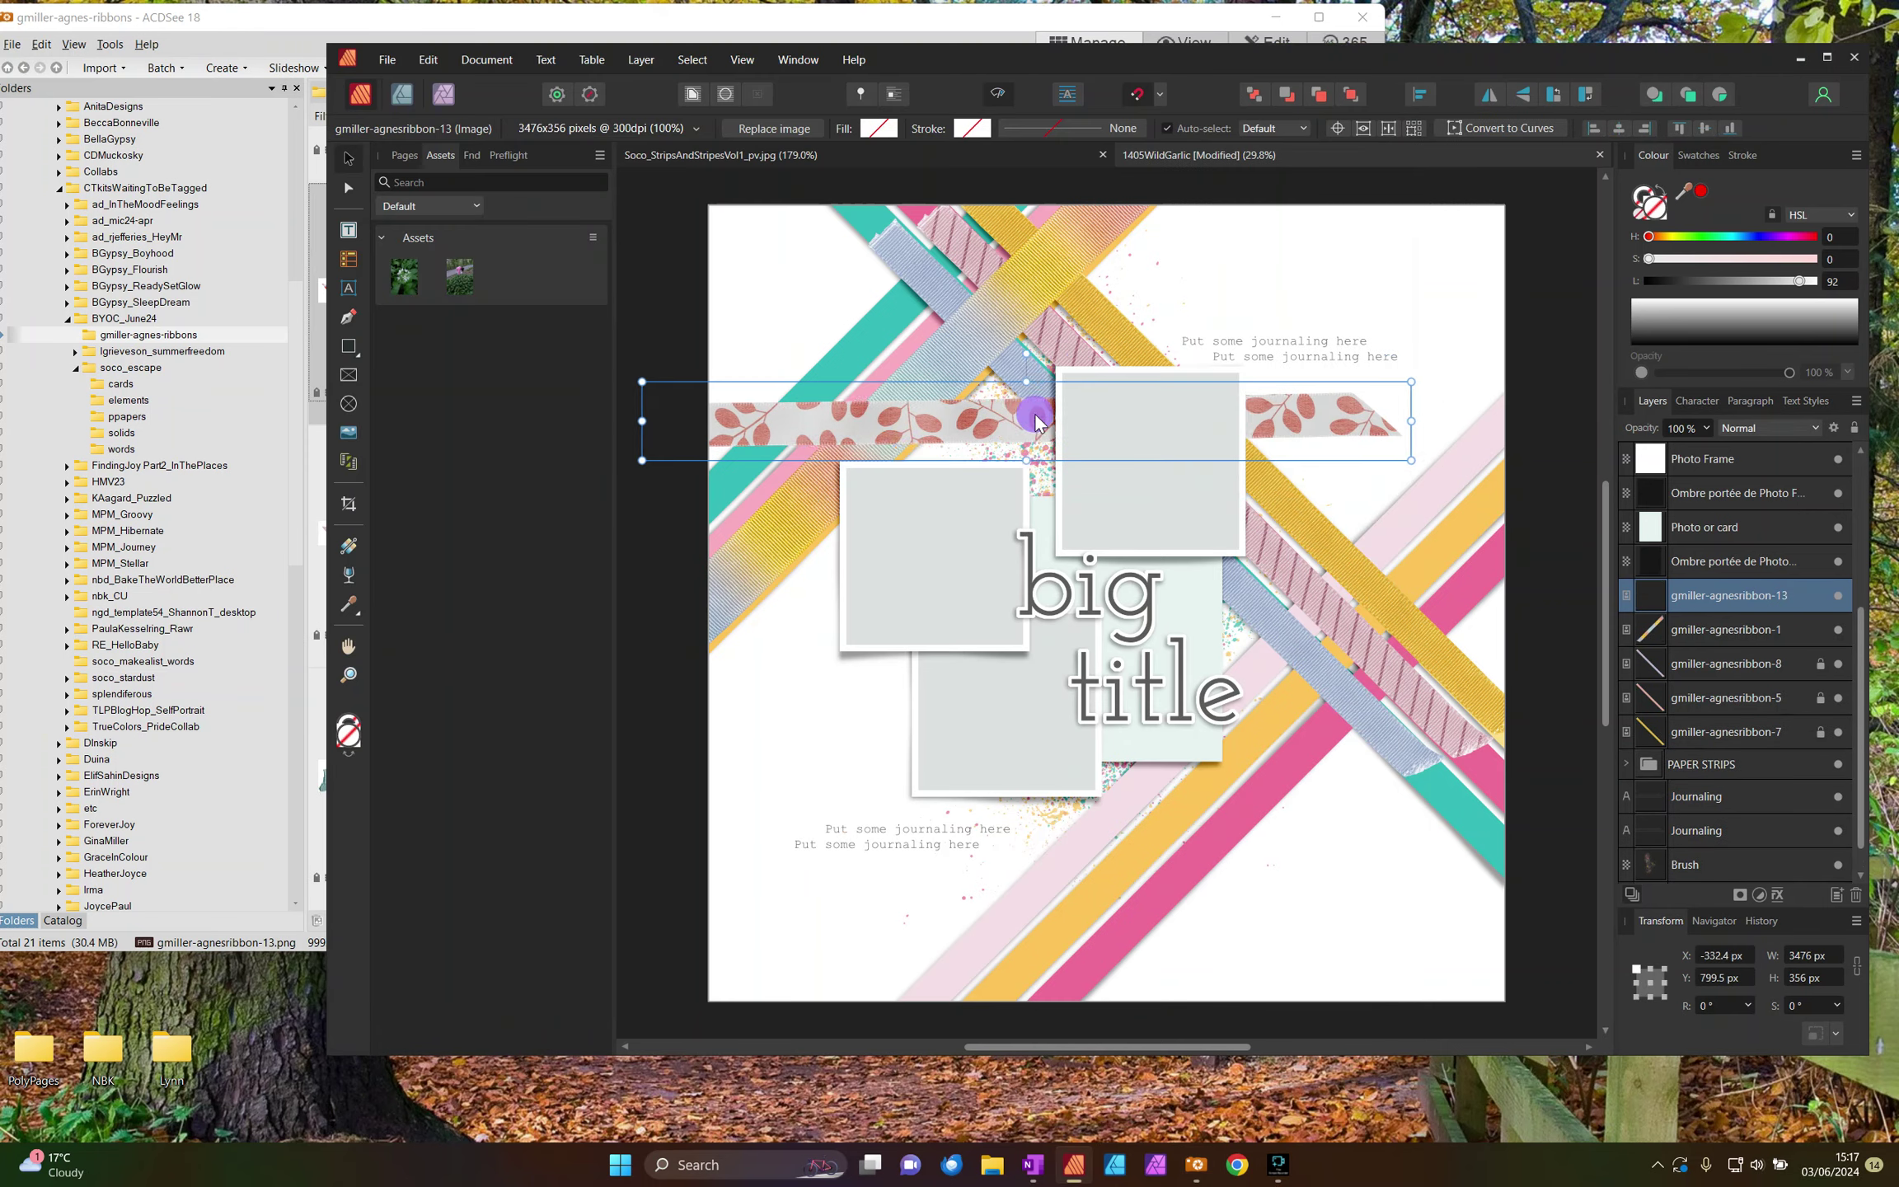
{"action": "left_click", "coordinate": [422, 9]}
{"action": "left_click_drag", "start_coordinate": [946, 536], "coordinate": [974, 361]}
{"action": "left_click", "coordinate": [951, 425]}
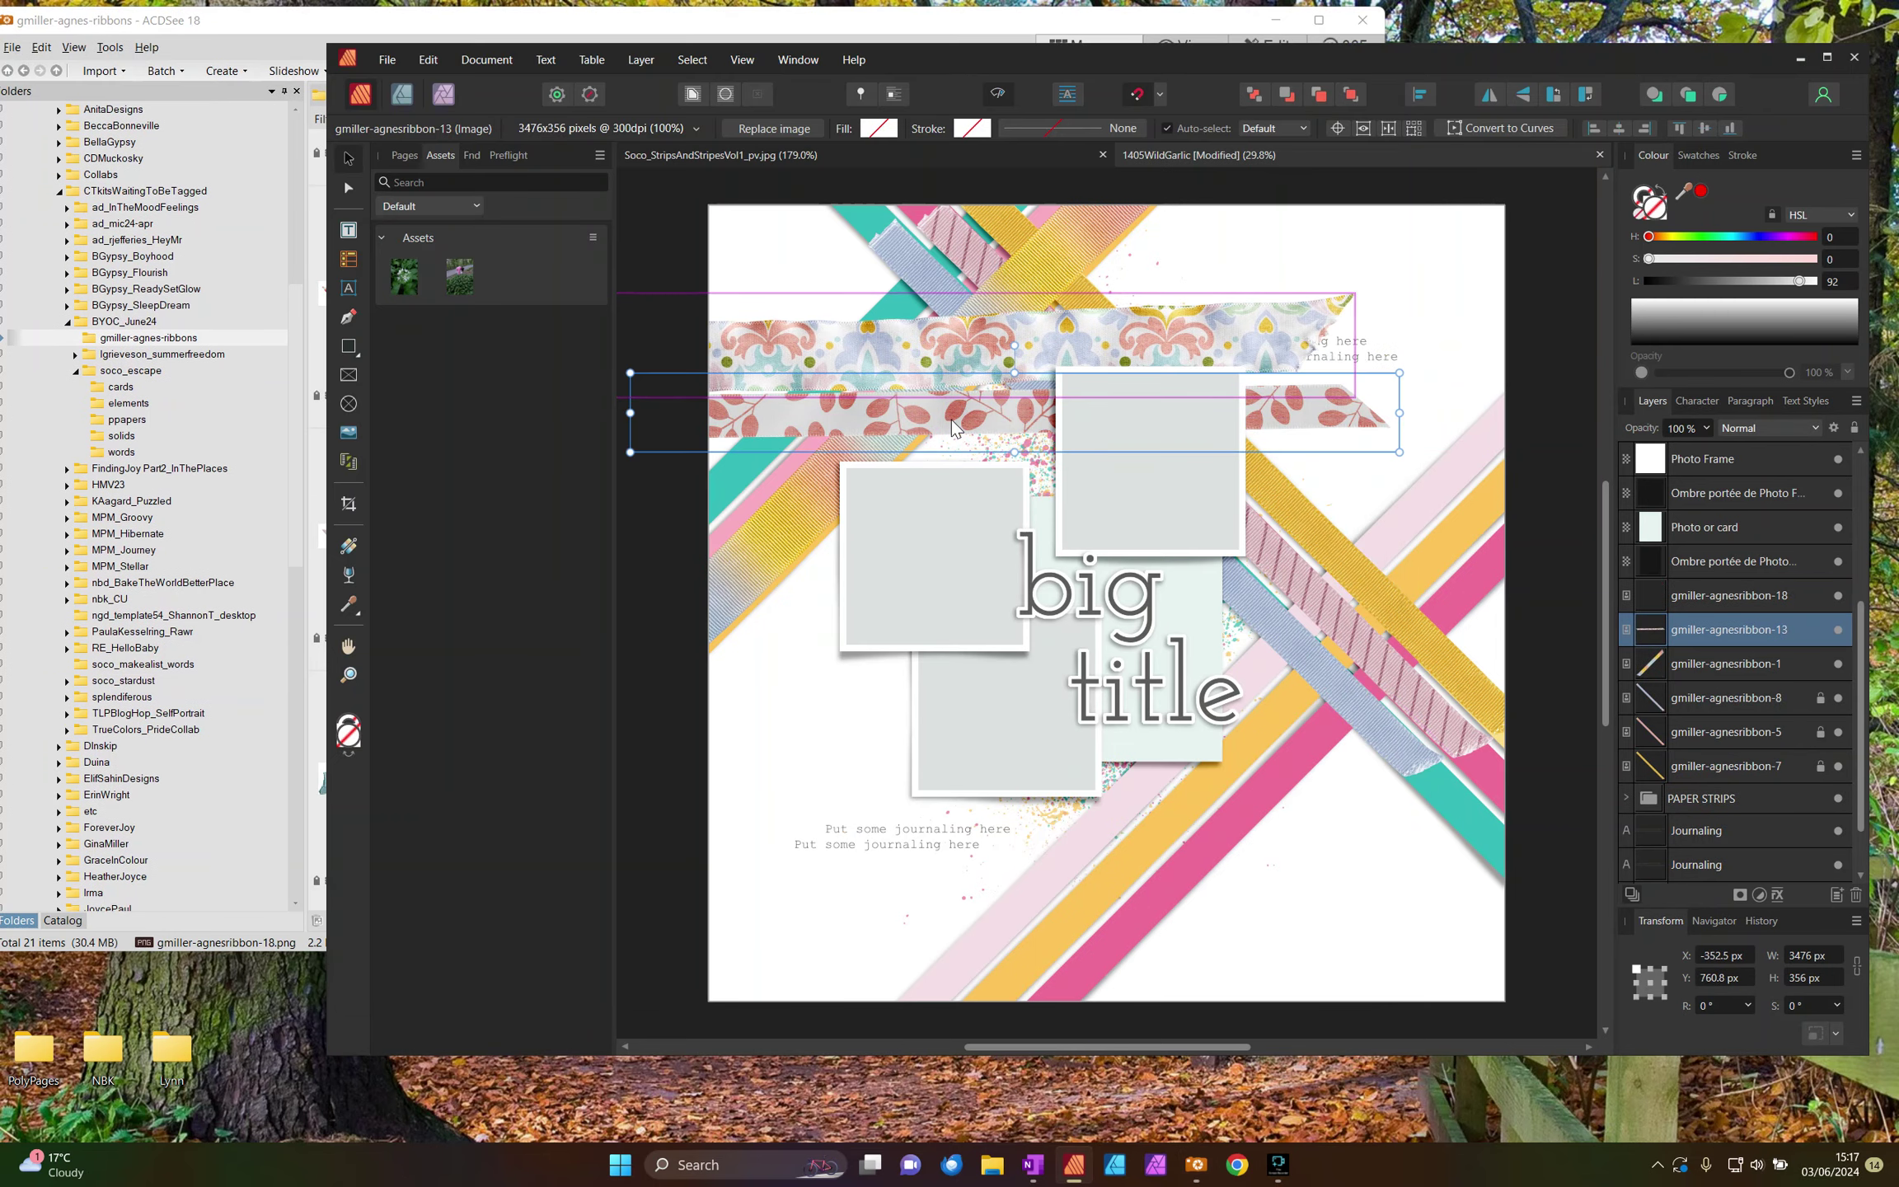
{"action": "key", "text": "Delete"}
{"action": "left_click", "coordinate": [886, 417]}
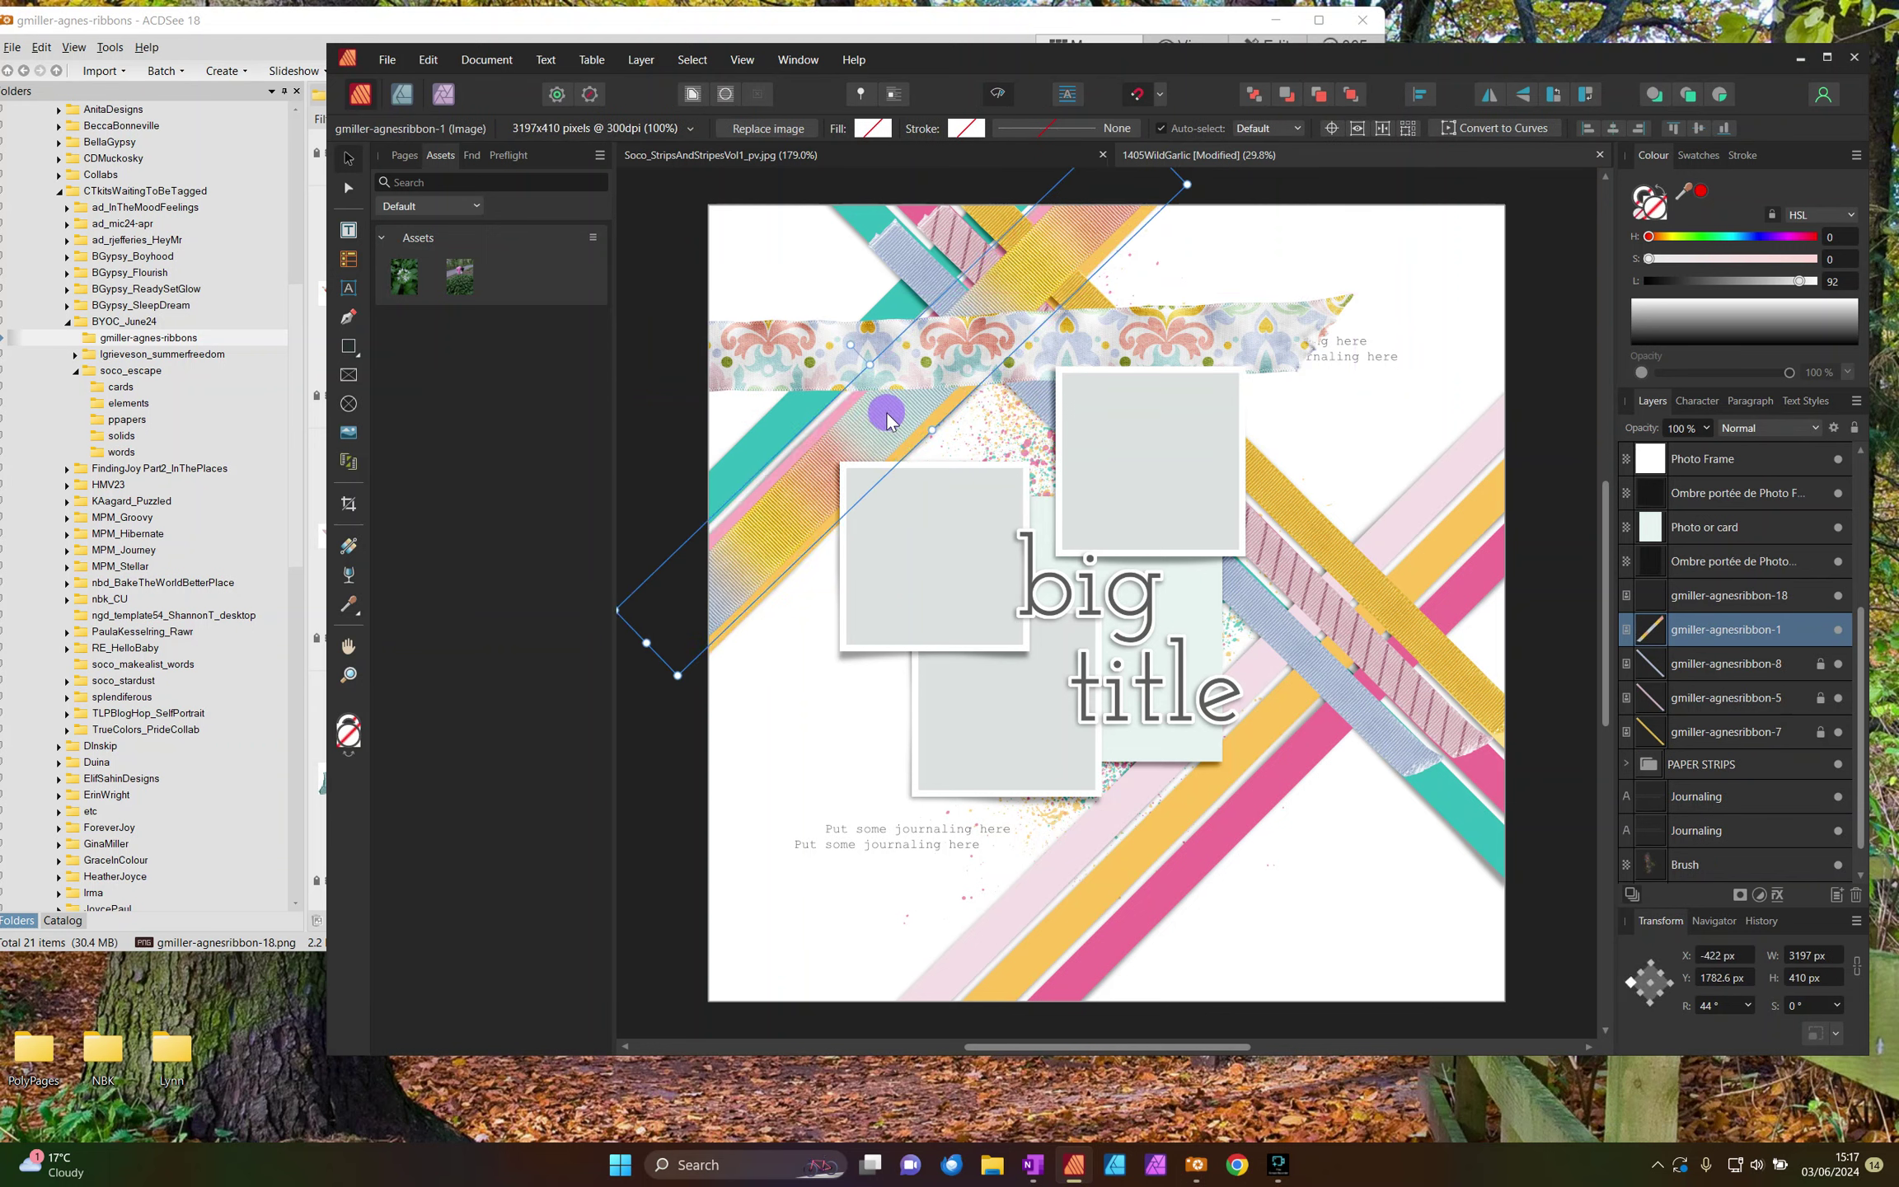
{"action": "left_click_drag", "start_coordinate": [886, 418], "coordinate": [857, 380]}
Step: Rotate the floral ribbon-18 to about 43.5°, shrink it slightly, and set it beside ribbon-1
{"action": "left_click", "coordinate": [970, 373]}
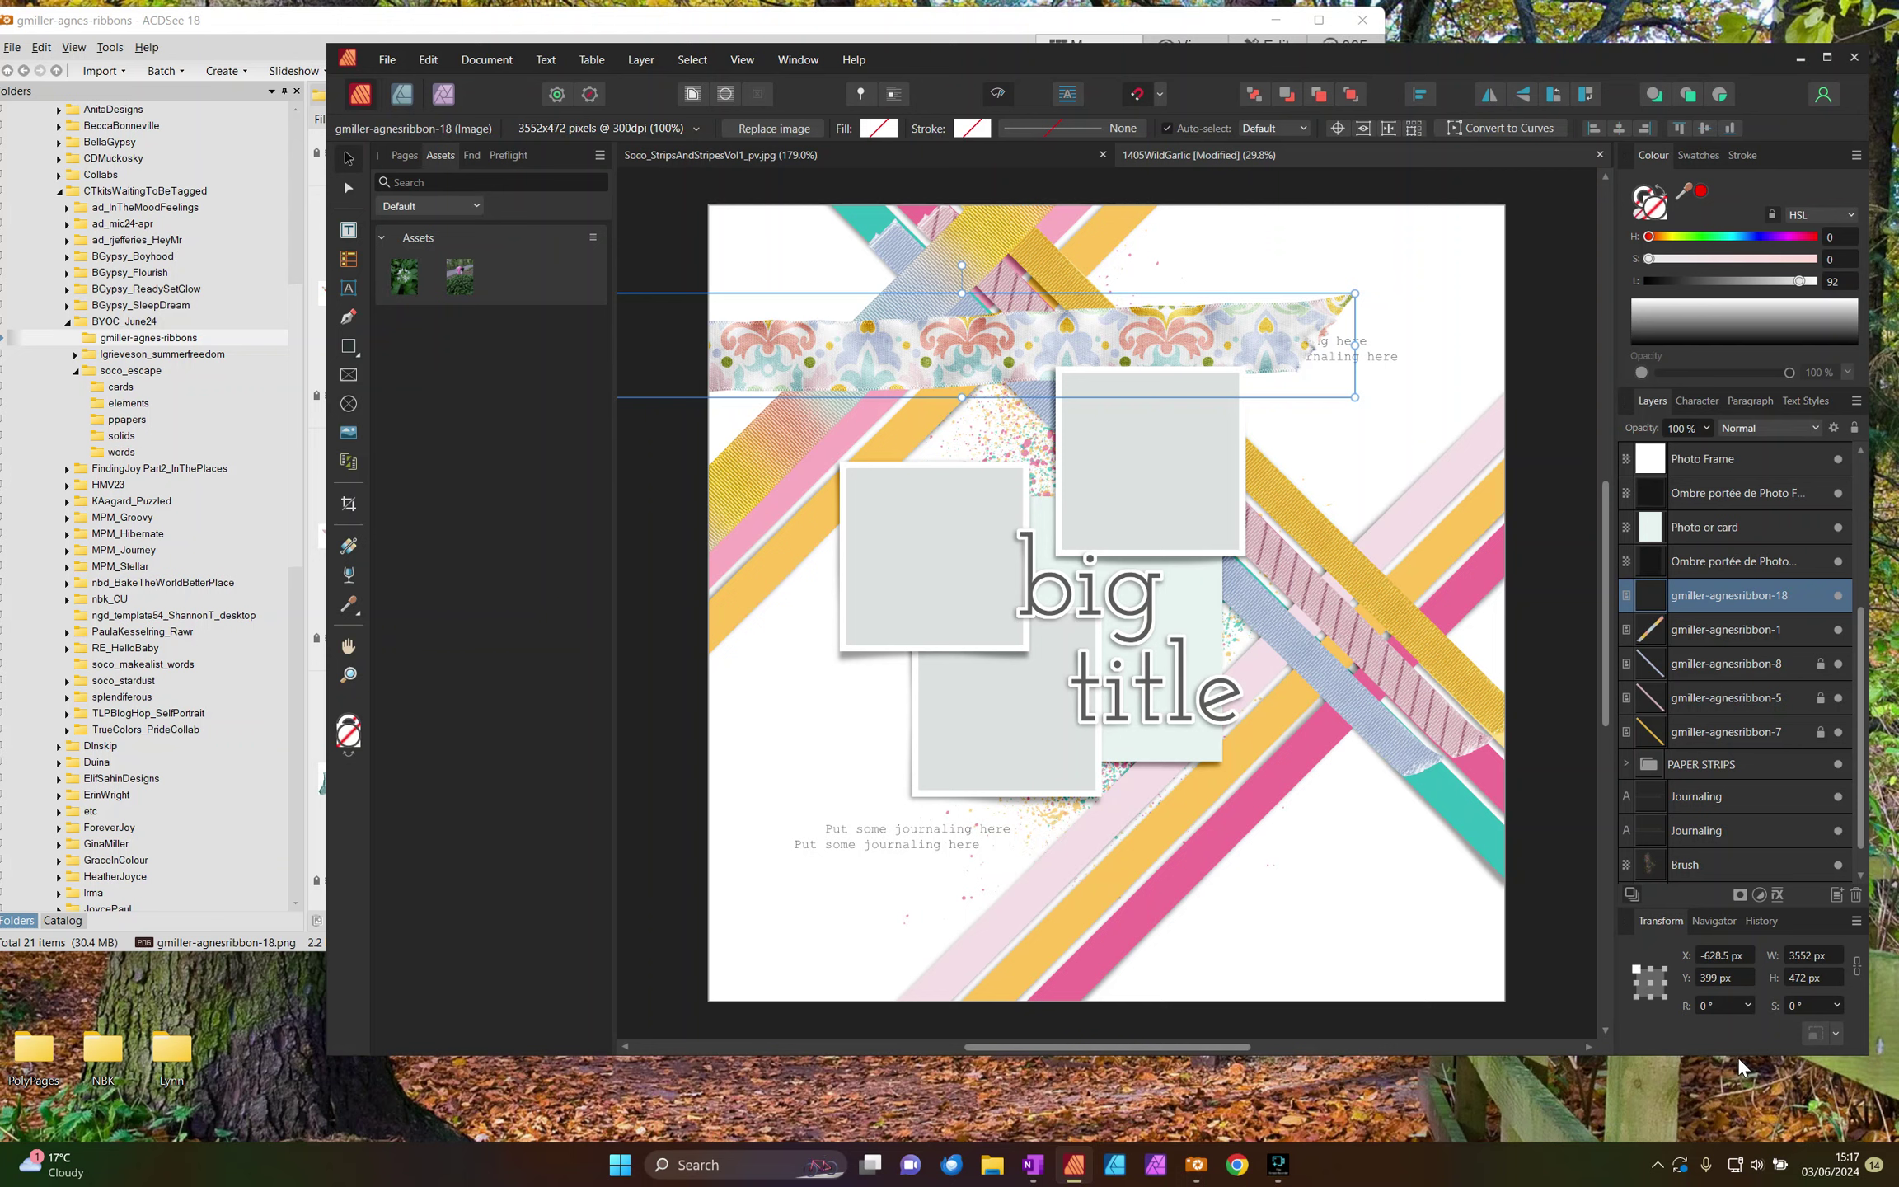
{"action": "left_click", "coordinate": [1726, 1003]}
{"action": "type", "text": "45"}
{"action": "key", "text": "Return"}
{"action": "left_click_drag", "start_coordinate": [783, 202], "coordinate": [785, 546]}
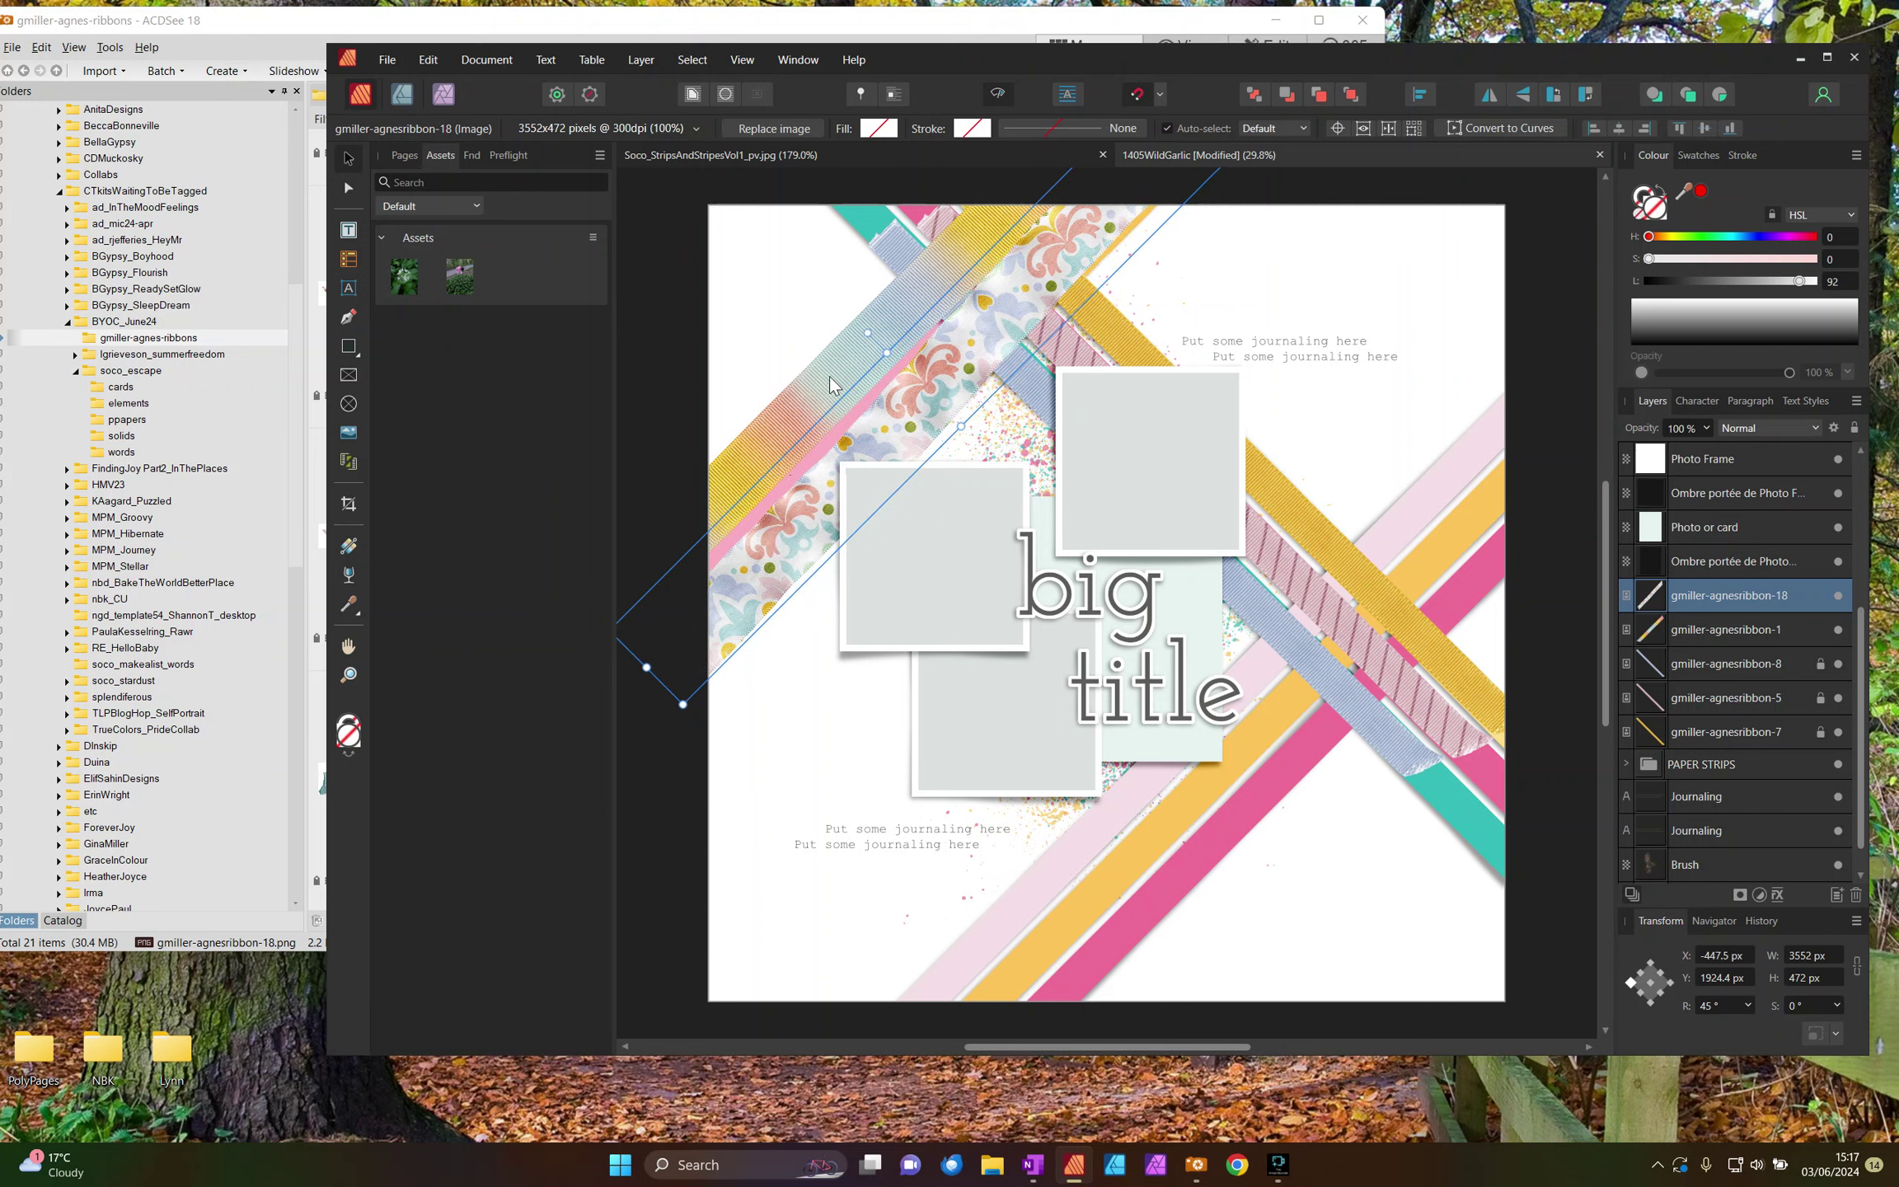
{"action": "left_click_drag", "start_coordinate": [867, 333], "coordinate": [863, 328]}
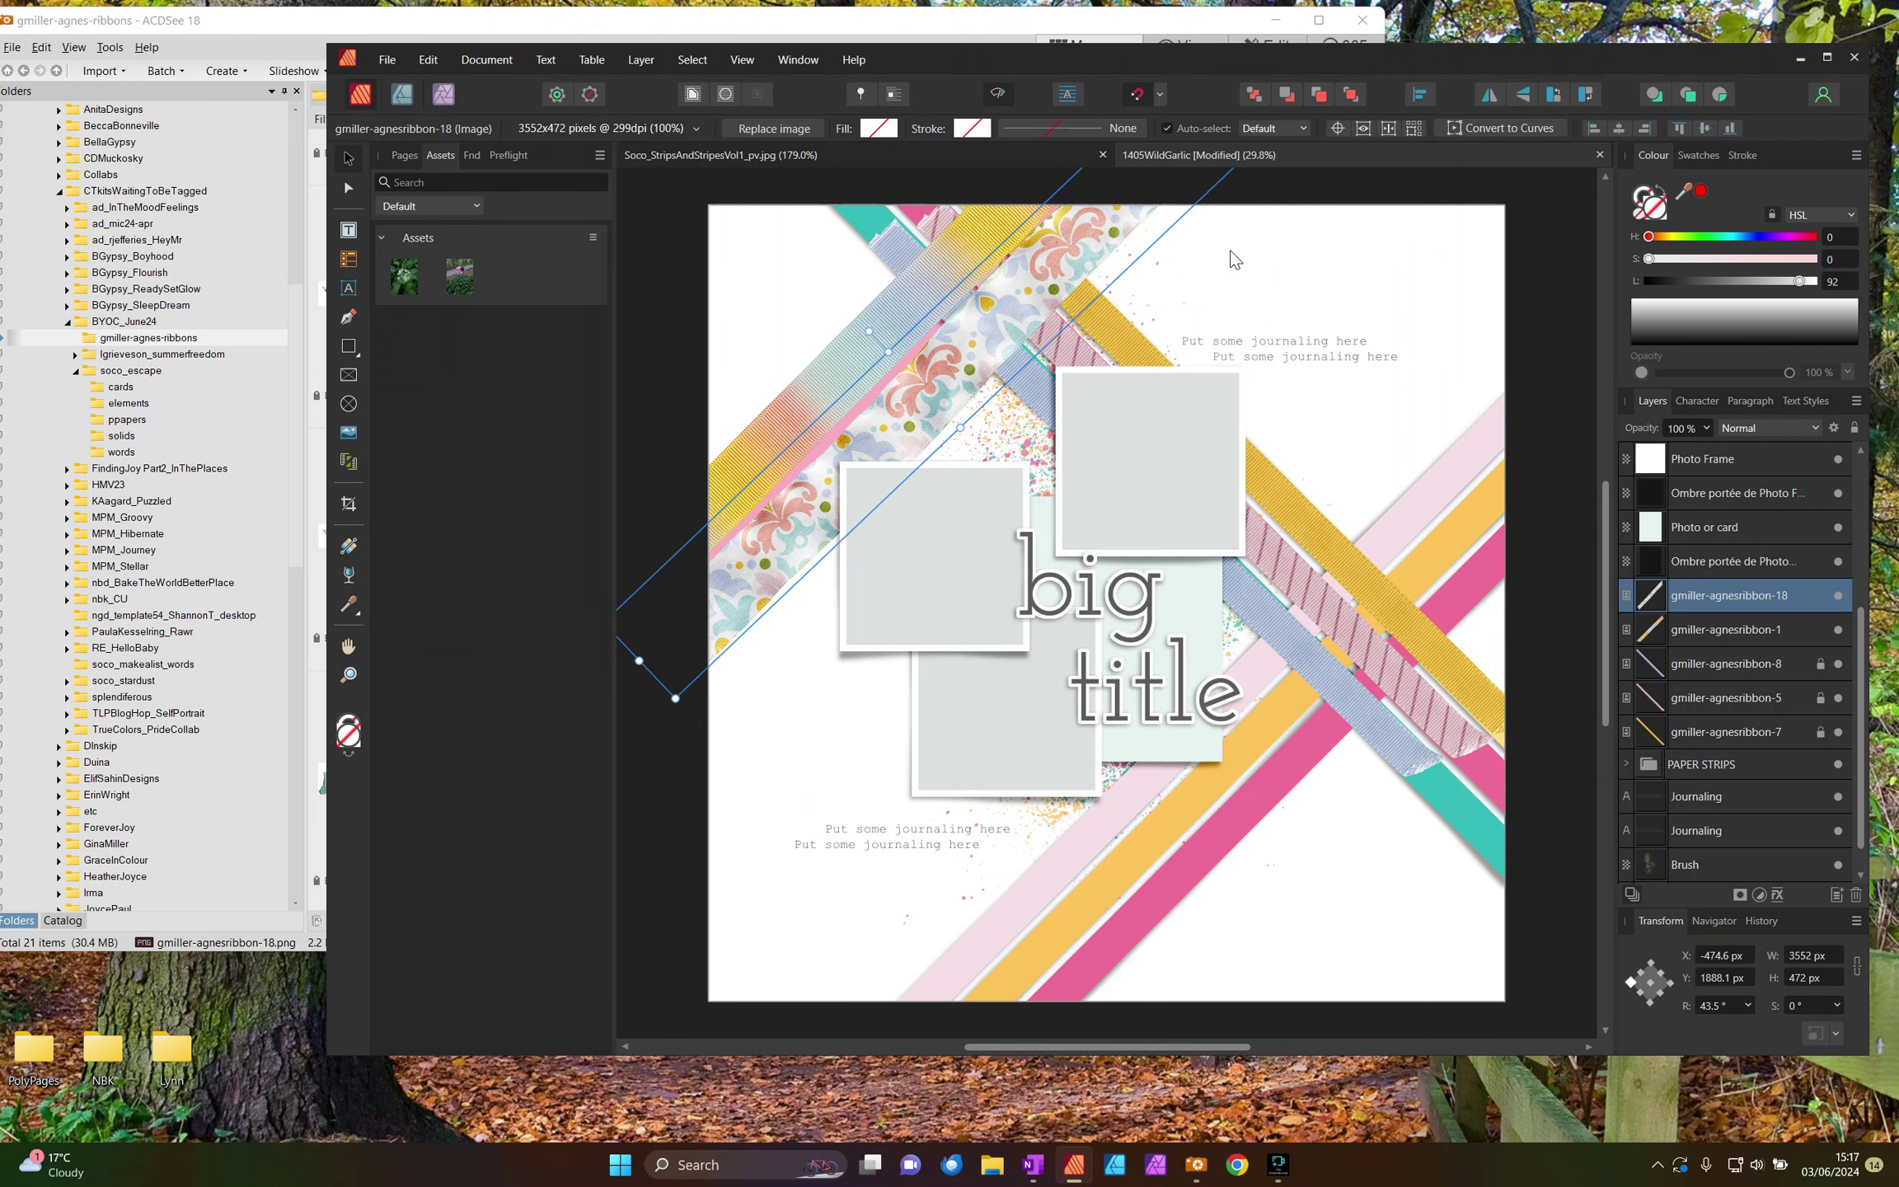
{"action": "scroll", "coordinate": [1178, 322], "scroll_direction": "up", "scroll_amount": 3}
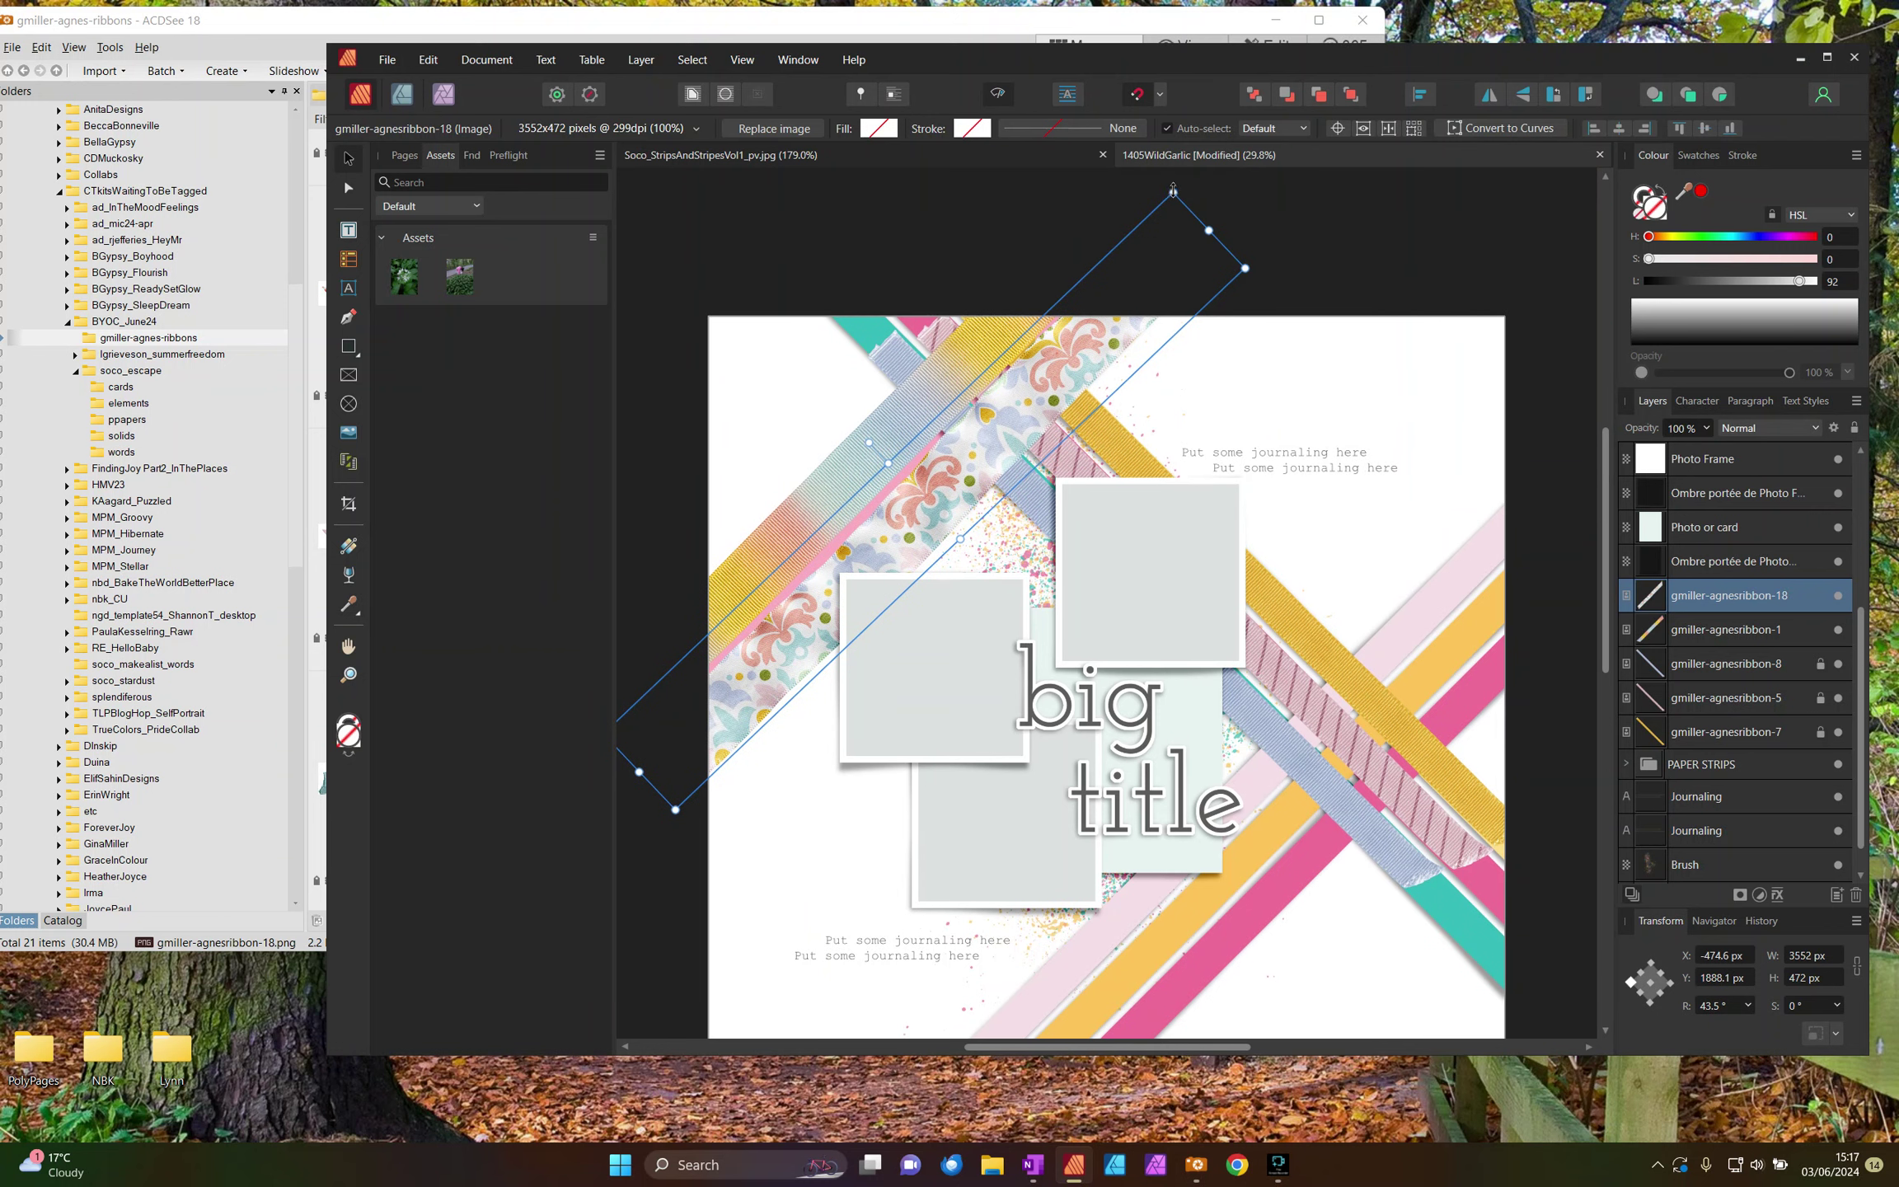
{"action": "left_click_drag", "start_coordinate": [1172, 190], "coordinate": [1115, 242]}
{"action": "left_click_drag", "start_coordinate": [1007, 434], "coordinate": [1015, 416]}
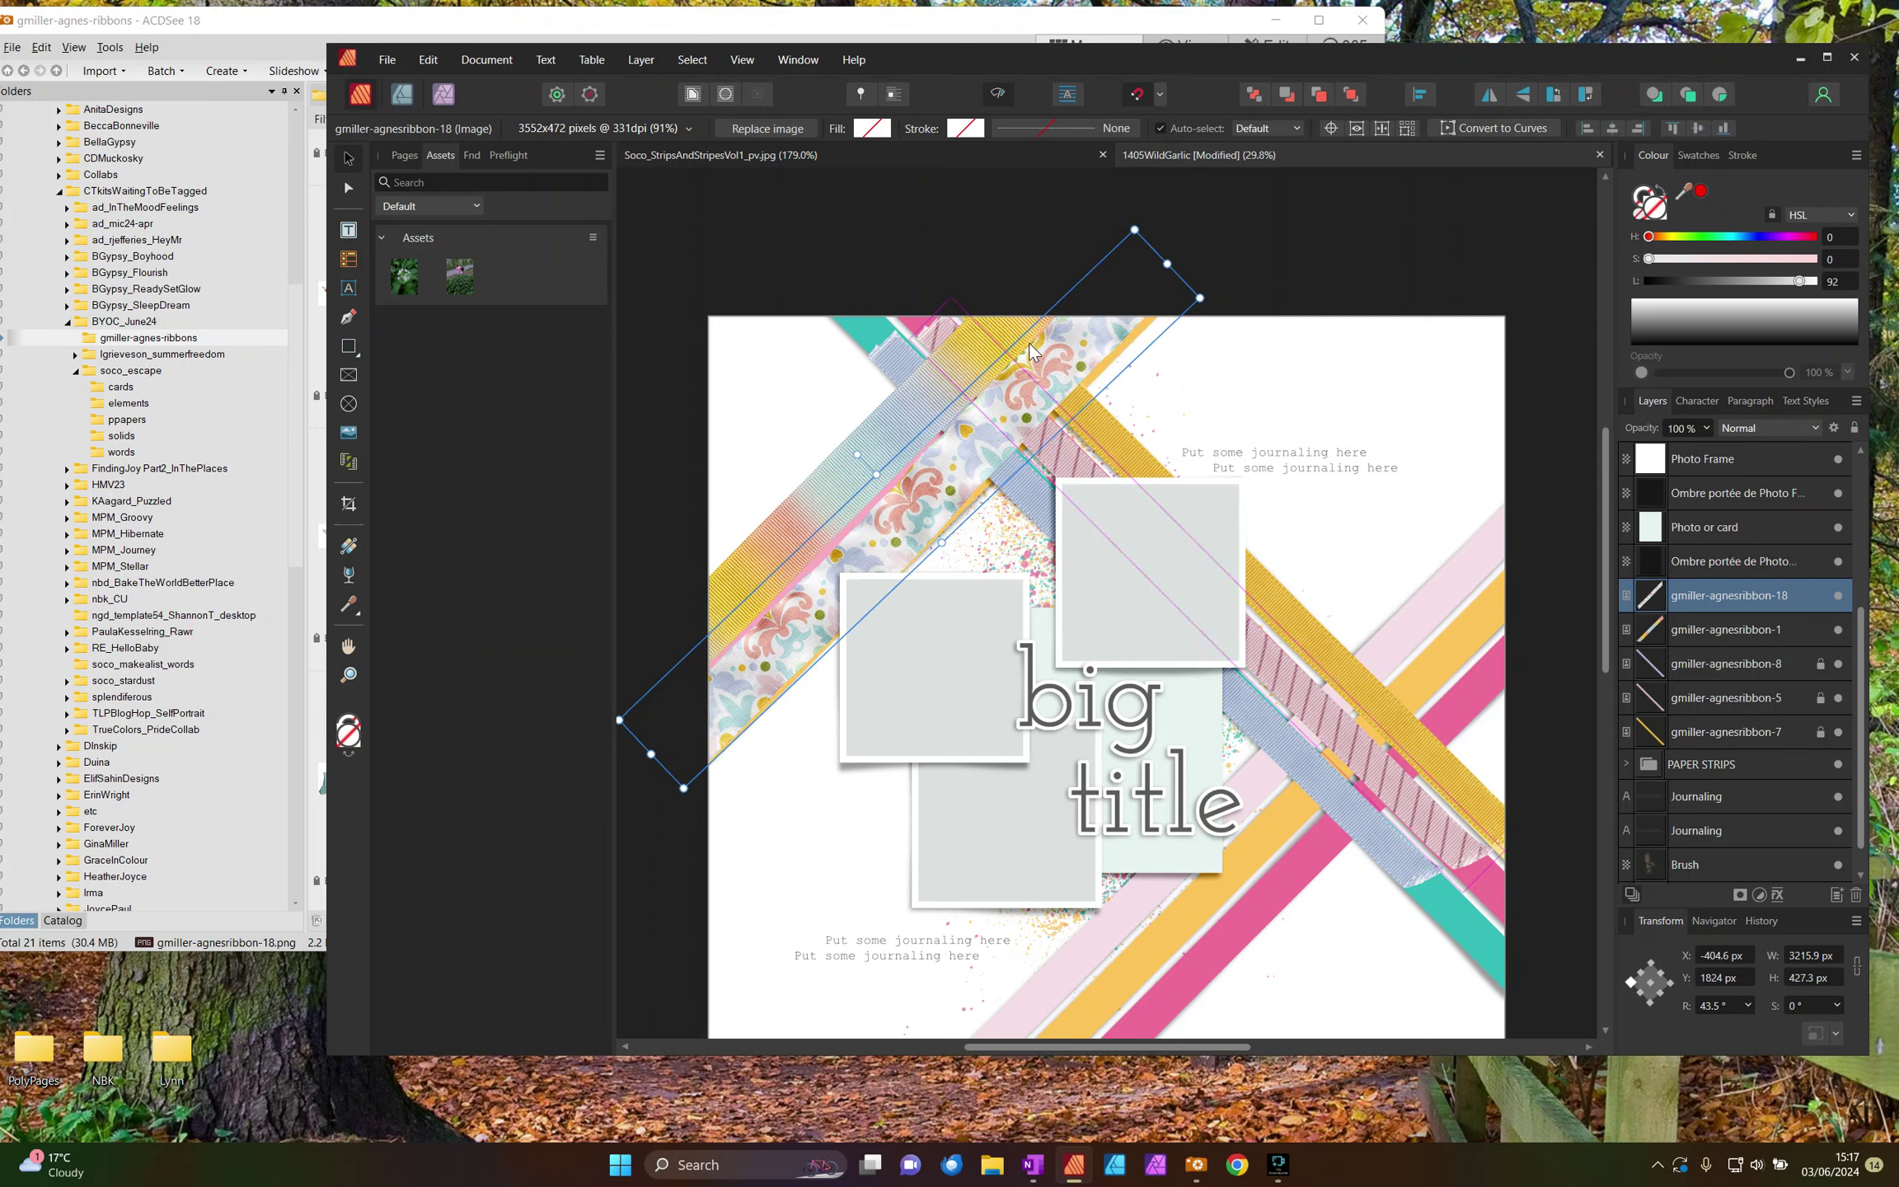
{"action": "left_click", "coordinate": [853, 436]}
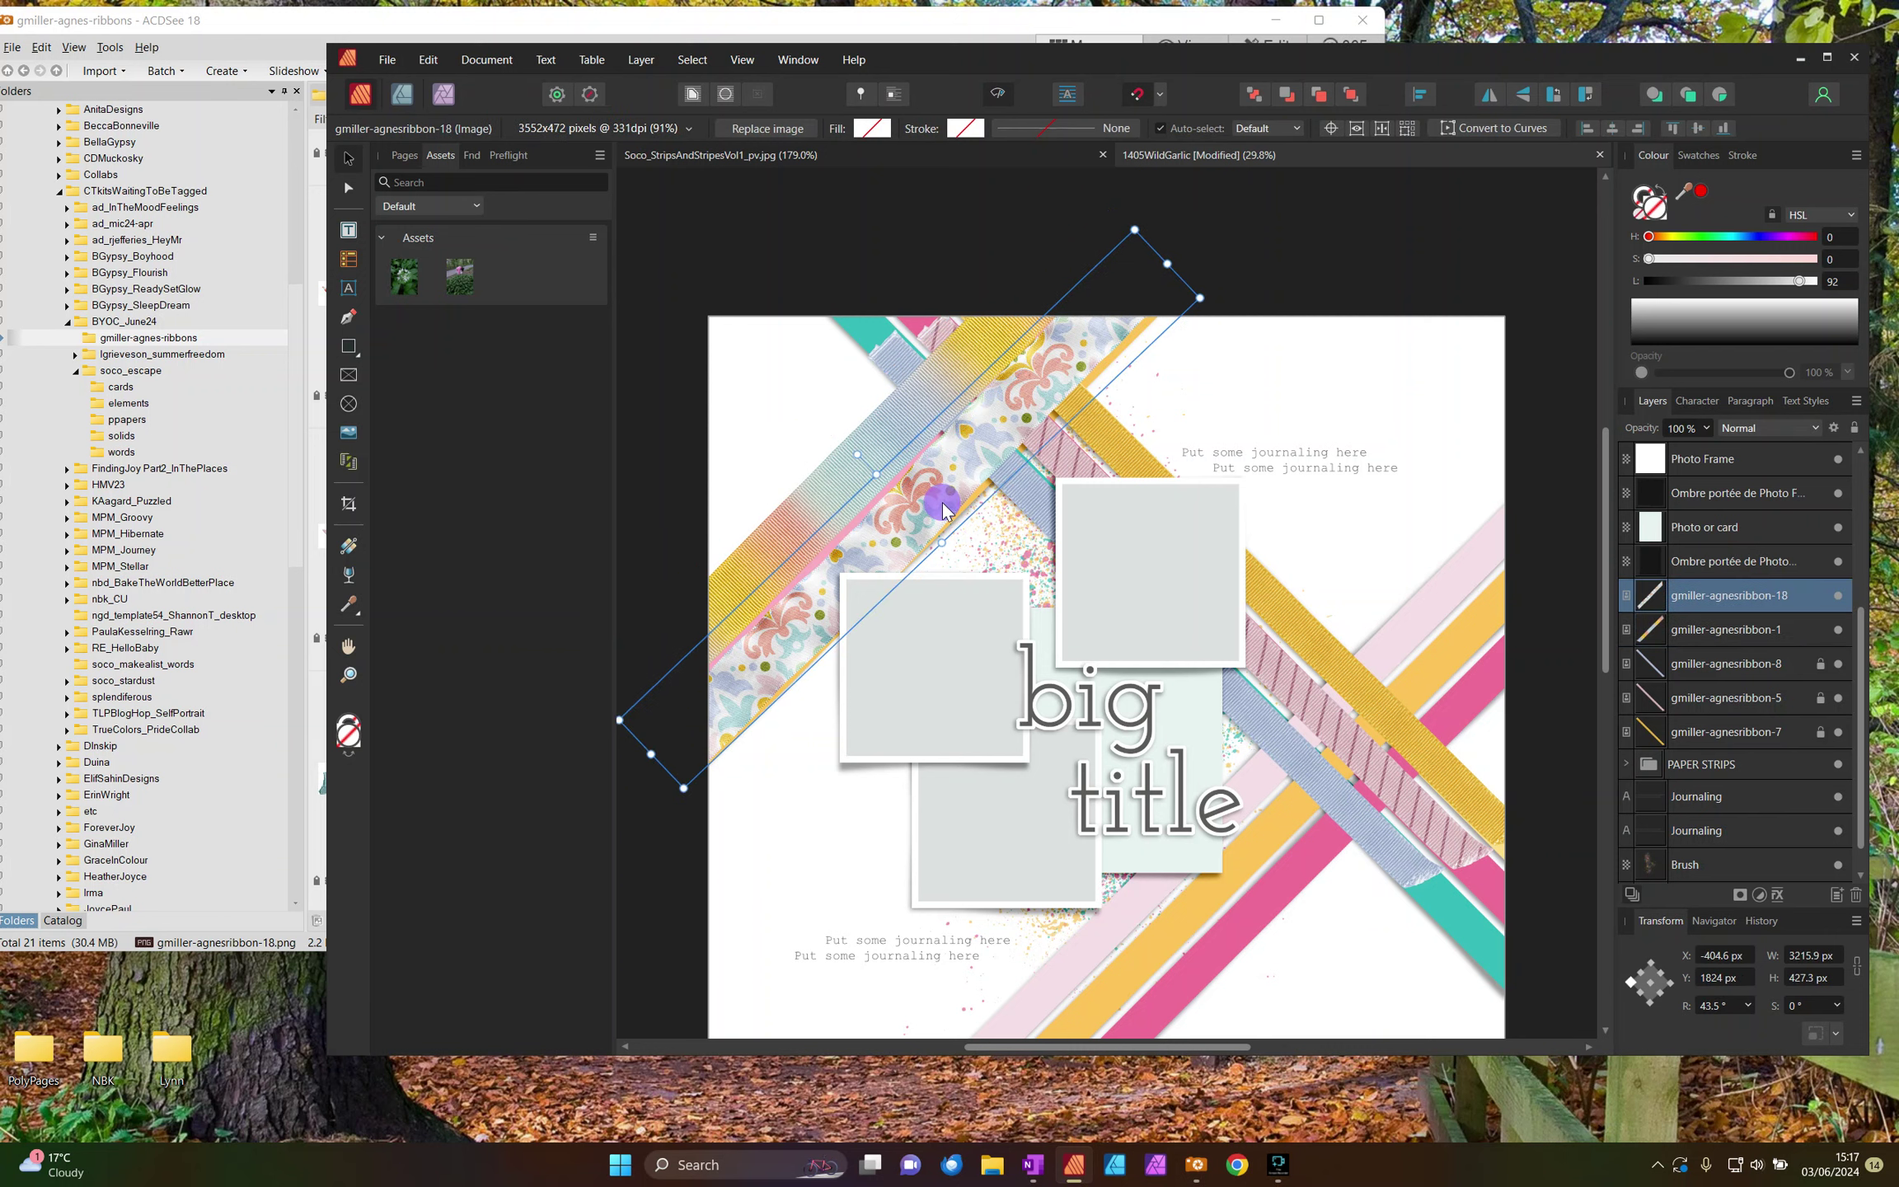
{"action": "left_click_drag", "start_coordinate": [861, 453], "coordinate": [862, 452]}
{"action": "scroll", "coordinate": [1391, 420], "scroll_direction": "down", "scroll_amount": 2}
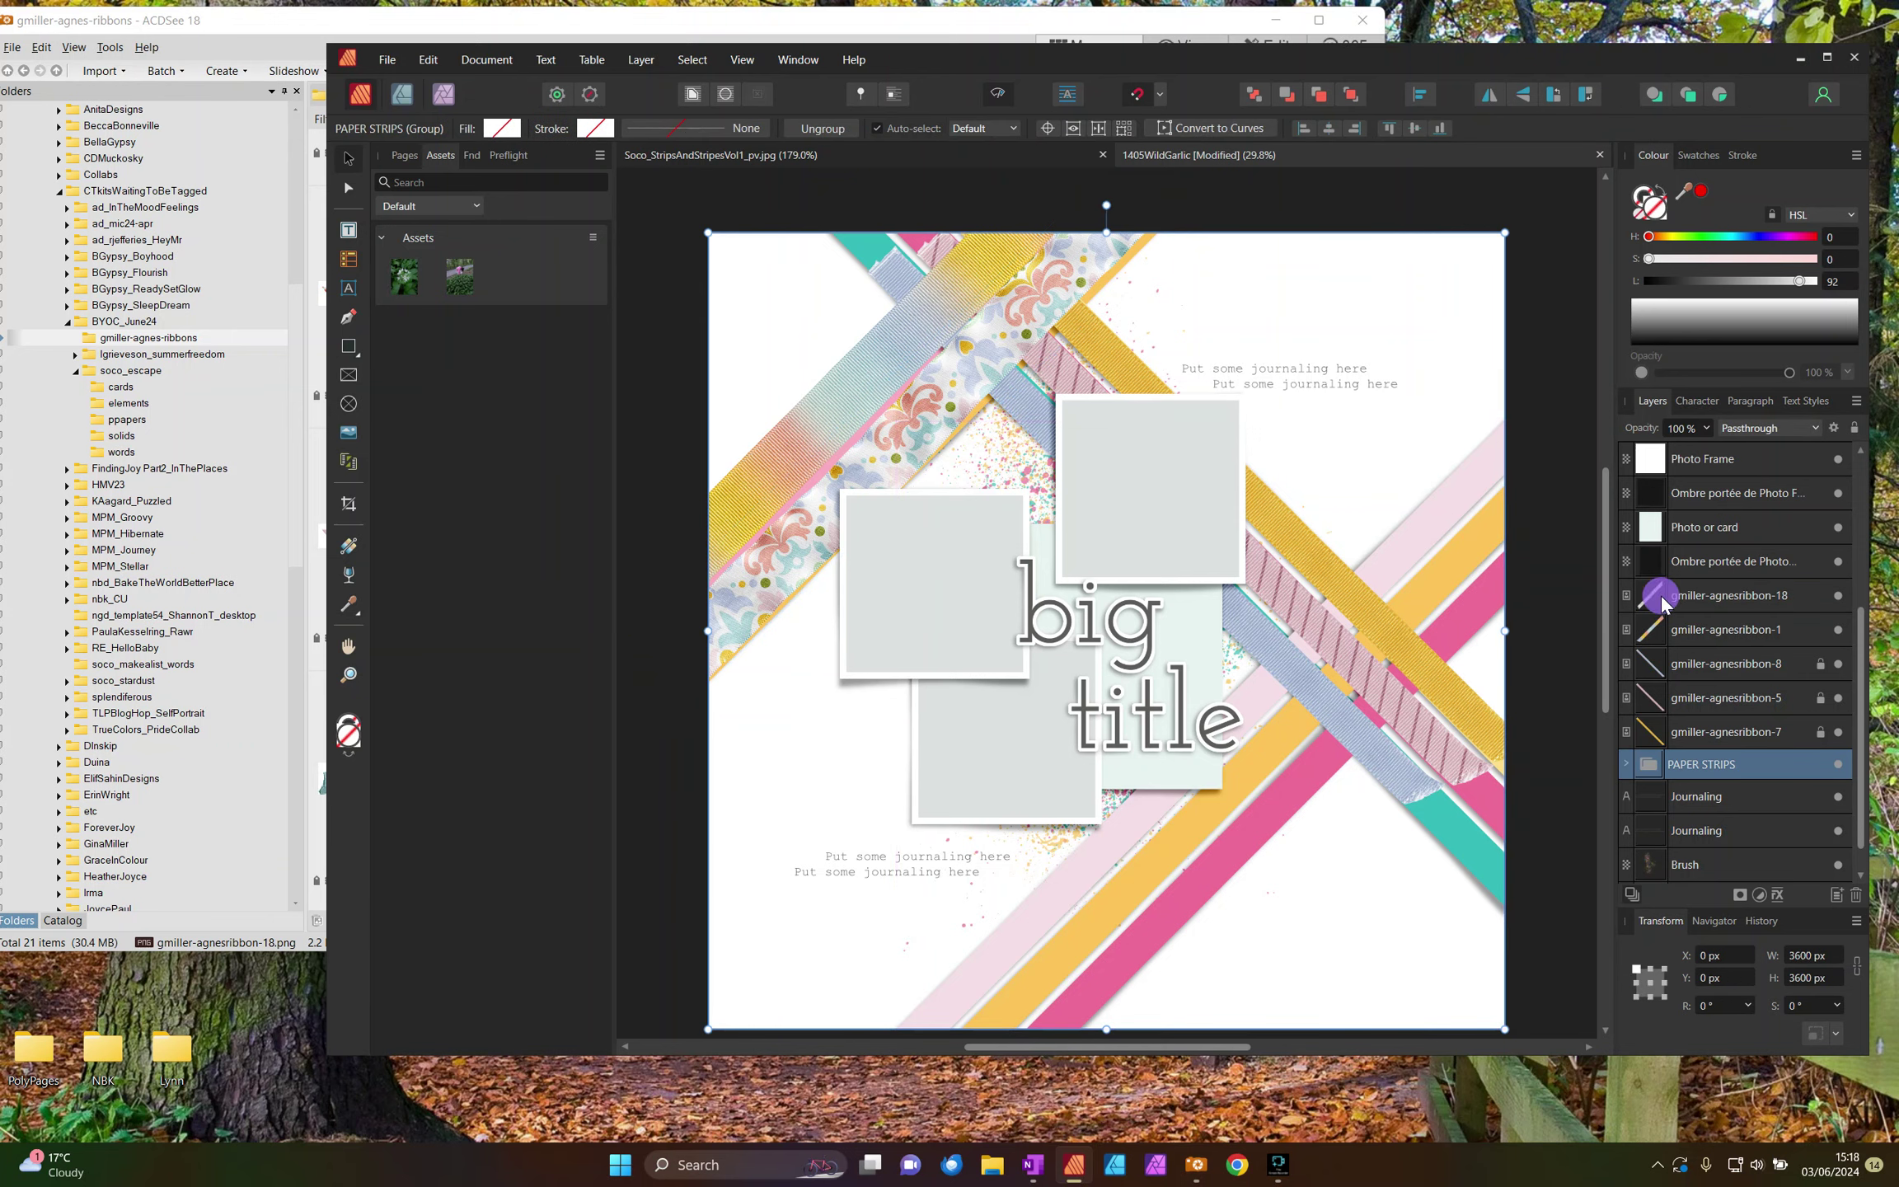
Step: Add ribbon-13 rotated 45° along the lower-right diagonal
{"action": "left_click", "coordinate": [289, 52]}
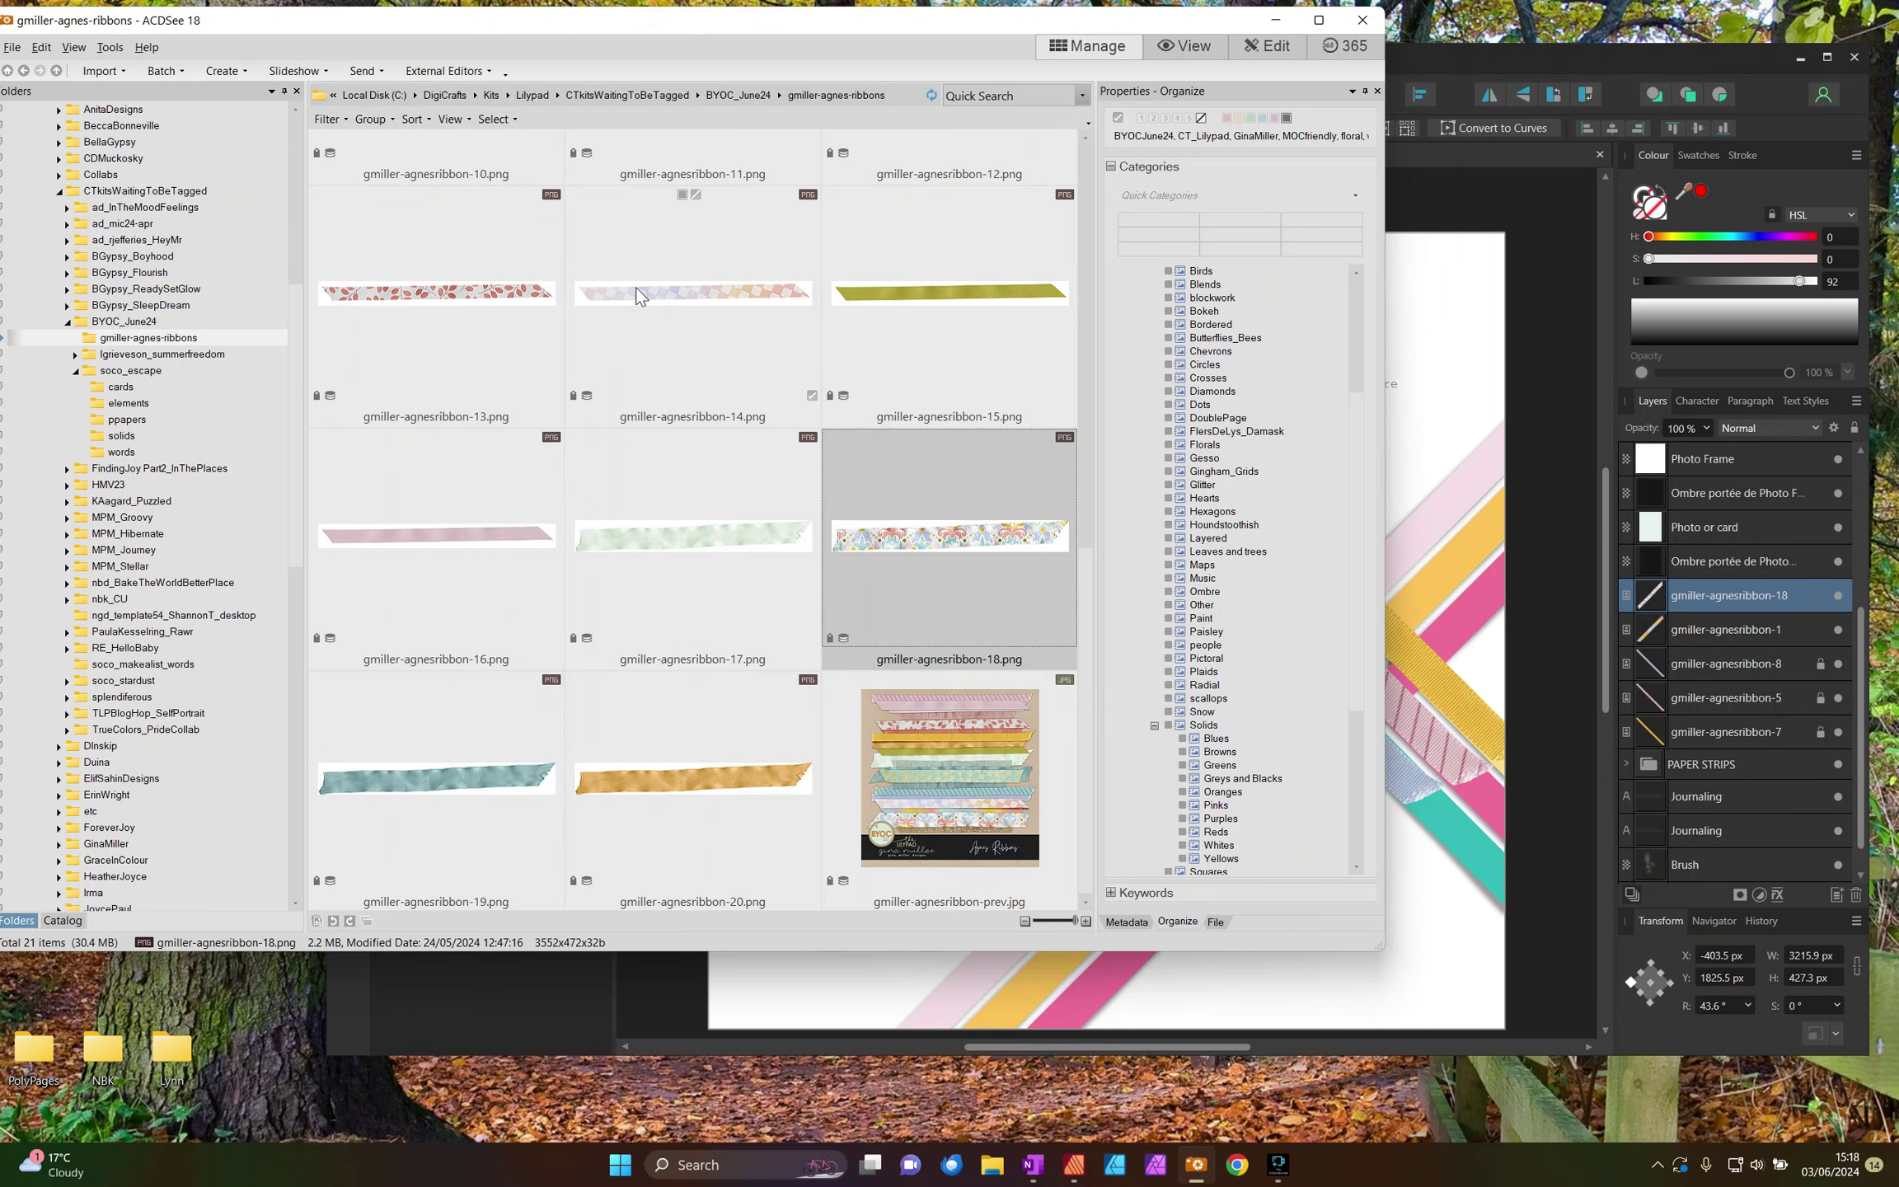
{"action": "left_click_drag", "start_coordinate": [437, 280], "coordinate": [1258, 779]}
{"action": "left_click", "coordinate": [1728, 1004]}
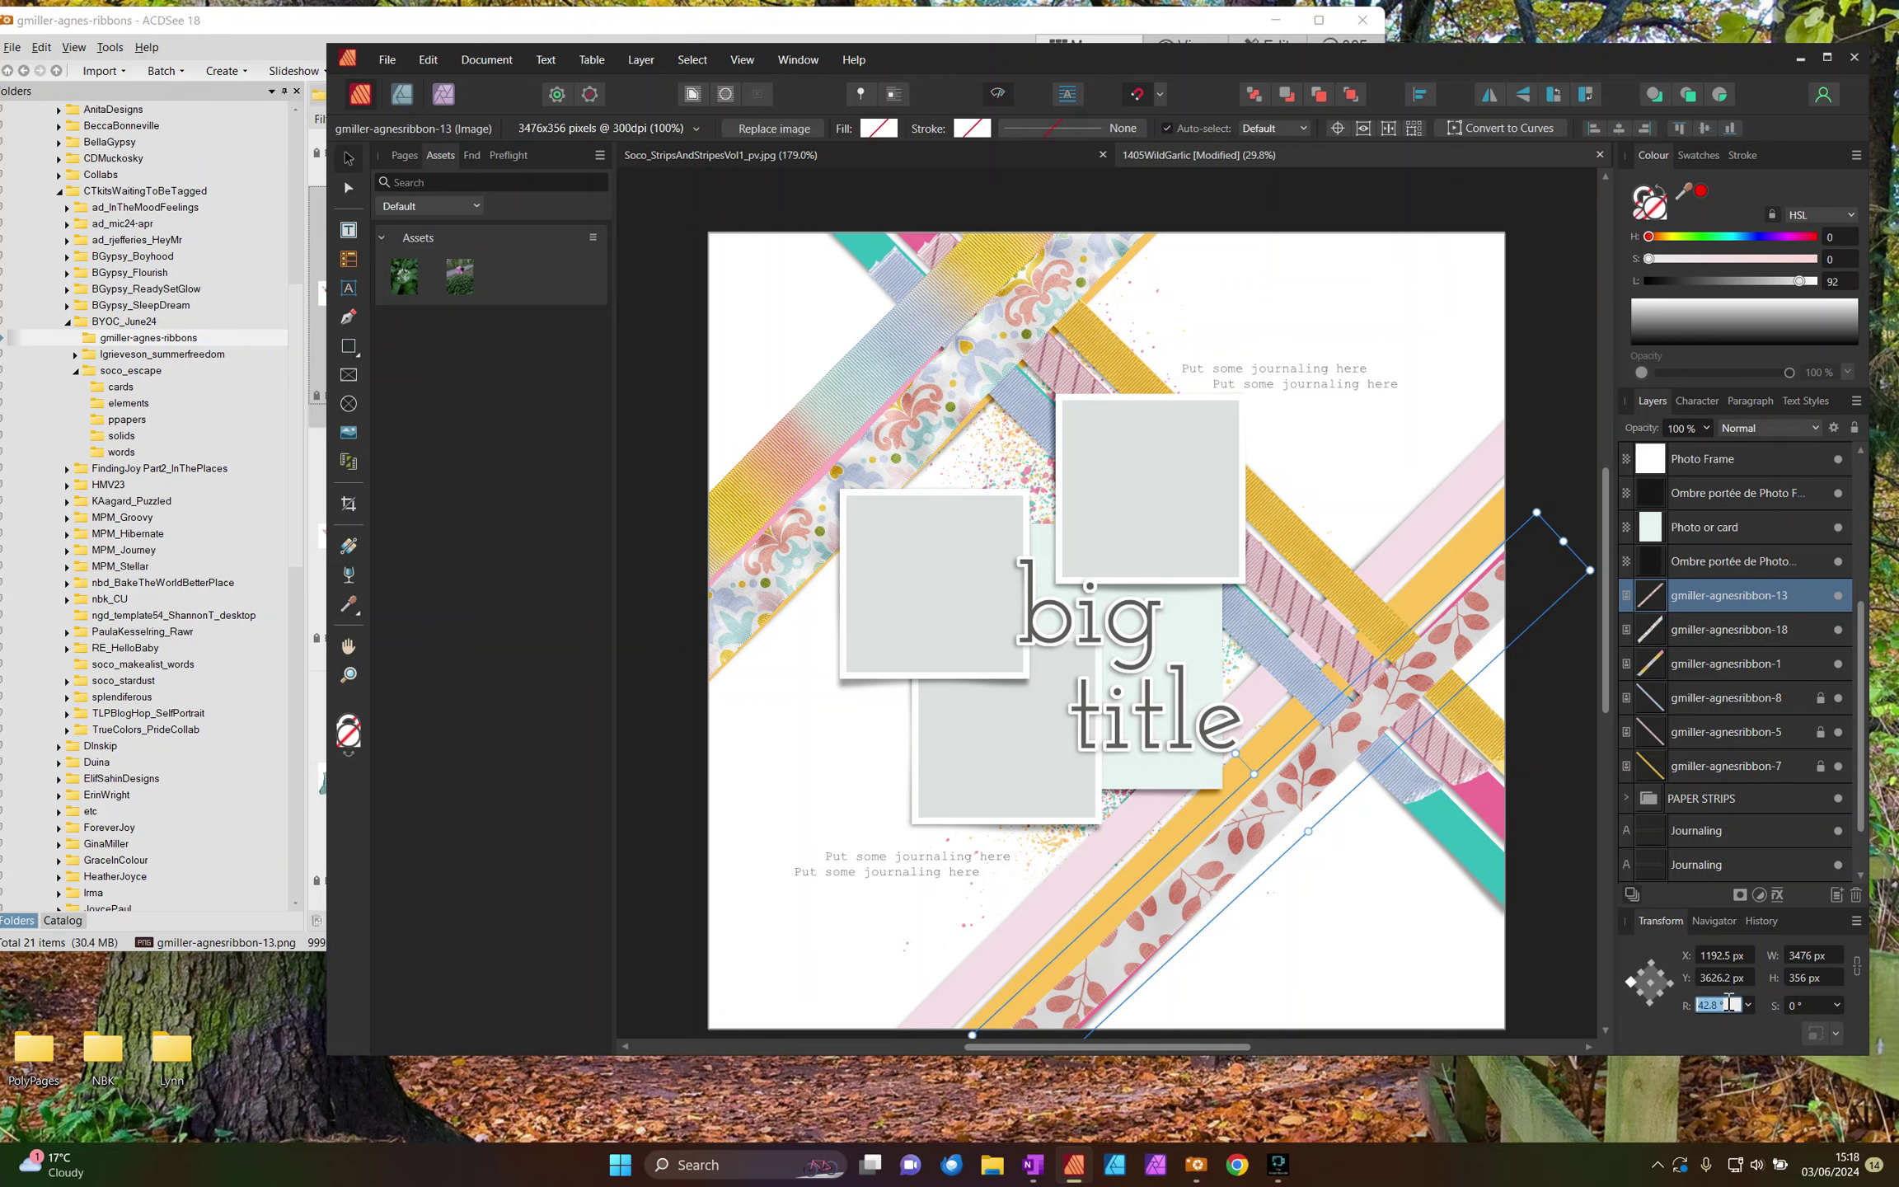
{"action": "type", "text": "45"}
{"action": "key", "text": "Return"}
{"action": "mouse_move", "coordinate": [1385, 754]}
{"action": "left_mouse_down"}
{"action": "mouse_move", "coordinate": [1280, 610]}
{"action": "mouse_move", "coordinate": [1390, 718]}
{"action": "mouse_move", "coordinate": [1375, 727]}
{"action": "left_mouse_up"}
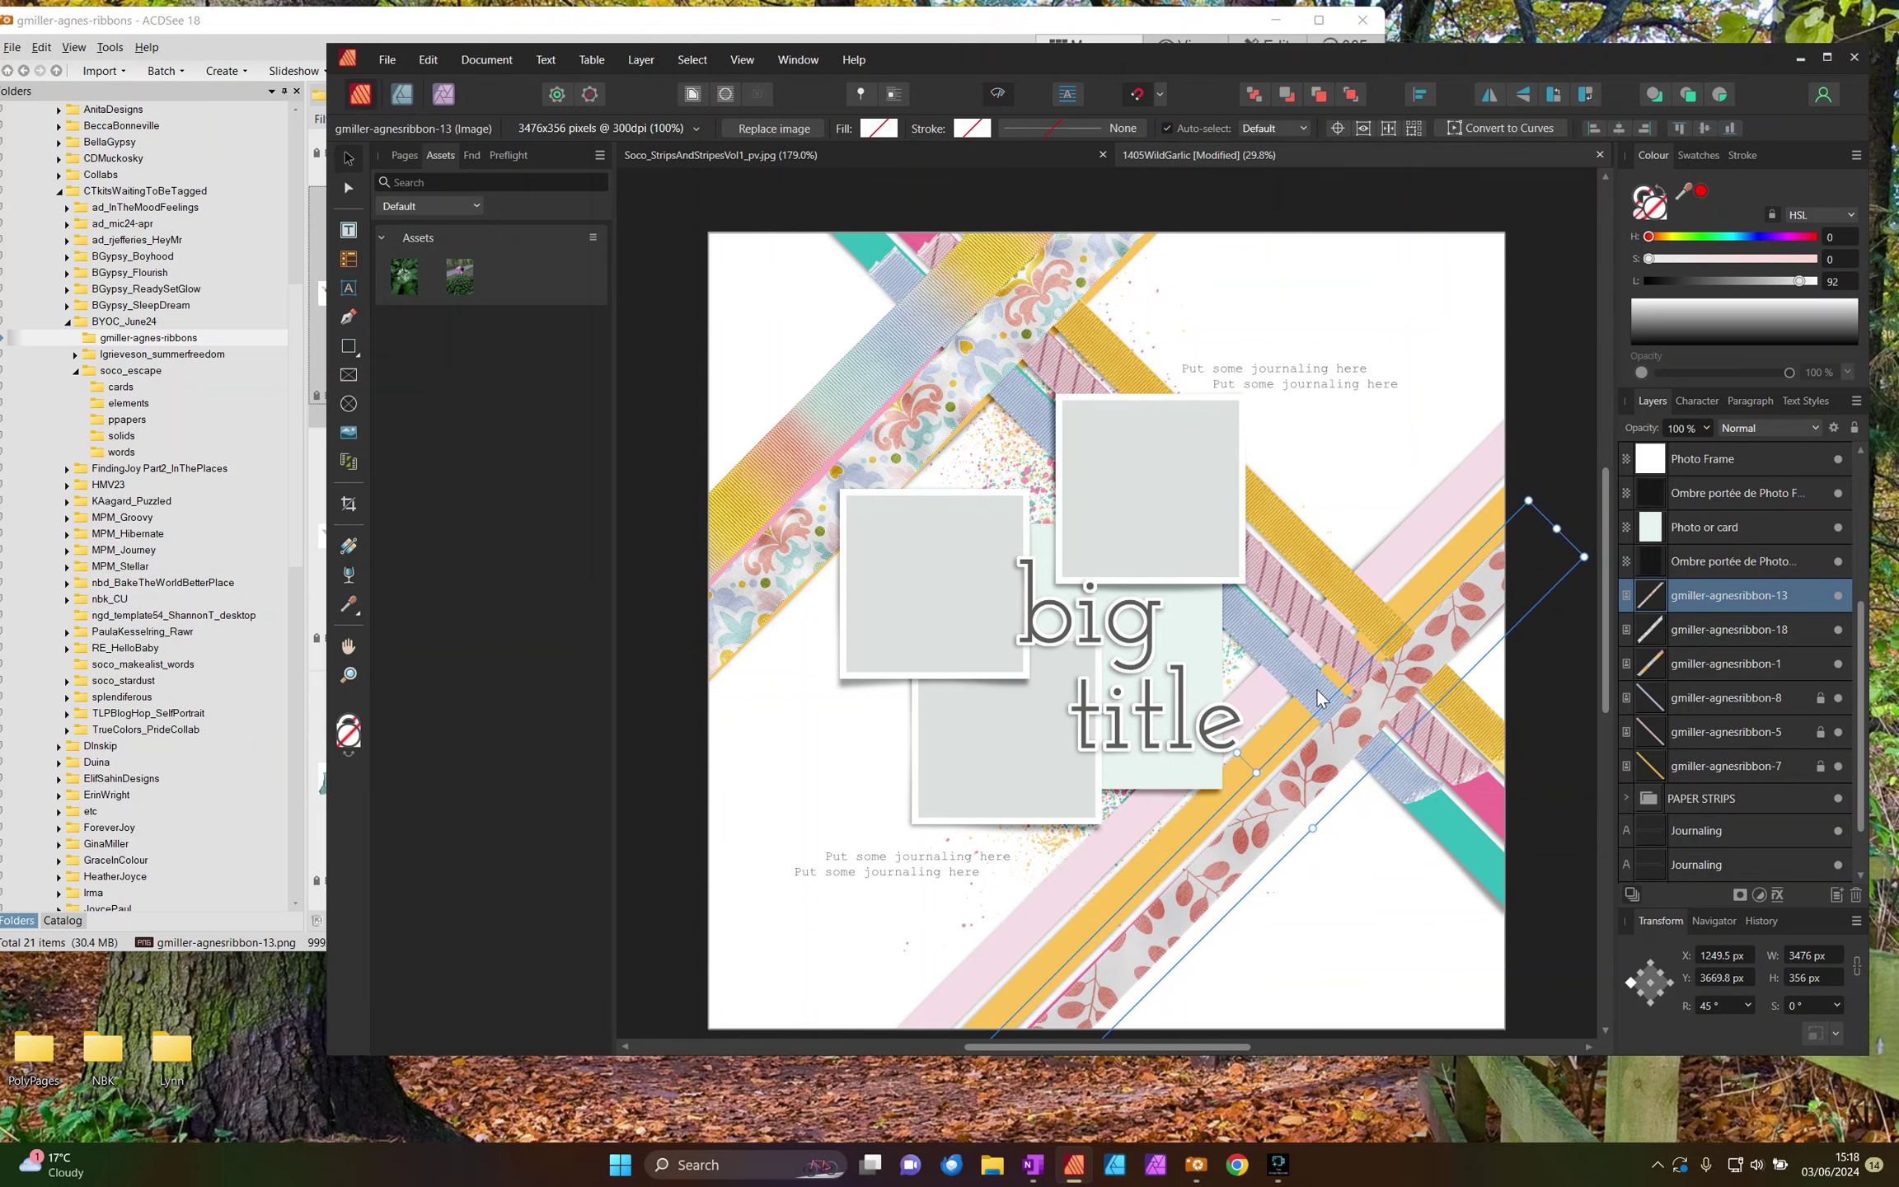
Step: Add ribbon-15 rotated 45° and move it down to the lower-right diagonal
{"action": "left_click", "coordinate": [7, 18]}
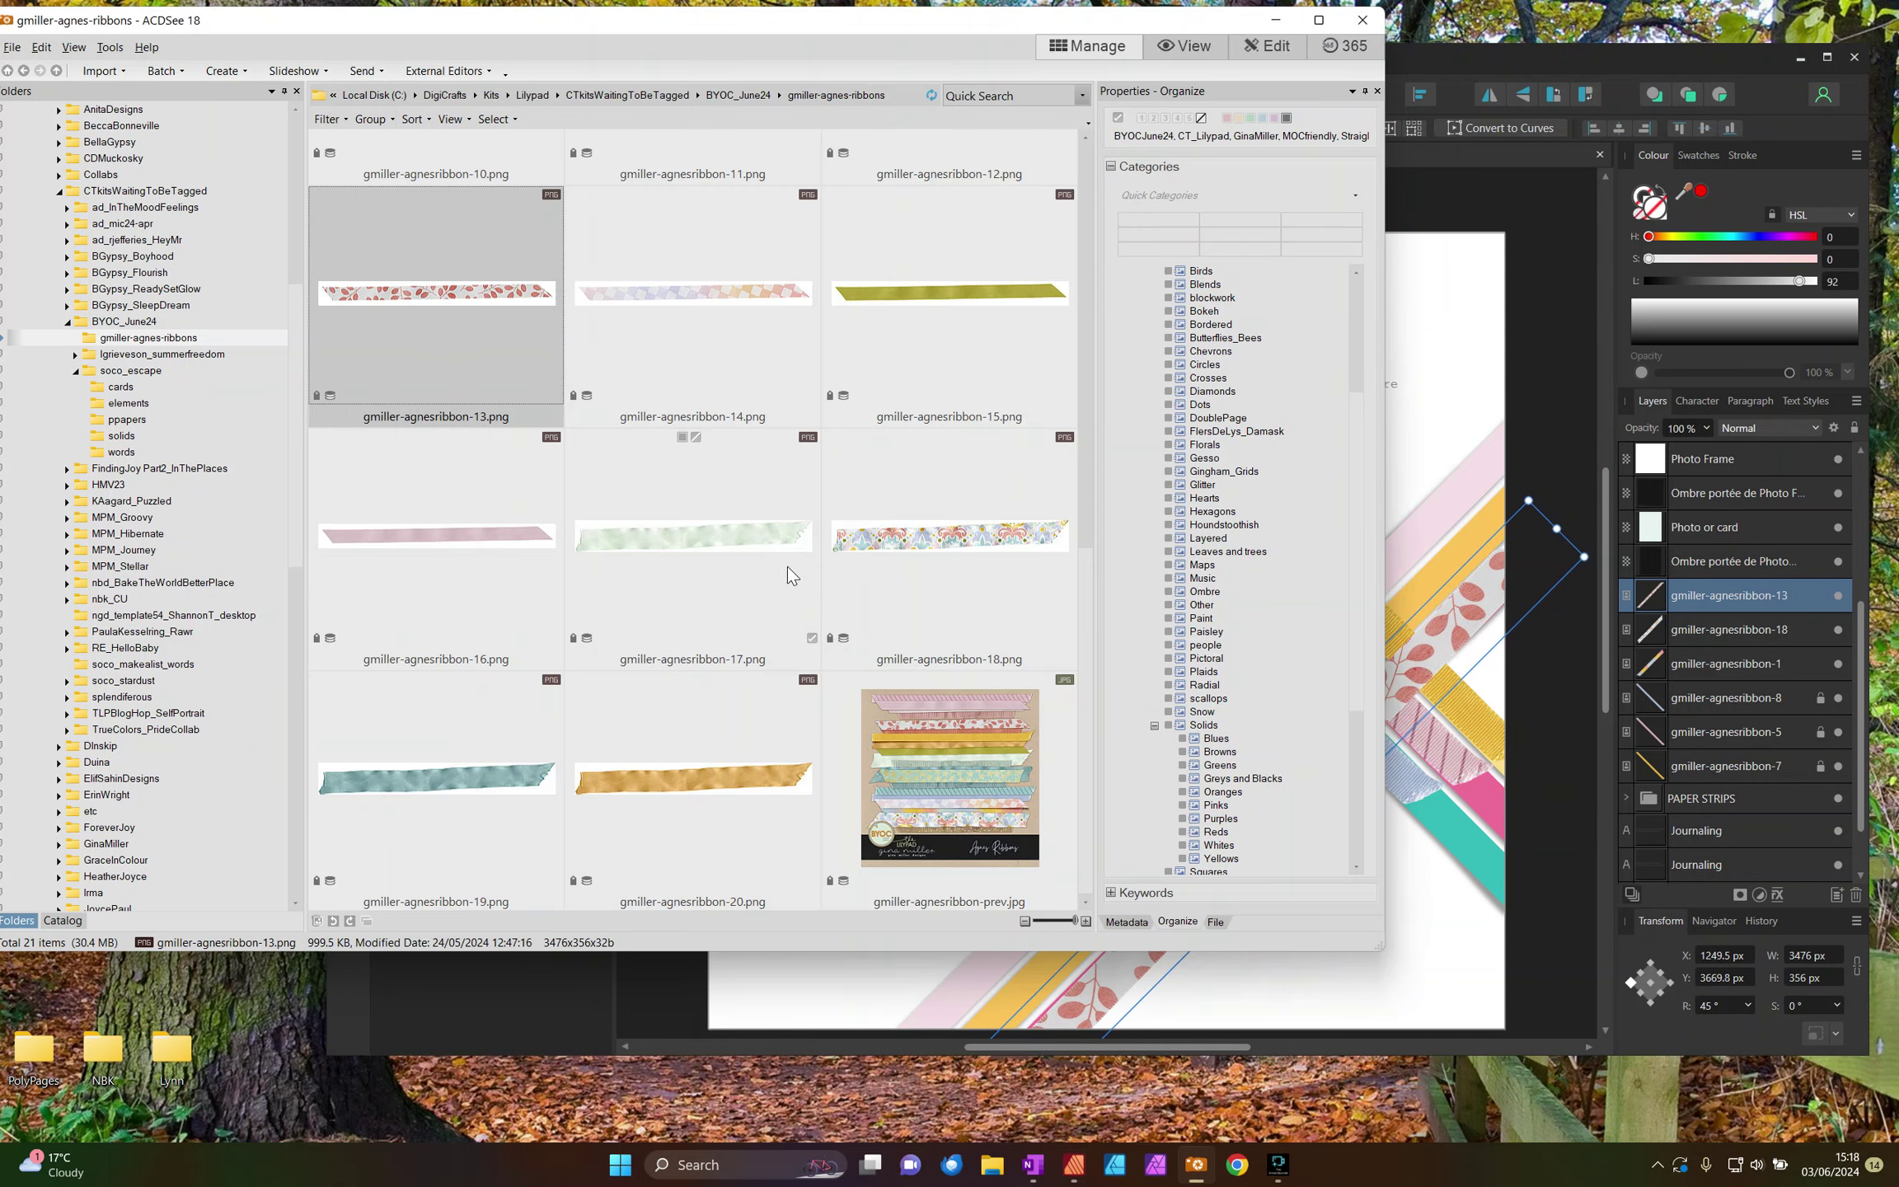
{"action": "left_click_drag", "start_coordinate": [966, 254], "coordinate": [1337, 577]}
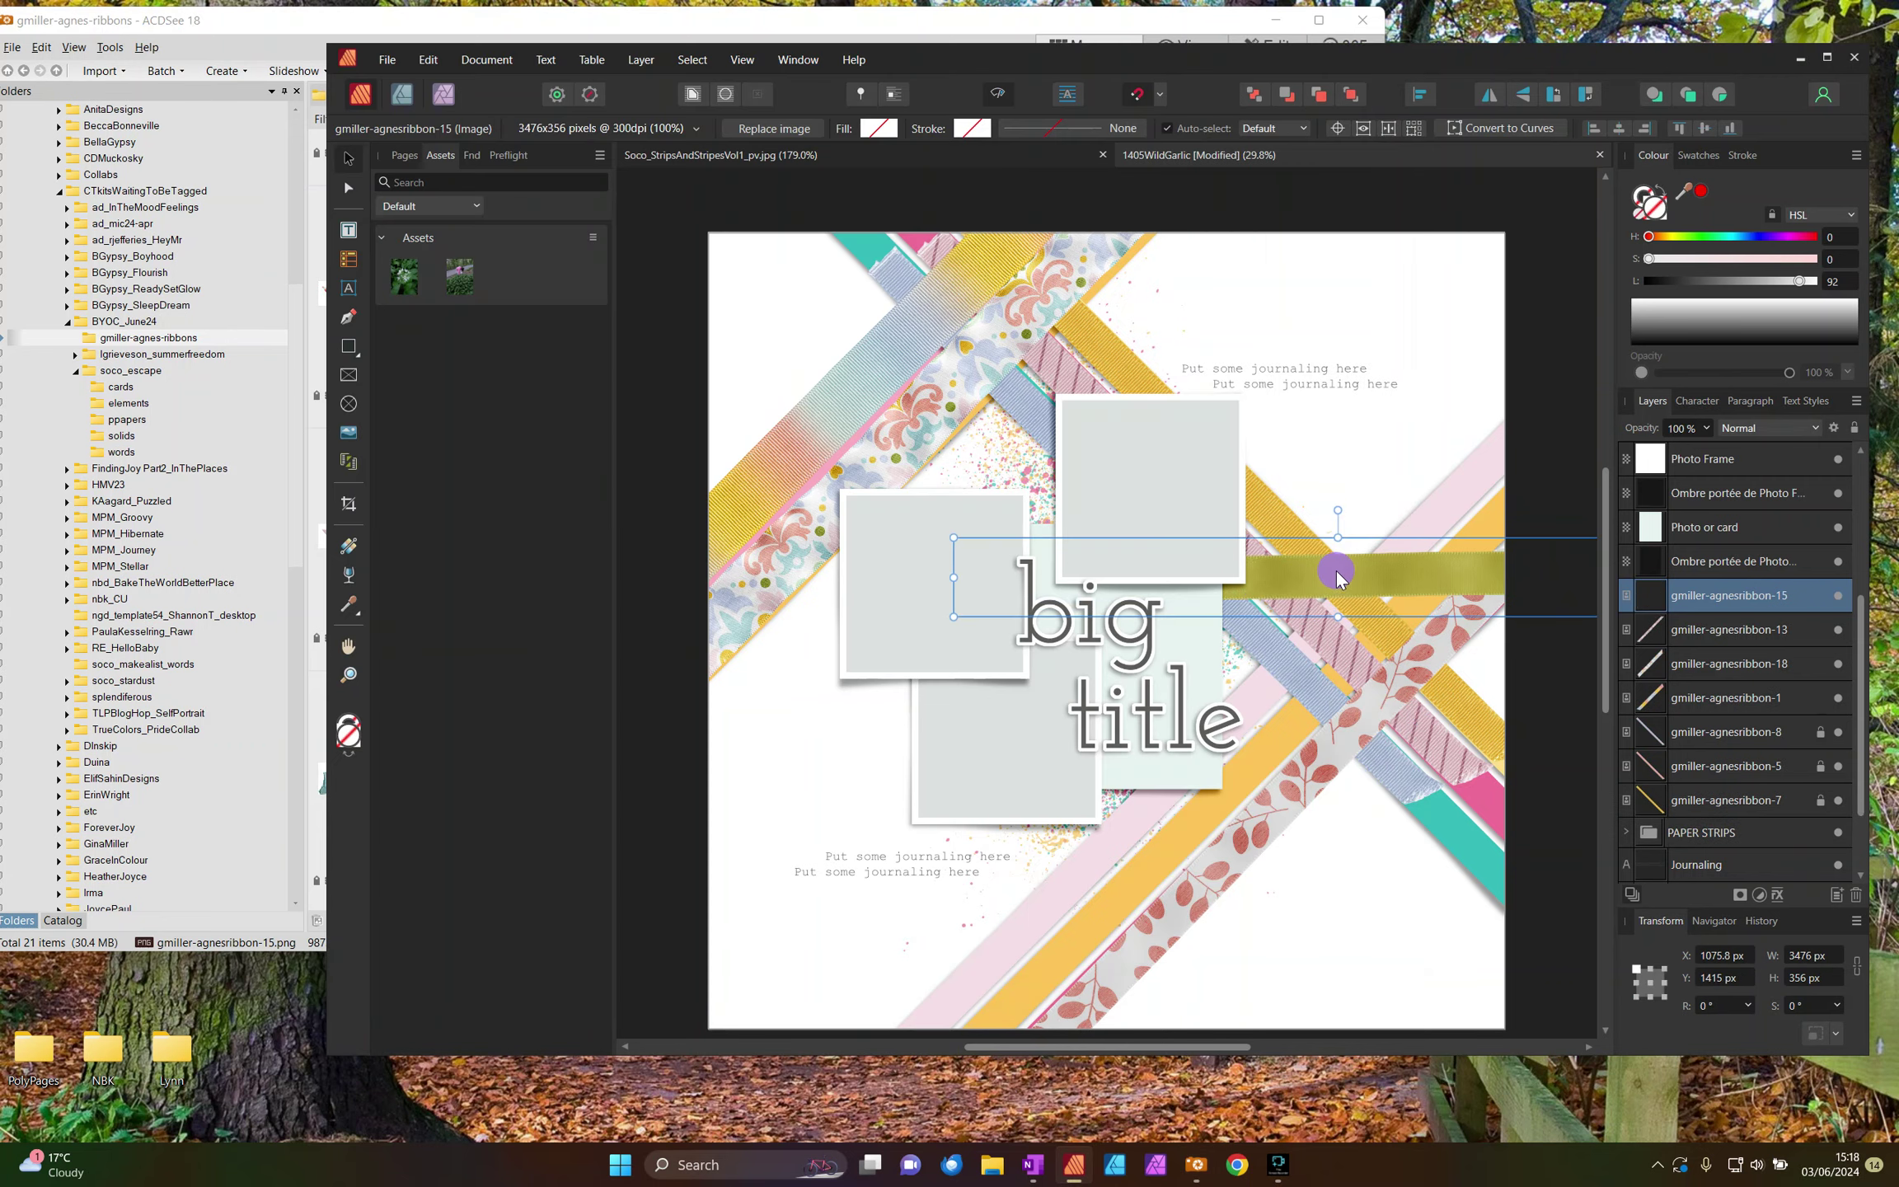
{"action": "left_click", "coordinate": [1724, 1006]}
{"action": "type", "text": "45"}
{"action": "key", "text": "Return"}
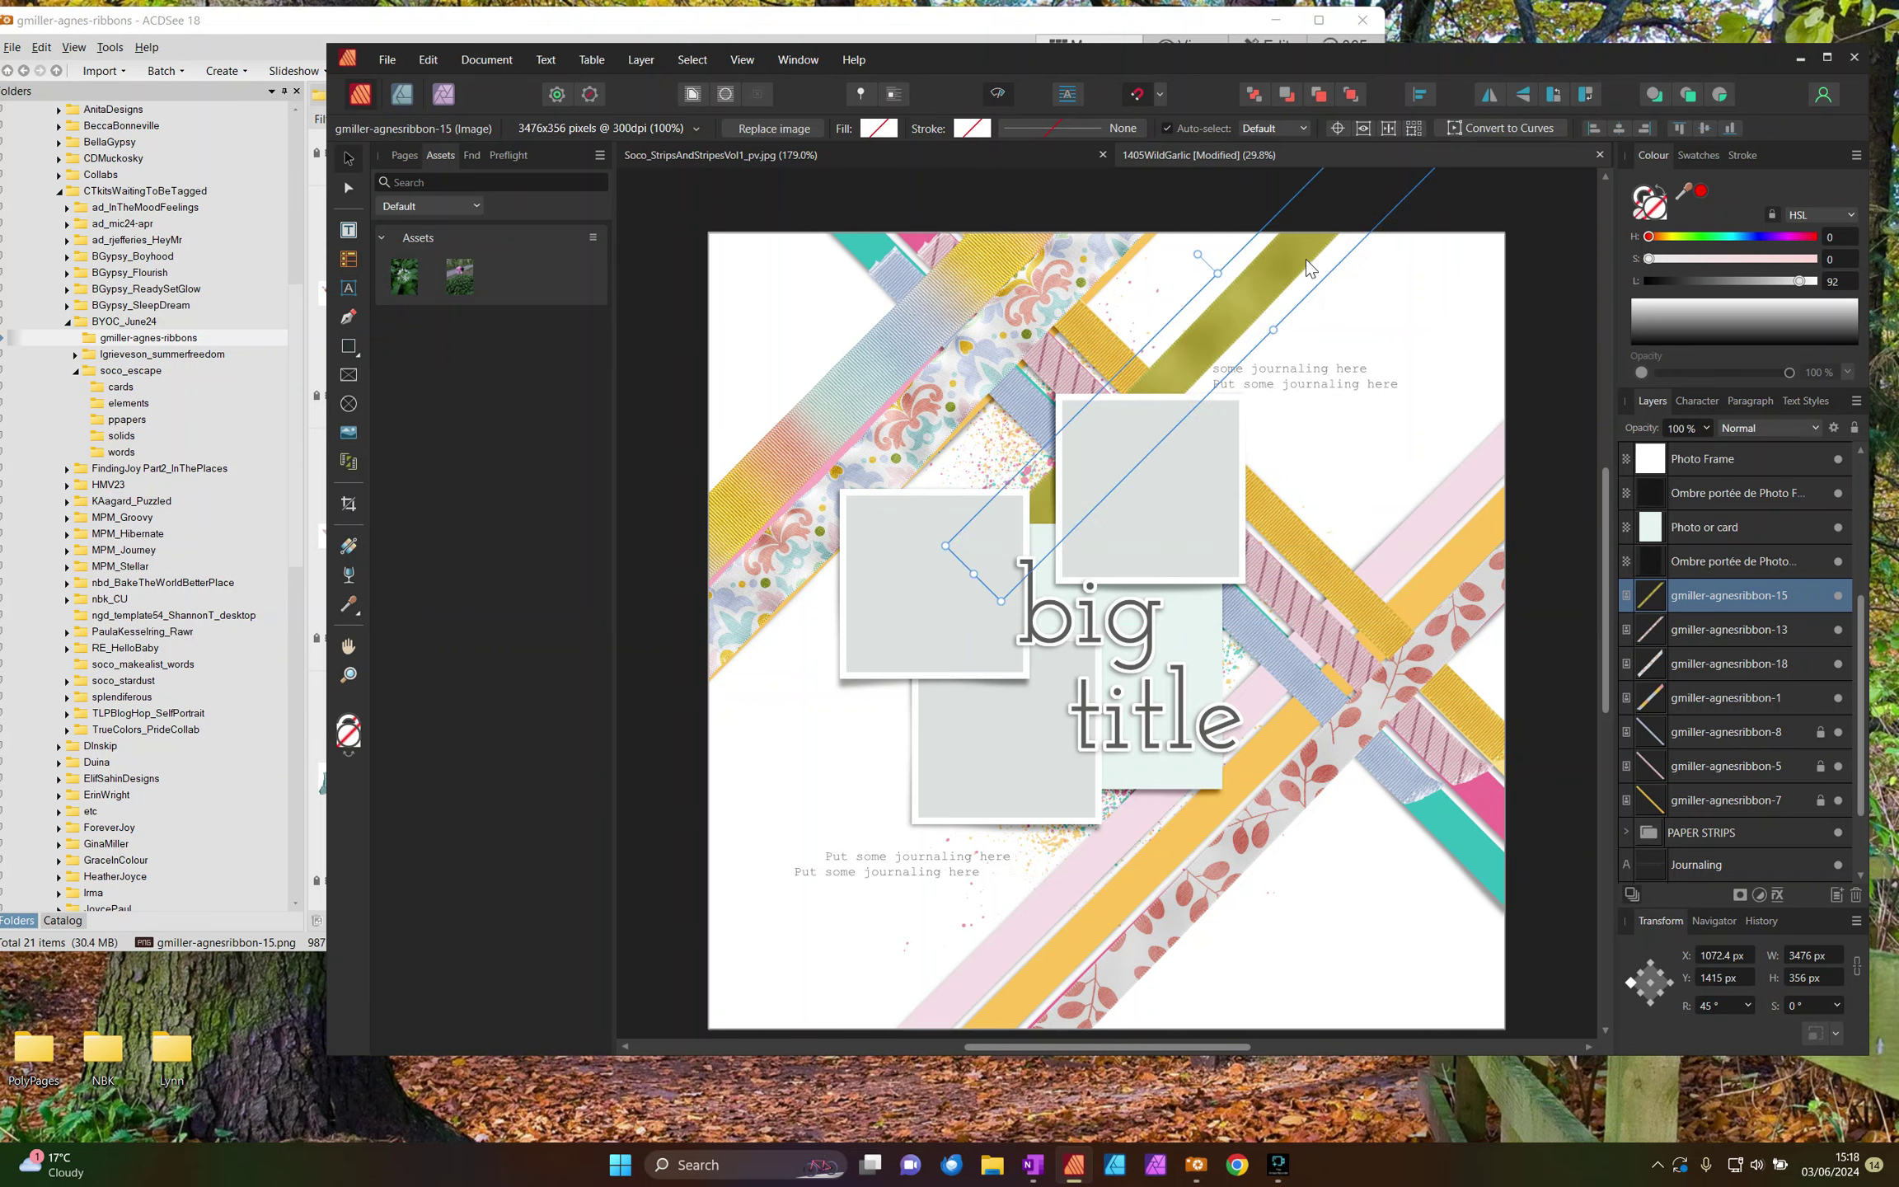
{"action": "left_click_drag", "start_coordinate": [1305, 258], "coordinate": [1314, 737]}
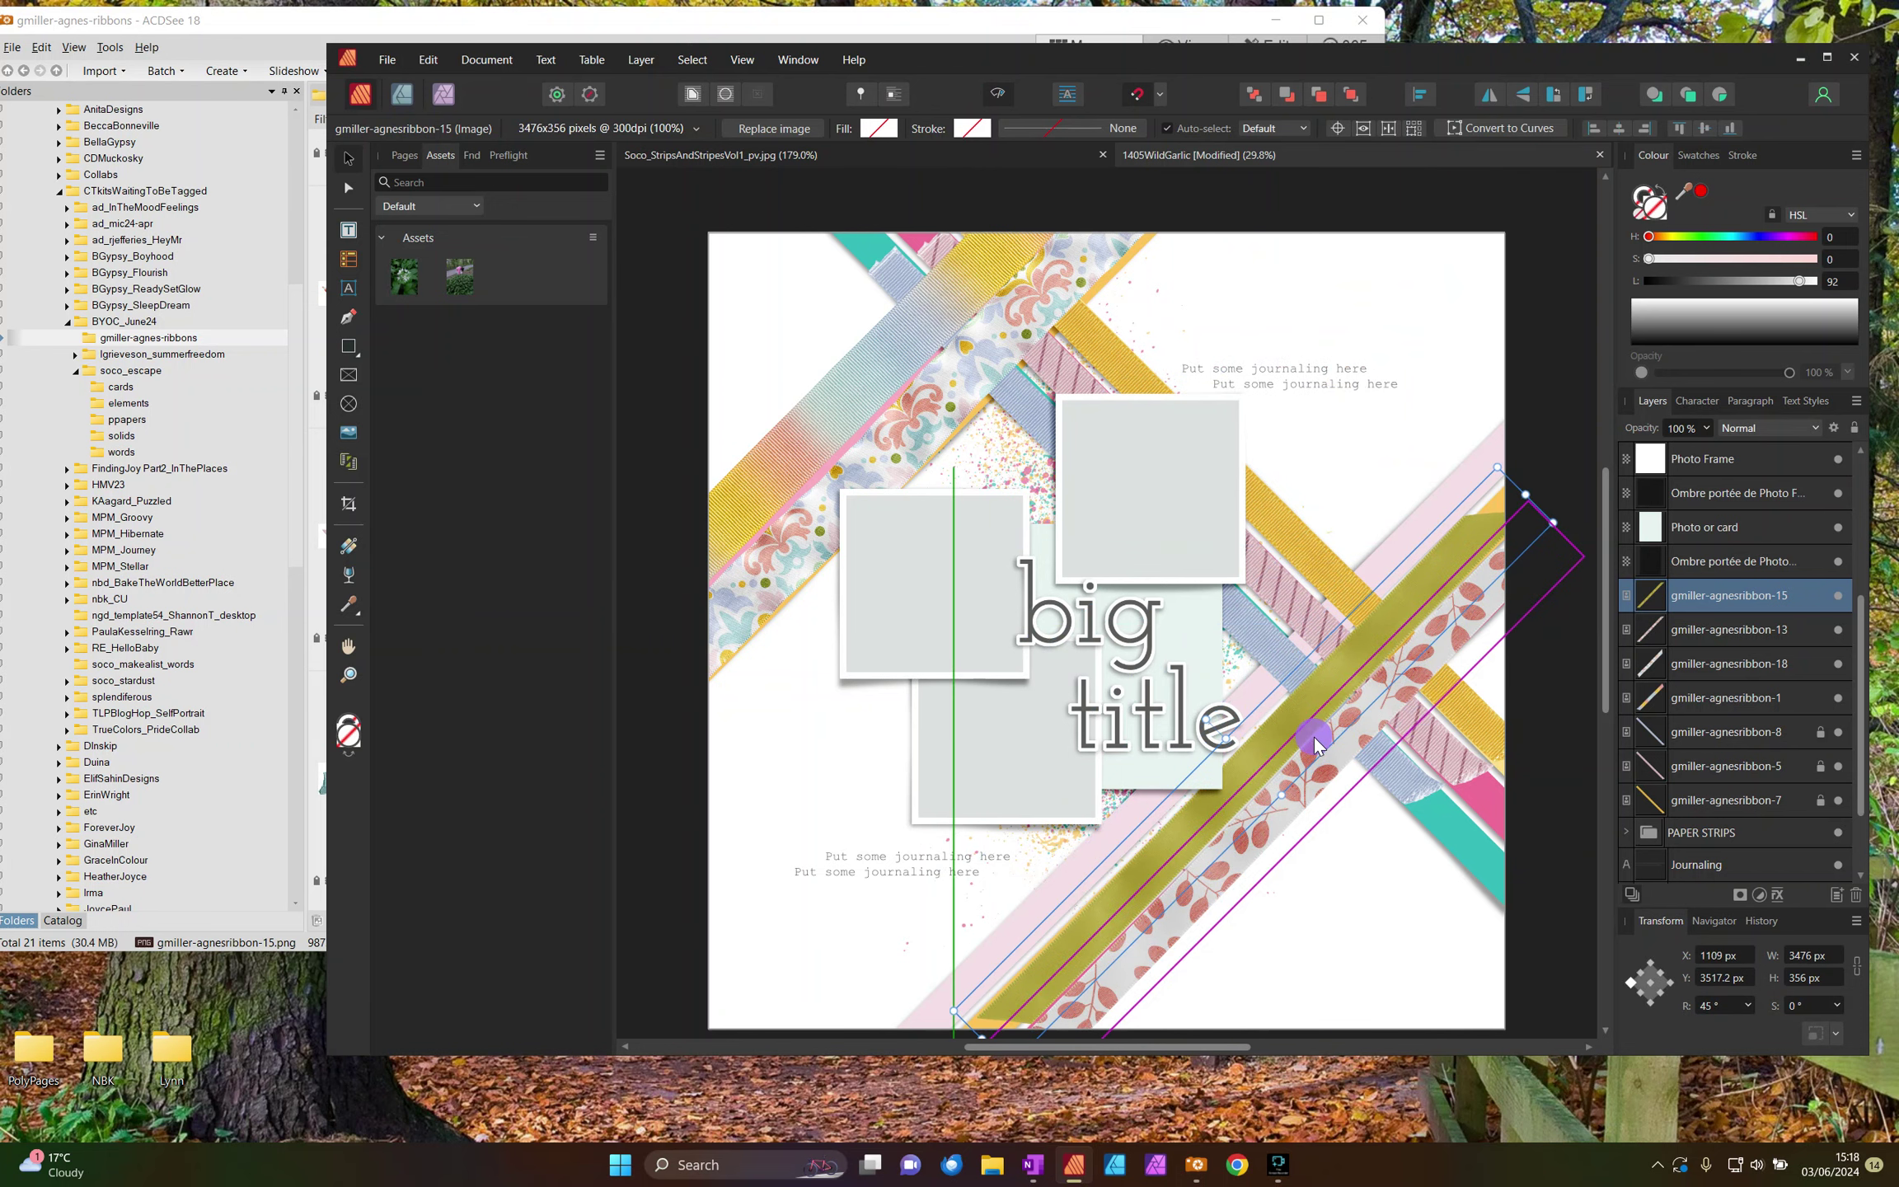
Step: Add the pastel ribbon-14 above ribbon-13, rotated 45°, across the page's lower right
{"action": "left_click", "coordinate": [1357, 738]}
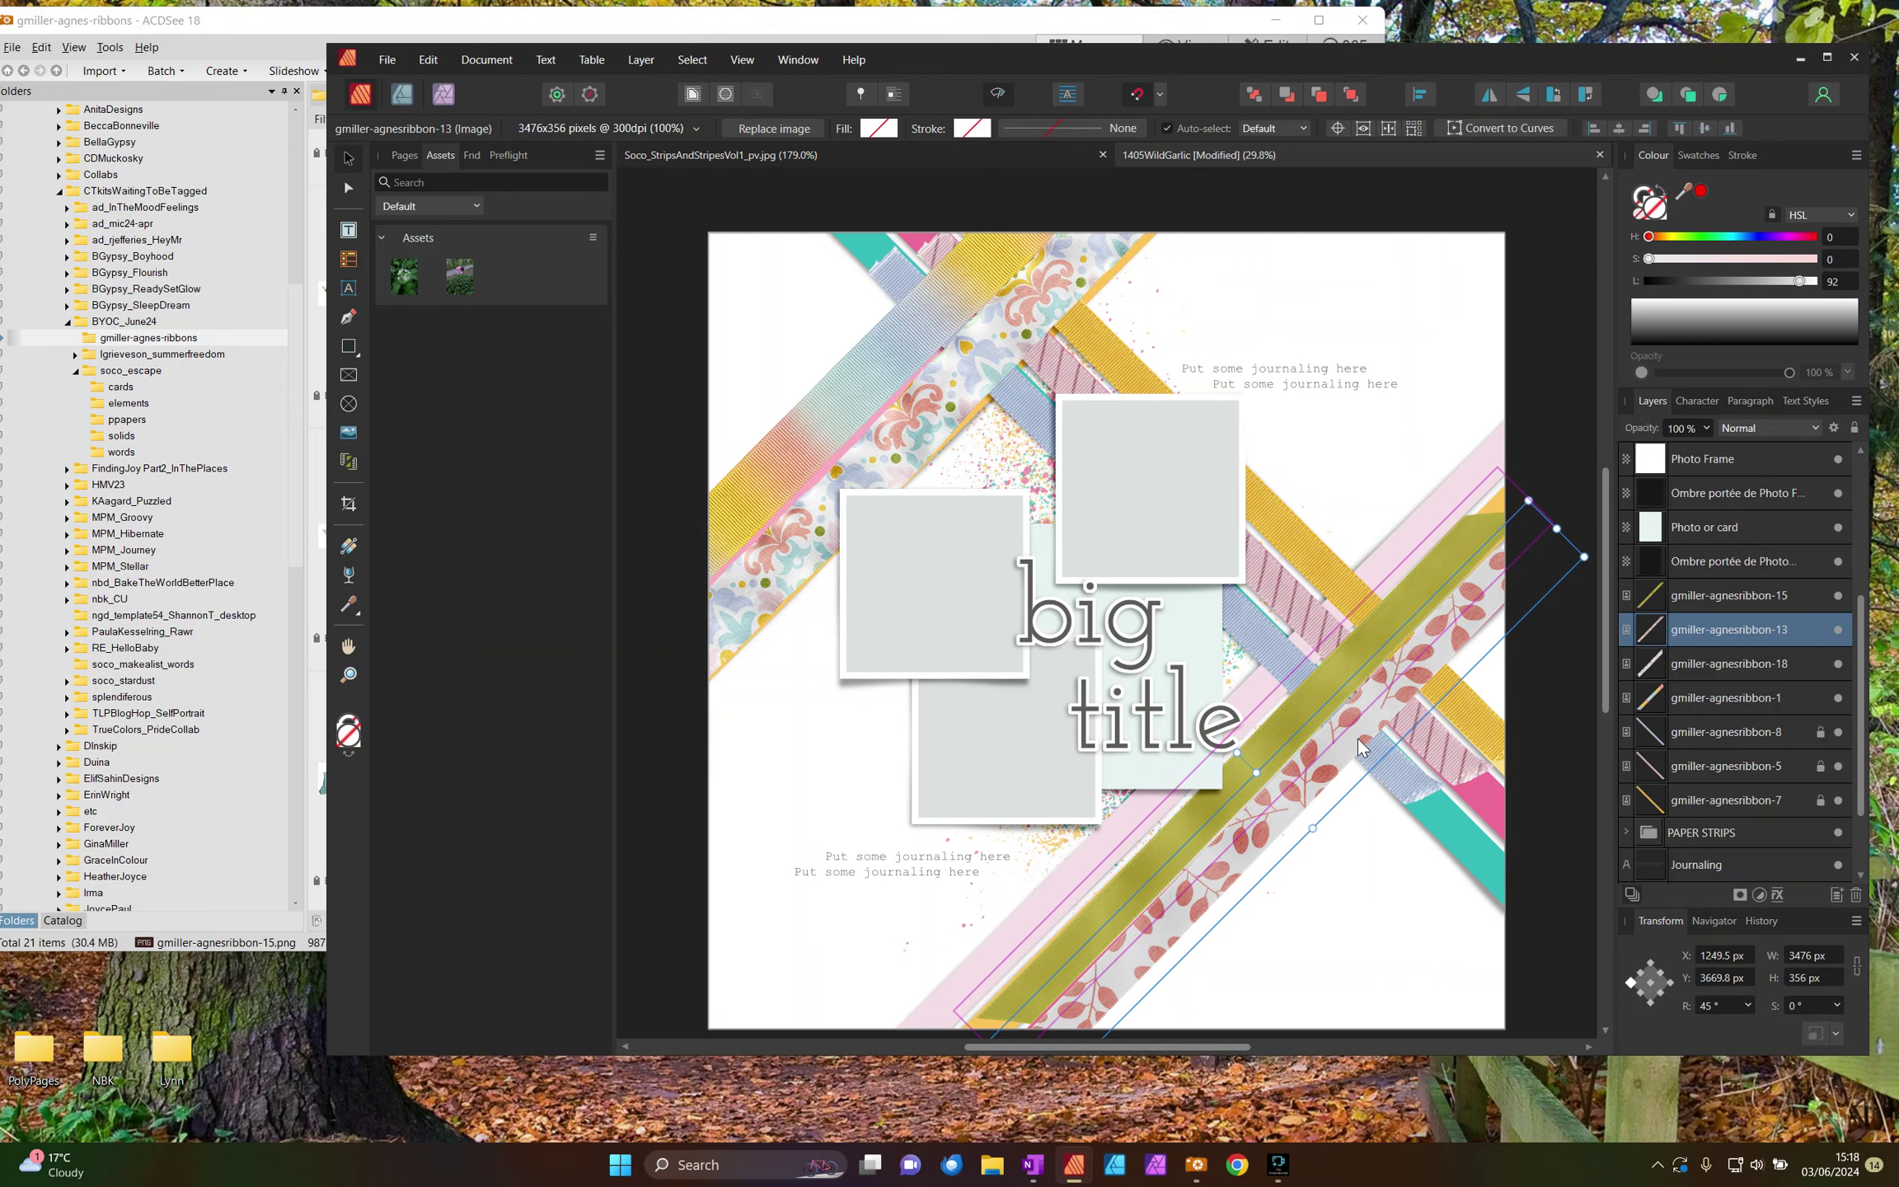
{"action": "left_click", "coordinate": [372, 25]}
{"action": "left_click_drag", "start_coordinate": [753, 491], "coordinate": [1411, 509]}
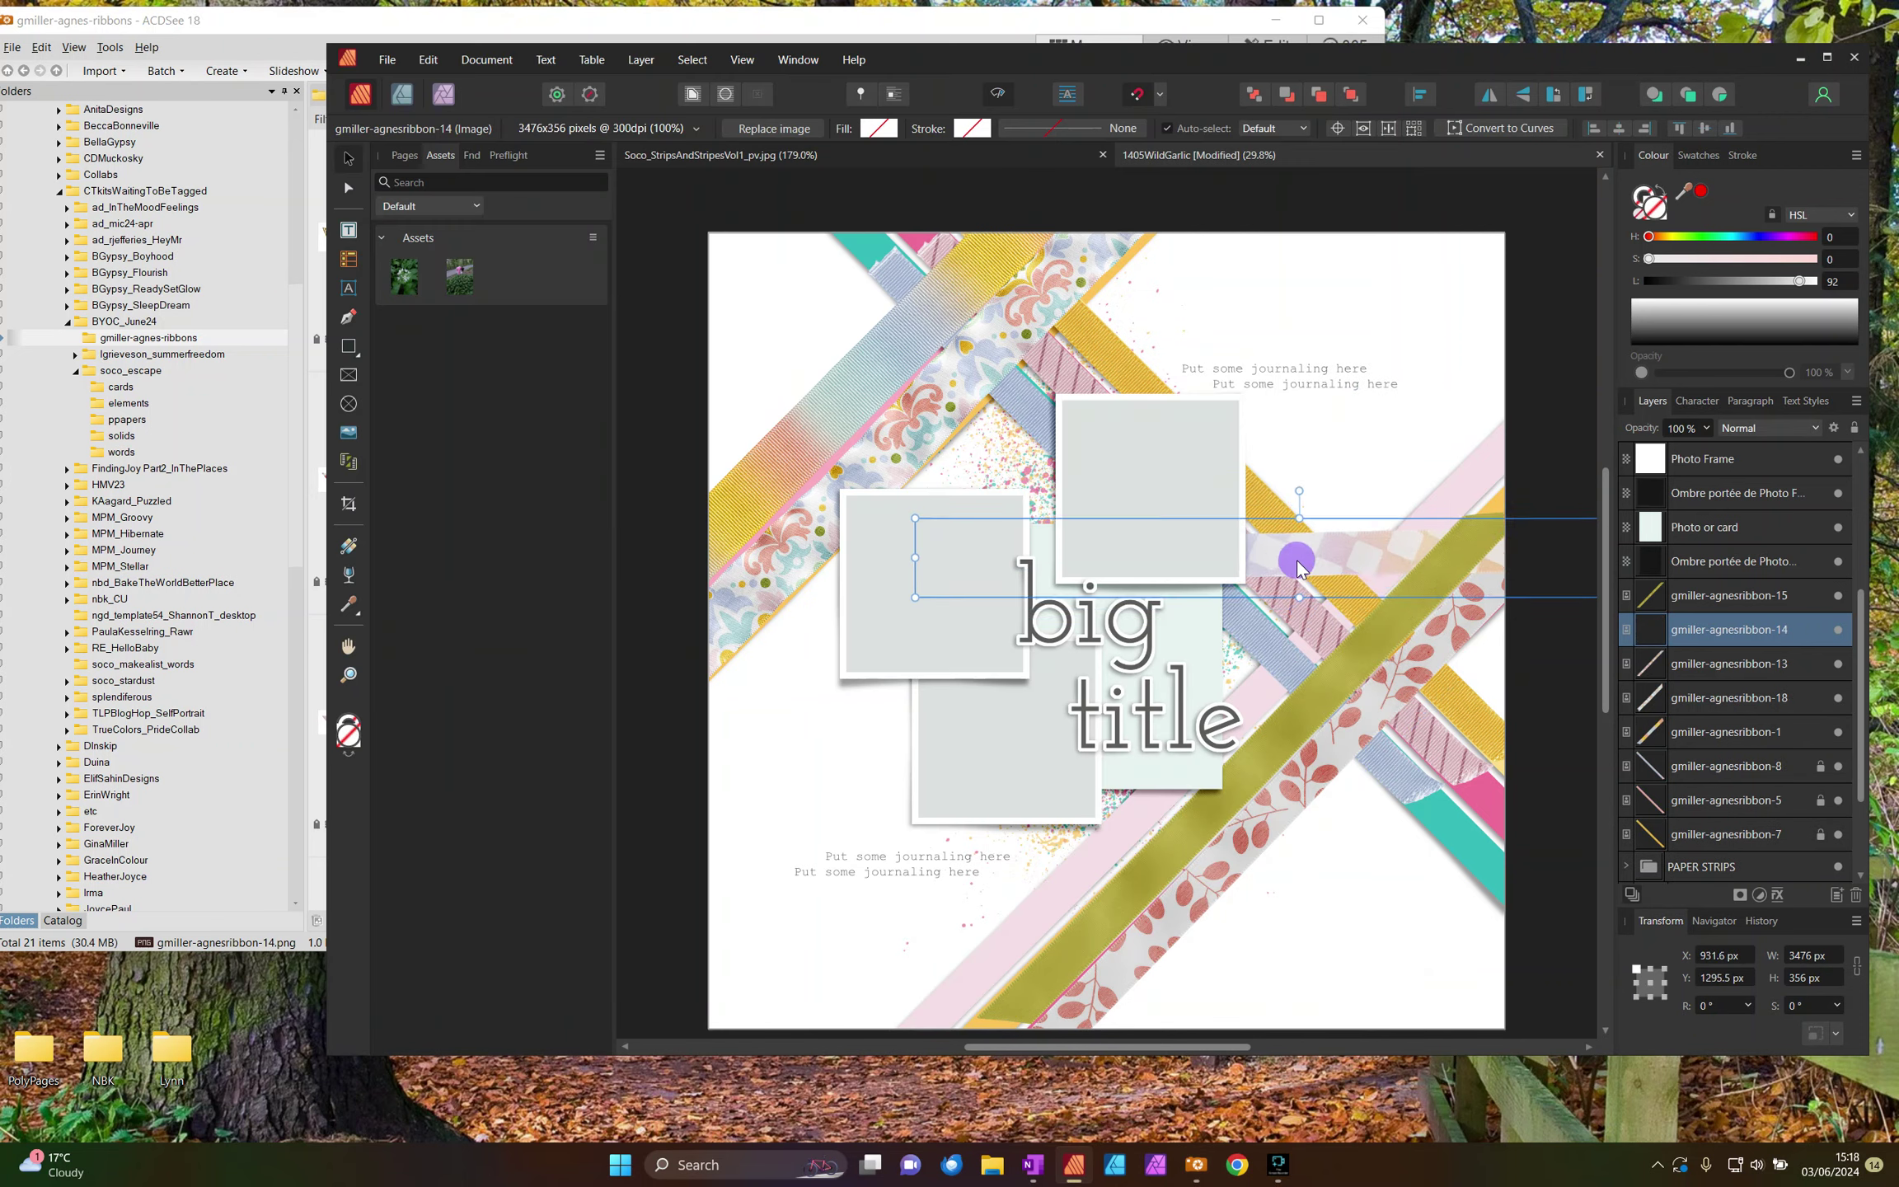
{"action": "left_click", "coordinate": [1726, 1005]}
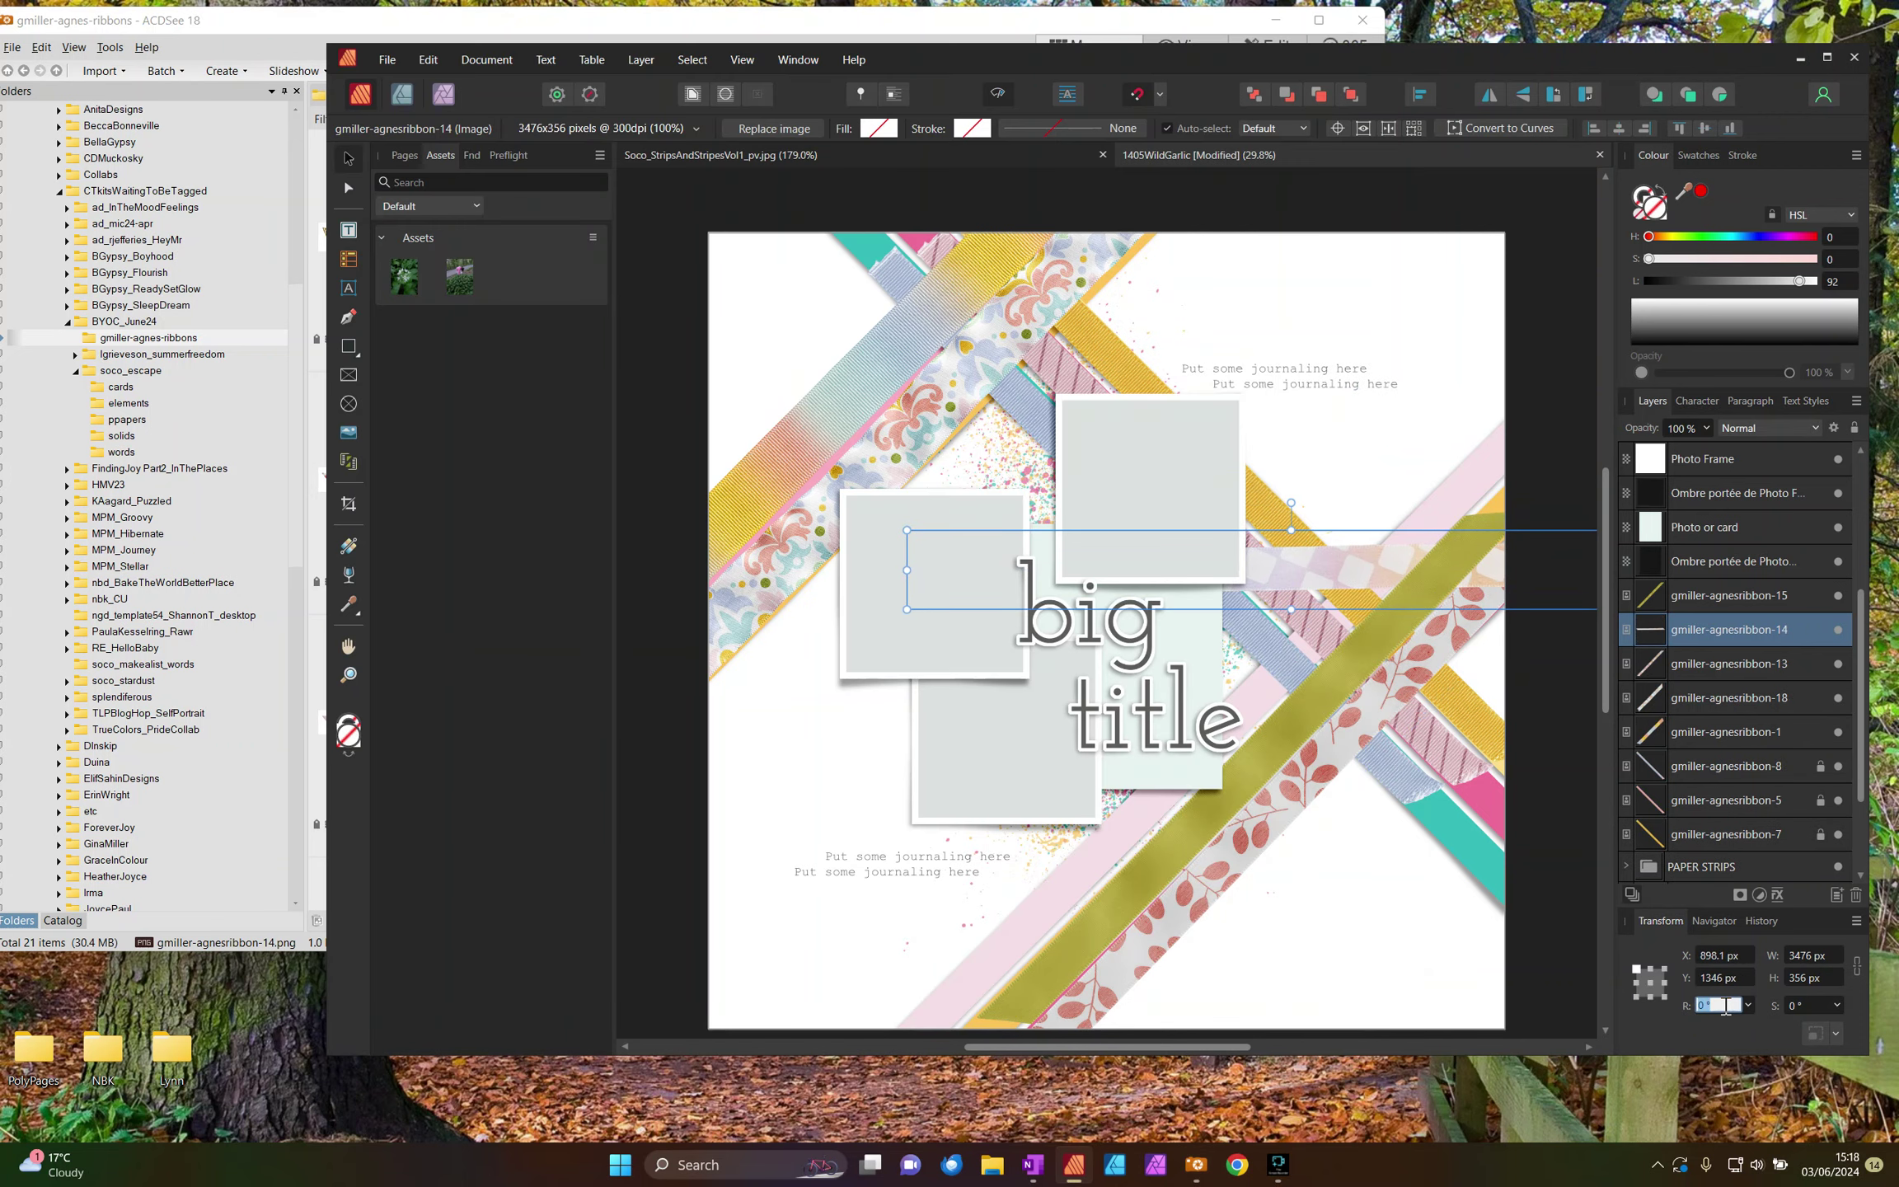
{"action": "key", "text": "Return"}
{"action": "left_click_drag", "start_coordinate": [1210, 310], "coordinate": [1209, 780]}
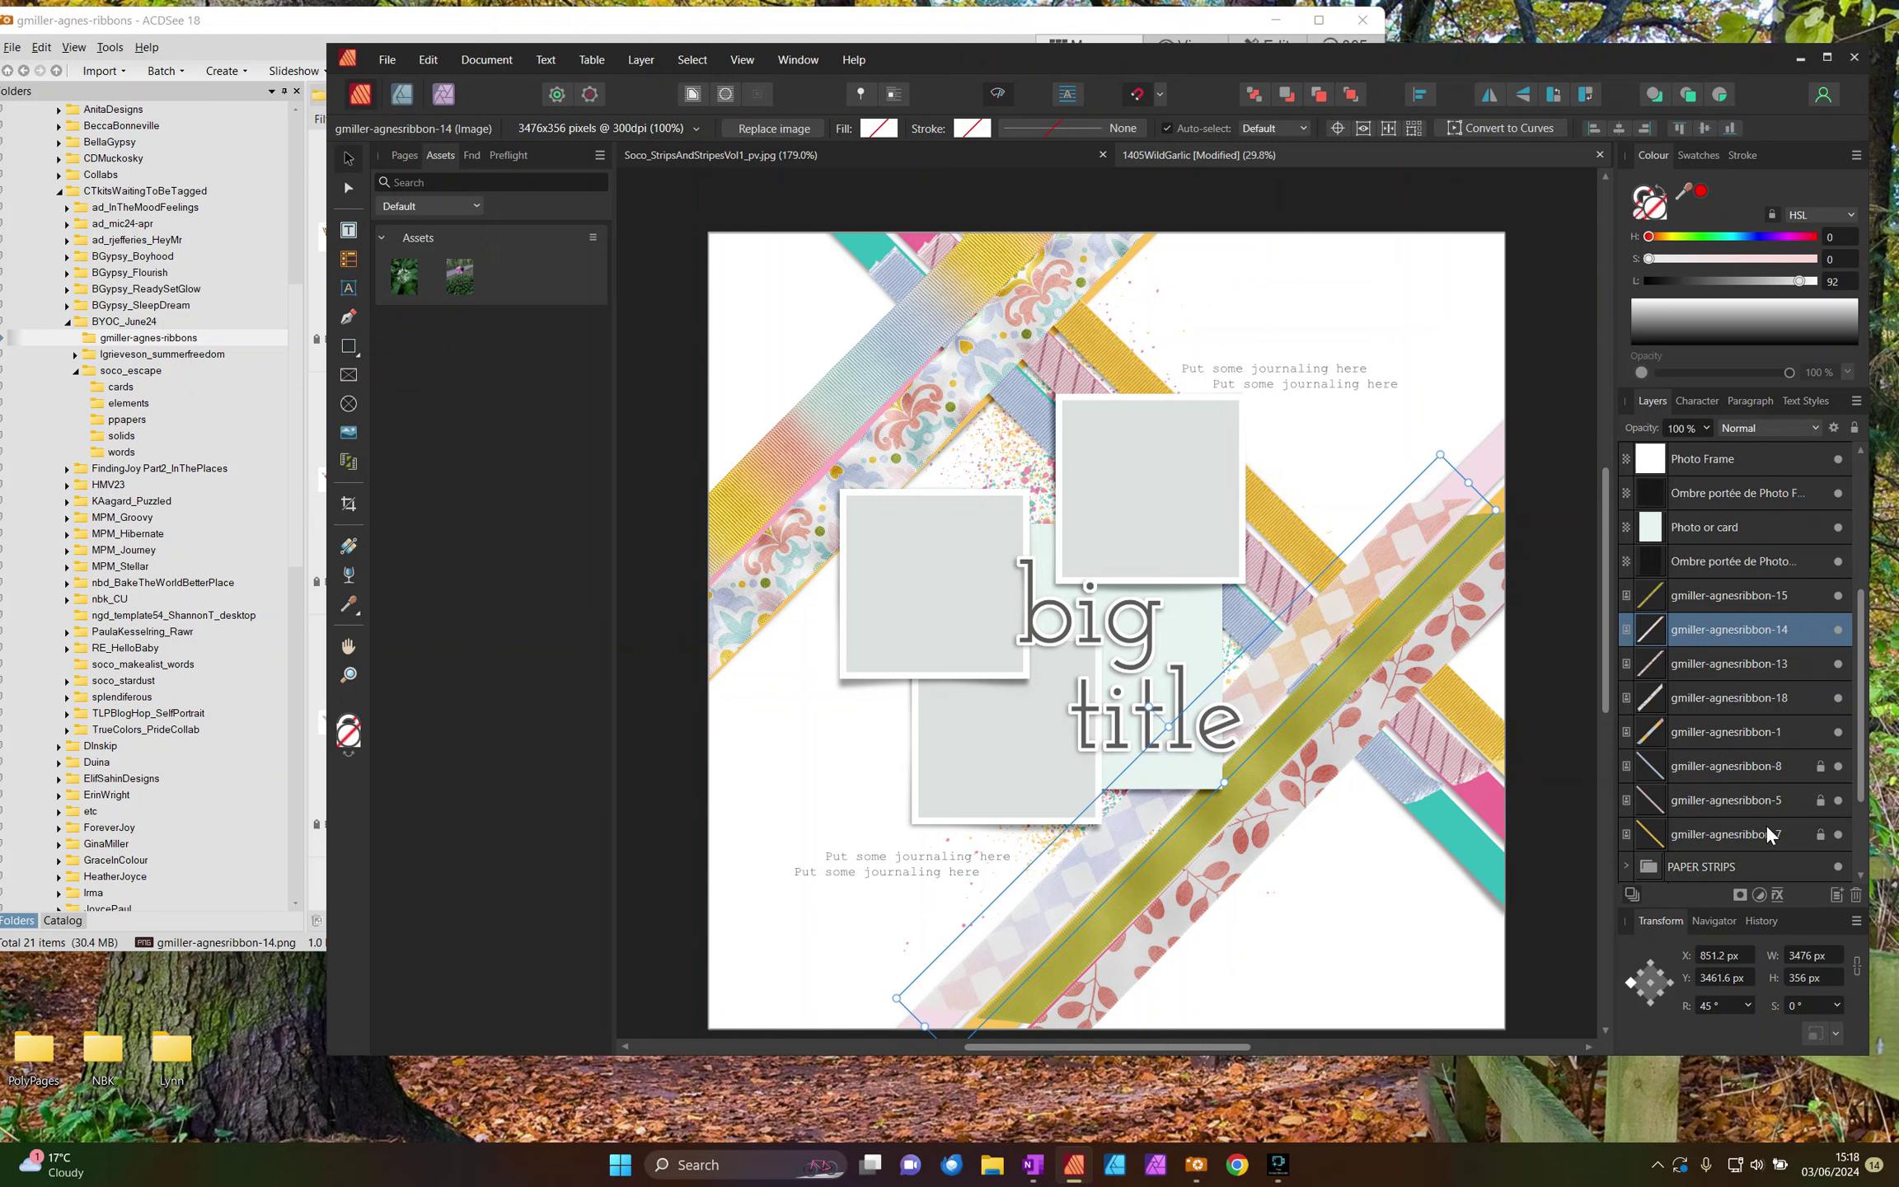
Step: Shift the olive ribbon further down-right, save the layout, and select the upper-left ribbon-18 for photo editing
{"action": "scroll", "coordinate": [1780, 803], "scroll_direction": "down", "scroll_amount": 2}
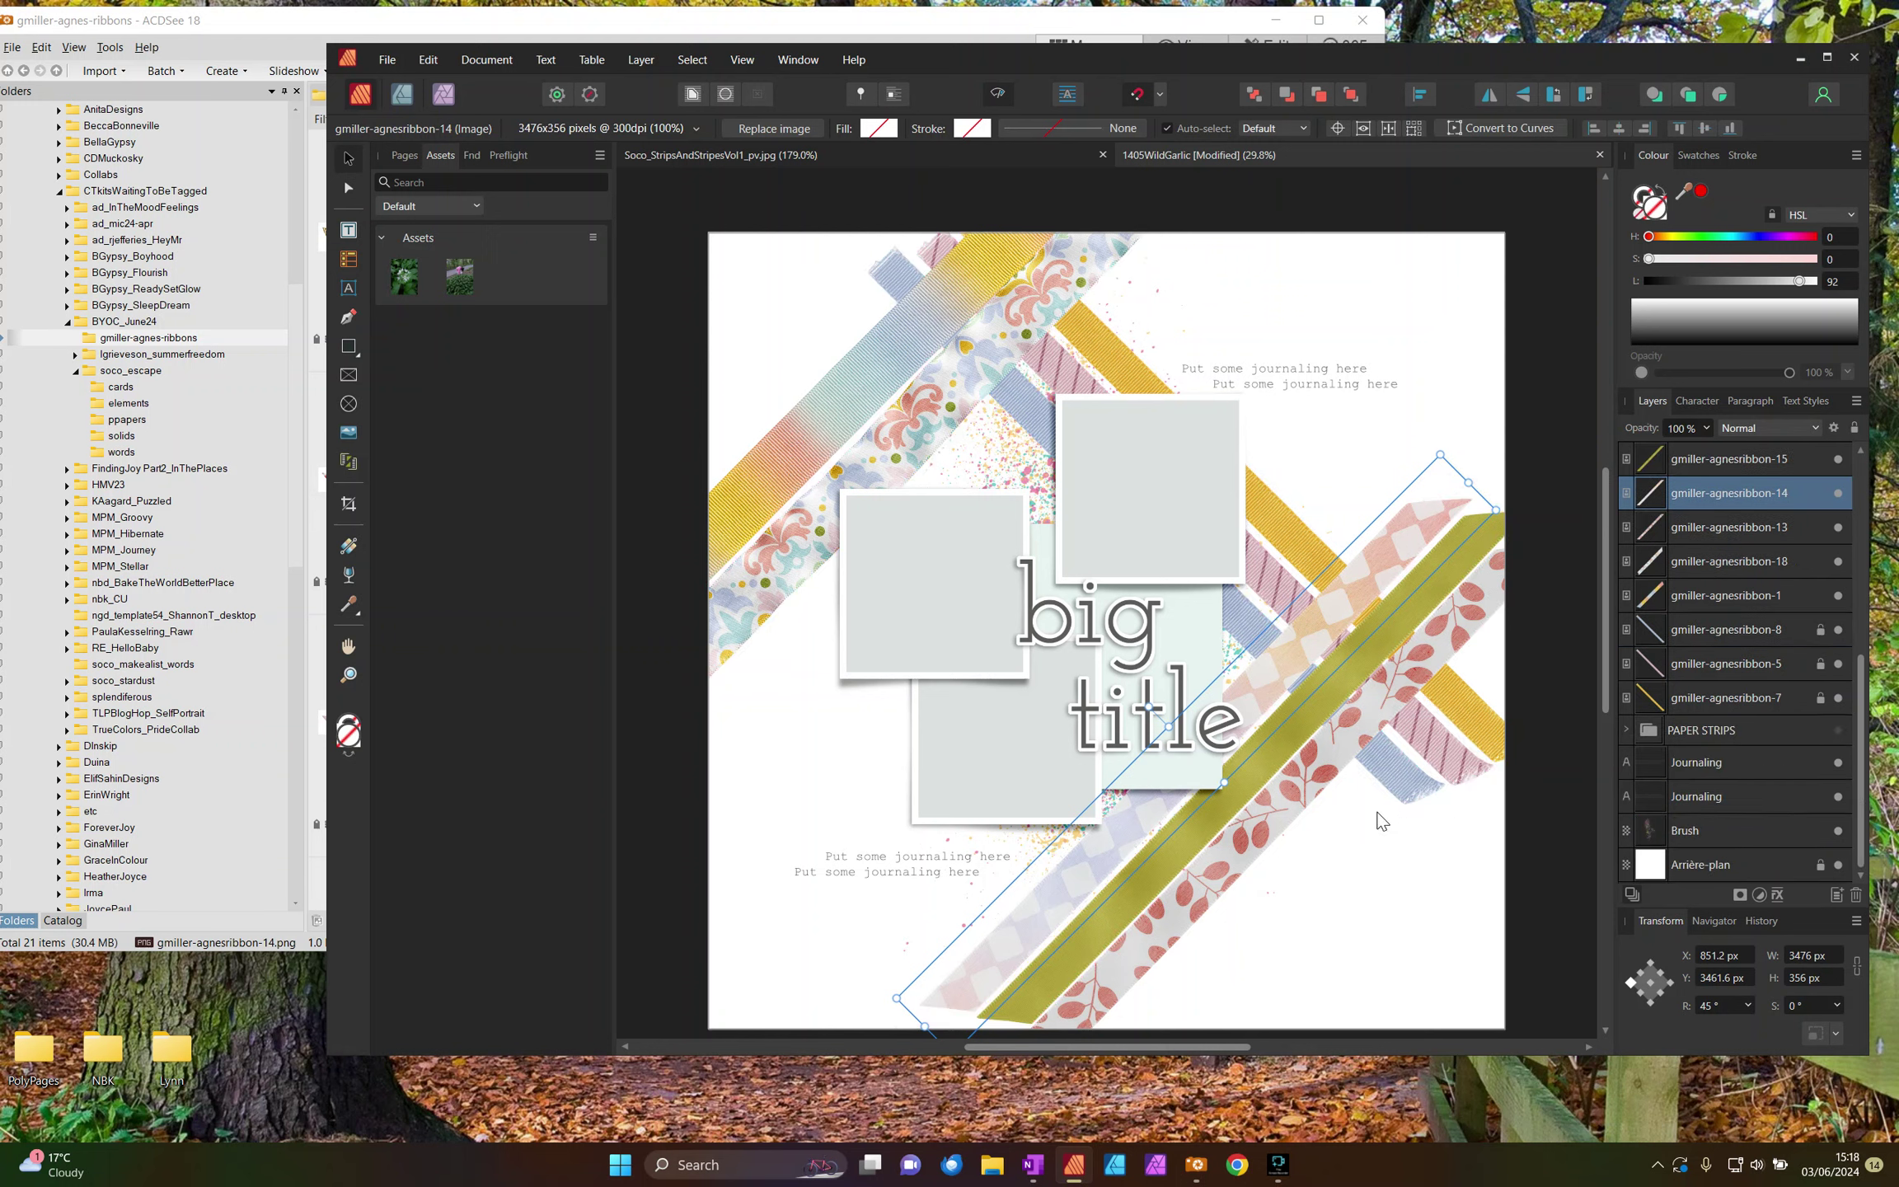
{"action": "left_click_drag", "start_coordinate": [1293, 780], "coordinate": [1327, 754]}
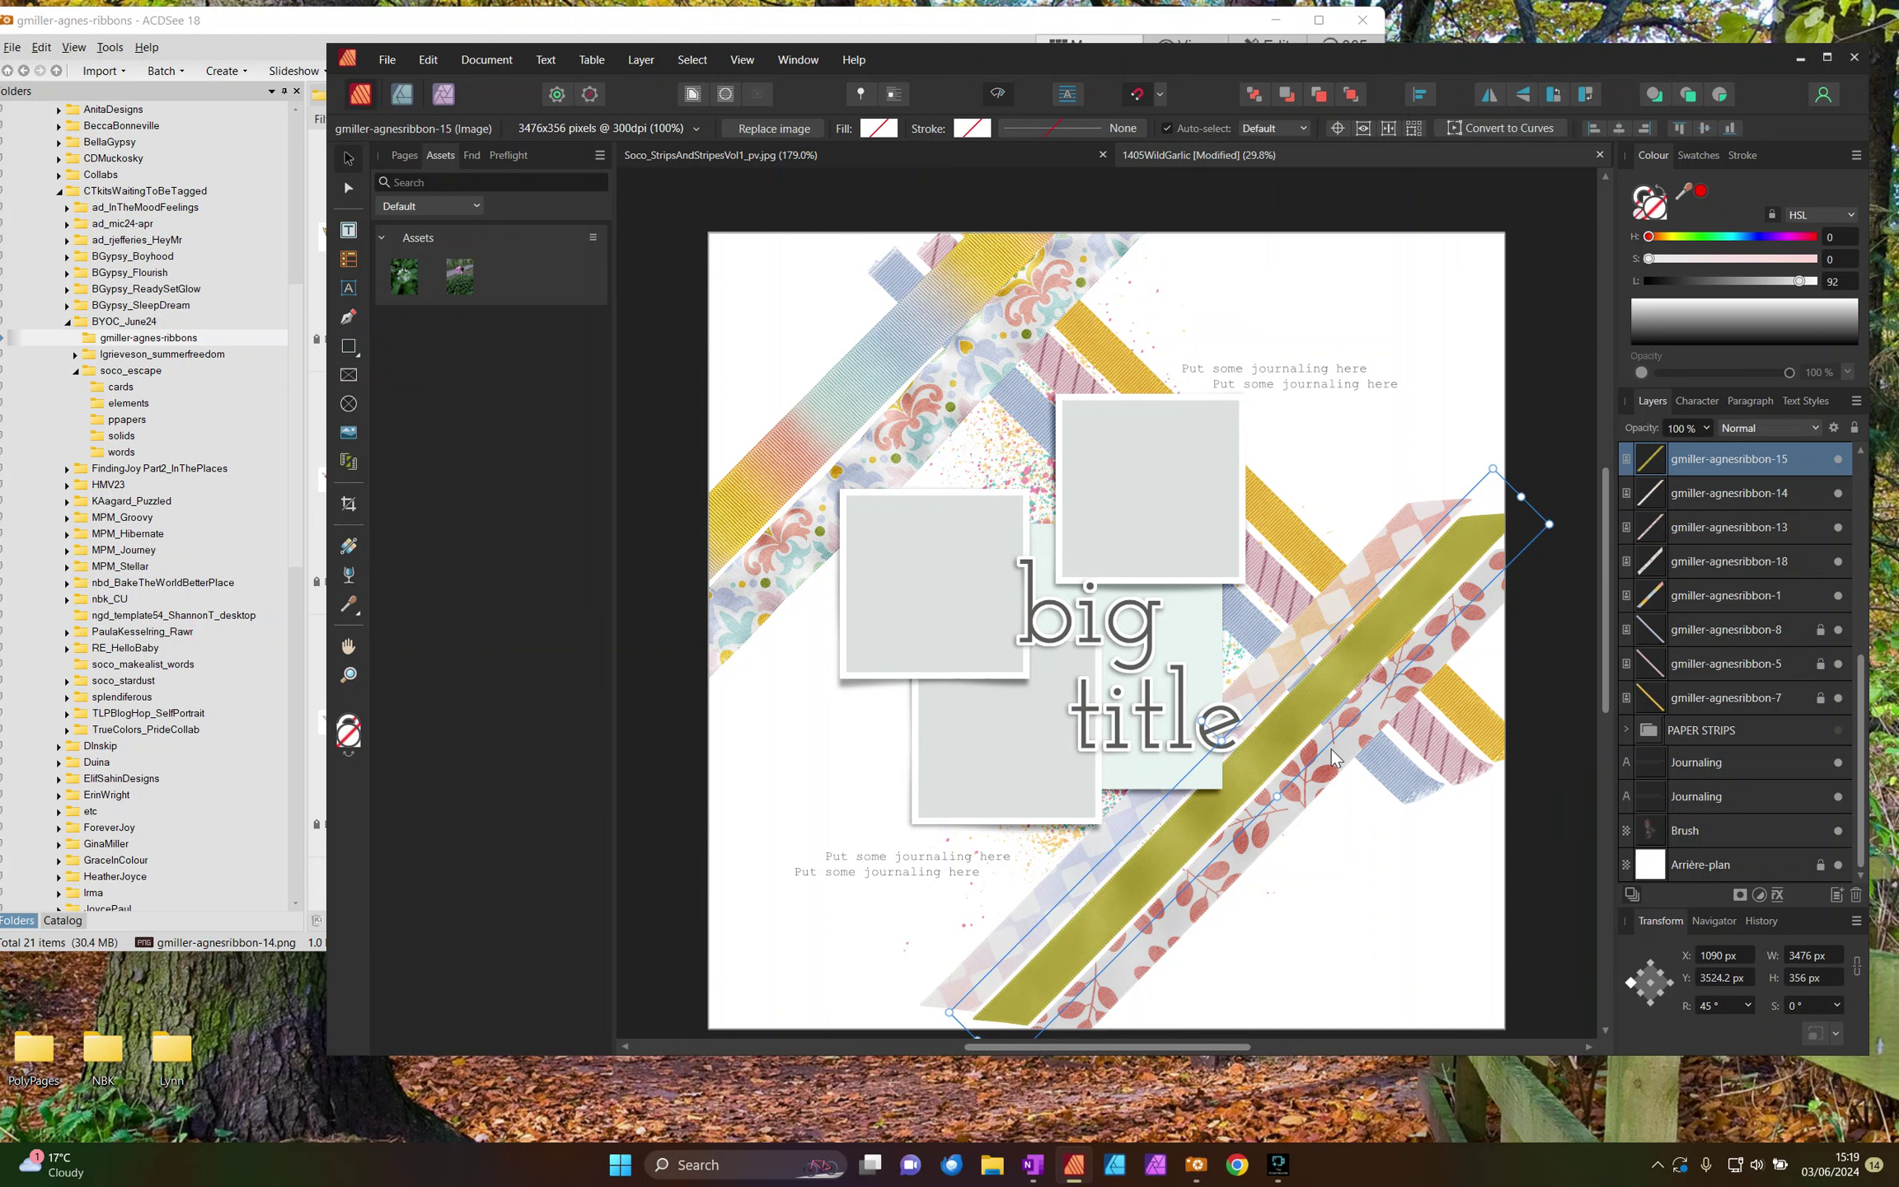
{"action": "left_click", "coordinate": [1294, 201]}
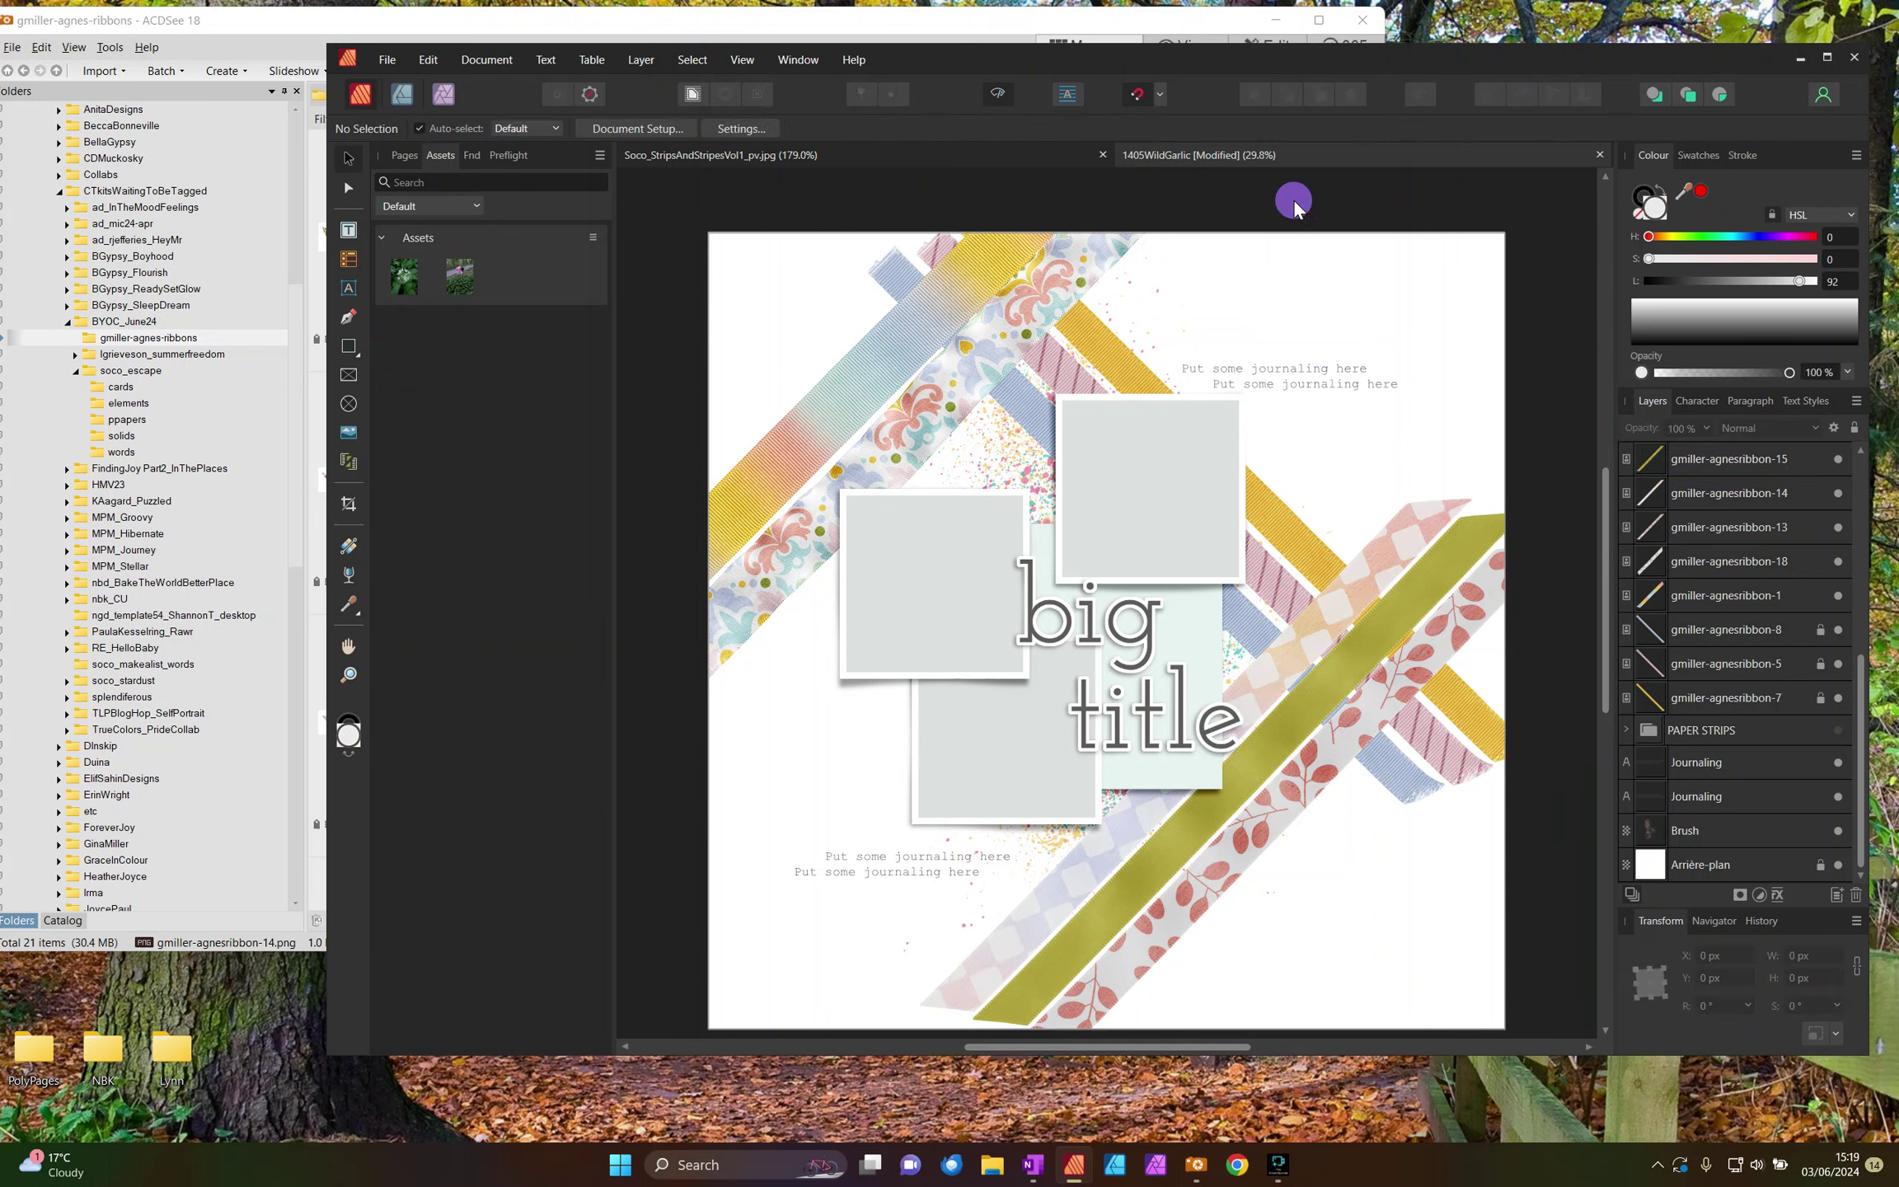
{"action": "key", "text": "ctrl+s"}
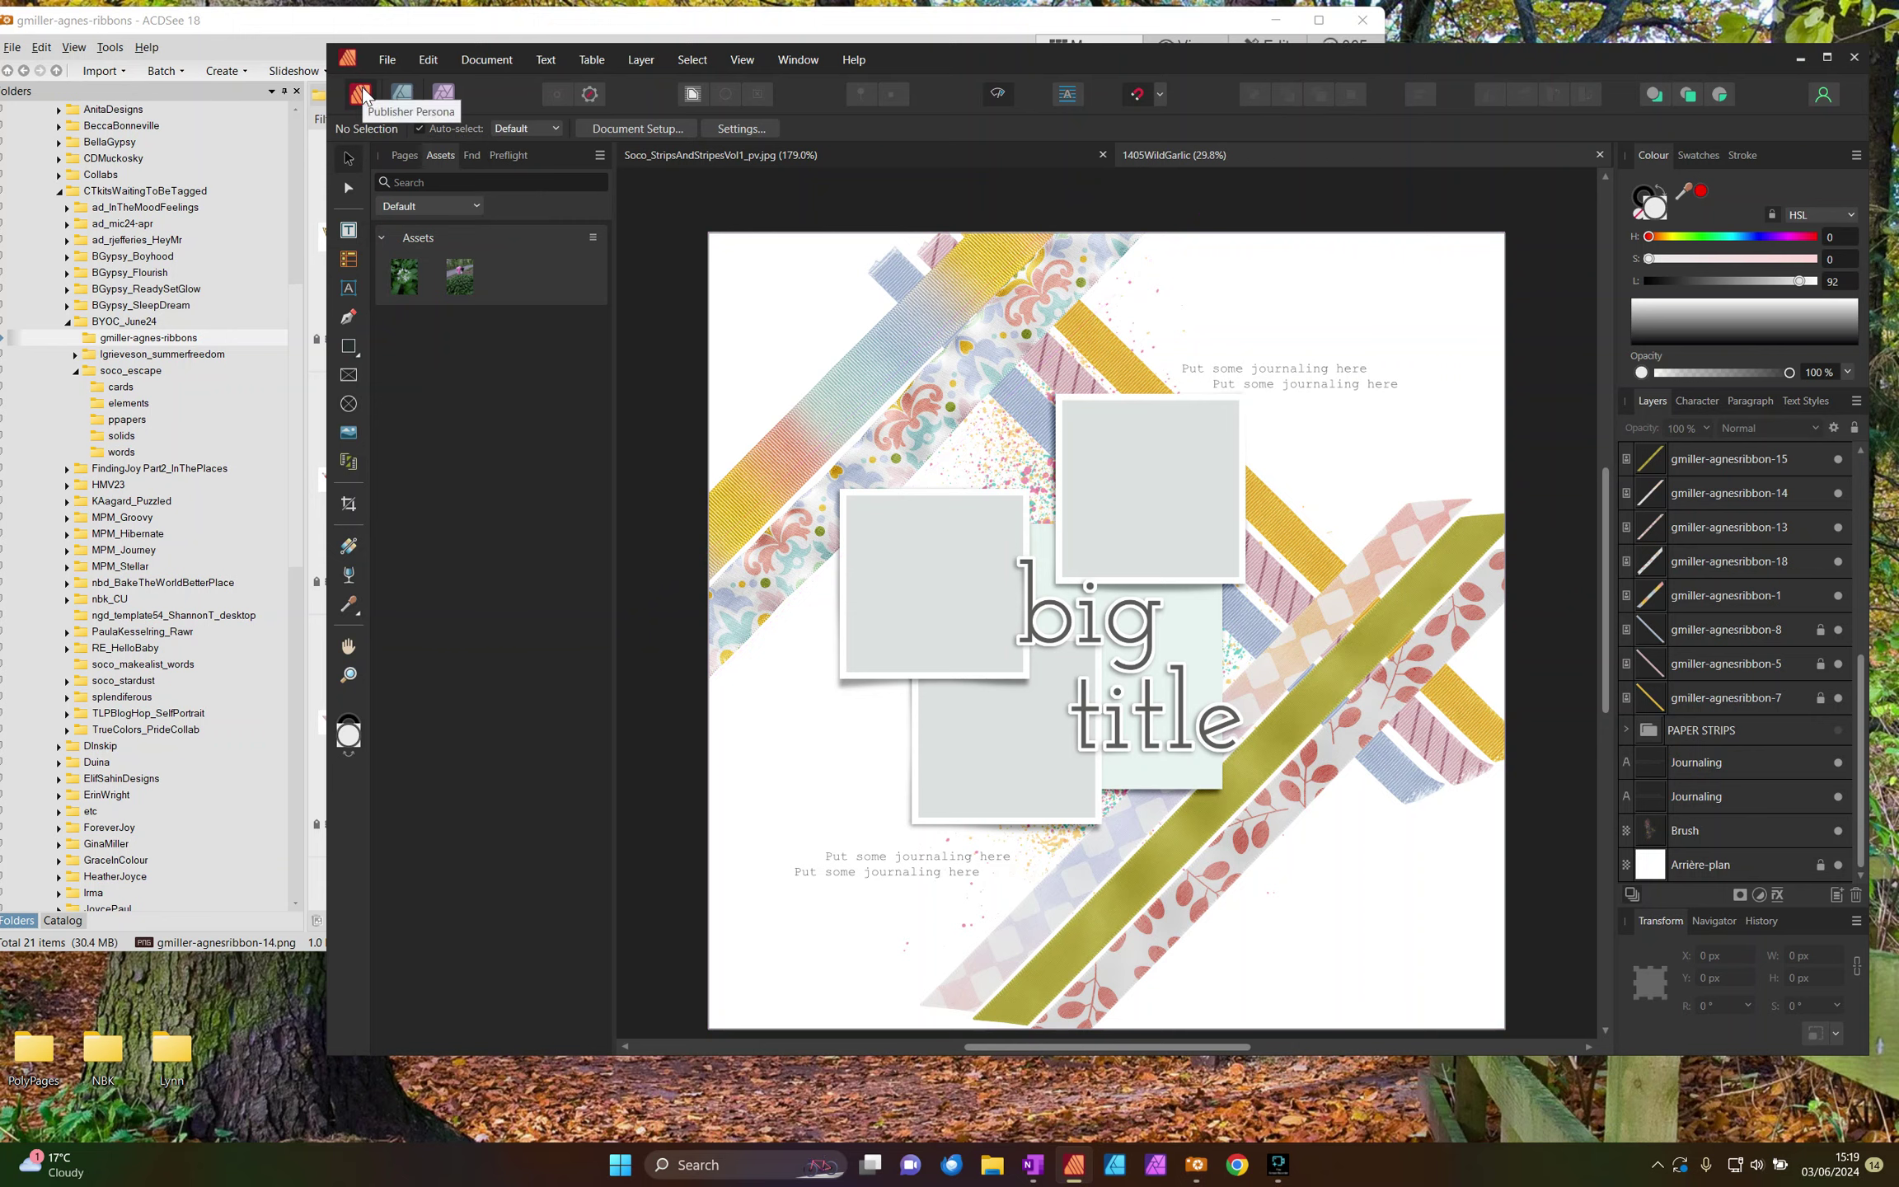
{"action": "left_click", "coordinate": [952, 333]}
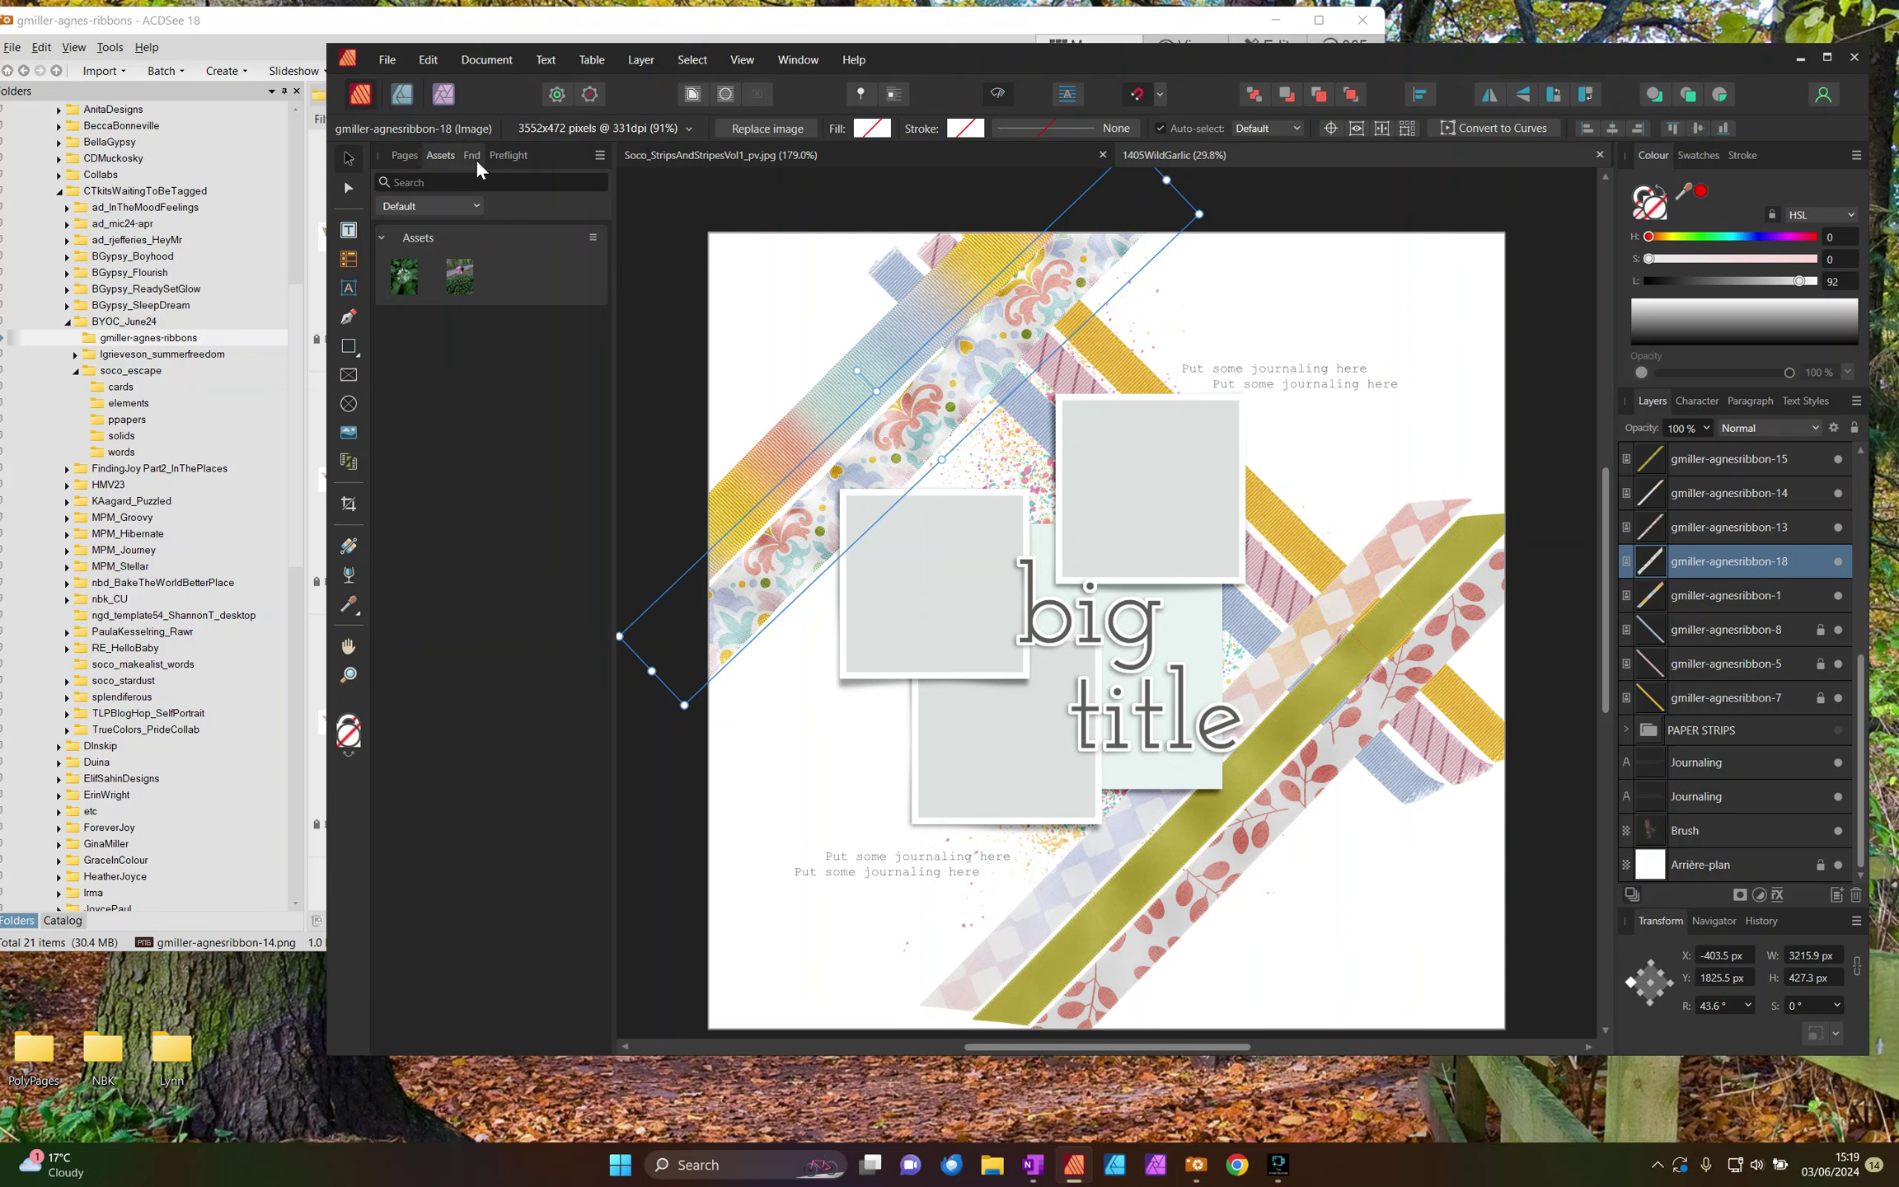
{"action": "left_click", "coordinate": [445, 97]}
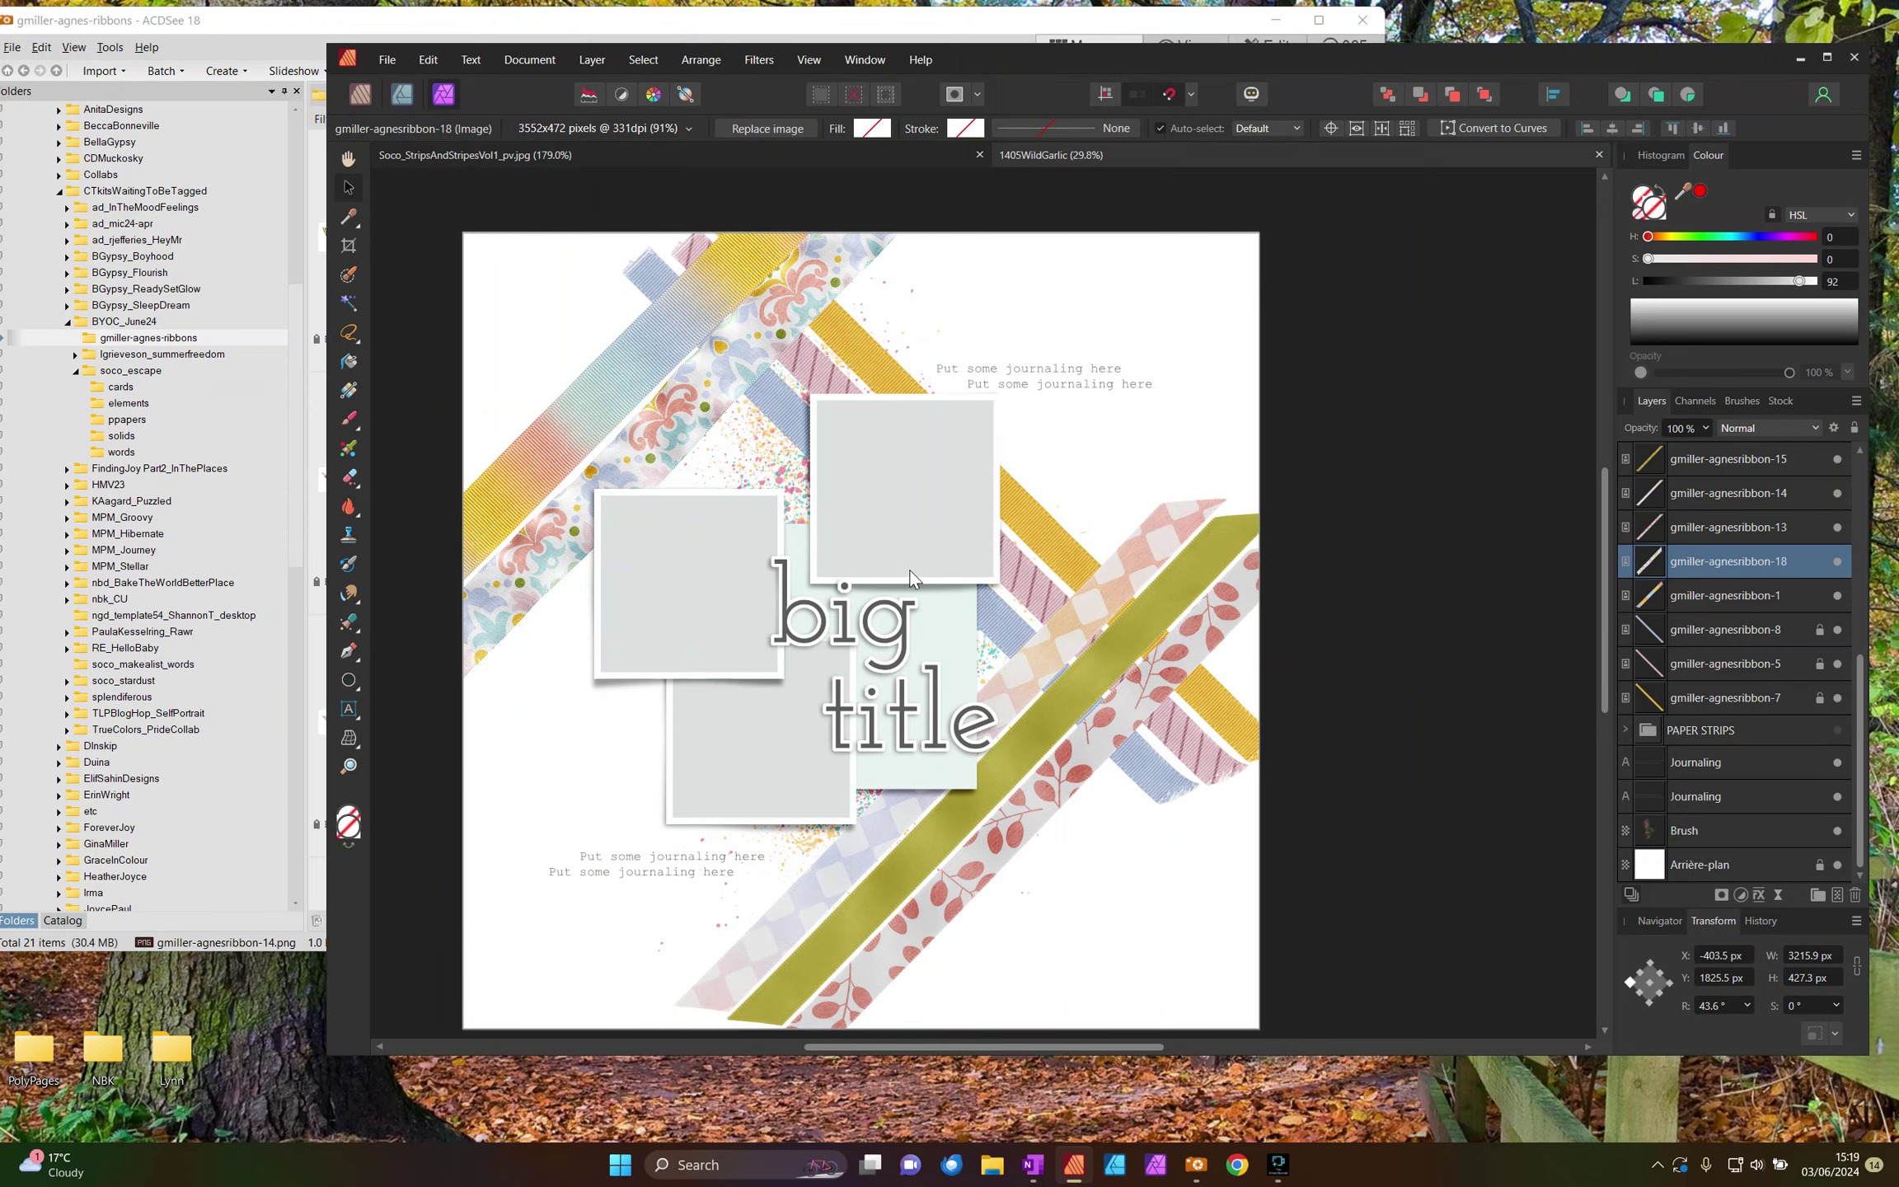
Step: Maximise the Publisher window, reframe the view, and select the yellow ribbon
{"action": "scroll", "coordinate": [910, 579], "scroll_direction": "up", "scroll_amount": 3}
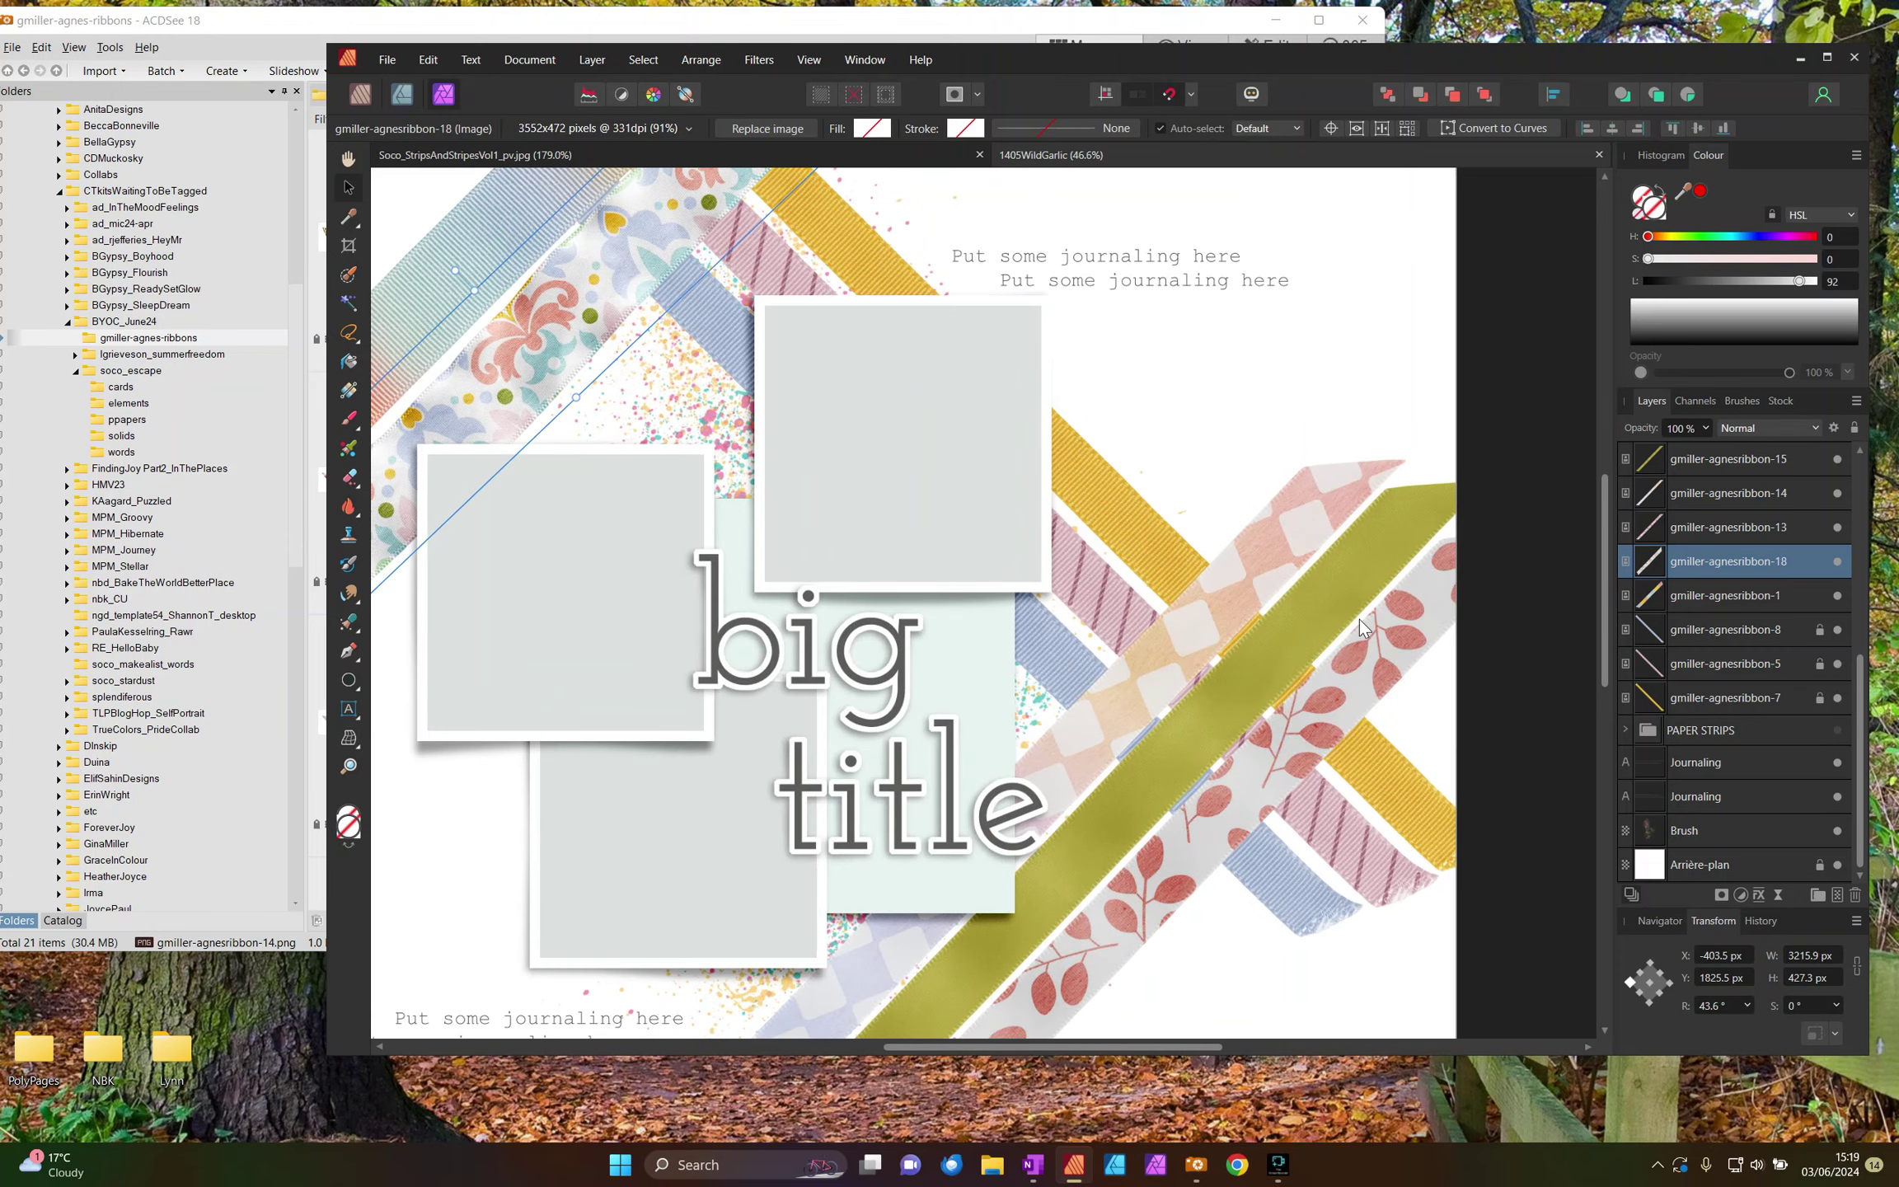
{"action": "left_click", "coordinate": [1826, 56]}
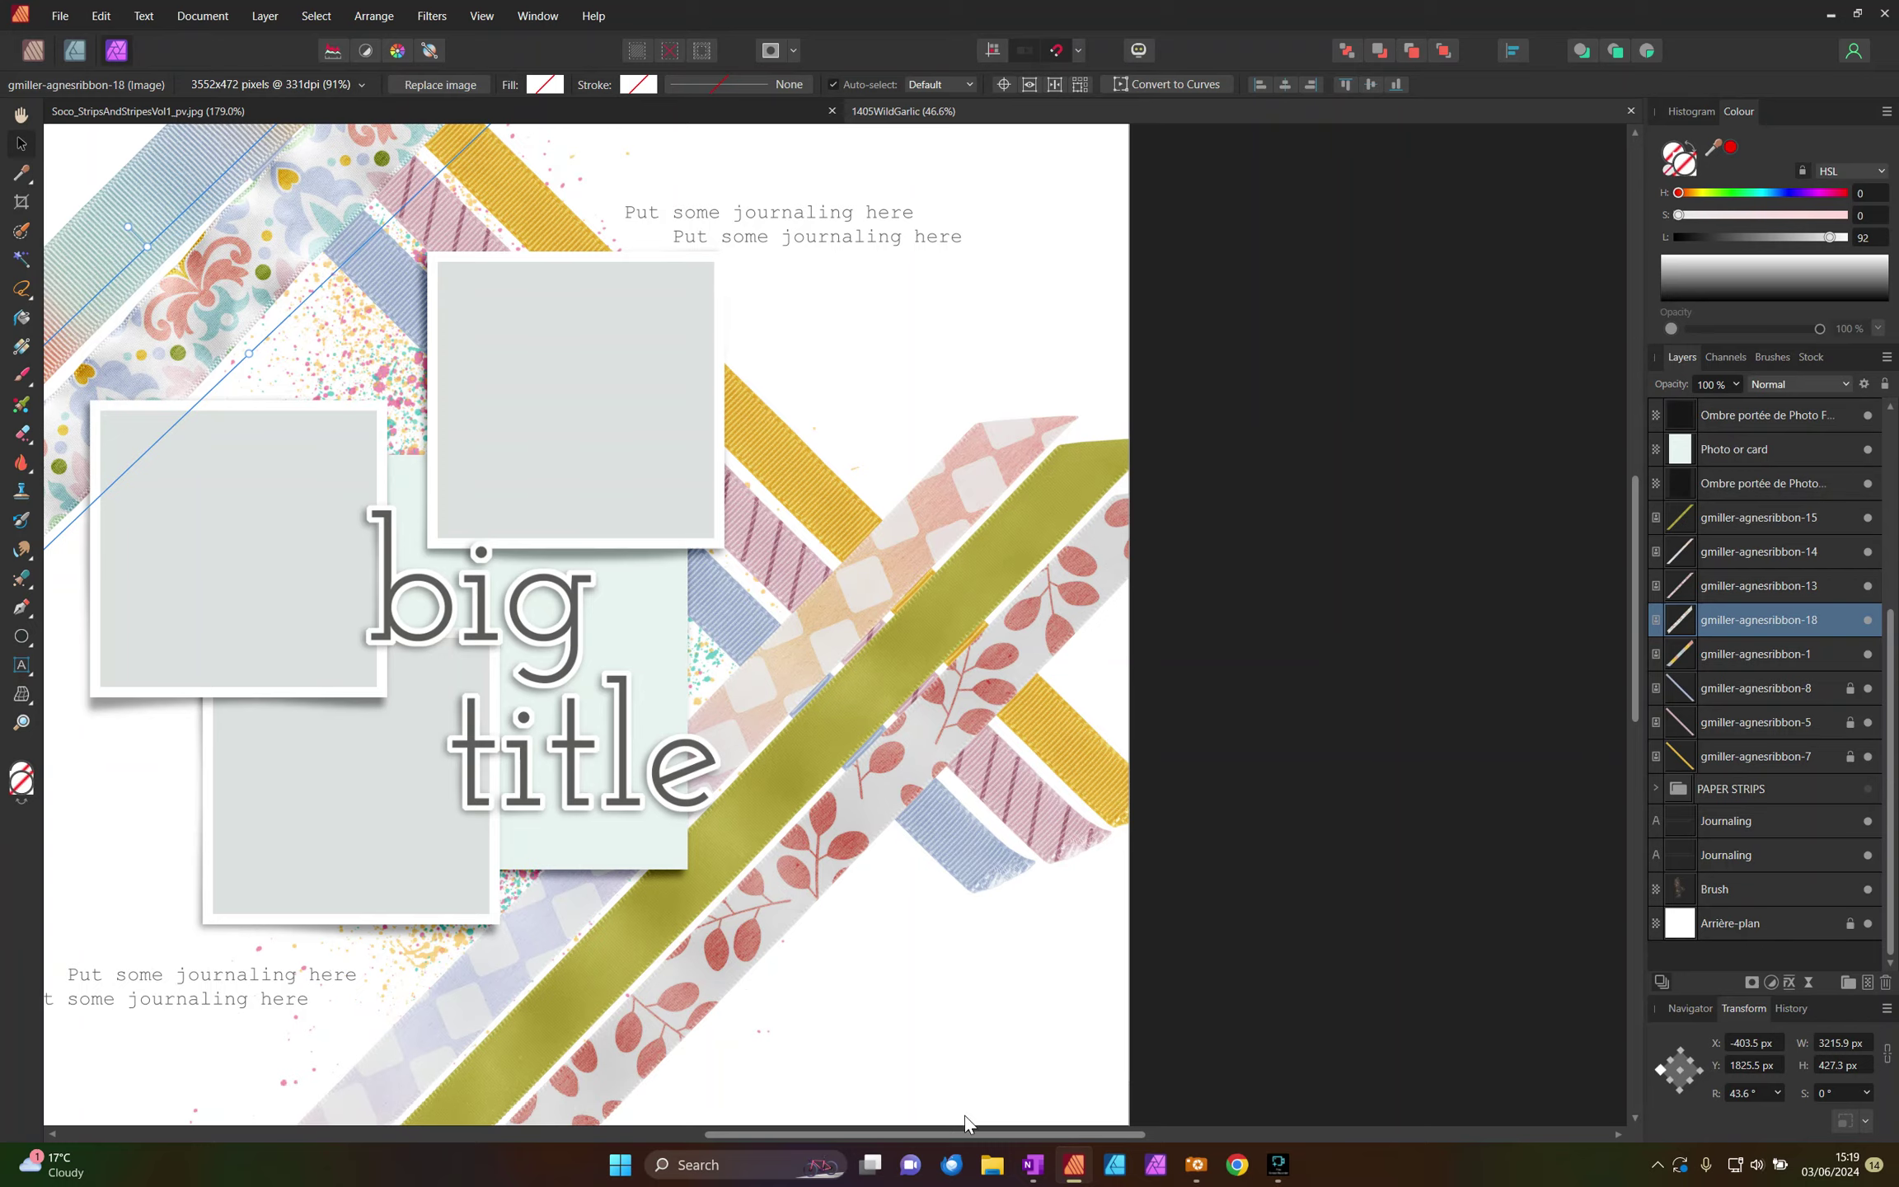
{"action": "left_click_drag", "start_coordinate": [941, 1135], "coordinate": [853, 1112]}
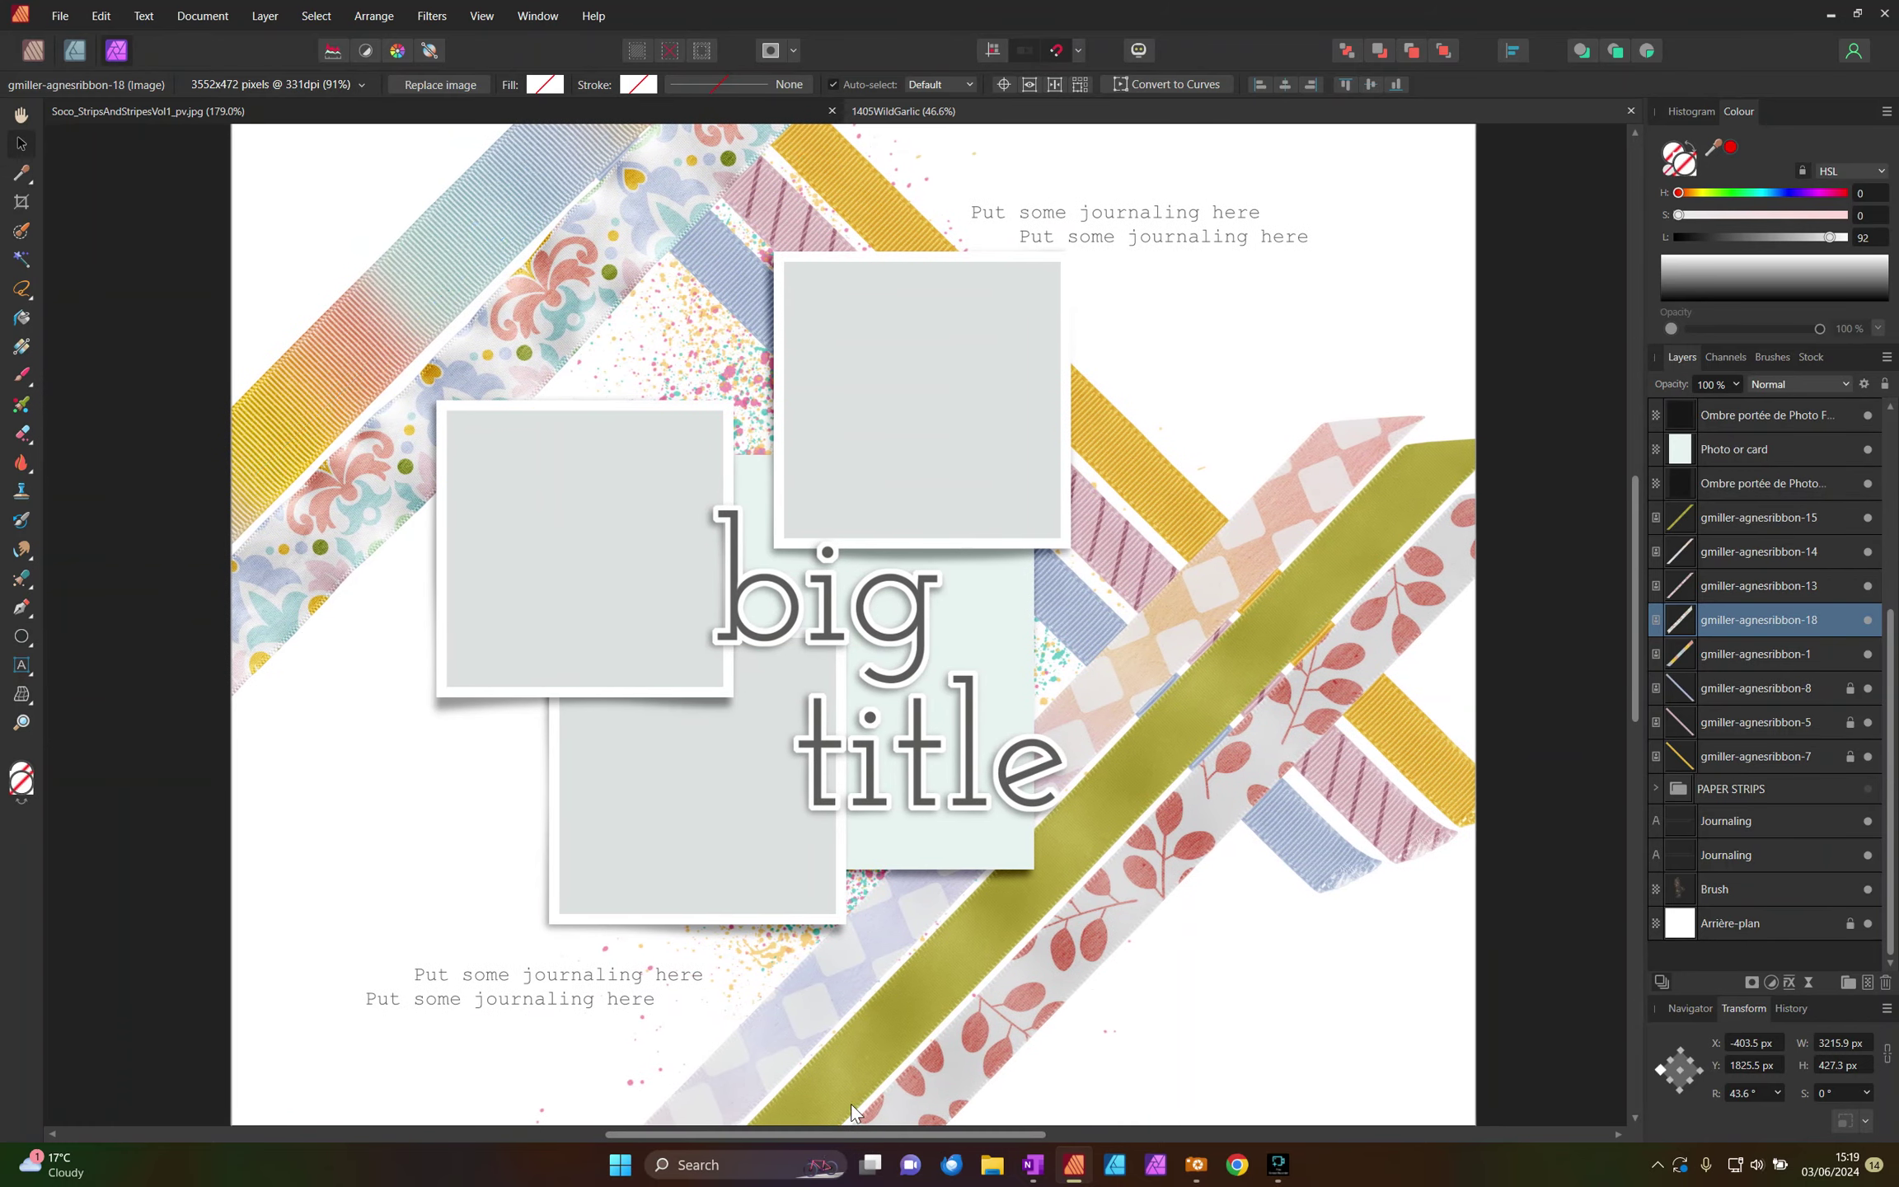
{"action": "scroll", "coordinate": [927, 961], "scroll_direction": "up", "scroll_amount": 1}
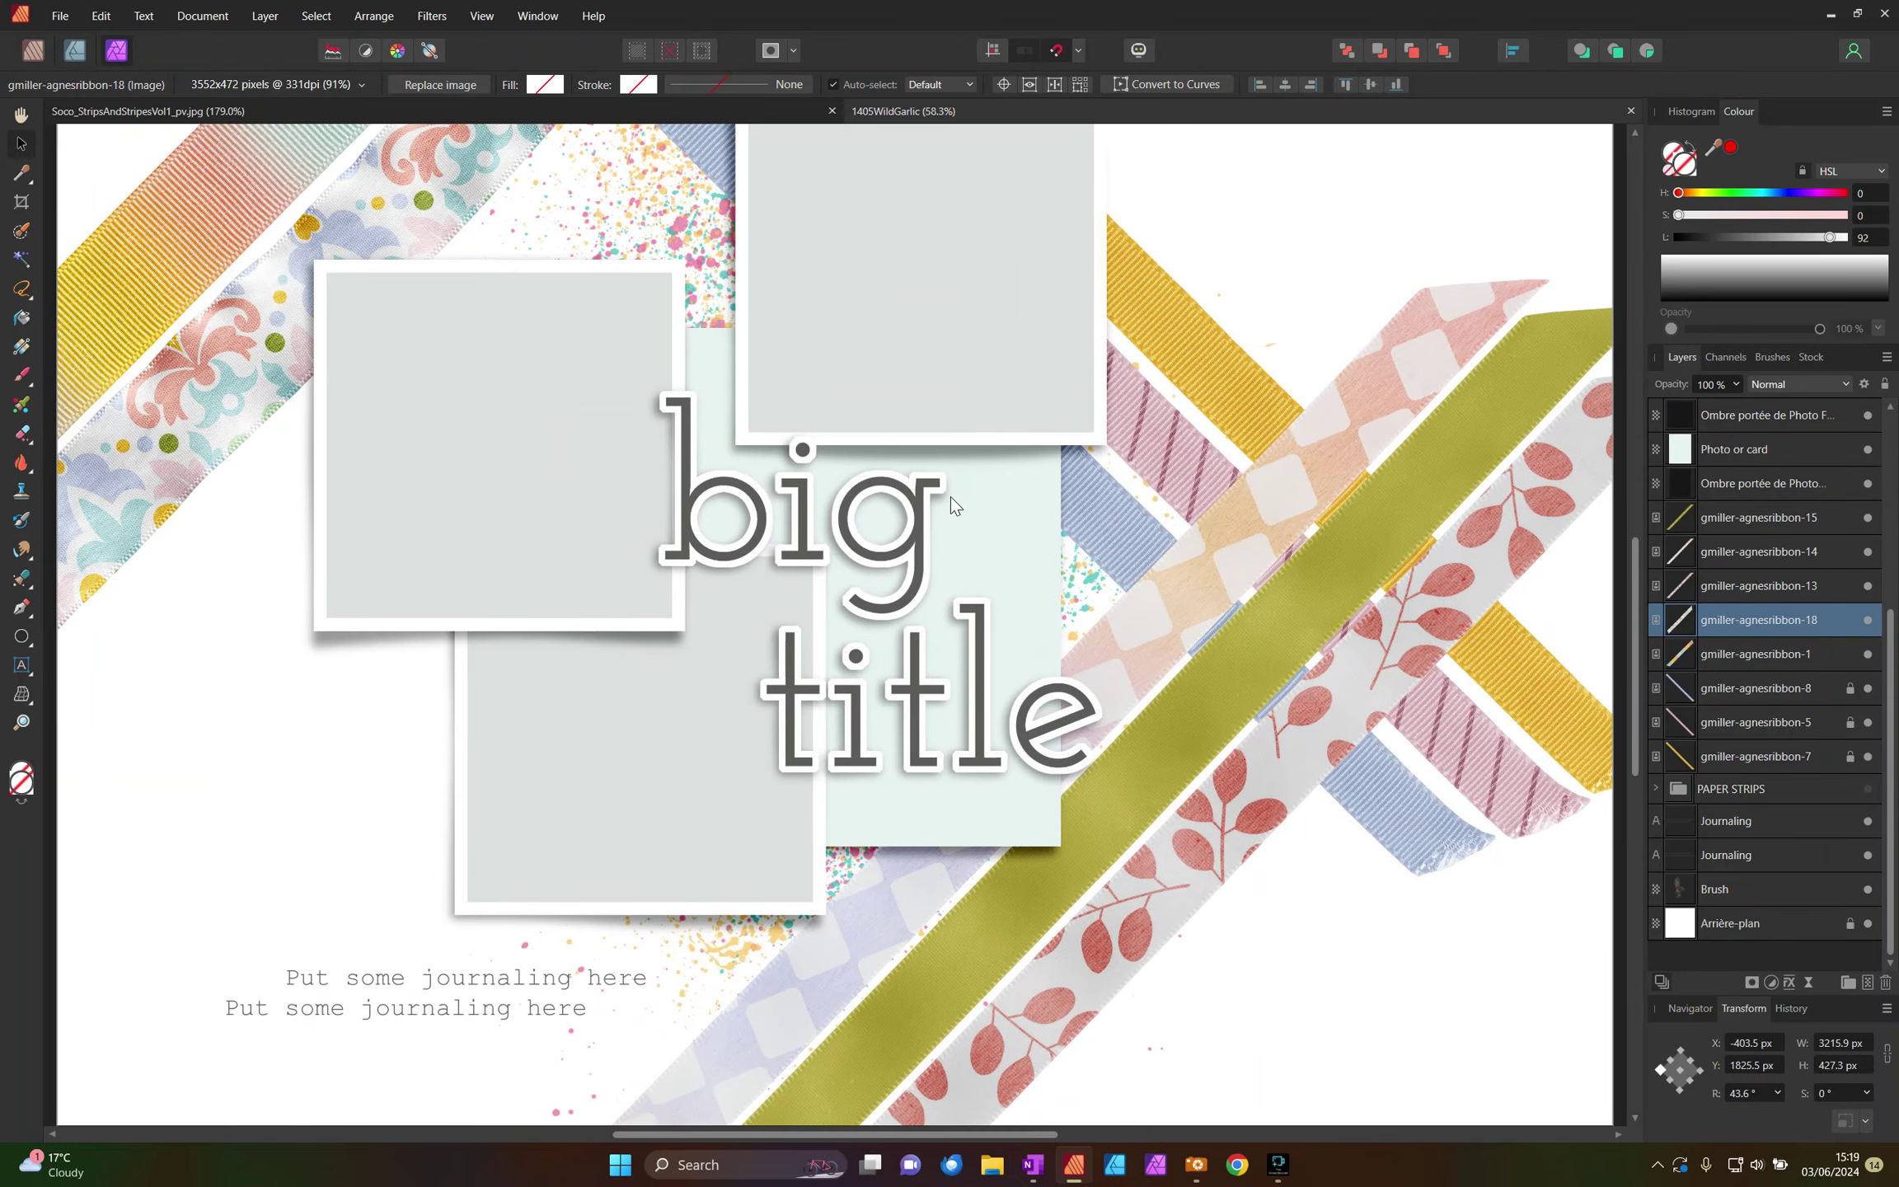
{"action": "scroll", "coordinate": [951, 495], "scroll_direction": "down", "scroll_amount": 1}
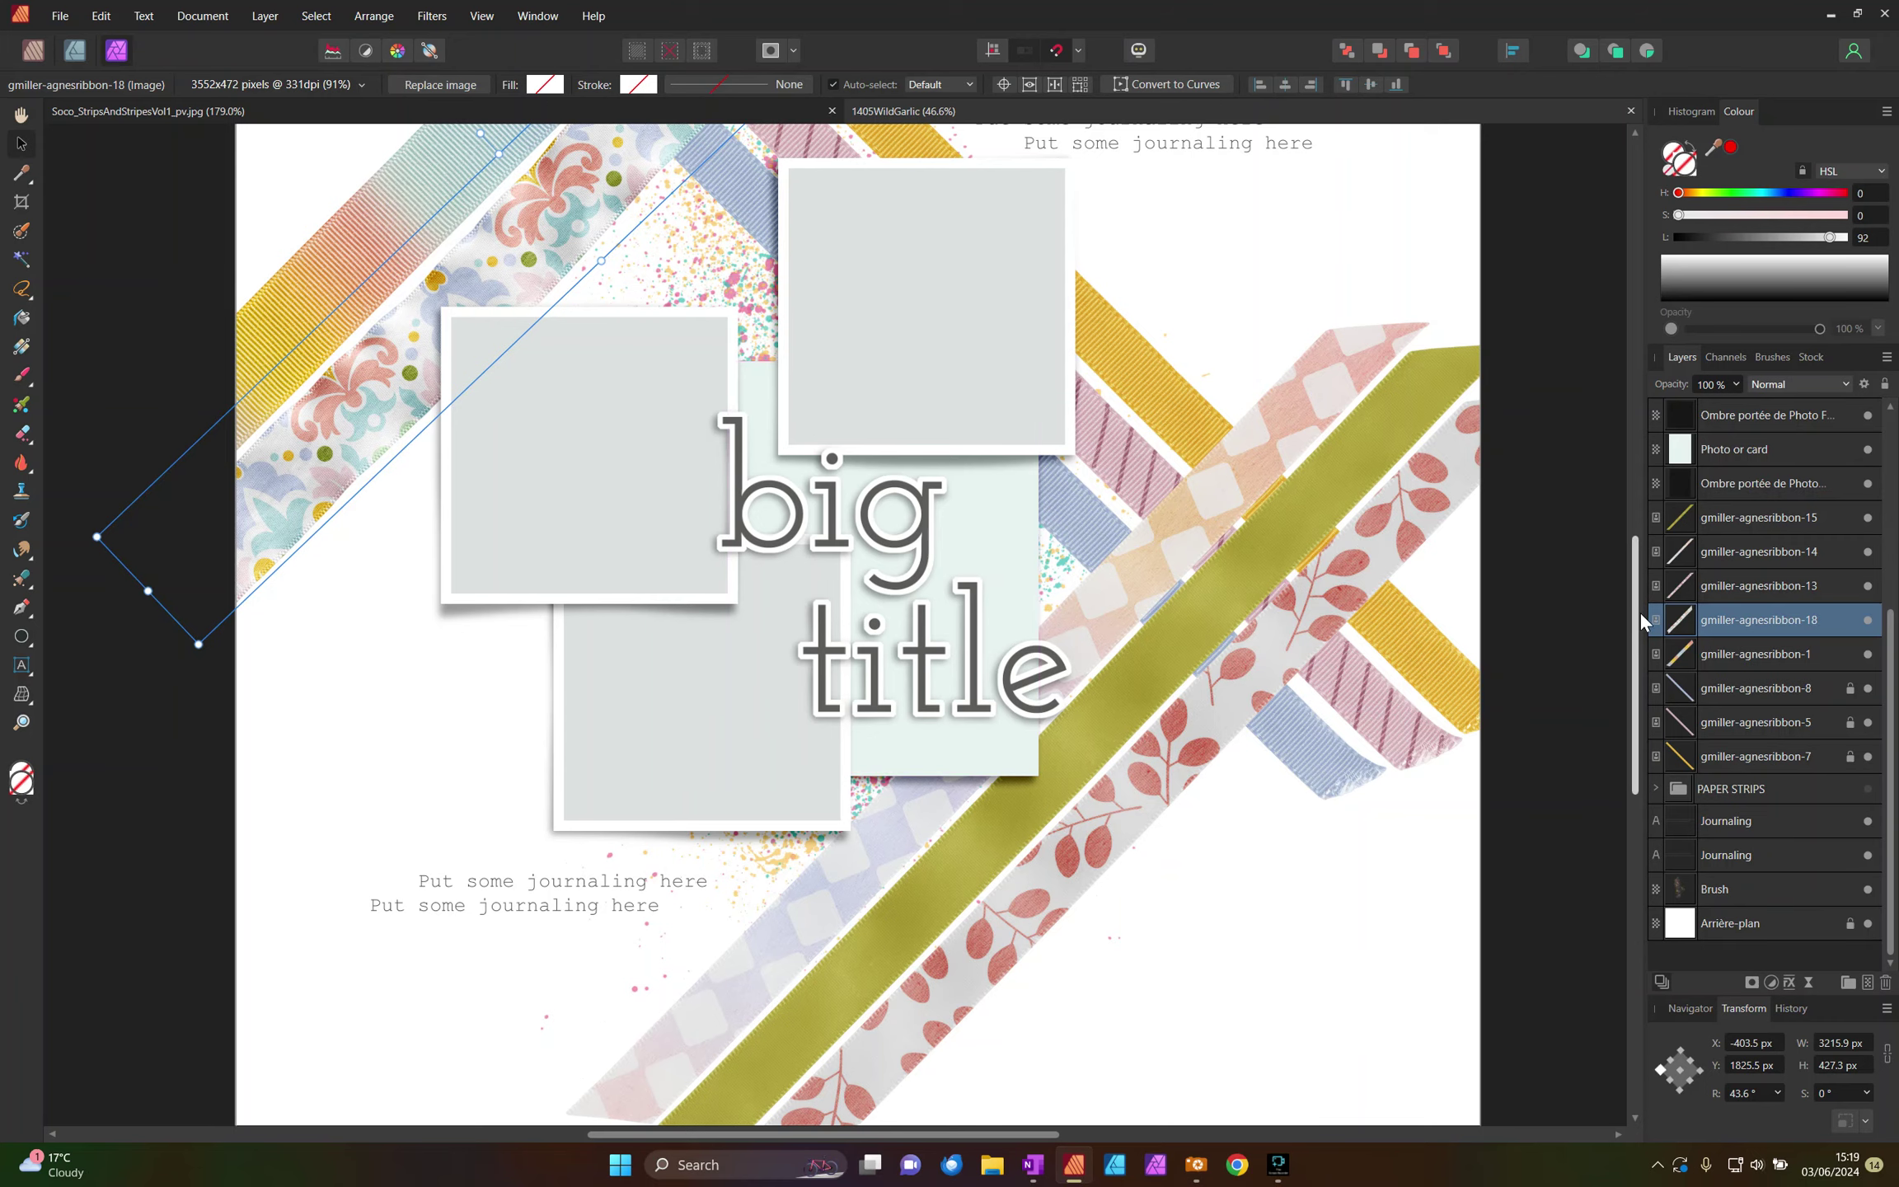
{"action": "left_click_drag", "start_coordinate": [1638, 610], "coordinate": [1620, 493]}
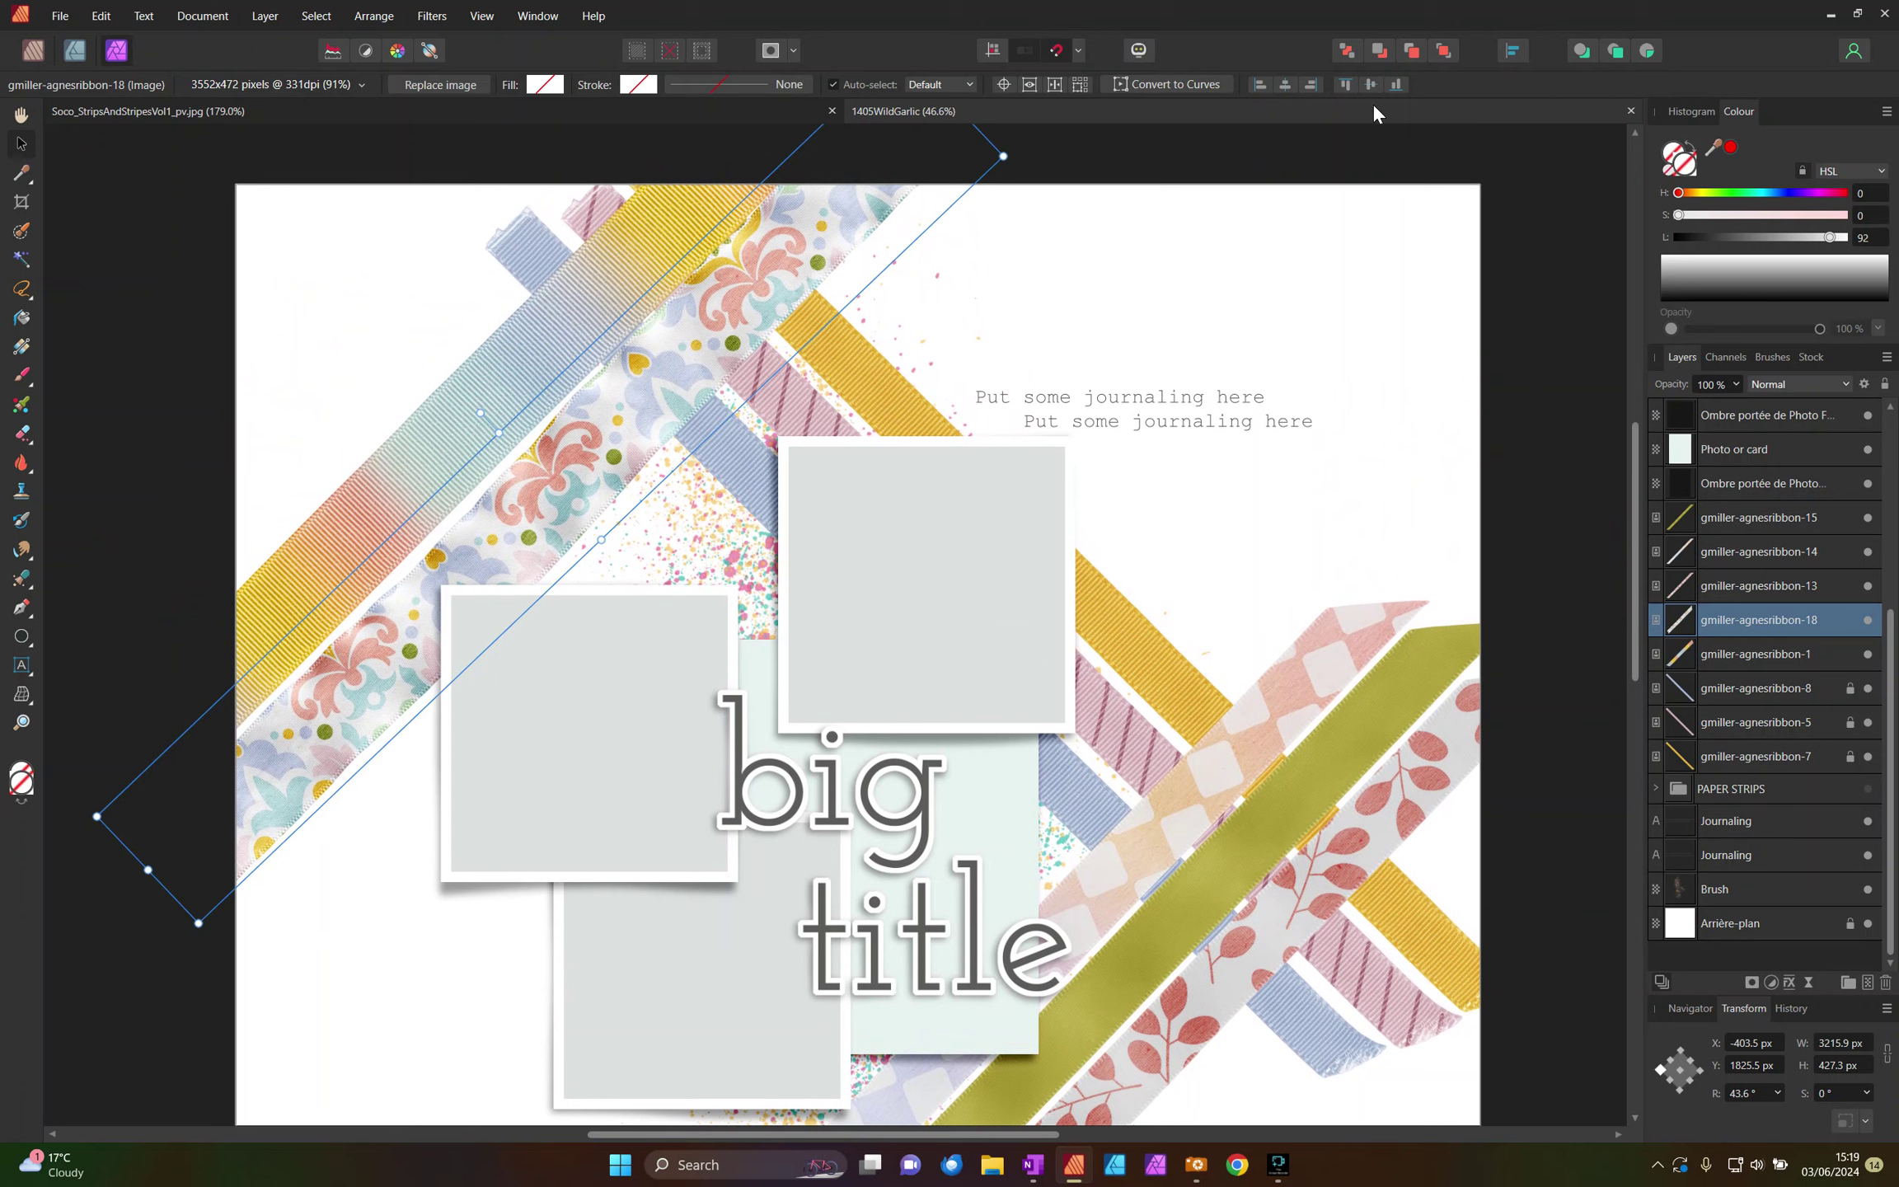
{"action": "left_click", "coordinate": [1336, 145]}
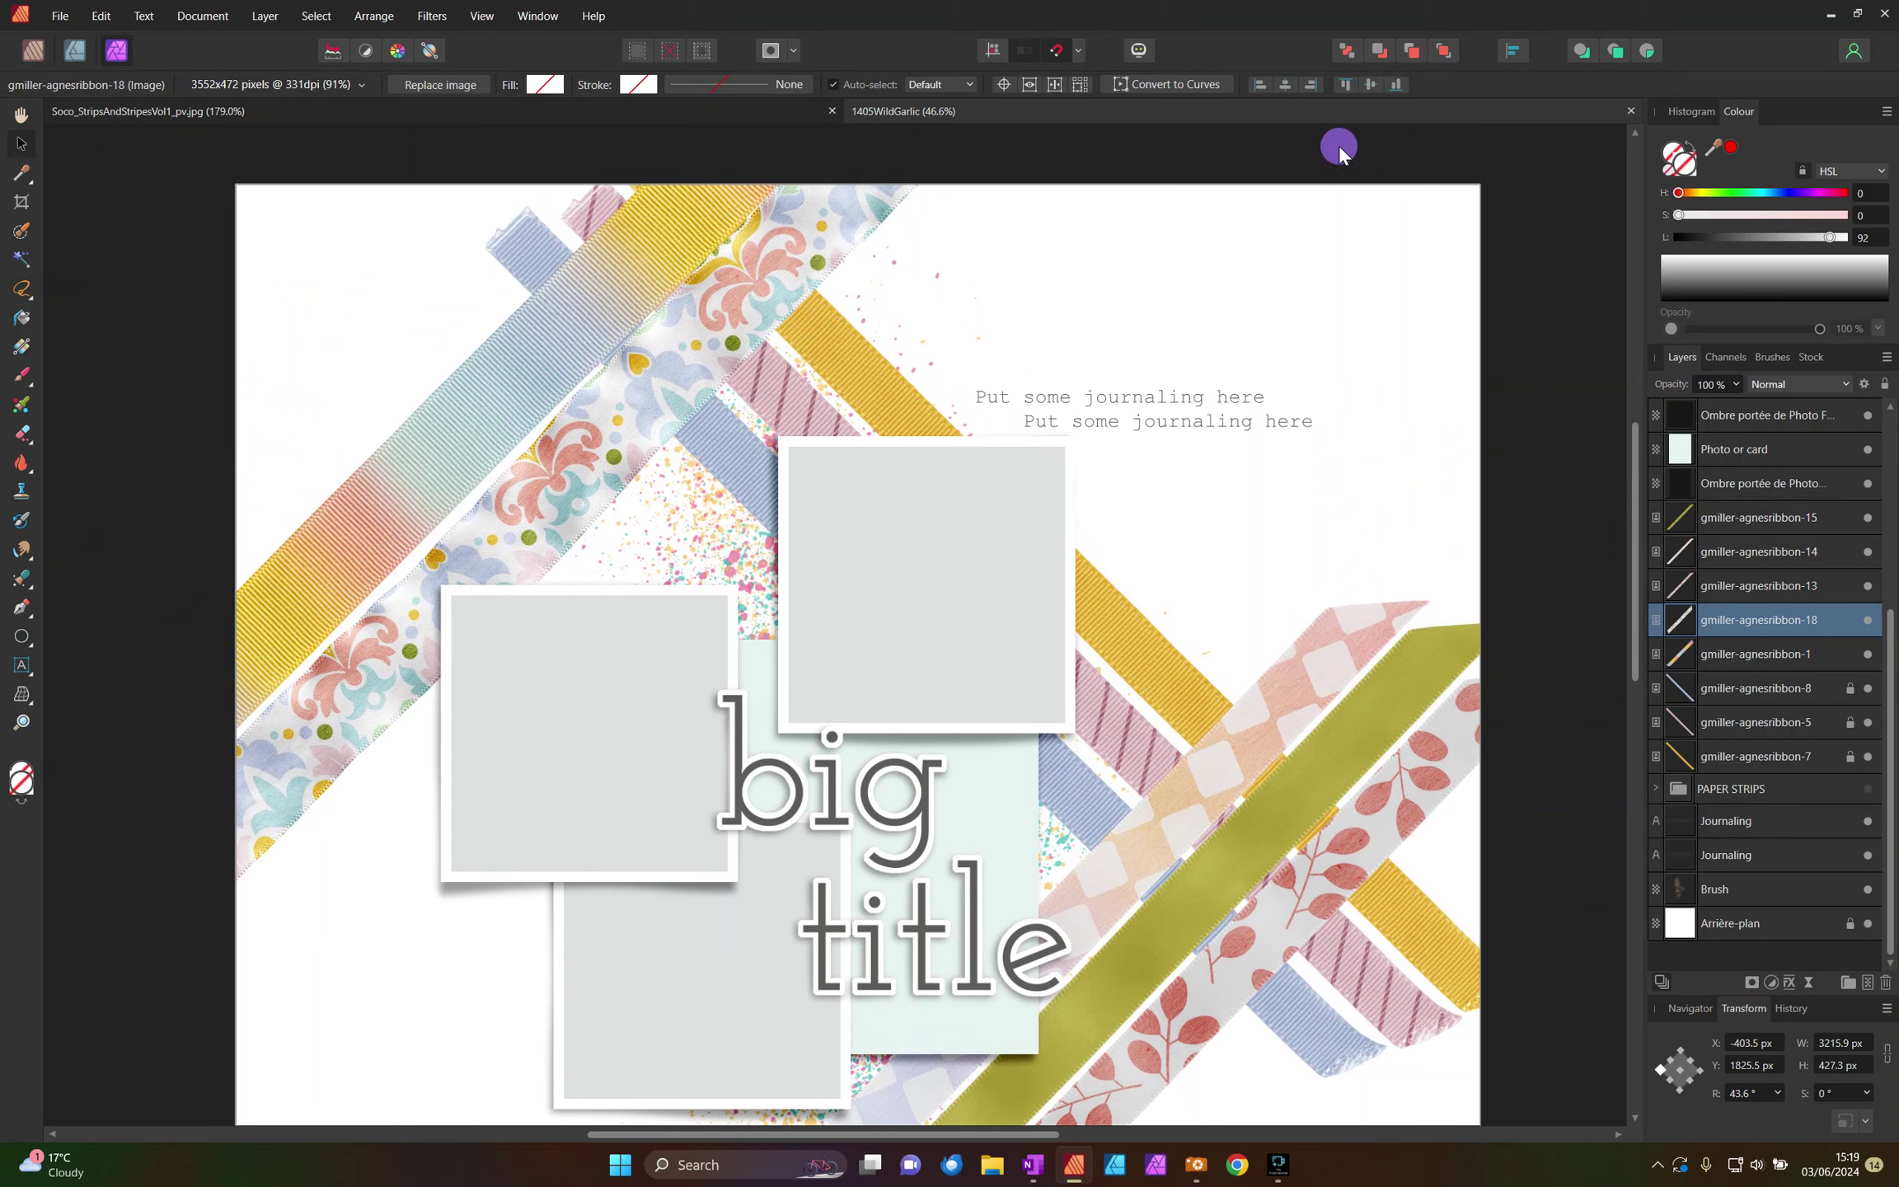
{"action": "left_click", "coordinate": [635, 221]}
Step: Add a mask to the olive green ribbon layer
{"action": "left_click", "coordinate": [772, 285]}
{"action": "left_click", "coordinate": [1390, 702]}
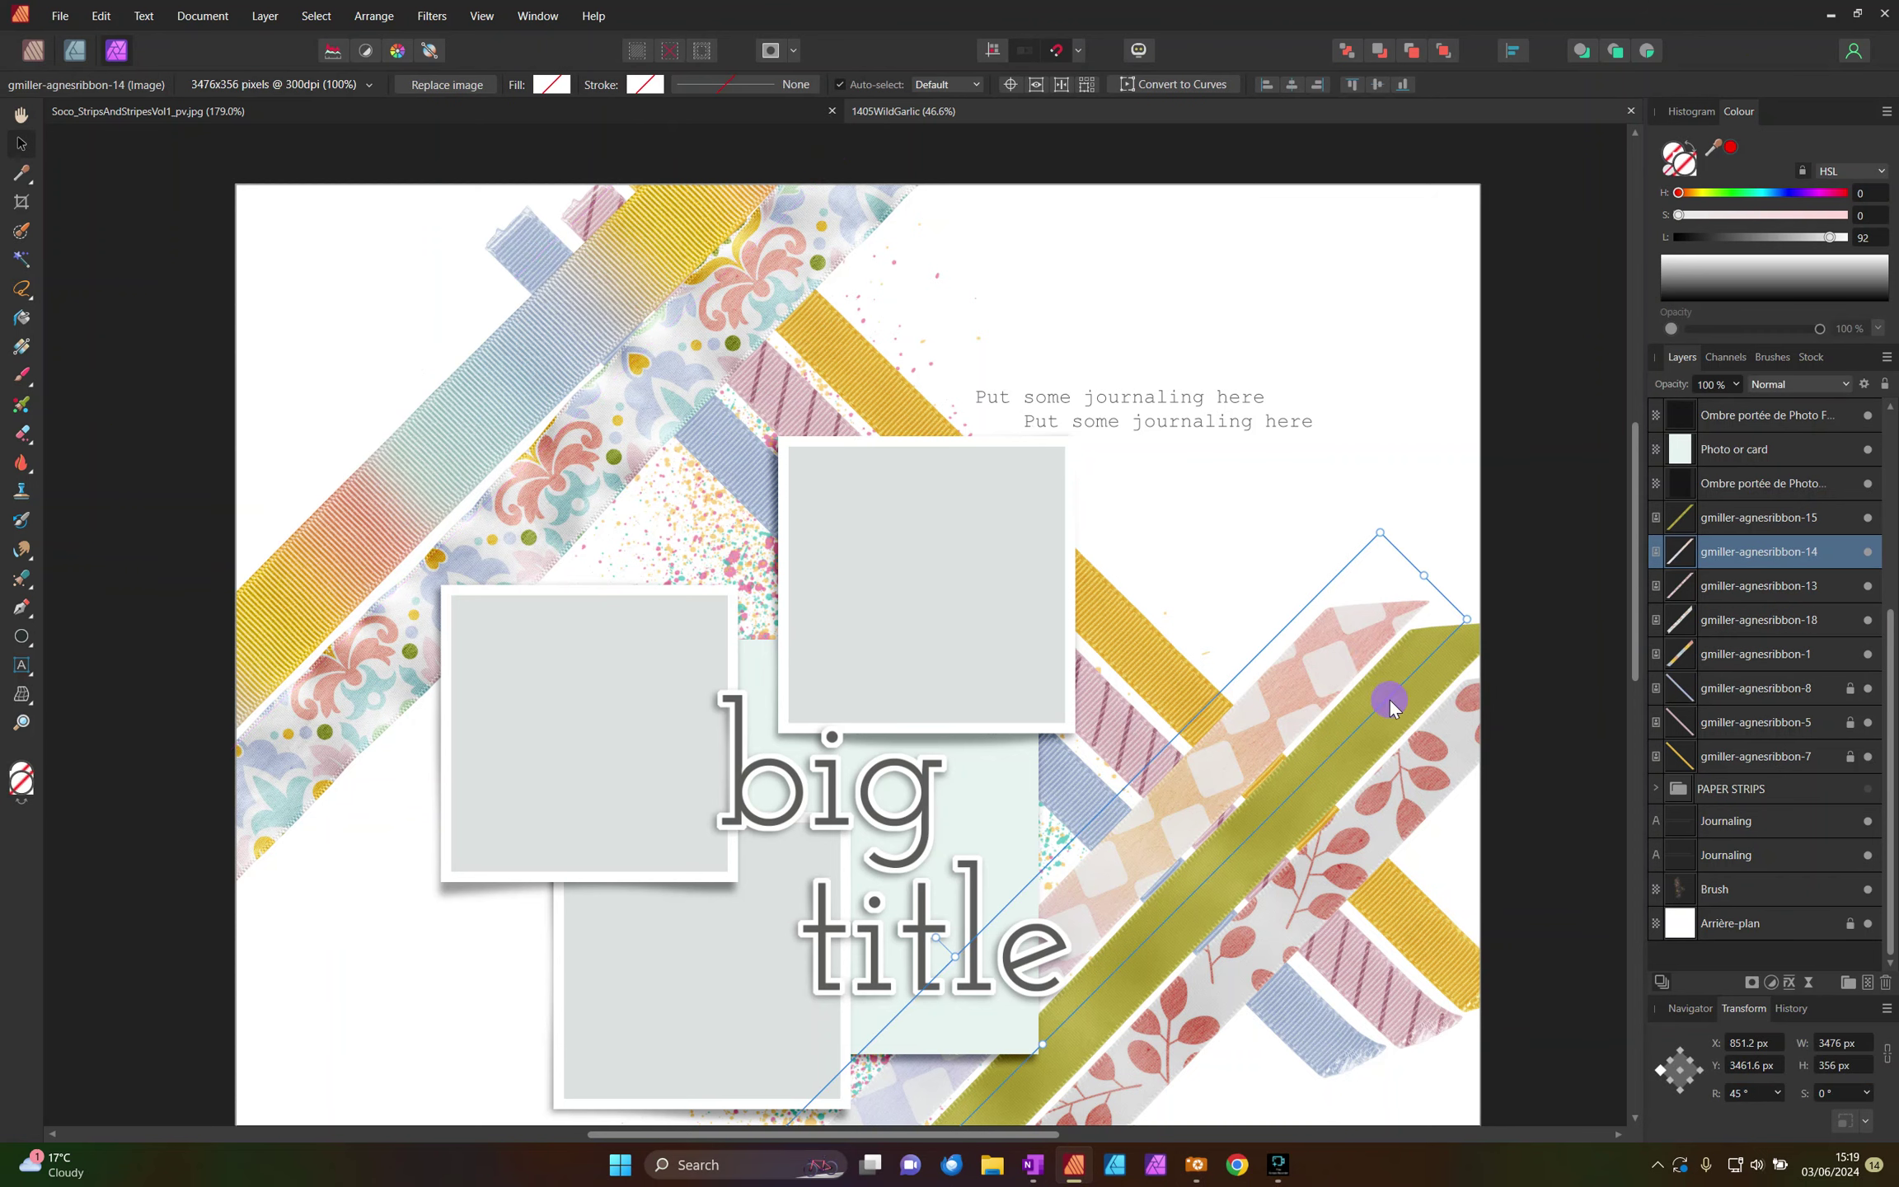
{"action": "left_click", "coordinate": [1457, 723]}
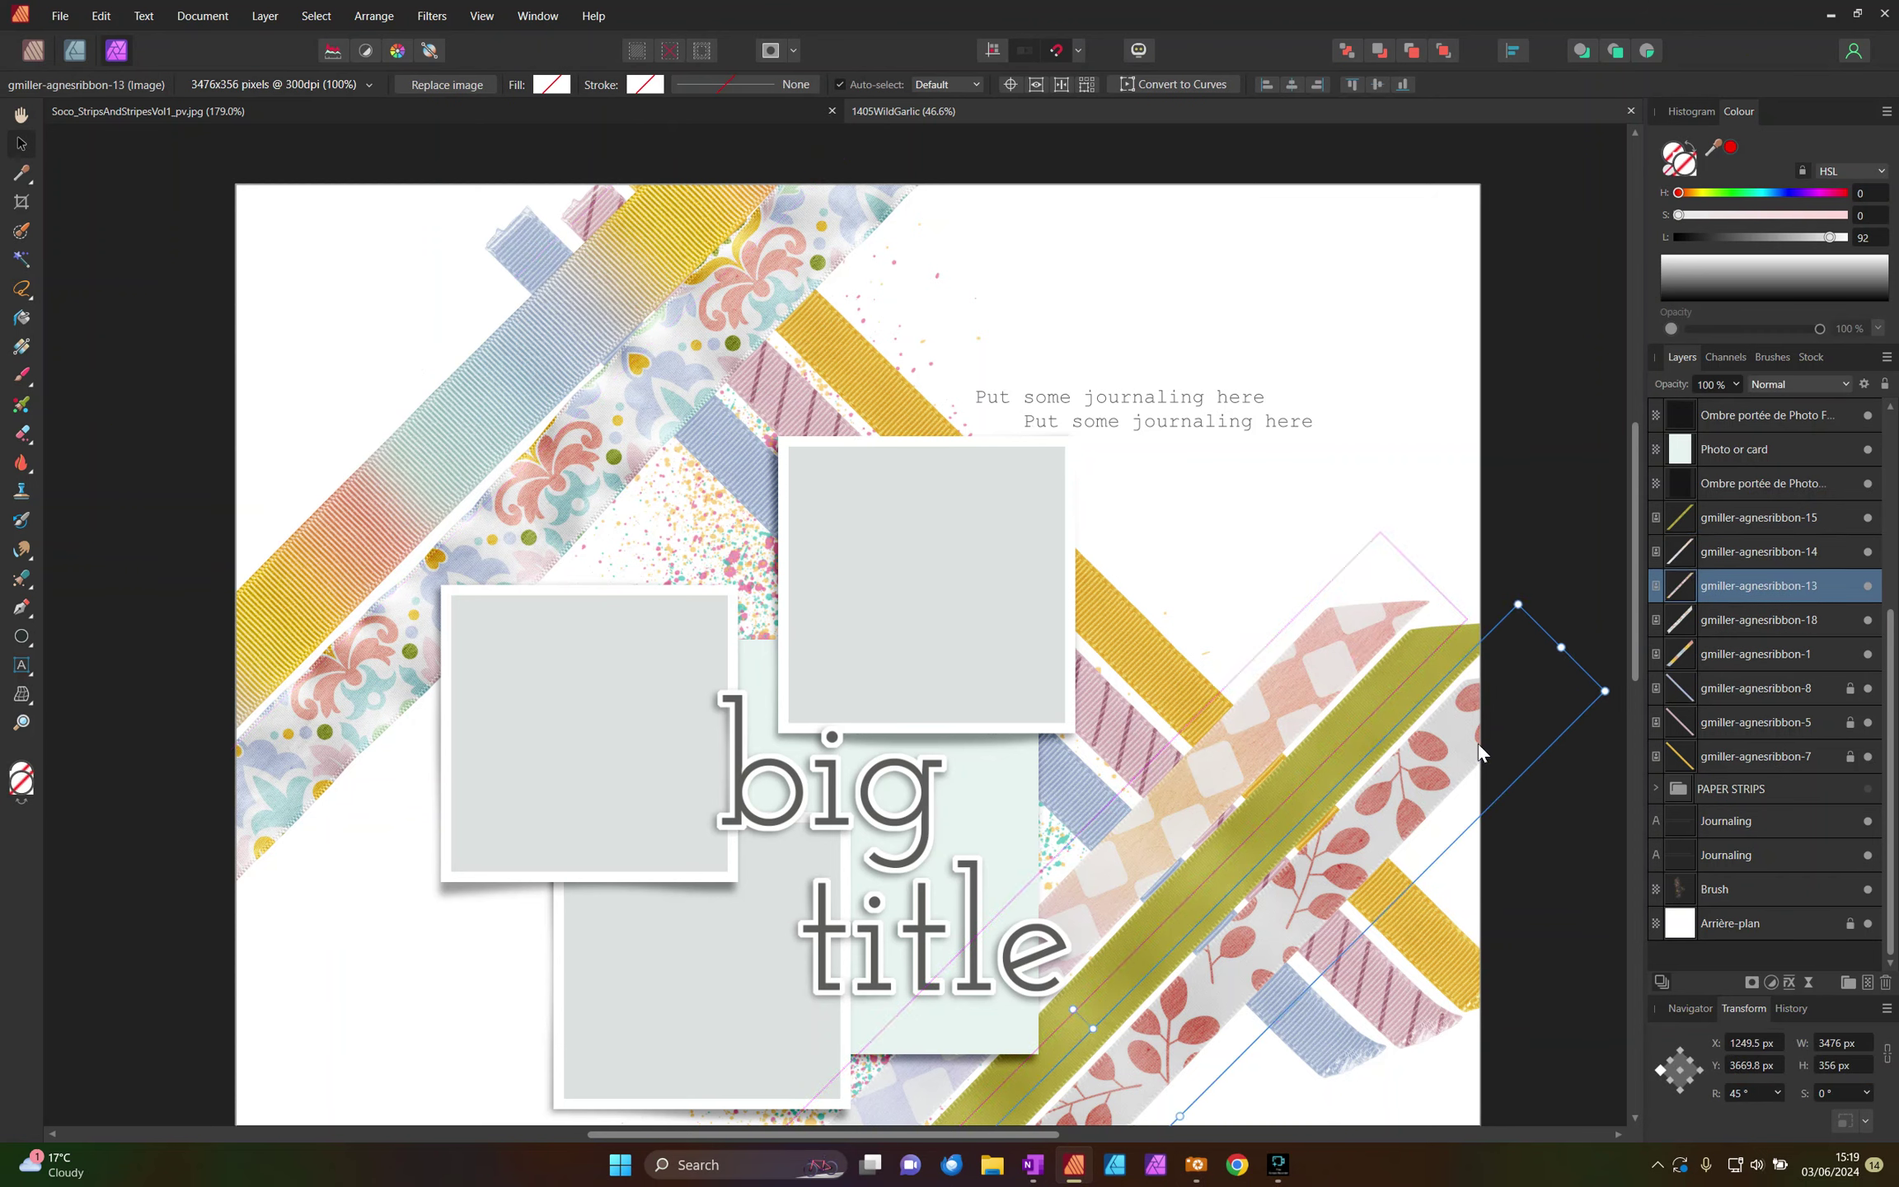
{"action": "left_click", "coordinate": [1681, 517]}
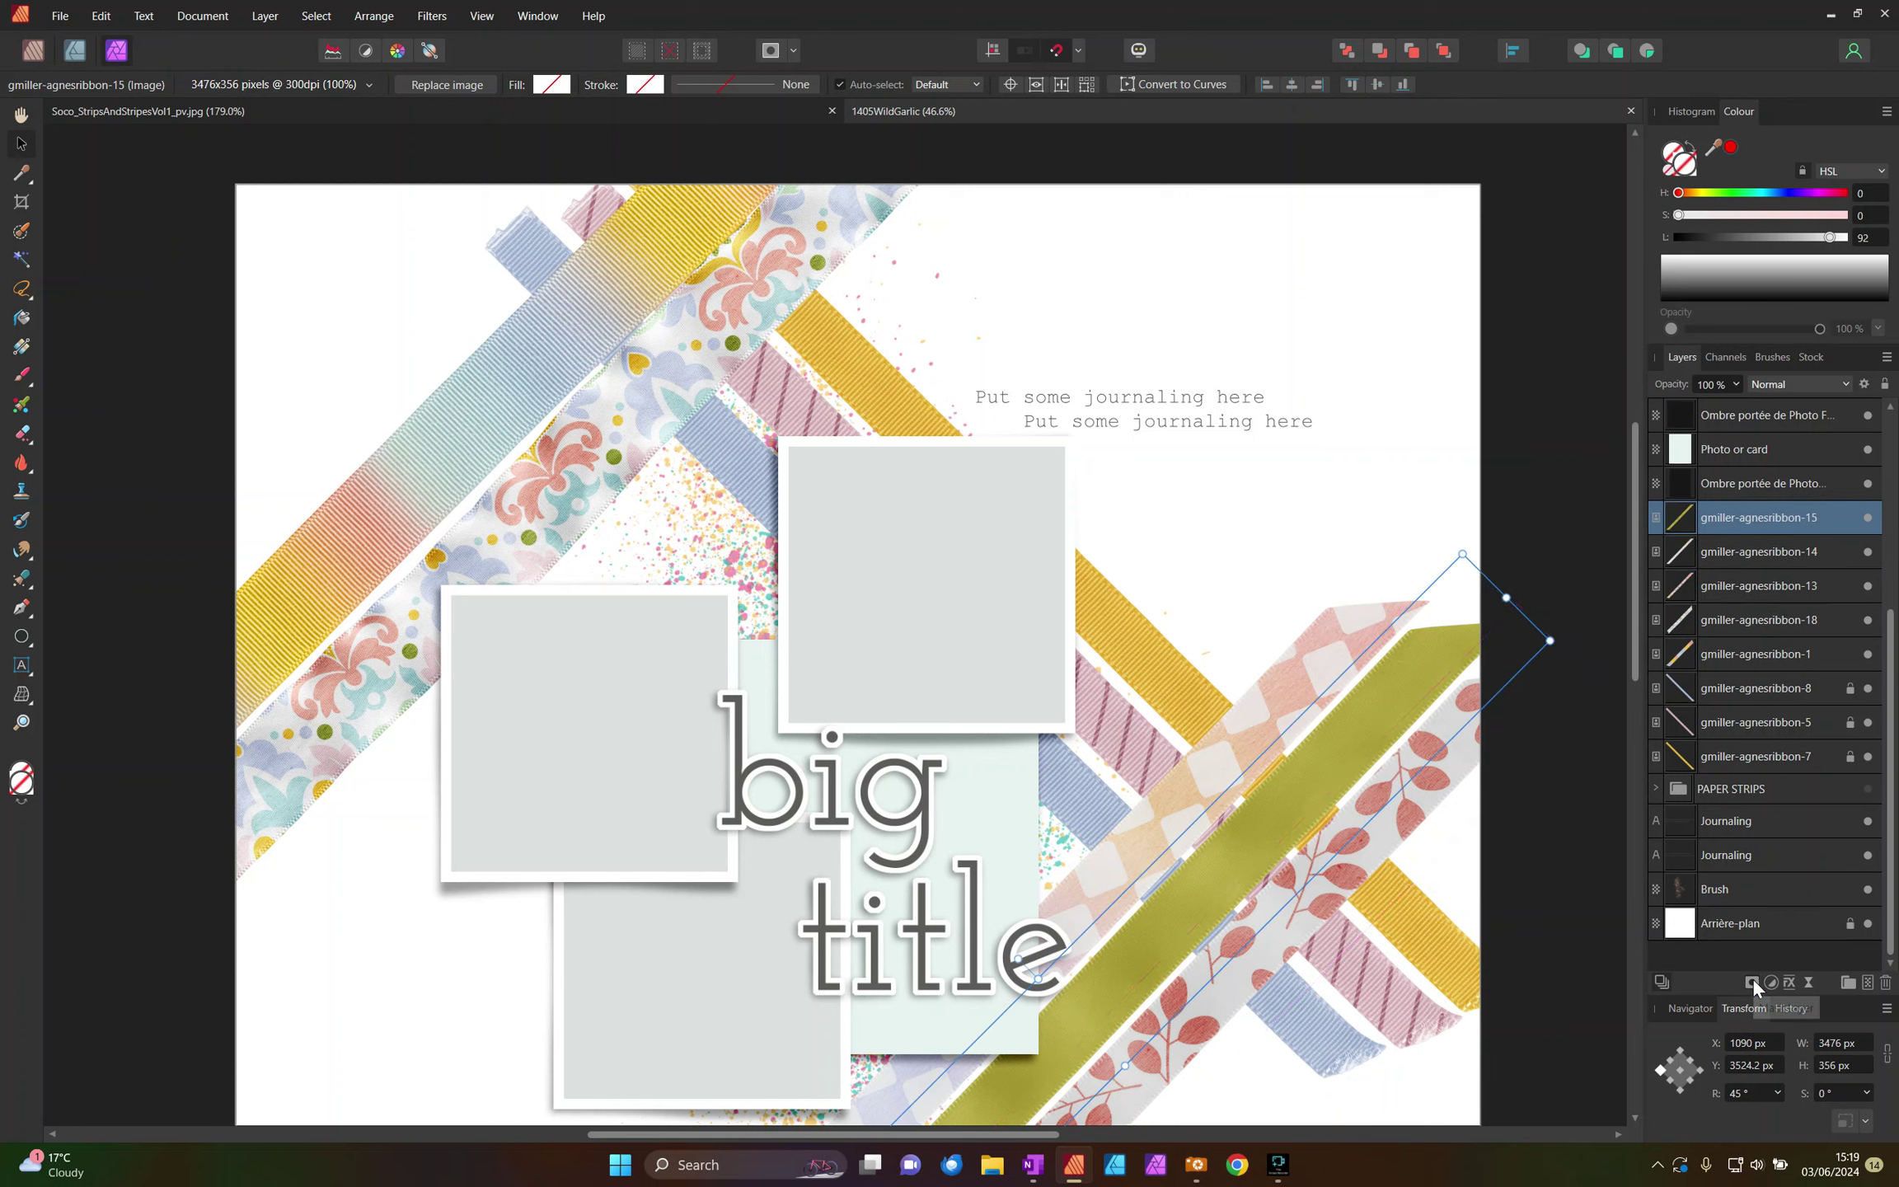
{"action": "left_click", "coordinate": [1750, 982]}
Step: Give ribbons 14, 13, 18 and 1 each their own mask layer
{"action": "left_click", "coordinate": [1722, 551]}
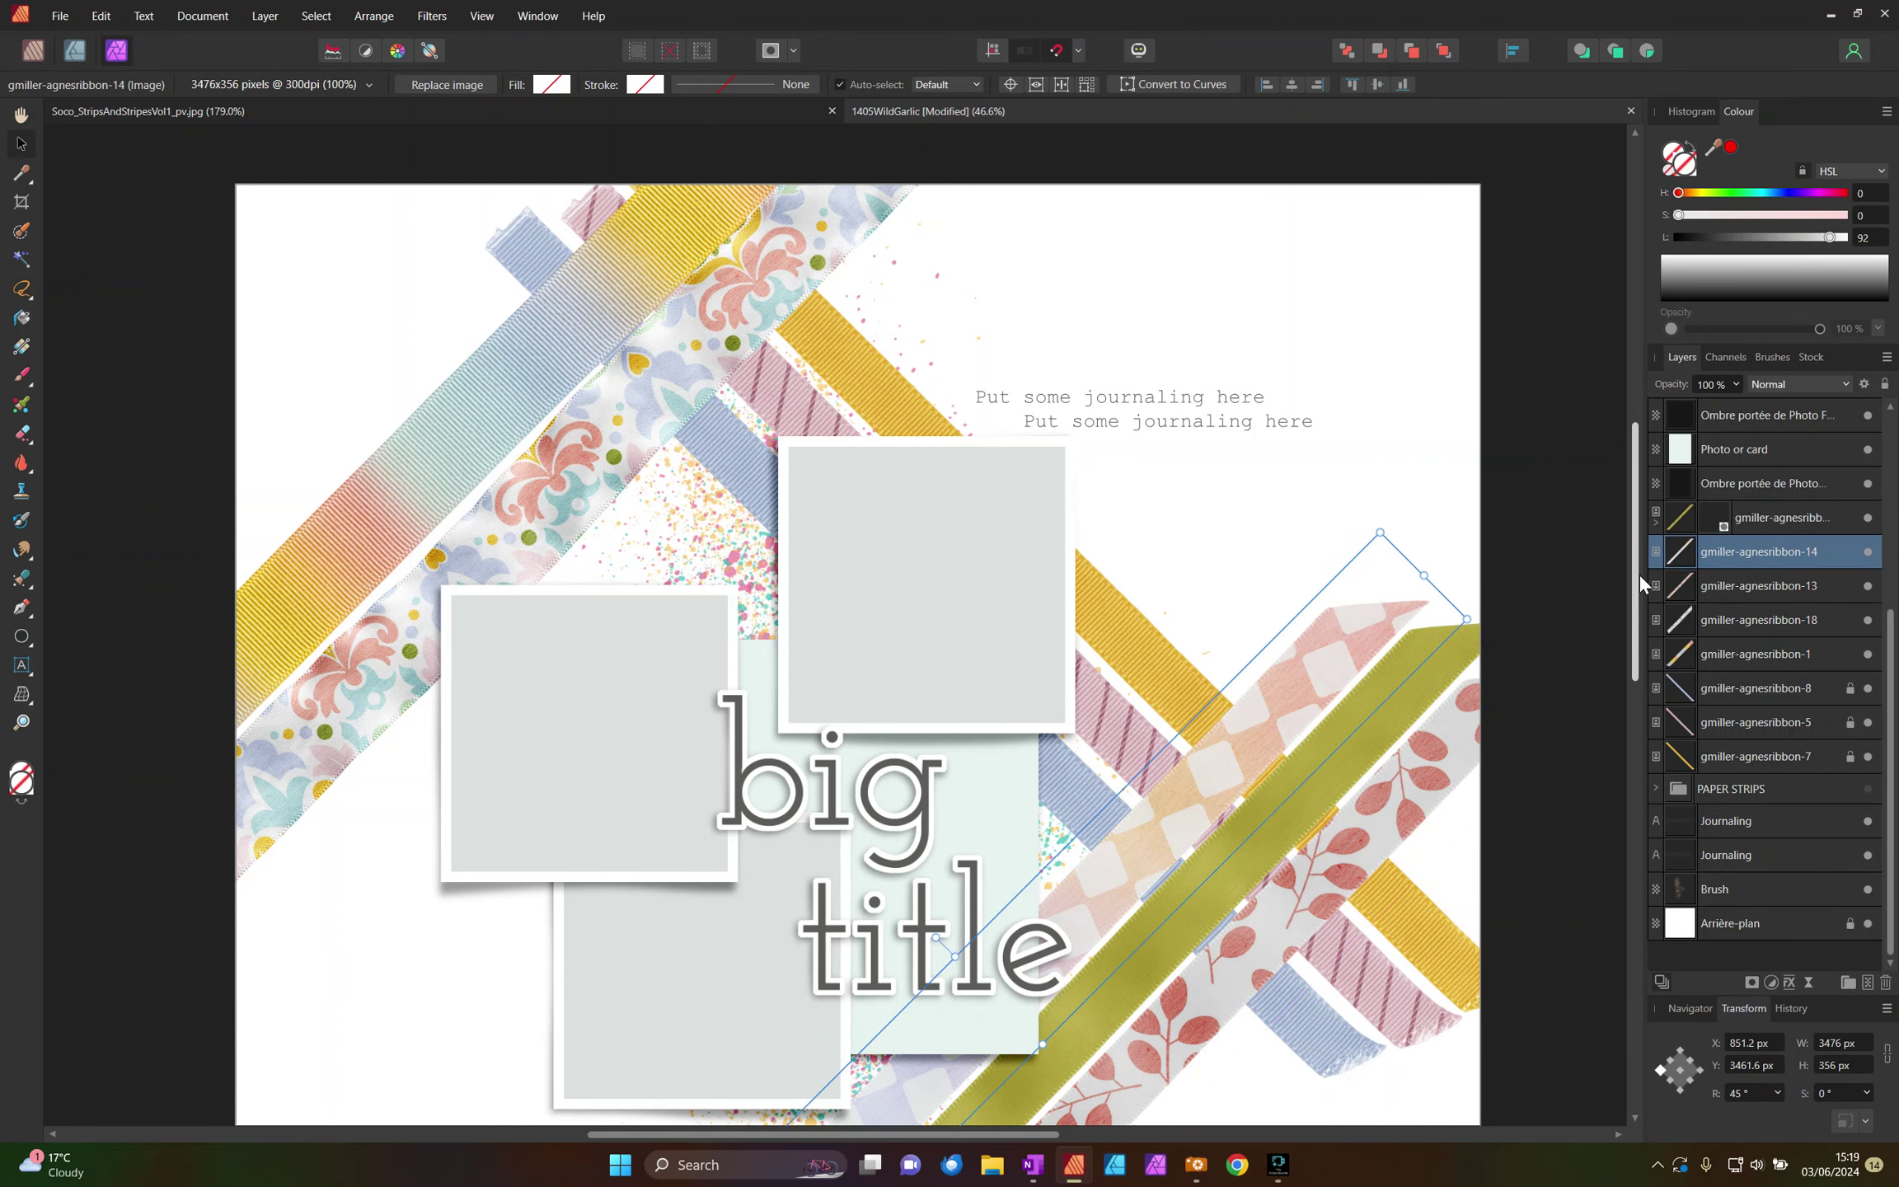
{"action": "left_click", "coordinate": [1654, 523]}
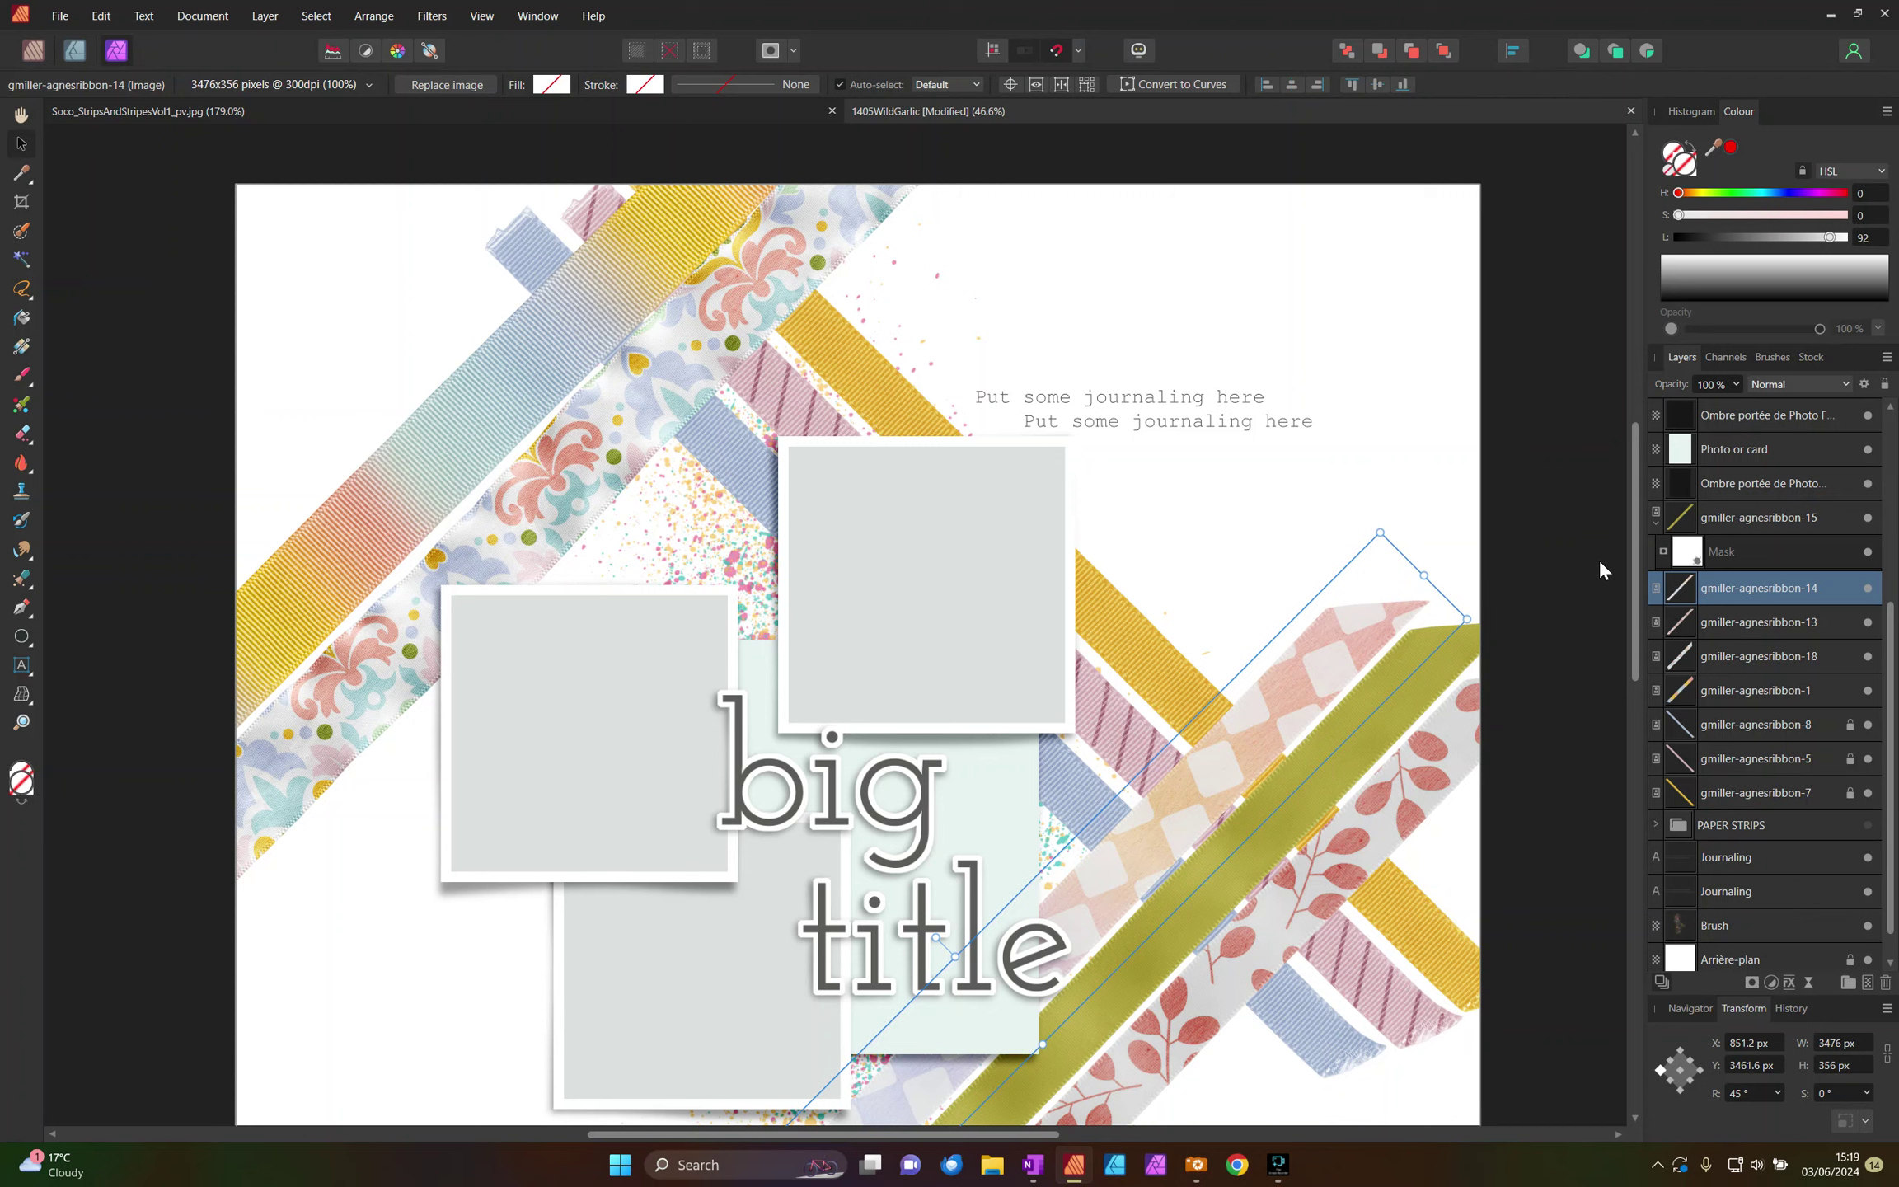
{"action": "left_click", "coordinate": [1750, 982]}
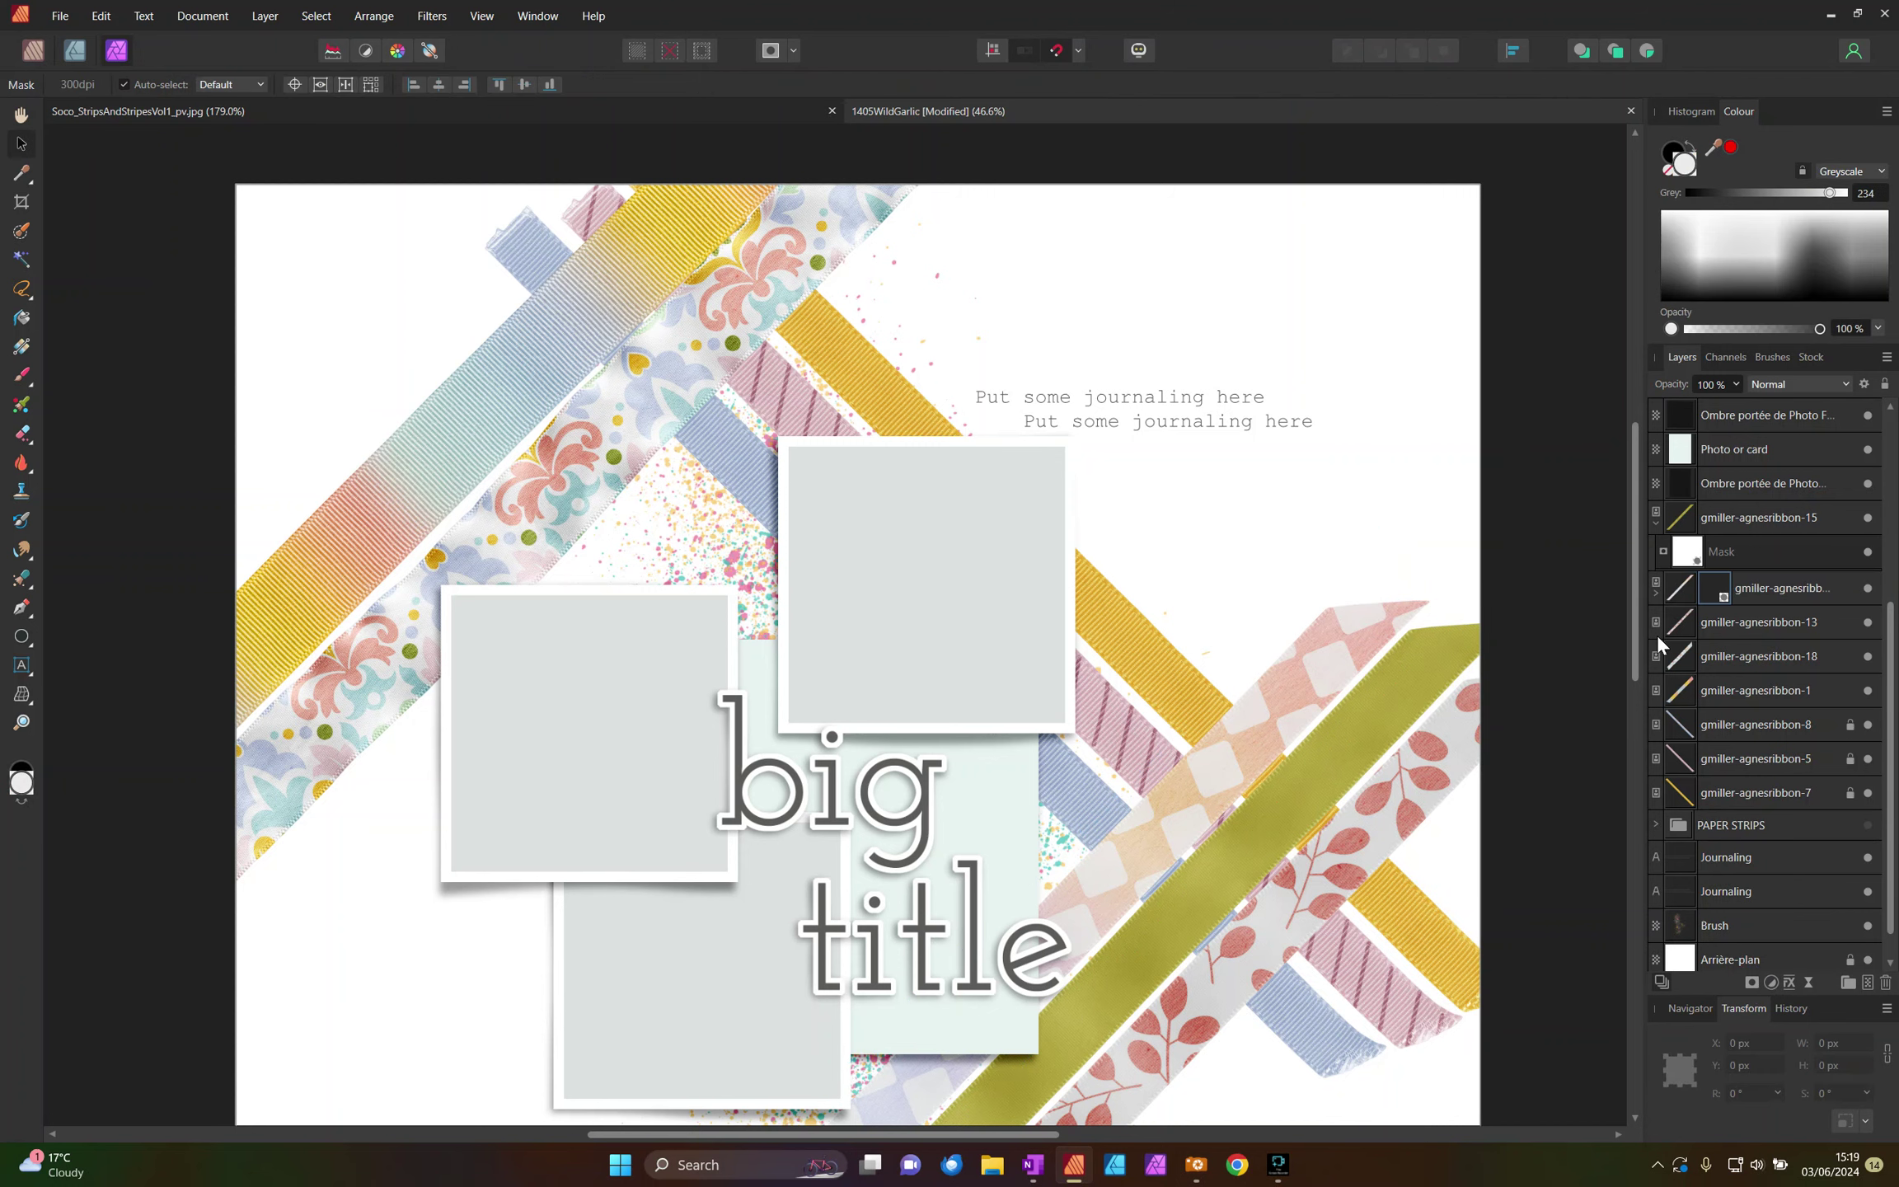
{"action": "left_click", "coordinate": [1655, 593]}
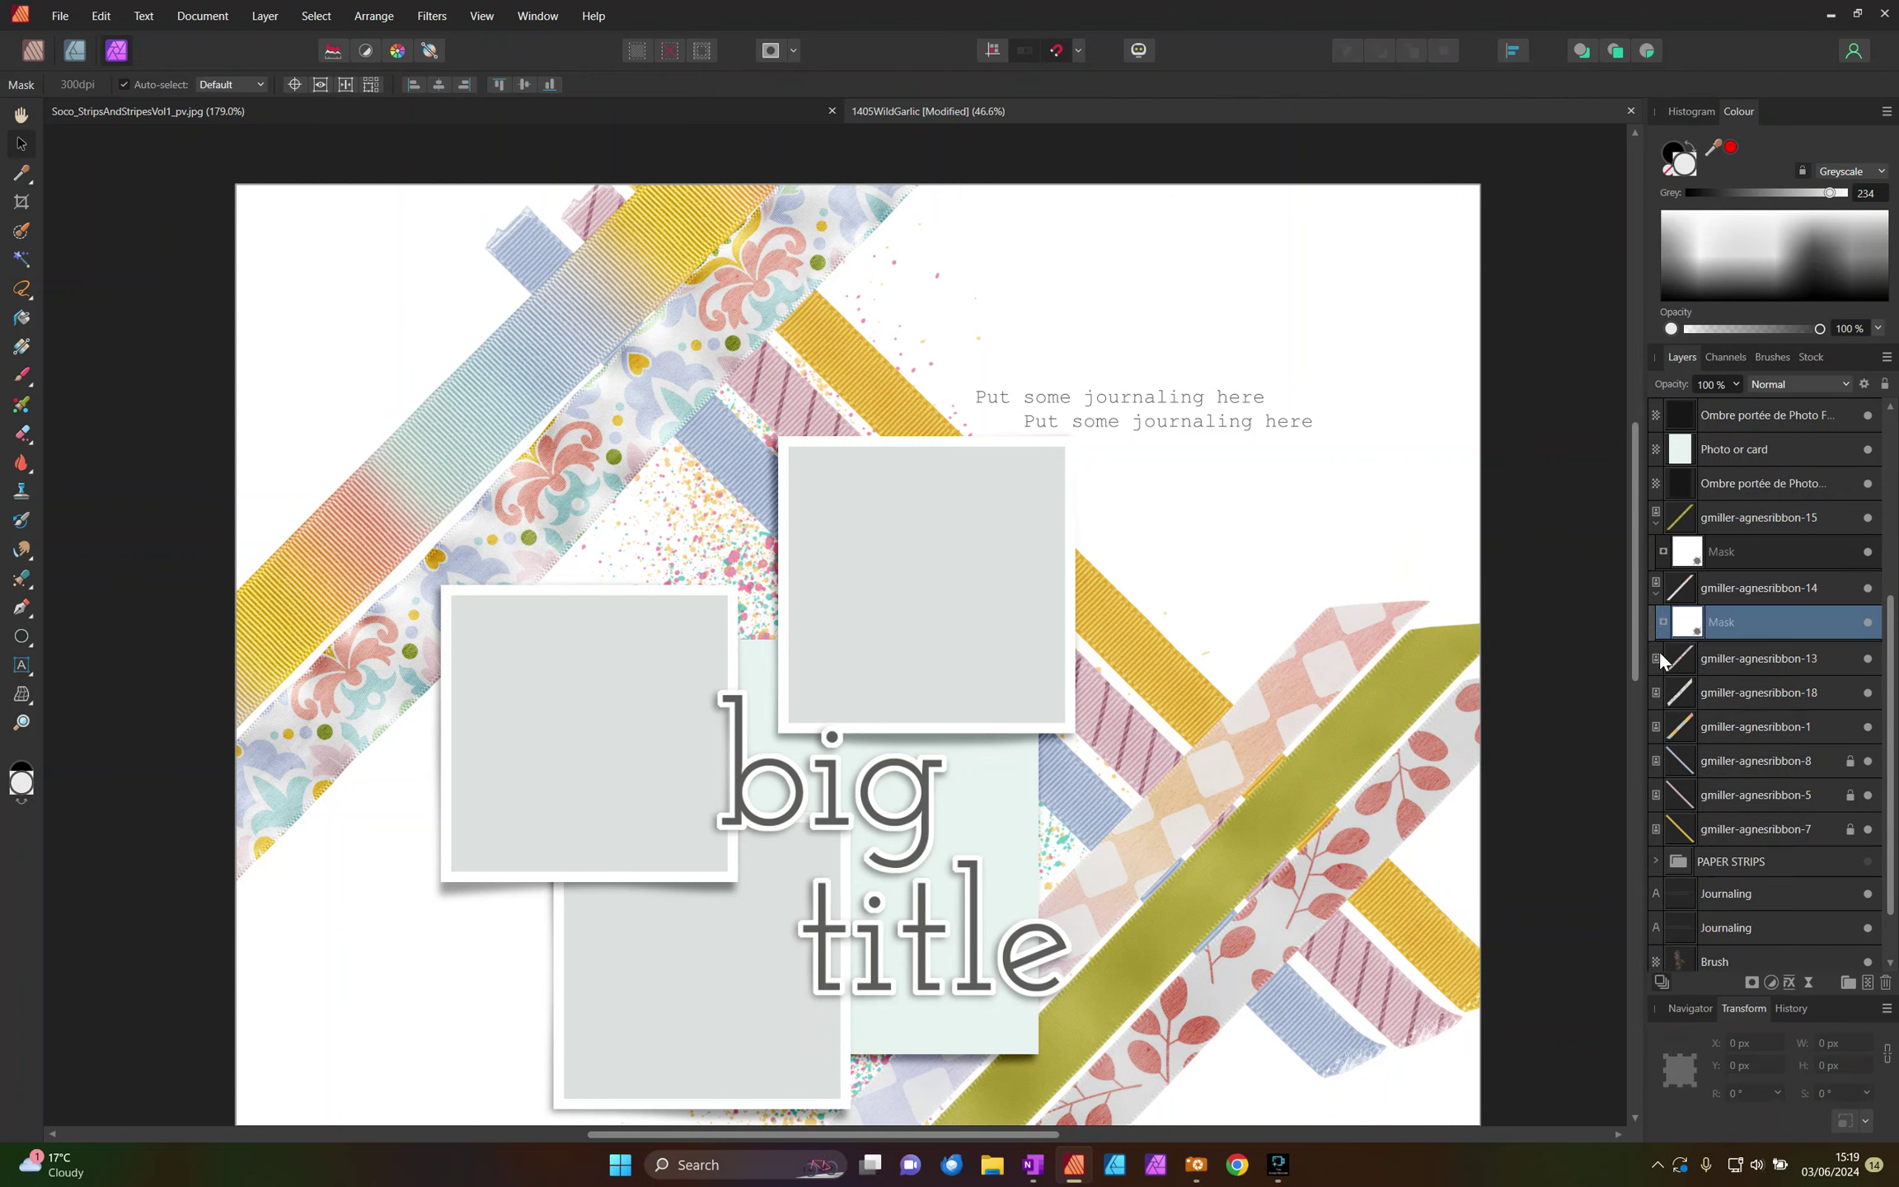
{"action": "left_click", "coordinate": [1658, 659]}
{"action": "left_click", "coordinate": [1751, 982]}
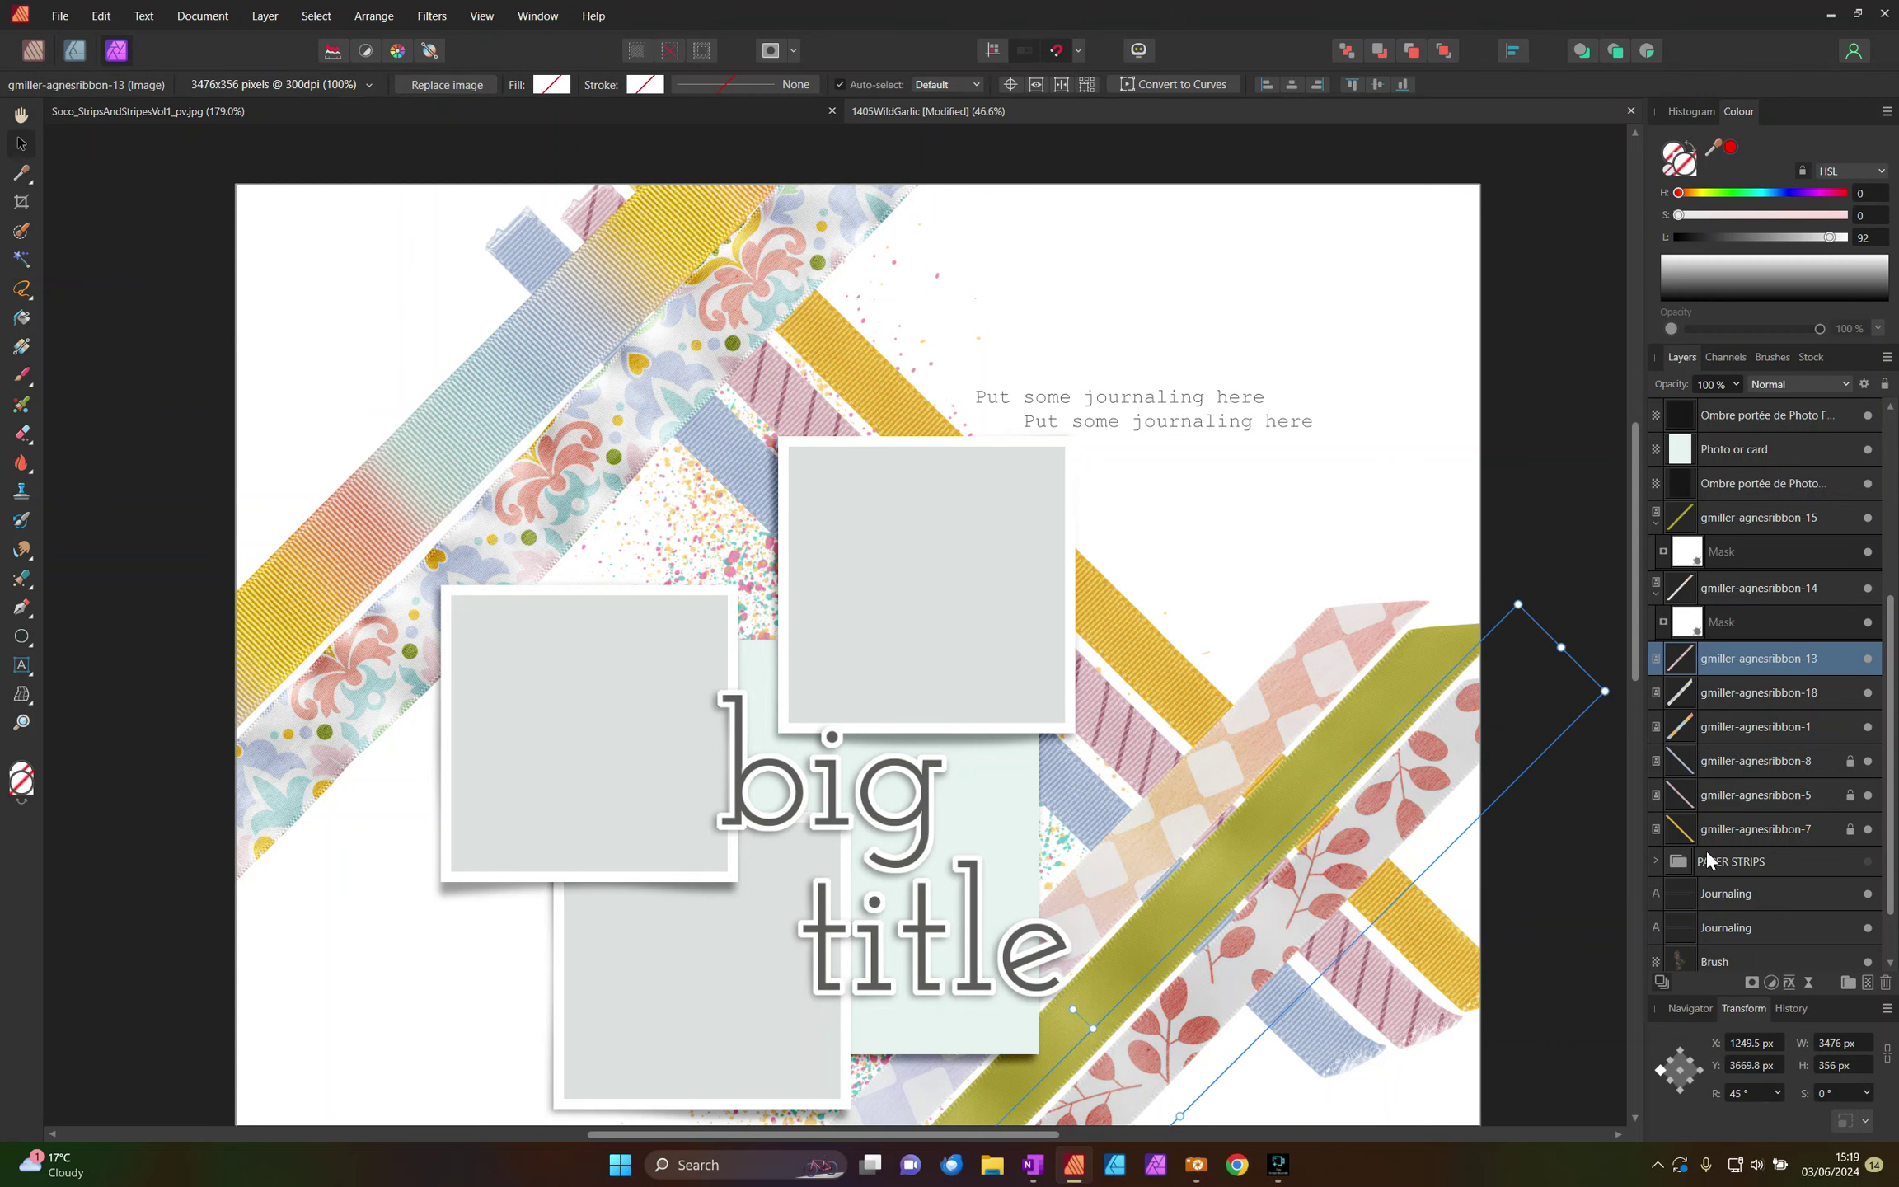
{"action": "left_click", "coordinate": [1658, 730]}
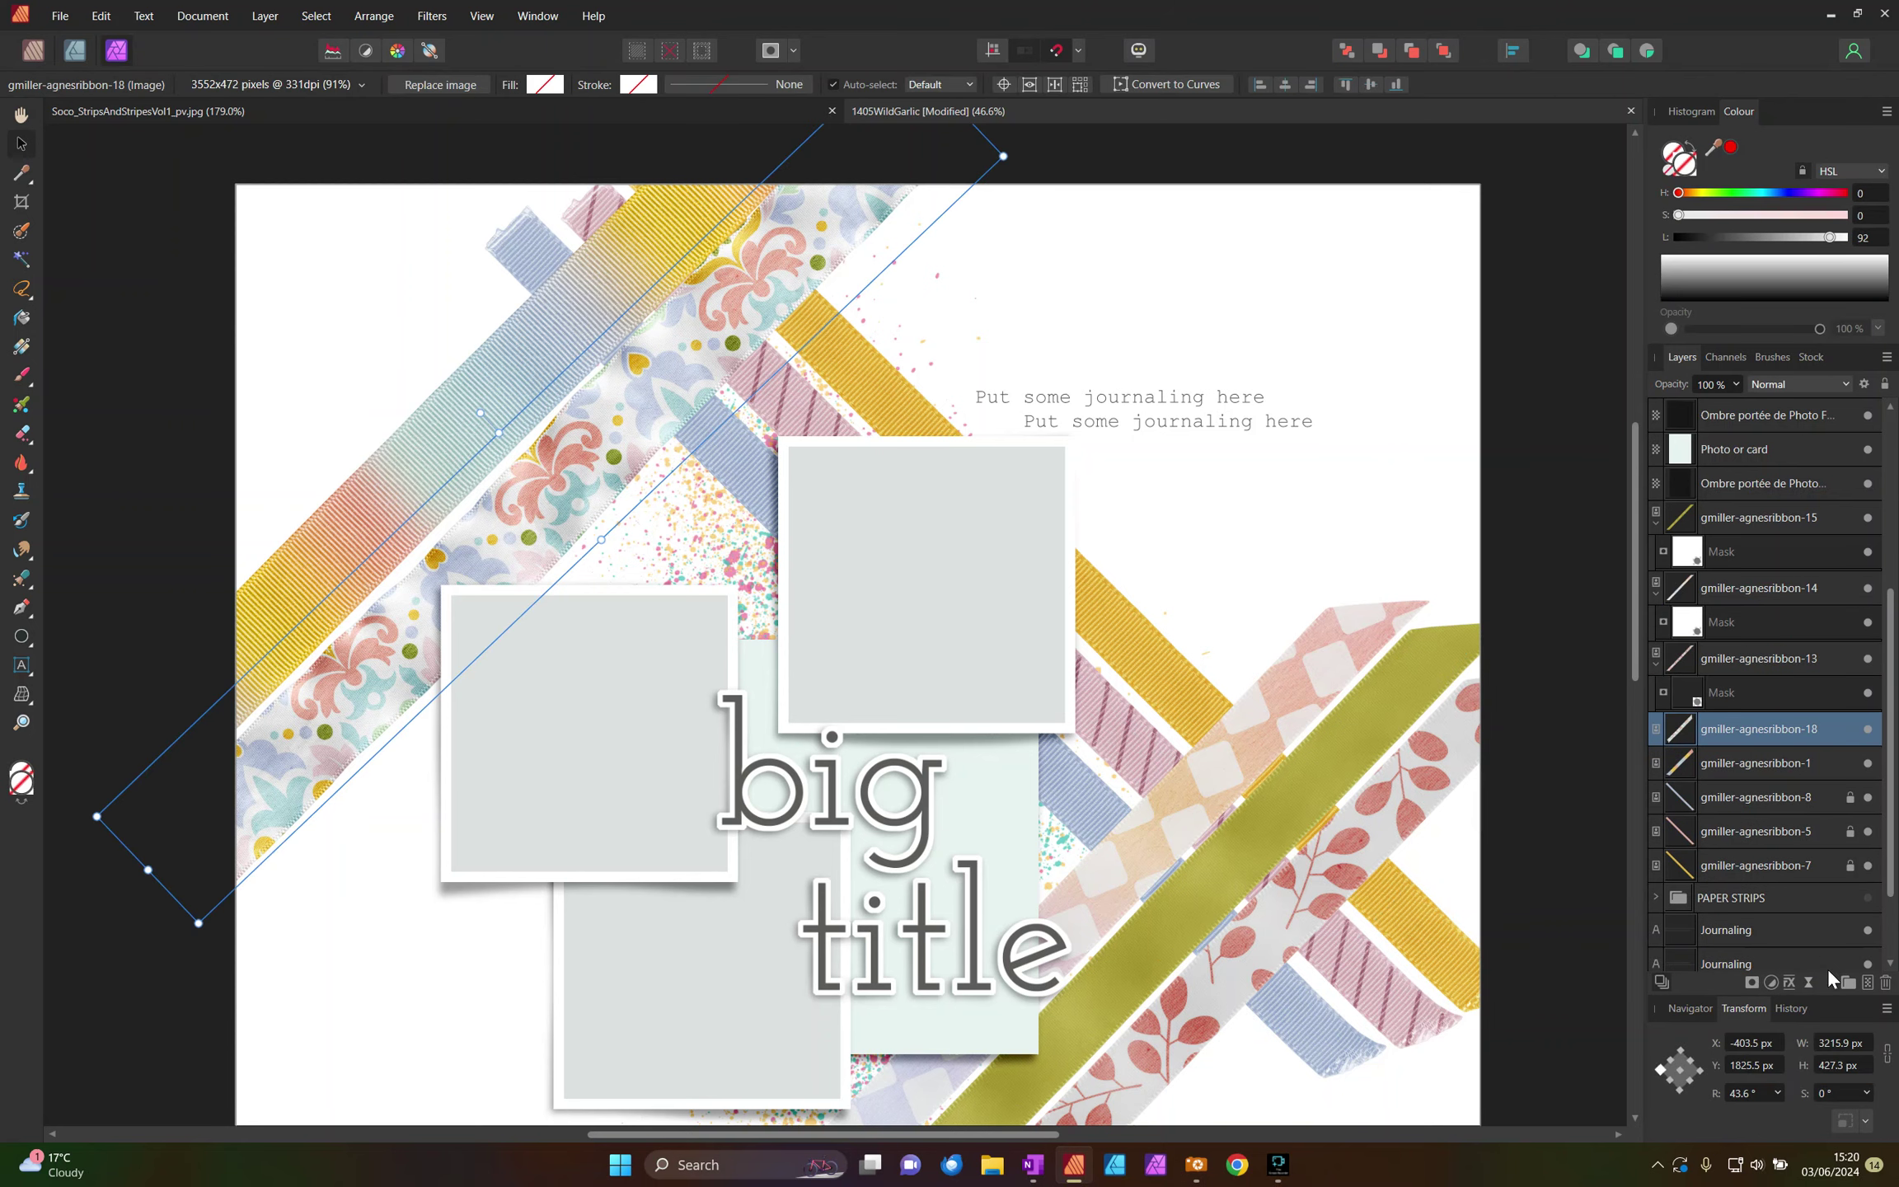
{"action": "left_click", "coordinate": [1754, 981]}
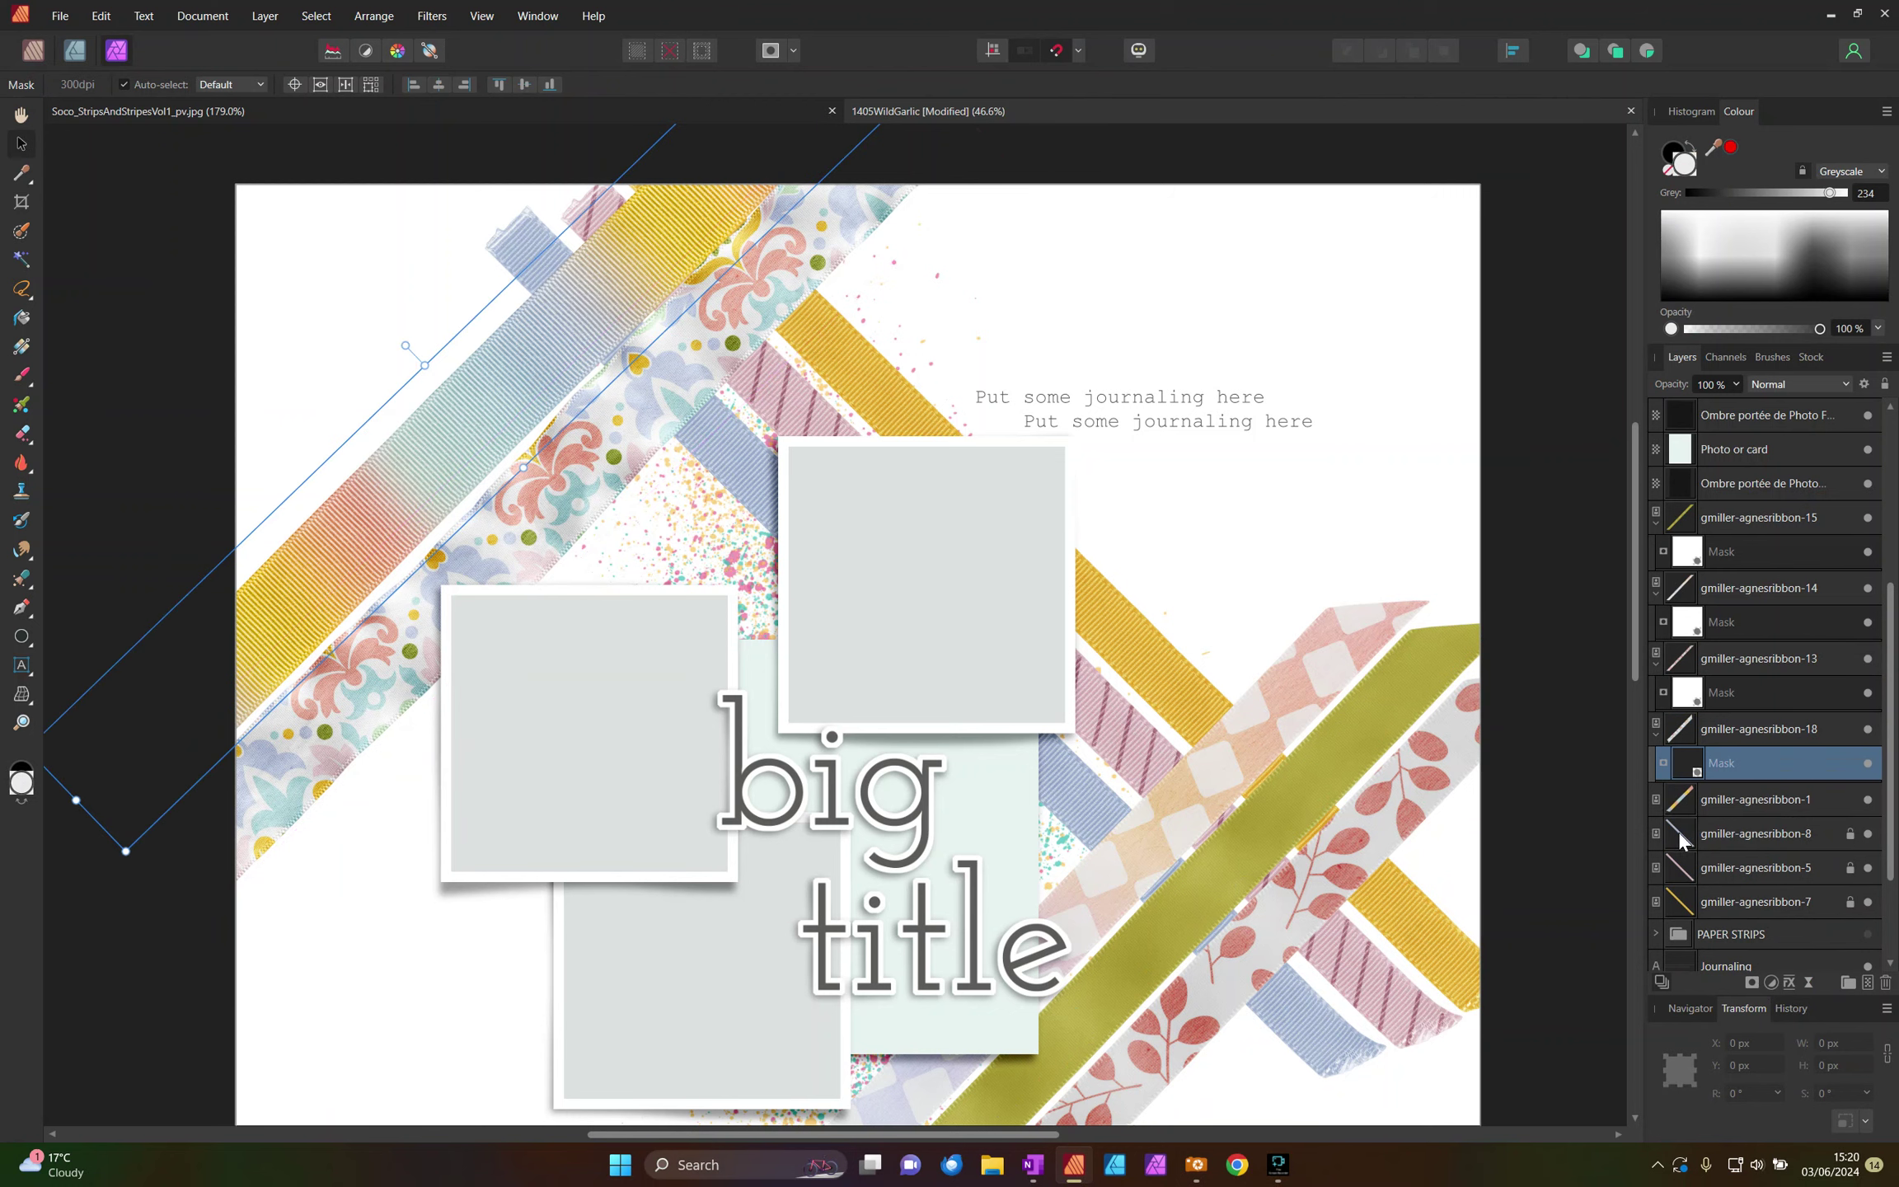
{"action": "left_click", "coordinate": [1658, 800]}
{"action": "left_click", "coordinate": [1752, 983]}
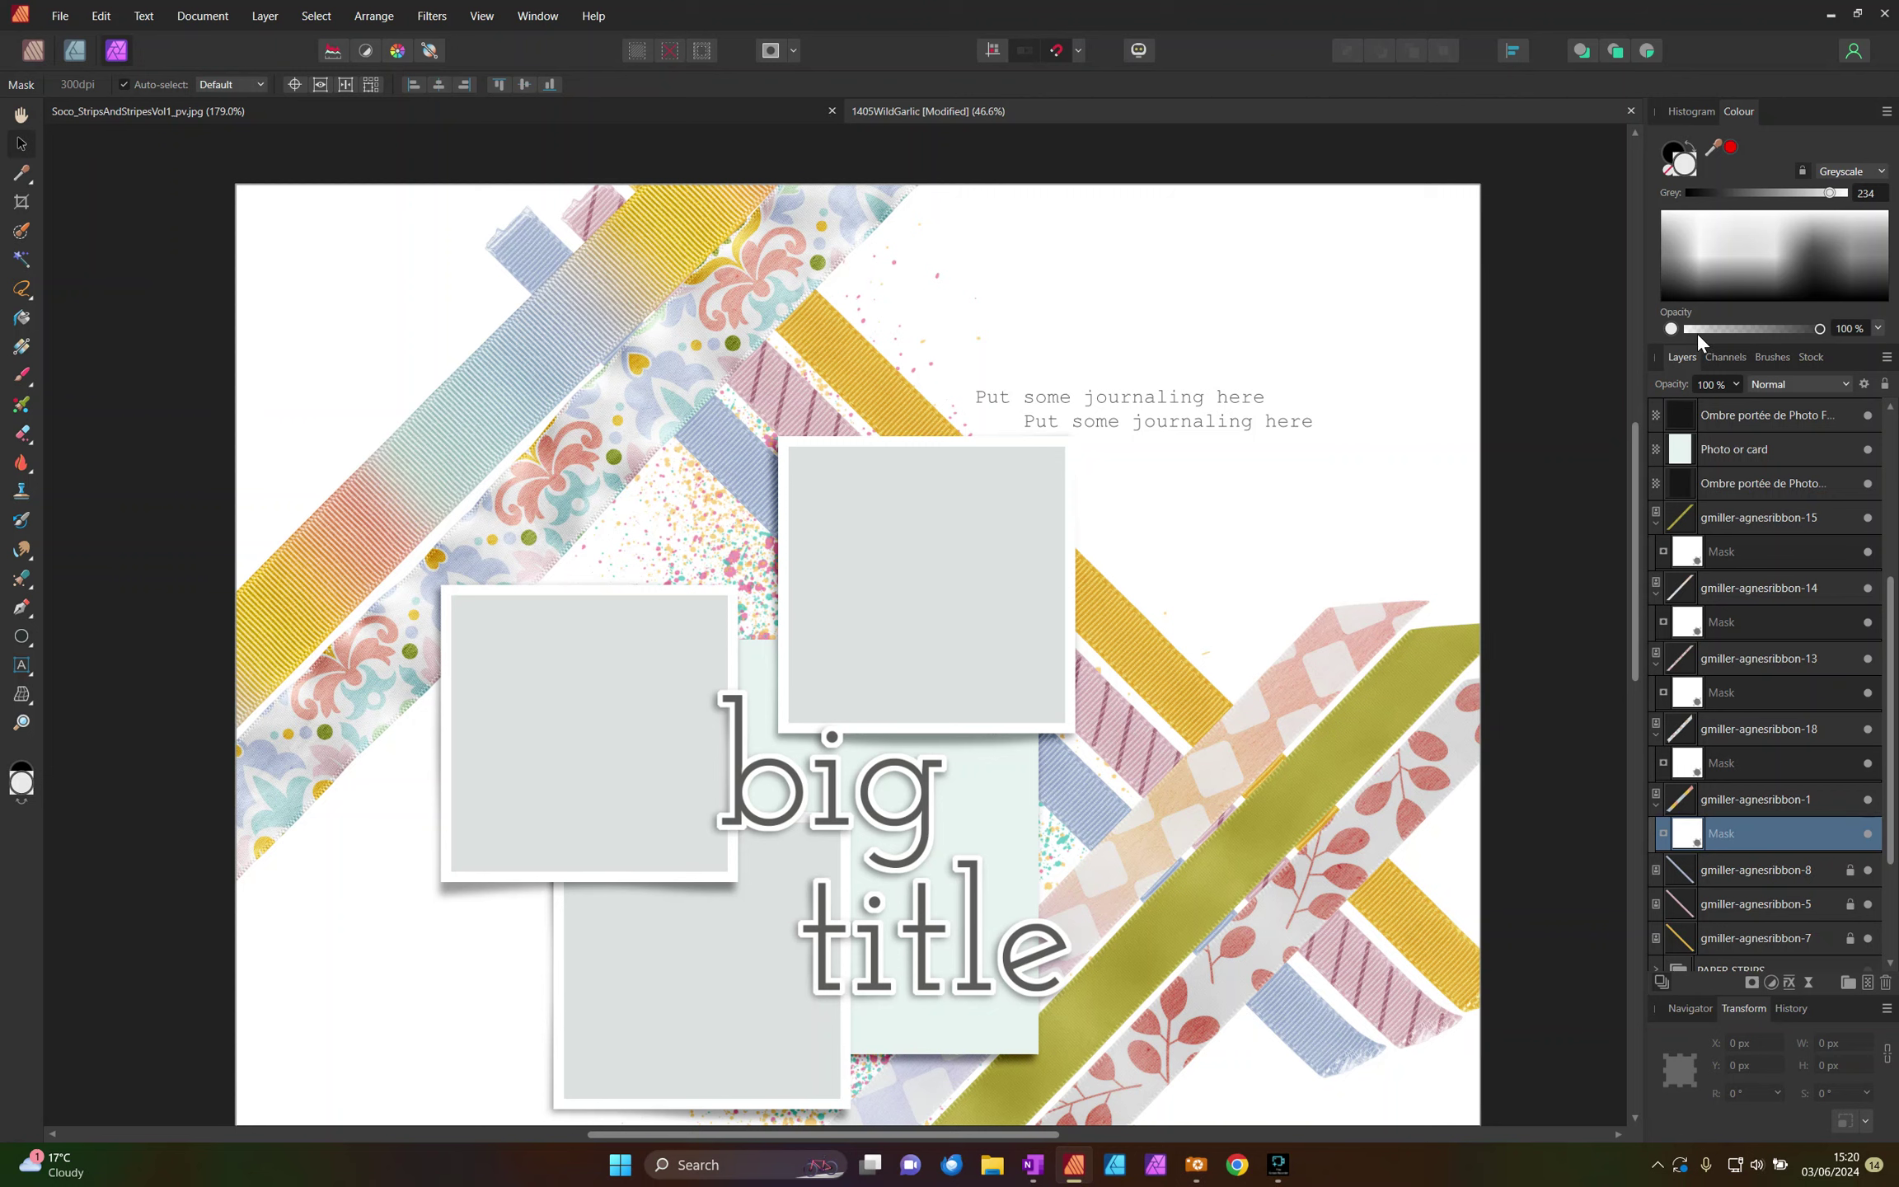
Step: Set up a 128 px round brush painting in black
{"action": "left_click", "coordinate": [1772, 360]}
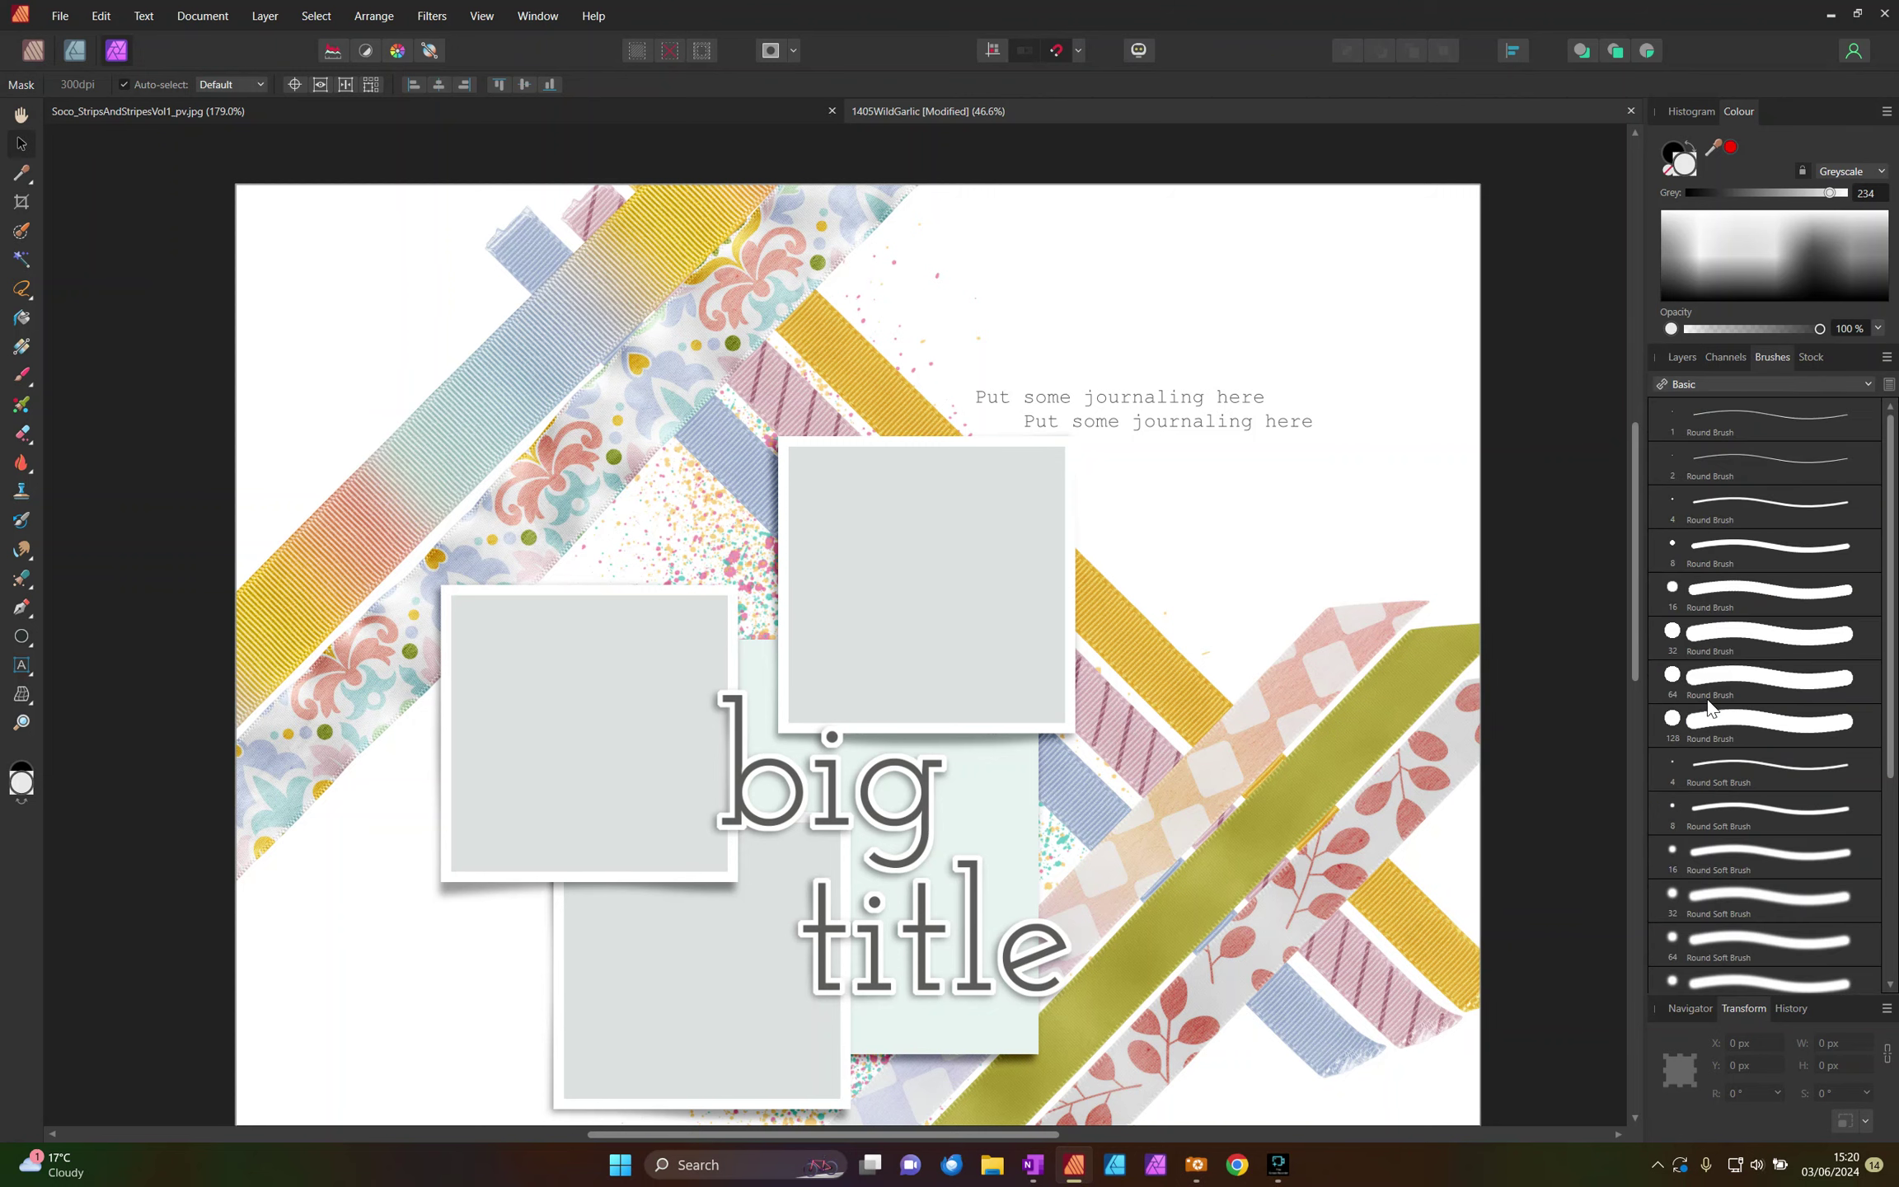
{"action": "left_click", "coordinate": [1685, 717]}
{"action": "left_click", "coordinate": [1669, 152]}
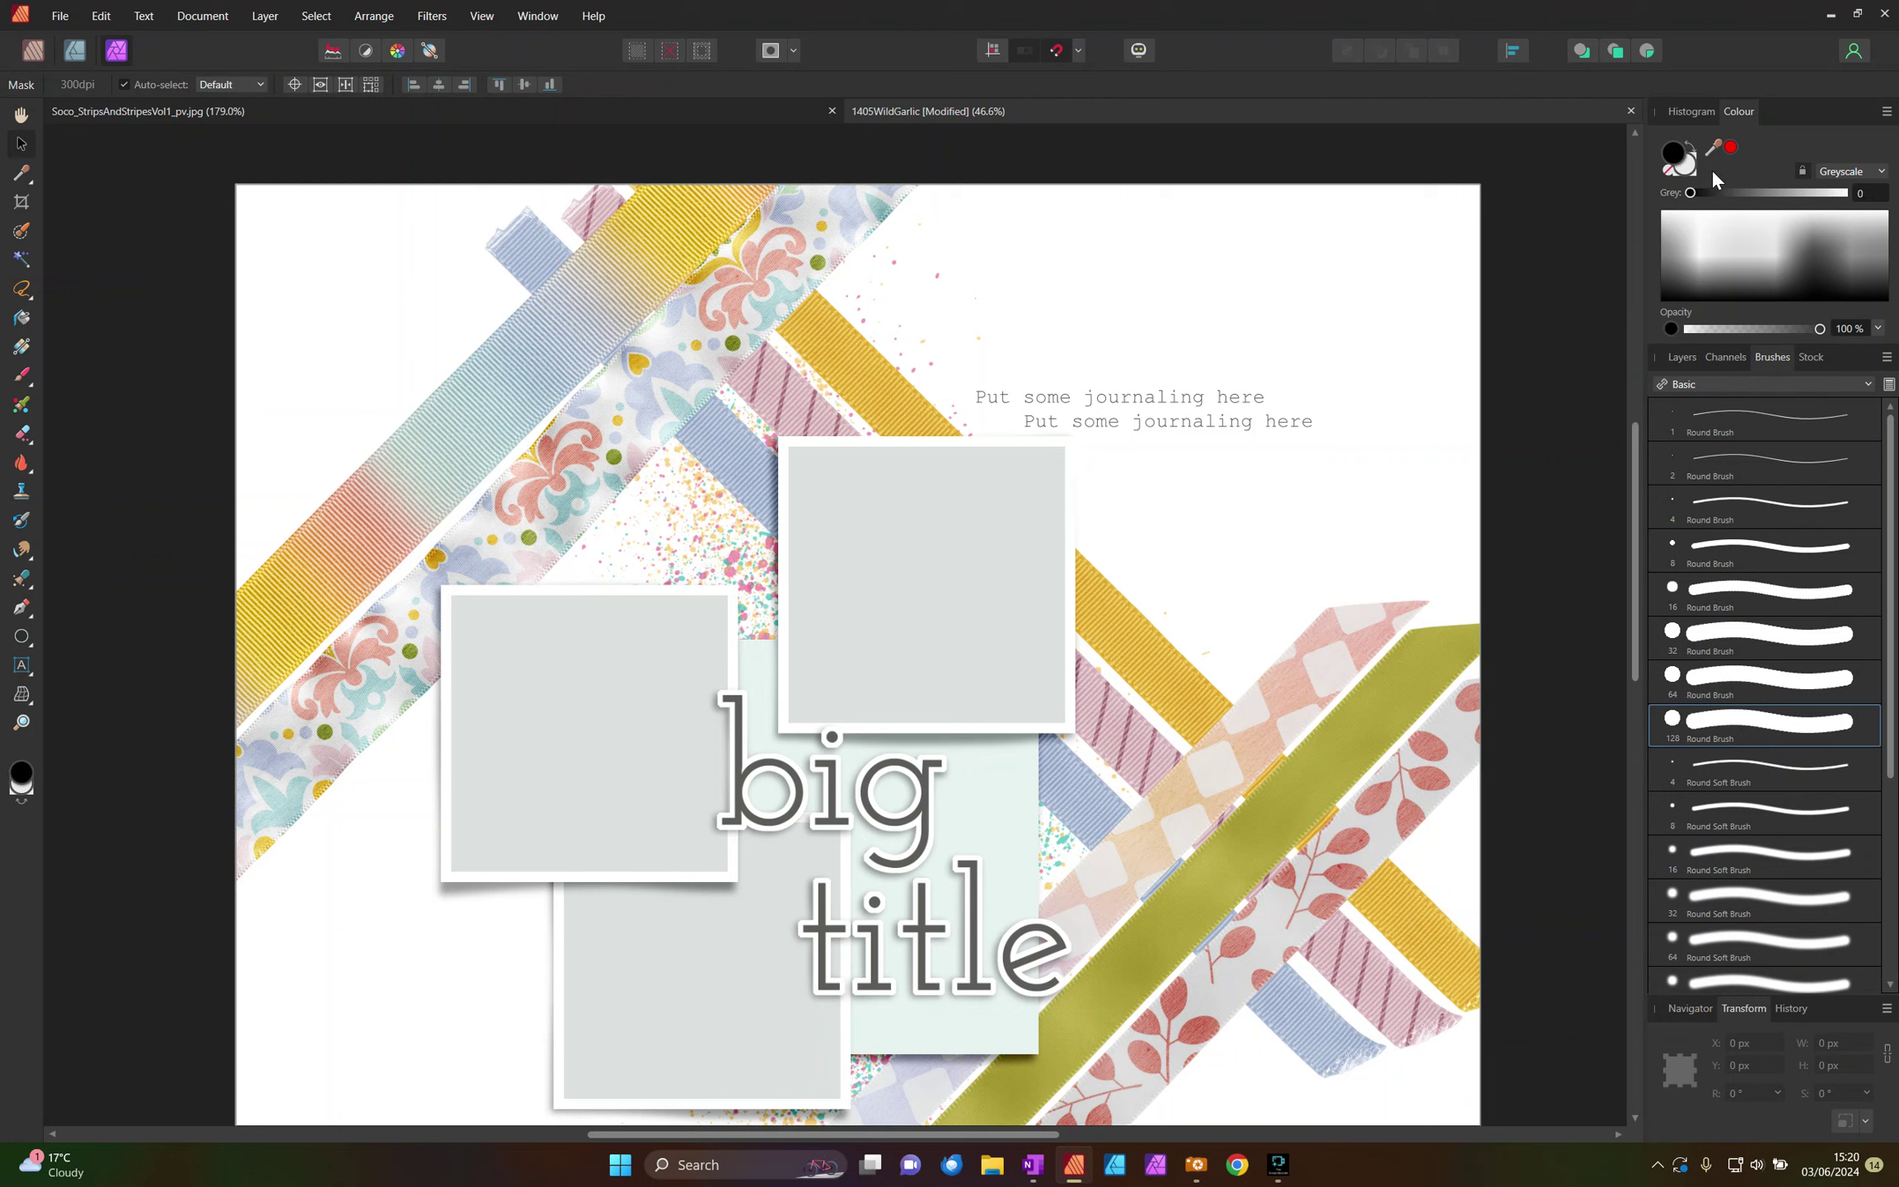
{"action": "left_click", "coordinate": [1680, 356]}
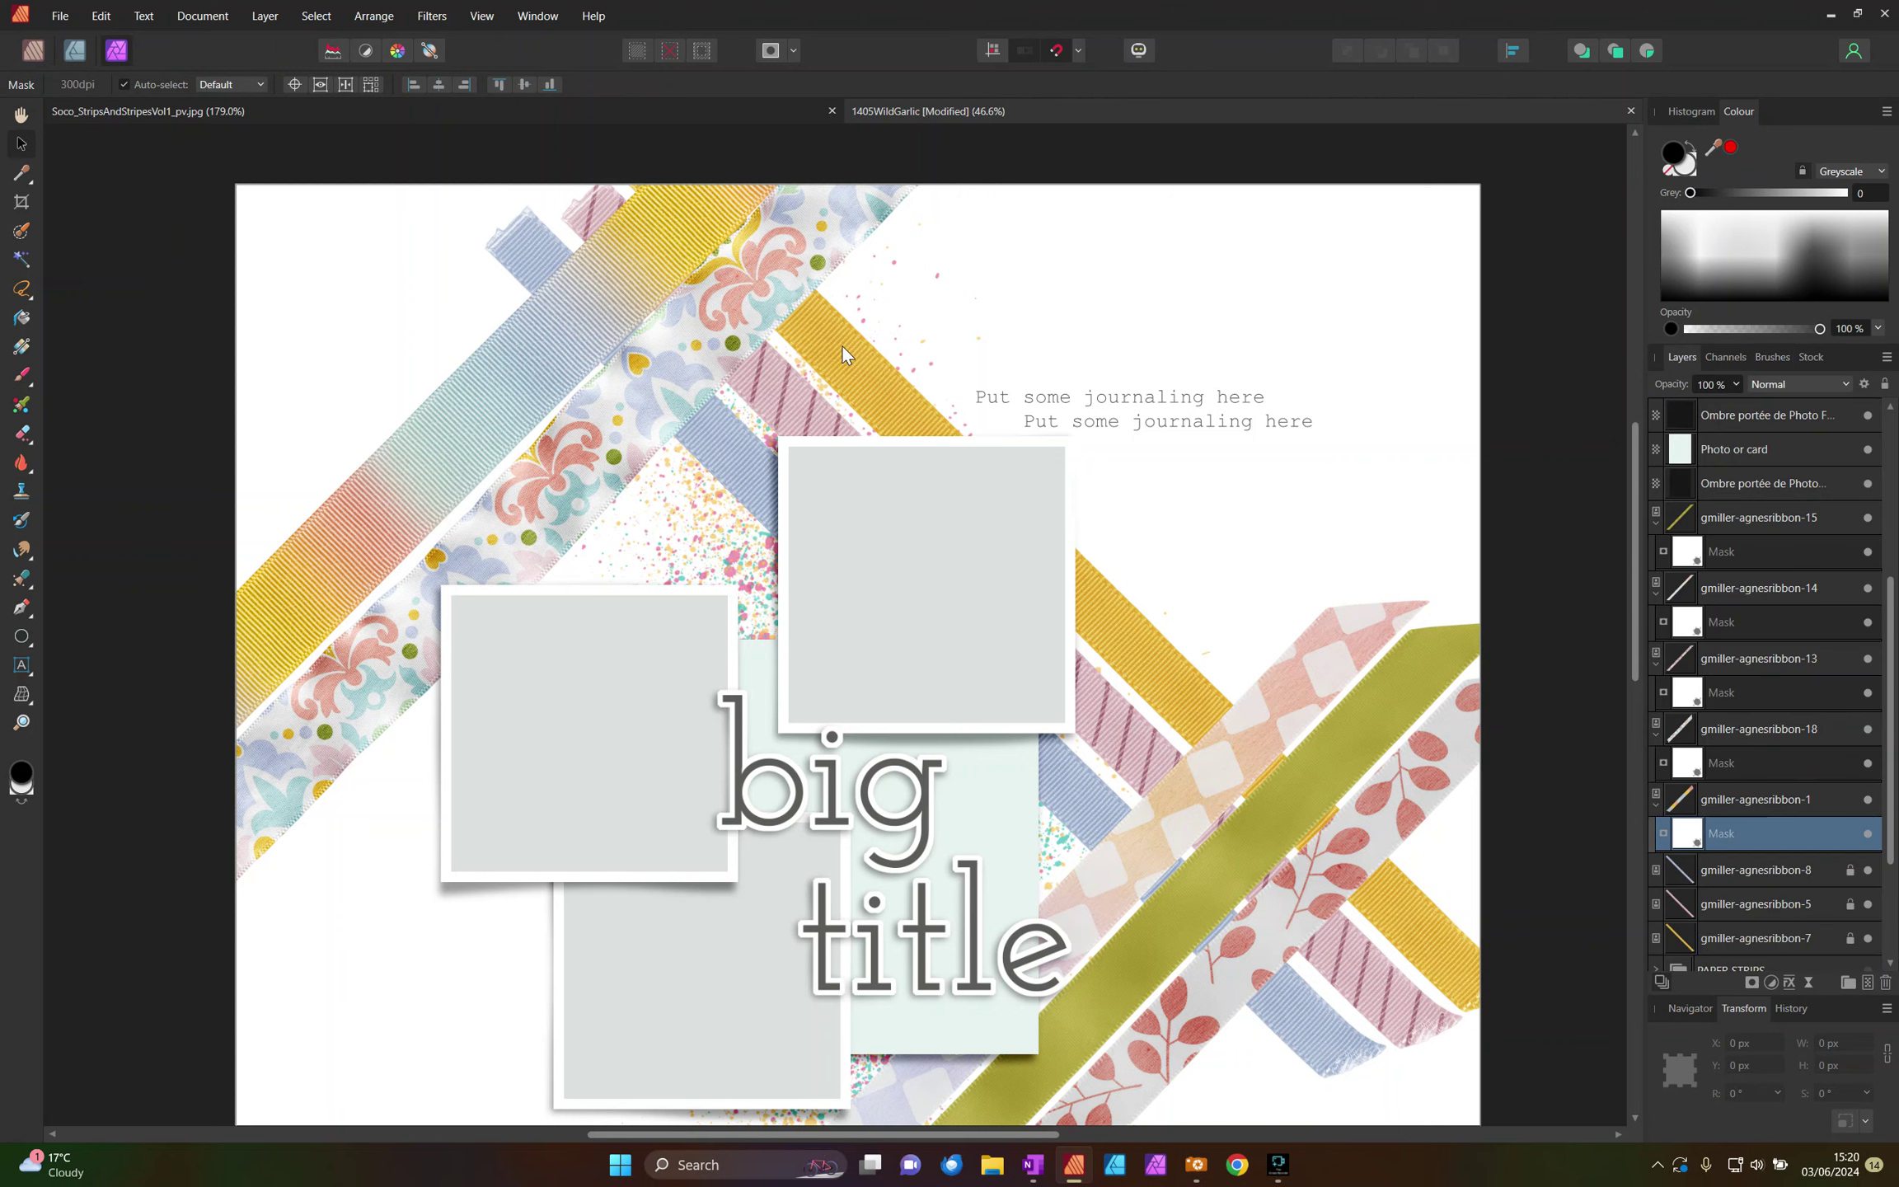
Step: Load ribbon-7's selection and brush on ribbon-1's mask near the top, then undo the stroke
{"action": "left_click", "coordinate": [1753, 937]}
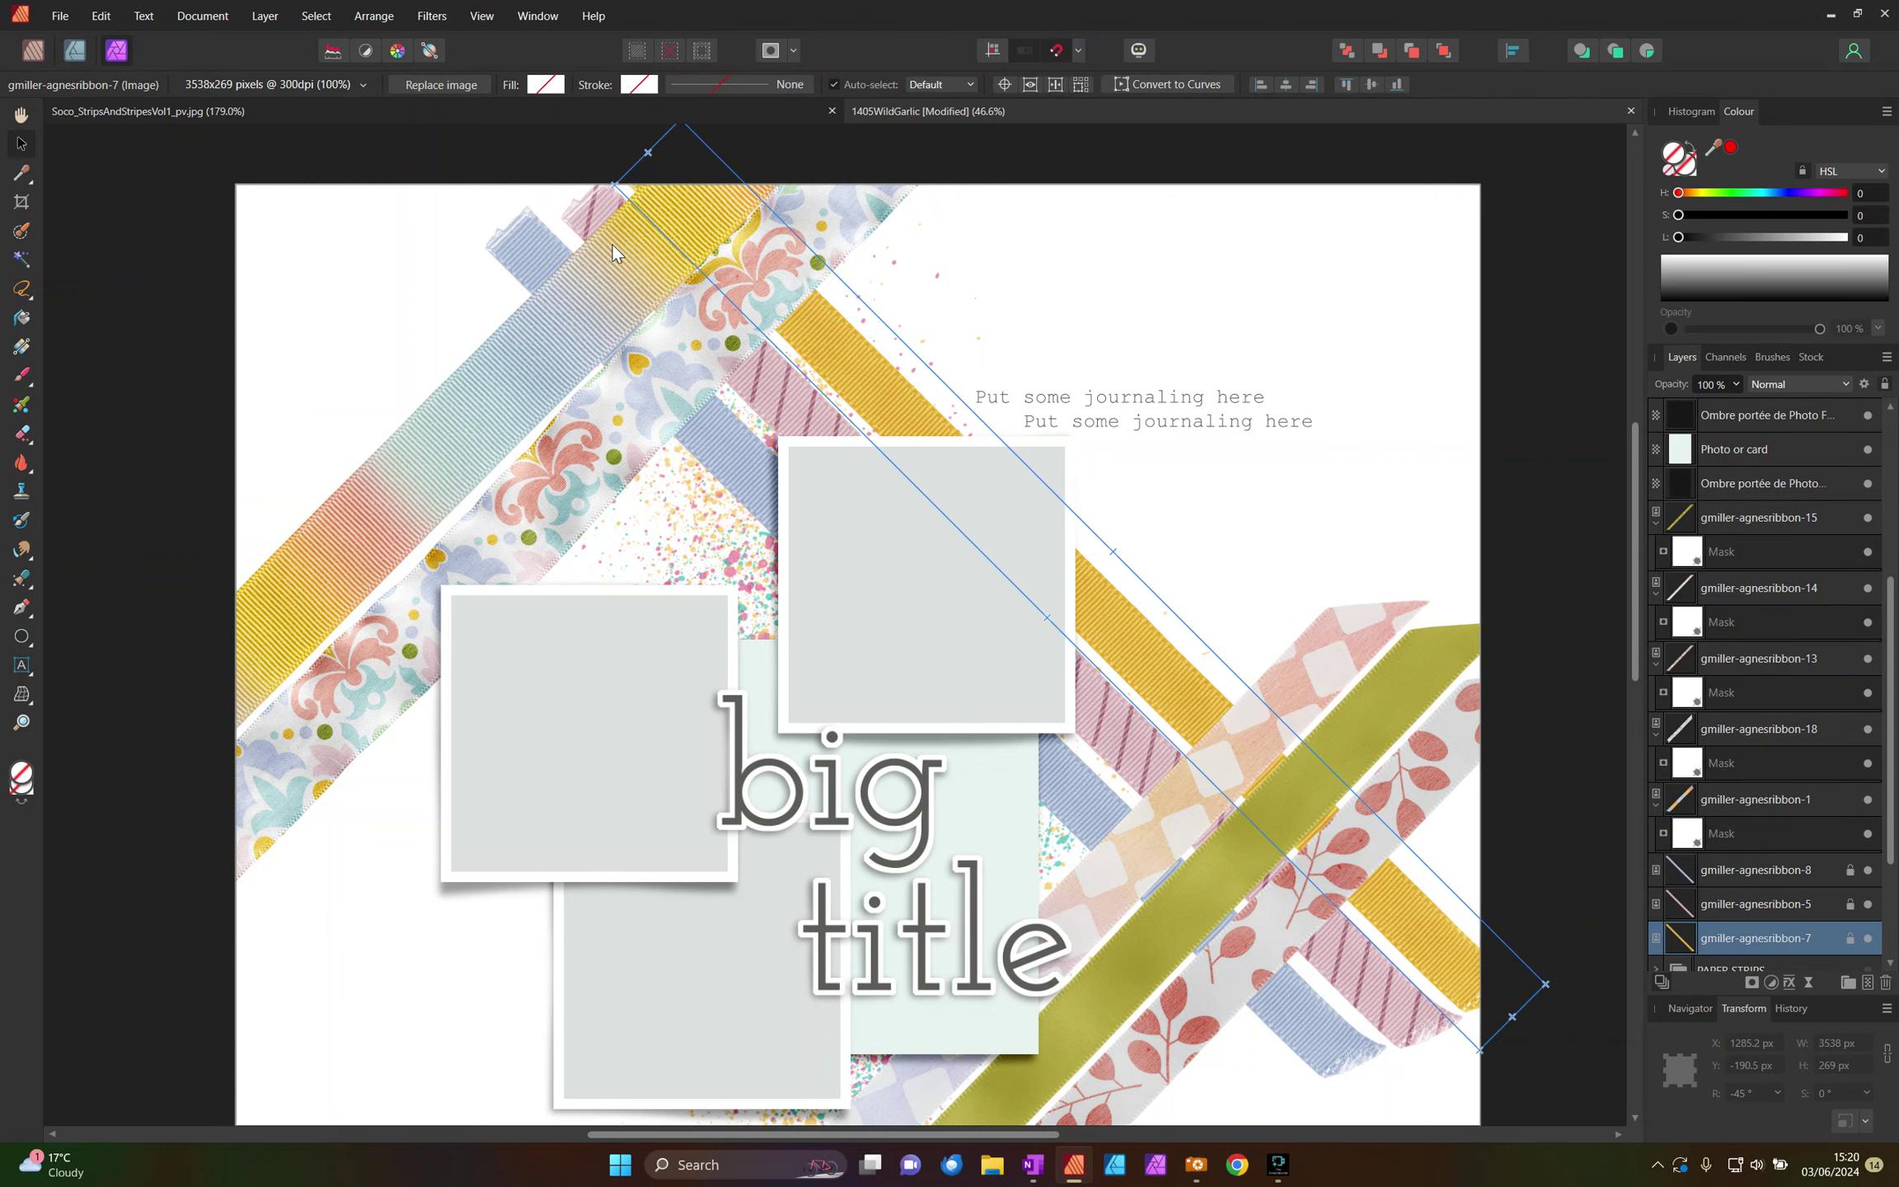
{"action": "left_click", "coordinate": [317, 15]}
{"action": "left_click", "coordinate": [342, 115]}
{"action": "left_click", "coordinate": [589, 270]}
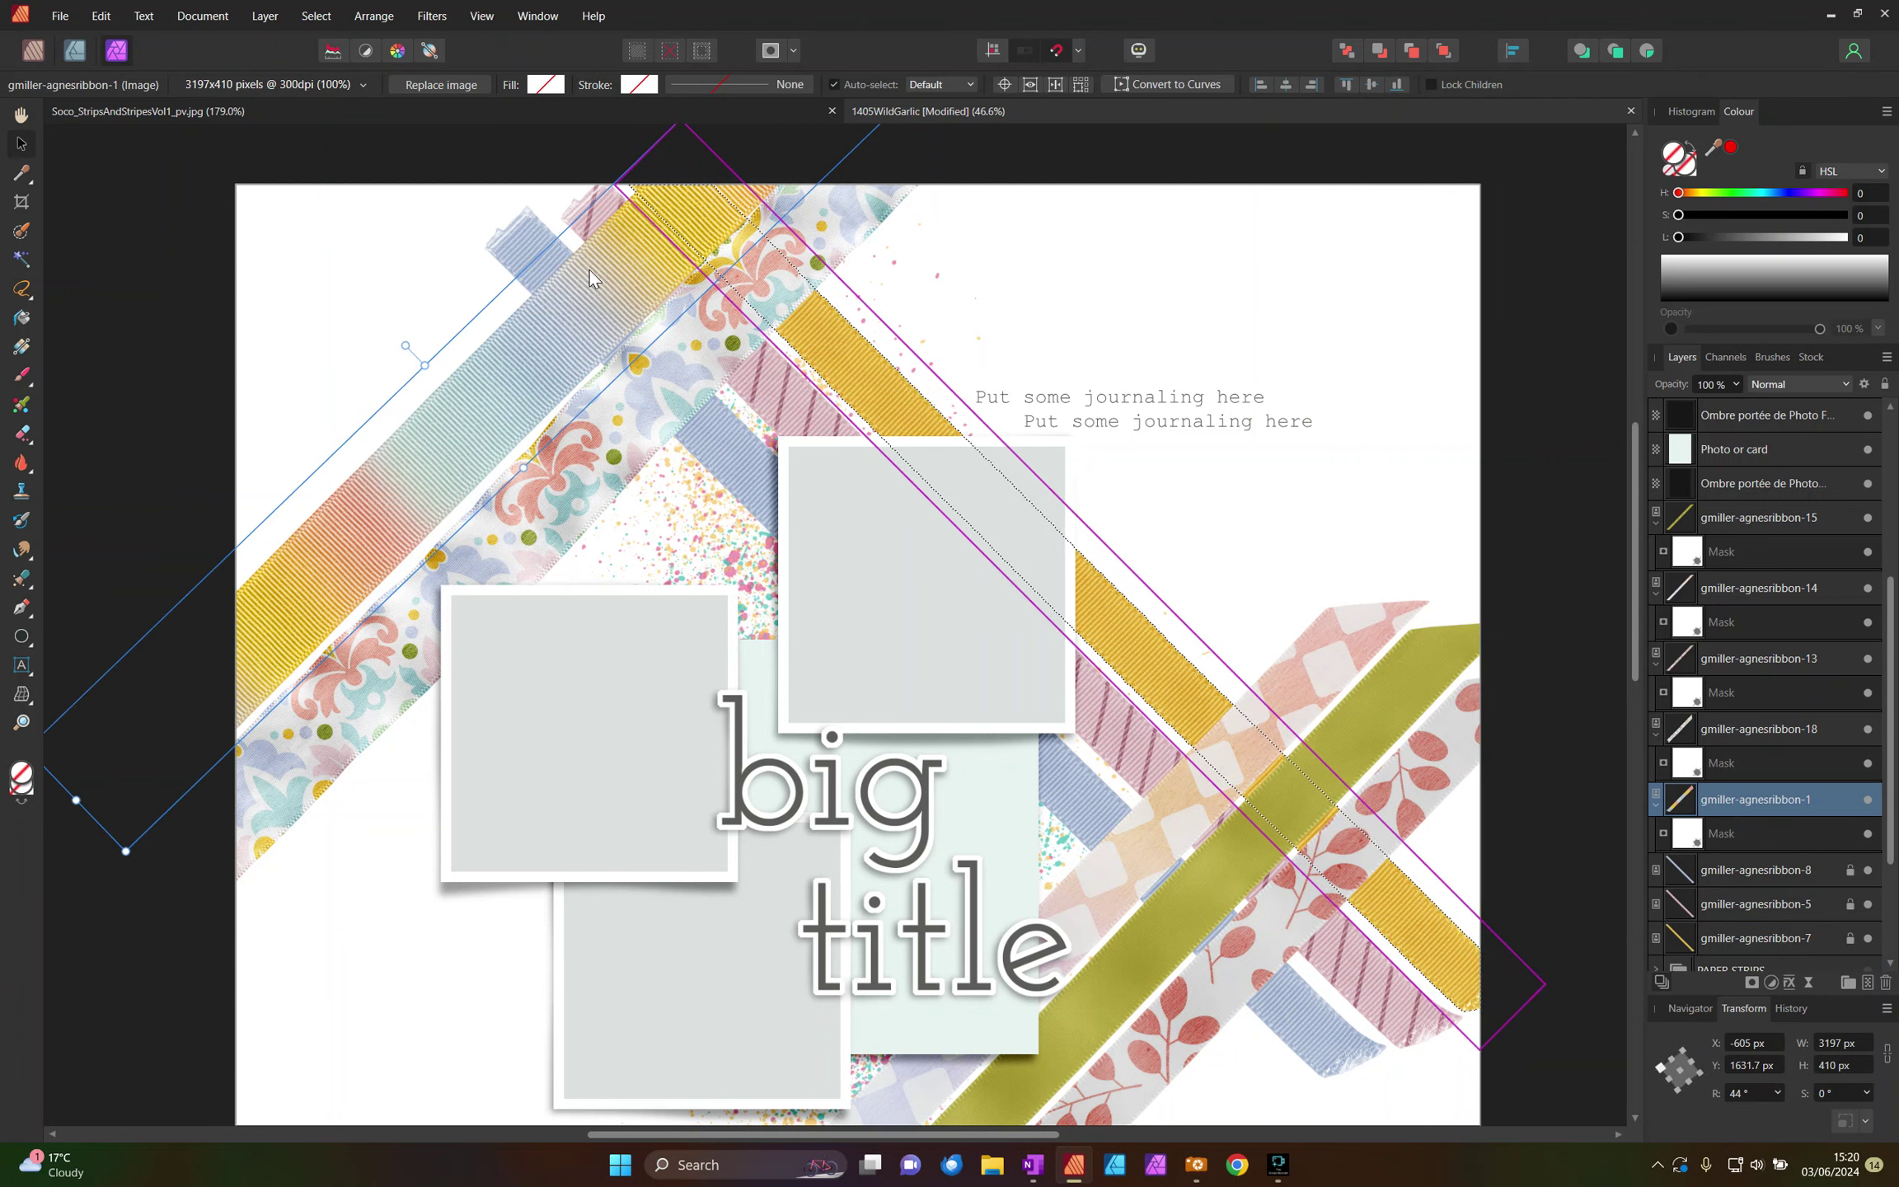
{"action": "left_click", "coordinate": [1722, 837]}
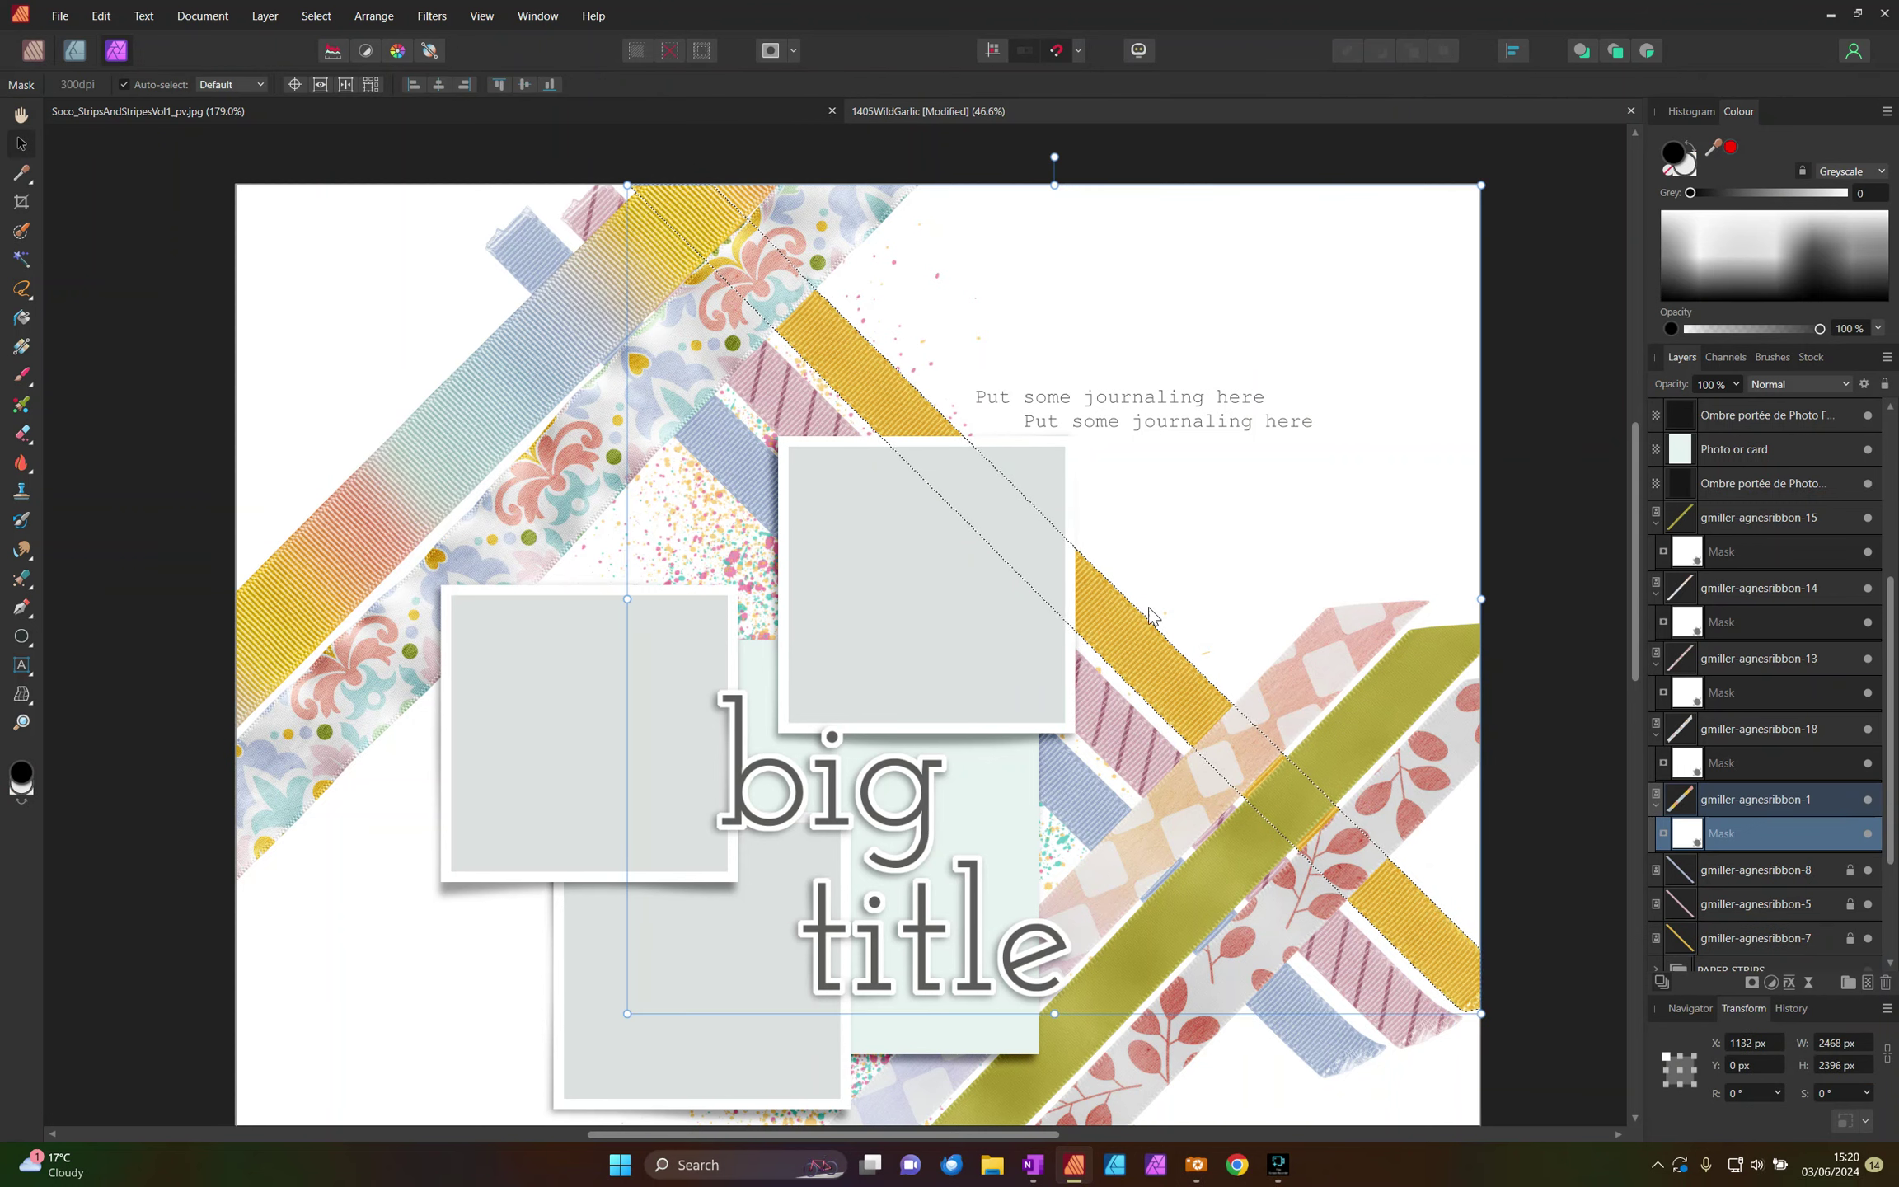
{"action": "left_click", "coordinate": [25, 377]}
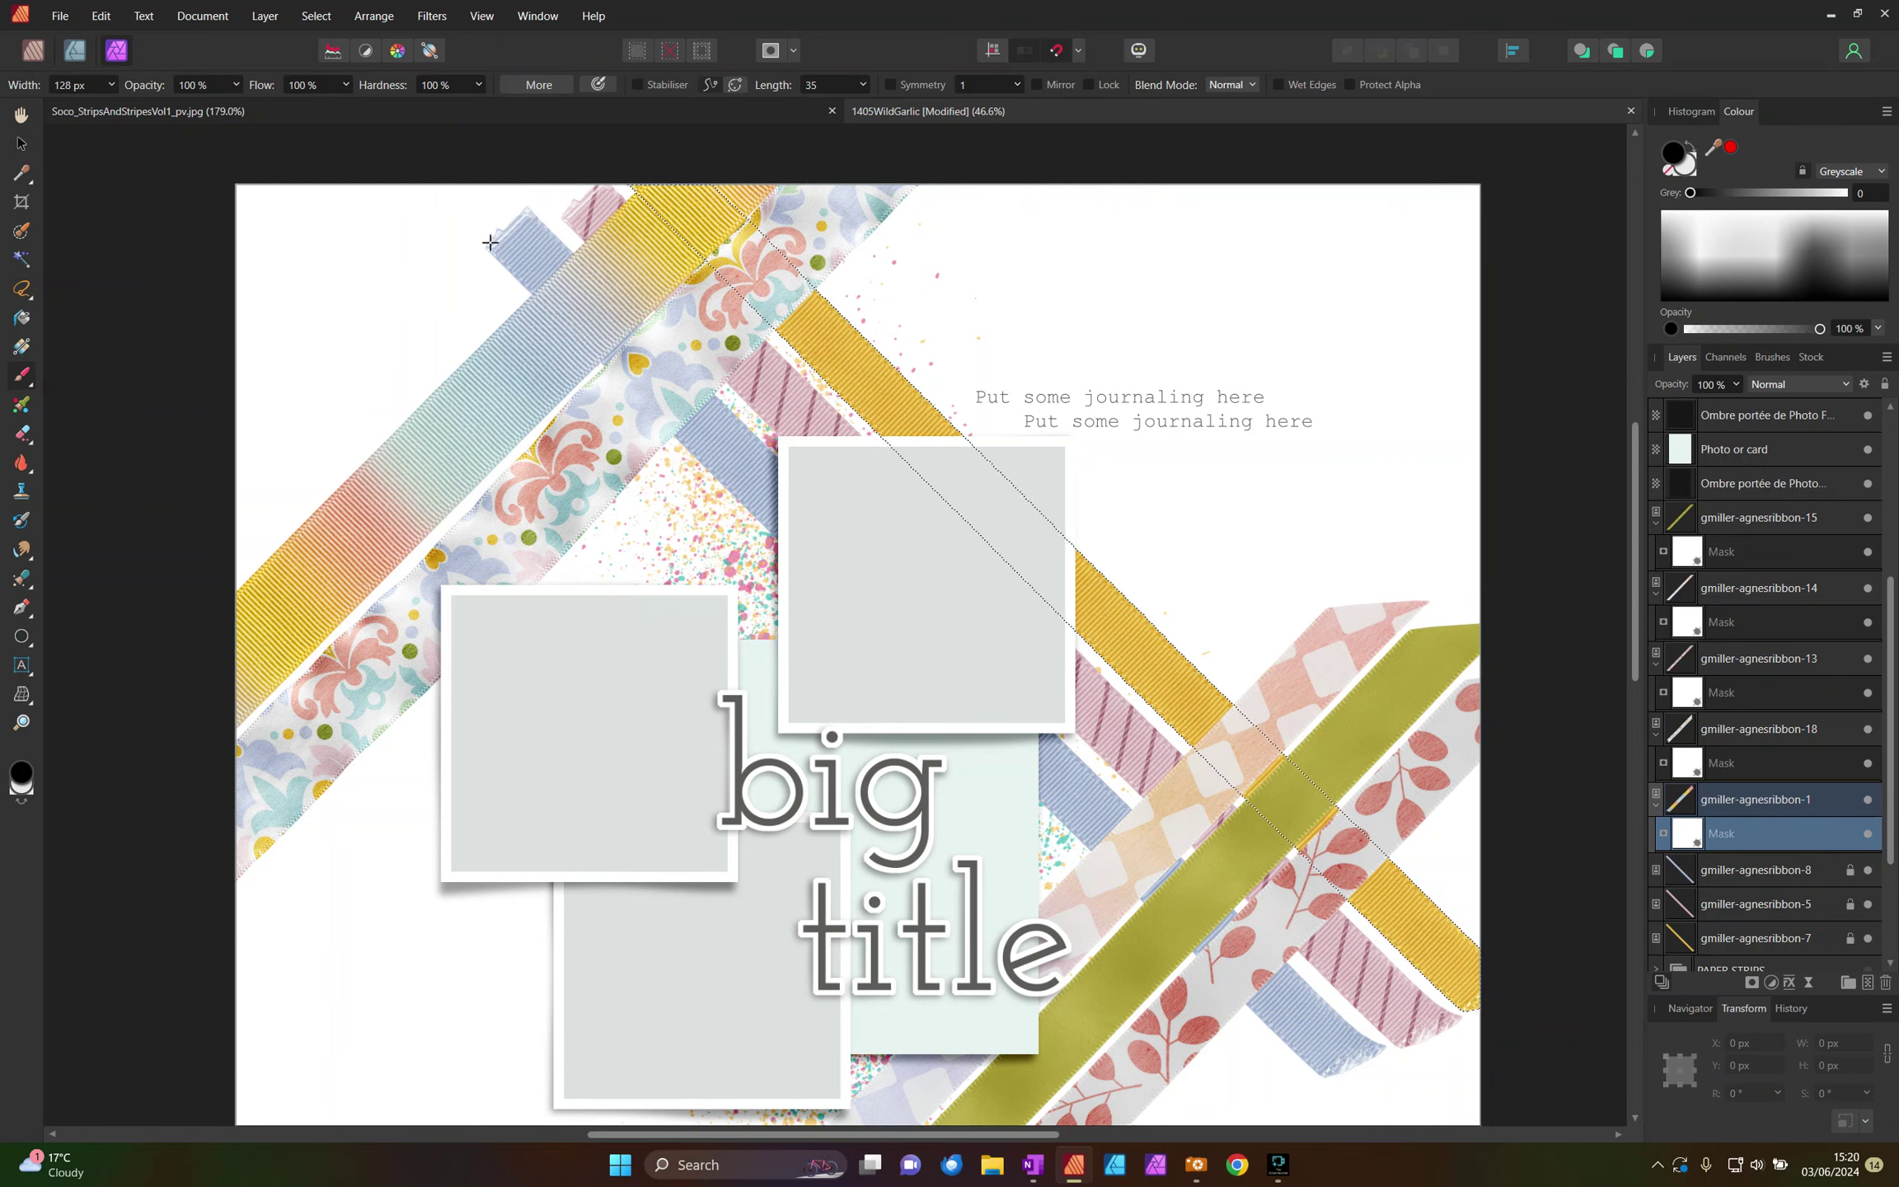
{"action": "mouse_move", "coordinate": [700, 222]}
{"action": "left_mouse_down"}
{"action": "mouse_move", "coordinate": [664, 189]}
{"action": "mouse_move", "coordinate": [742, 230]}
{"action": "mouse_move", "coordinate": [705, 169]}
{"action": "mouse_move", "coordinate": [776, 262]}
{"action": "mouse_move", "coordinate": [676, 156]}
{"action": "mouse_move", "coordinate": [711, 246]}
{"action": "mouse_move", "coordinate": [631, 171]}
{"action": "mouse_move", "coordinate": [718, 280]}
{"action": "mouse_move", "coordinate": [633, 165]}
{"action": "mouse_move", "coordinate": [734, 224]}
{"action": "mouse_move", "coordinate": [701, 167]}
{"action": "mouse_move", "coordinate": [737, 234]}
{"action": "mouse_move", "coordinate": [635, 186]}
{"action": "mouse_move", "coordinate": [665, 212]}
{"action": "left_mouse_up"}
{"action": "key", "text": "ctrl+z"}
Step: Paint out crossing areas on the masks of ribbon-13 and ribbon-14, checking each ribbon's visibility
{"action": "left_click", "coordinate": [1696, 666]}
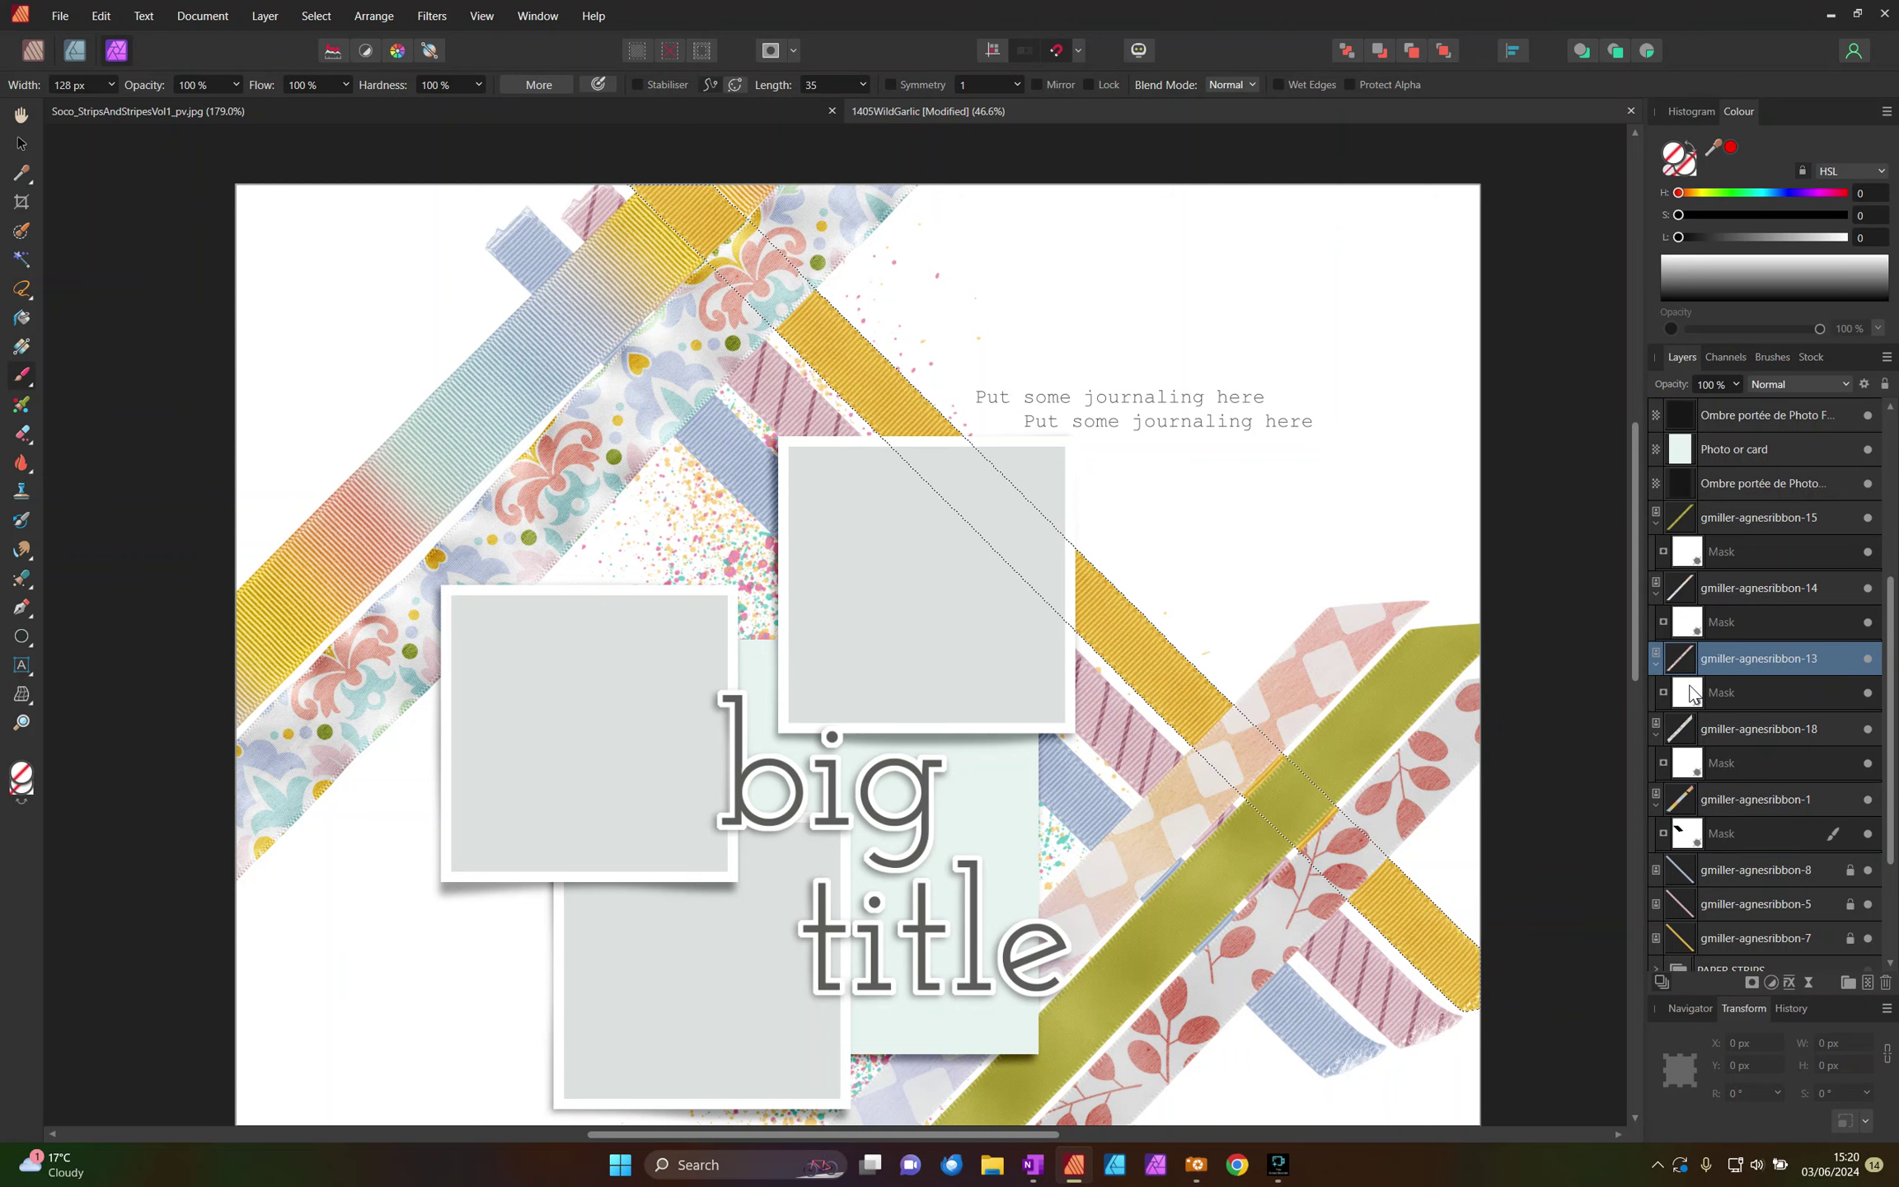
{"action": "left_click", "coordinate": [1693, 694]}
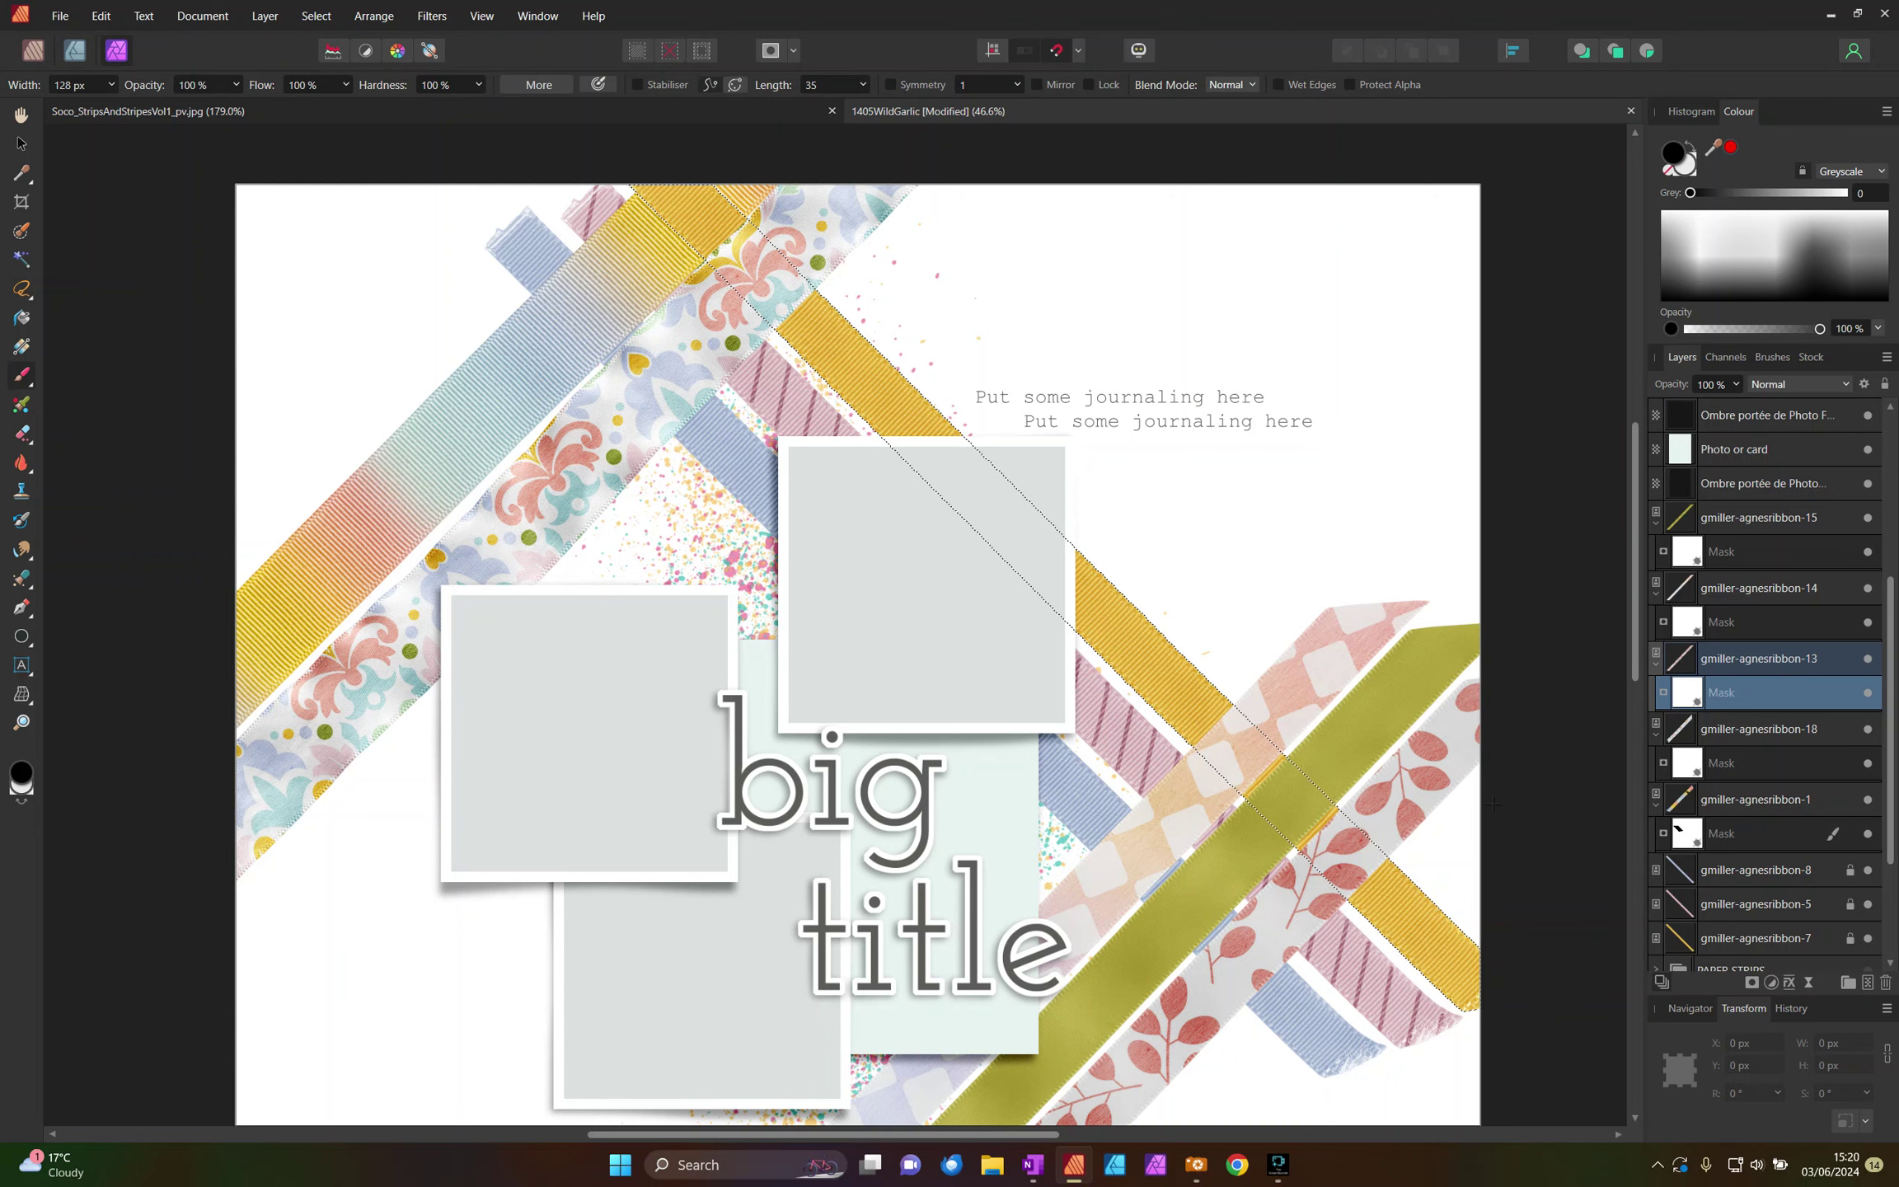
{"action": "left_click", "coordinate": [1867, 659]}
{"action": "left_click", "coordinate": [1867, 660]}
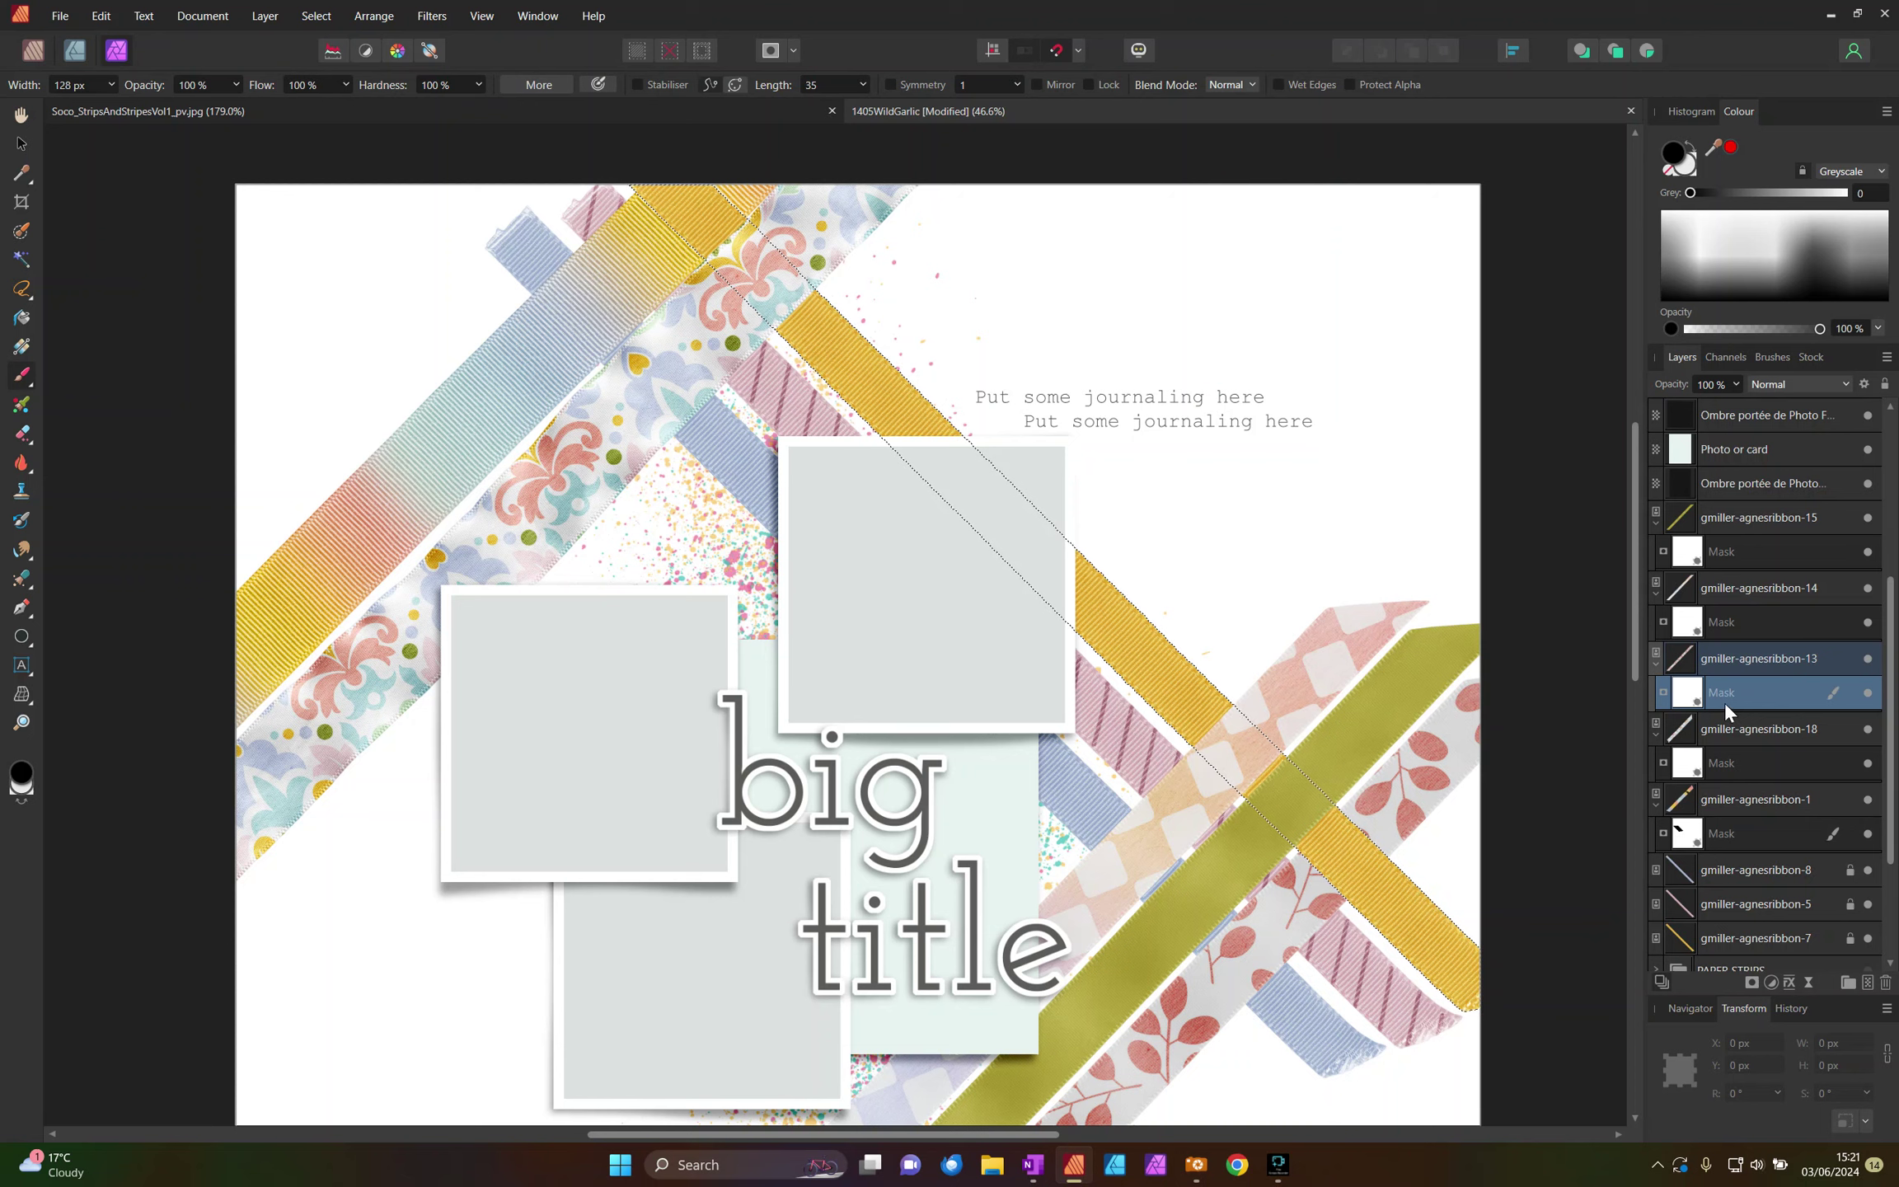
{"action": "left_click", "coordinate": [1711, 586]}
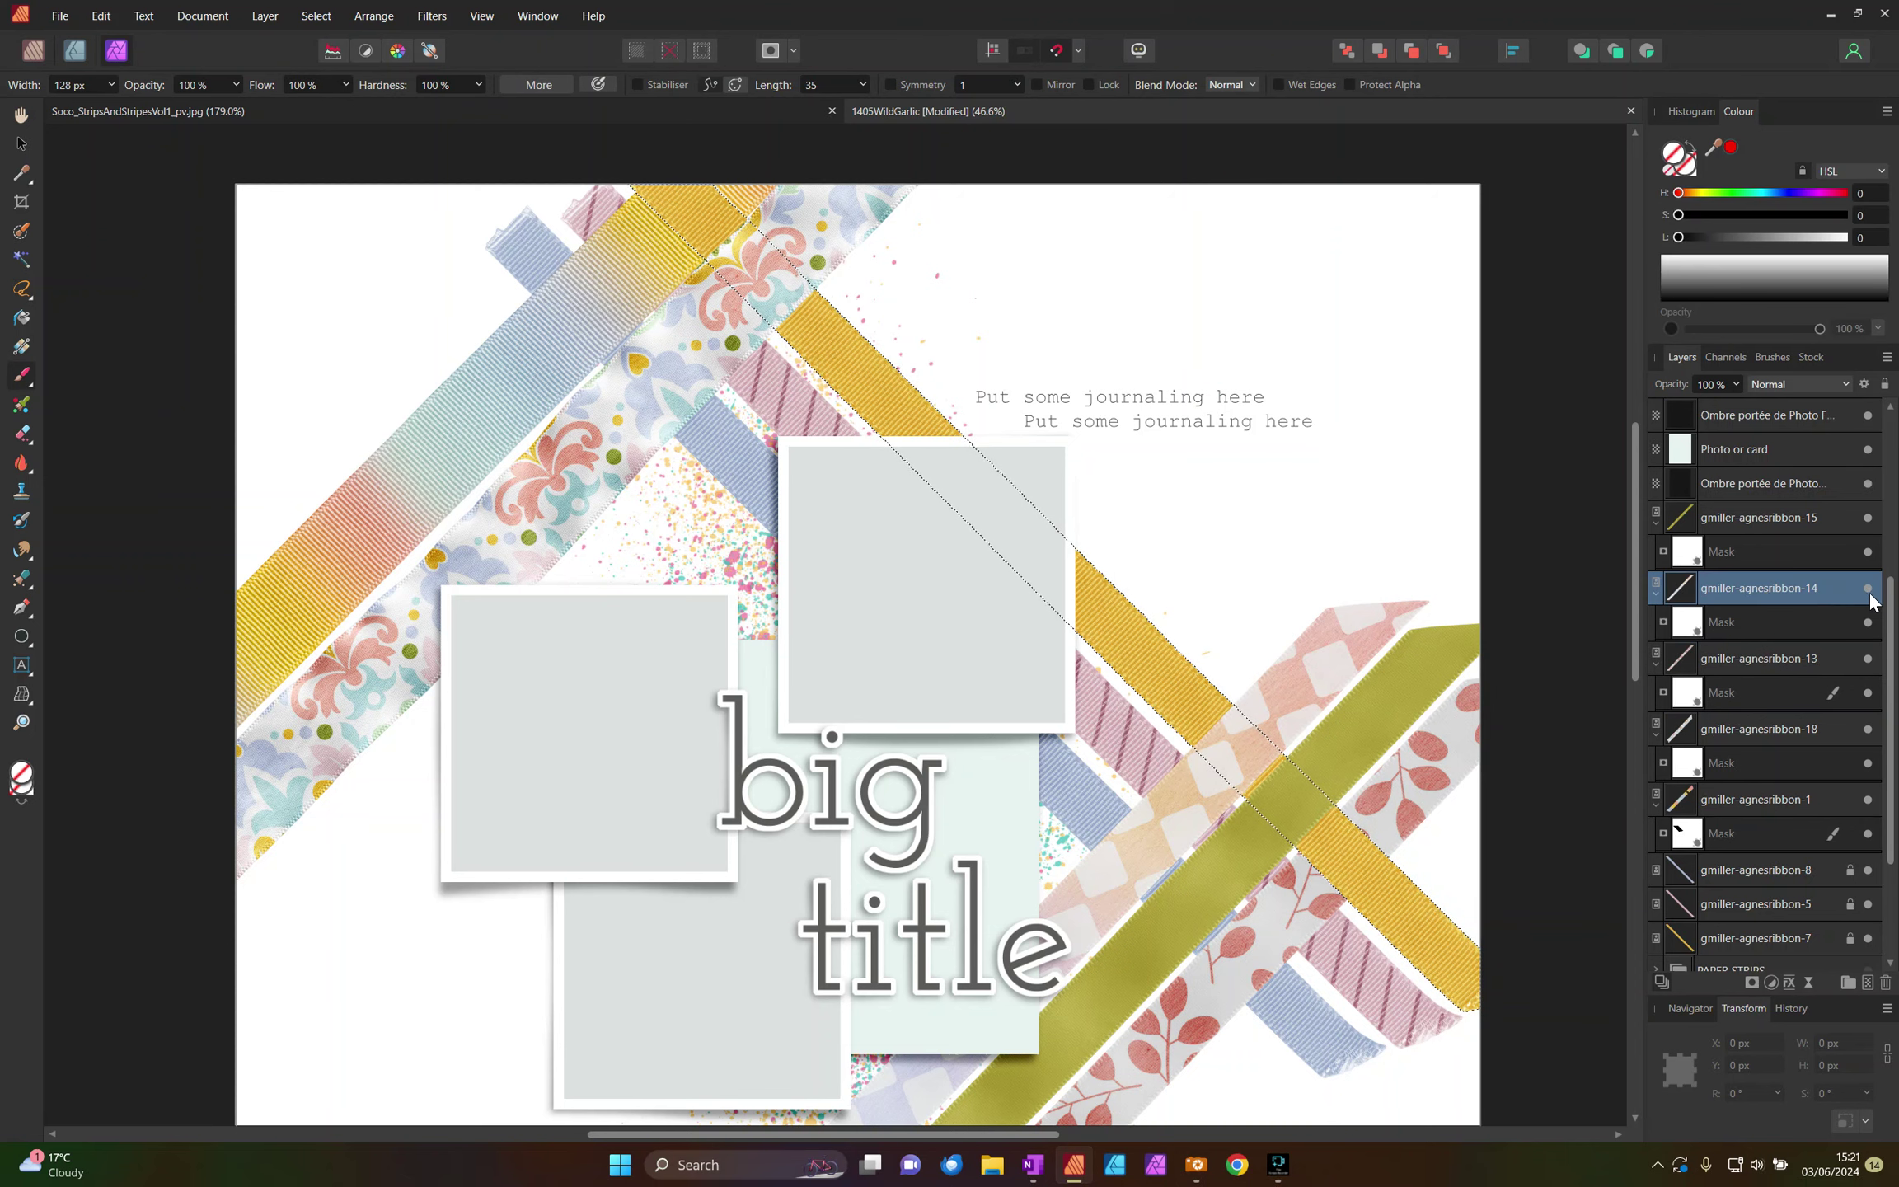
{"action": "left_click", "coordinate": [1867, 588]}
{"action": "left_click", "coordinate": [1867, 588]}
{"action": "left_click", "coordinate": [1703, 624]}
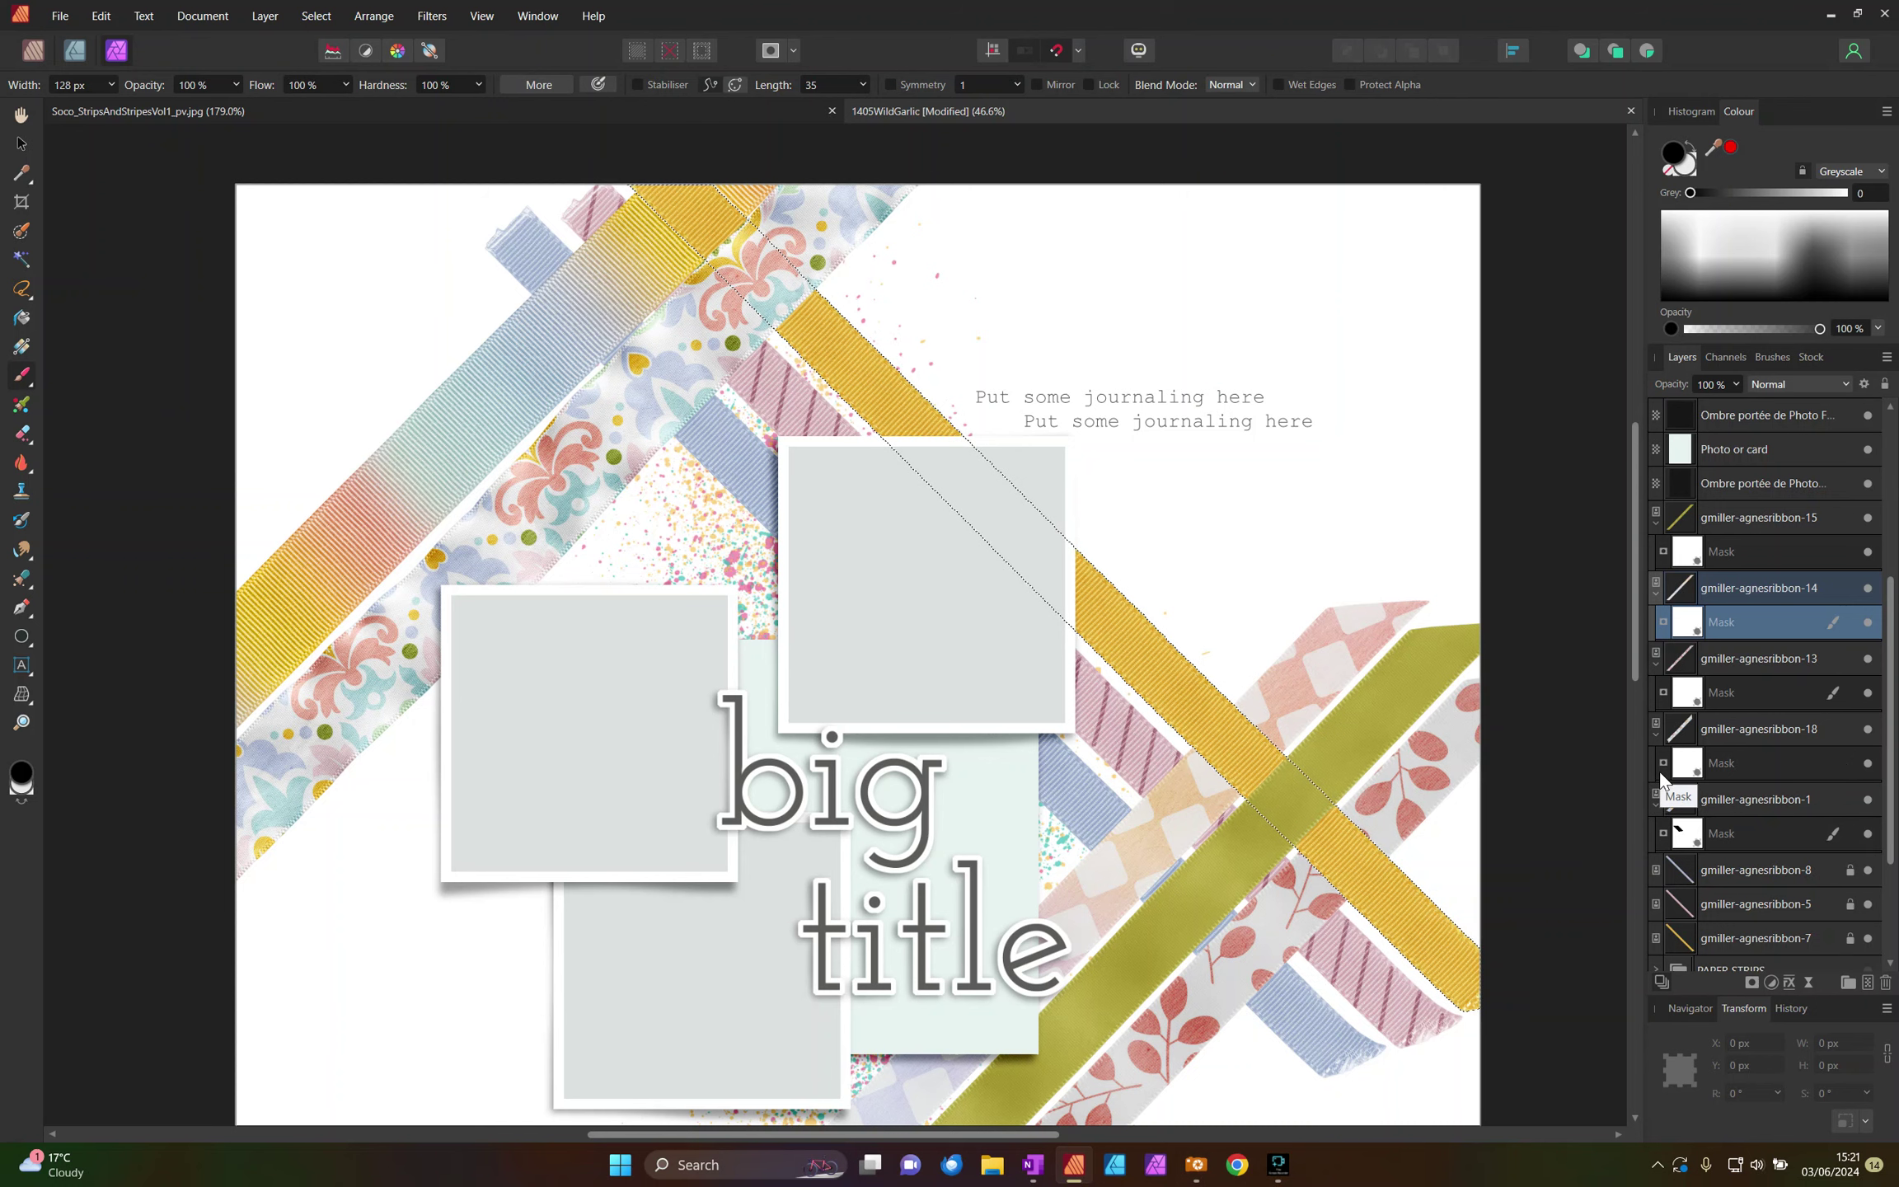
Step: Load a selection from ribbon-5's shape, then clear it and reselect ribbon-5
{"action": "key", "text": "ctrl+d"}
{"action": "left_click", "coordinate": [1714, 905]}
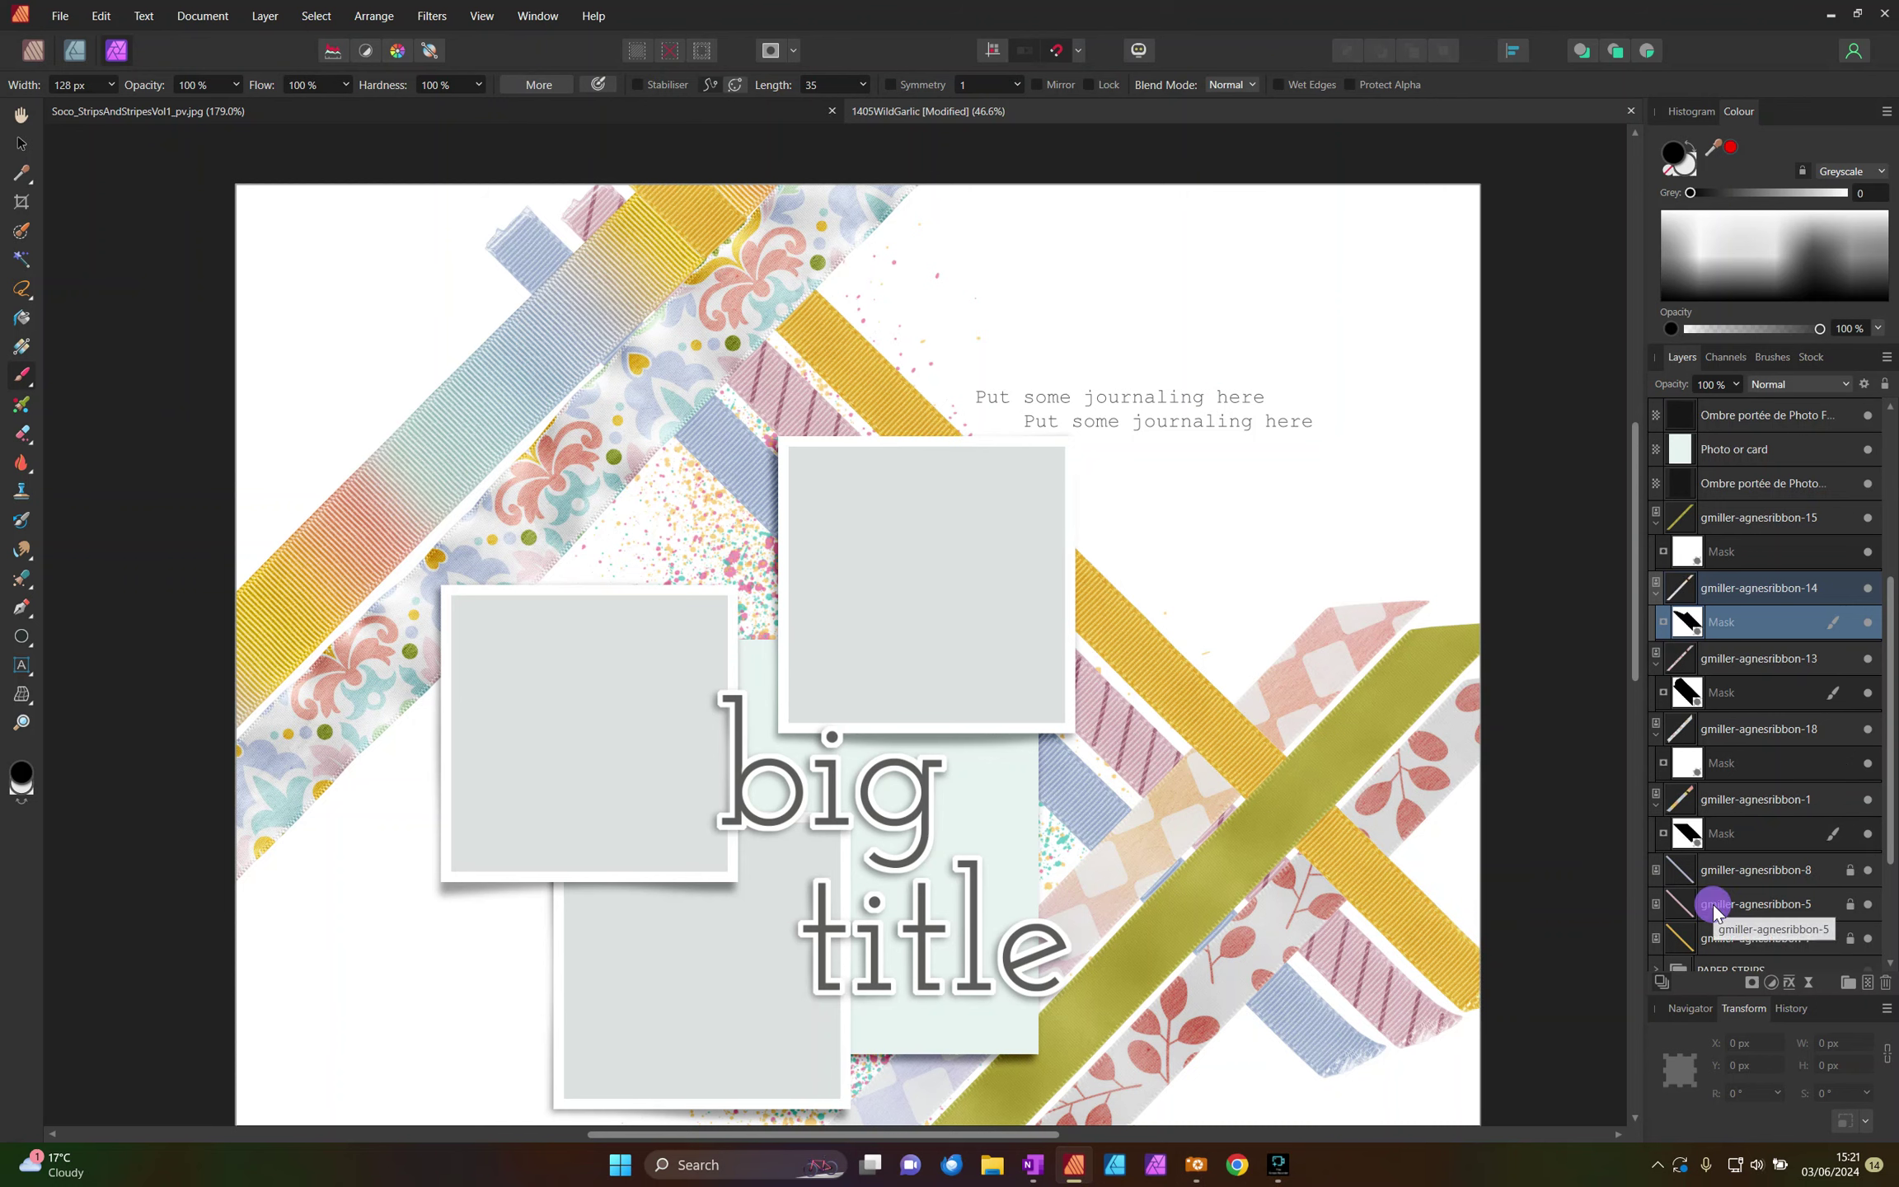
{"action": "left_click", "coordinate": [316, 16]}
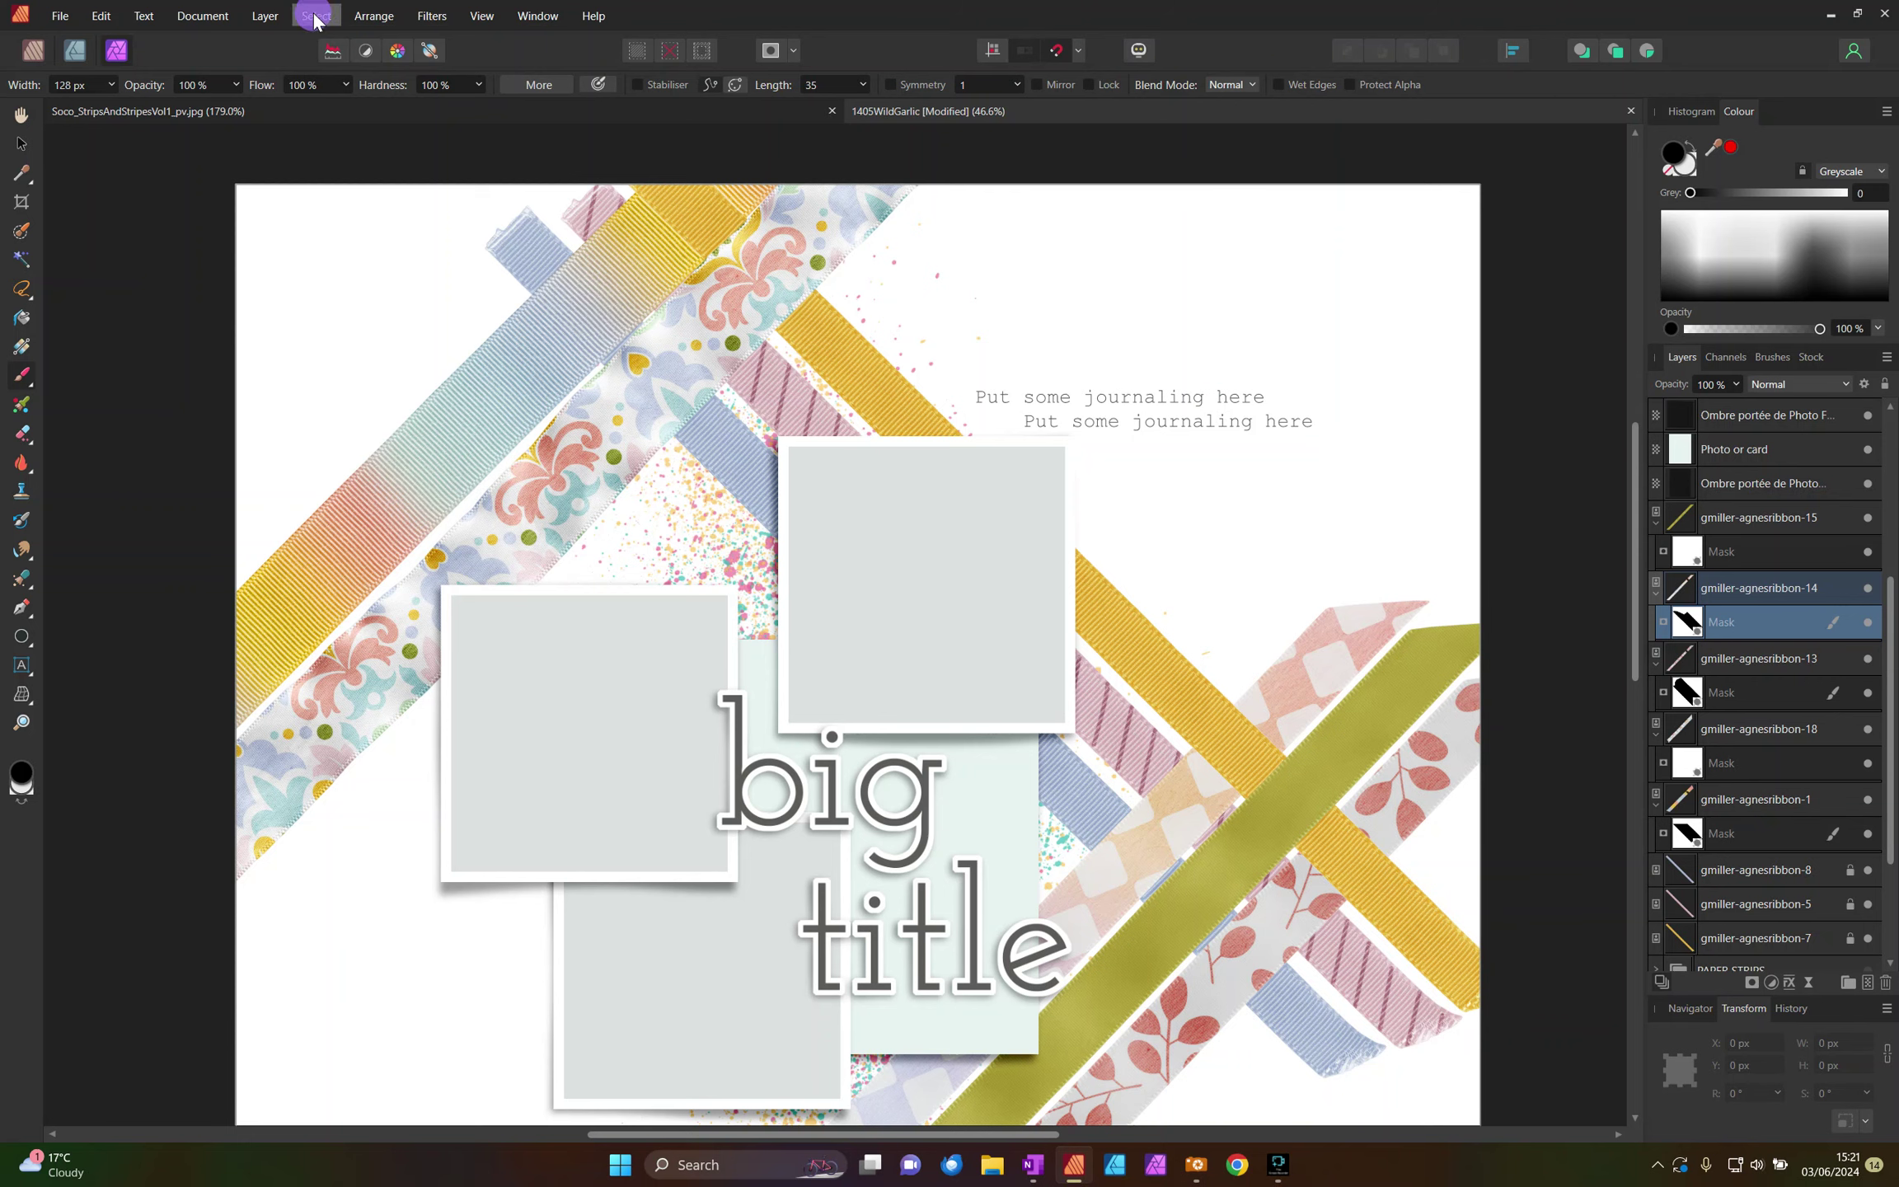
{"action": "left_click", "coordinate": [327, 118]}
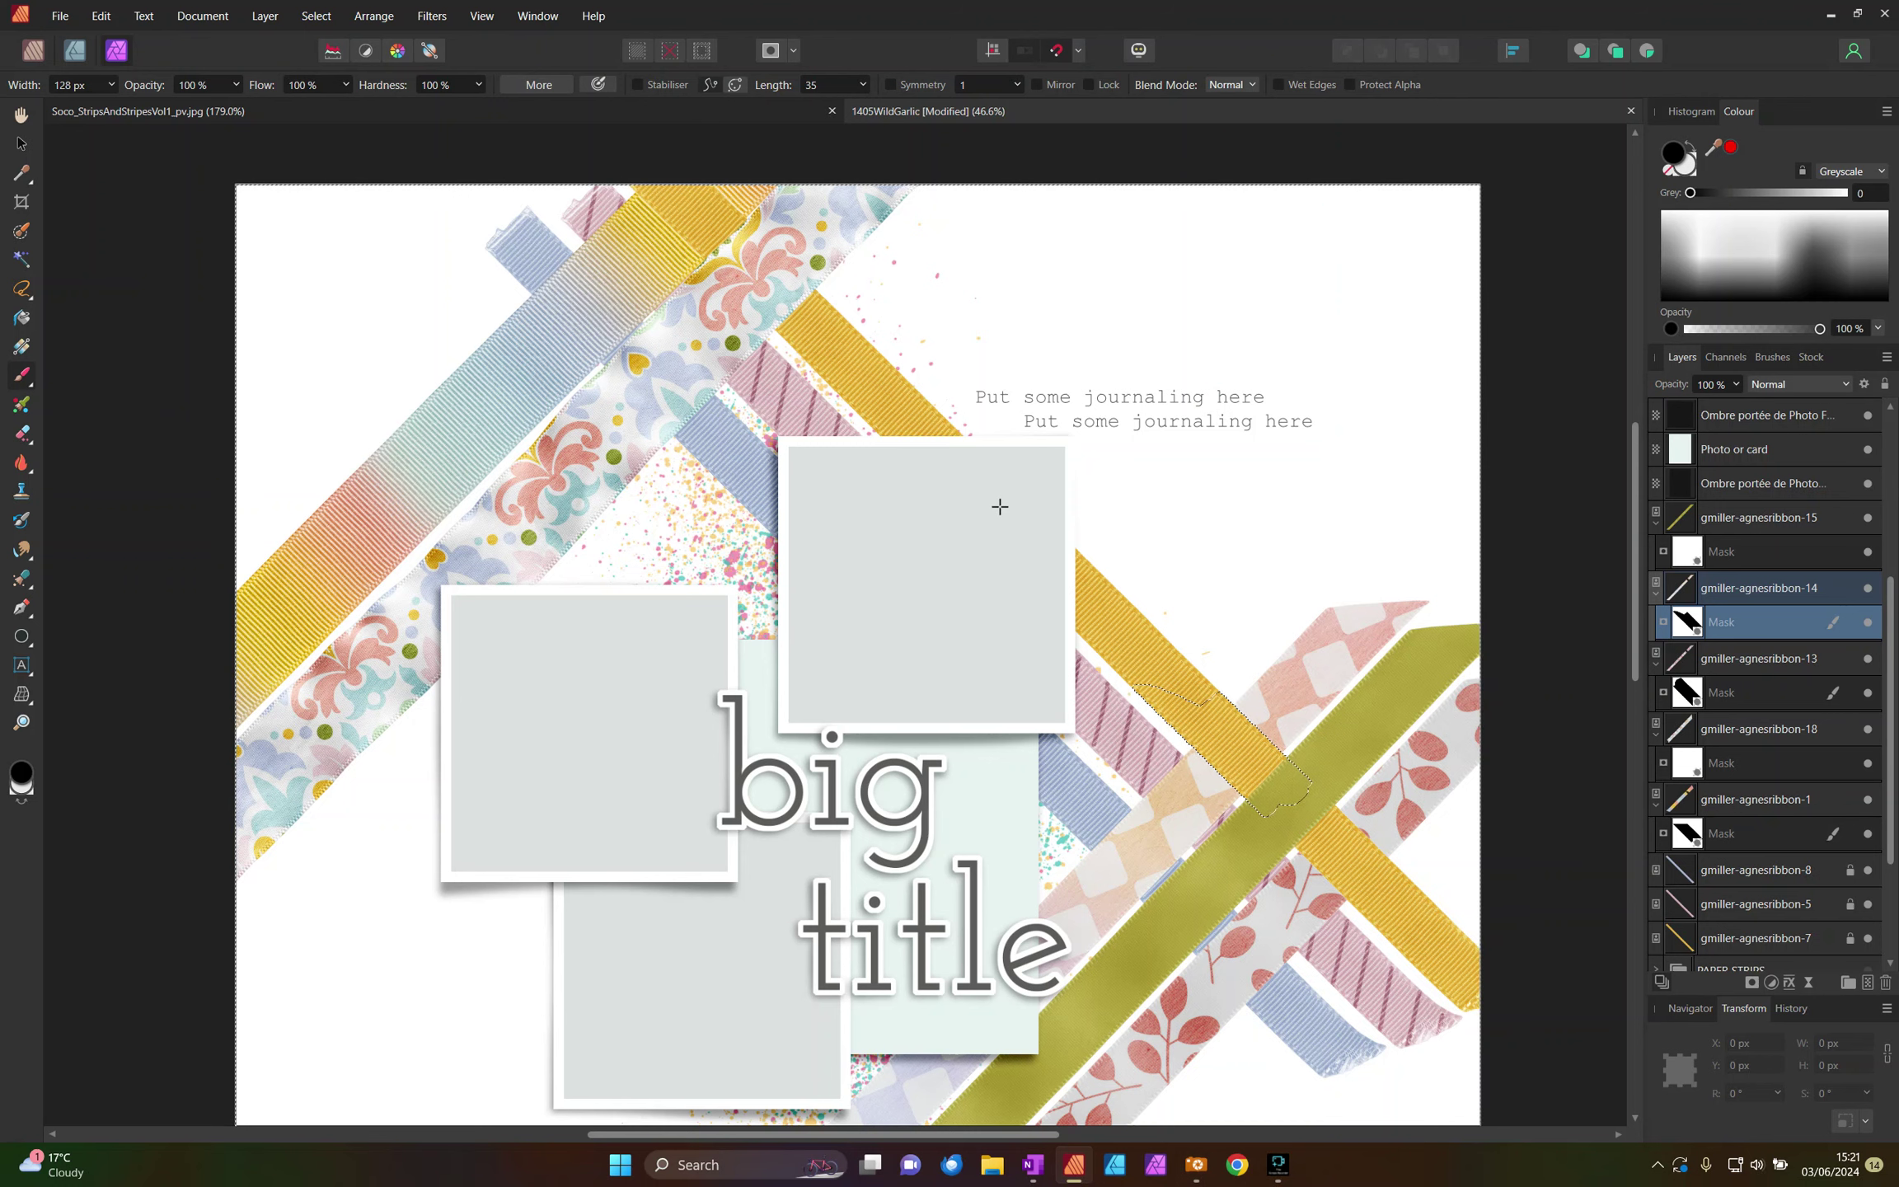
{"action": "key", "text": "ctrl+d"}
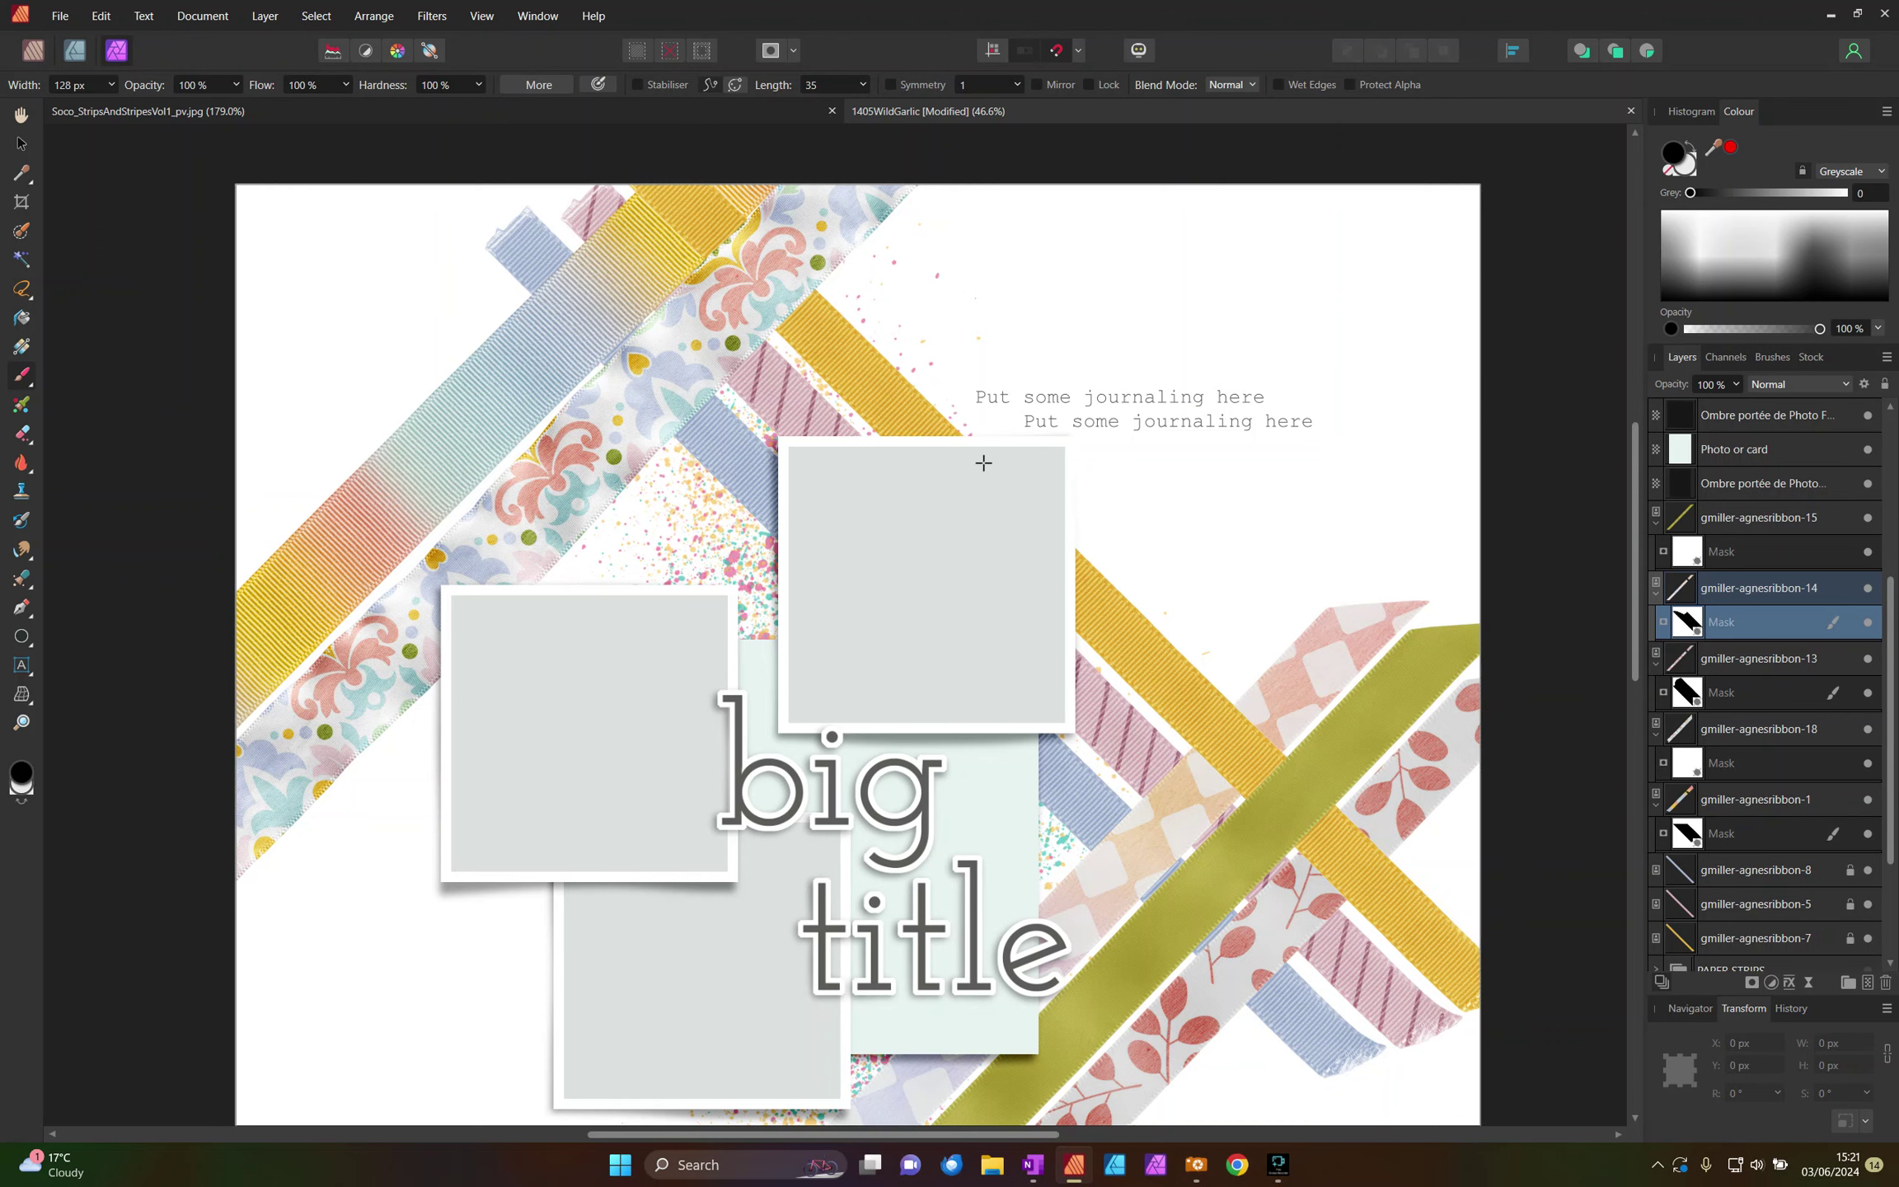
{"action": "left_click", "coordinate": [1698, 898]}
Step: Select ribbon-5's outline and paint out the ribbon-15 and ribbon-18 masks where it crosses
{"action": "left_click", "coordinate": [316, 16]}
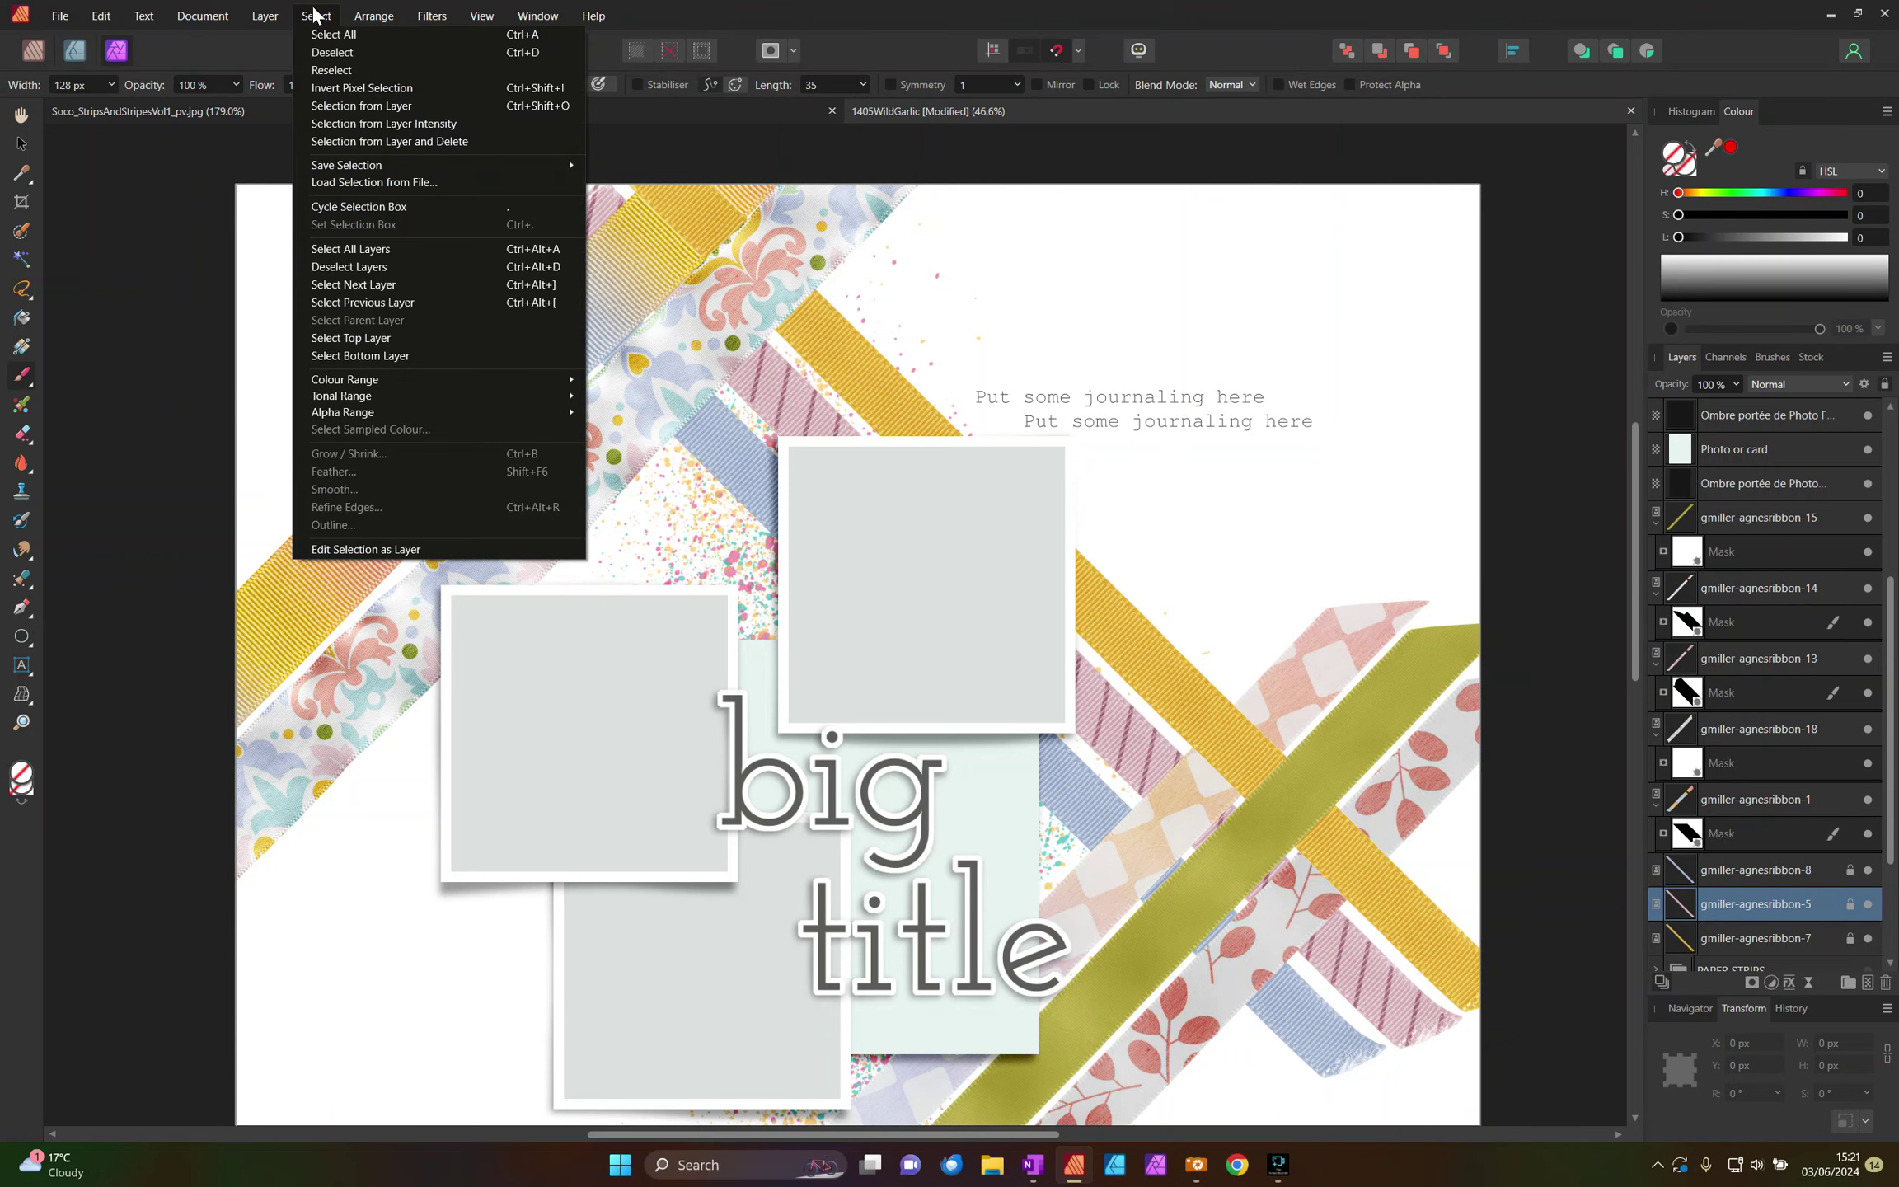
{"action": "left_click", "coordinate": [357, 102]}
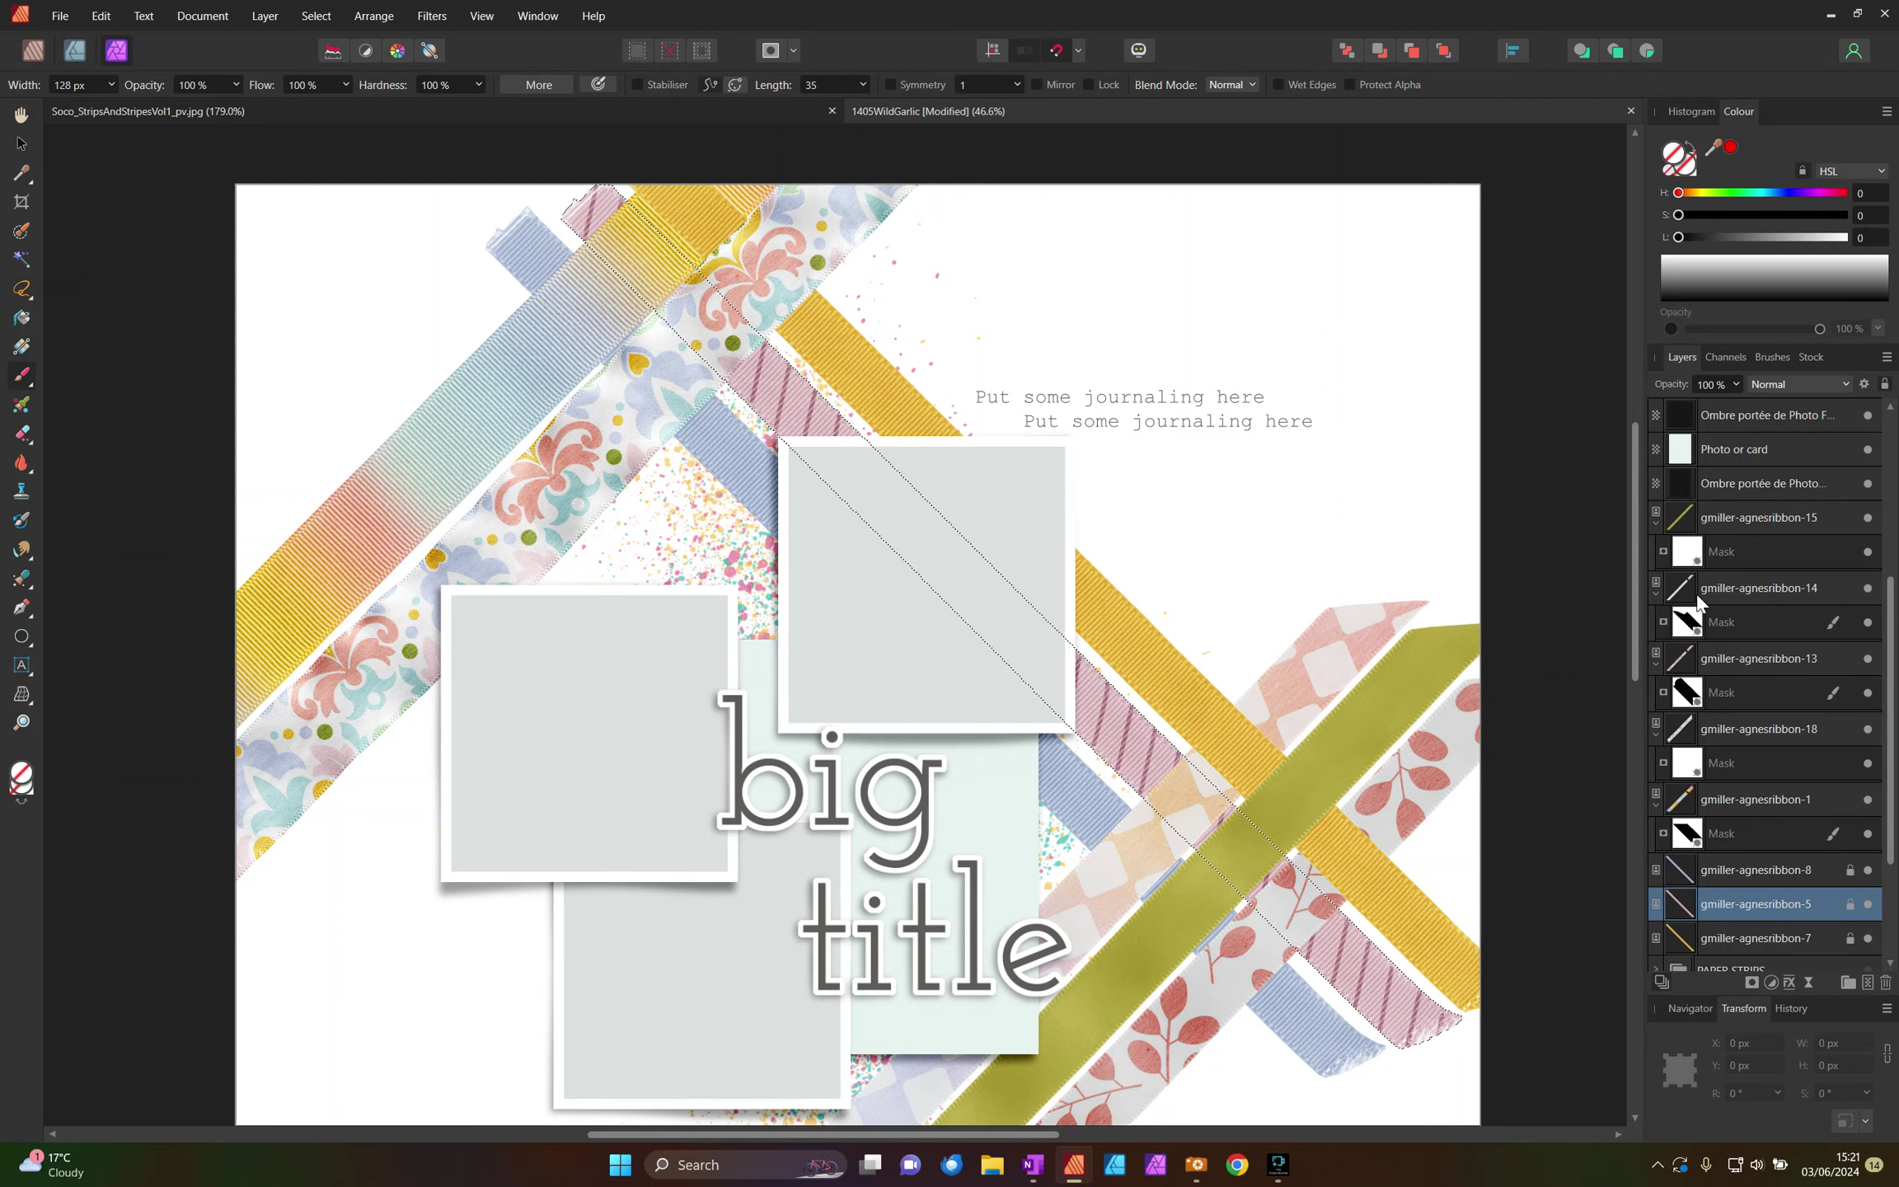
{"action": "left_click", "coordinate": [1722, 550]}
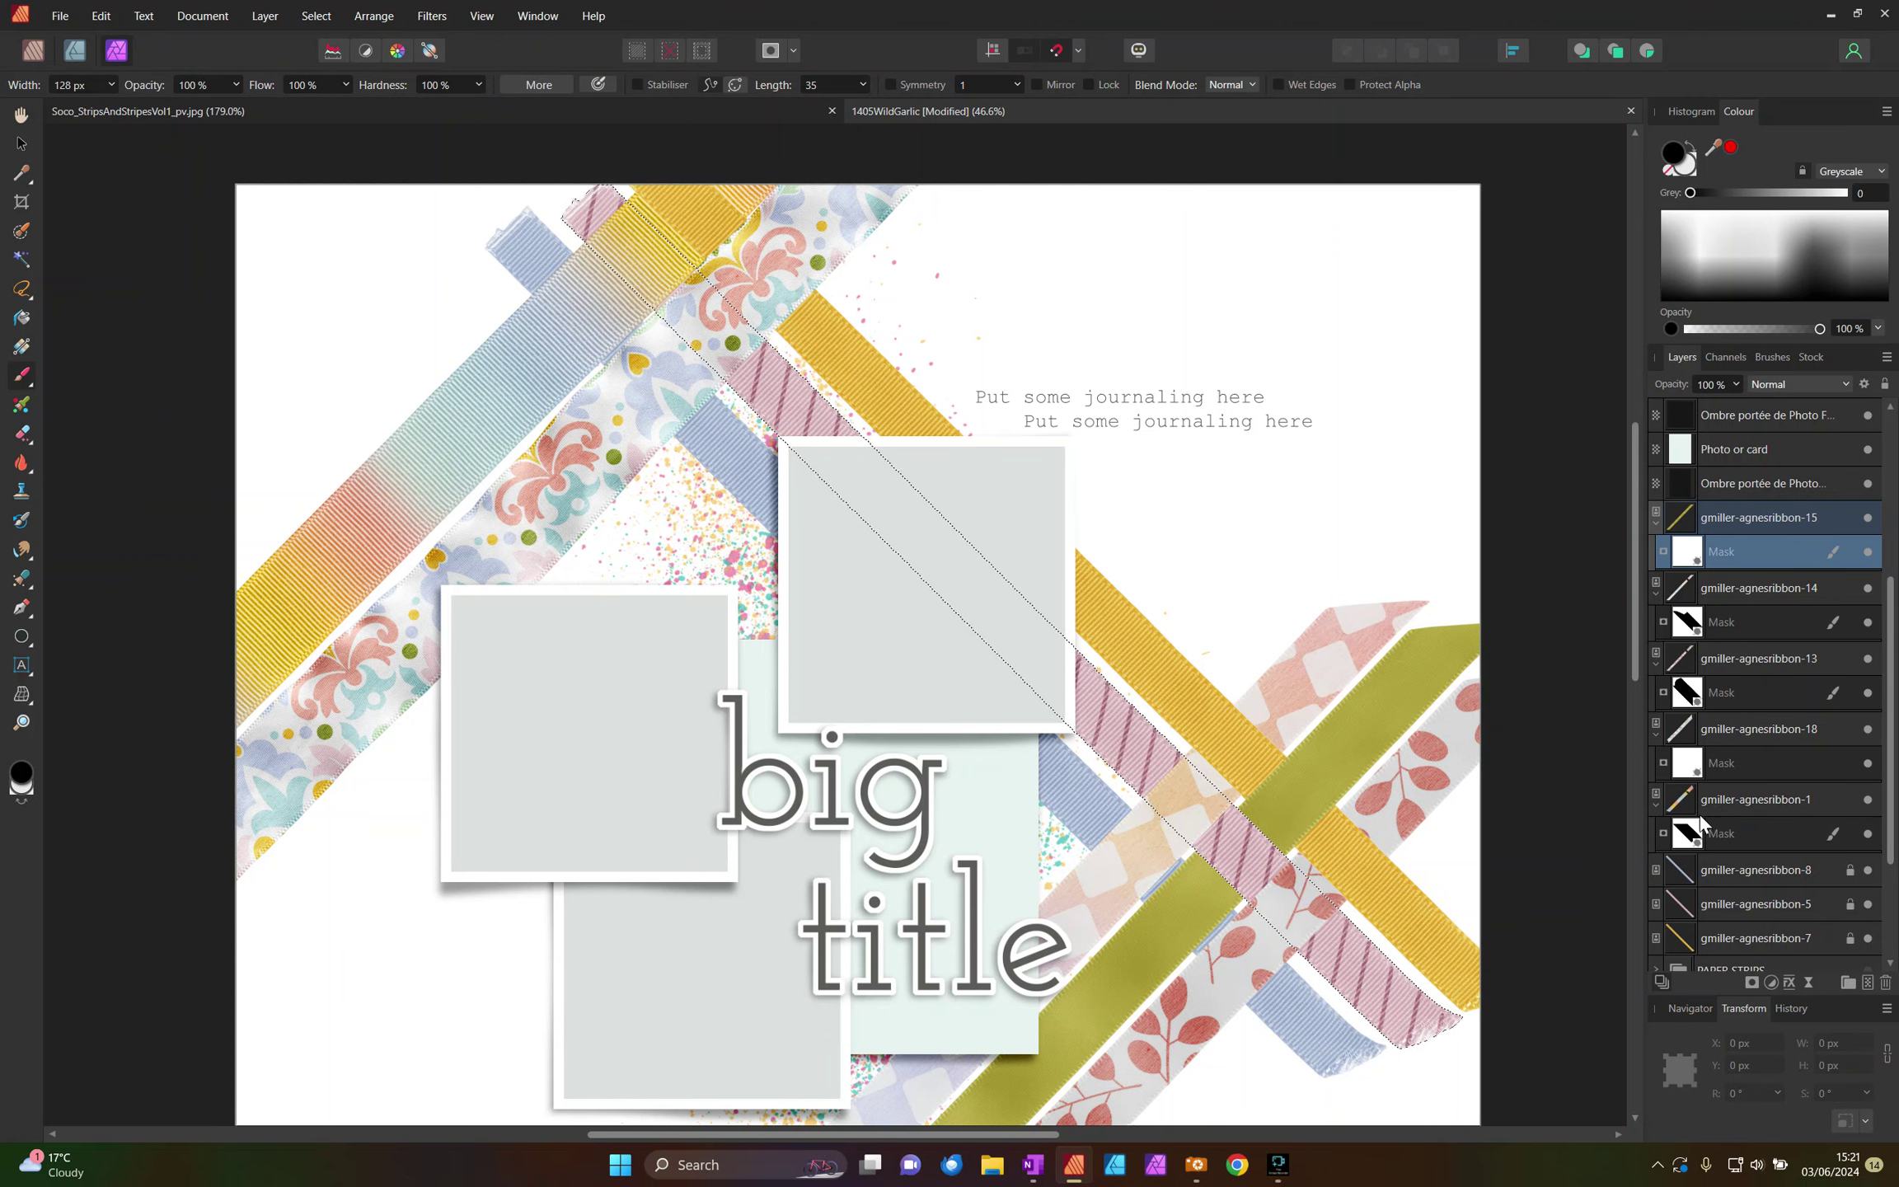
{"action": "left_click", "coordinate": [1686, 730]}
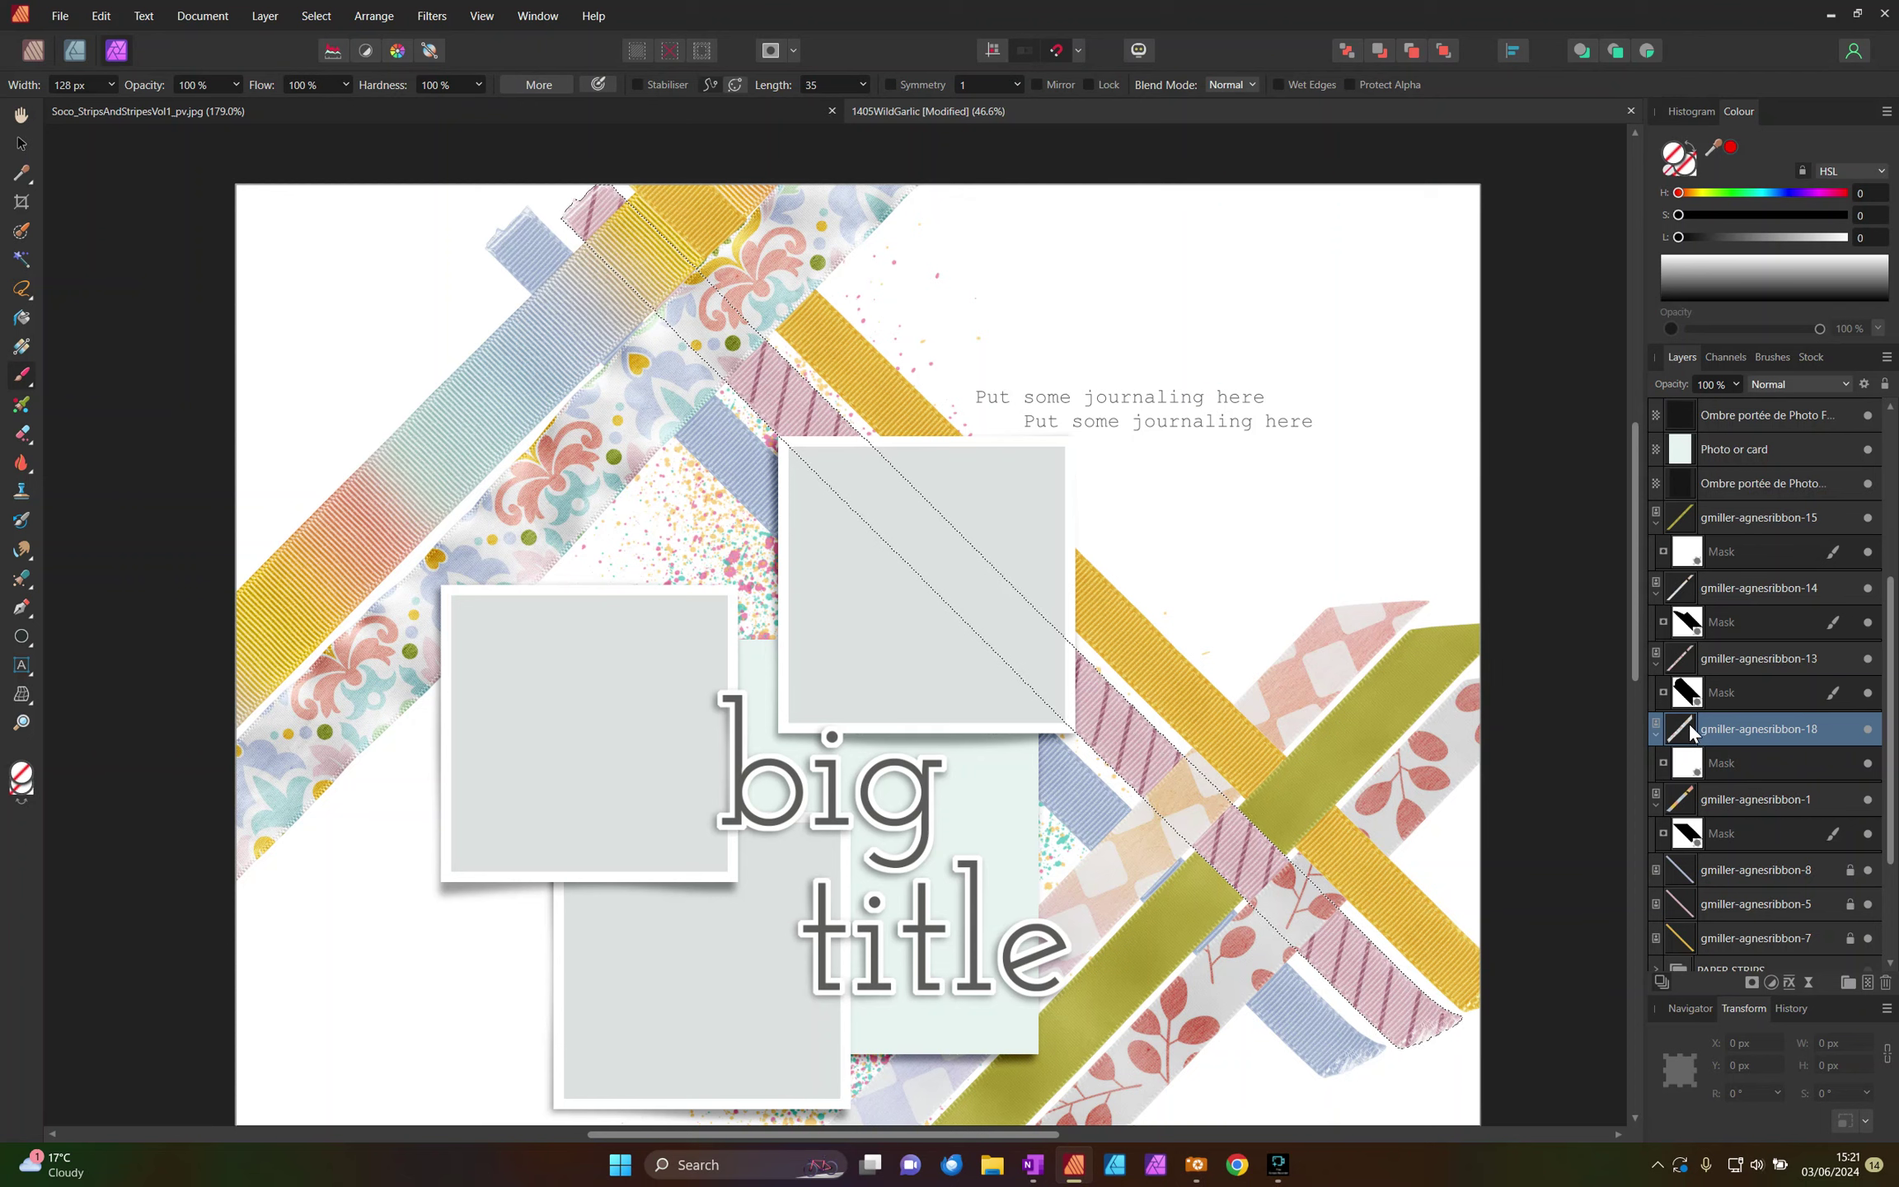
{"action": "left_click", "coordinate": [1695, 765]}
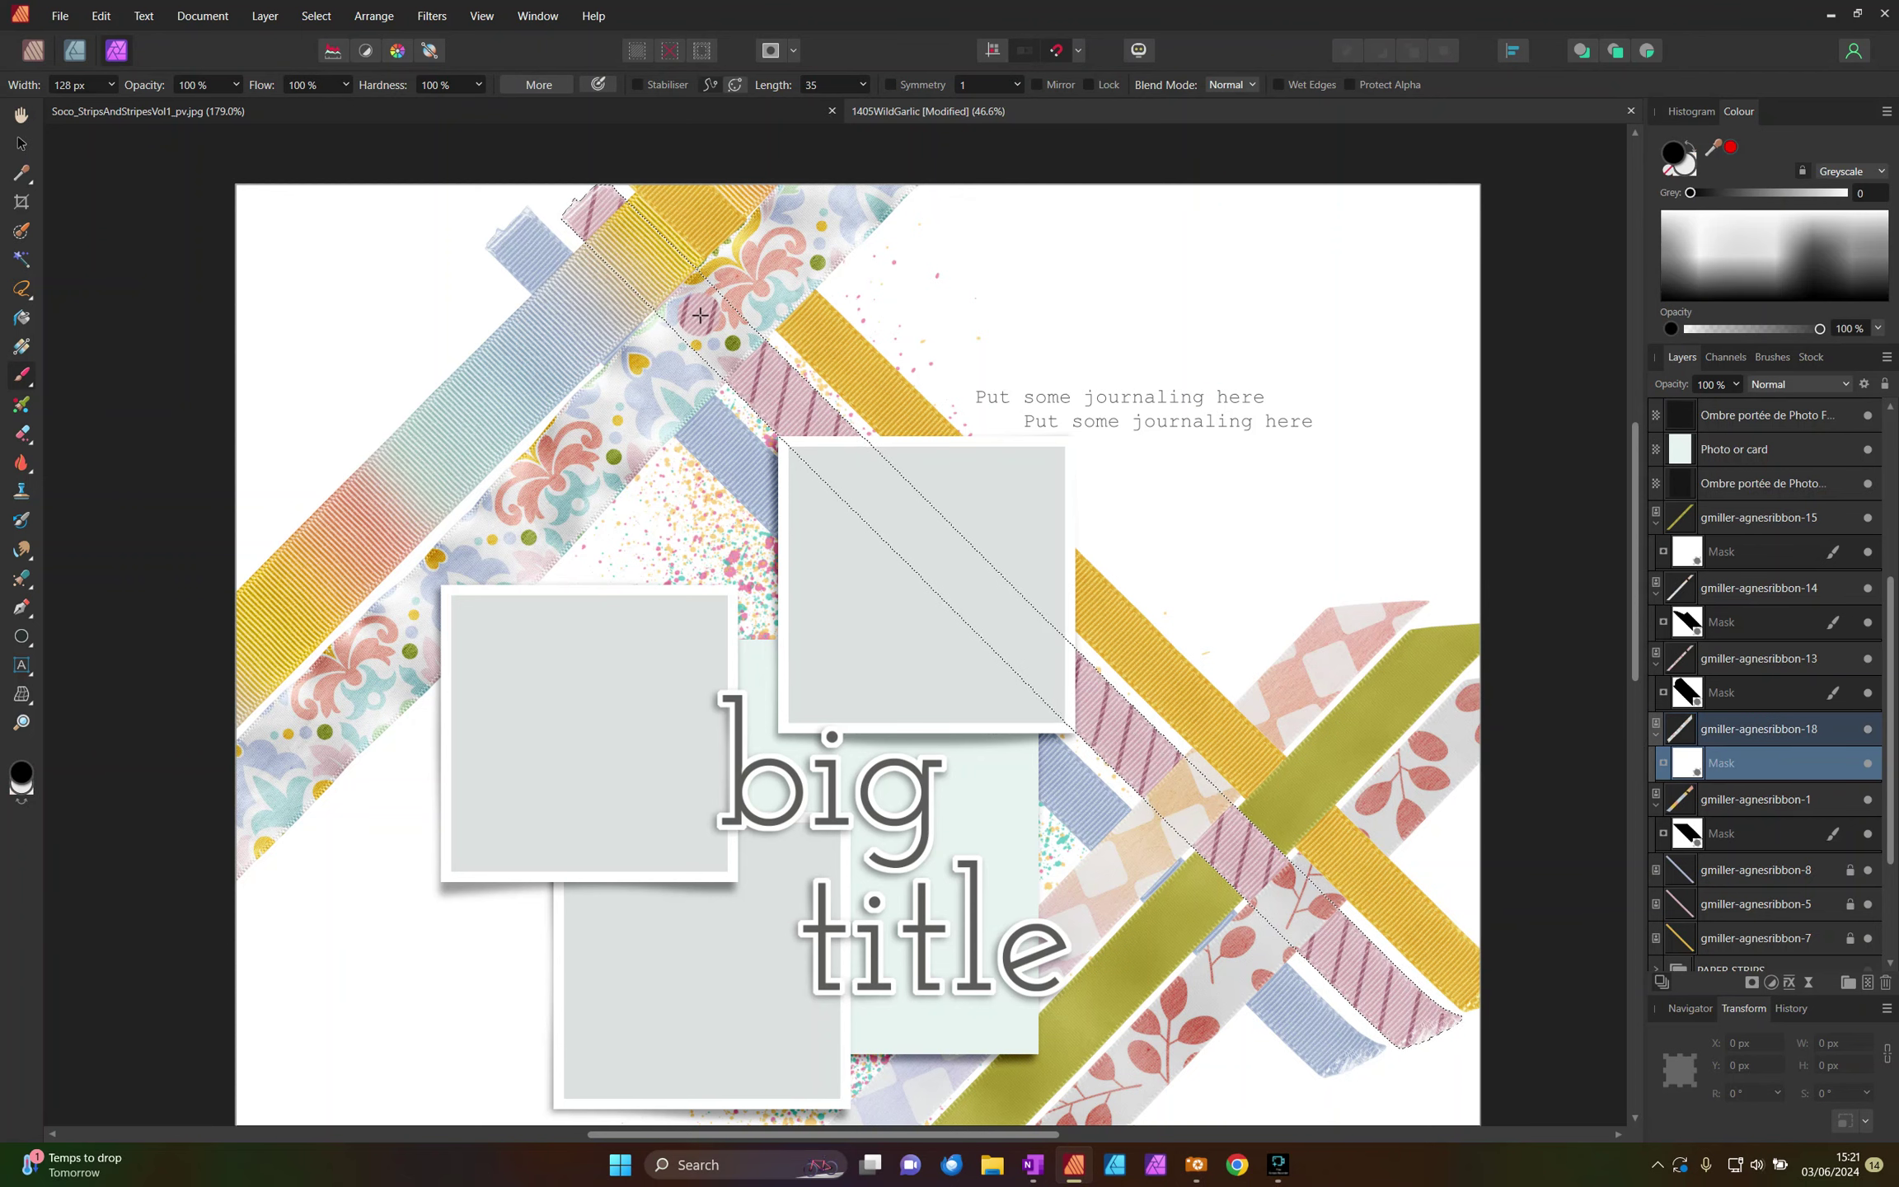
{"action": "left_click_drag", "start_coordinate": [681, 298], "coordinate": [679, 325]}
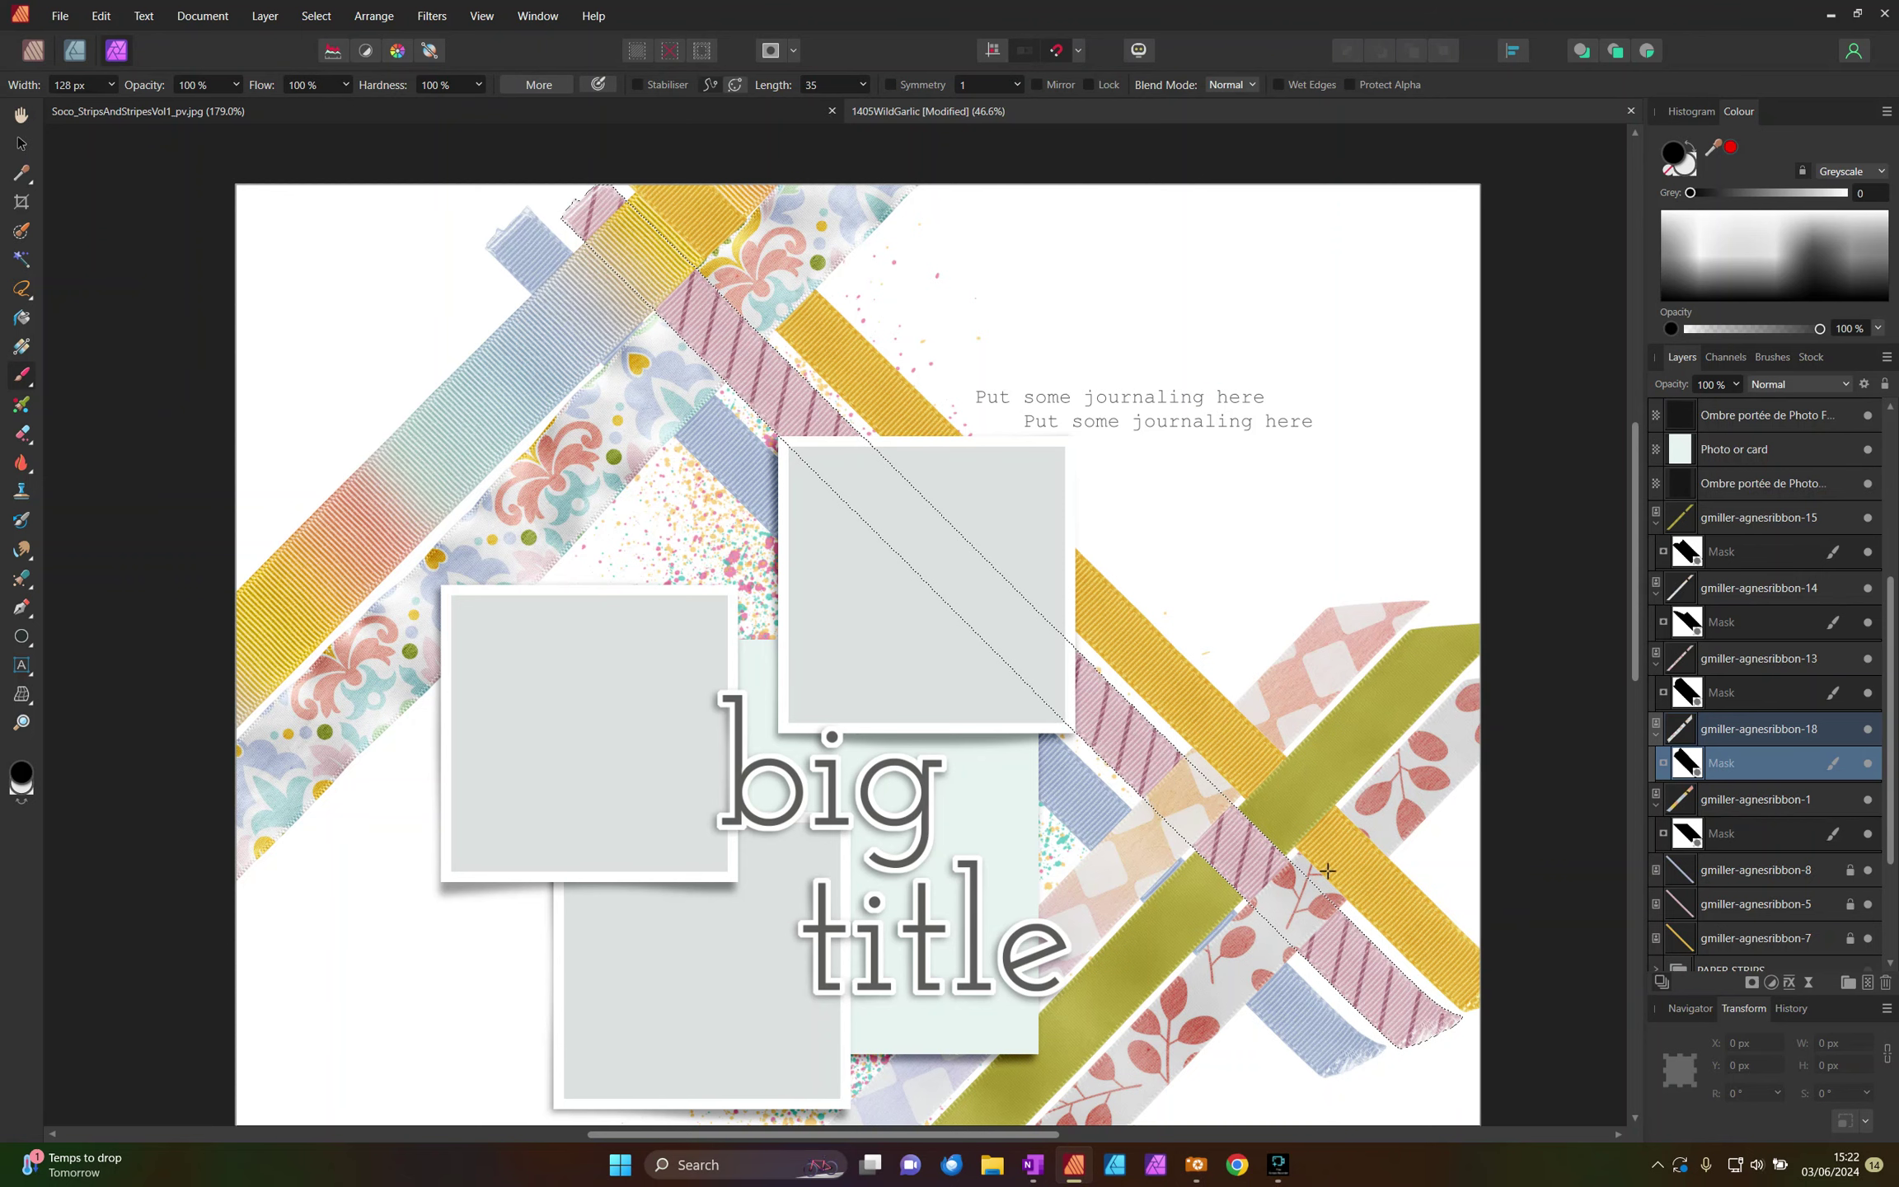
Step: Within the blue ribbon-8 outline, mask ribbons 1, 13 and 14, then deselect
{"action": "left_click", "coordinate": [1721, 869]}
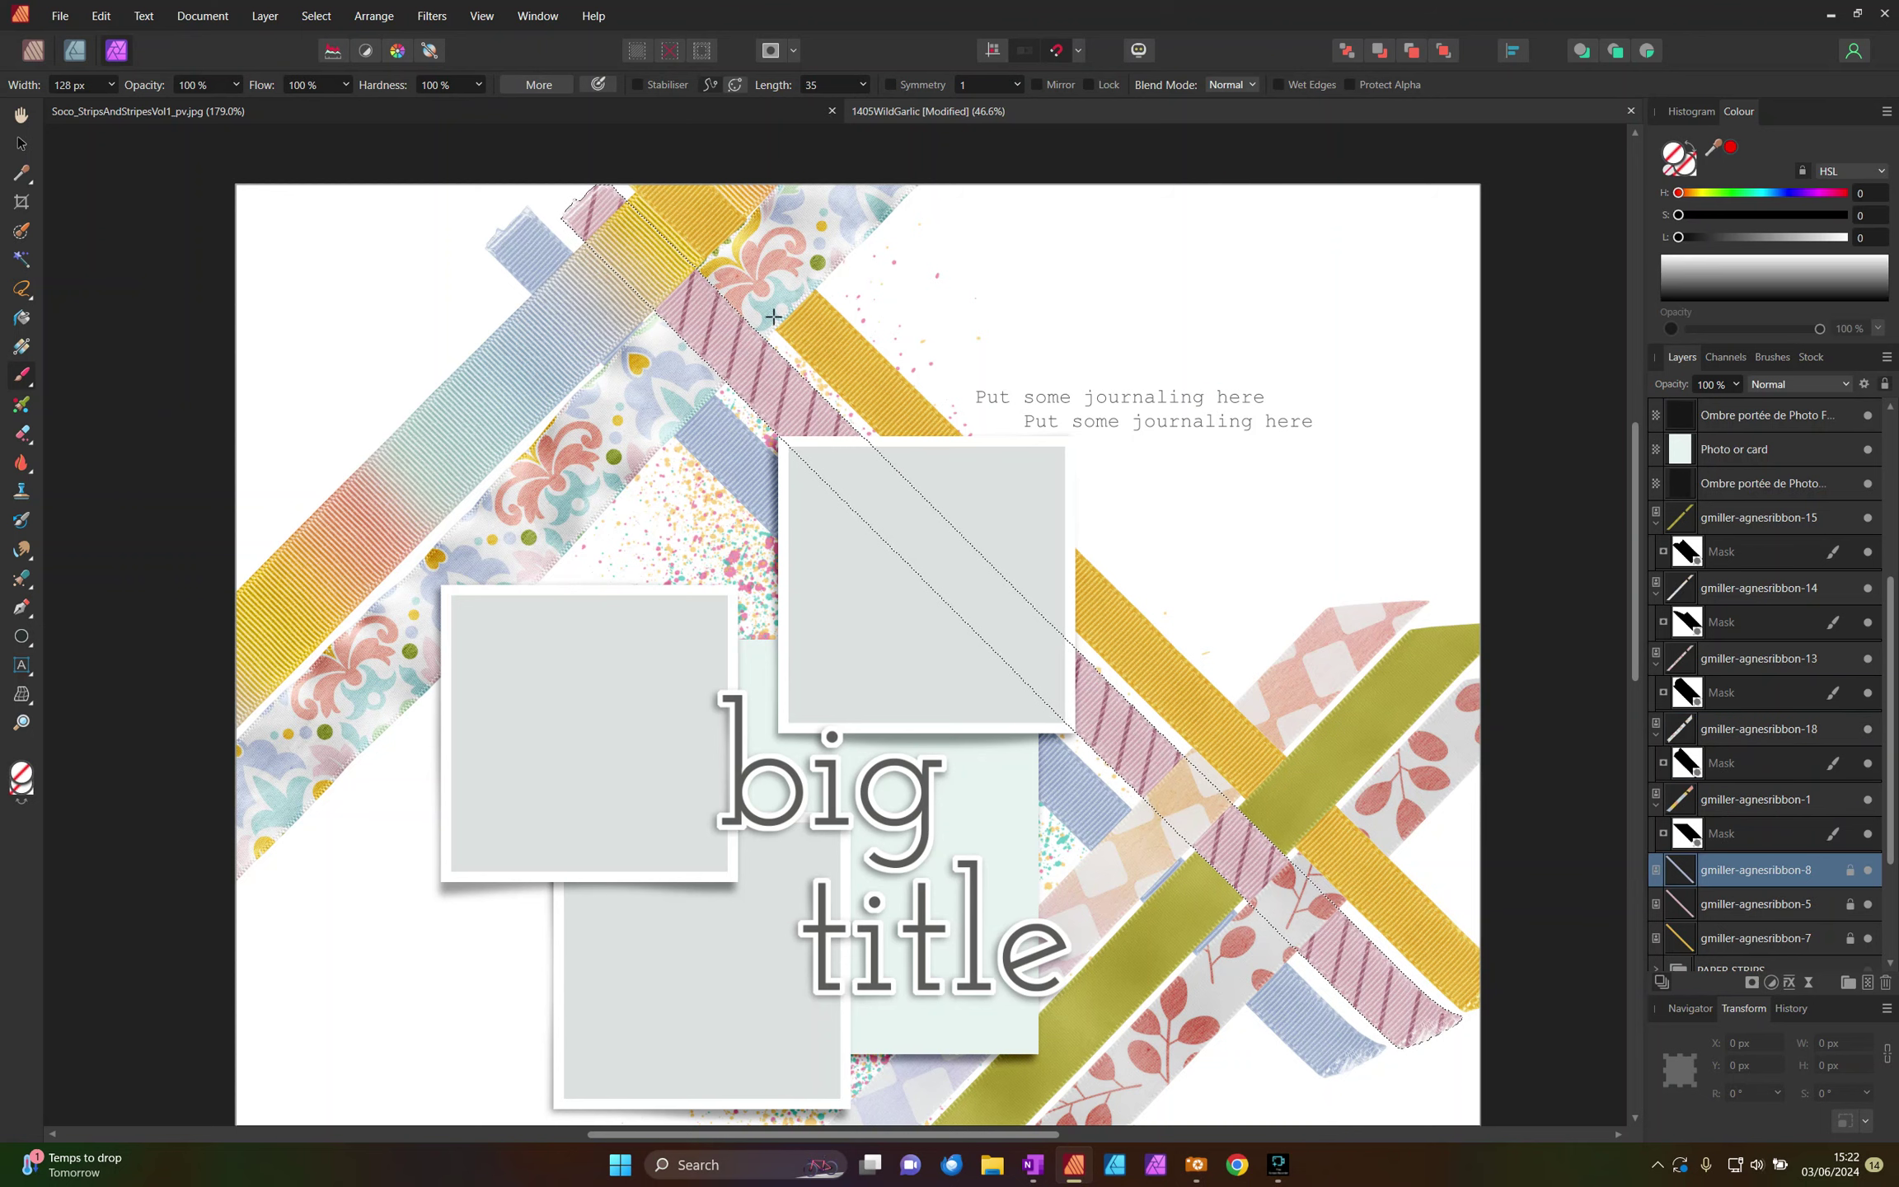
{"action": "left_click", "coordinate": [303, 17]}
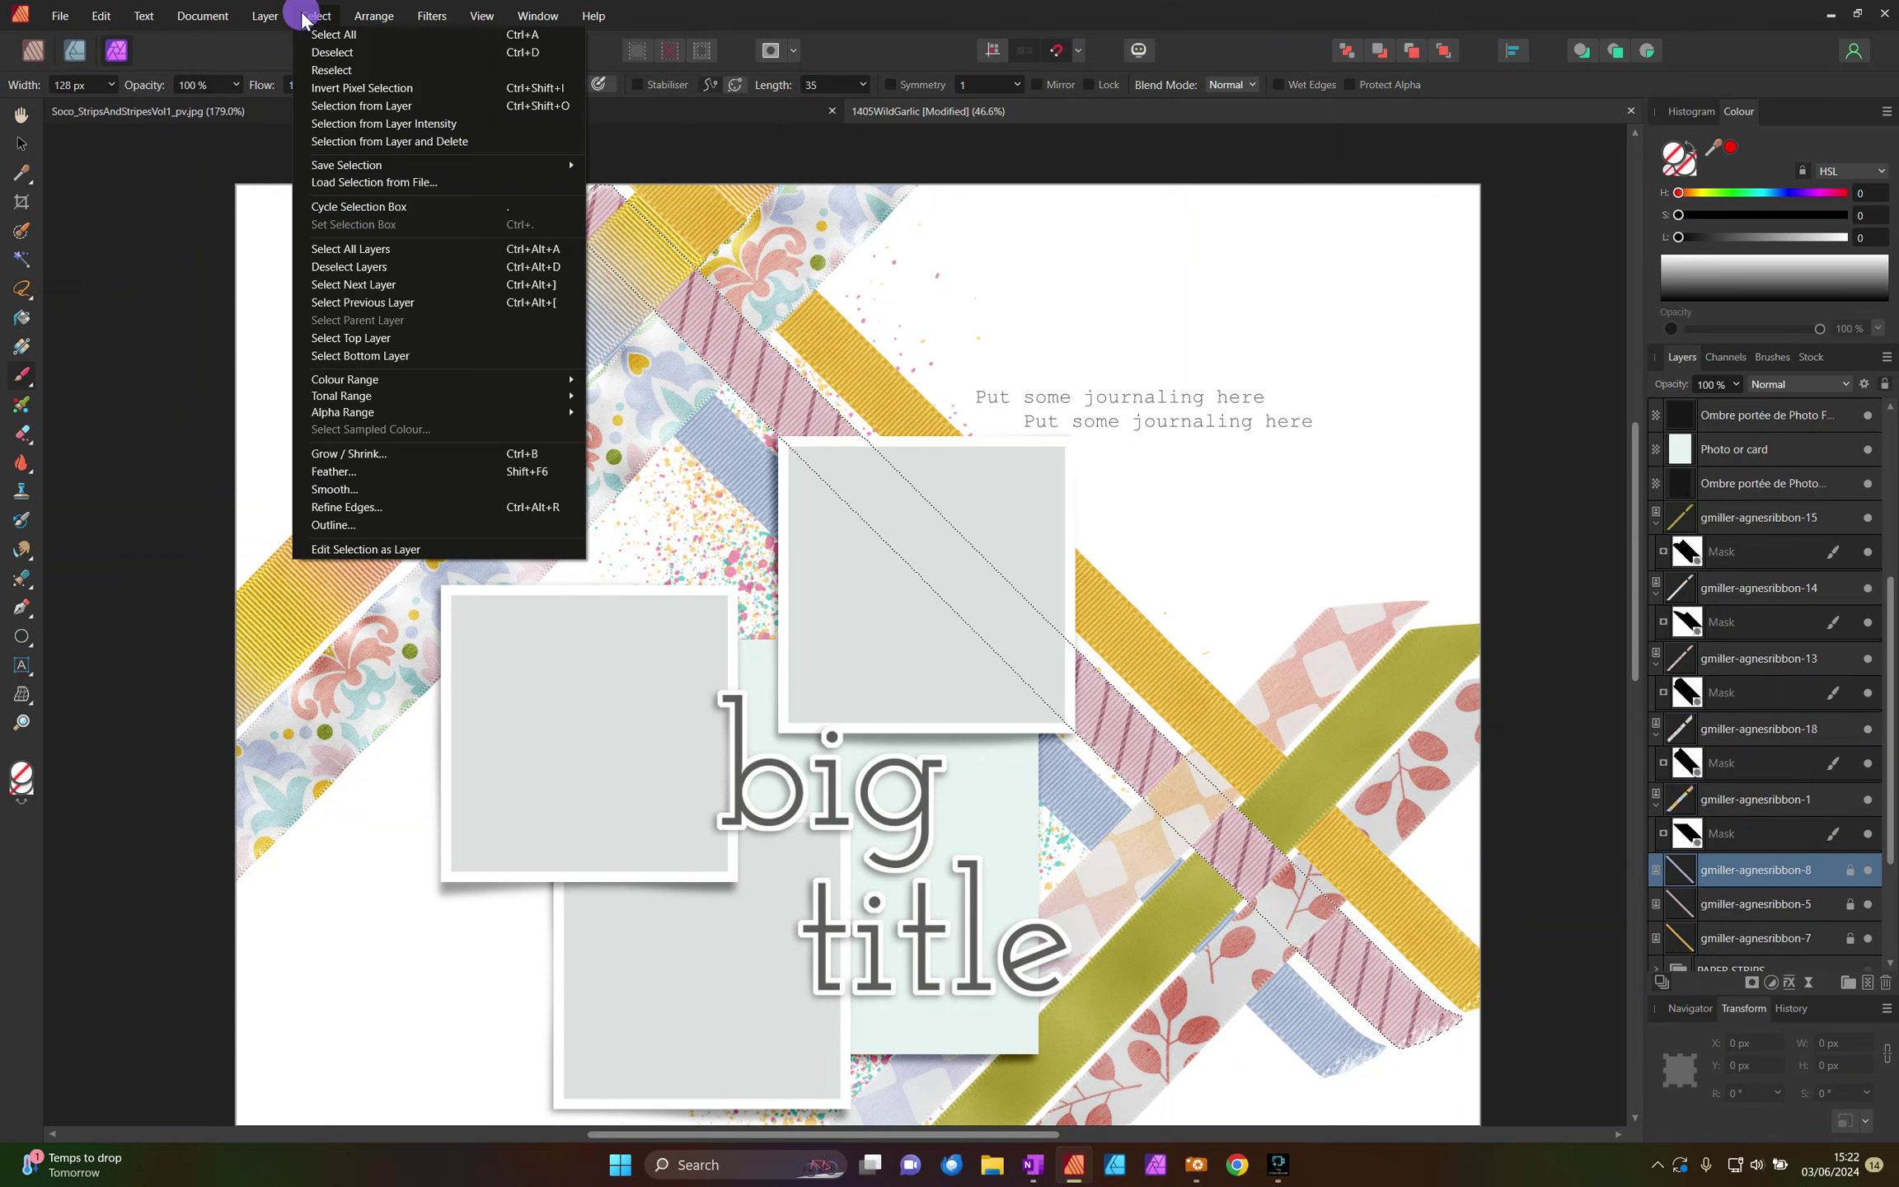
{"action": "left_click", "coordinate": [346, 104]}
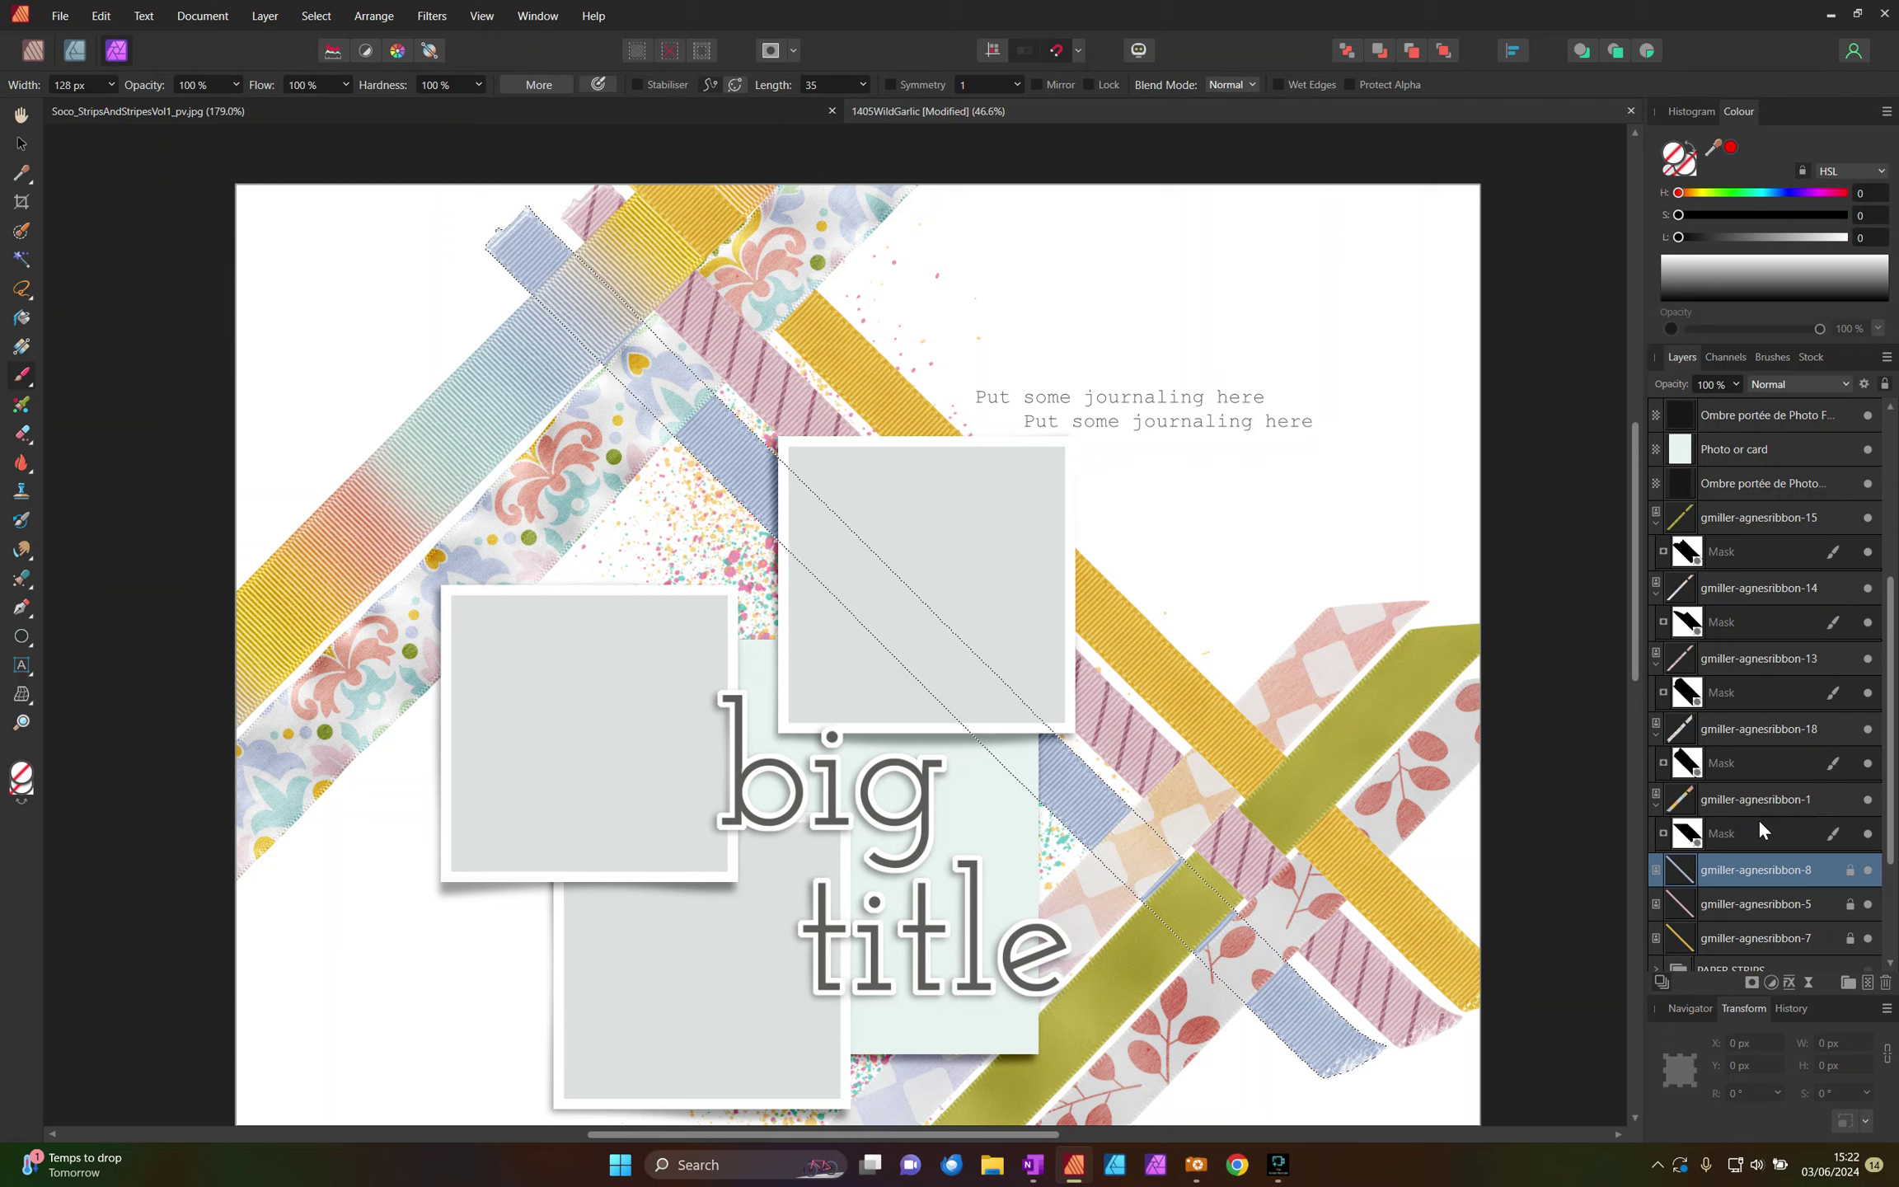
{"action": "left_click", "coordinate": [1731, 831]}
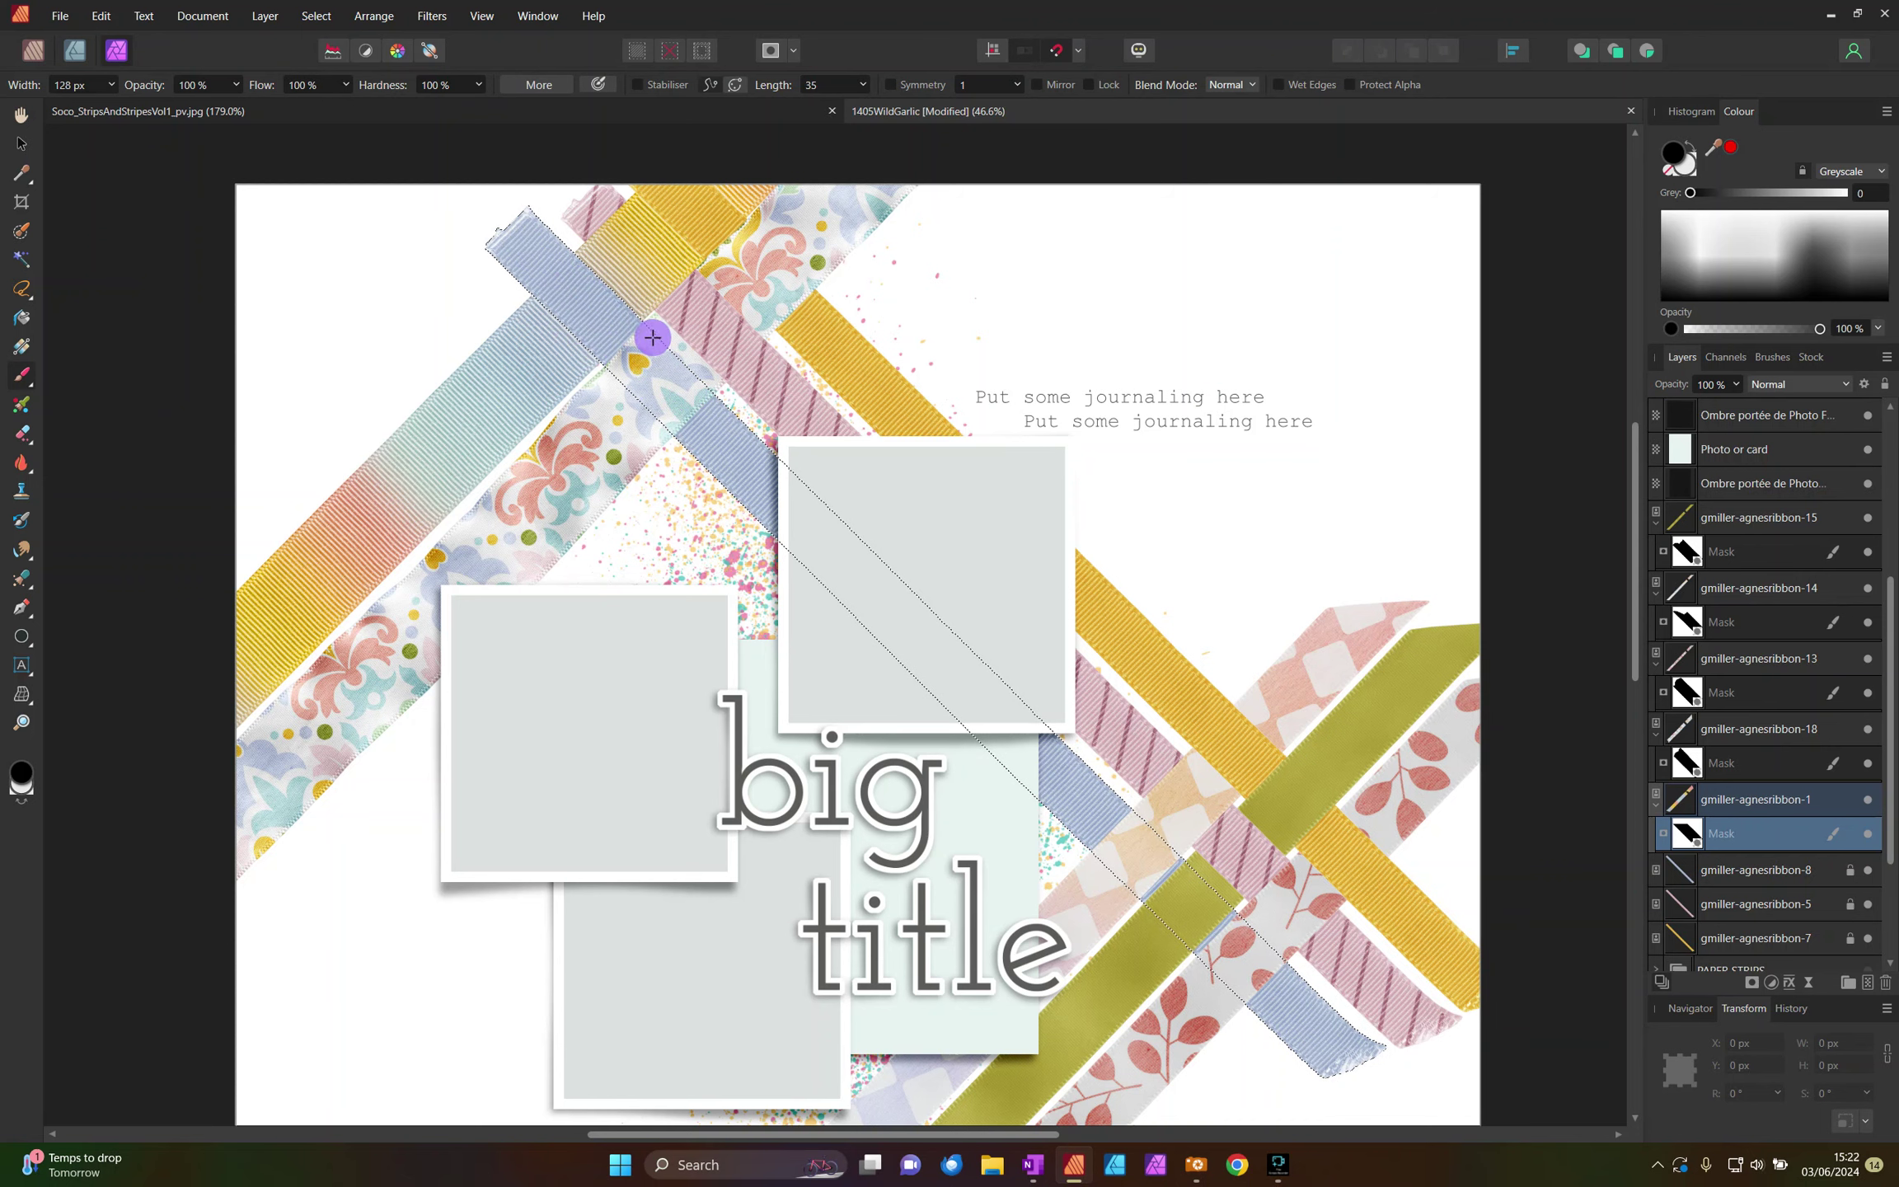
{"action": "left_click", "coordinate": [1725, 657]}
{"action": "left_click", "coordinate": [1690, 694]}
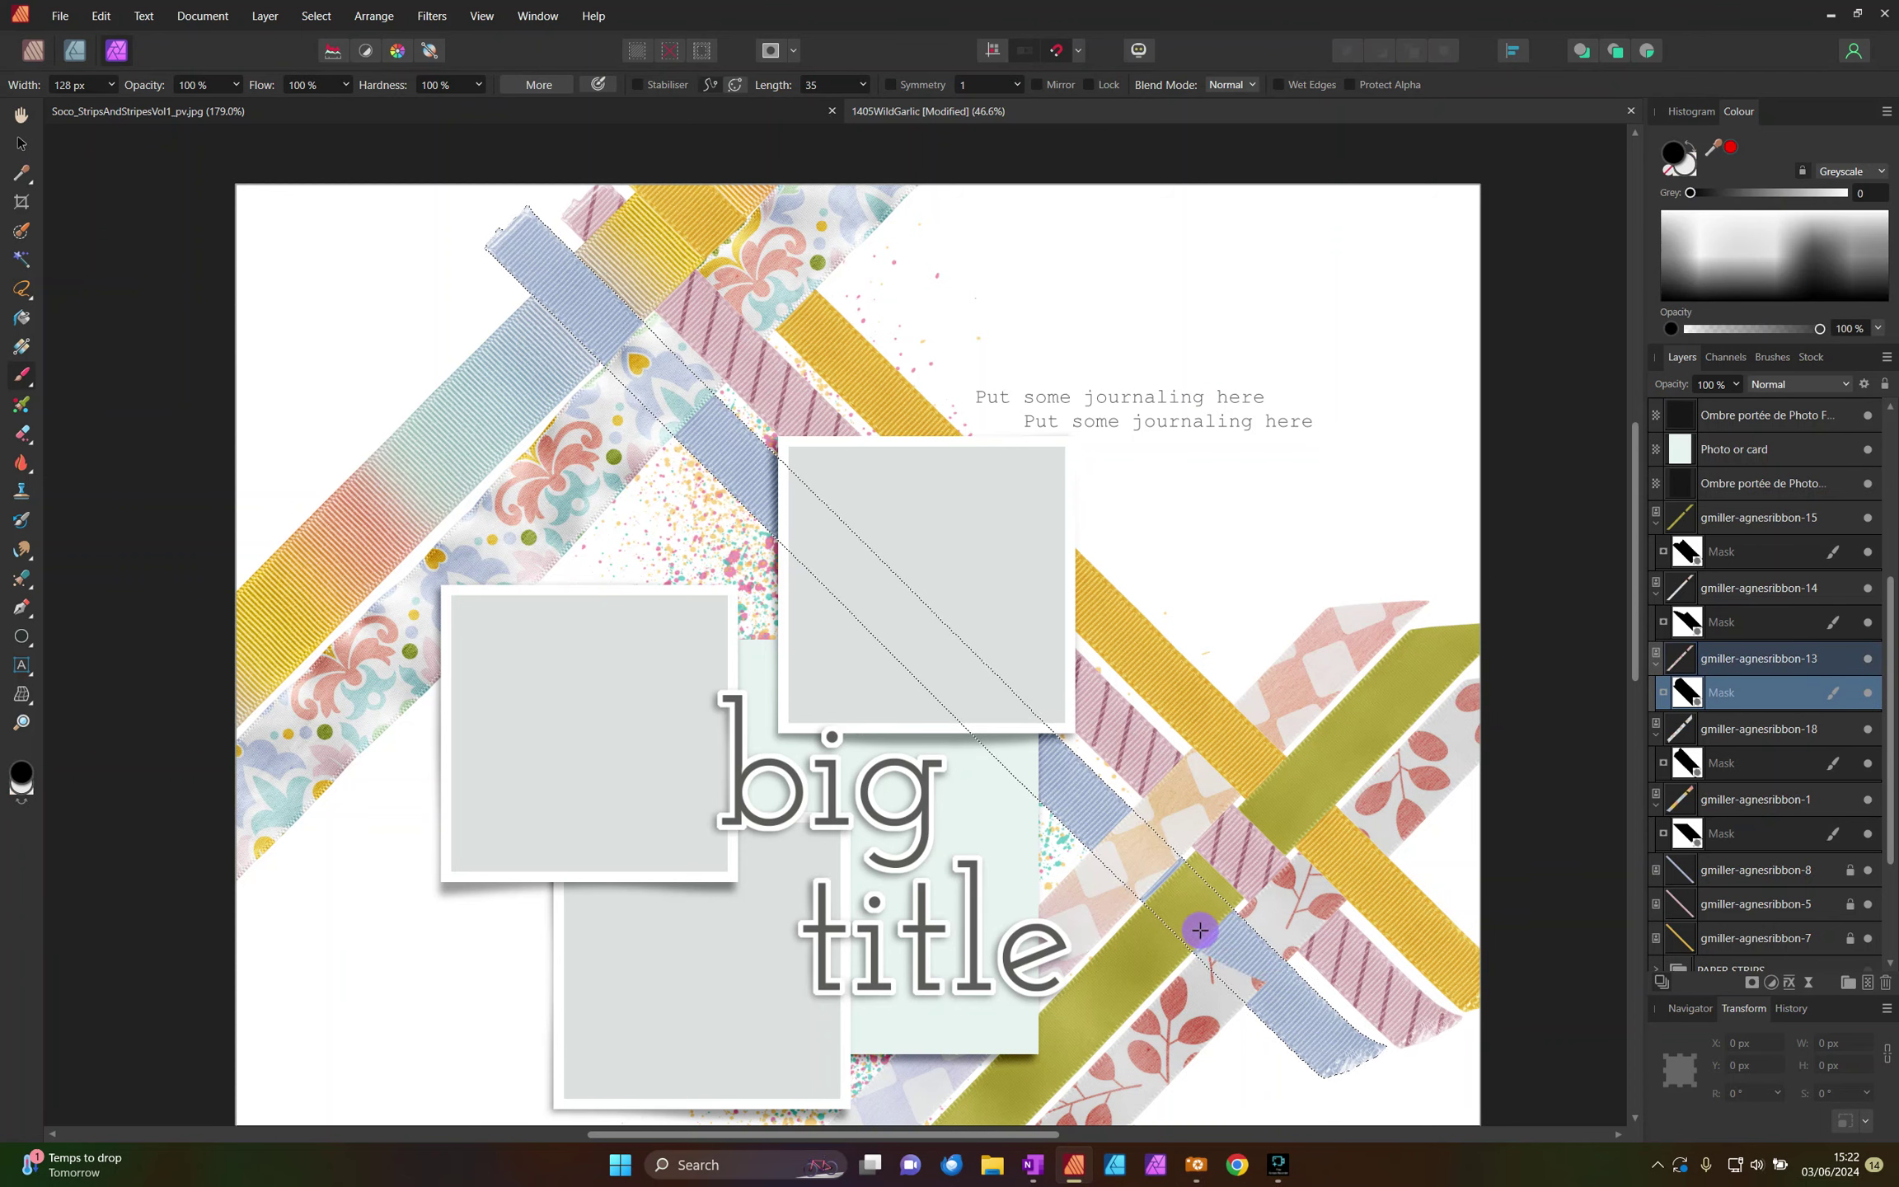
{"action": "left_click", "coordinate": [1730, 588]}
{"action": "left_click", "coordinate": [1710, 623]}
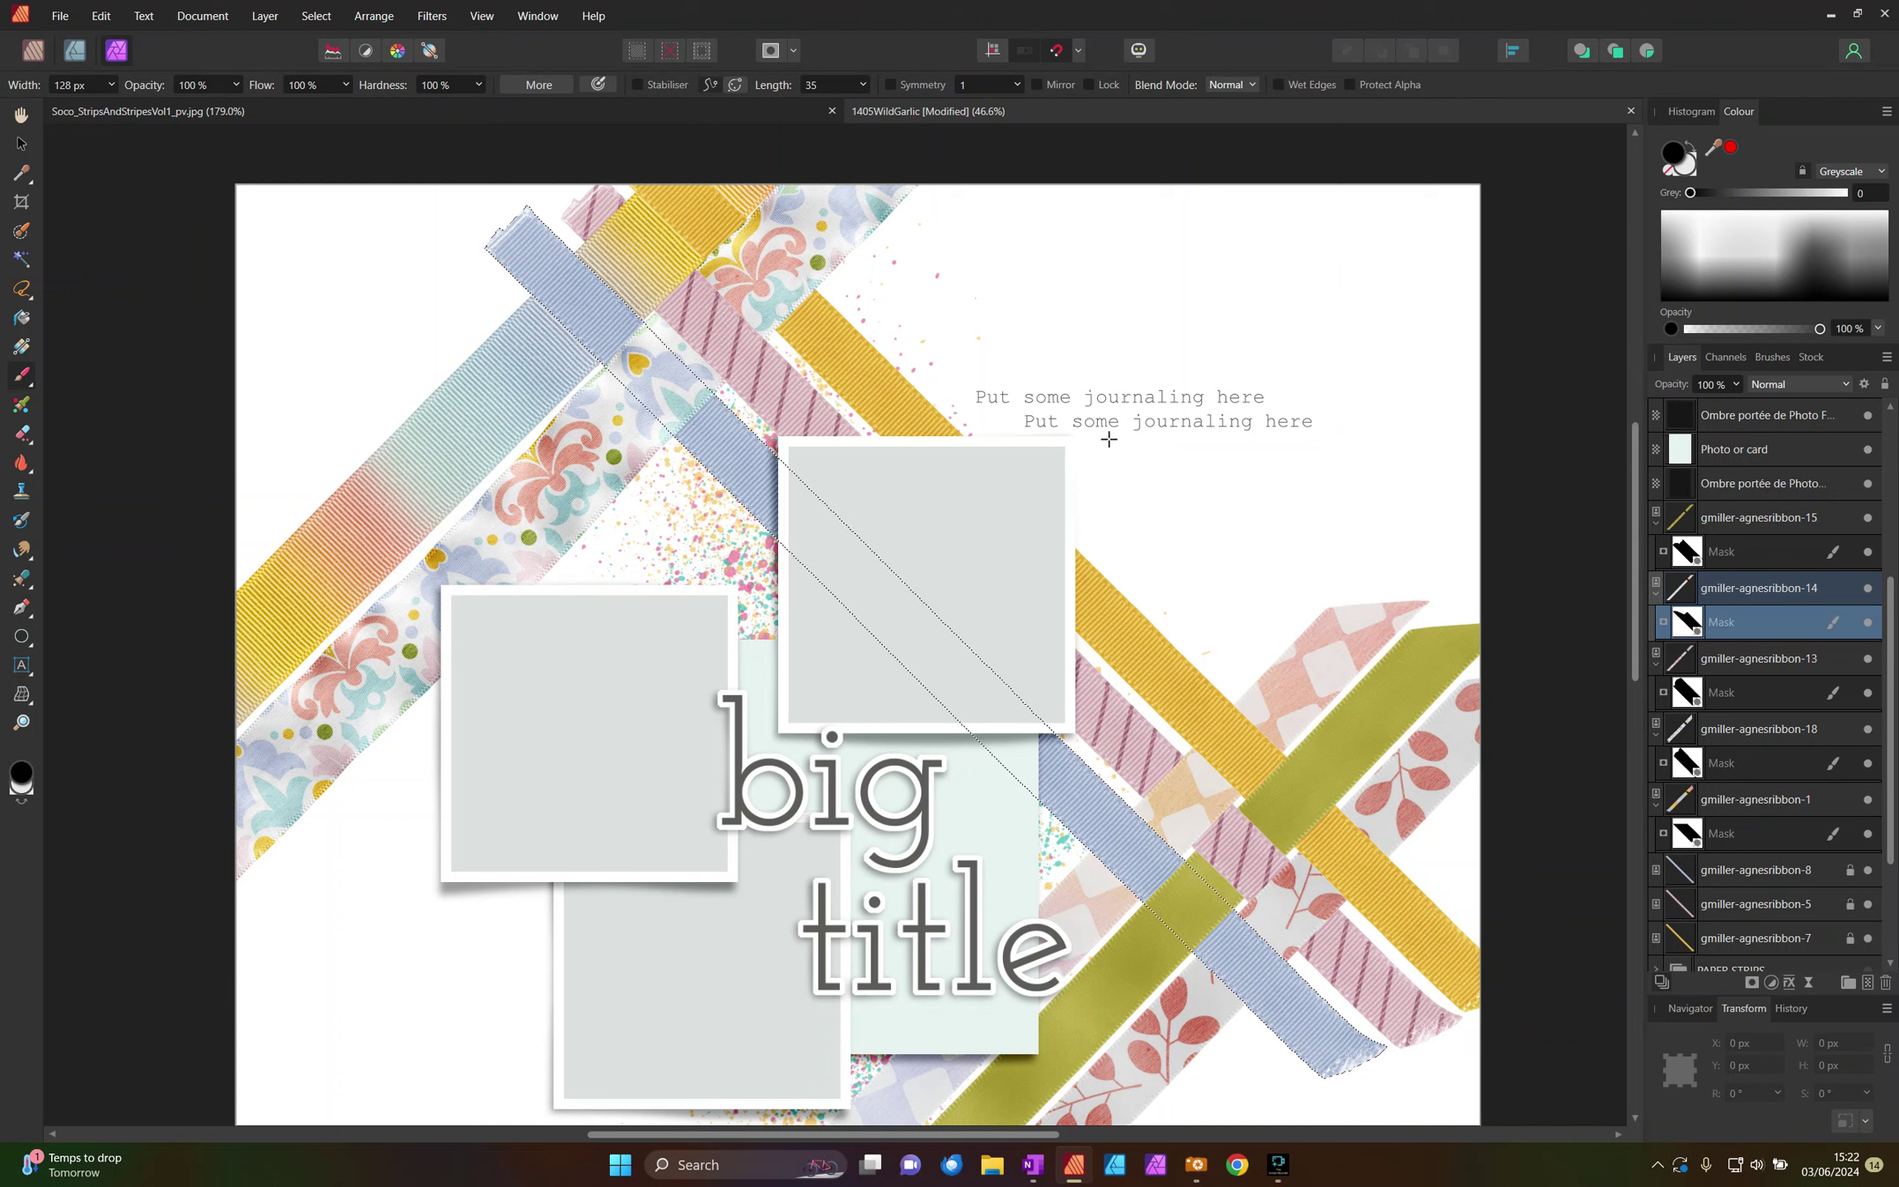
{"action": "key", "text": "ctrl+d"}
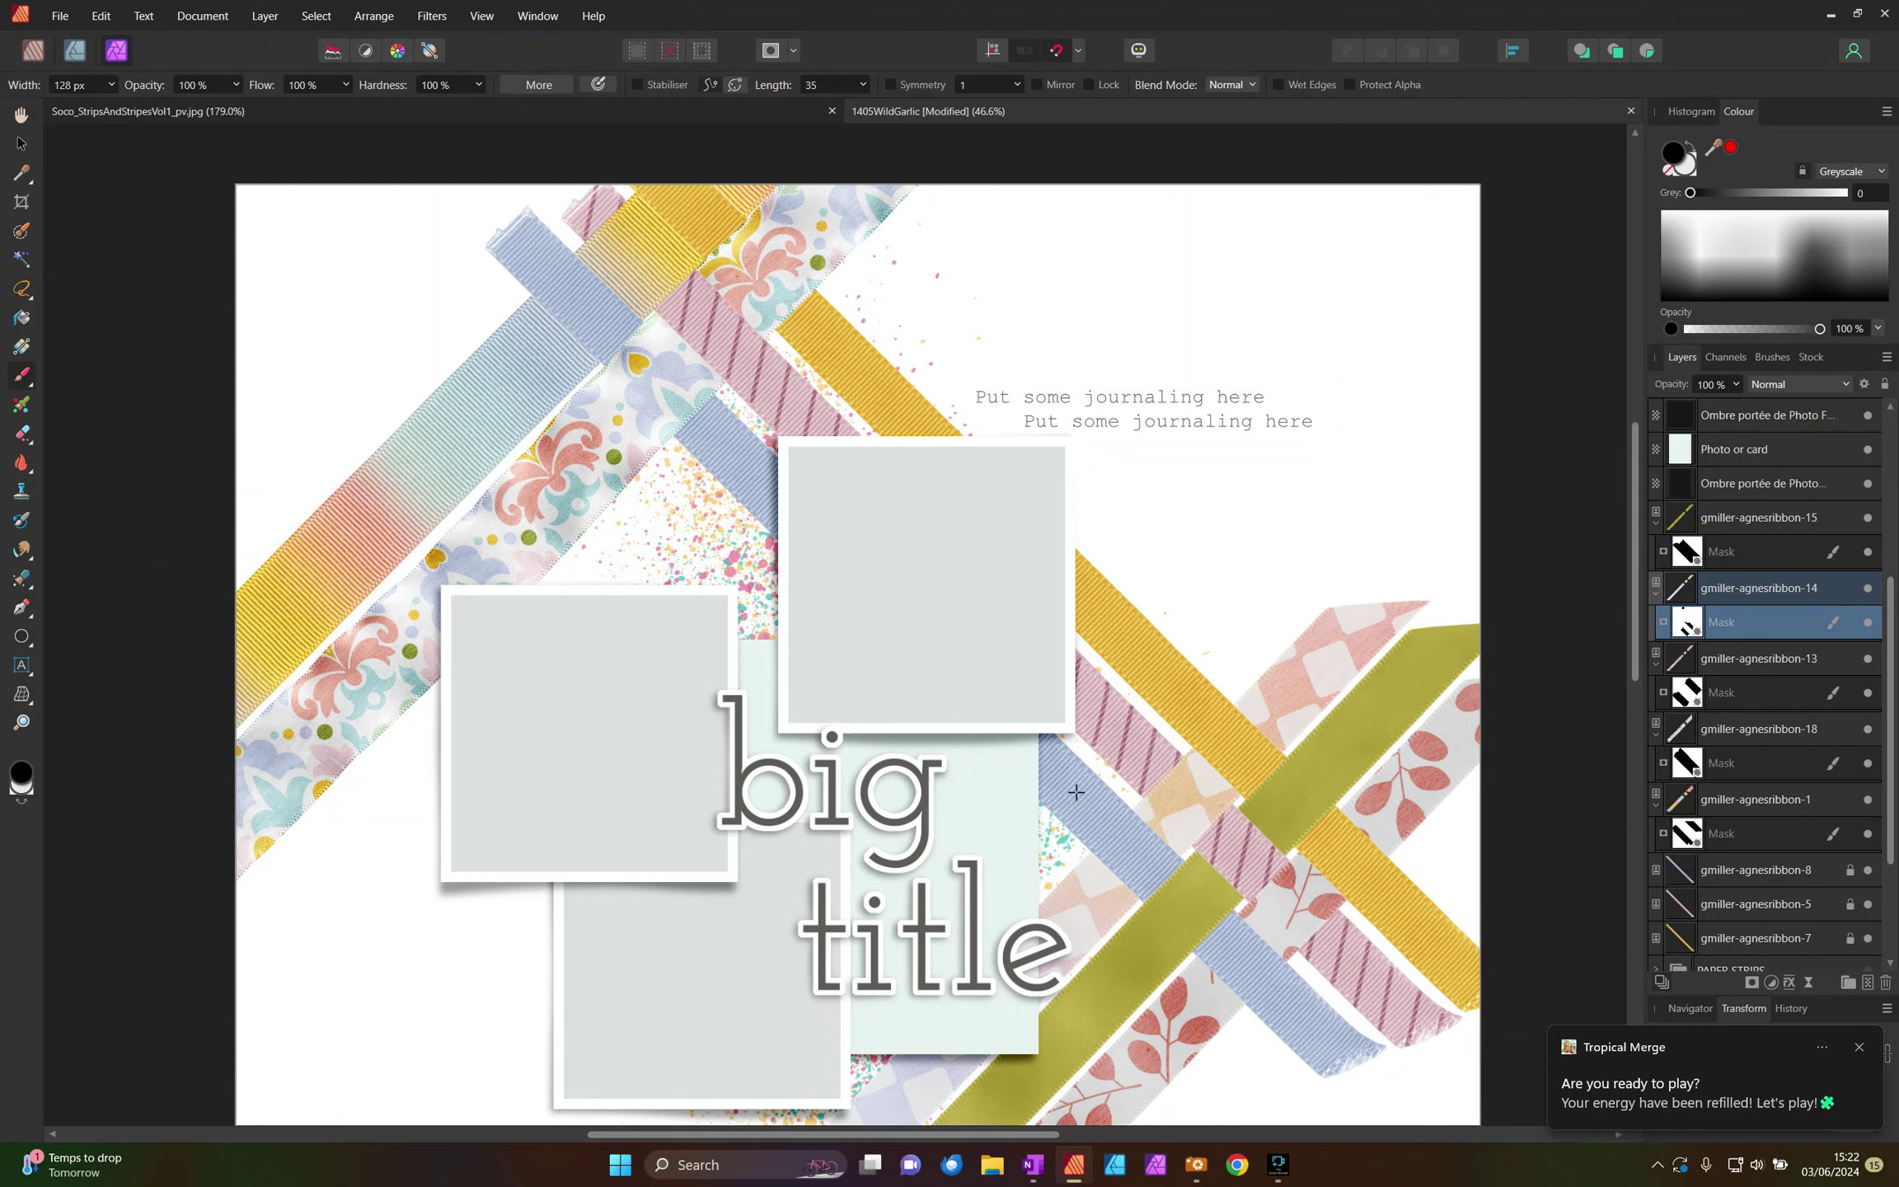
{"action": "left_click", "coordinate": [1713, 876]}
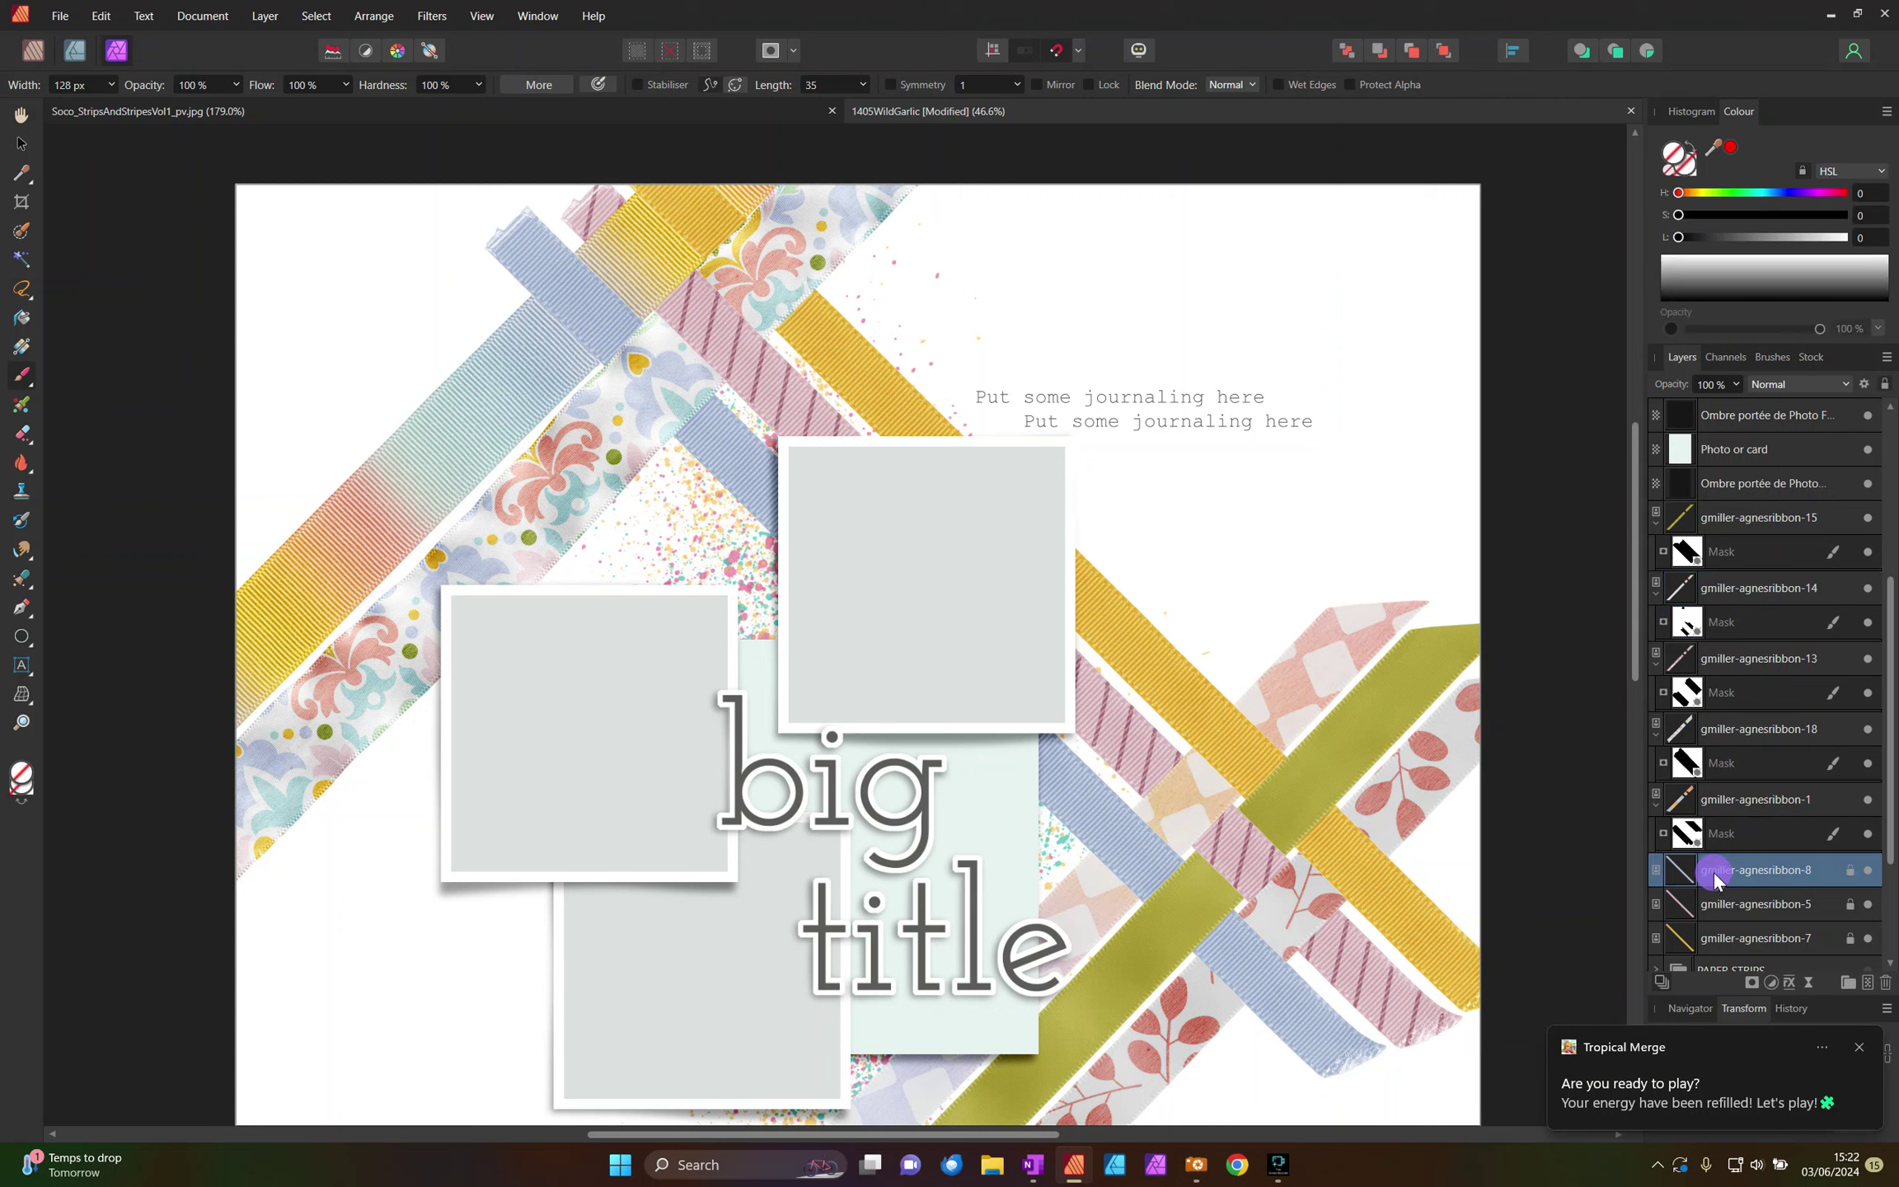
Step: Give ribbon-5 and ribbon-7 an outer shadow at 21% opacity with 0.9 px radius
{"action": "left_click", "coordinate": [1732, 933], "text": "shift"}
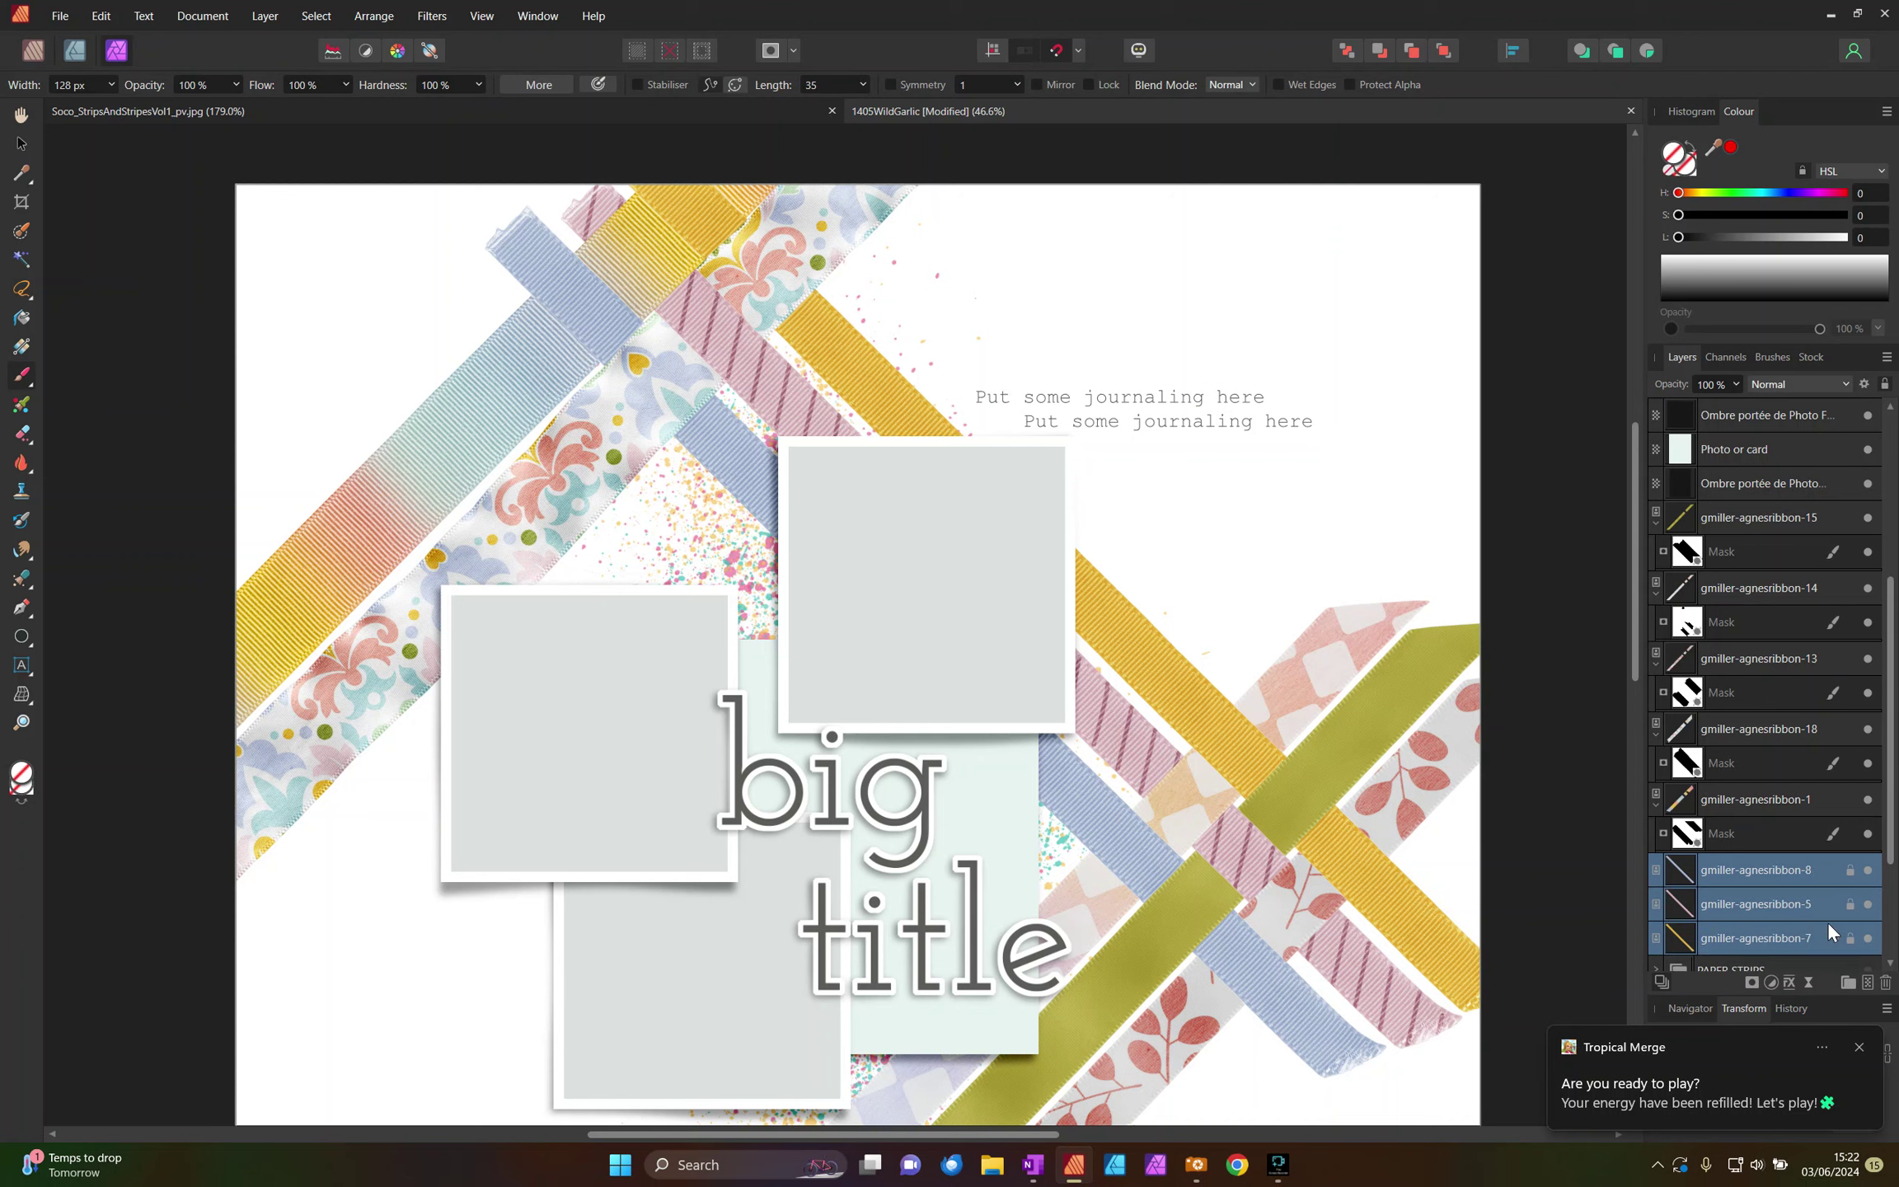
{"action": "left_click", "coordinate": [1791, 979]}
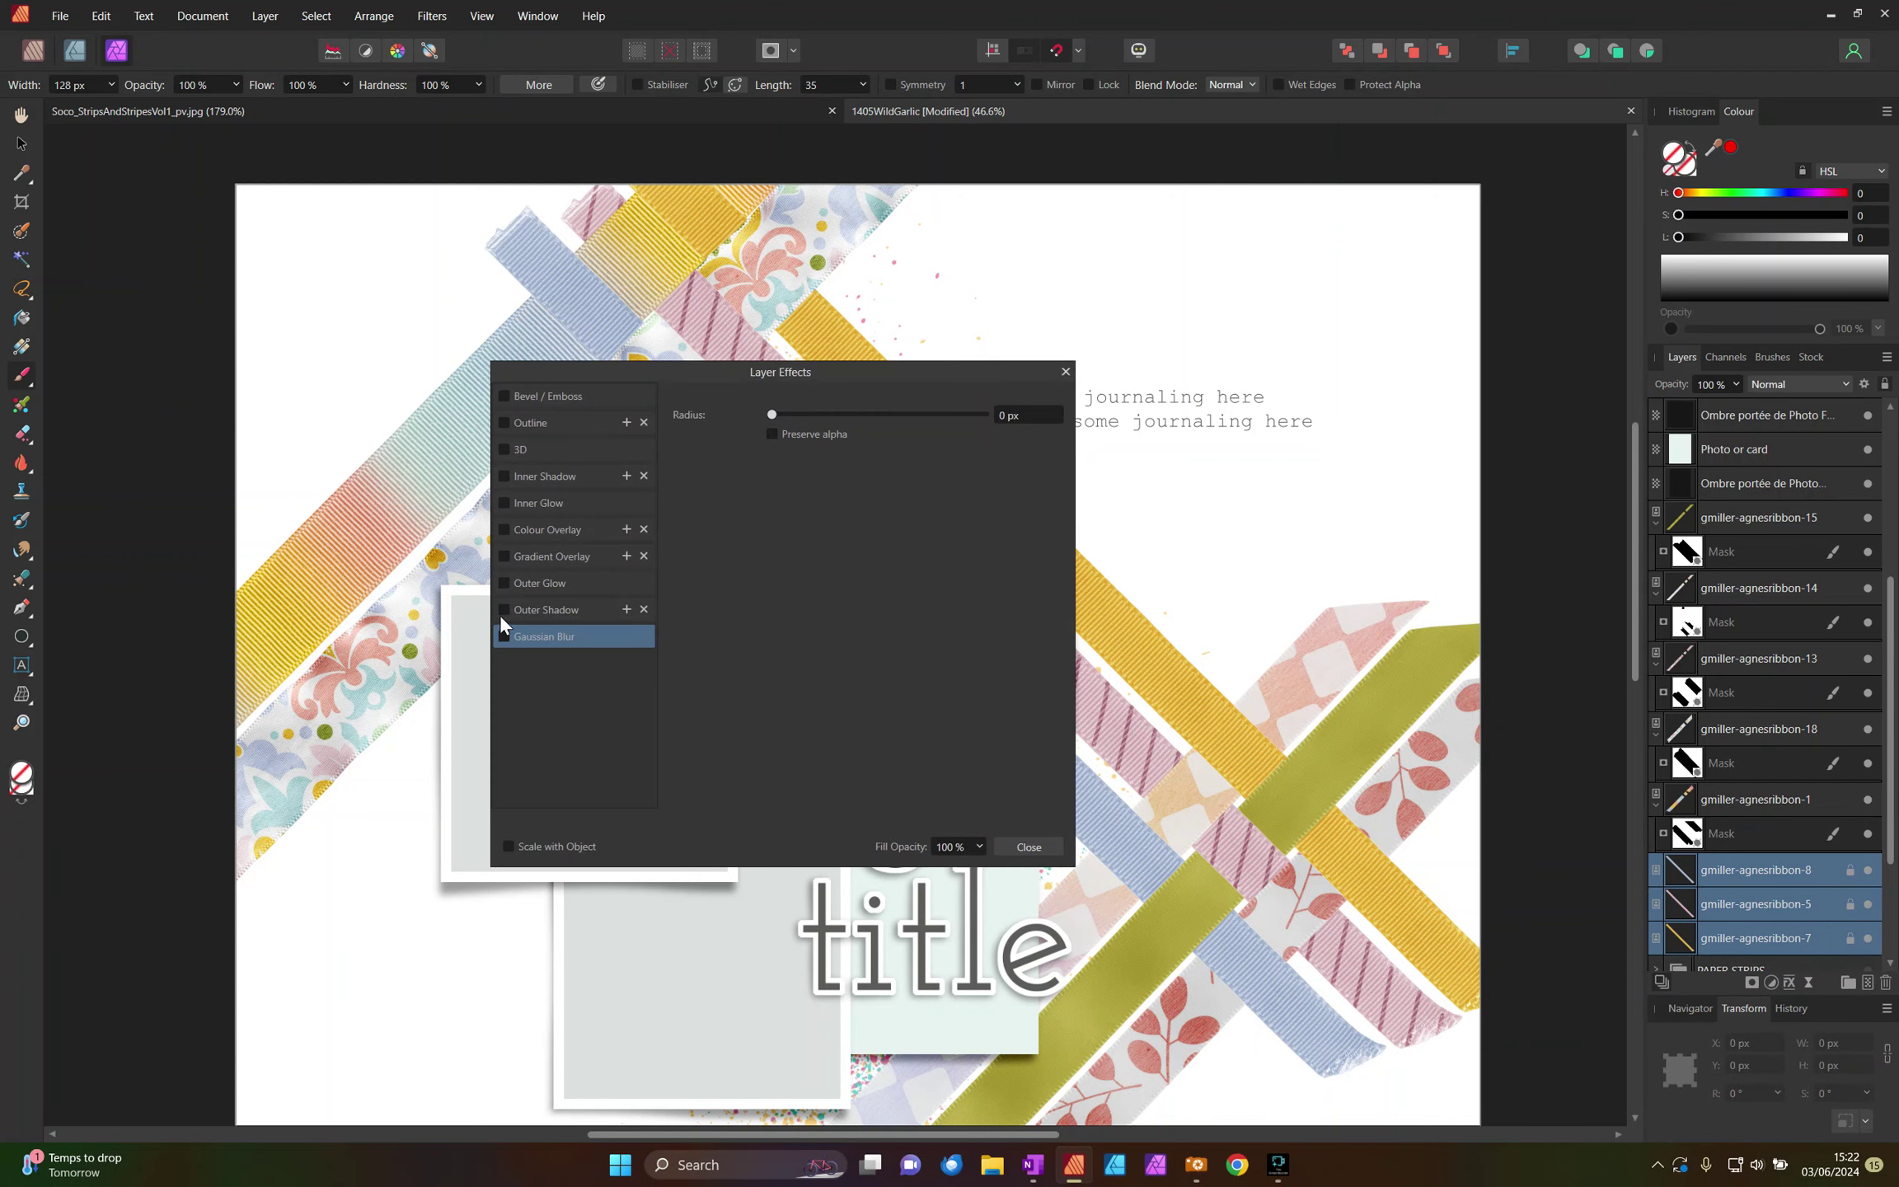
{"action": "left_click", "coordinate": [520, 606]}
{"action": "left_click_drag", "start_coordinate": [806, 441], "coordinate": [816, 436]}
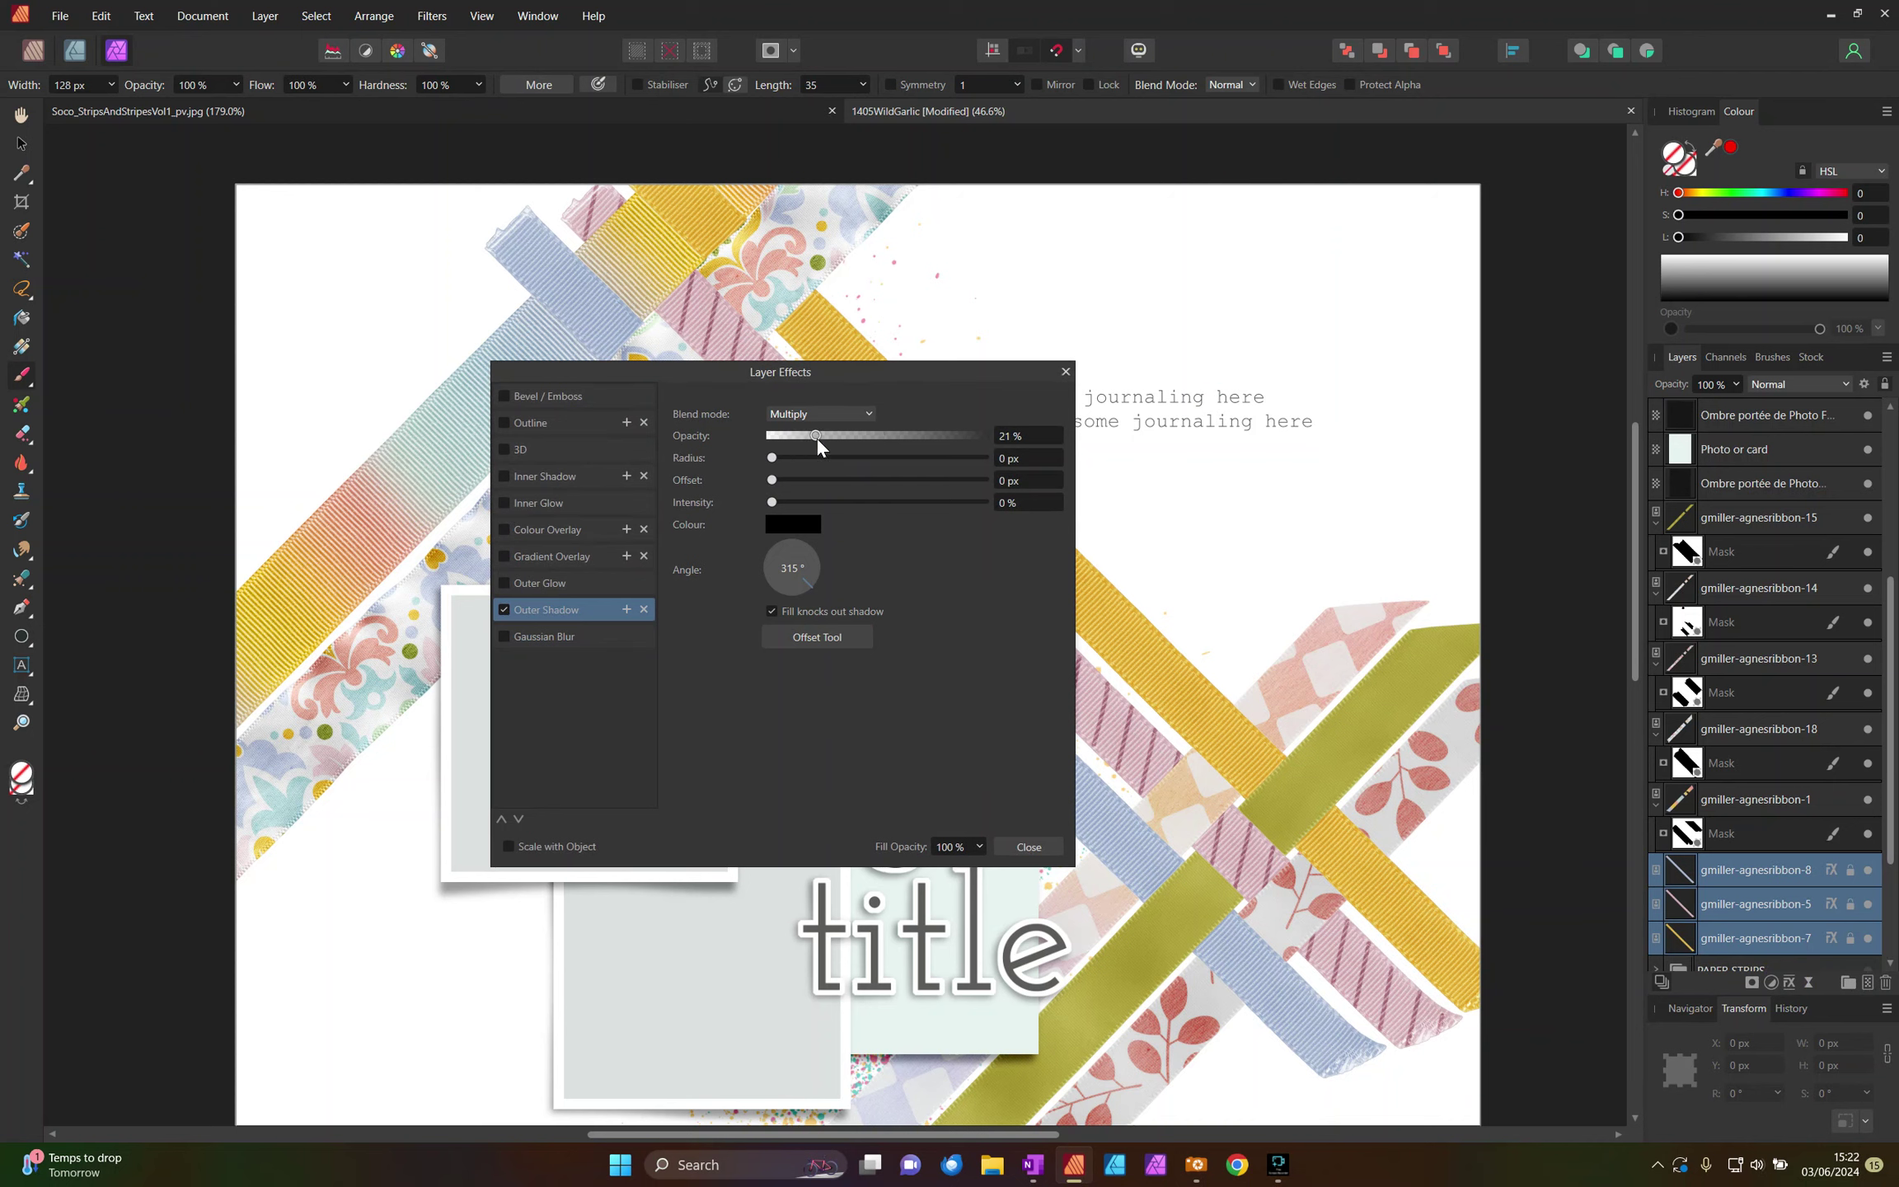
{"action": "left_click", "coordinate": [816, 457]}
{"action": "left_click", "coordinate": [1032, 847]}
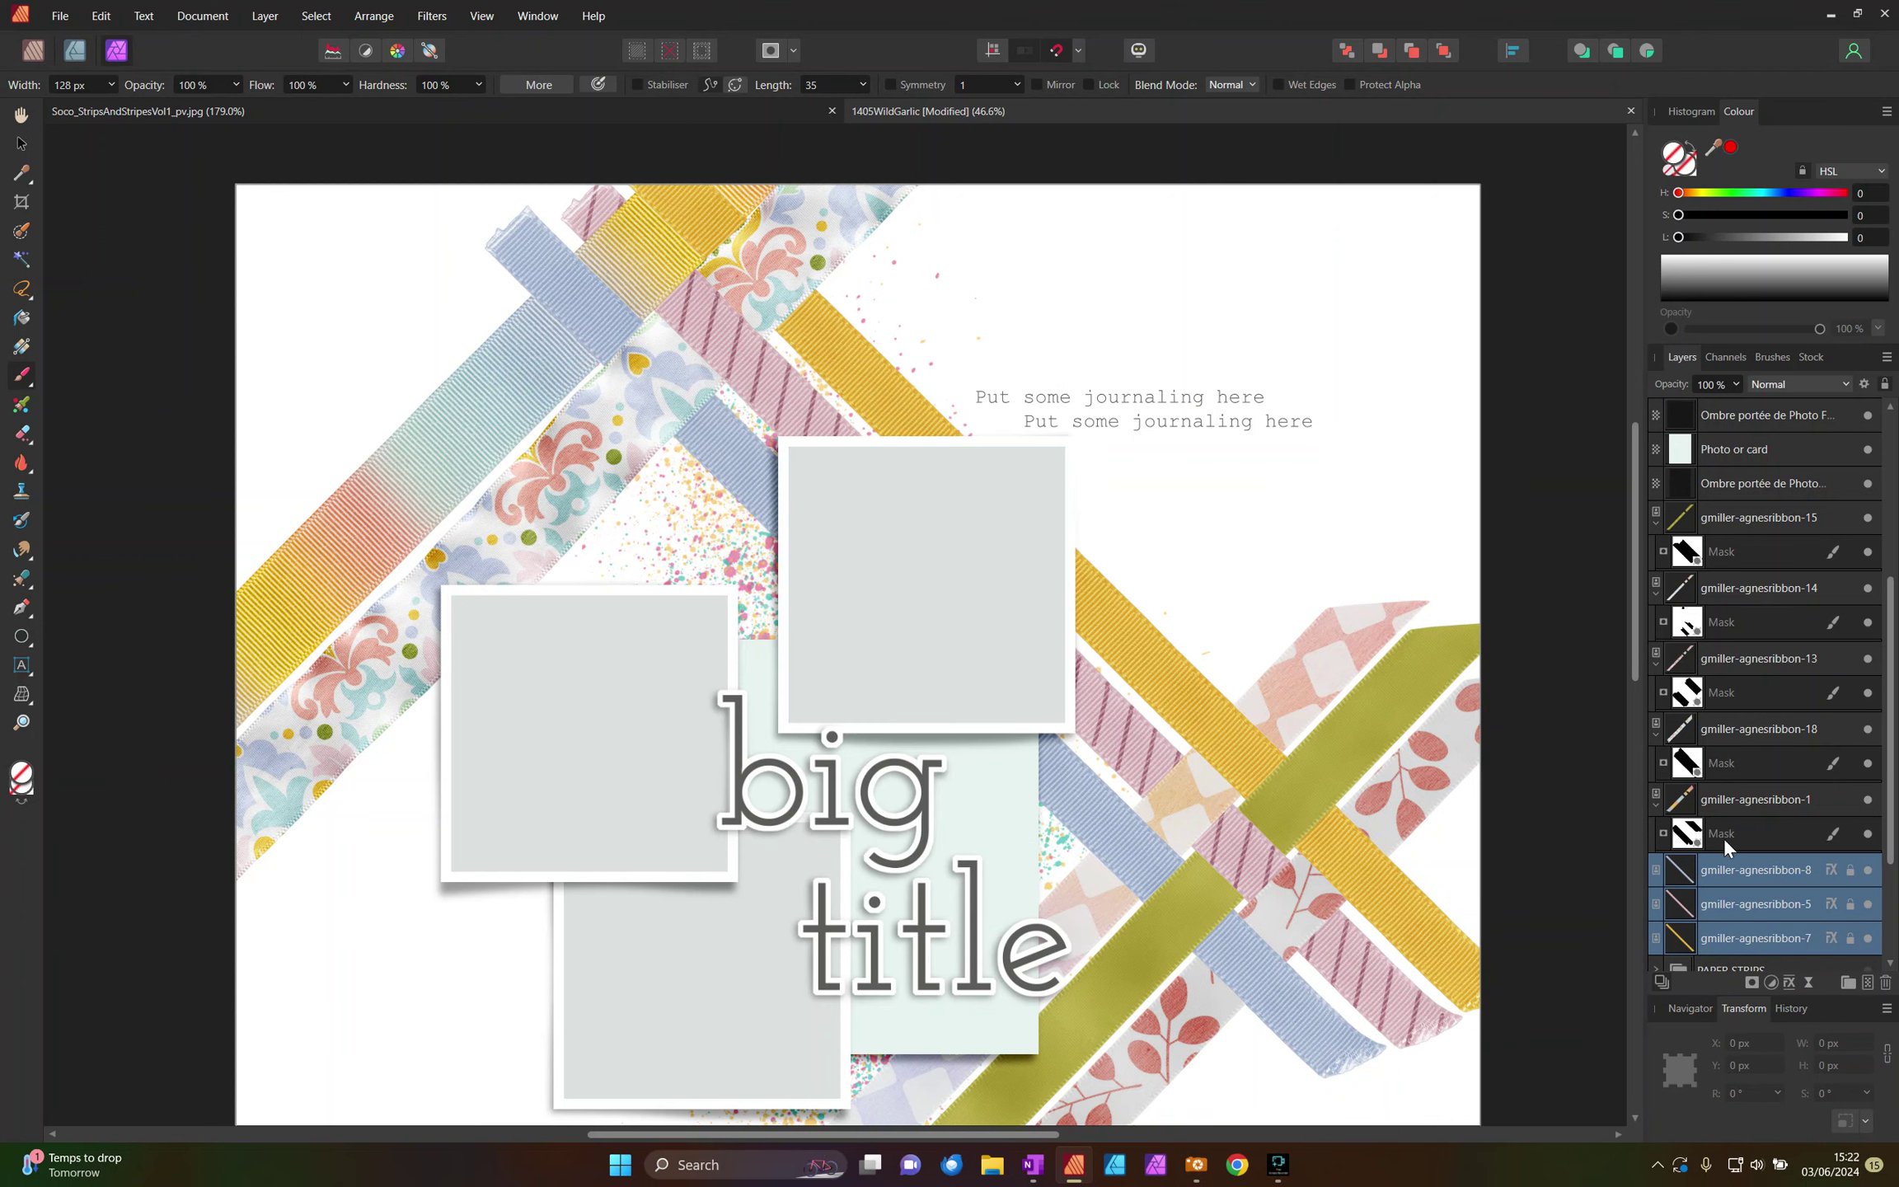
Step: Group ribbons 15, 14, 13, 18 and 1 and name the group RIBBONS
{"action": "left_click", "coordinate": [1719, 933]}
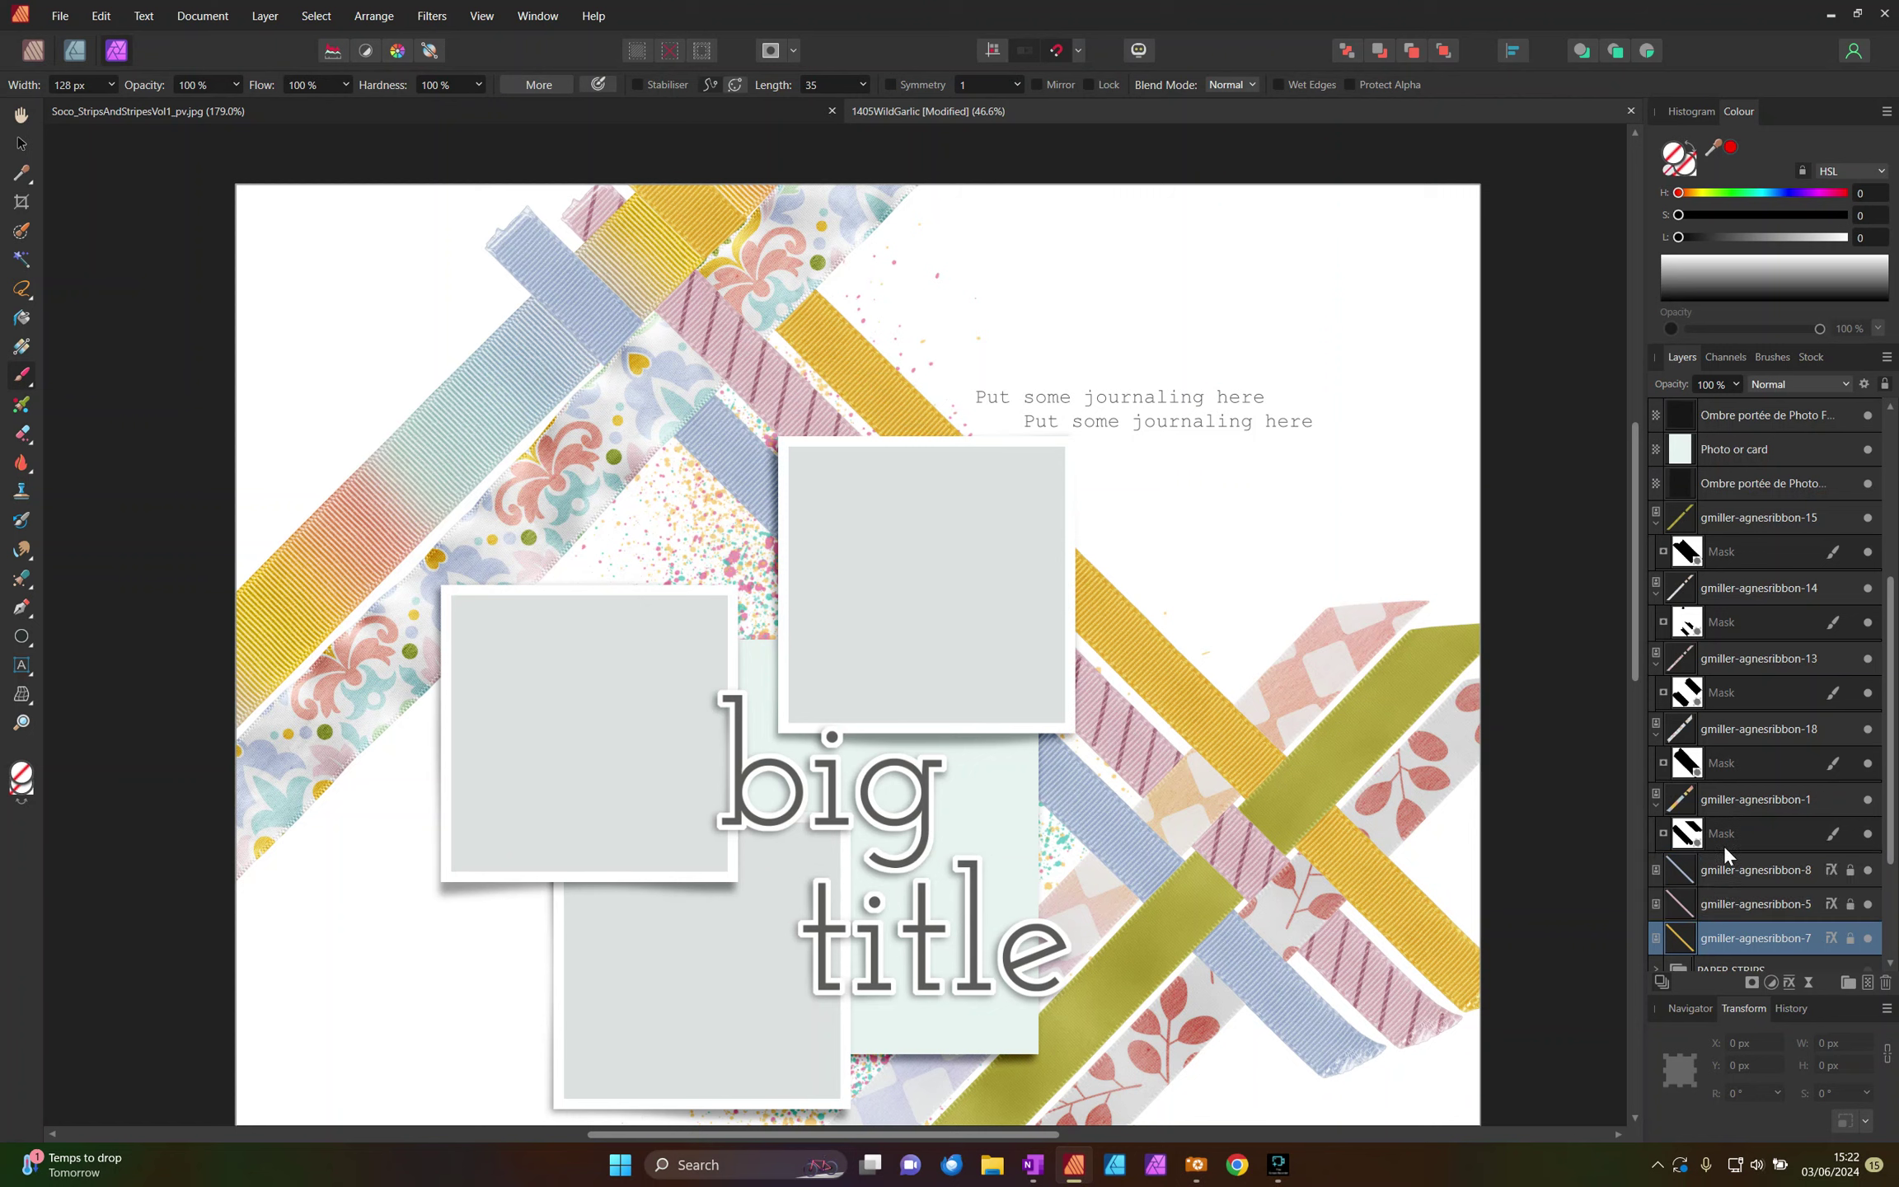
{"action": "scroll", "coordinate": [1724, 824], "scroll_direction": "up", "scroll_amount": 3}
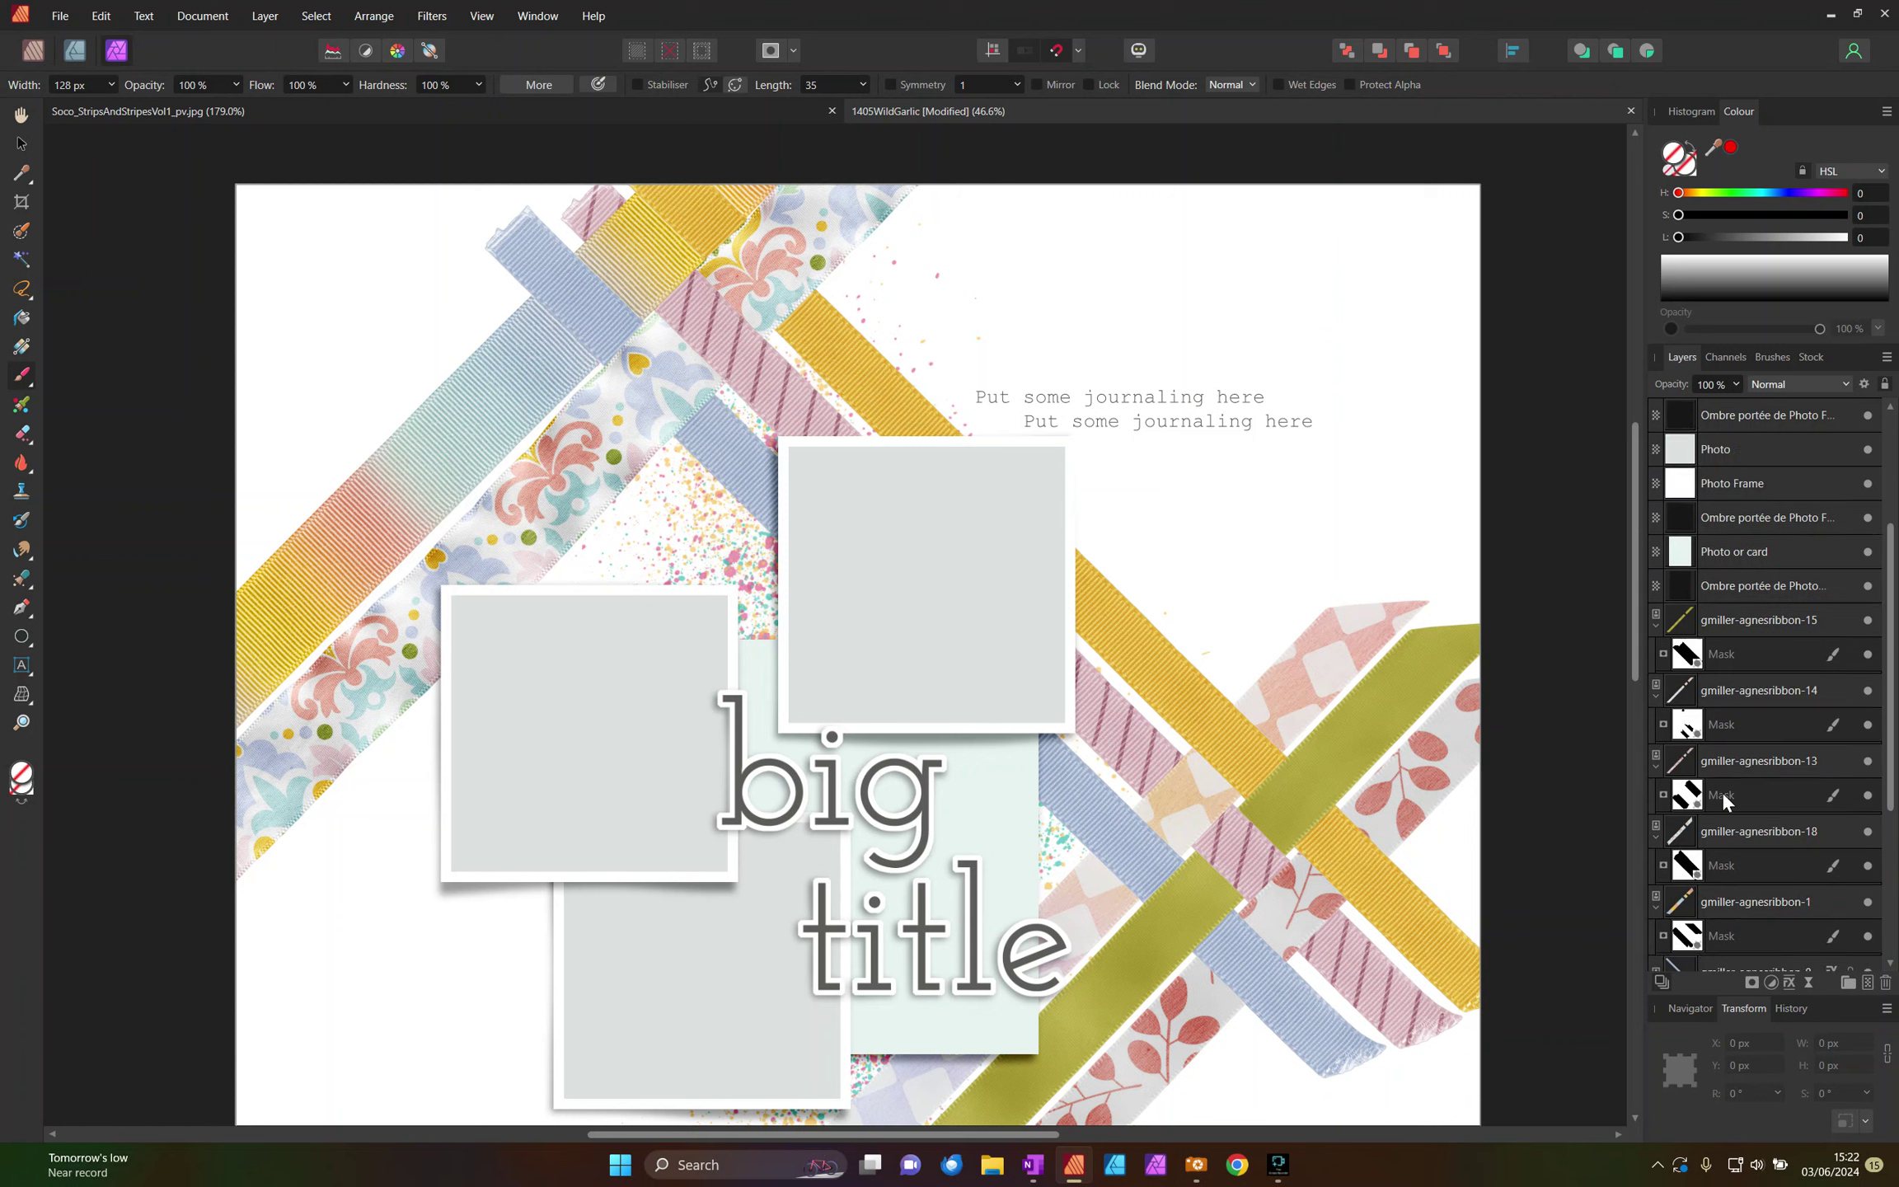
{"action": "left_click", "coordinate": [1721, 616], "text": "shift"}
{"action": "key", "text": "ctrl+g"}
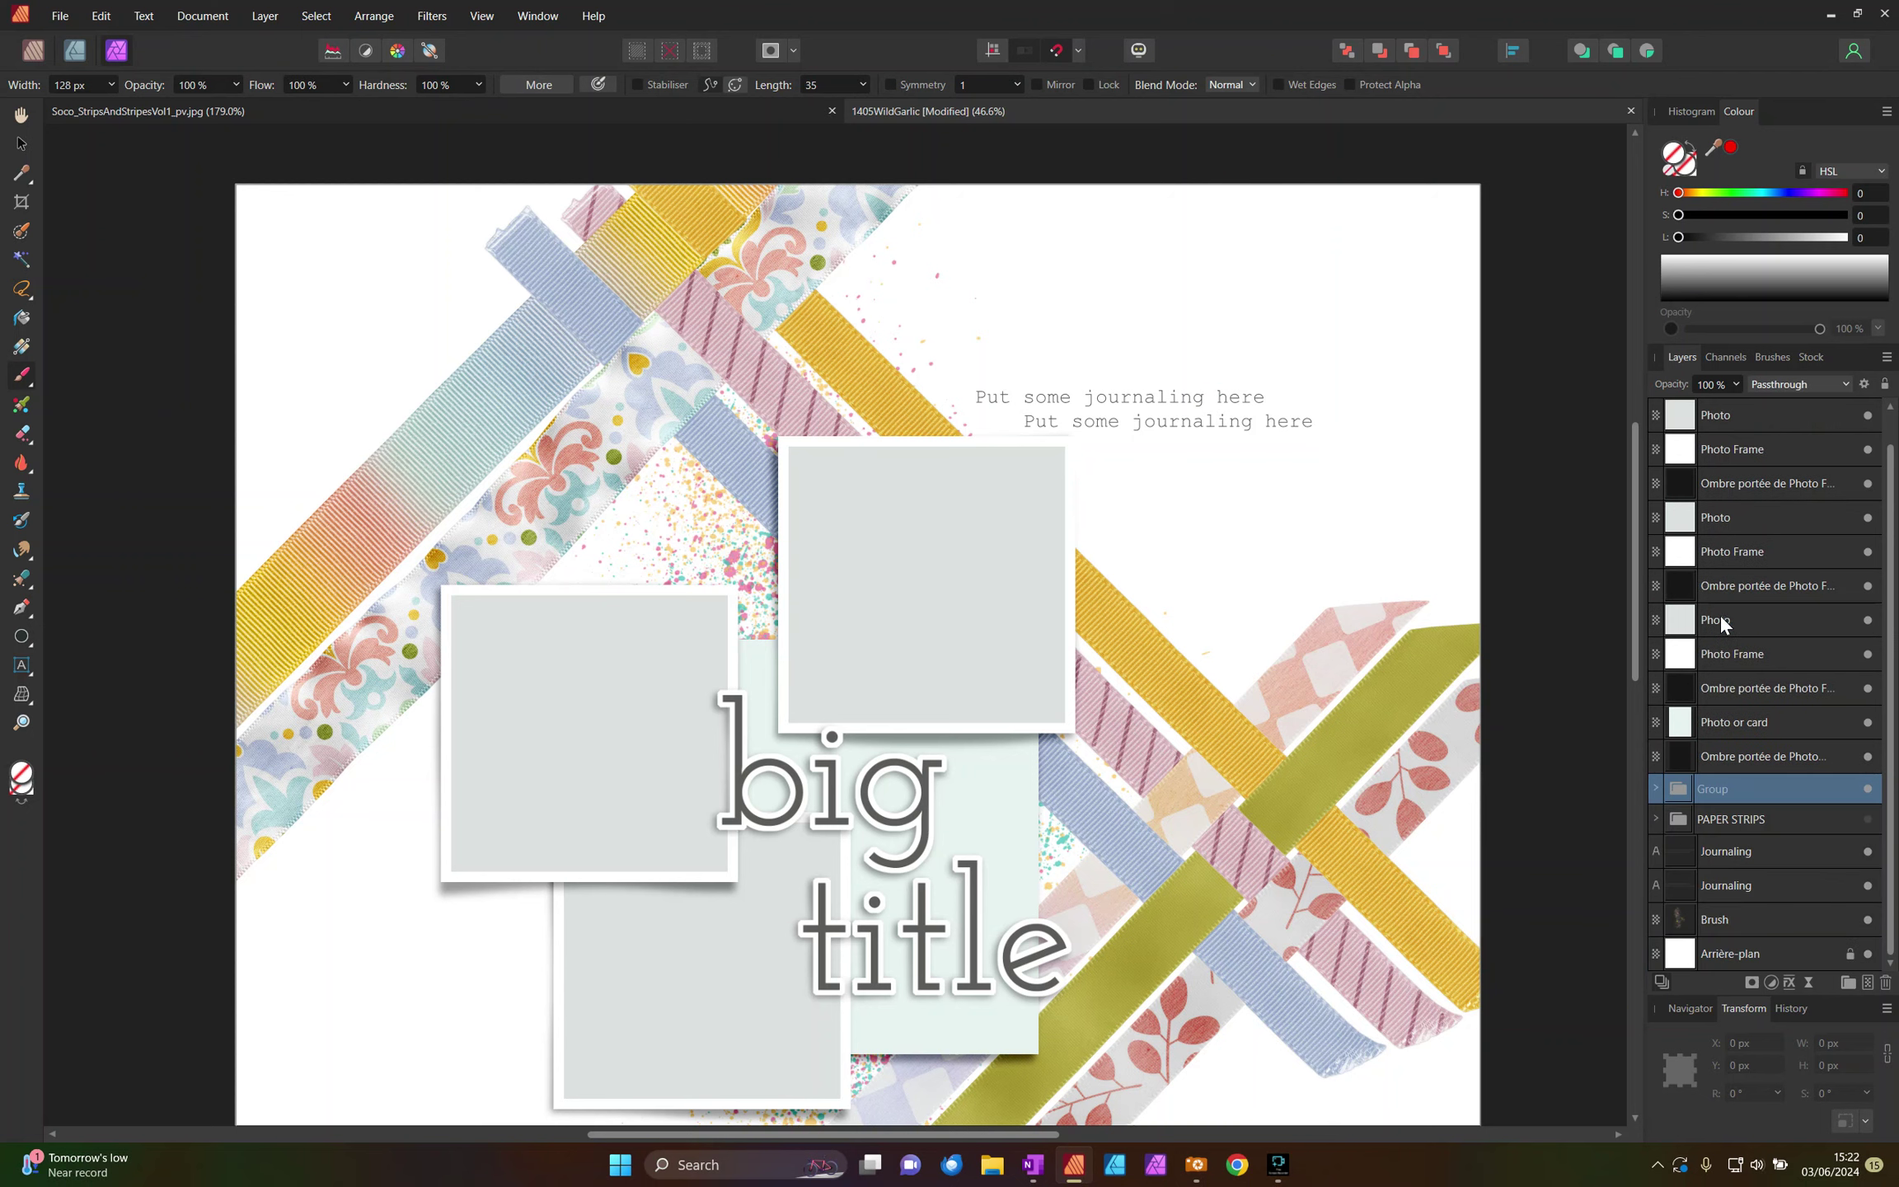
{"action": "double_click", "coordinate": [1703, 789]}
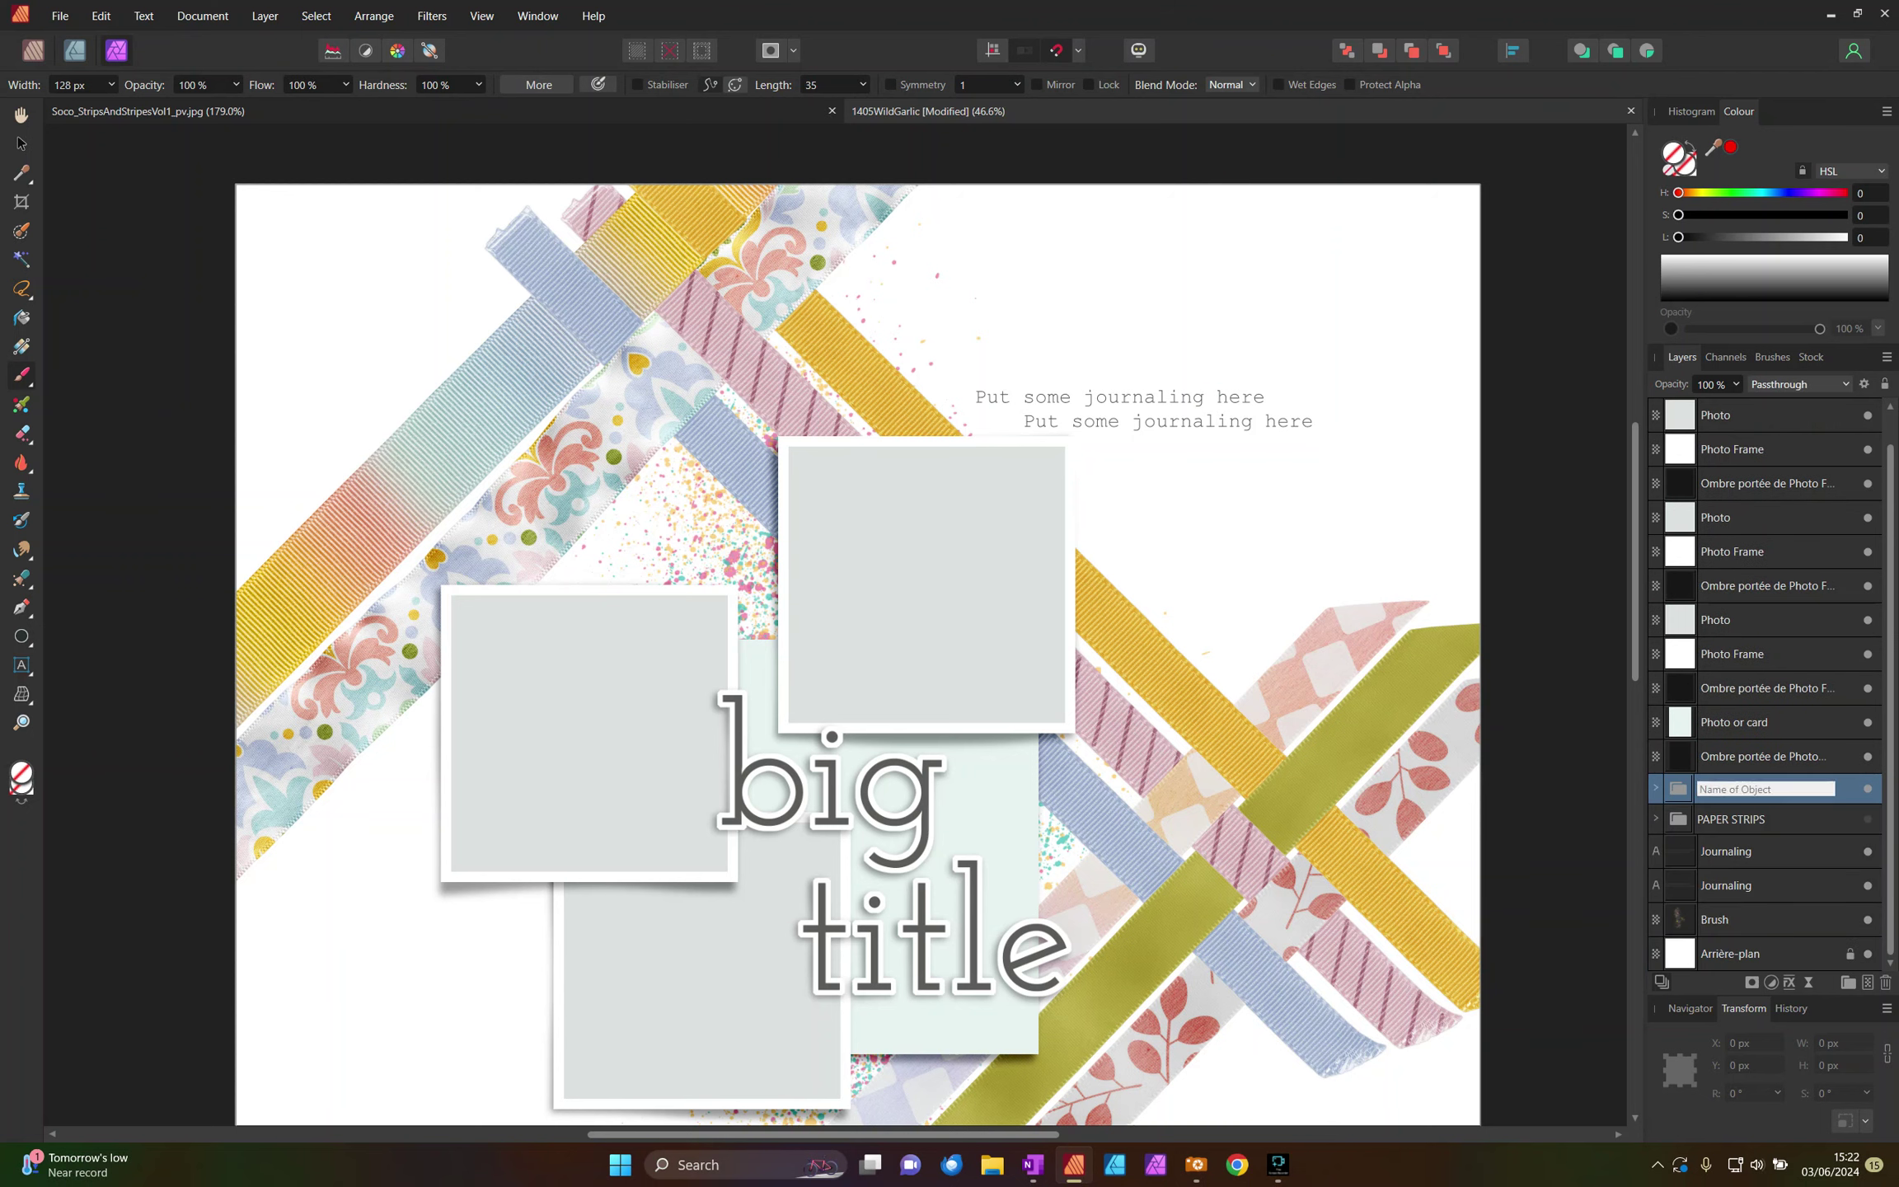
{"action": "type", "text": "RIBBONS"}
{"action": "key", "text": "Return"}
{"action": "left_click", "coordinate": [1788, 981]}
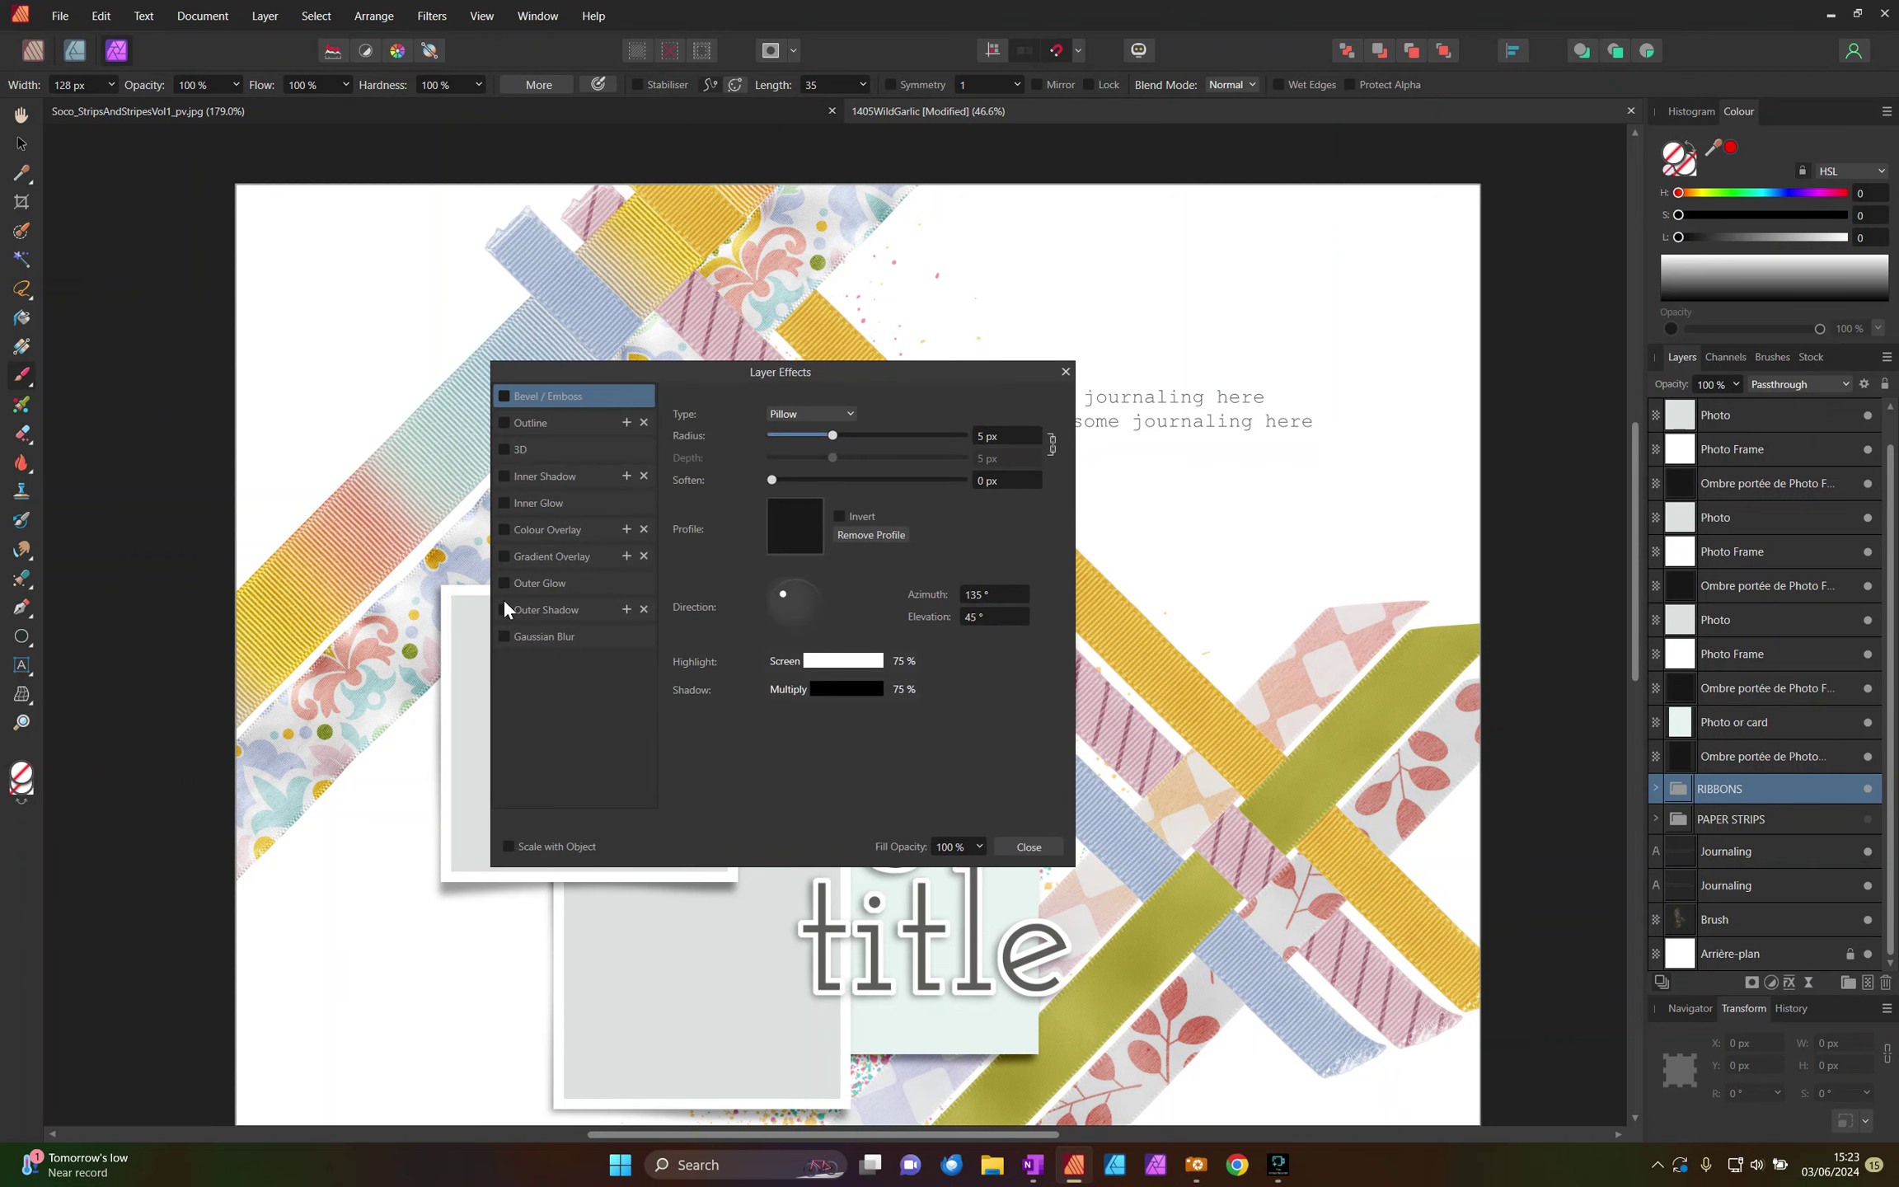
Step: Add an outer shadow to RIBBONS: 12.5 px radius, 3.5 px offset, 225° angle
{"action": "left_click", "coordinate": [503, 609]}
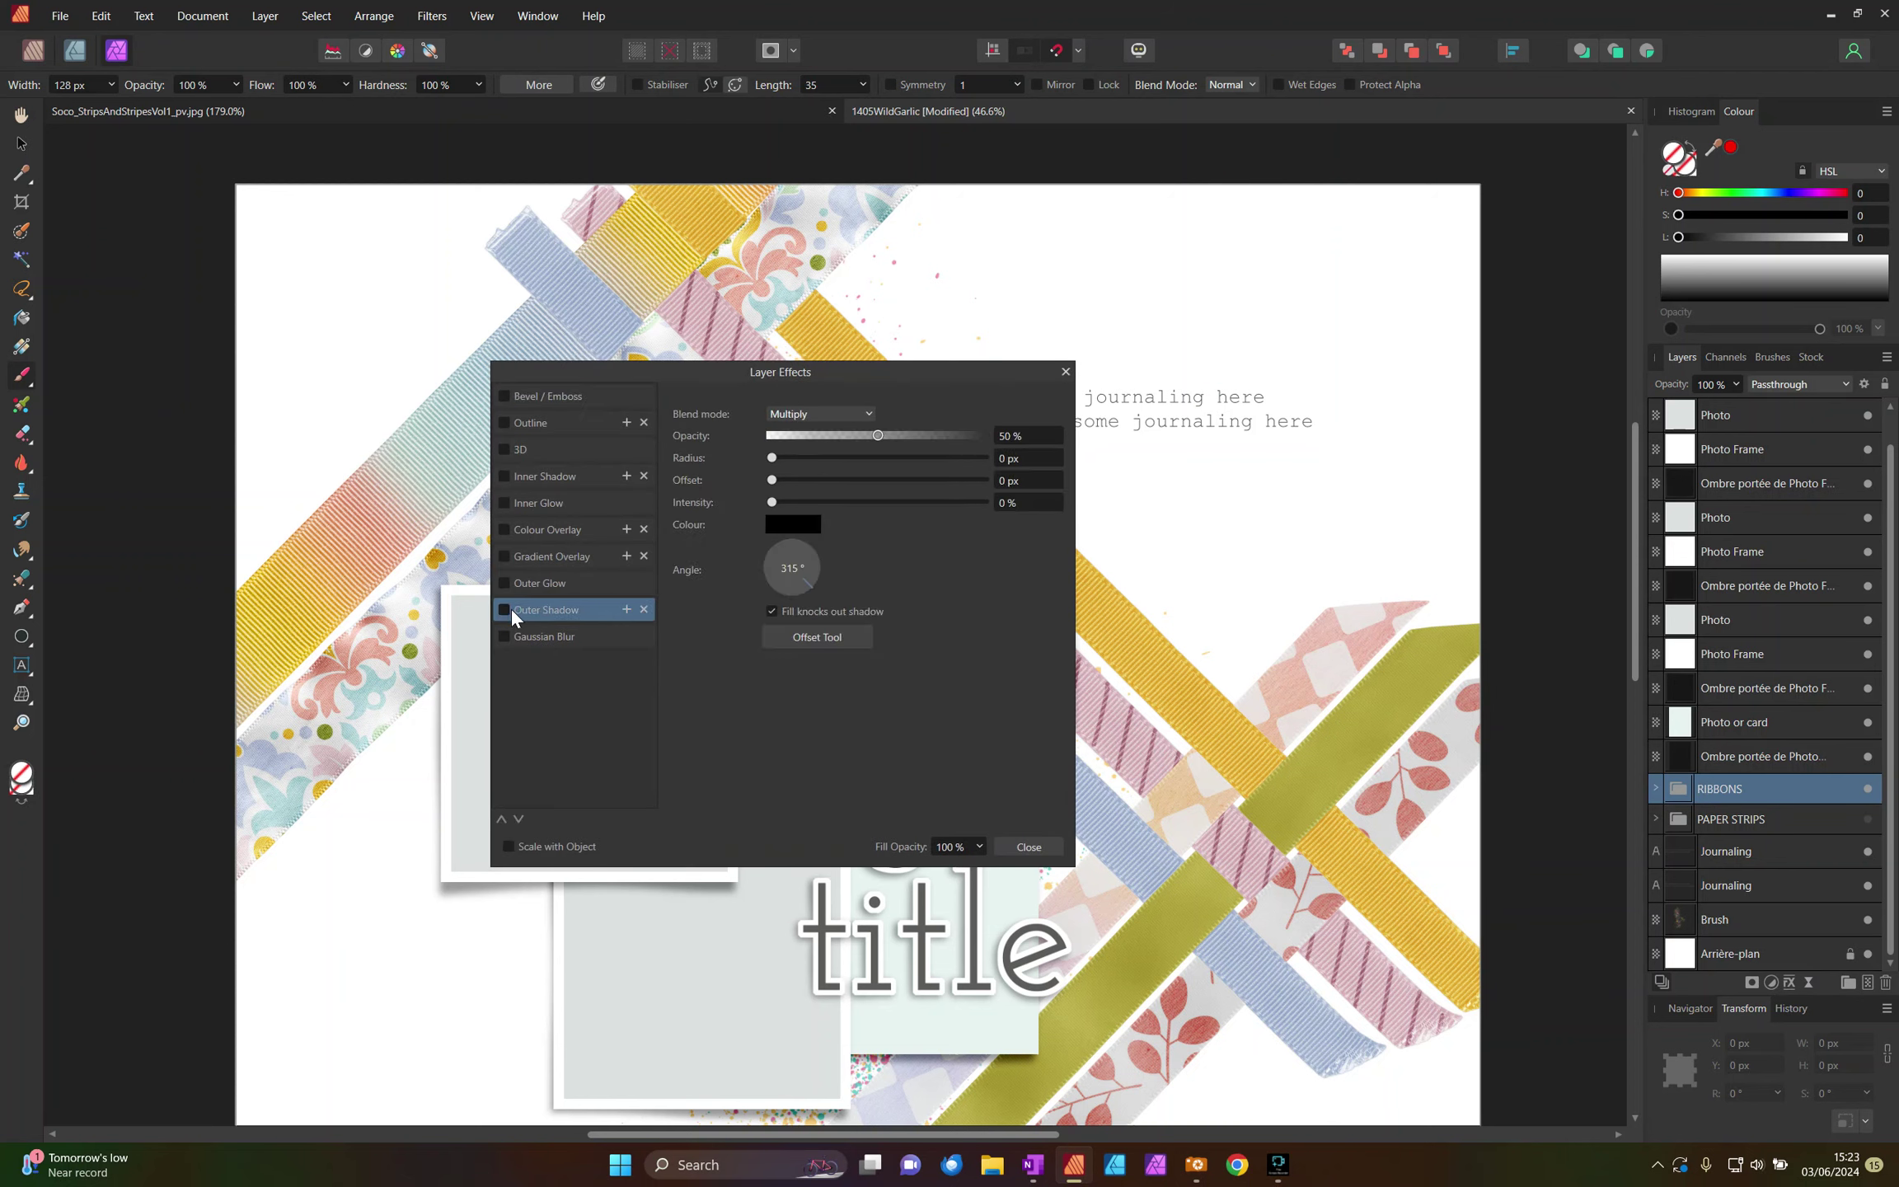
{"action": "left_click", "coordinate": [845, 458]}
{"action": "left_click", "coordinate": [869, 458]}
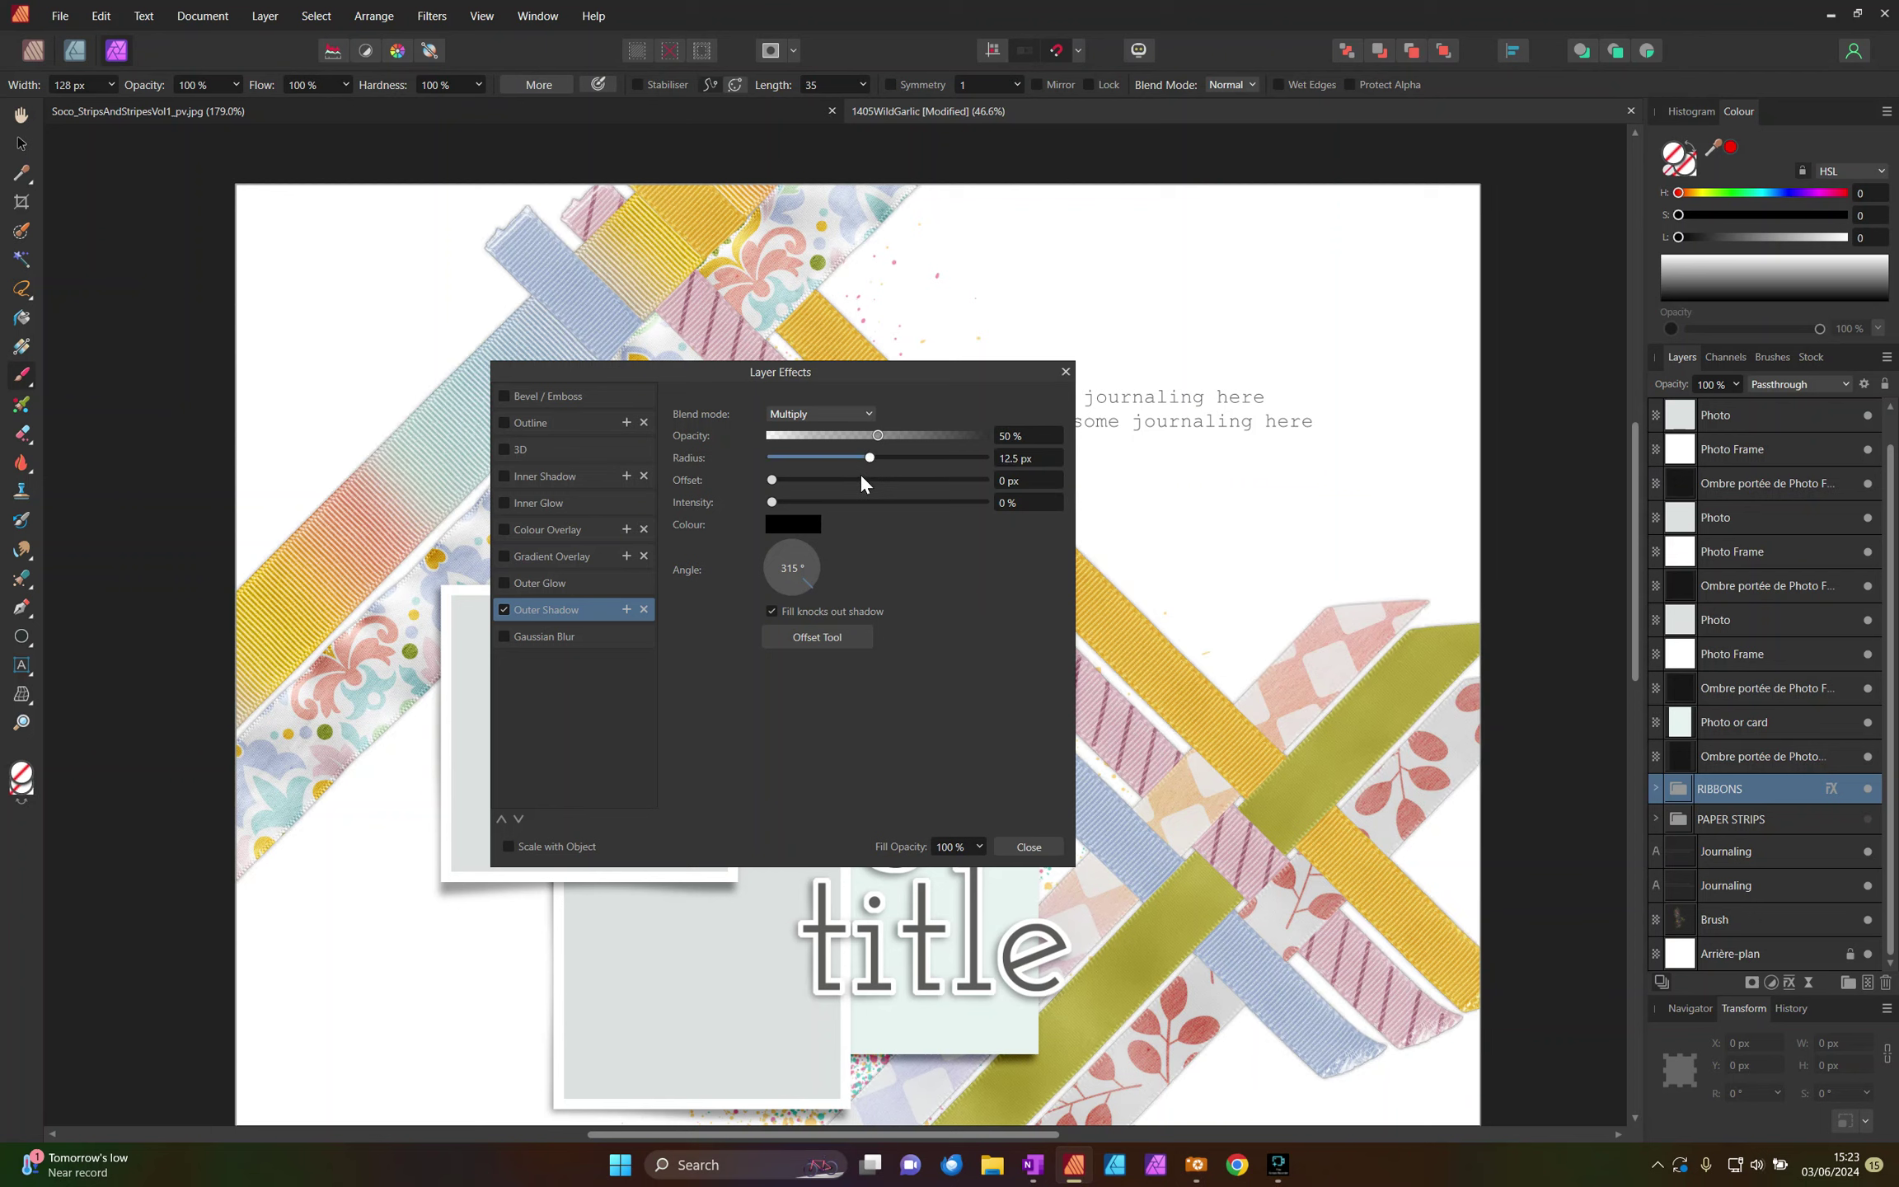
{"action": "left_click", "coordinate": [858, 478]}
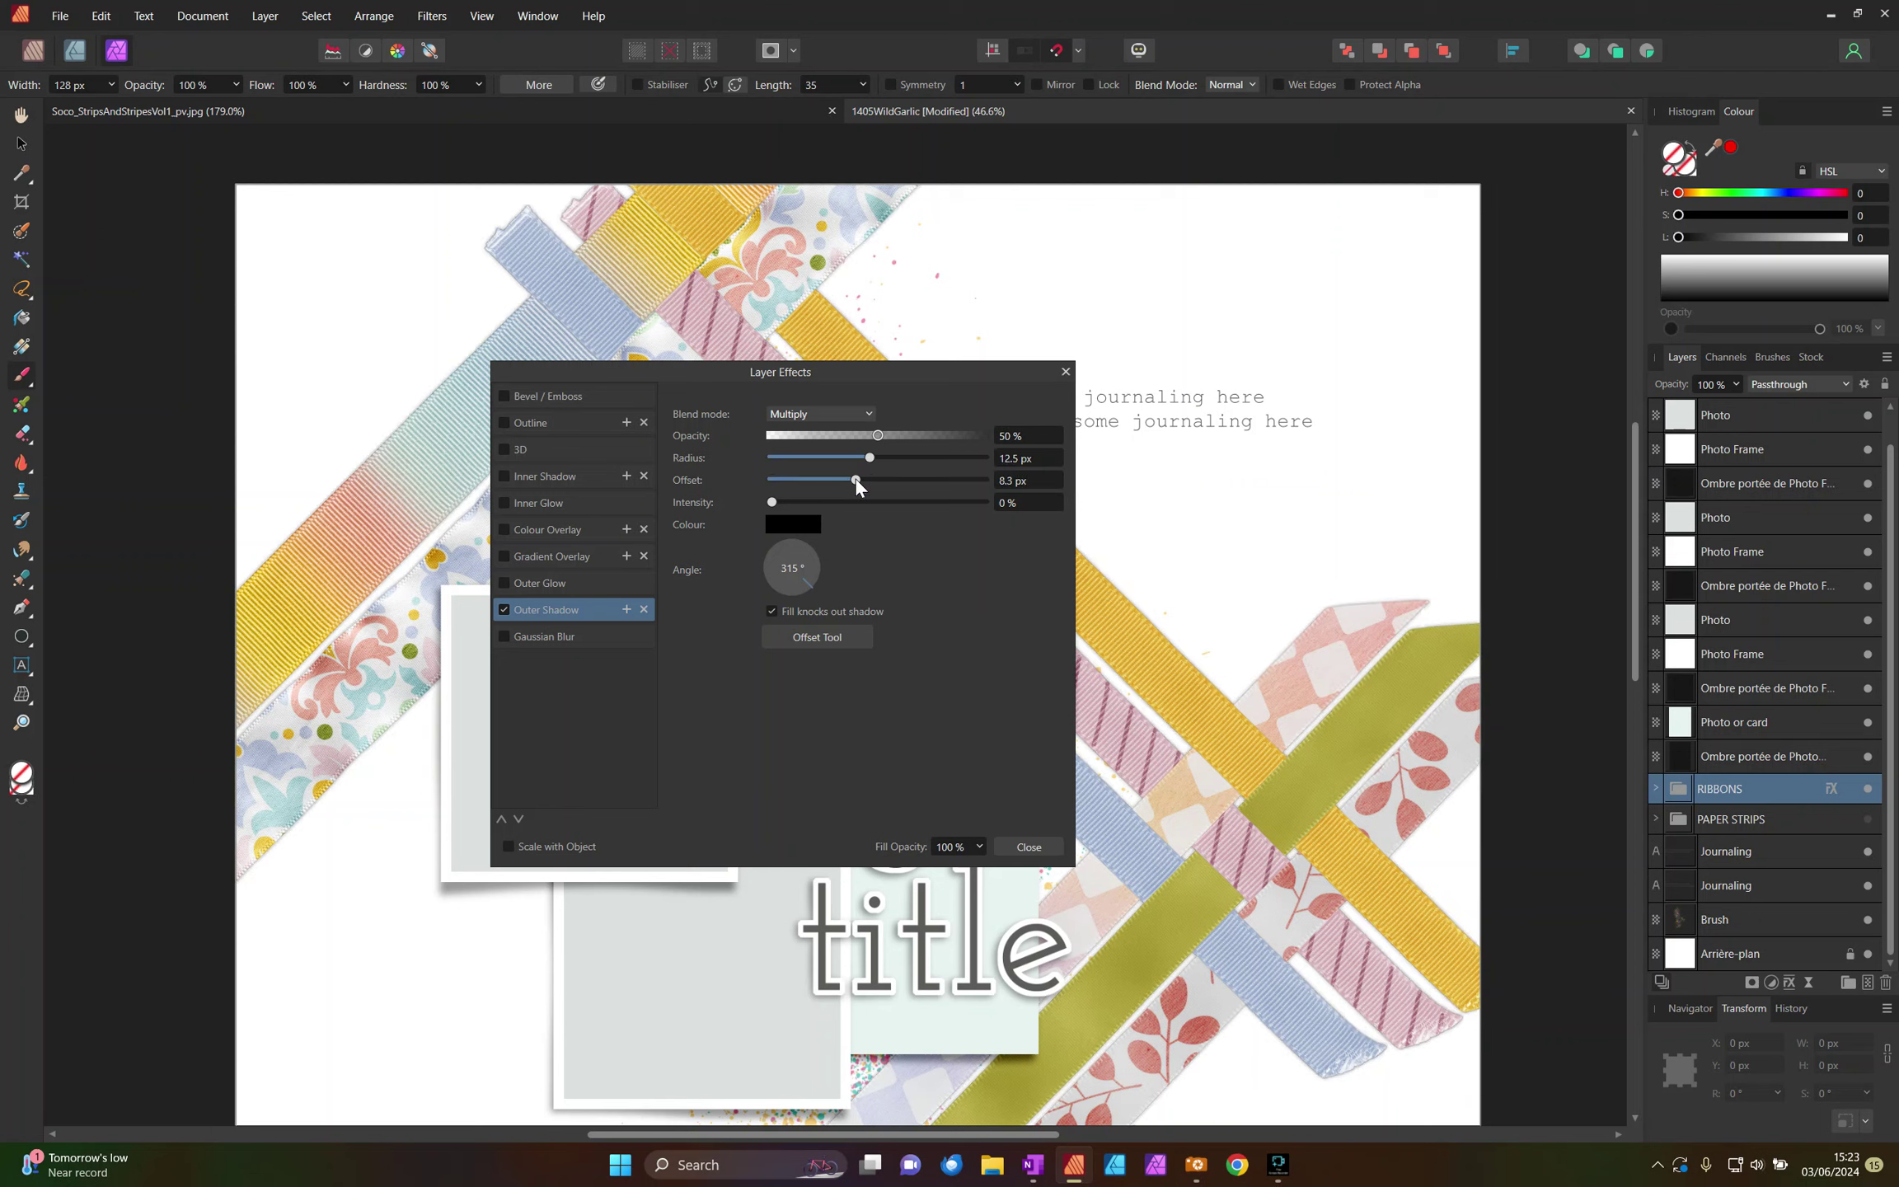
{"action": "left_click", "coordinate": [781, 587]}
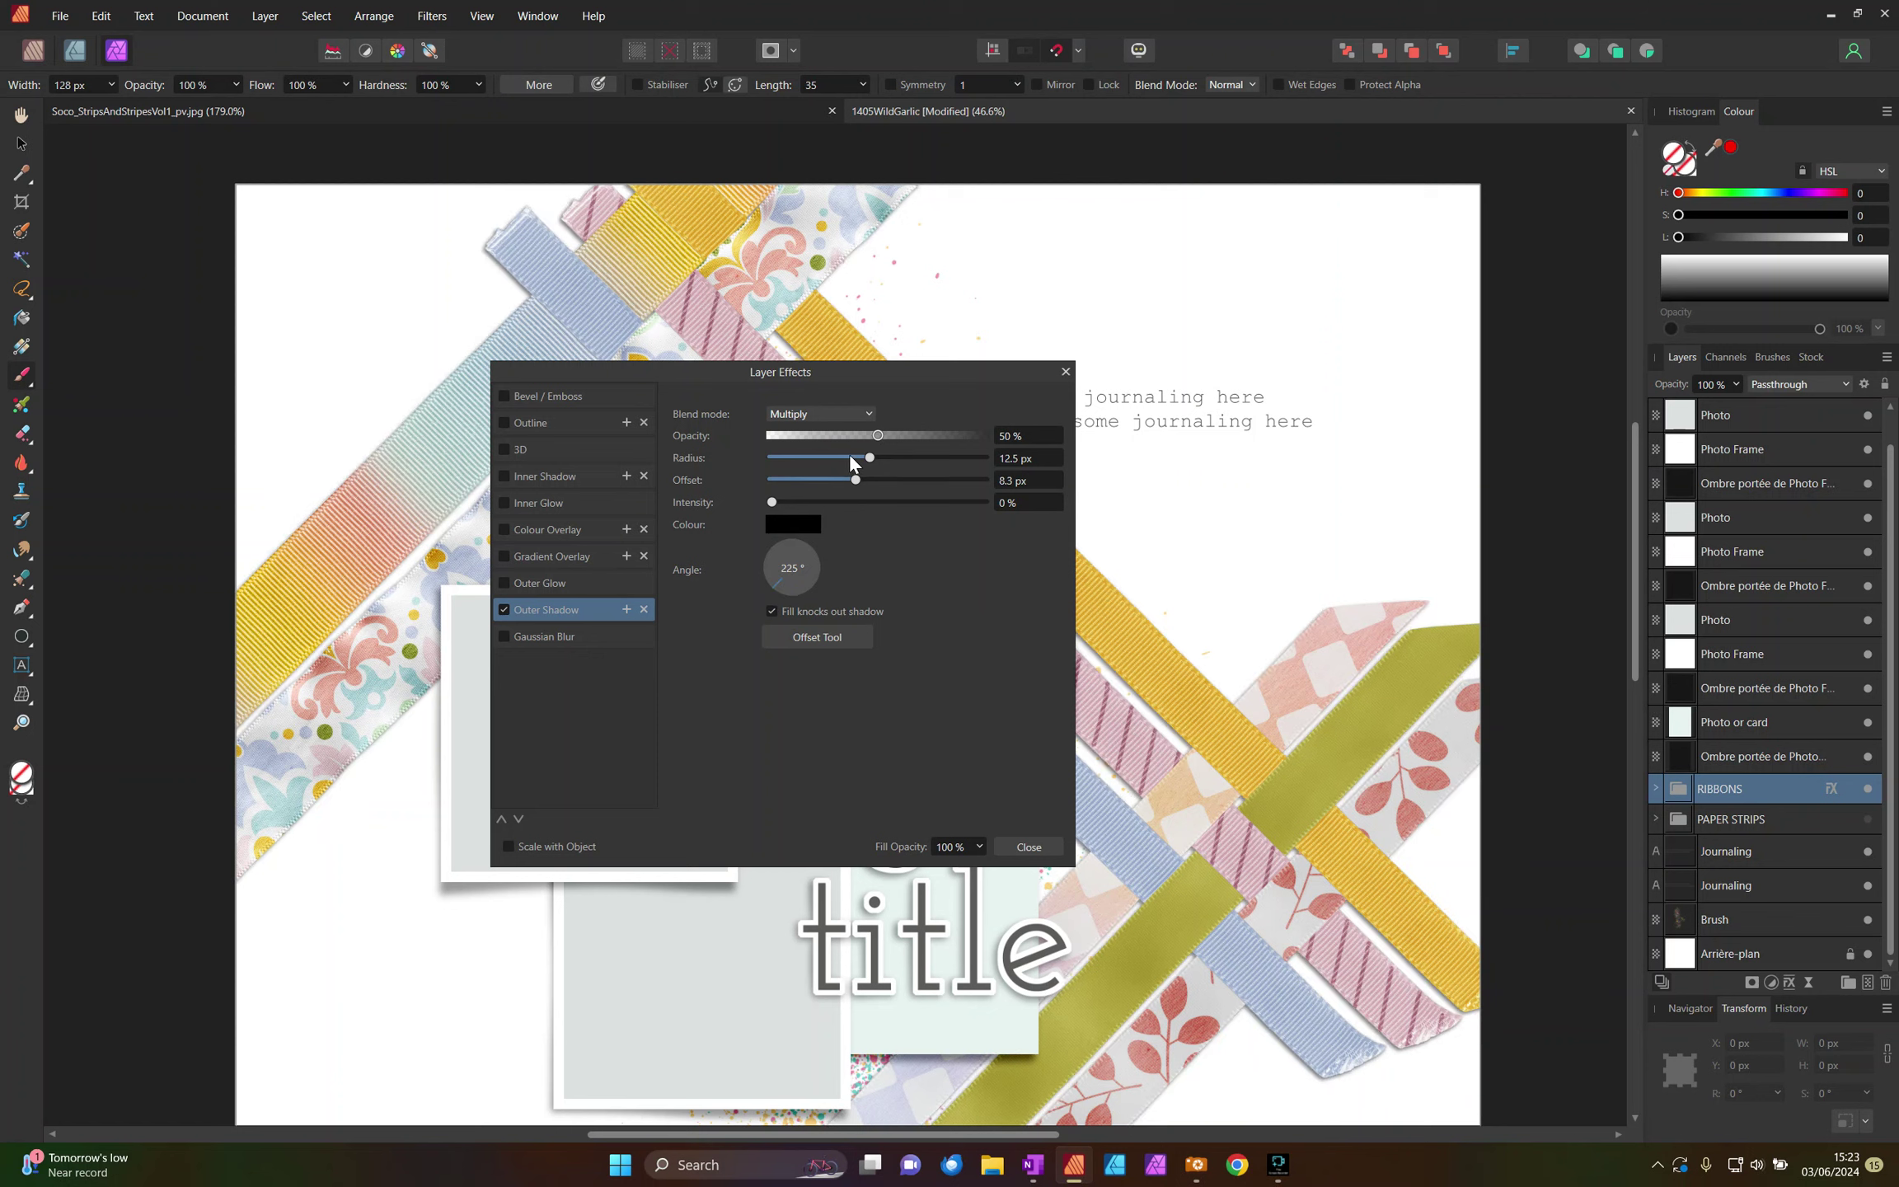
{"action": "left_click_drag", "start_coordinate": [856, 480], "coordinate": [832, 480]}
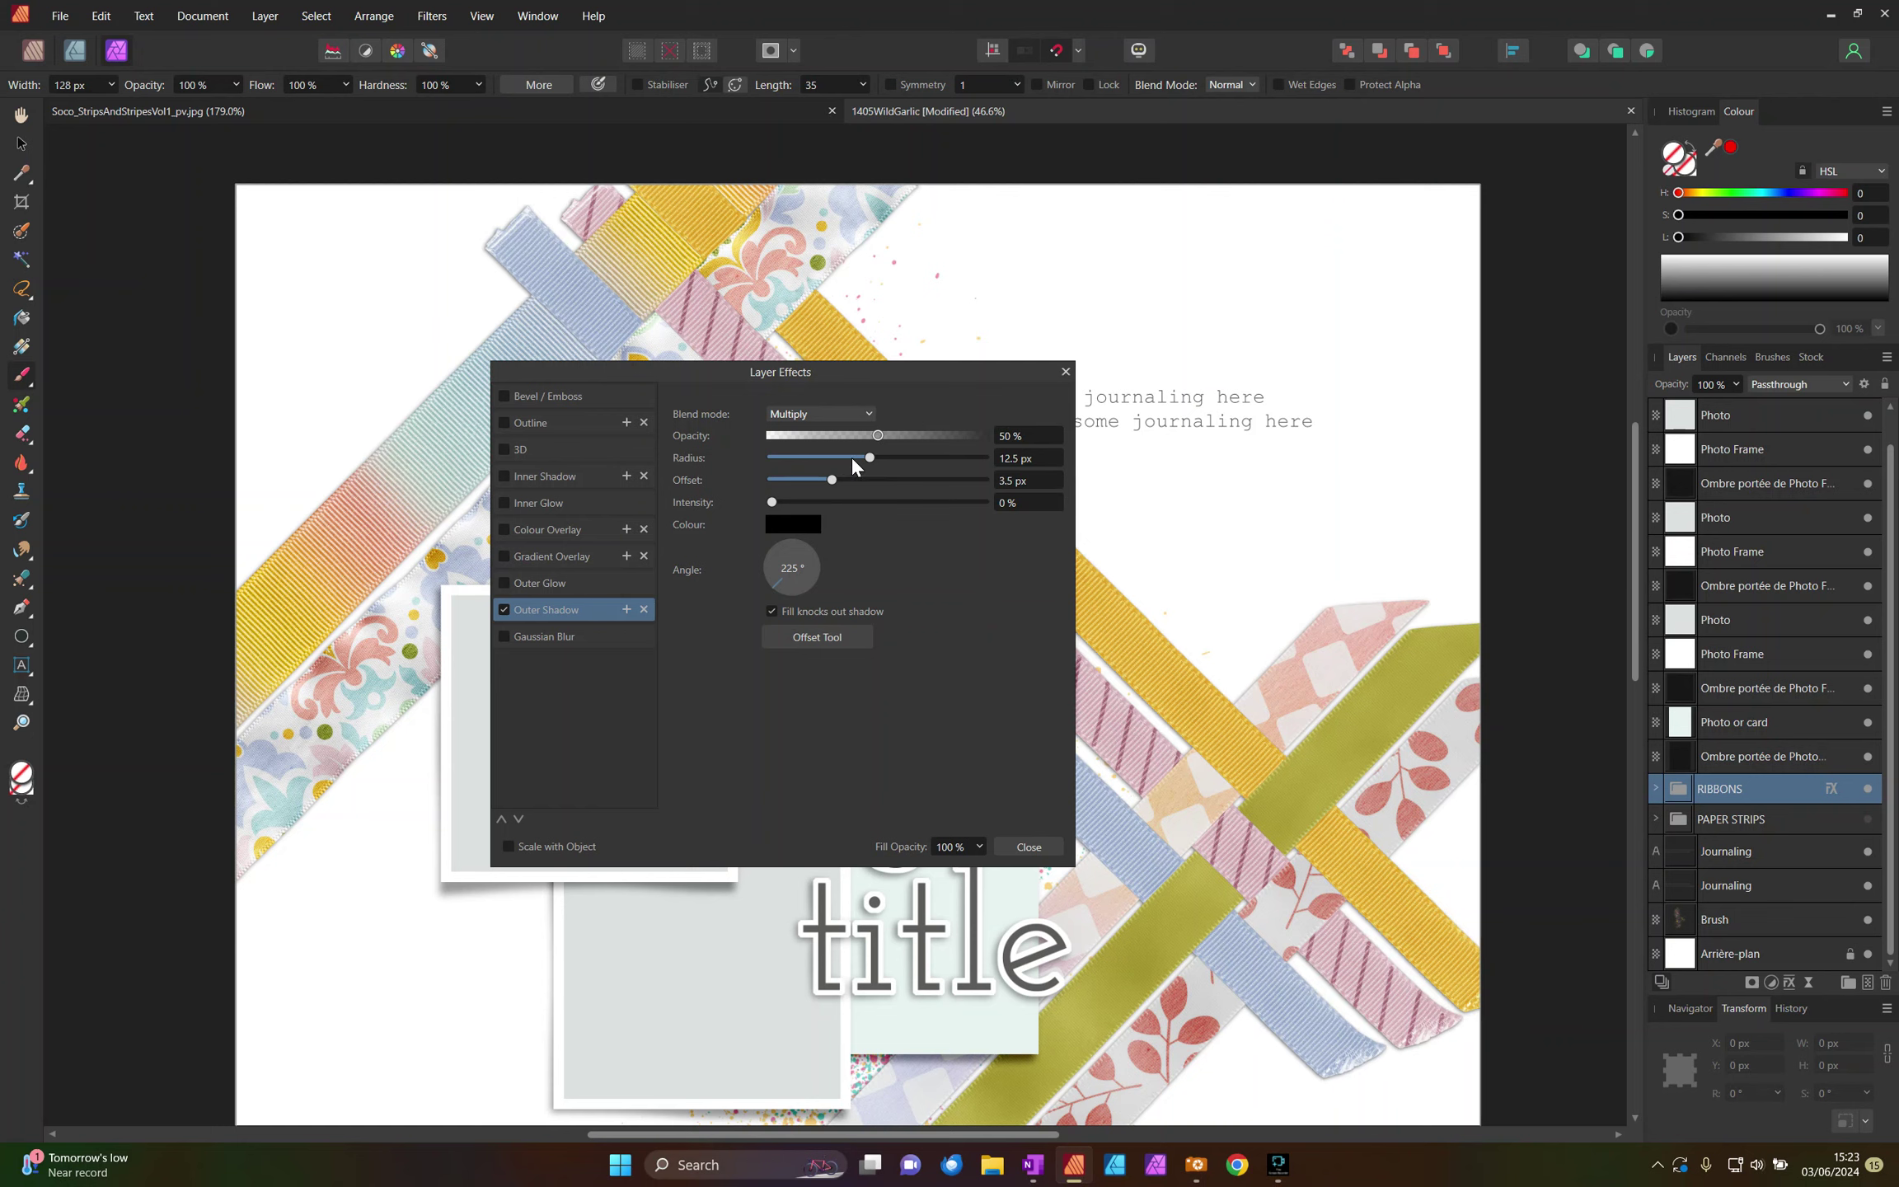
{"action": "left_click", "coordinate": [1027, 846]}
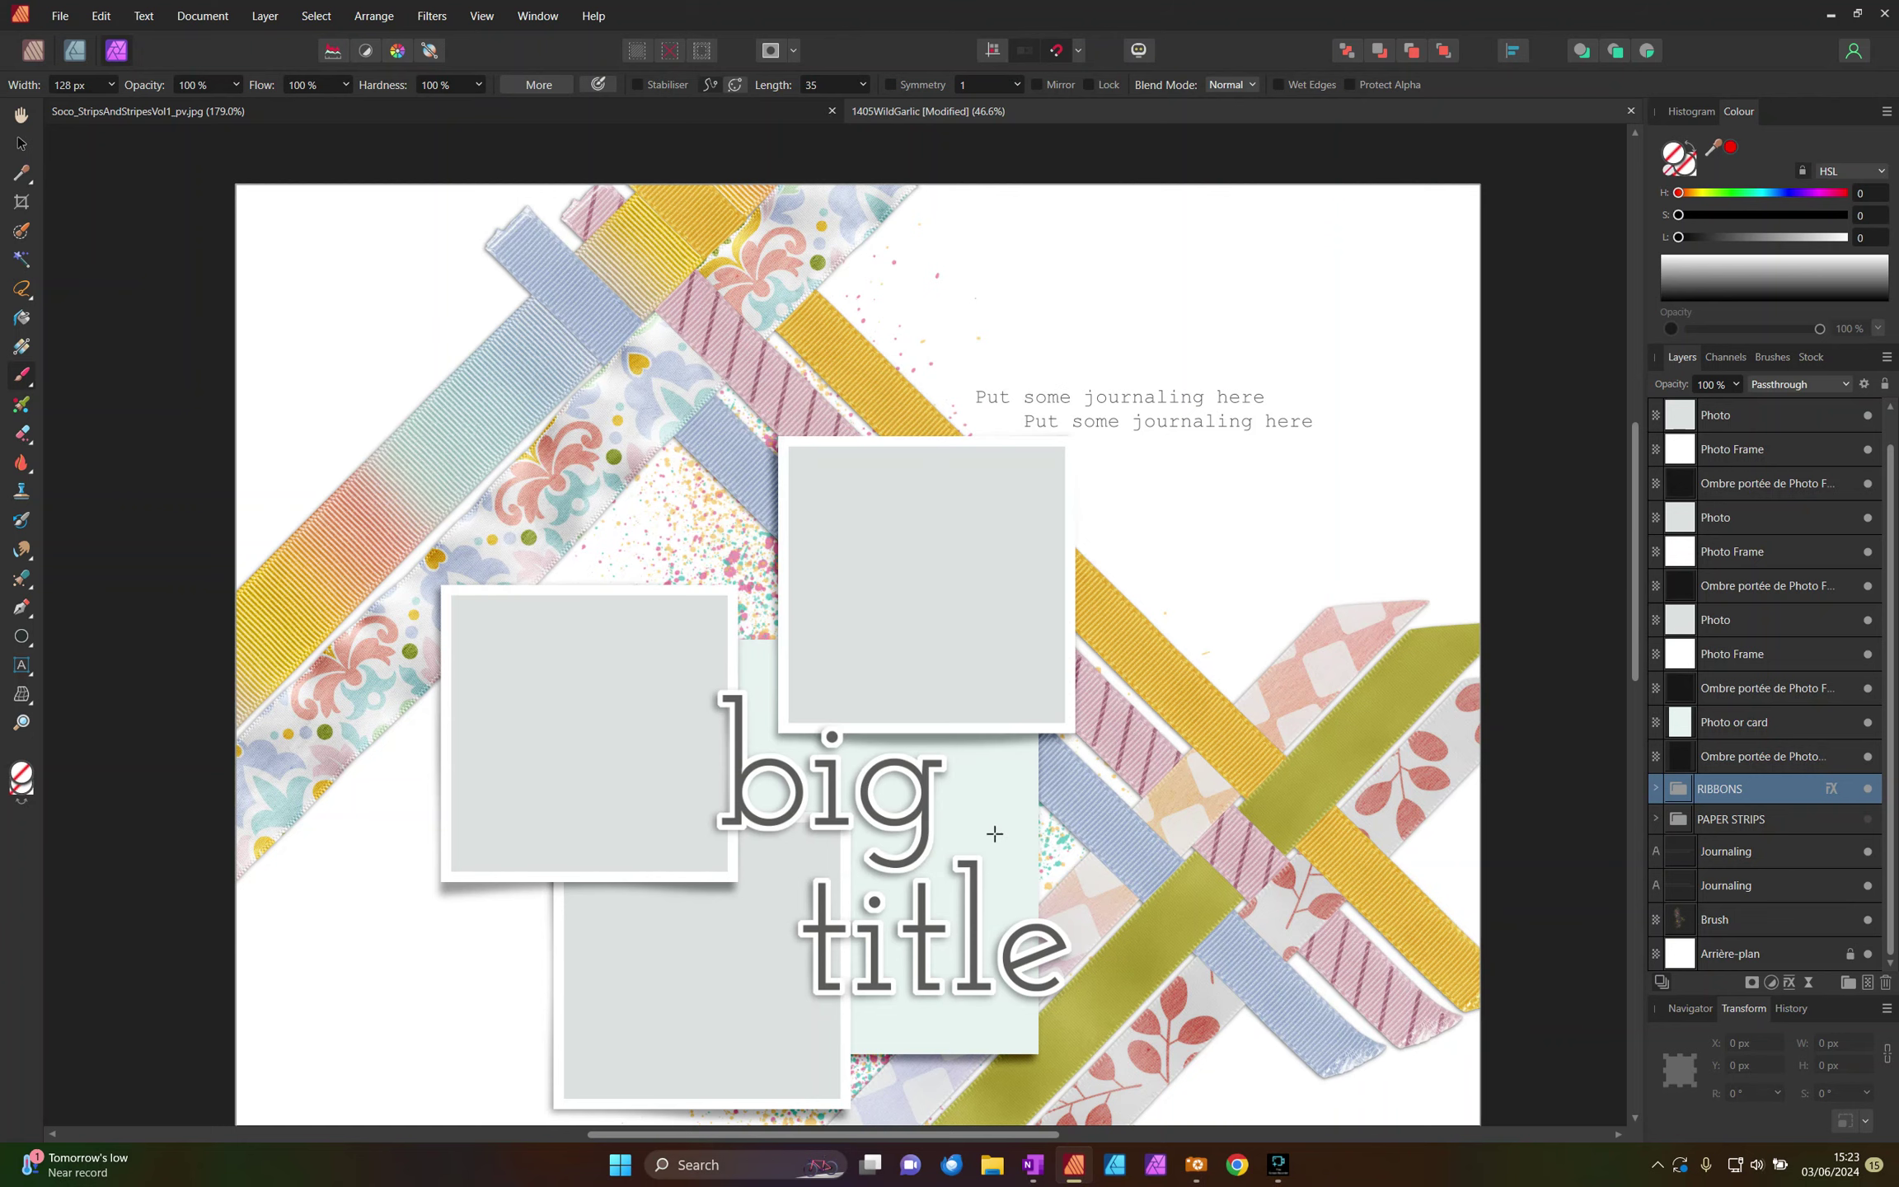
Step: Return to the Publisher persona, save the document and fit the page in view
{"action": "left_click", "coordinate": [28, 52]}
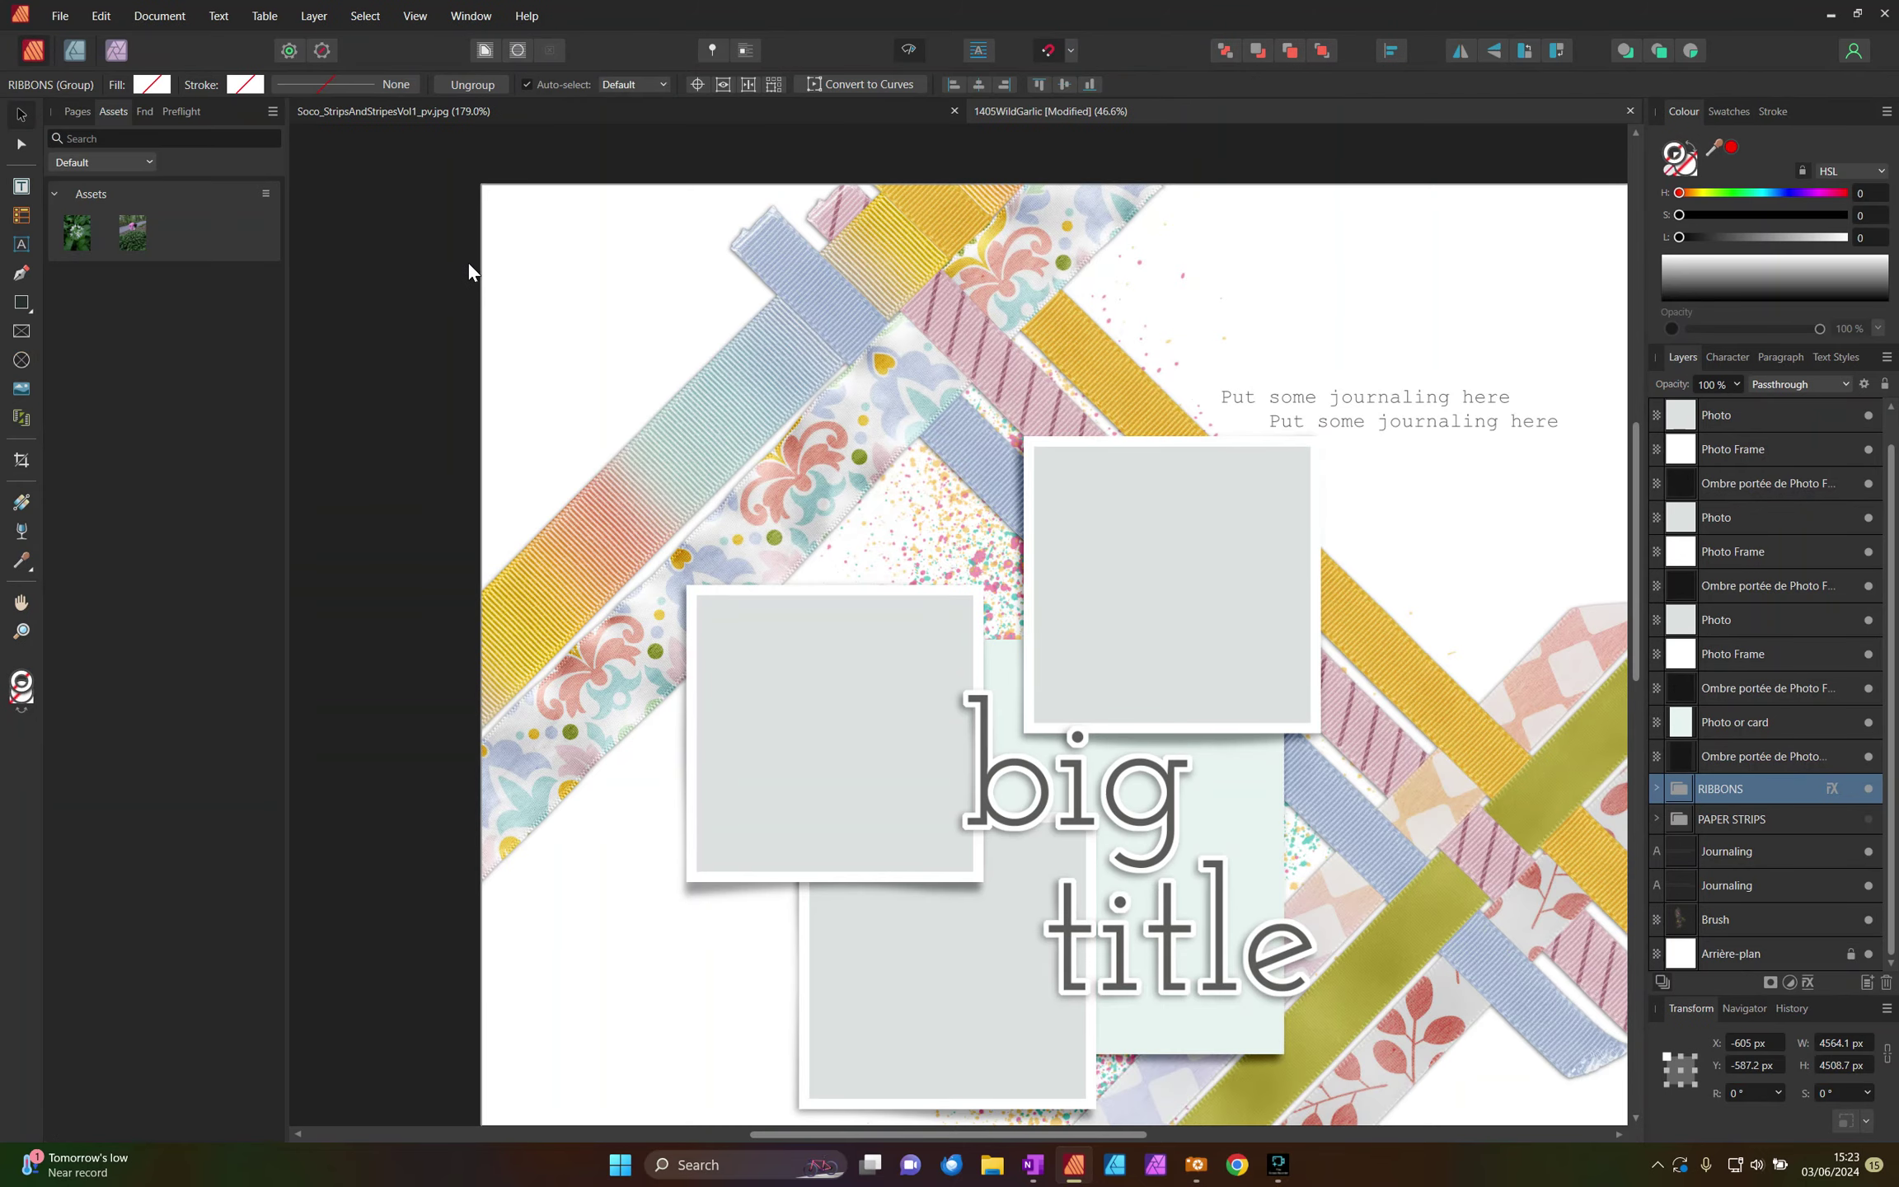
{"action": "key", "text": "ctrl+s"}
{"action": "key", "text": "ctrl+0"}
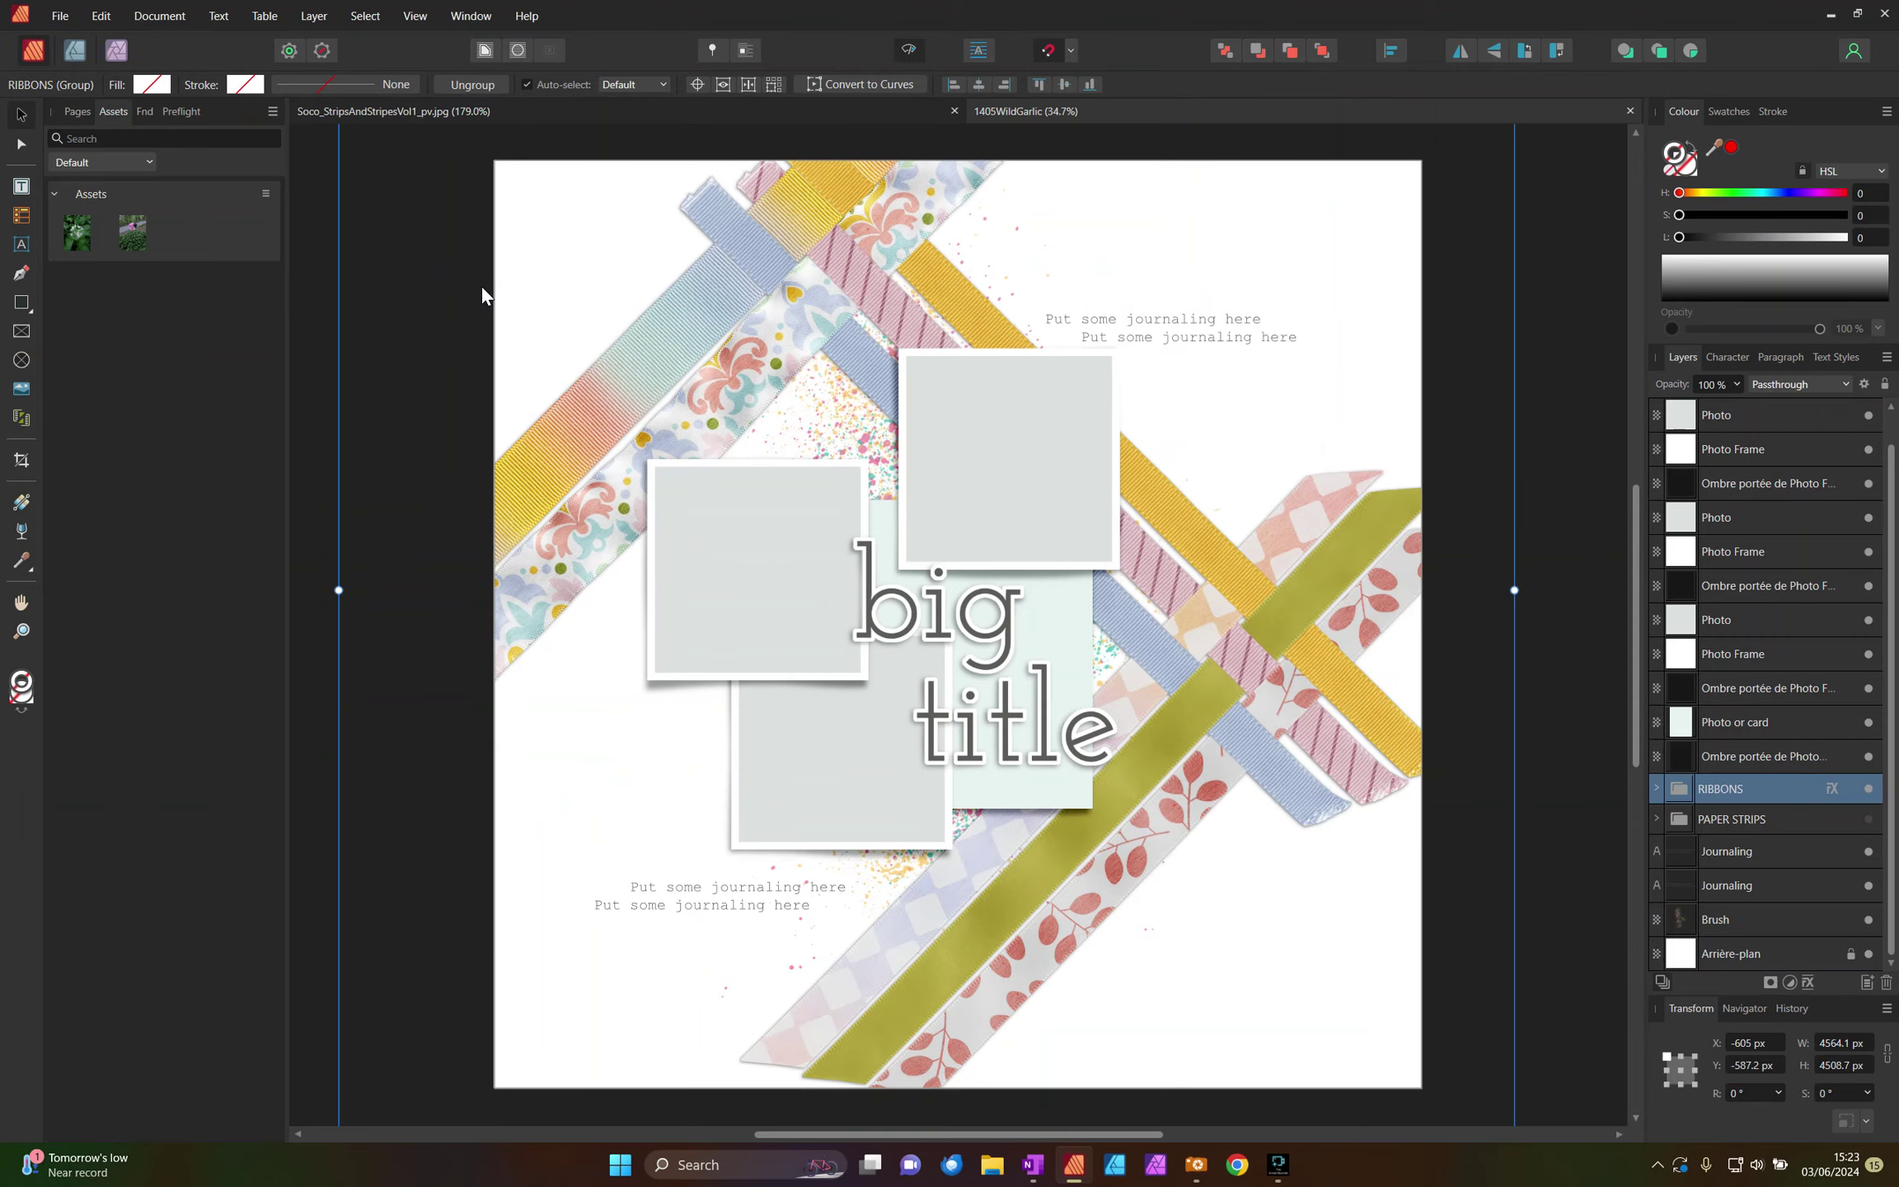
{"action": "left_click", "coordinate": [1550, 526]}
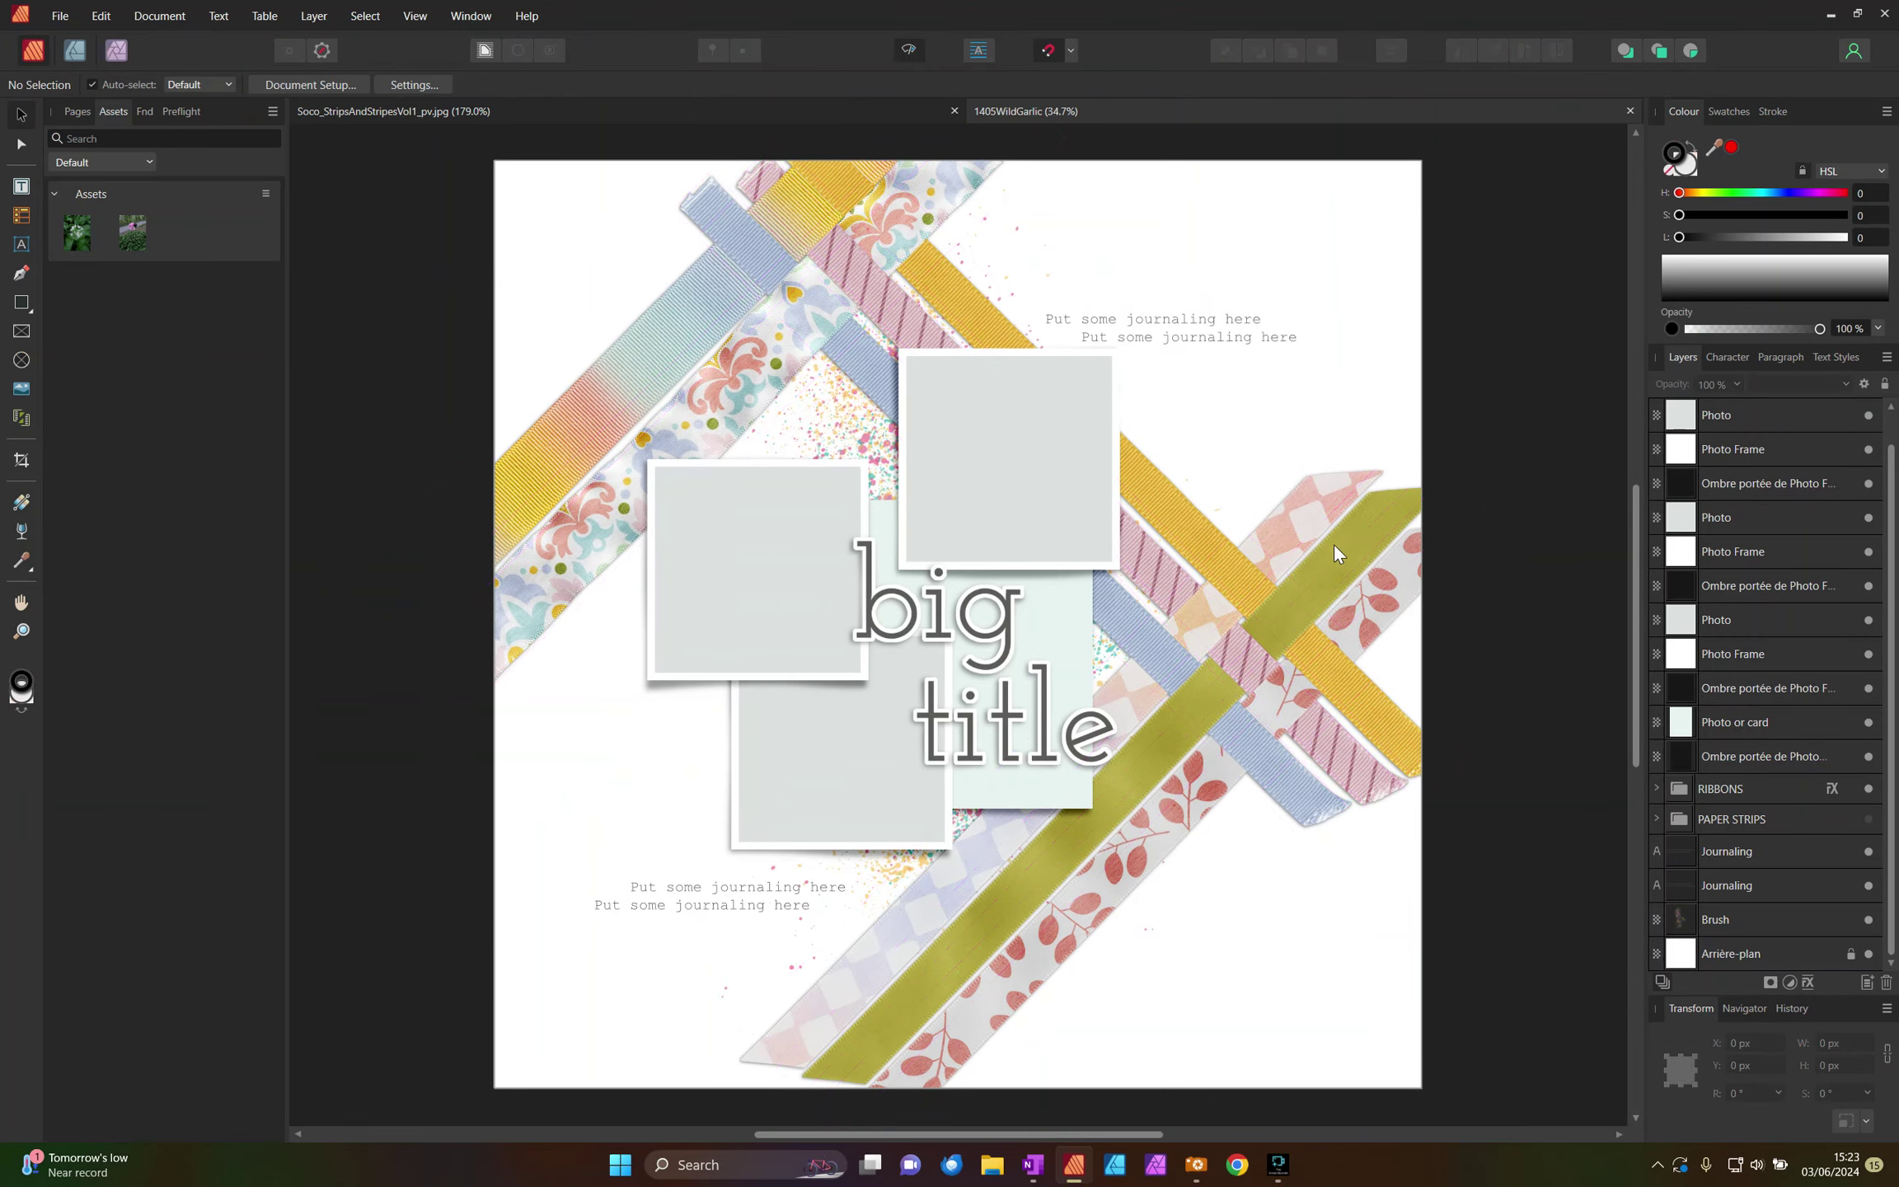
Step: Place the dscn1626 wild garlic flower photo inside the upper-right frame, sized and centred
{"action": "left_click", "coordinate": [1733, 419]}
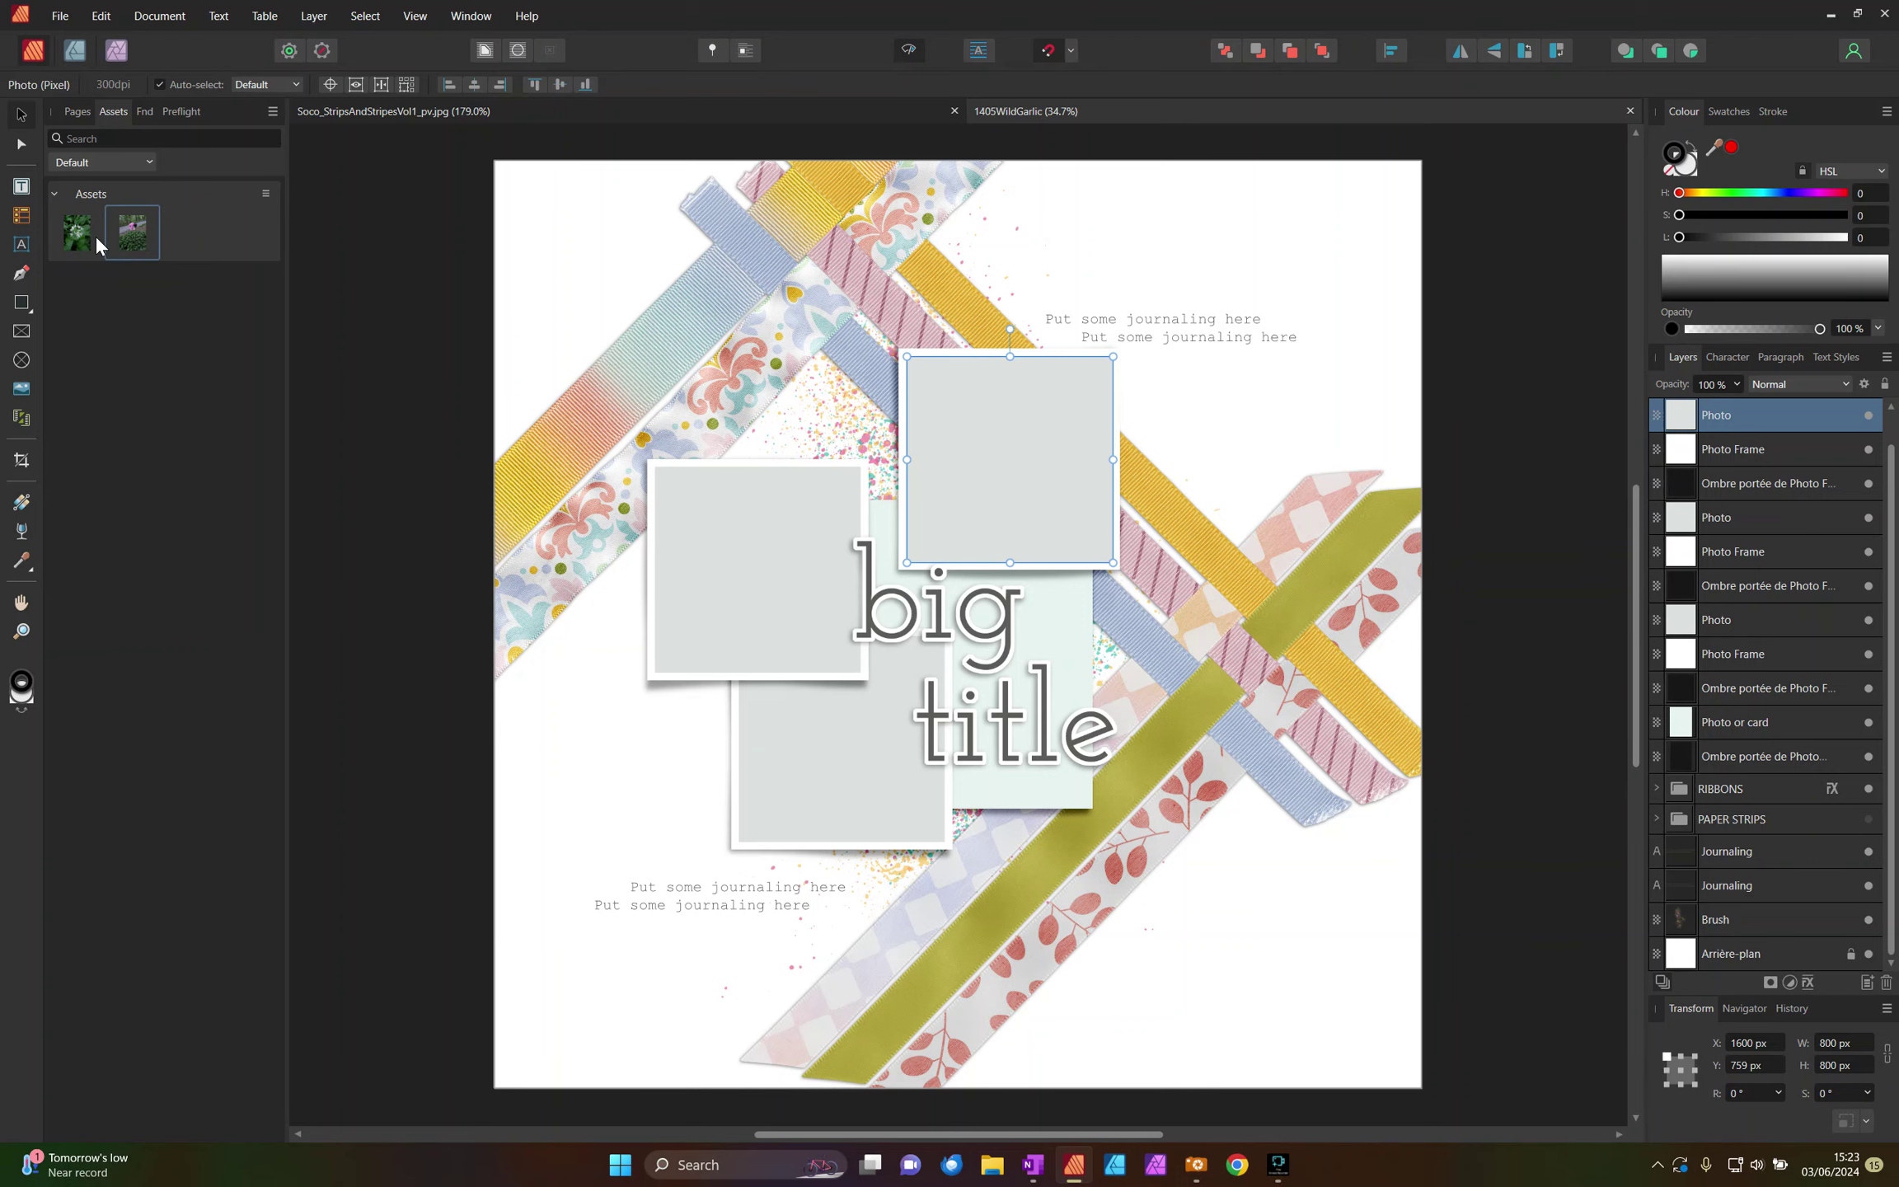
{"action": "left_click_drag", "start_coordinate": [96, 245], "coordinate": [849, 614]}
{"action": "left_click_drag", "start_coordinate": [1331, 1094], "coordinate": [928, 492]}
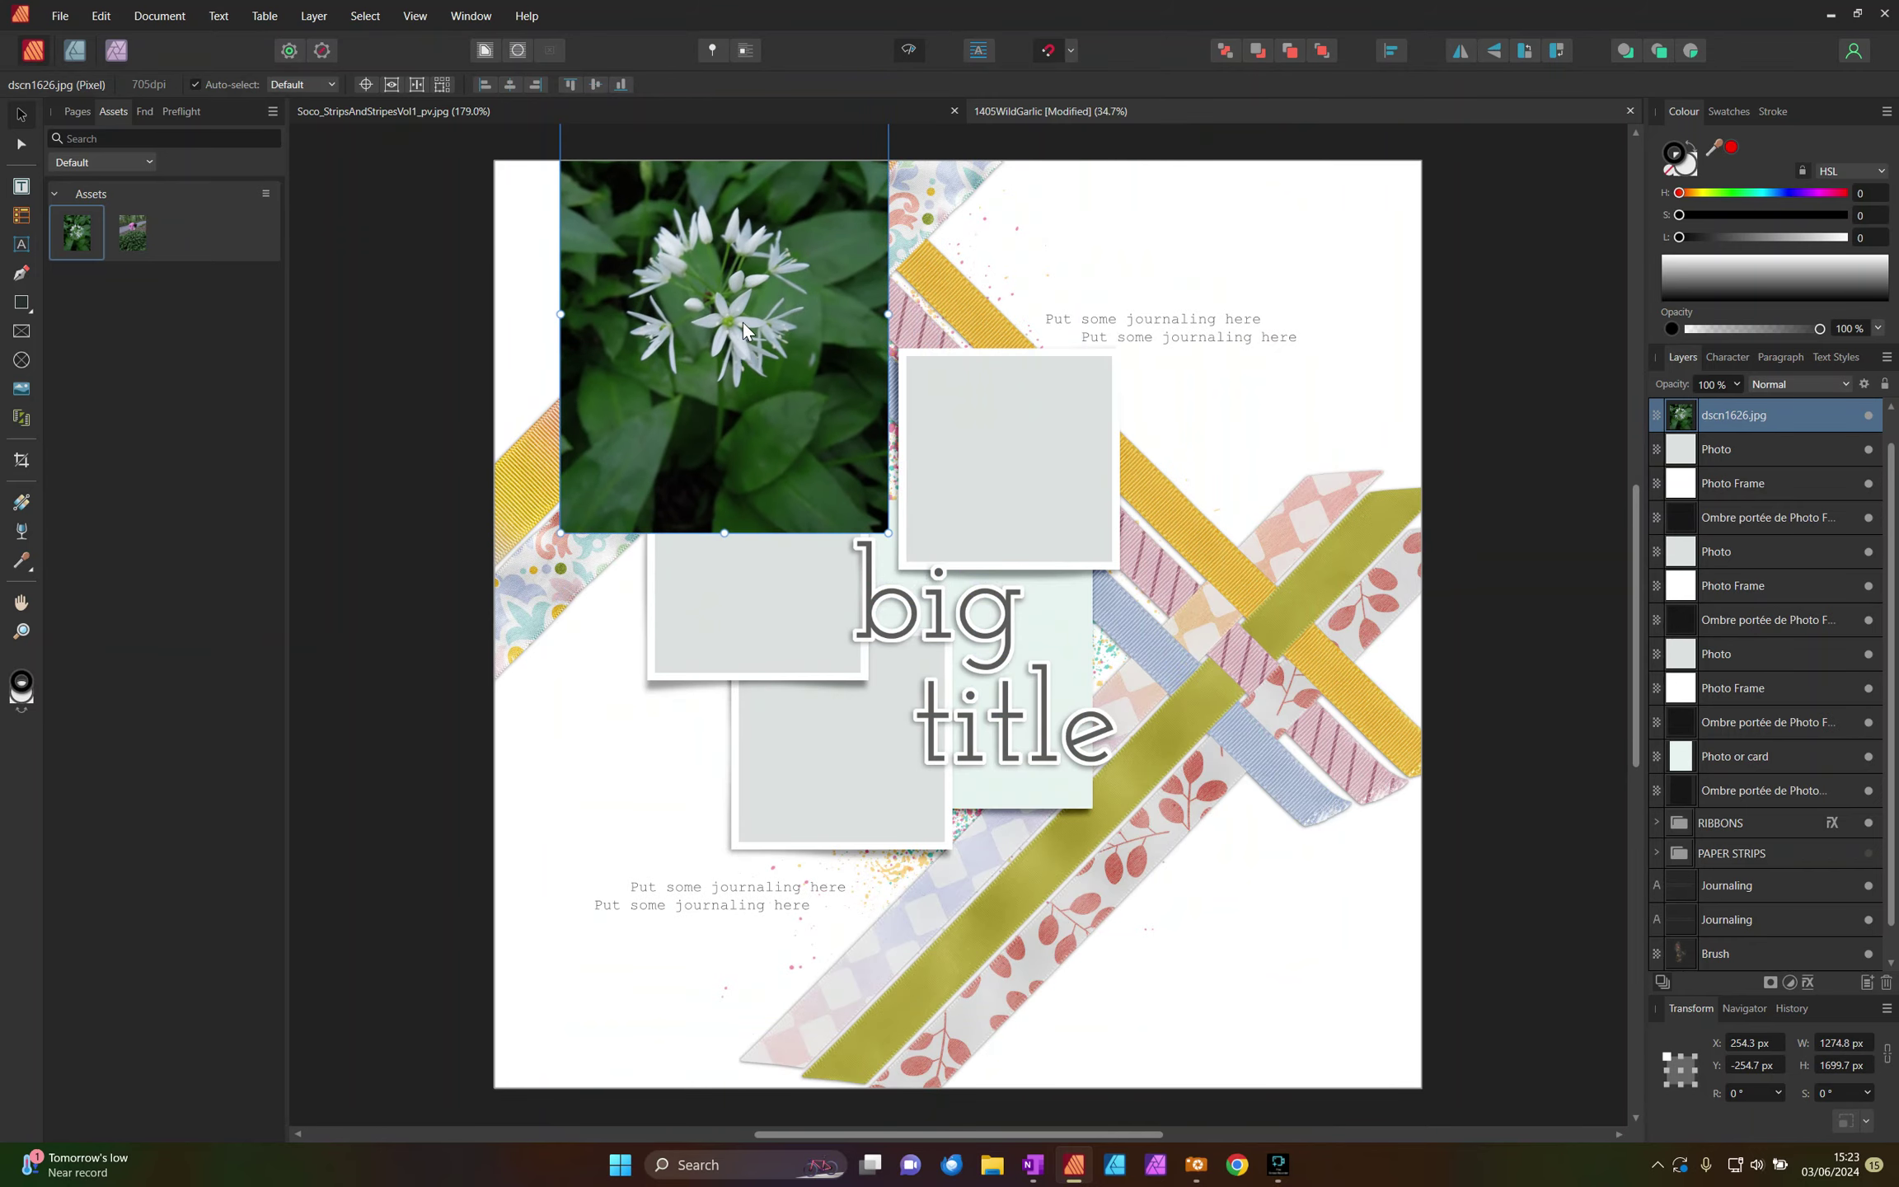
{"action": "left_click_drag", "start_coordinate": [743, 329], "coordinate": [1029, 437]}
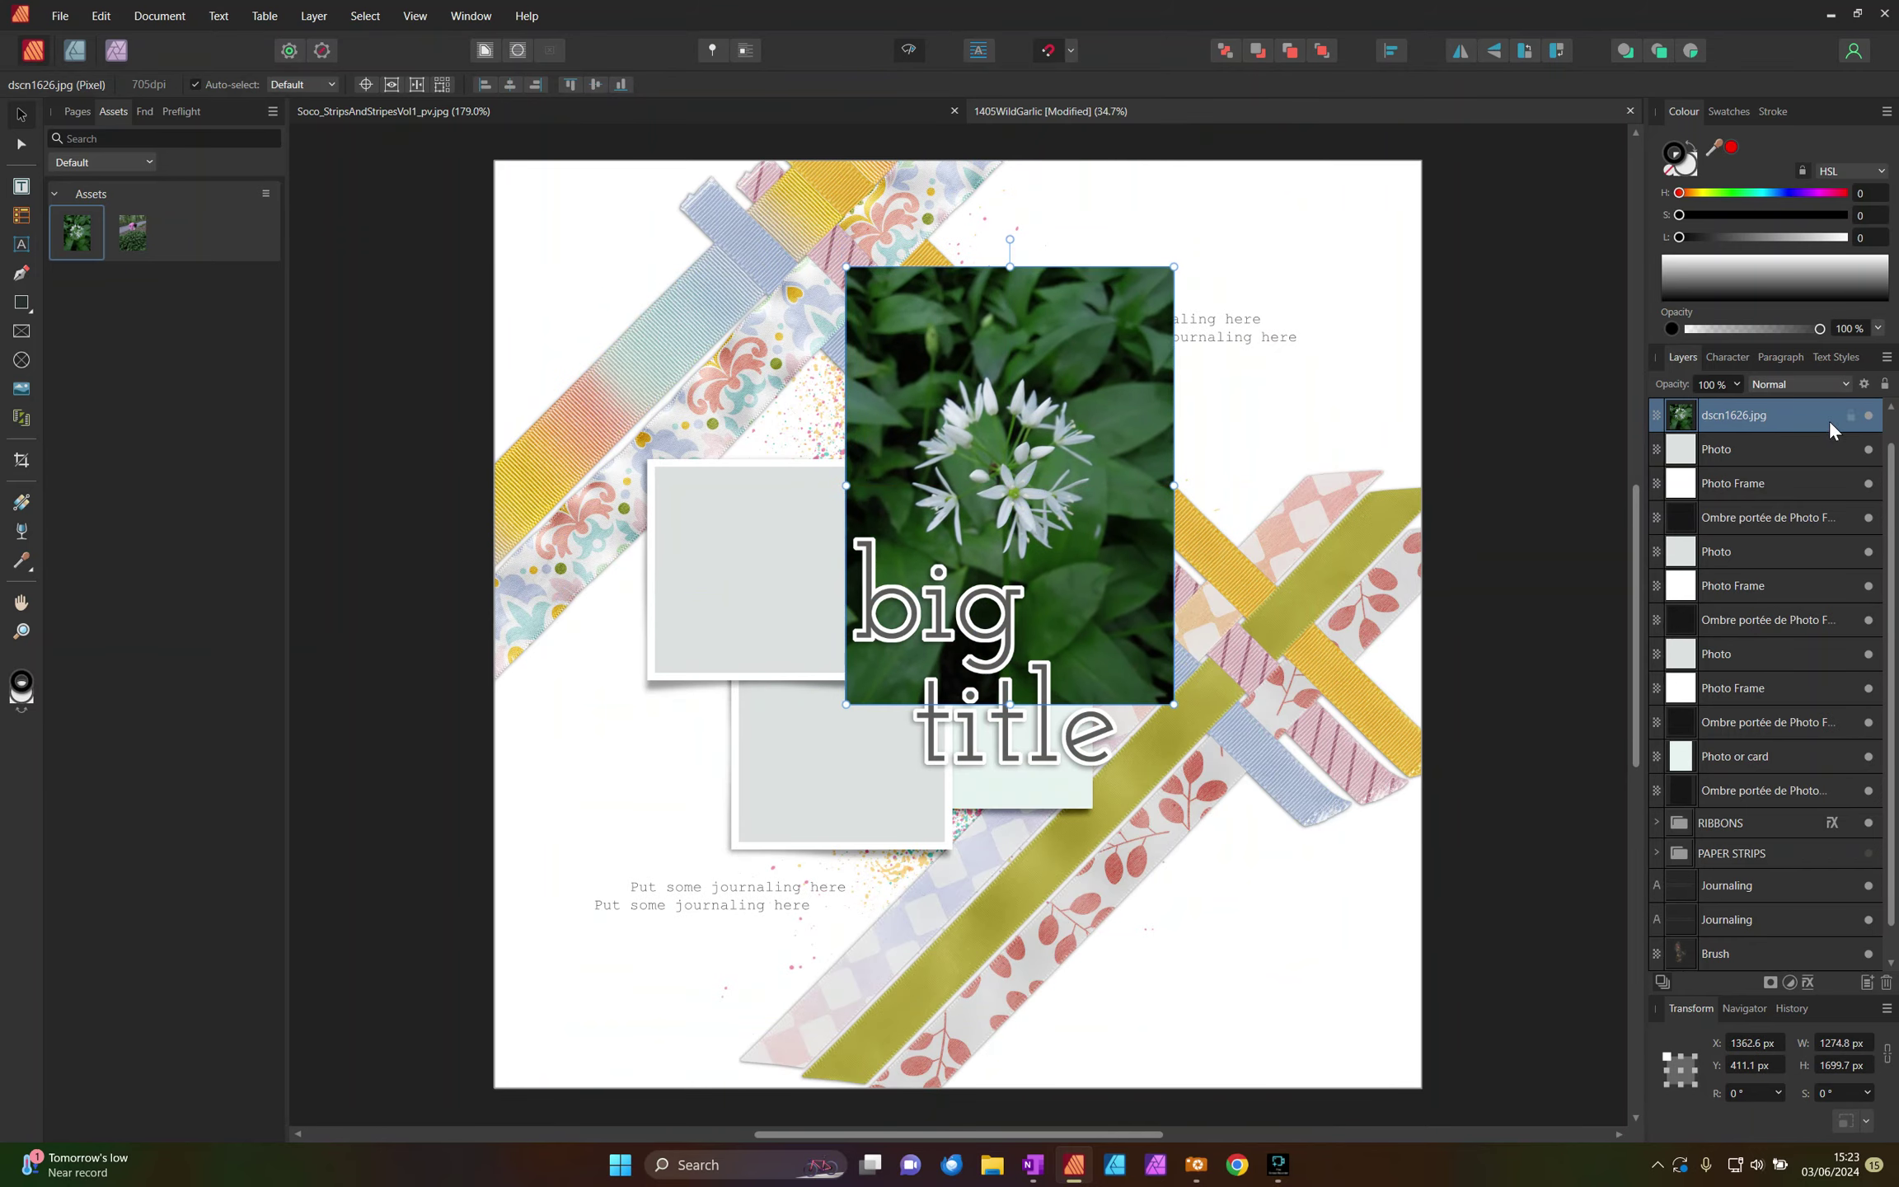
{"action": "left_click_drag", "start_coordinate": [1686, 422], "coordinate": [1719, 449]}
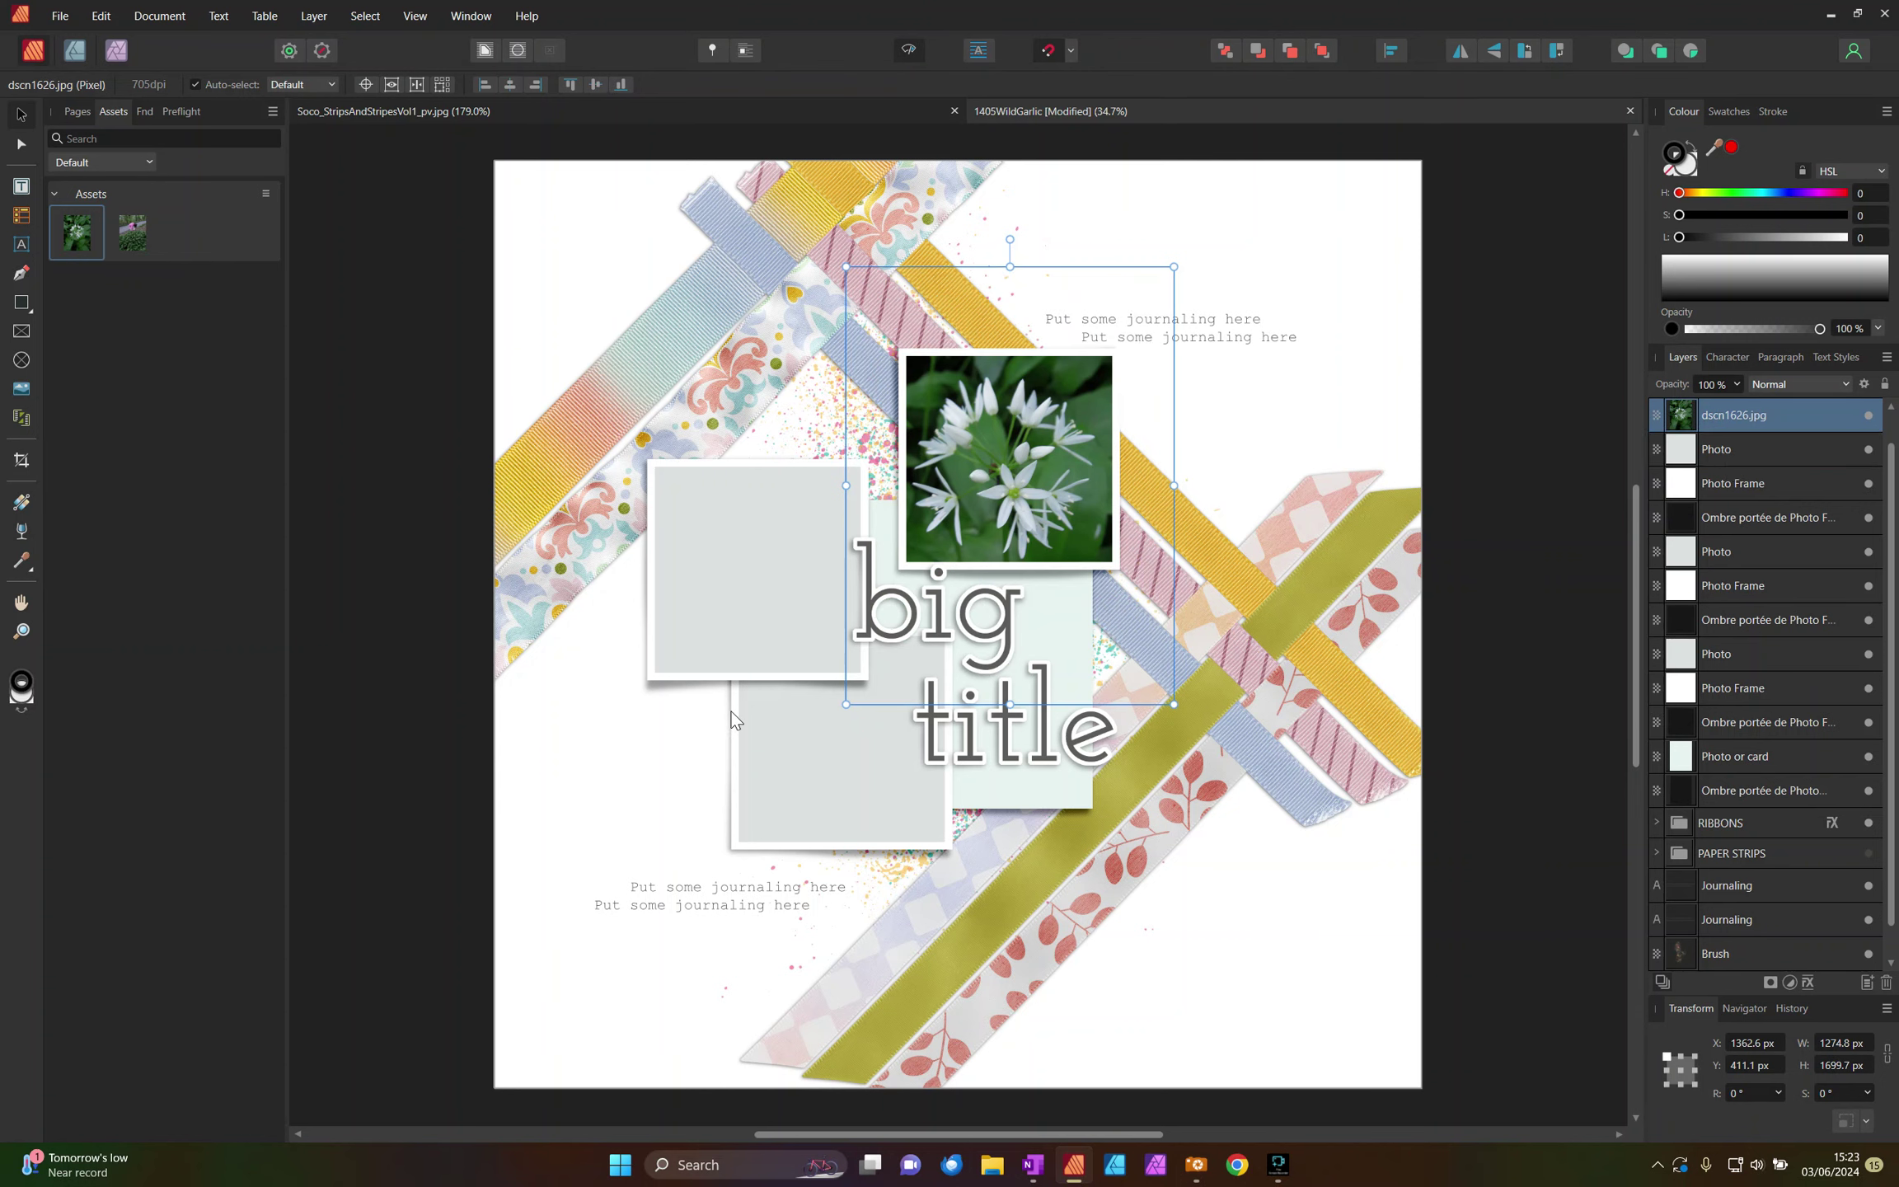
{"action": "left_click_drag", "start_coordinate": [846, 708], "coordinate": [871, 670]}
{"action": "left_click_drag", "start_coordinate": [1029, 457], "coordinate": [1027, 448]}
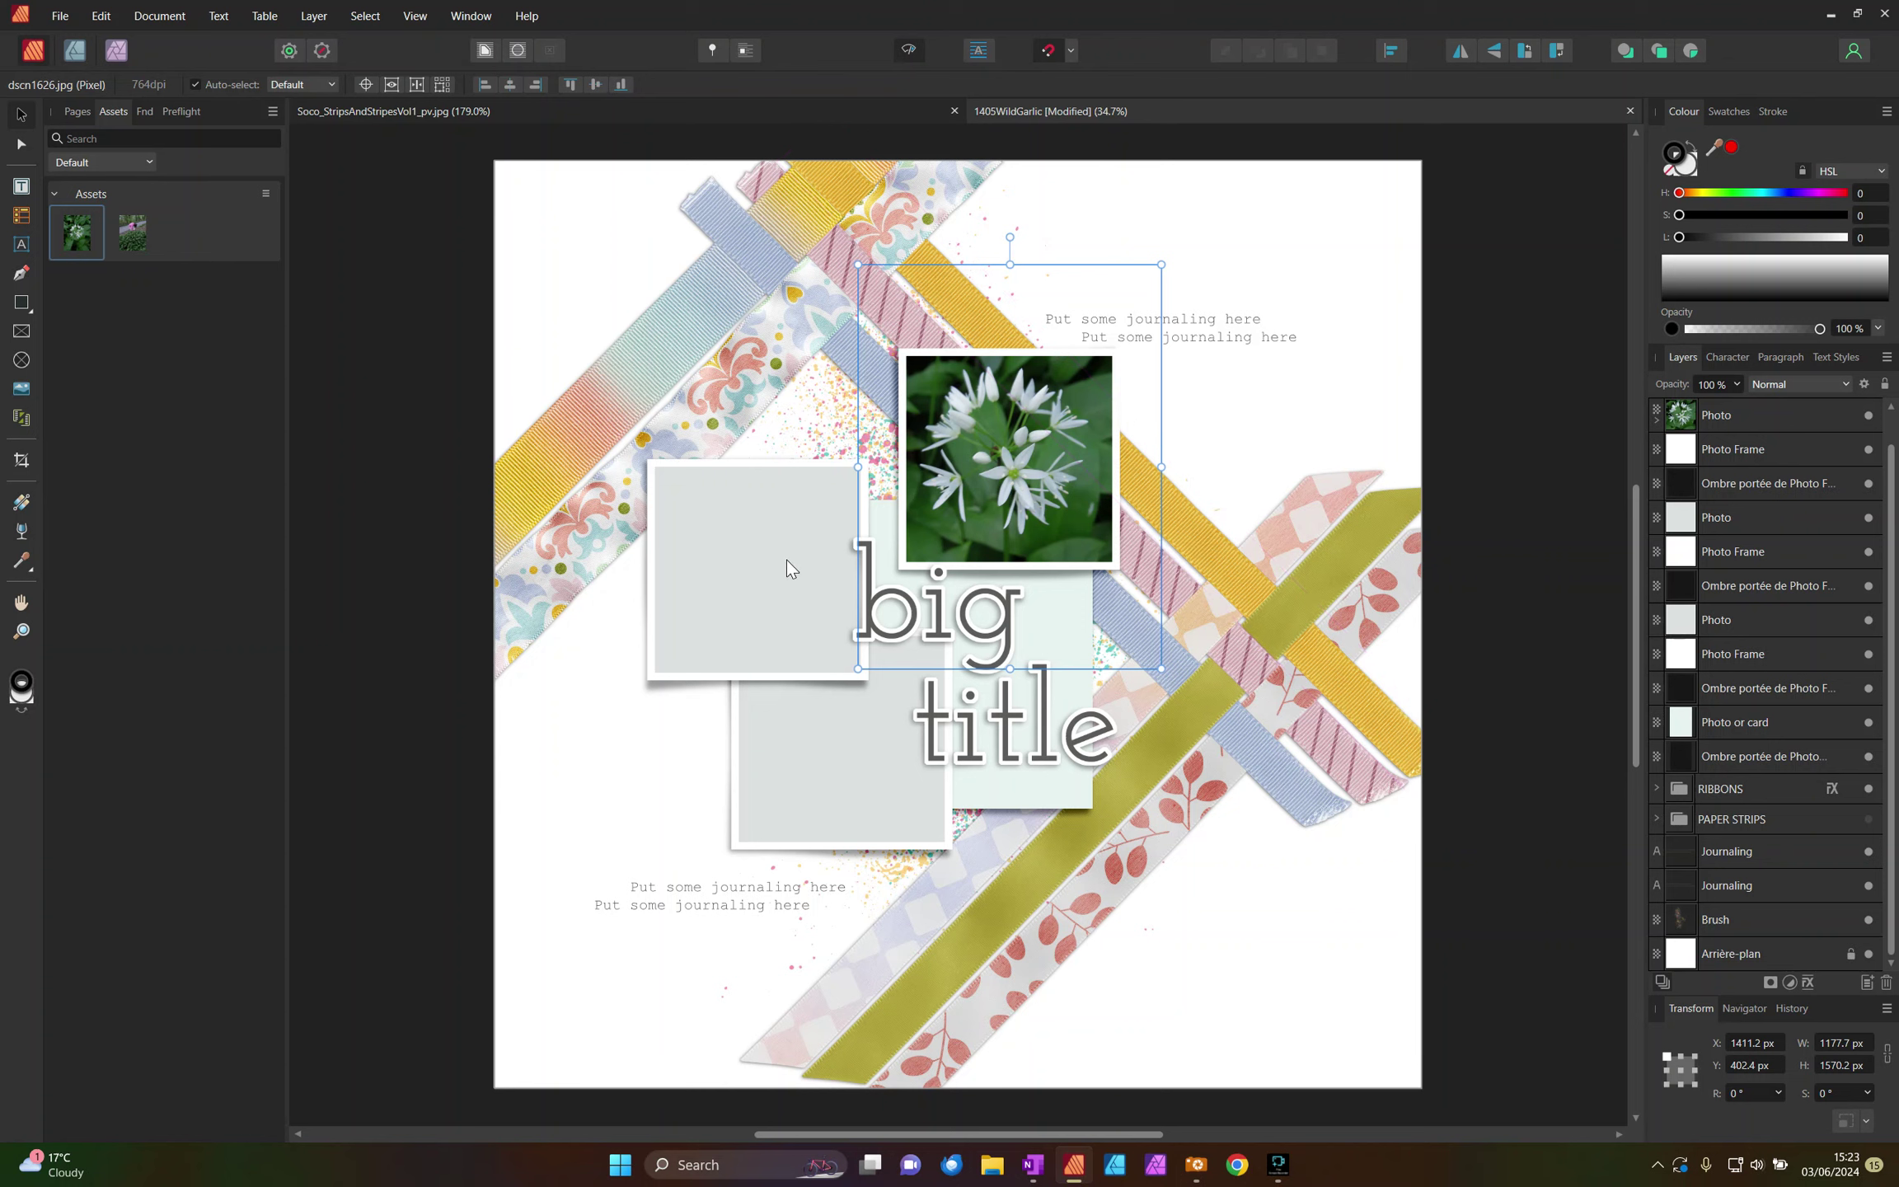
Step: Bring the dscn1633 garlic-picking photo onto the page near the left frame
{"action": "left_click", "coordinate": [1710, 518]}
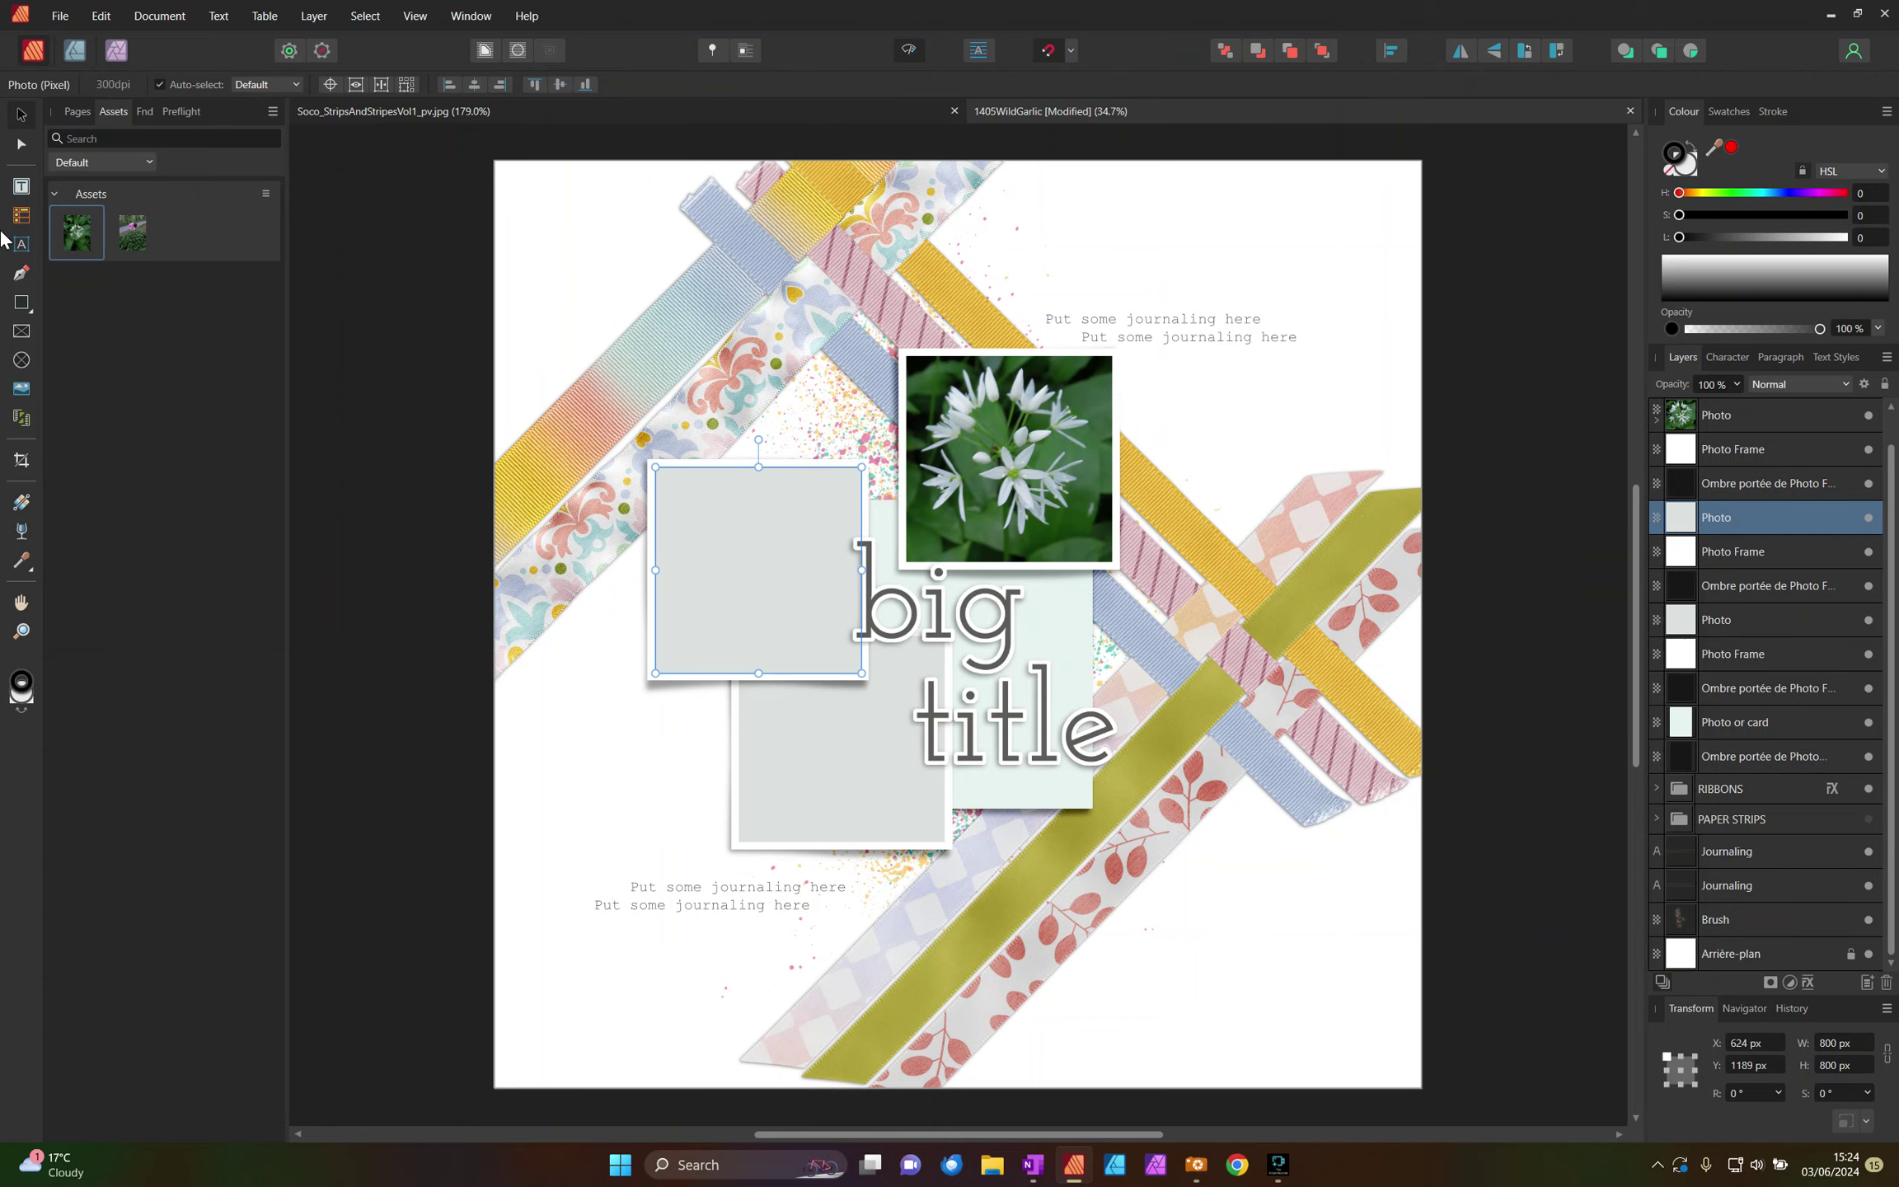
{"action": "left_click_drag", "start_coordinate": [66, 231], "coordinate": [909, 500]}
{"action": "left_click_drag", "start_coordinate": [759, 390], "coordinate": [810, 597]}
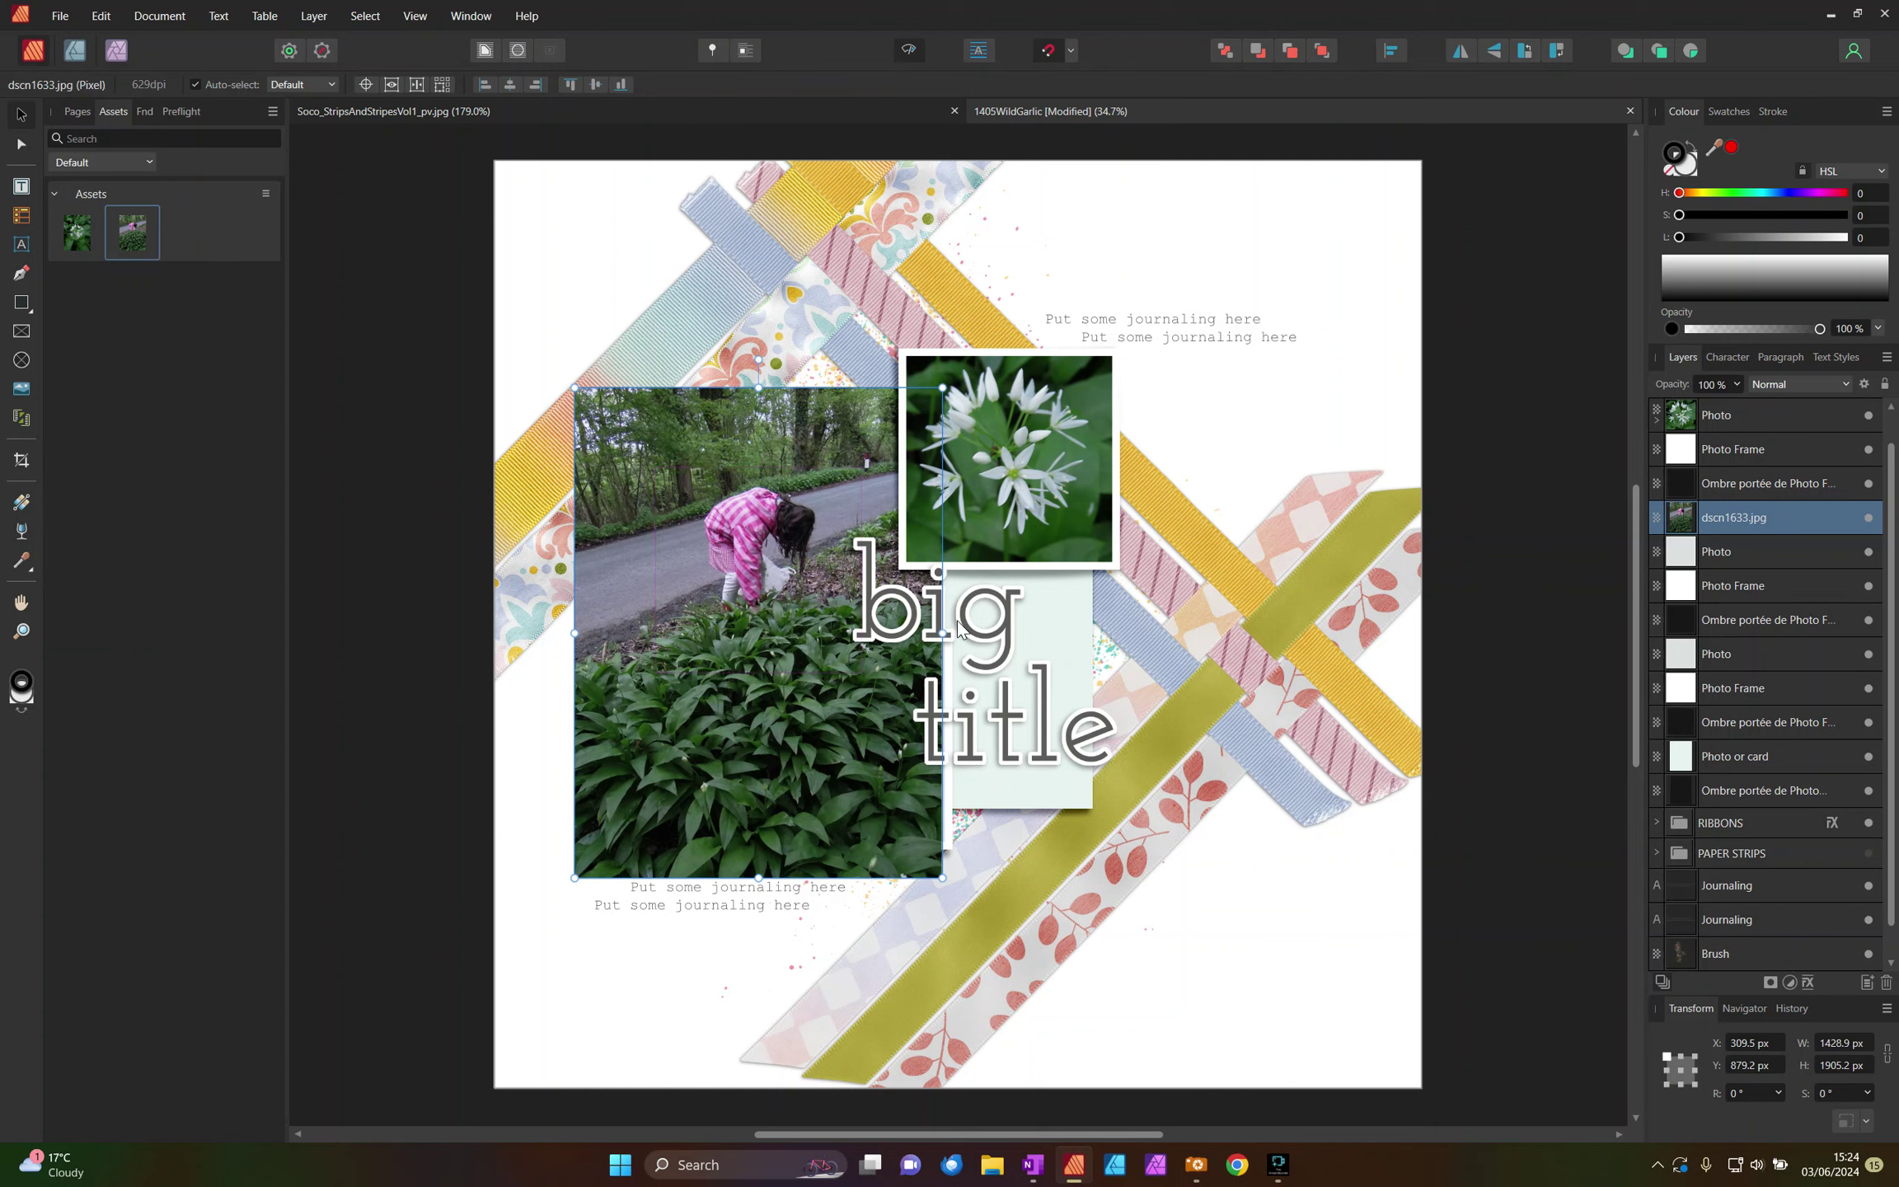
Step: Fit the garlic-picking photo into the left frame, enlarged and repositioned
{"action": "left_click_drag", "start_coordinate": [1729, 524], "coordinate": [1723, 555]}
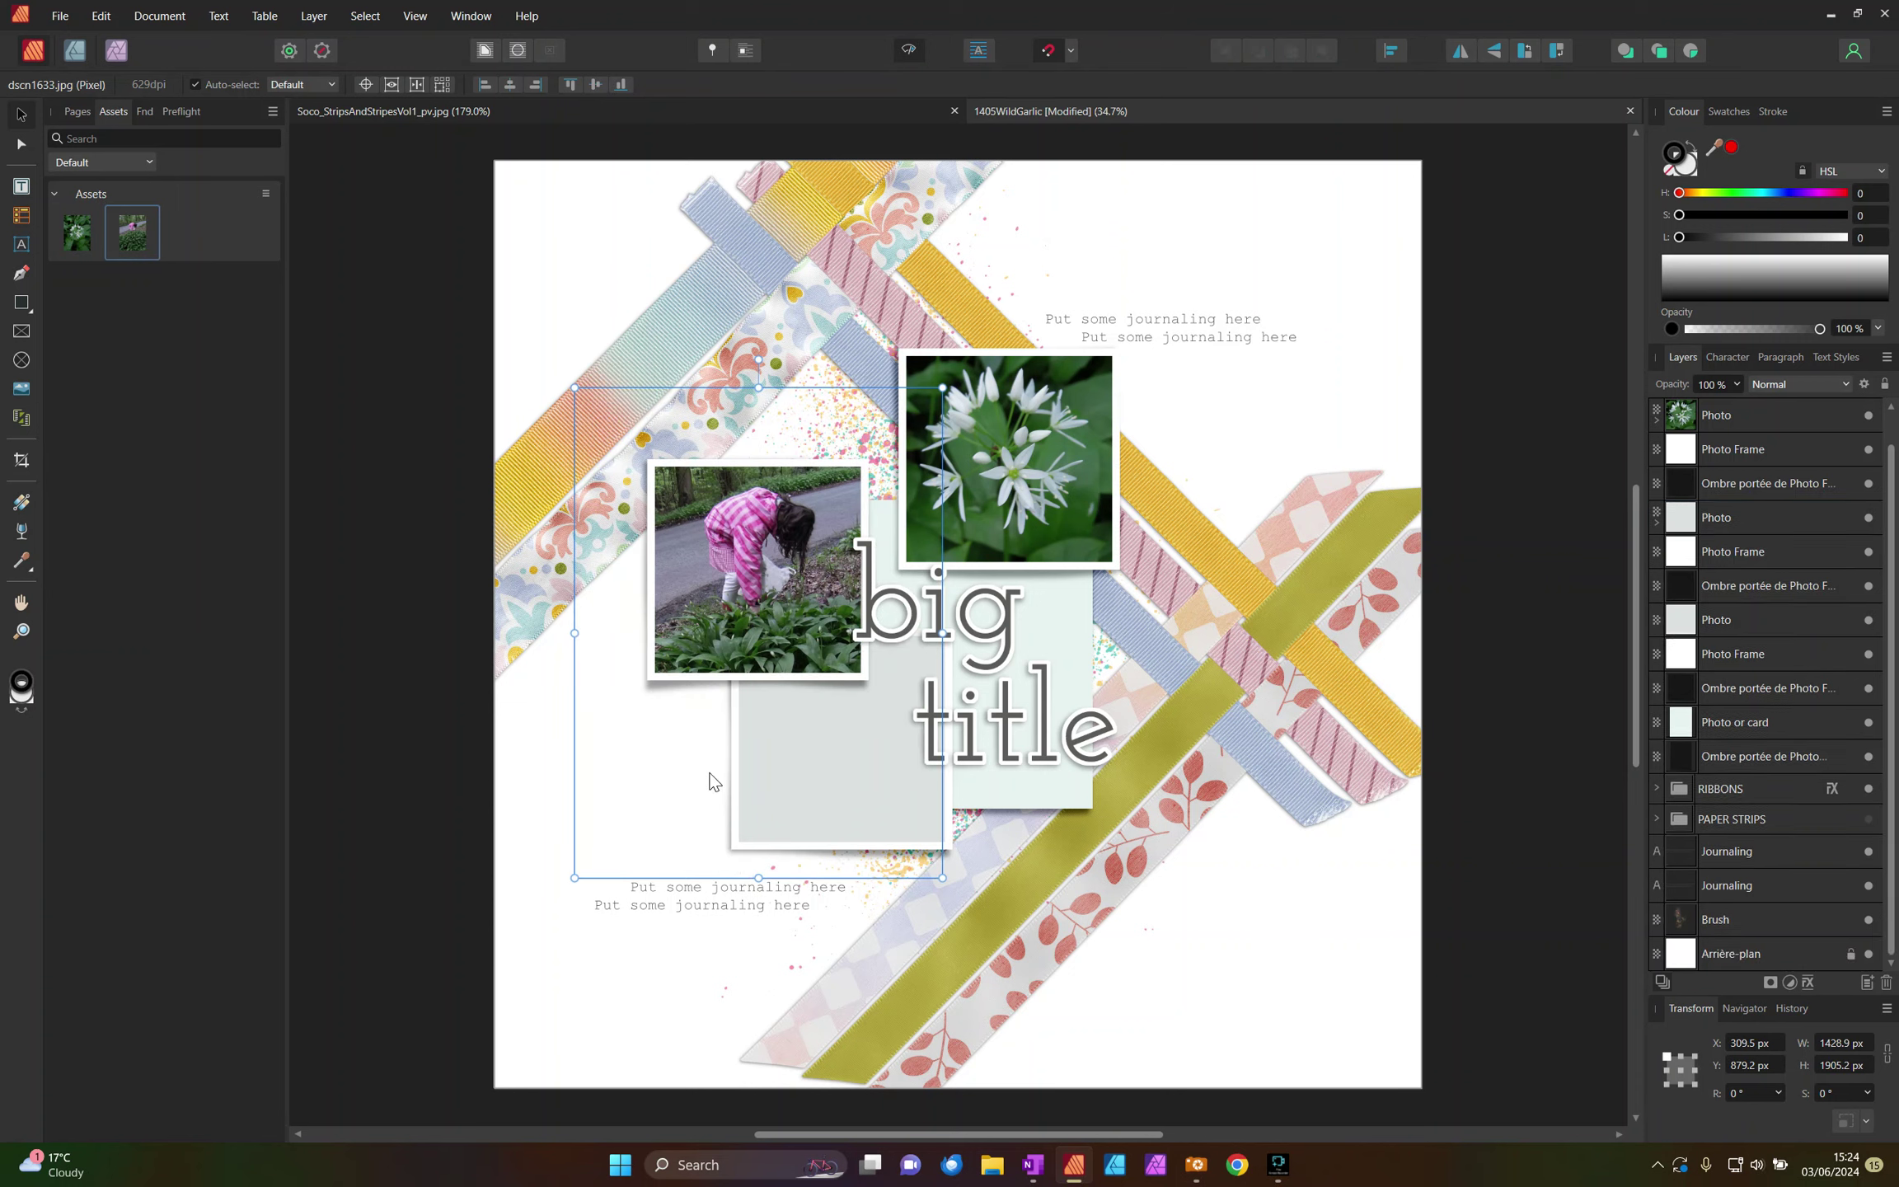
{"action": "left_click_drag", "start_coordinate": [577, 877], "coordinate": [496, 952]}
{"action": "left_click_drag", "start_coordinate": [690, 869], "coordinate": [699, 859]}
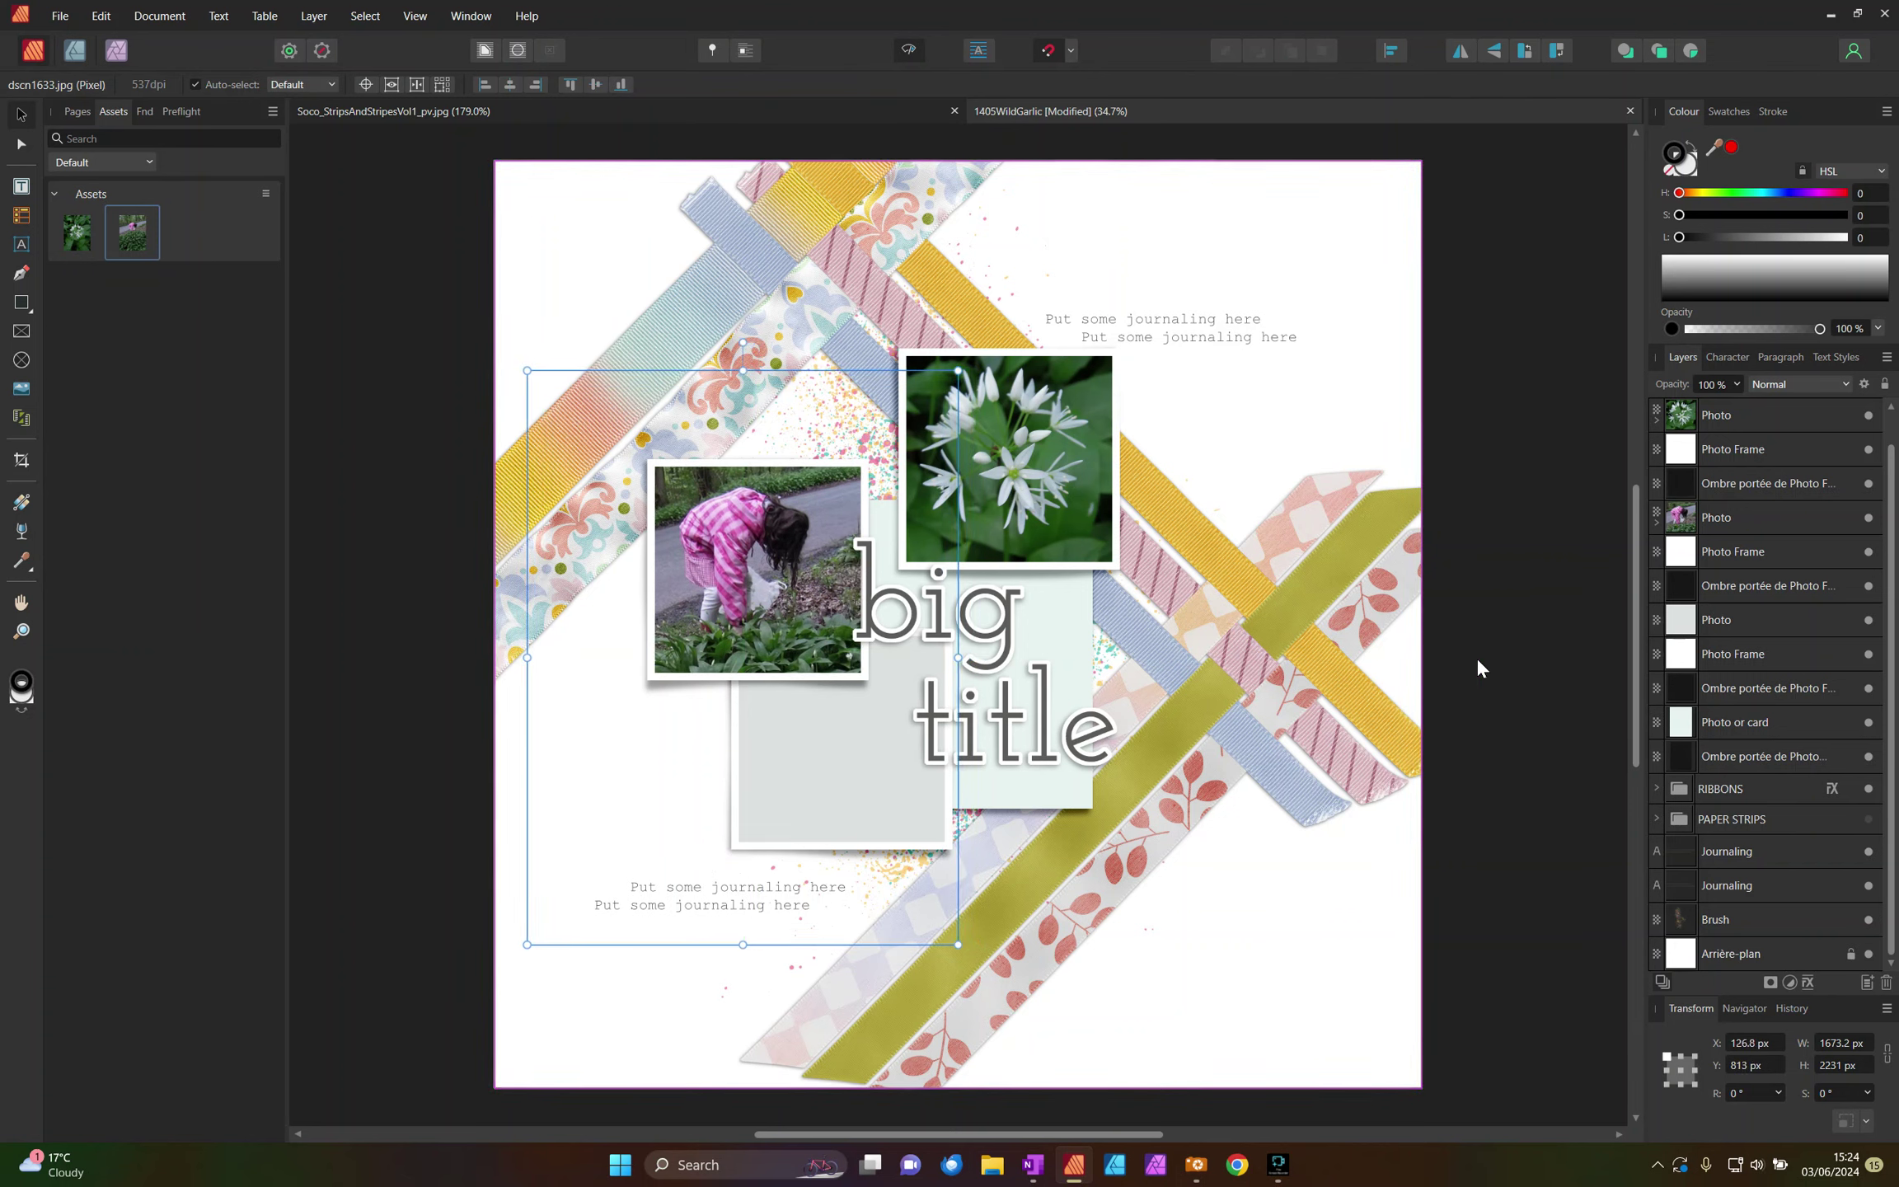
Step: Duplicate the garlic photo into the lower frame, then deselect and save
{"action": "right_click", "coordinate": [1688, 520]}
{"action": "key", "text": "Escape"}
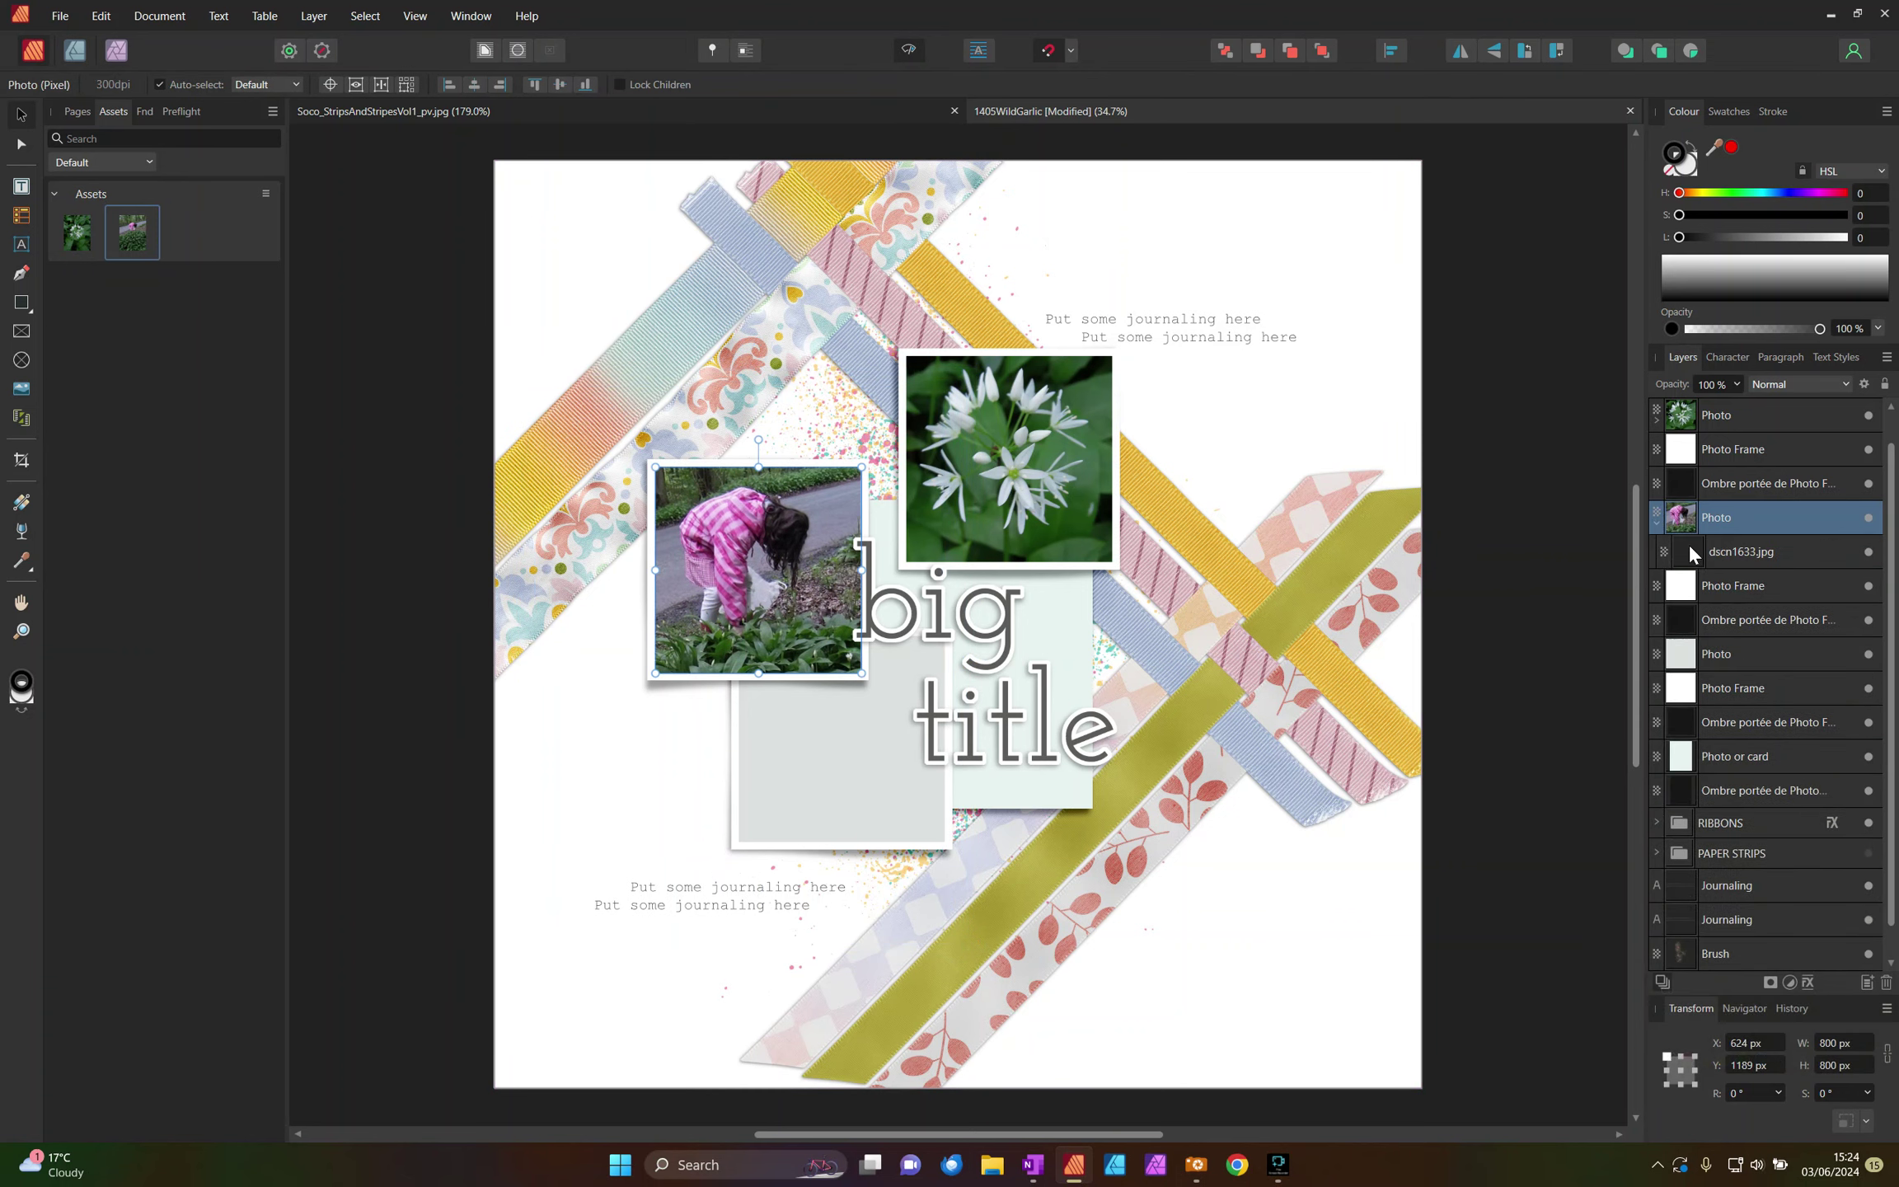
{"action": "left_click", "coordinate": [1756, 555]}
{"action": "right_click", "coordinate": [1756, 554]}
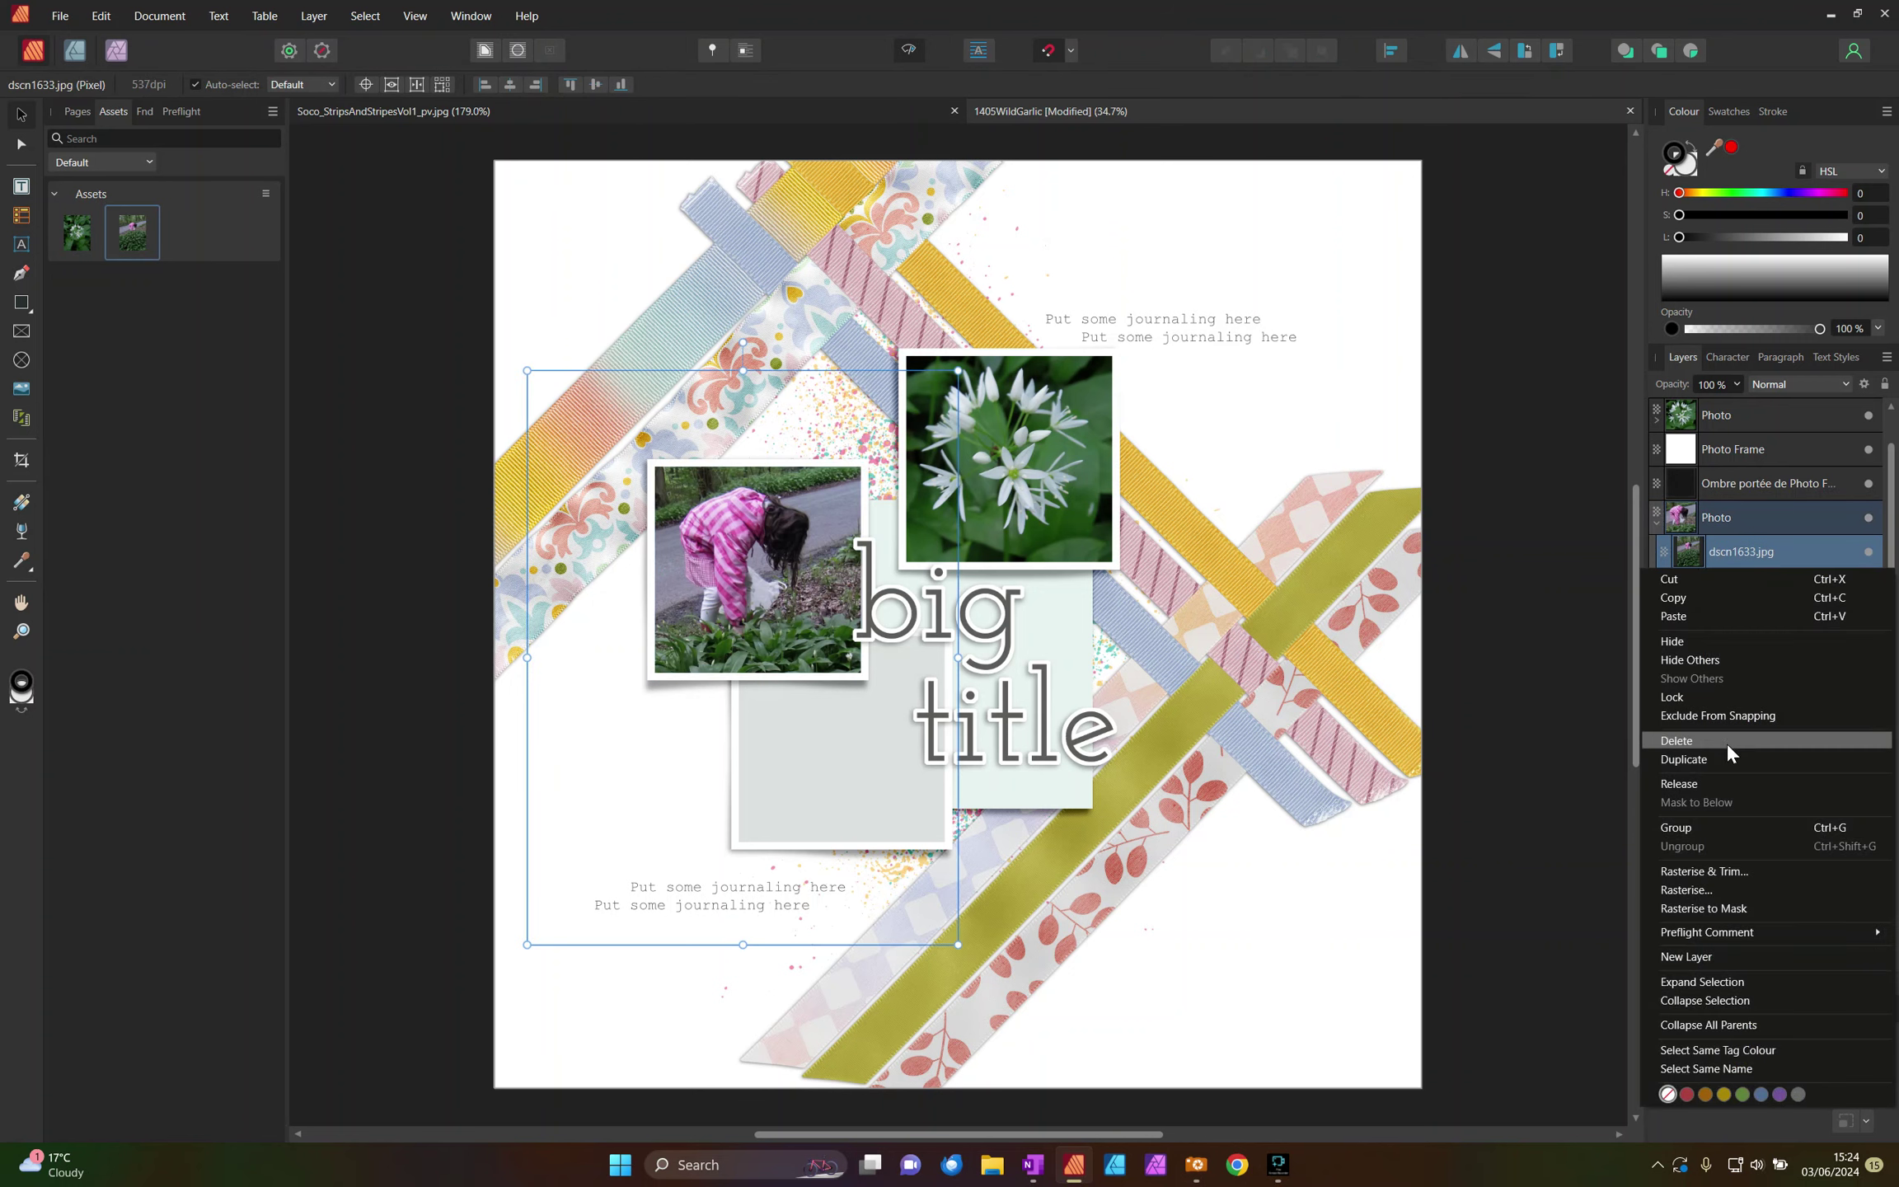
{"action": "left_click", "coordinate": [1703, 564]}
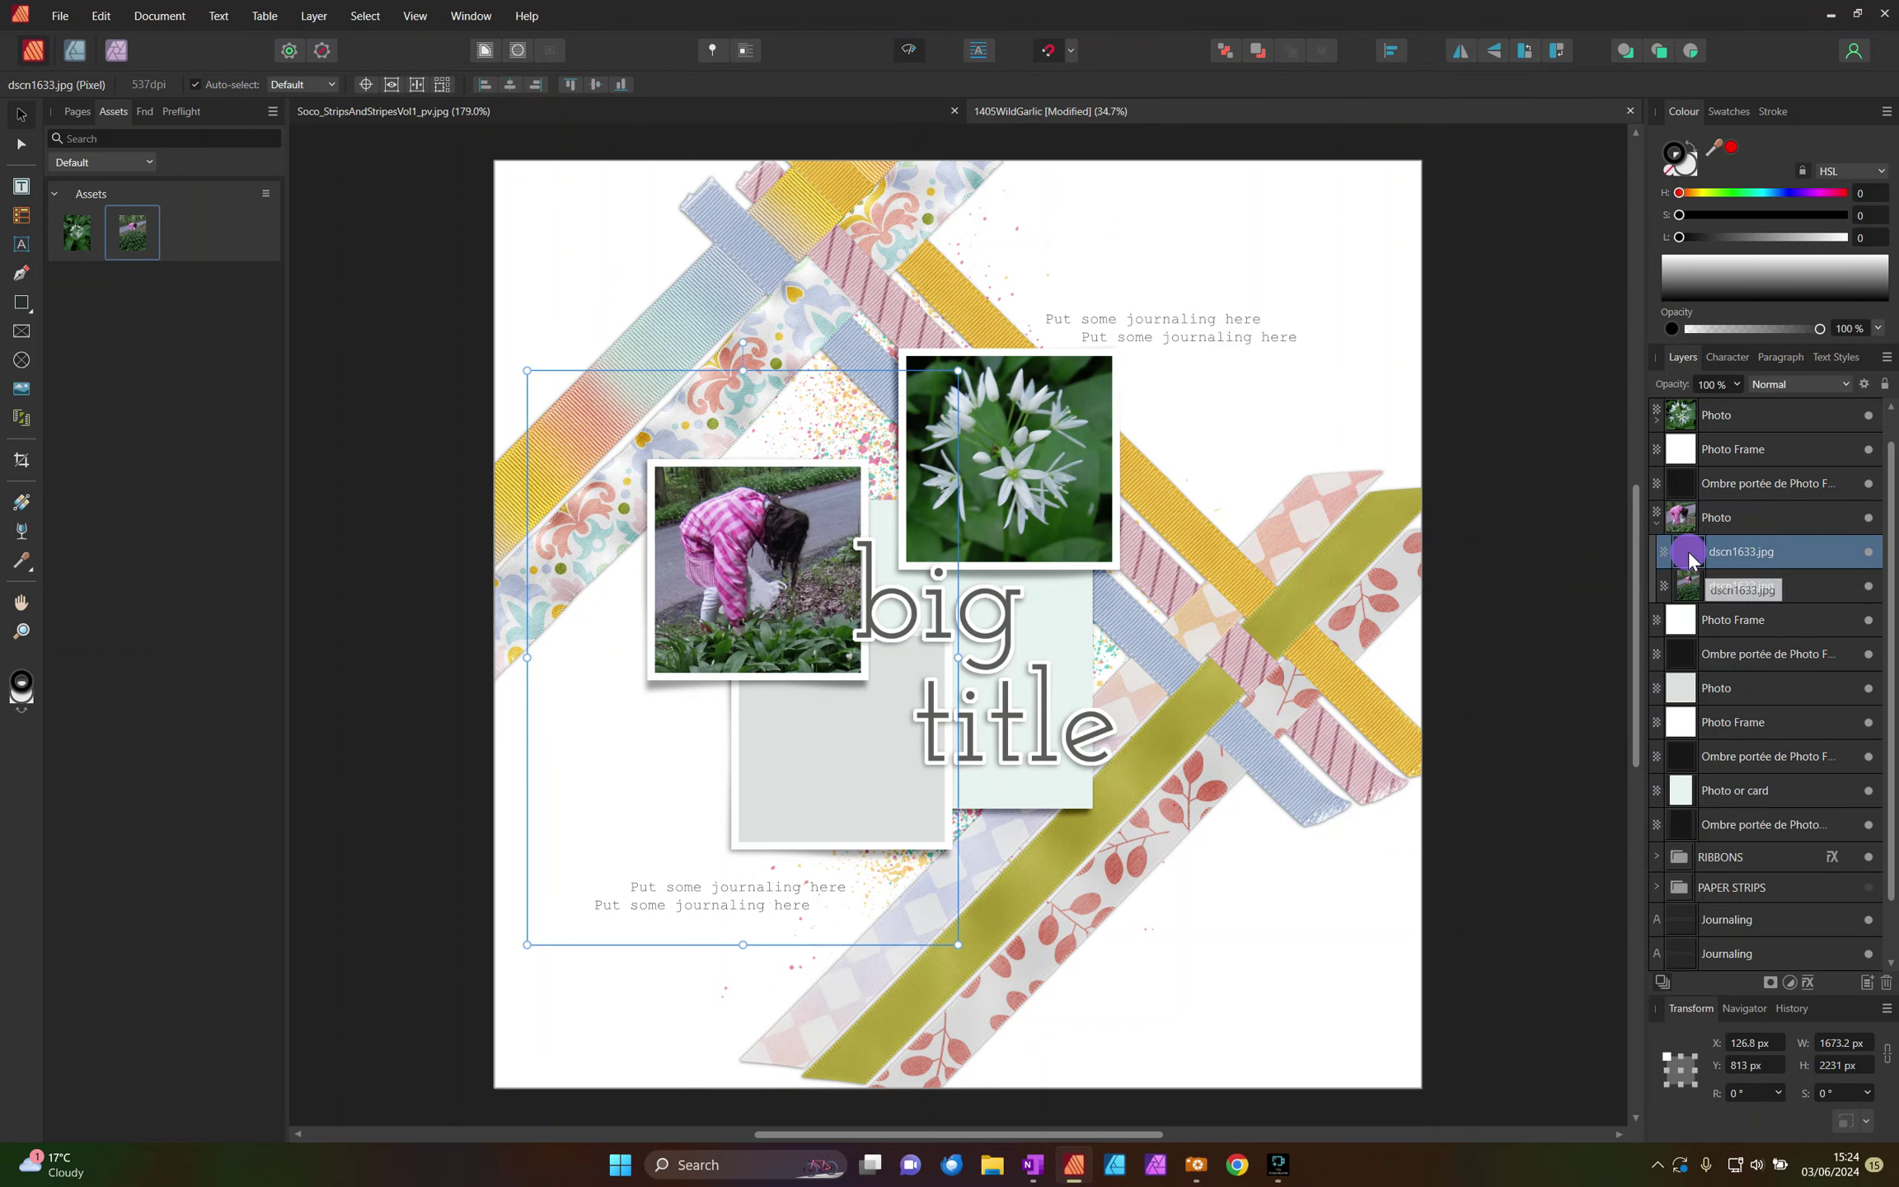
{"action": "left_click_drag", "start_coordinate": [1722, 689], "coordinate": [1725, 693]}
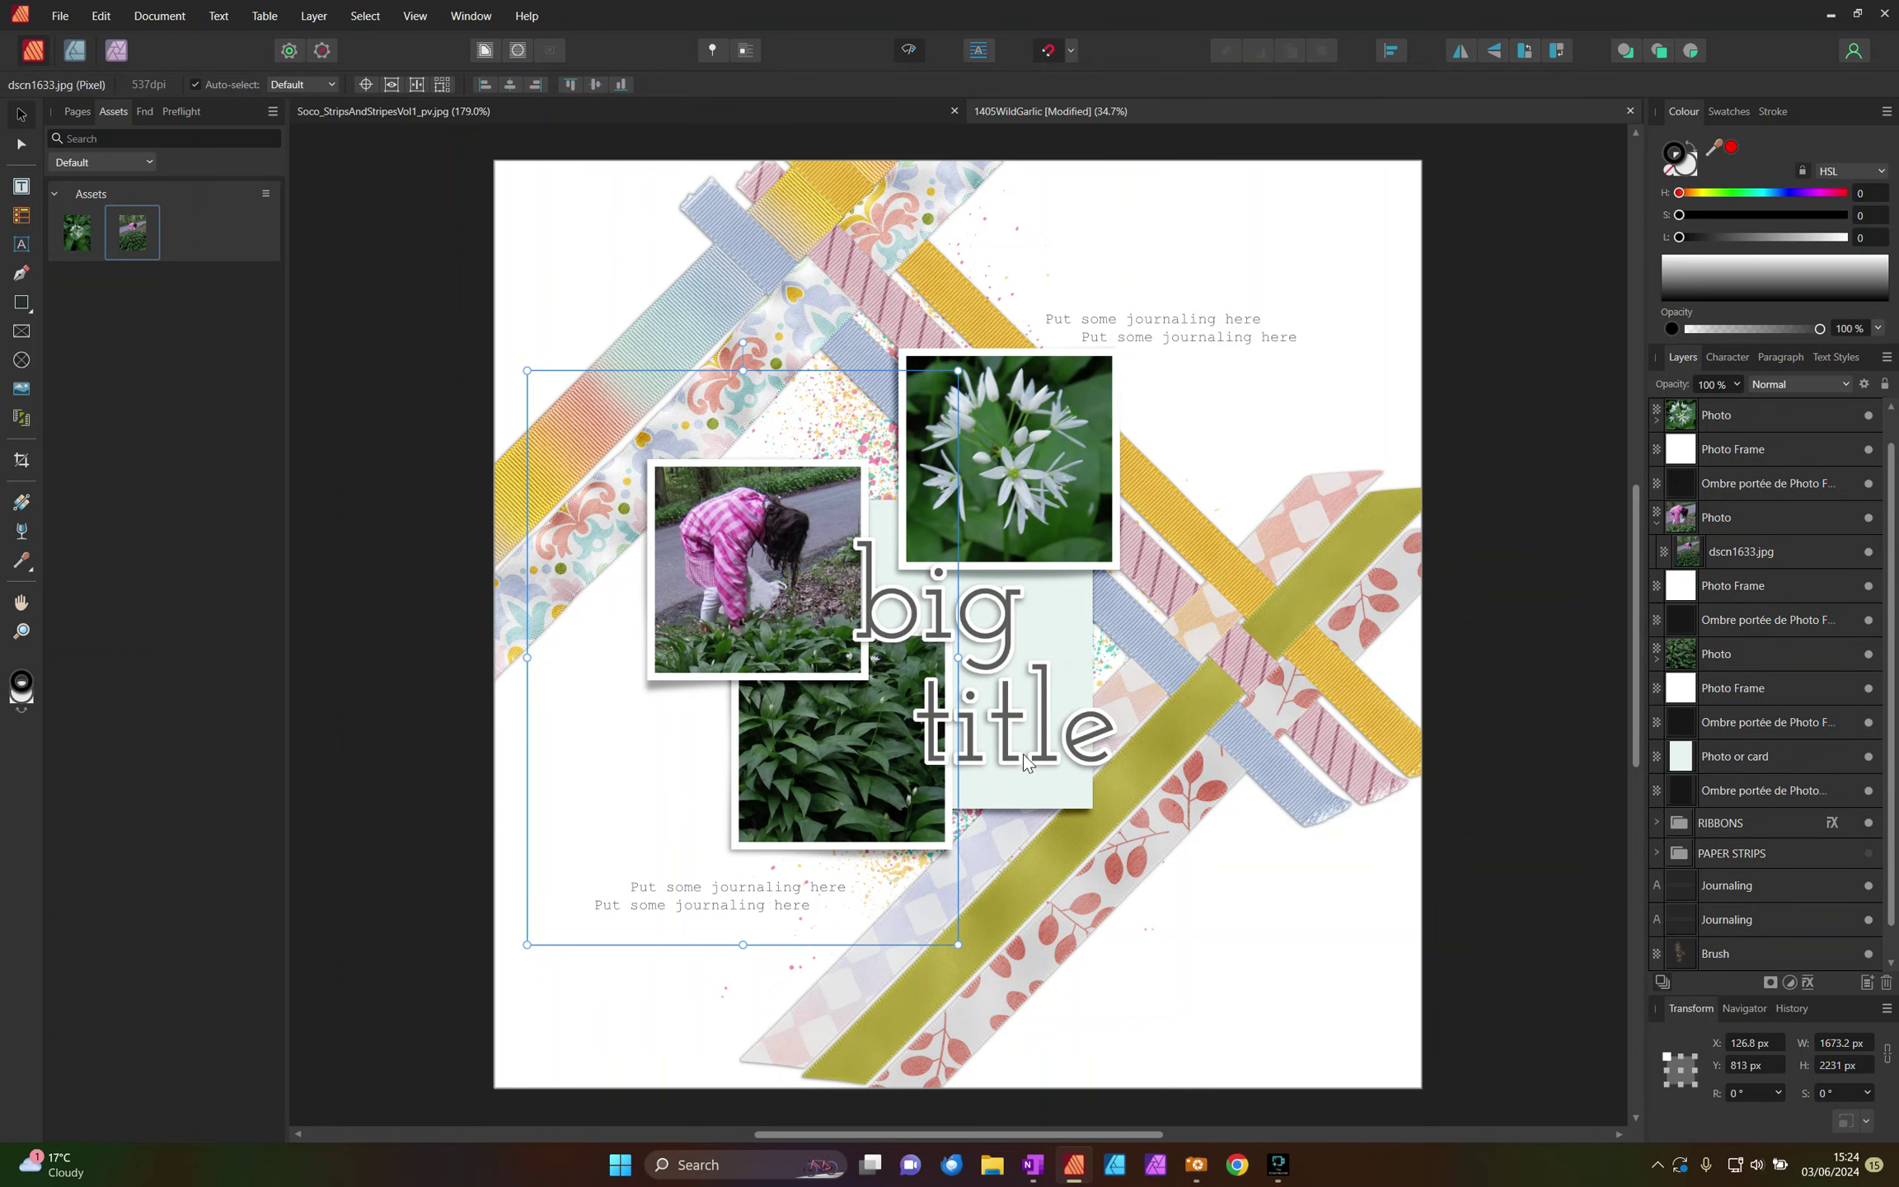
{"action": "left_click", "coordinate": [1527, 592]}
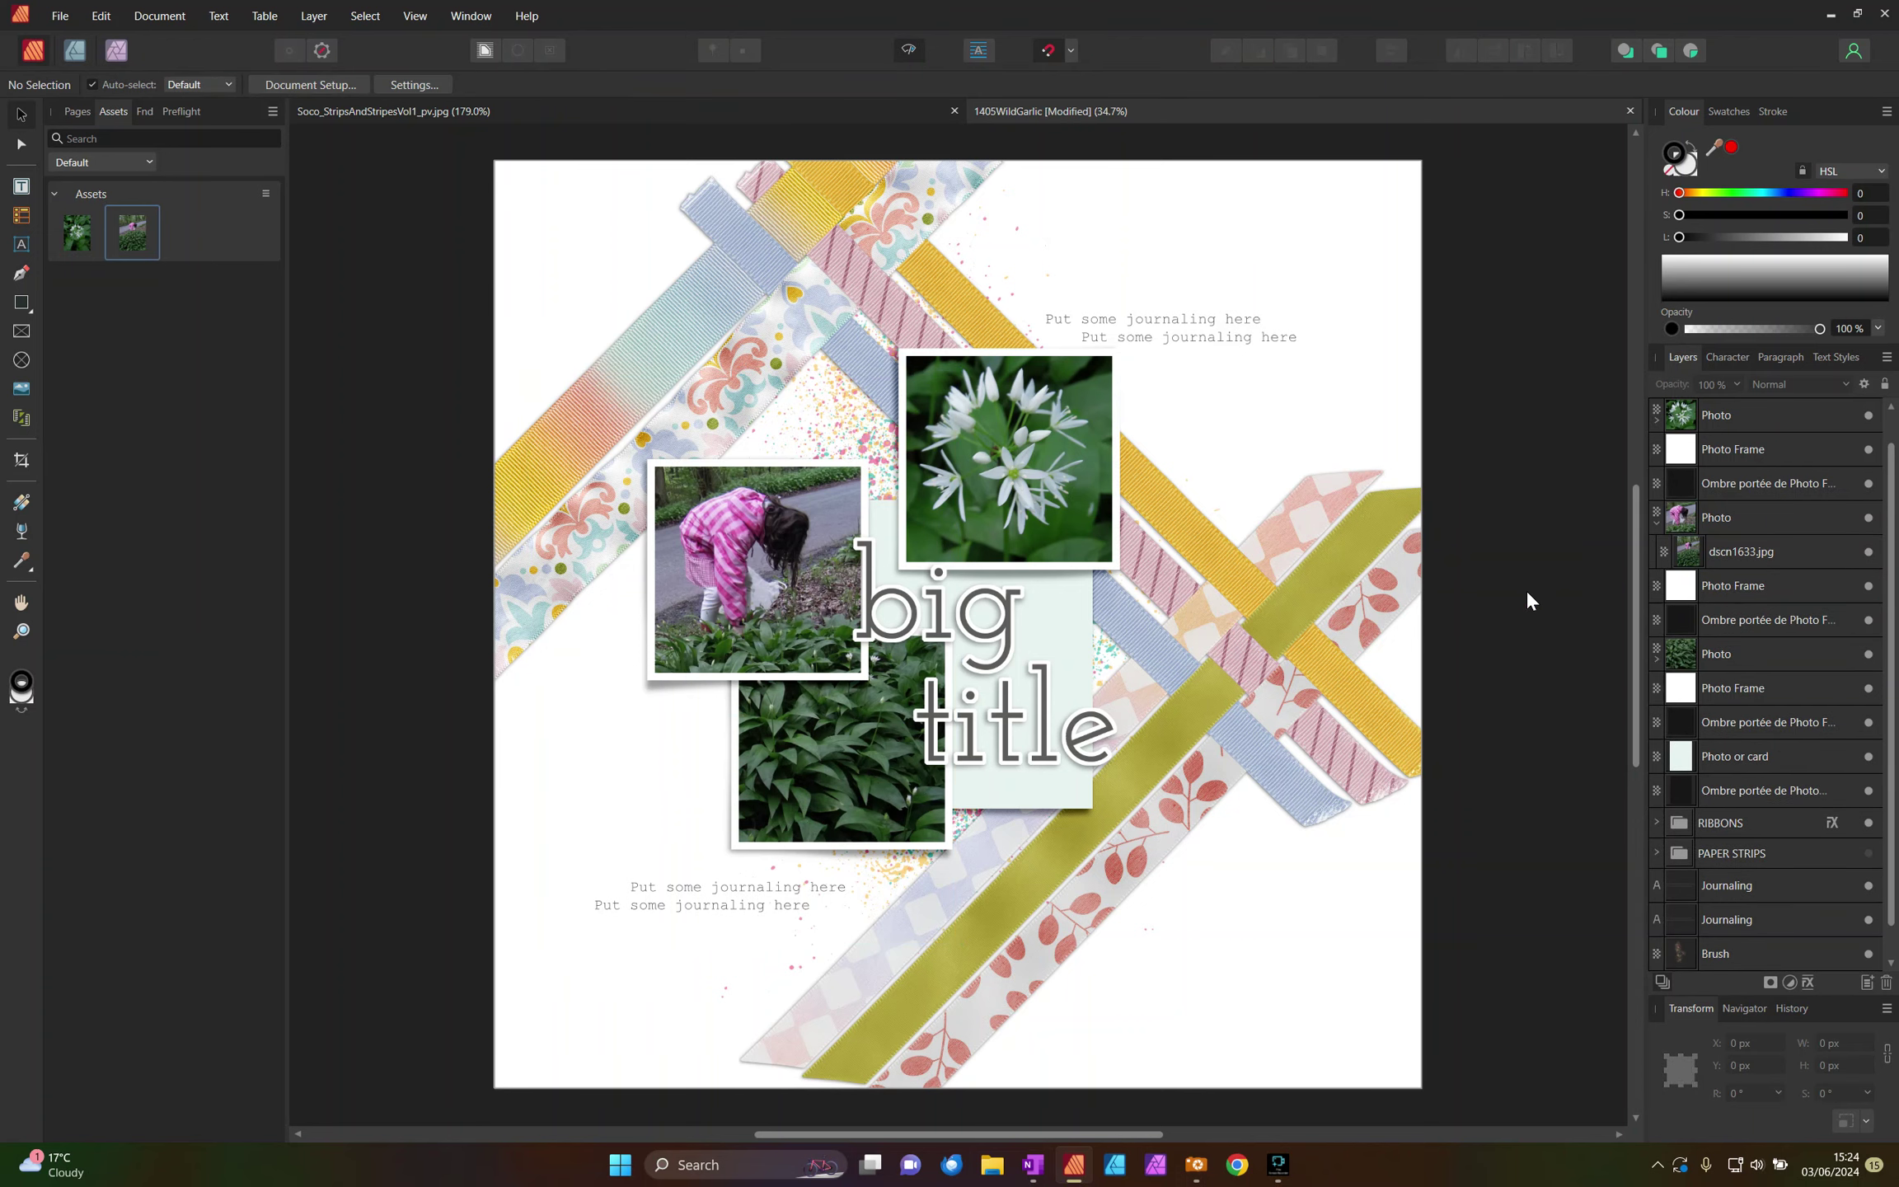
{"action": "key", "text": "ctrl+s"}
Step: Move the Publisher window aside and preview the soco_escape kit in ACDSee
{"action": "left_click", "coordinate": [1858, 15]}
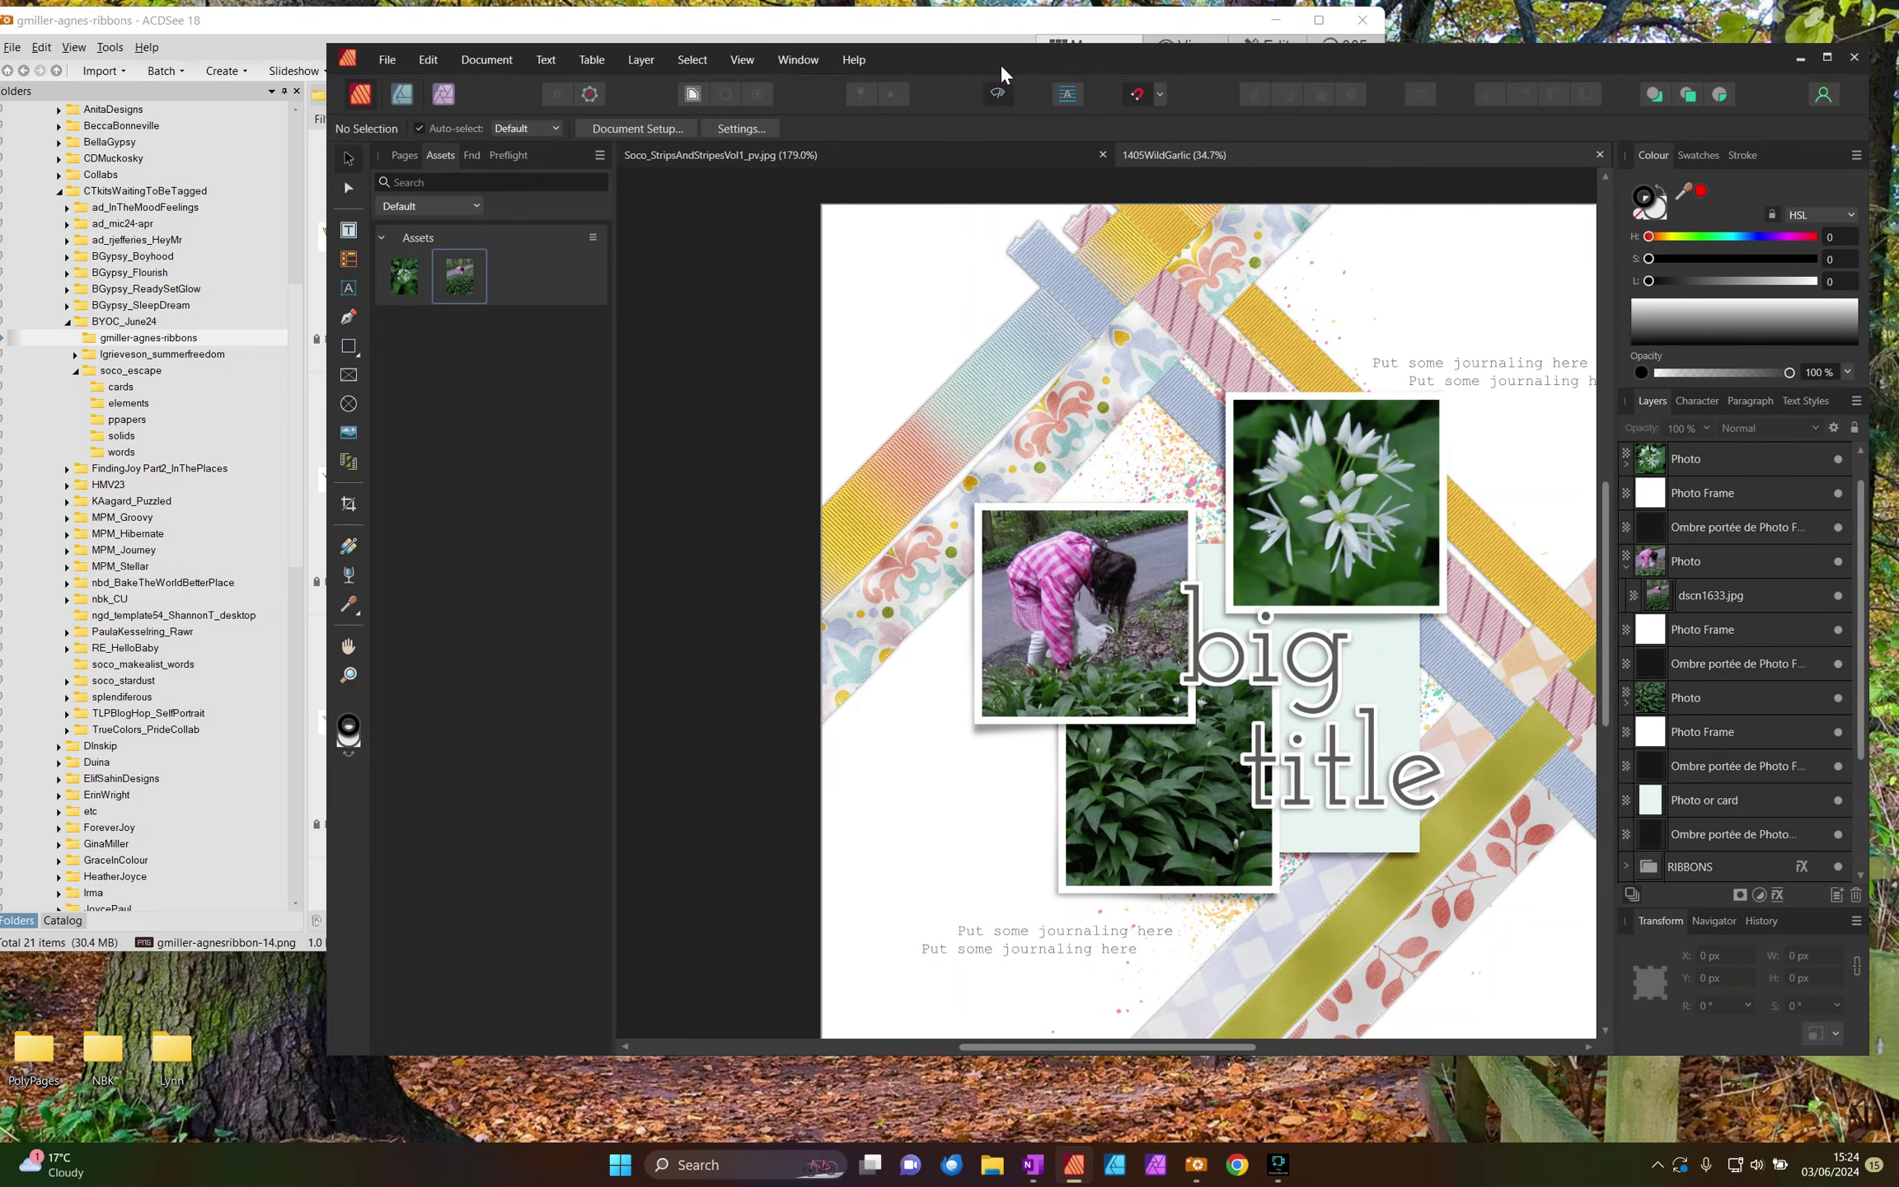
{"action": "left_click_drag", "start_coordinate": [1001, 64], "coordinate": [1111, 86]}
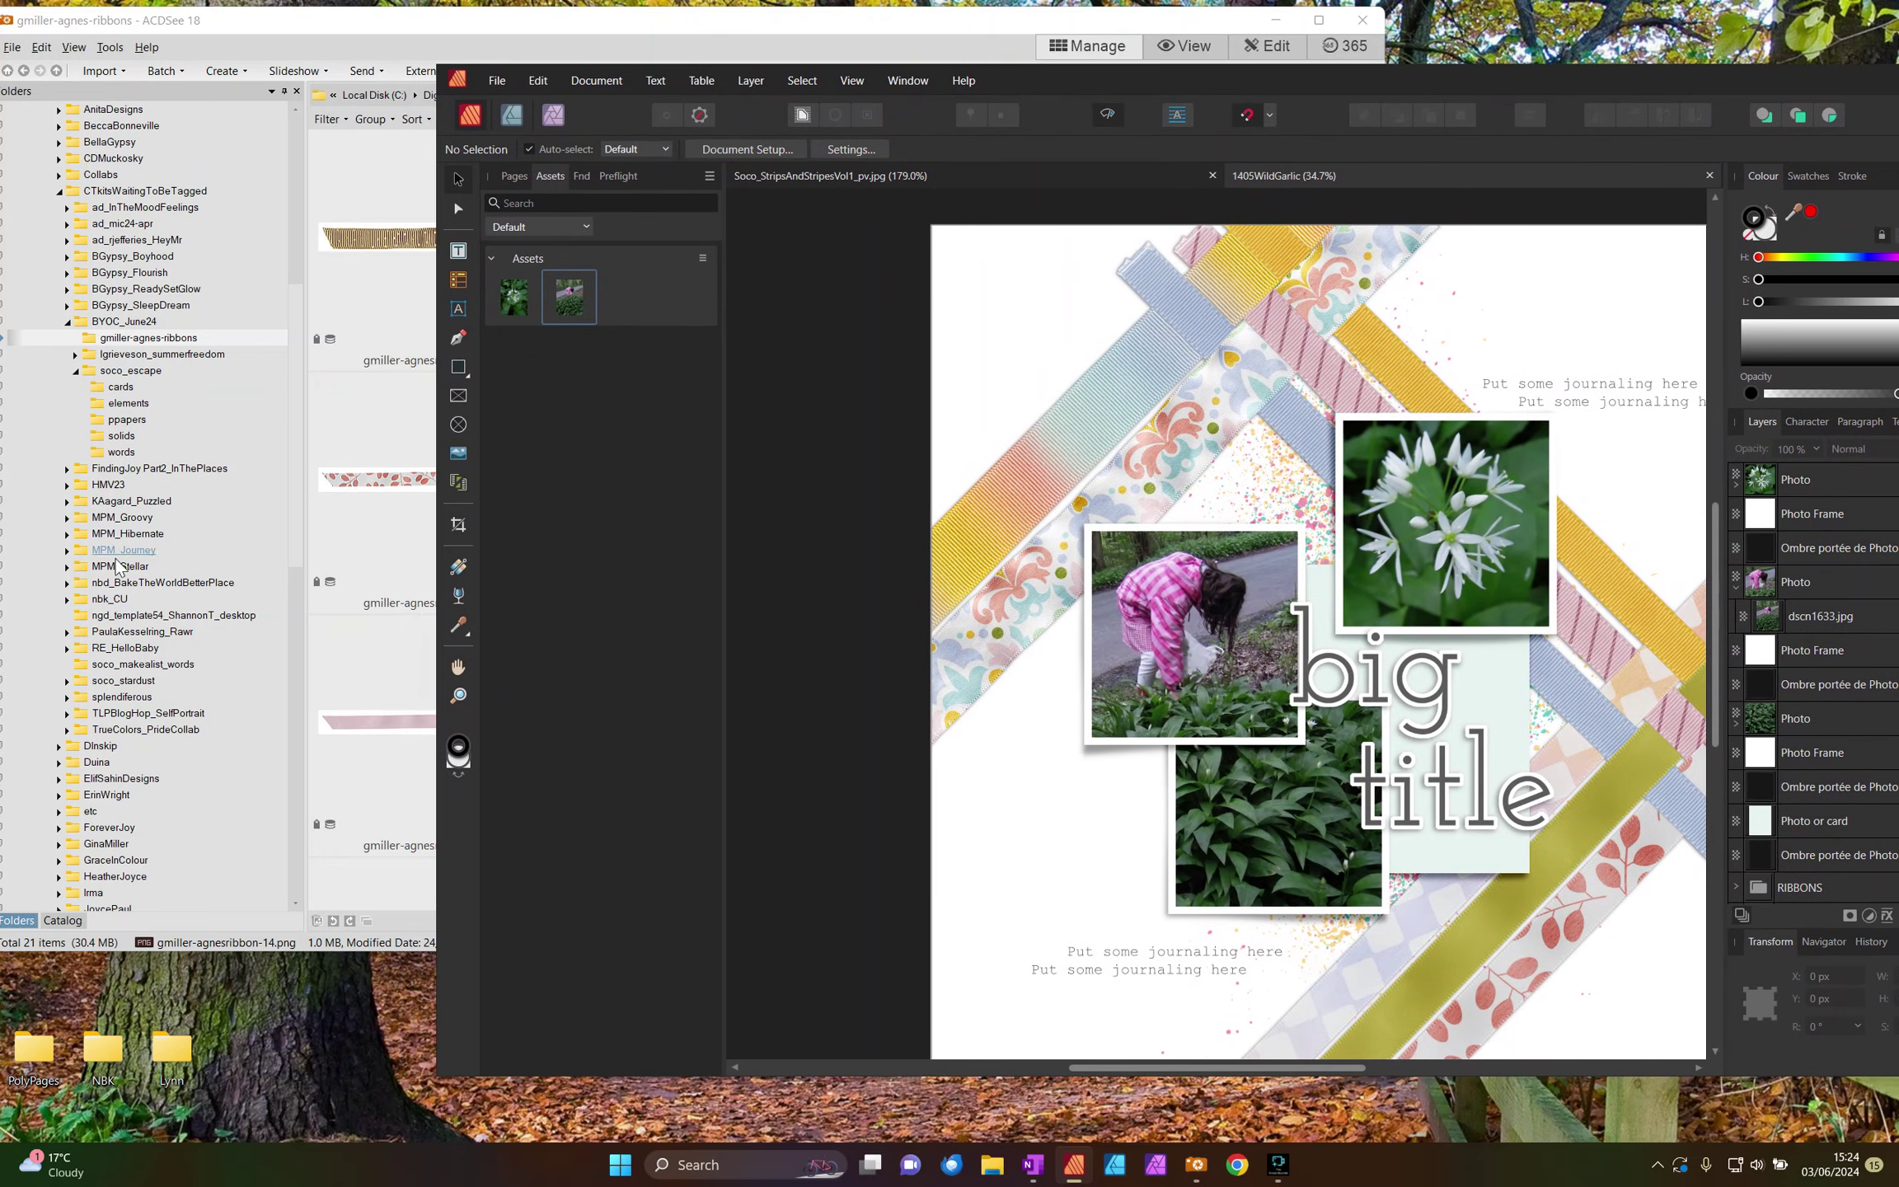
{"action": "left_click", "coordinate": [132, 370]}
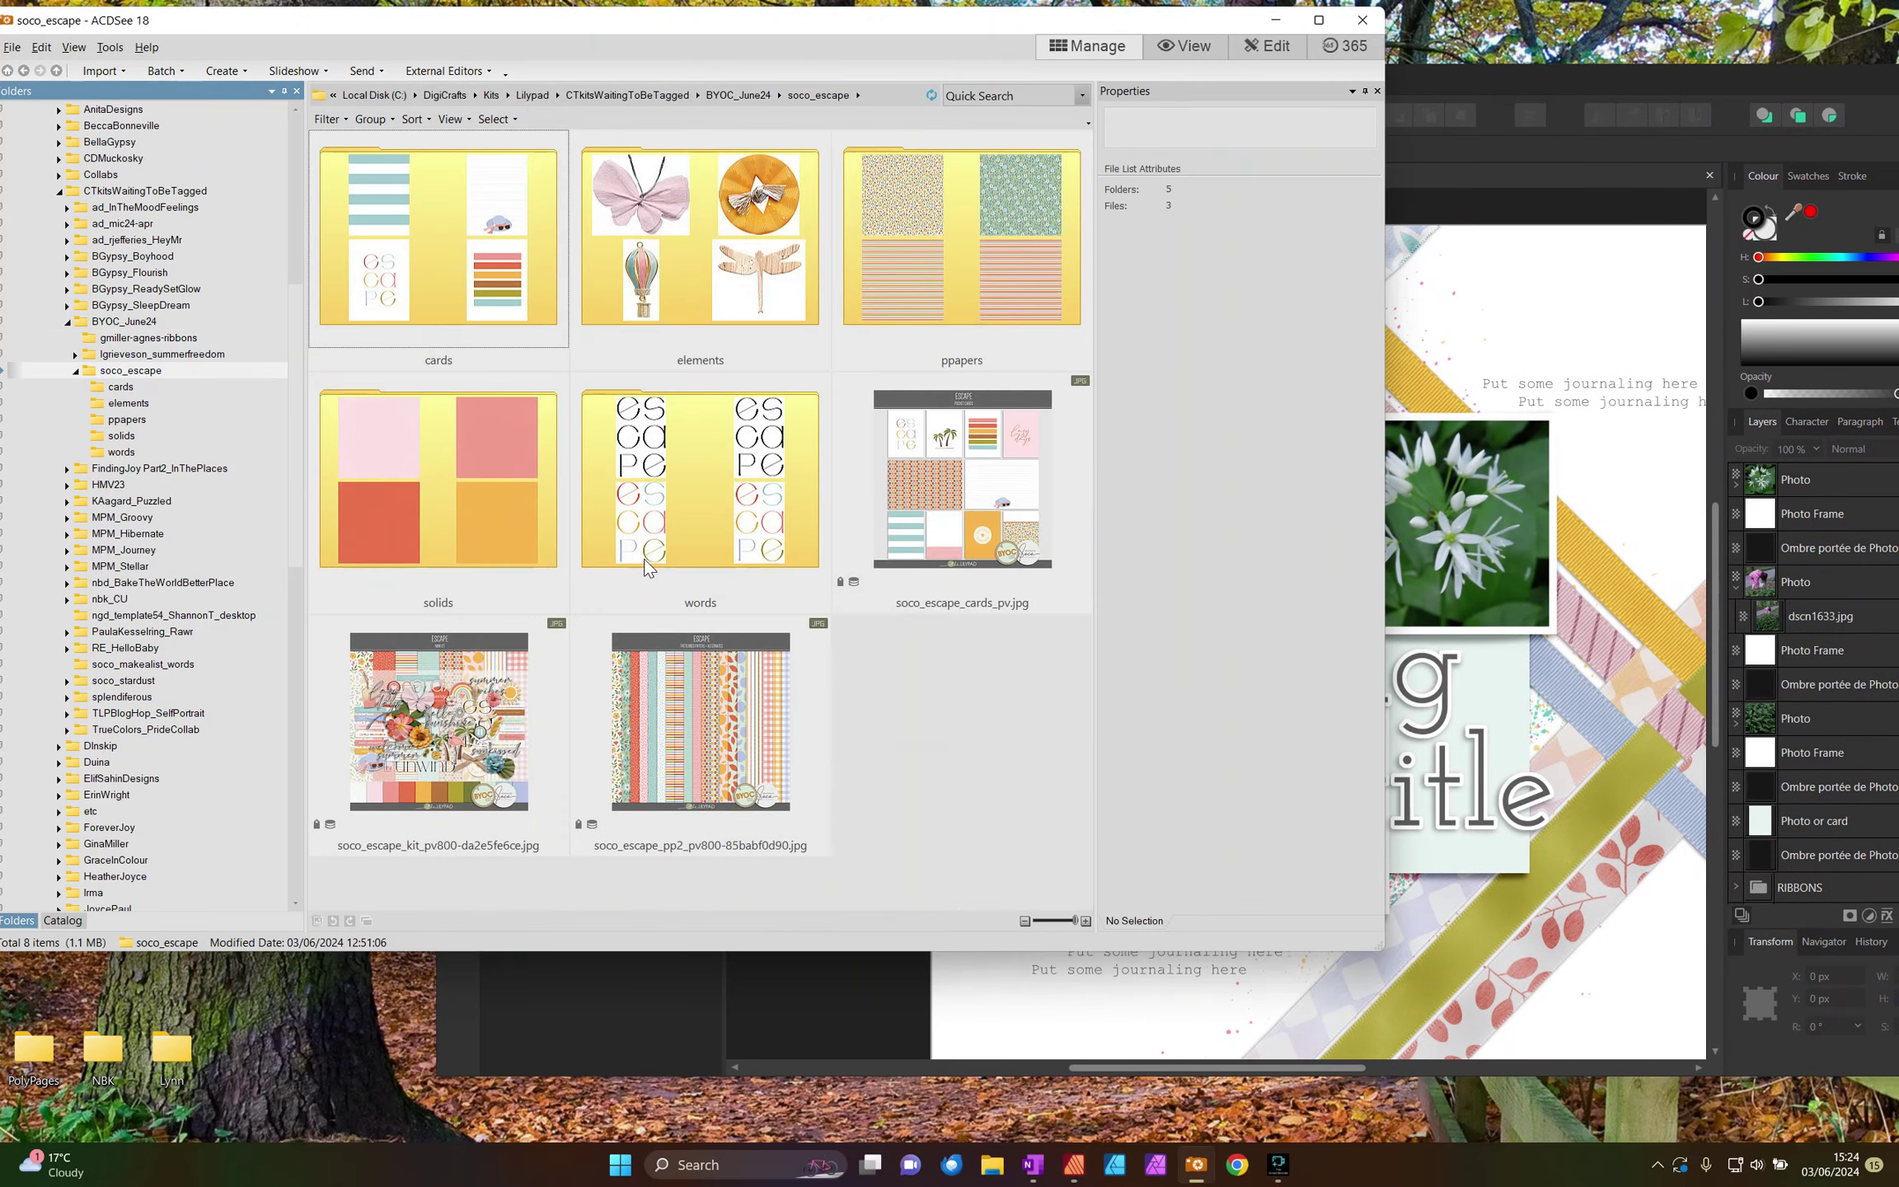
{"action": "double_click", "coordinate": [436, 696]}
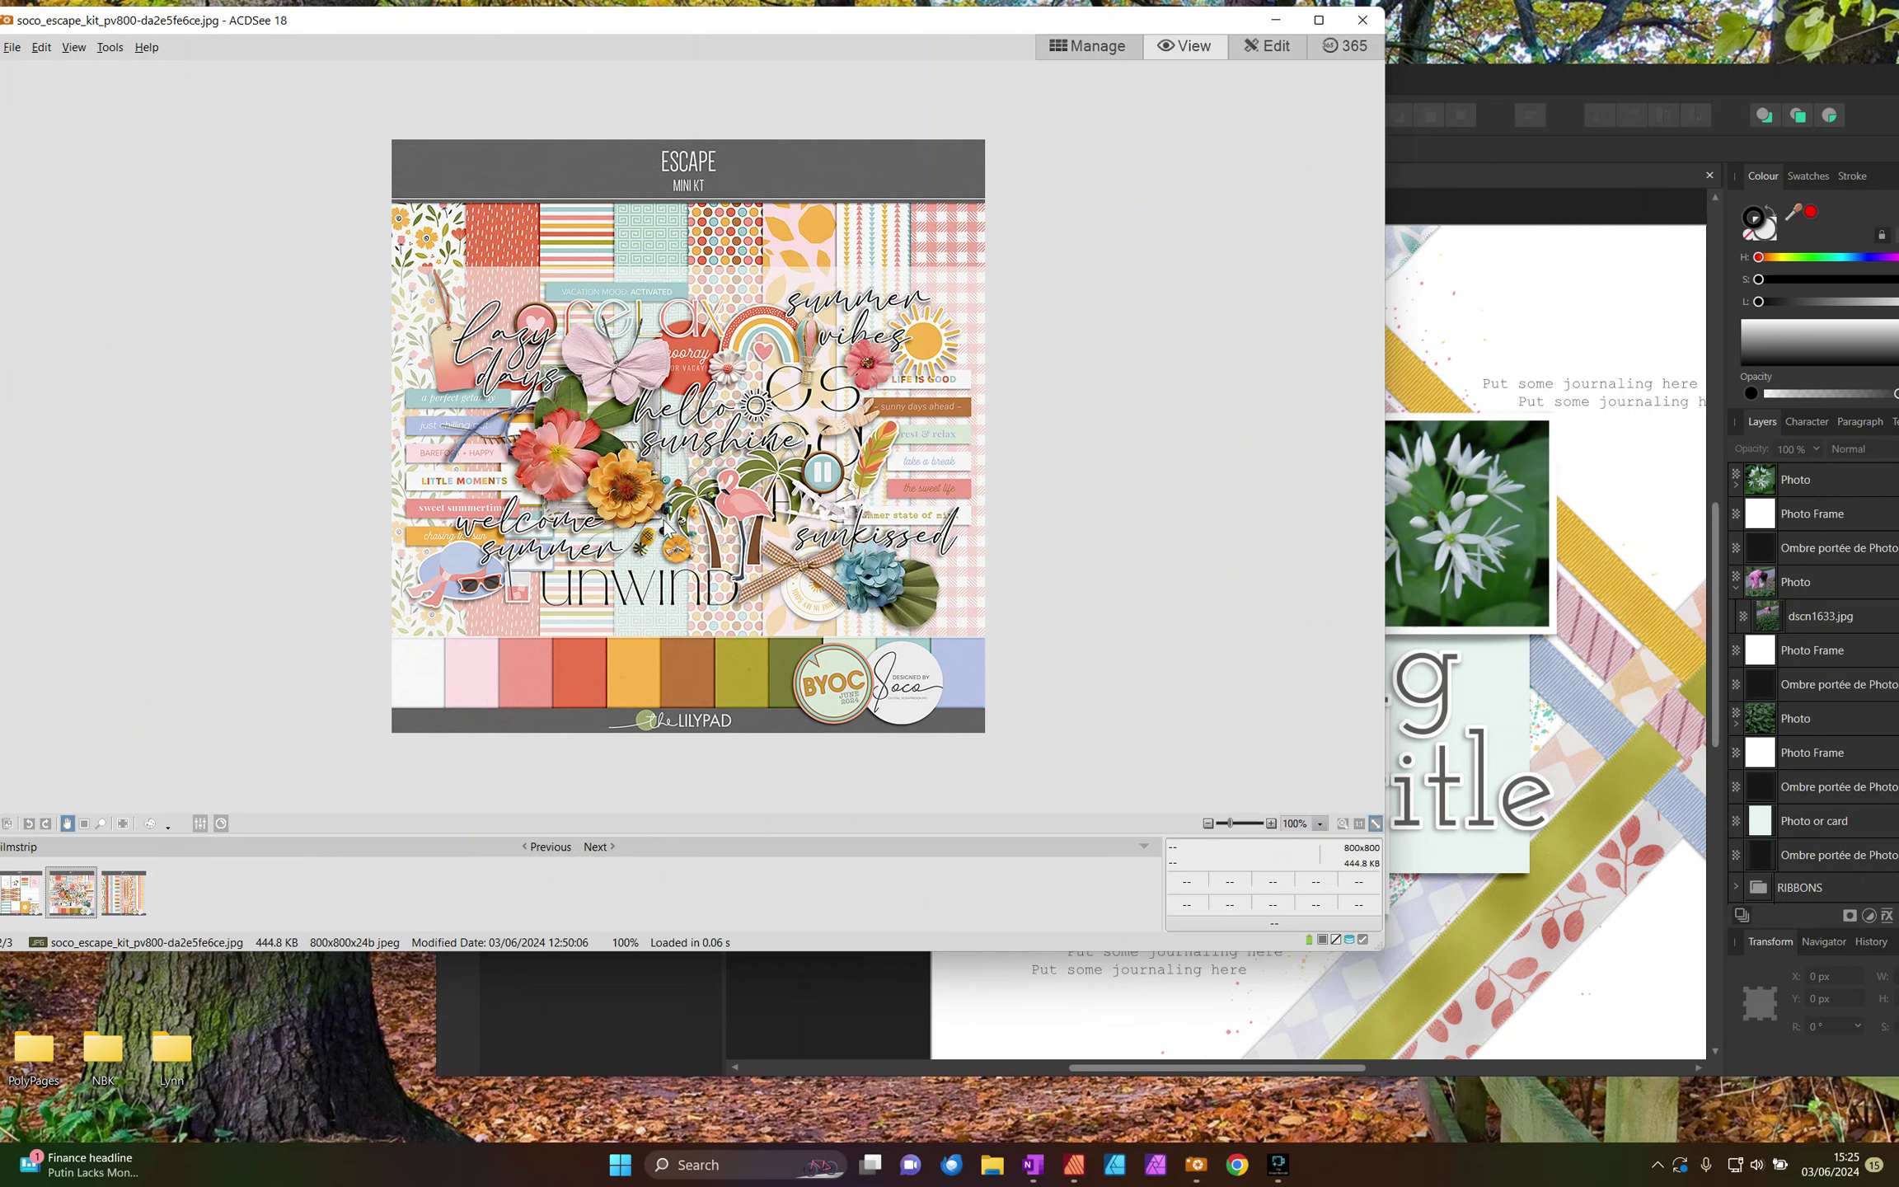
{"action": "left_click", "coordinate": [1100, 48]}
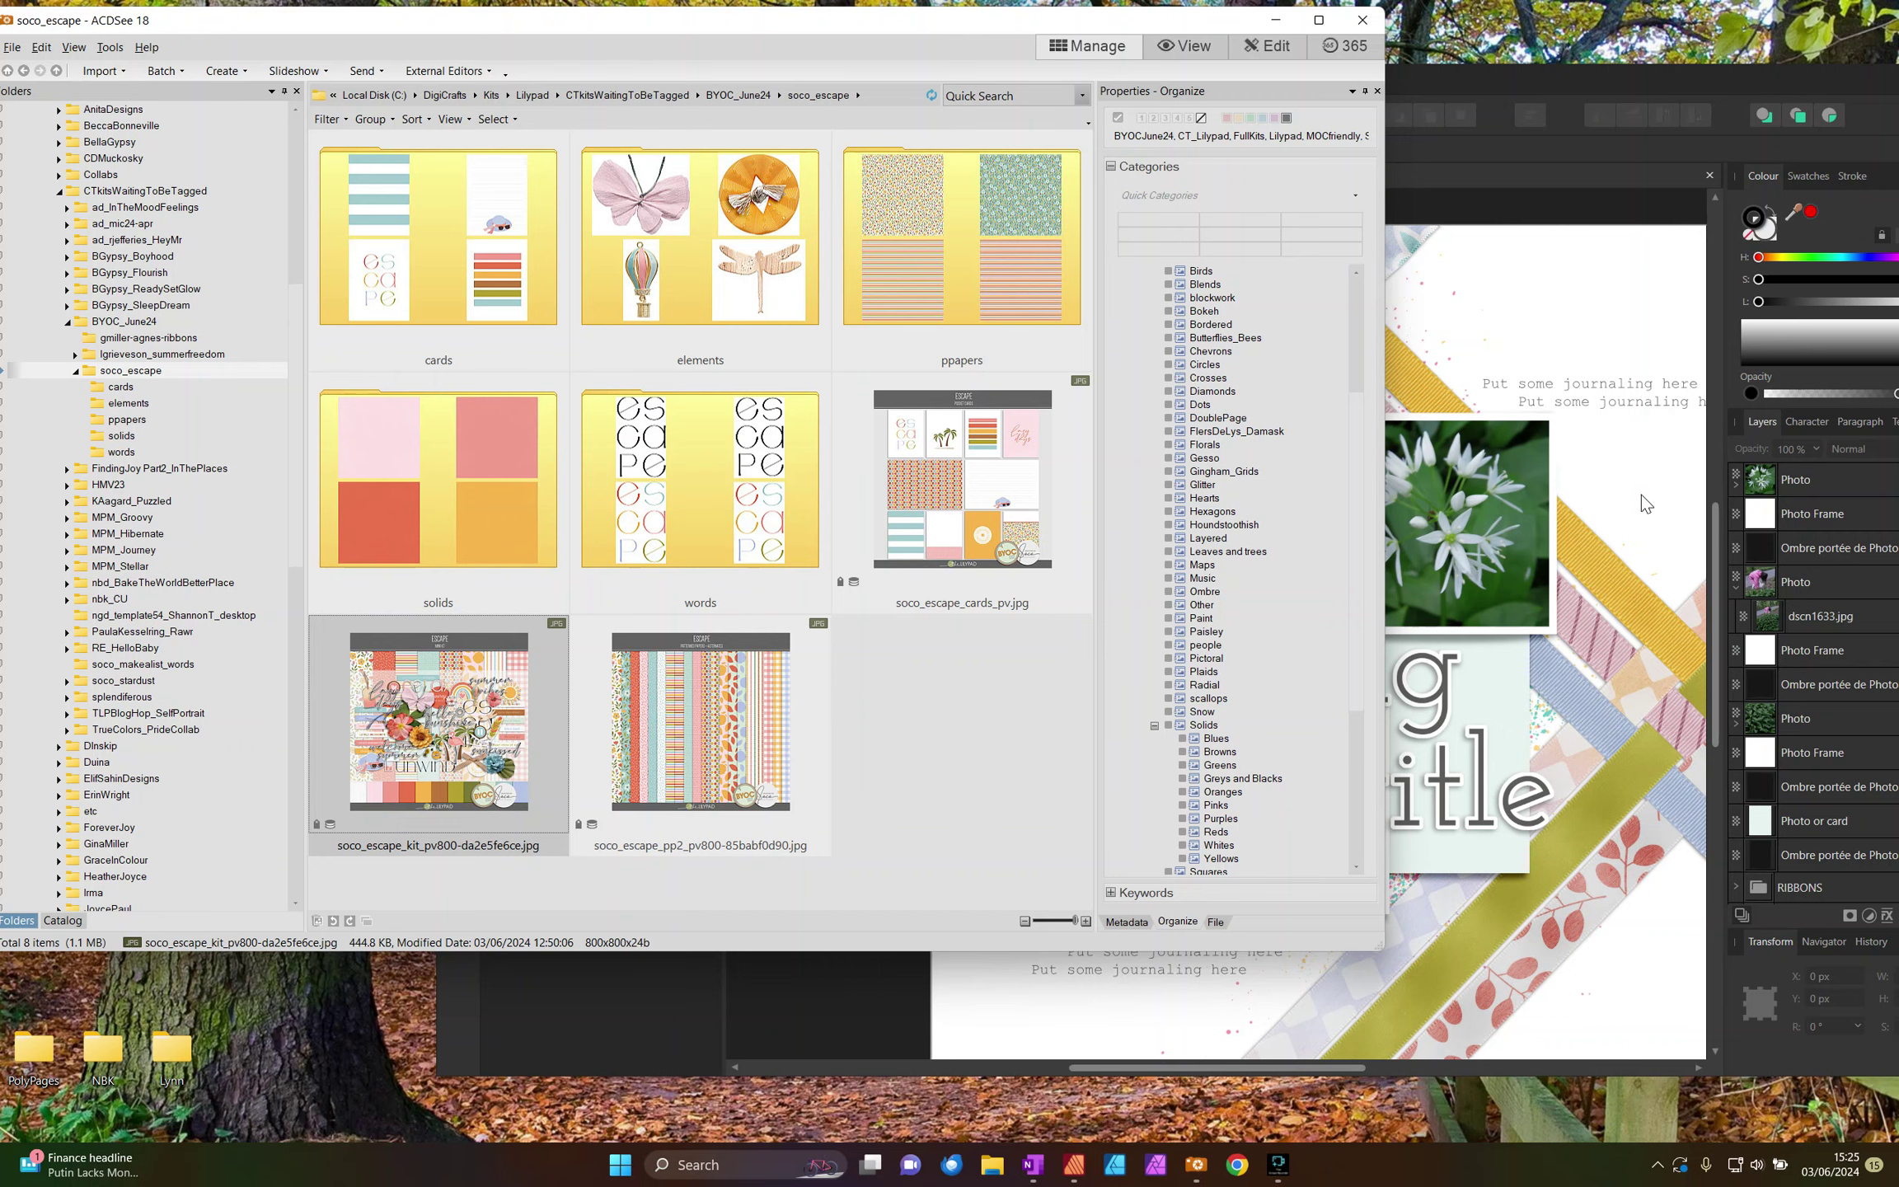
Step: Open the kit's ppapers folder and browse its paper thumbnails
{"action": "double_click", "coordinate": [886, 330]}
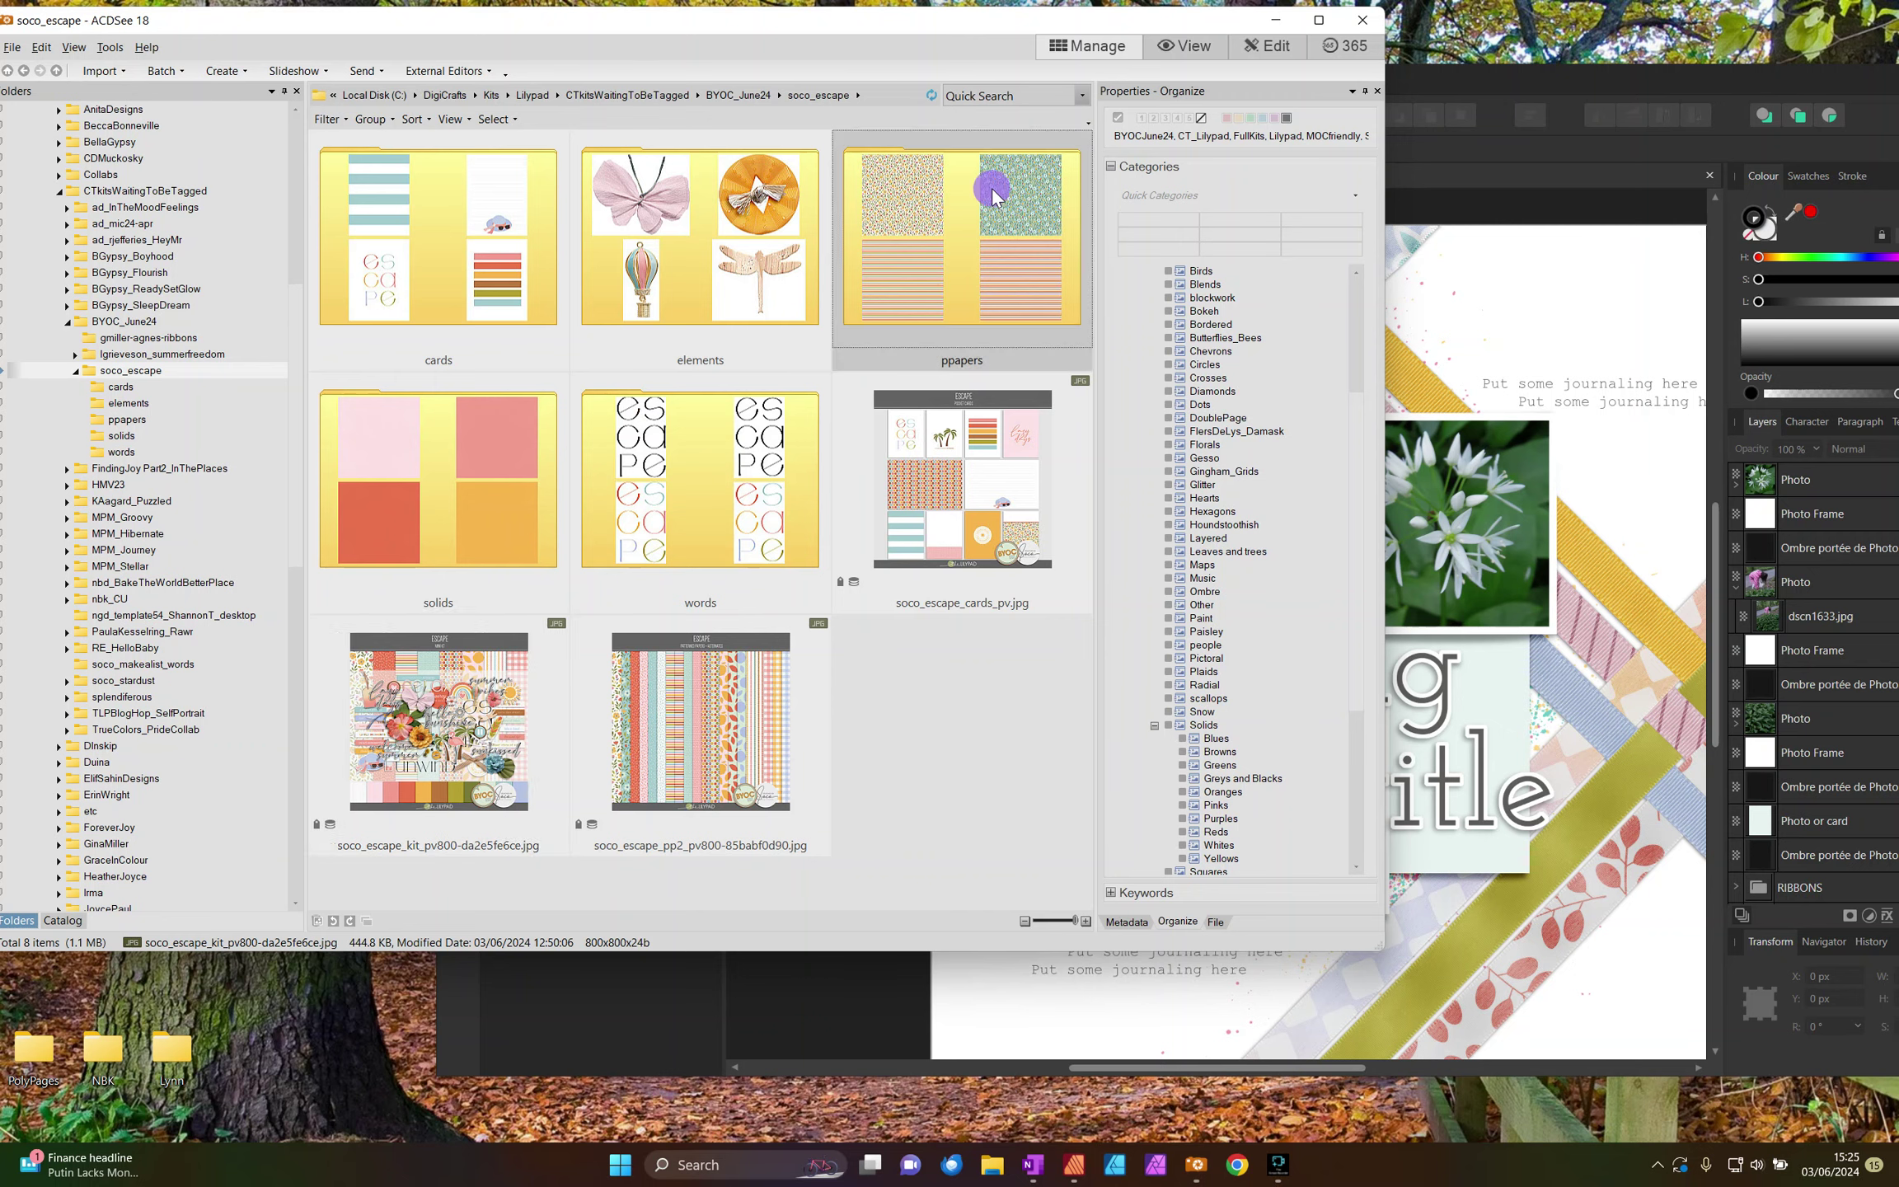
{"action": "scroll", "coordinate": [717, 485], "scroll_direction": "down", "scroll_amount": 3}
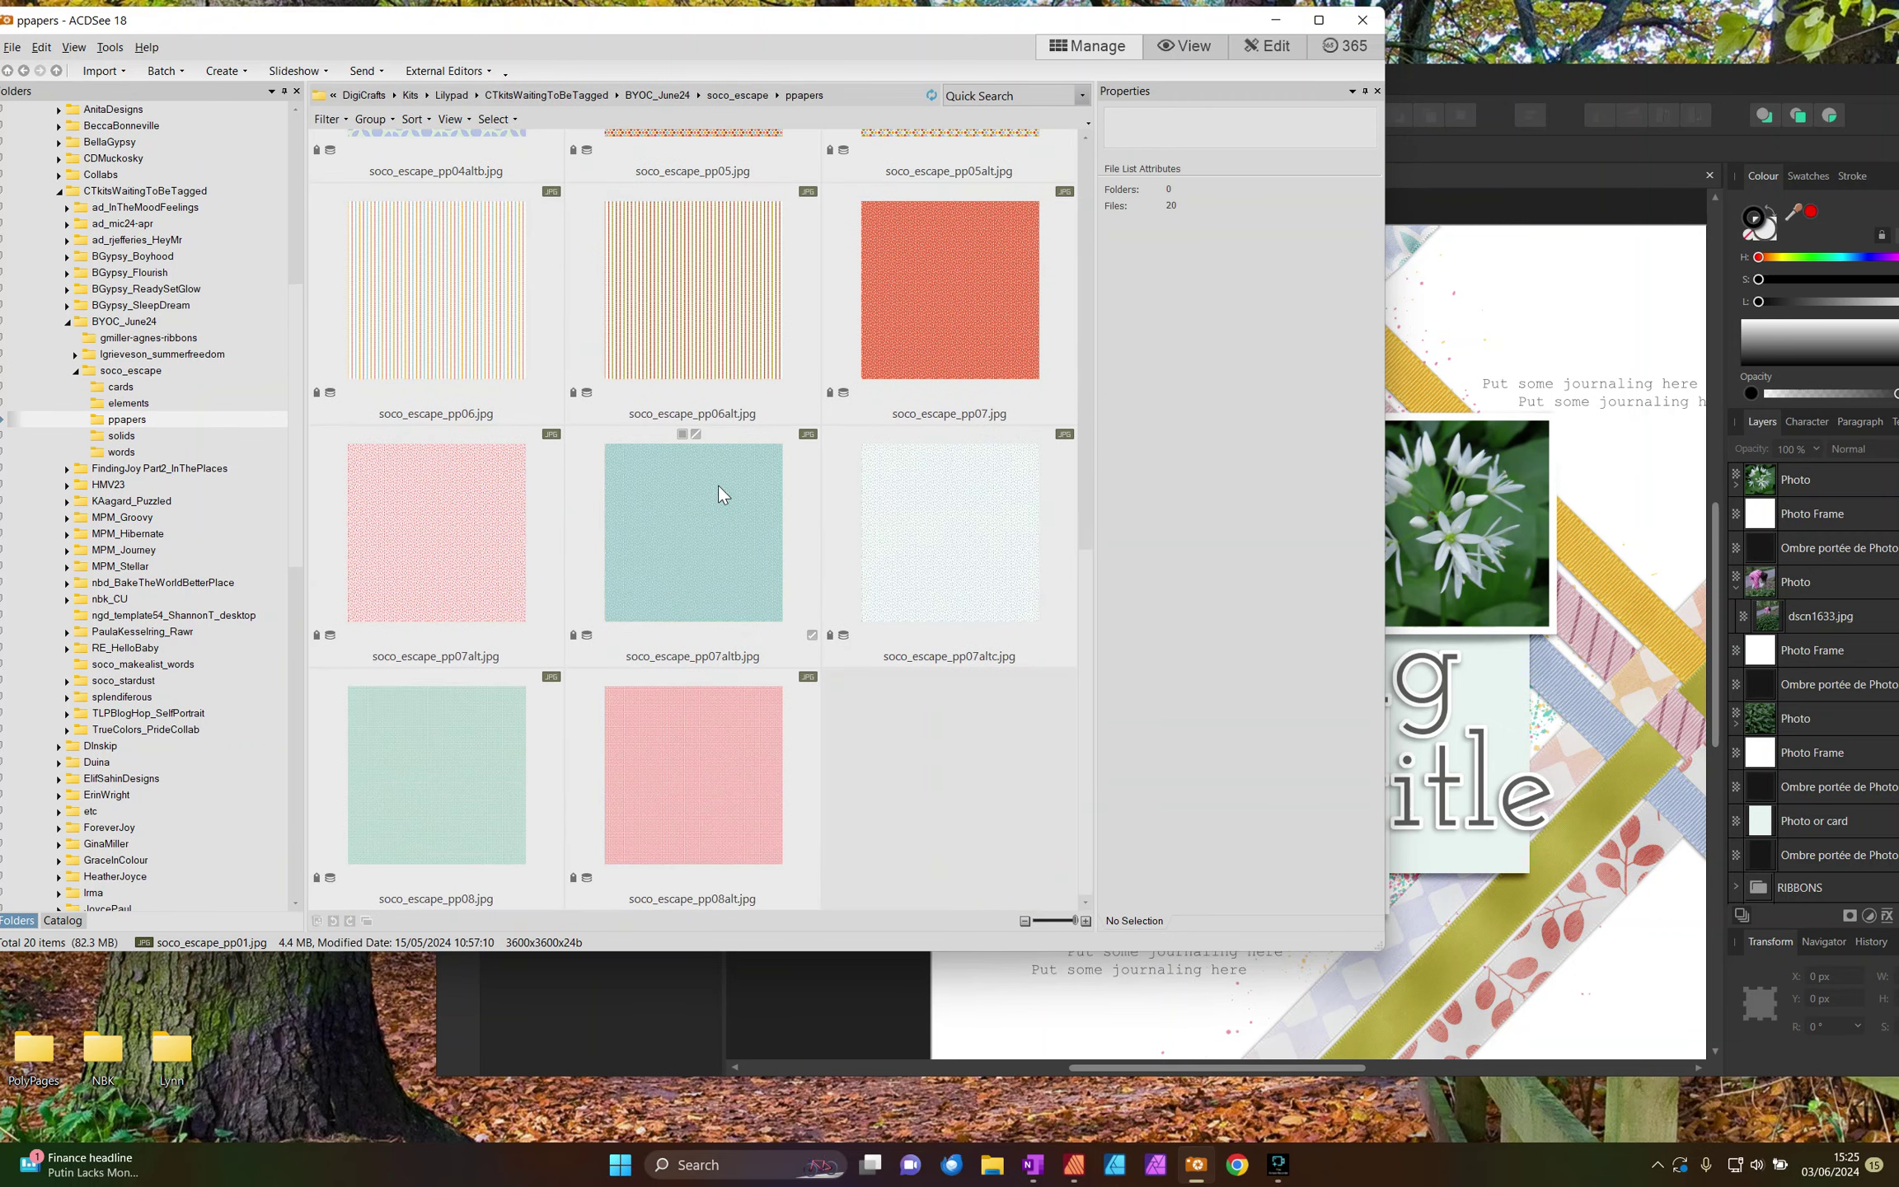
{"action": "left_click_drag", "start_coordinate": [1500, 85], "coordinate": [1396, 87]}
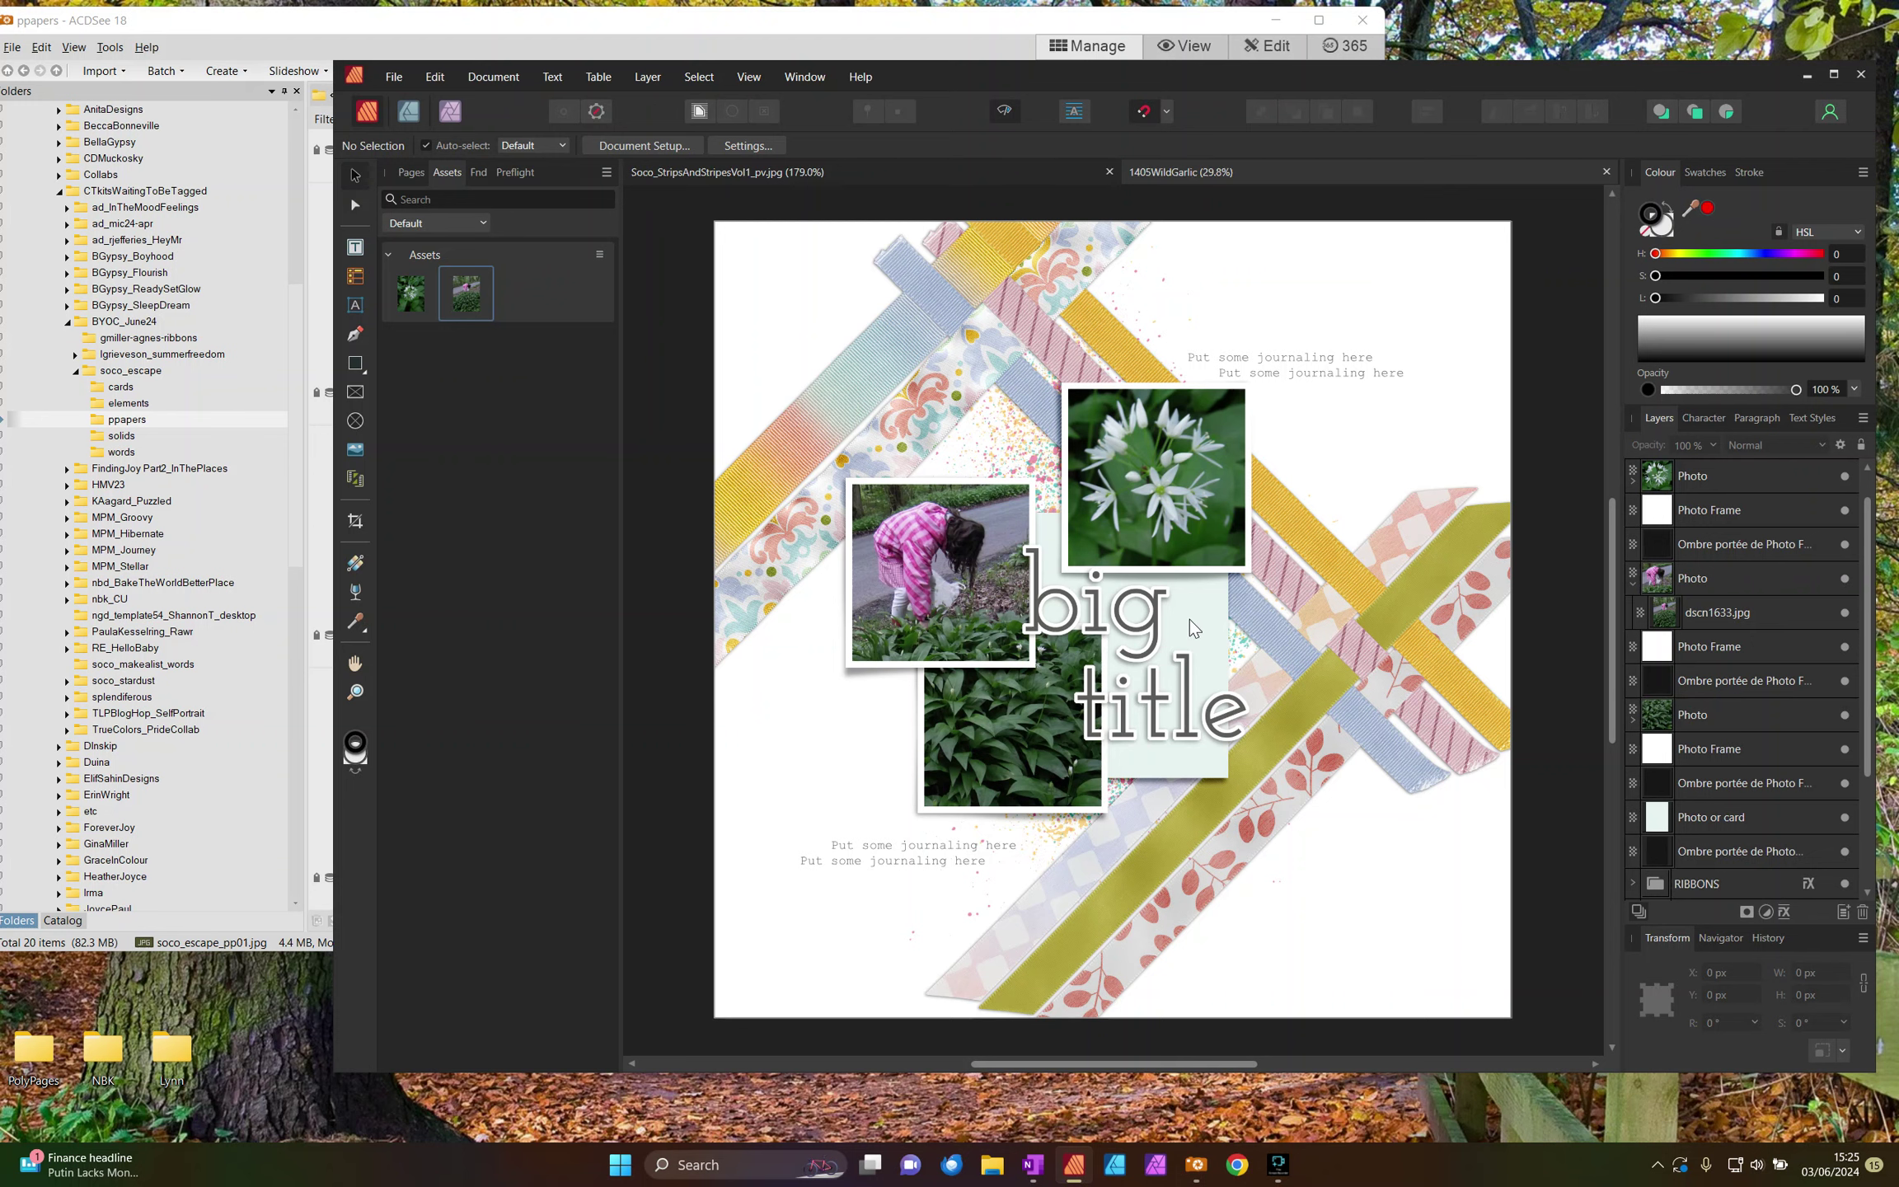
Step: Select the Arrière-plan layer and preview the pp07 paper full size in ACDSee
{"action": "scroll", "coordinate": [1715, 709], "scroll_direction": "down", "scroll_amount": 3}
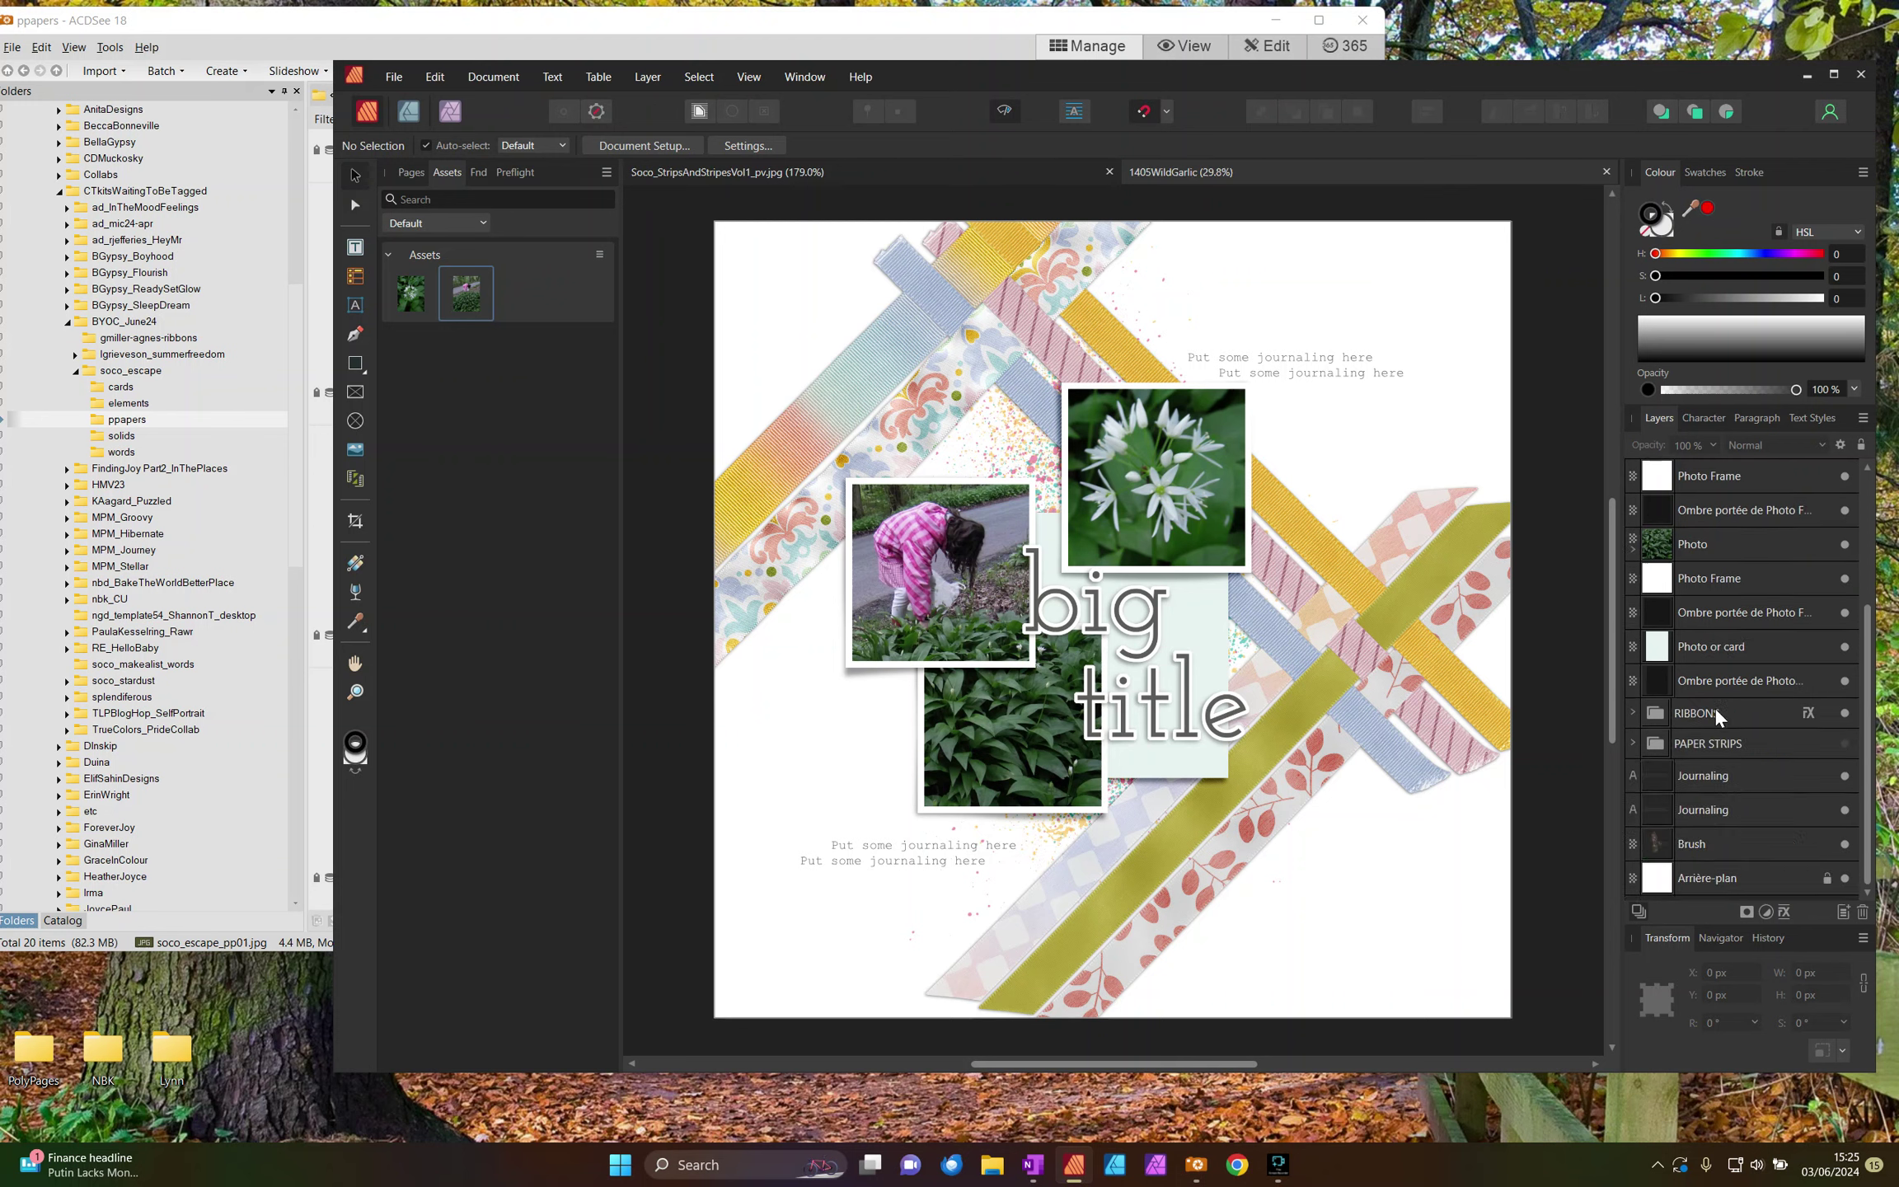
{"action": "left_click", "coordinate": [1697, 875]}
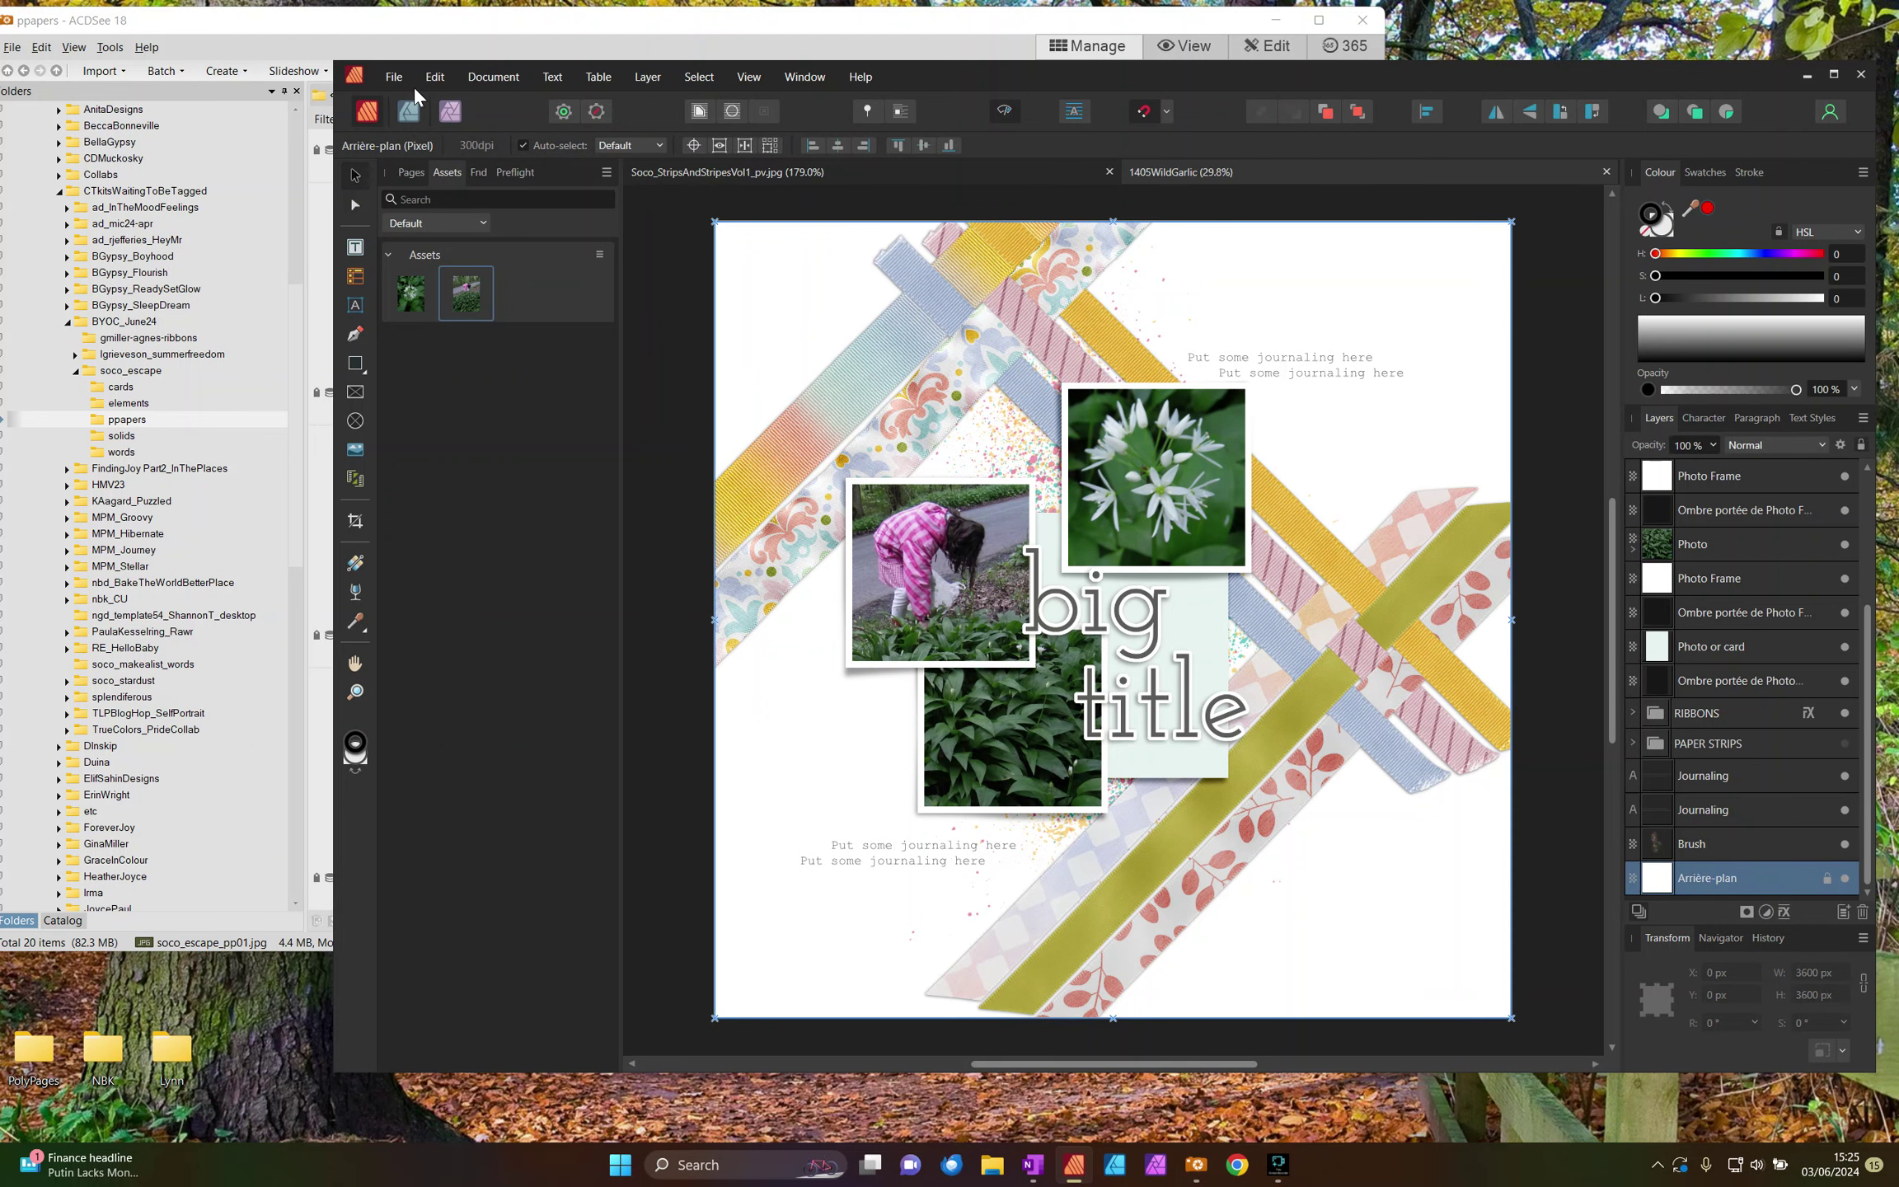
{"action": "left_click", "coordinate": [345, 10]}
{"action": "scroll", "coordinate": [783, 563], "scroll_direction": "up", "scroll_amount": 5}
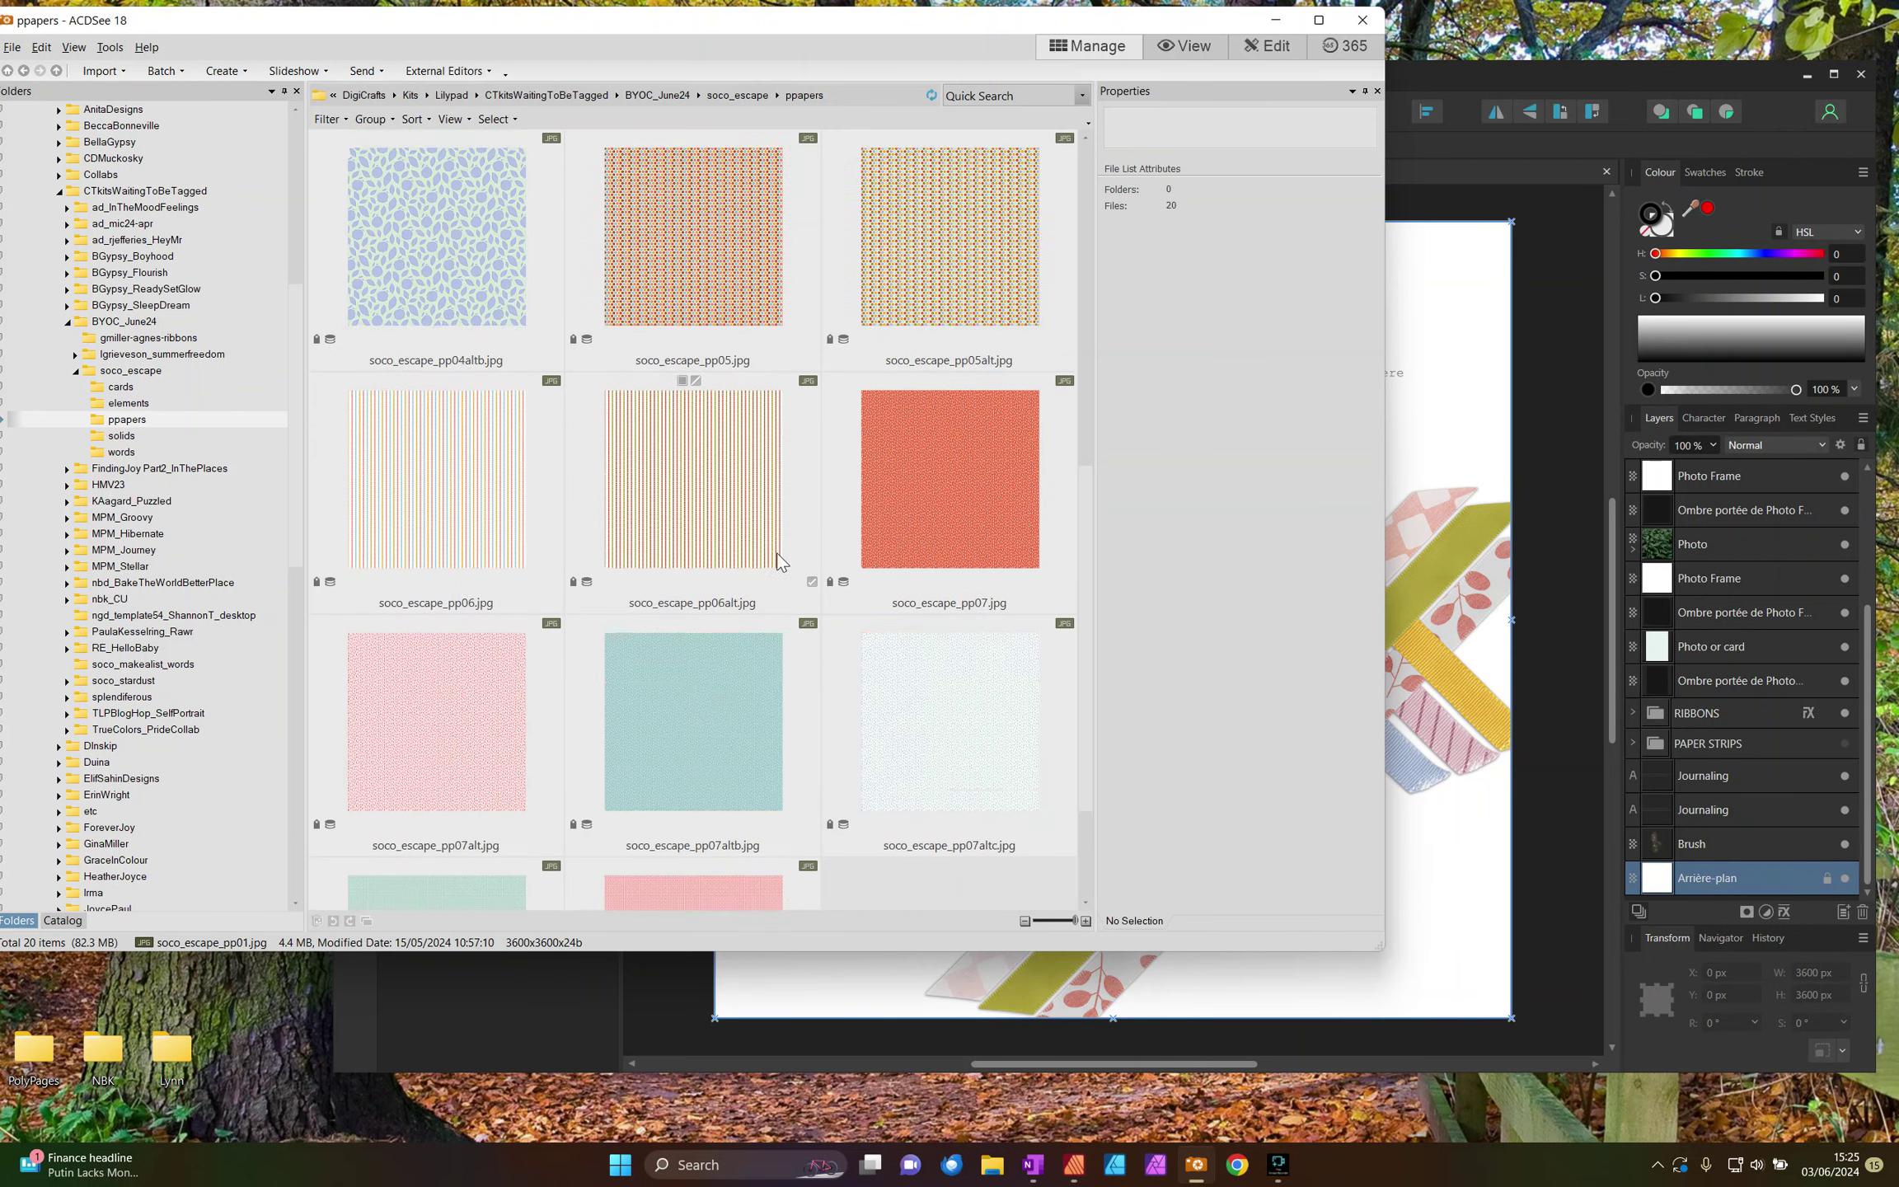
{"action": "scroll", "coordinate": [779, 563], "scroll_direction": "down", "scroll_amount": 3}
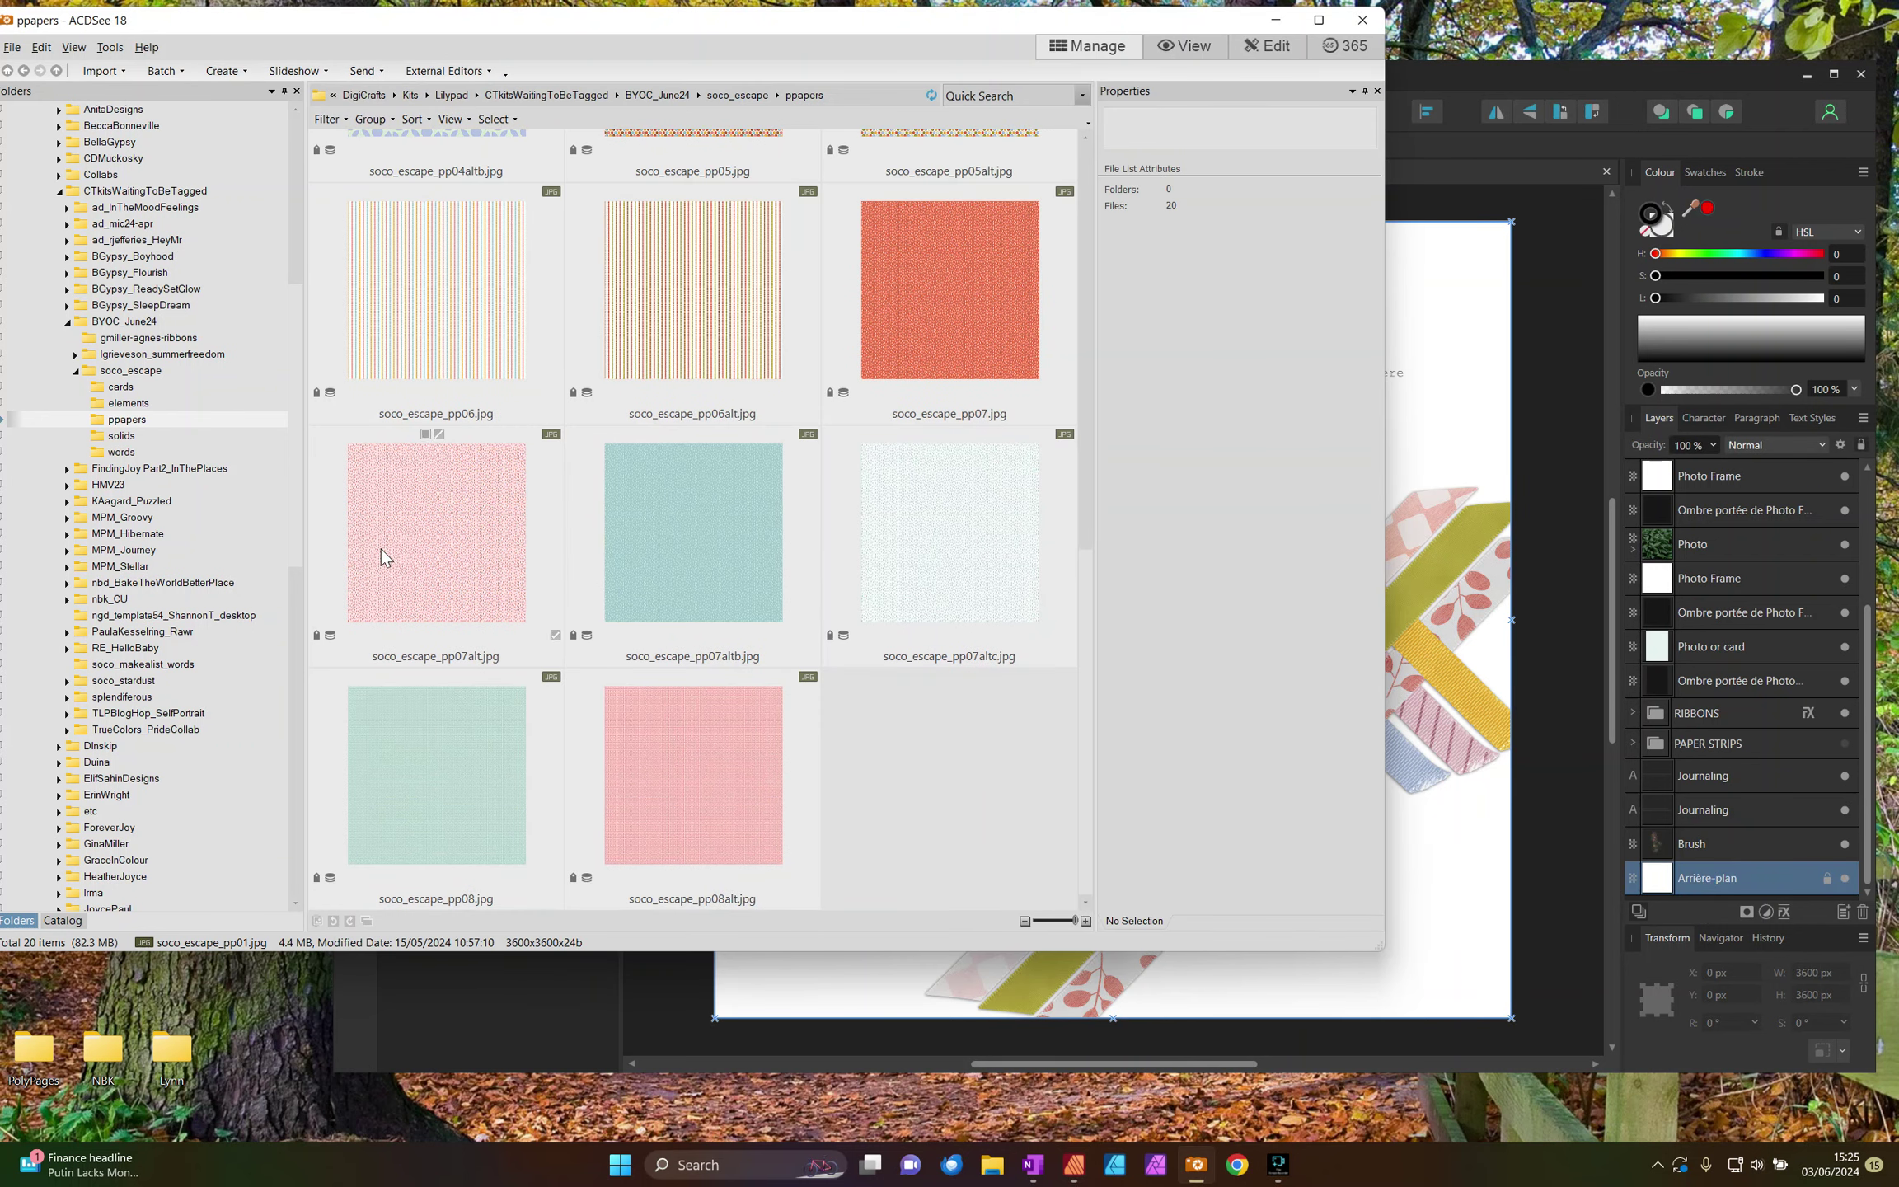
{"action": "double_click", "coordinate": [914, 350]}
{"action": "scroll", "coordinate": [907, 354], "scroll_direction": "down", "scroll_amount": 2}
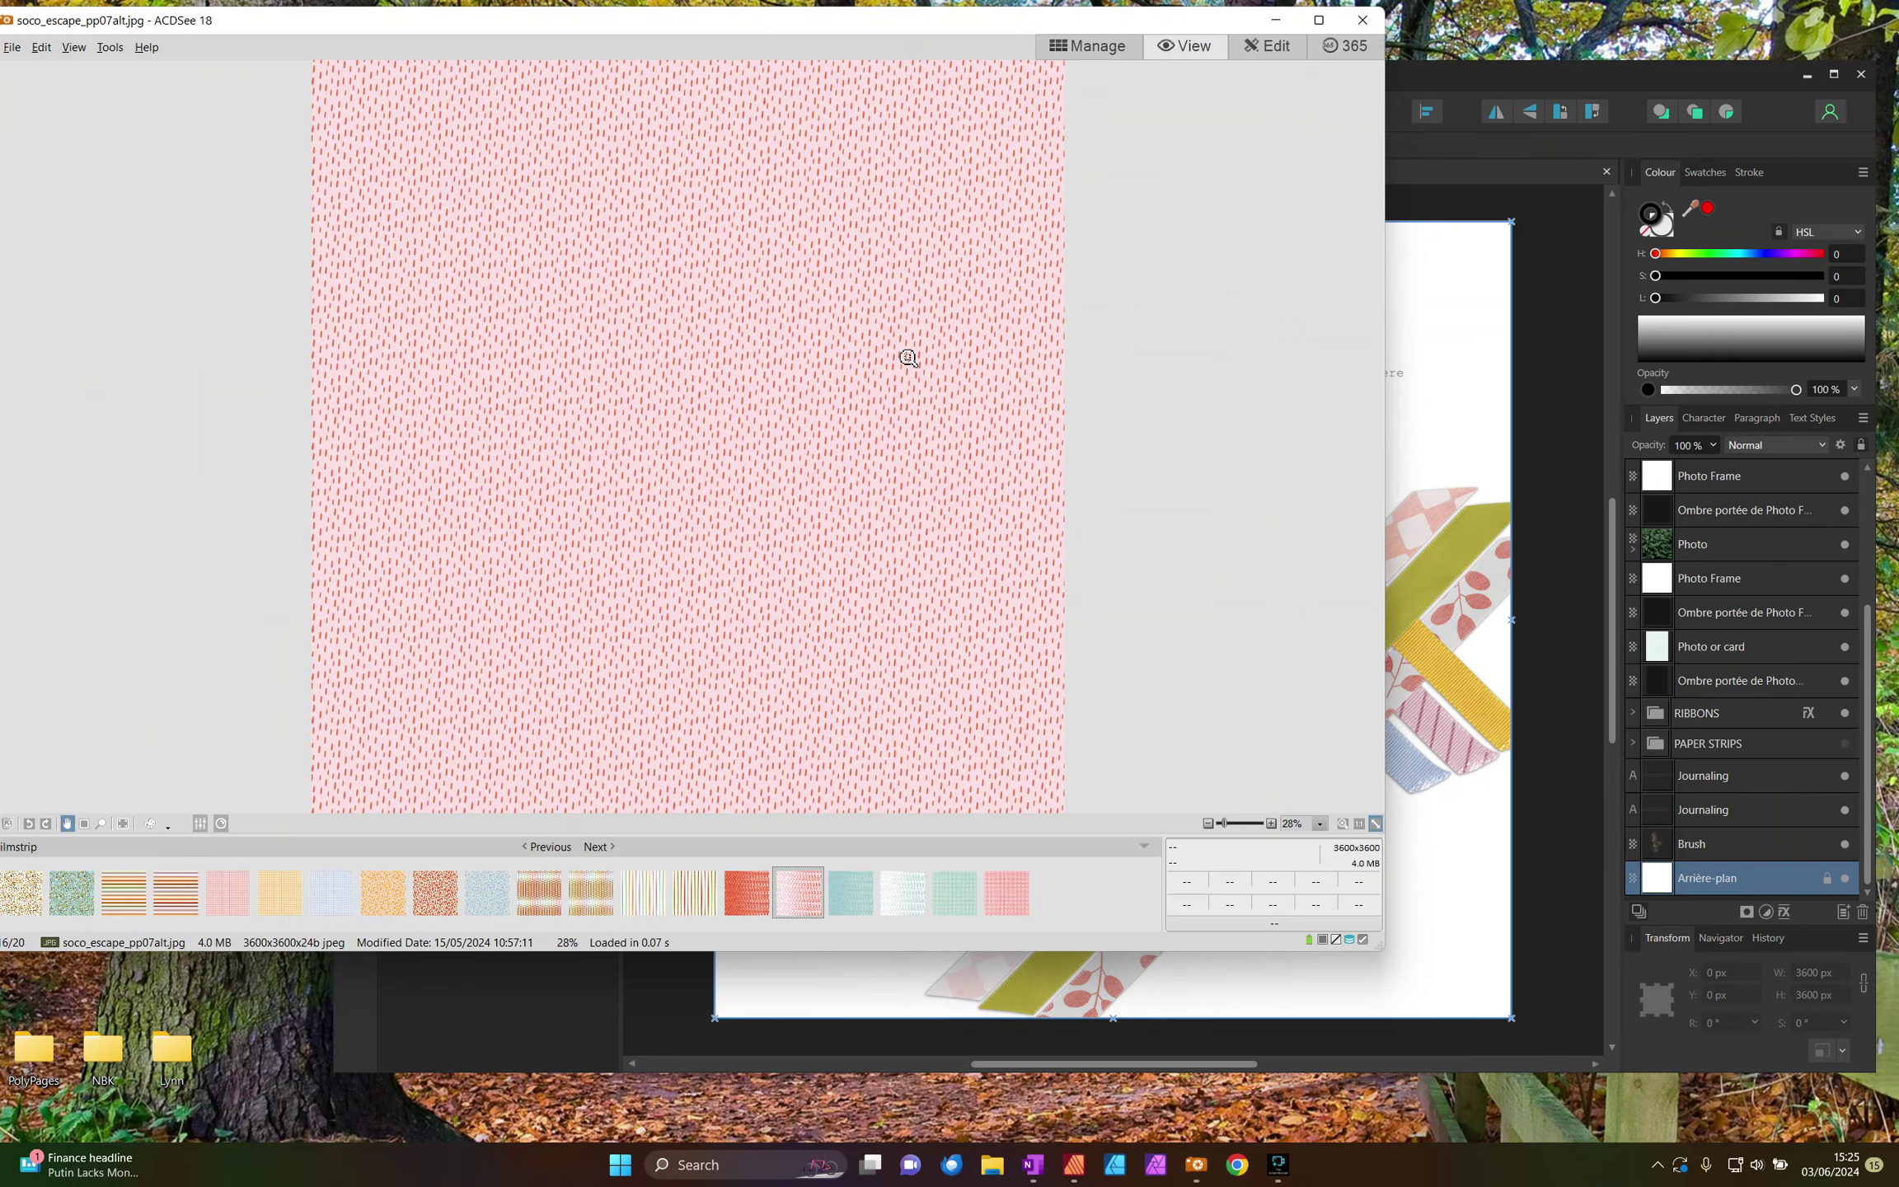
{"action": "scroll", "coordinate": [908, 357], "scroll_direction": "down", "scroll_amount": 3}
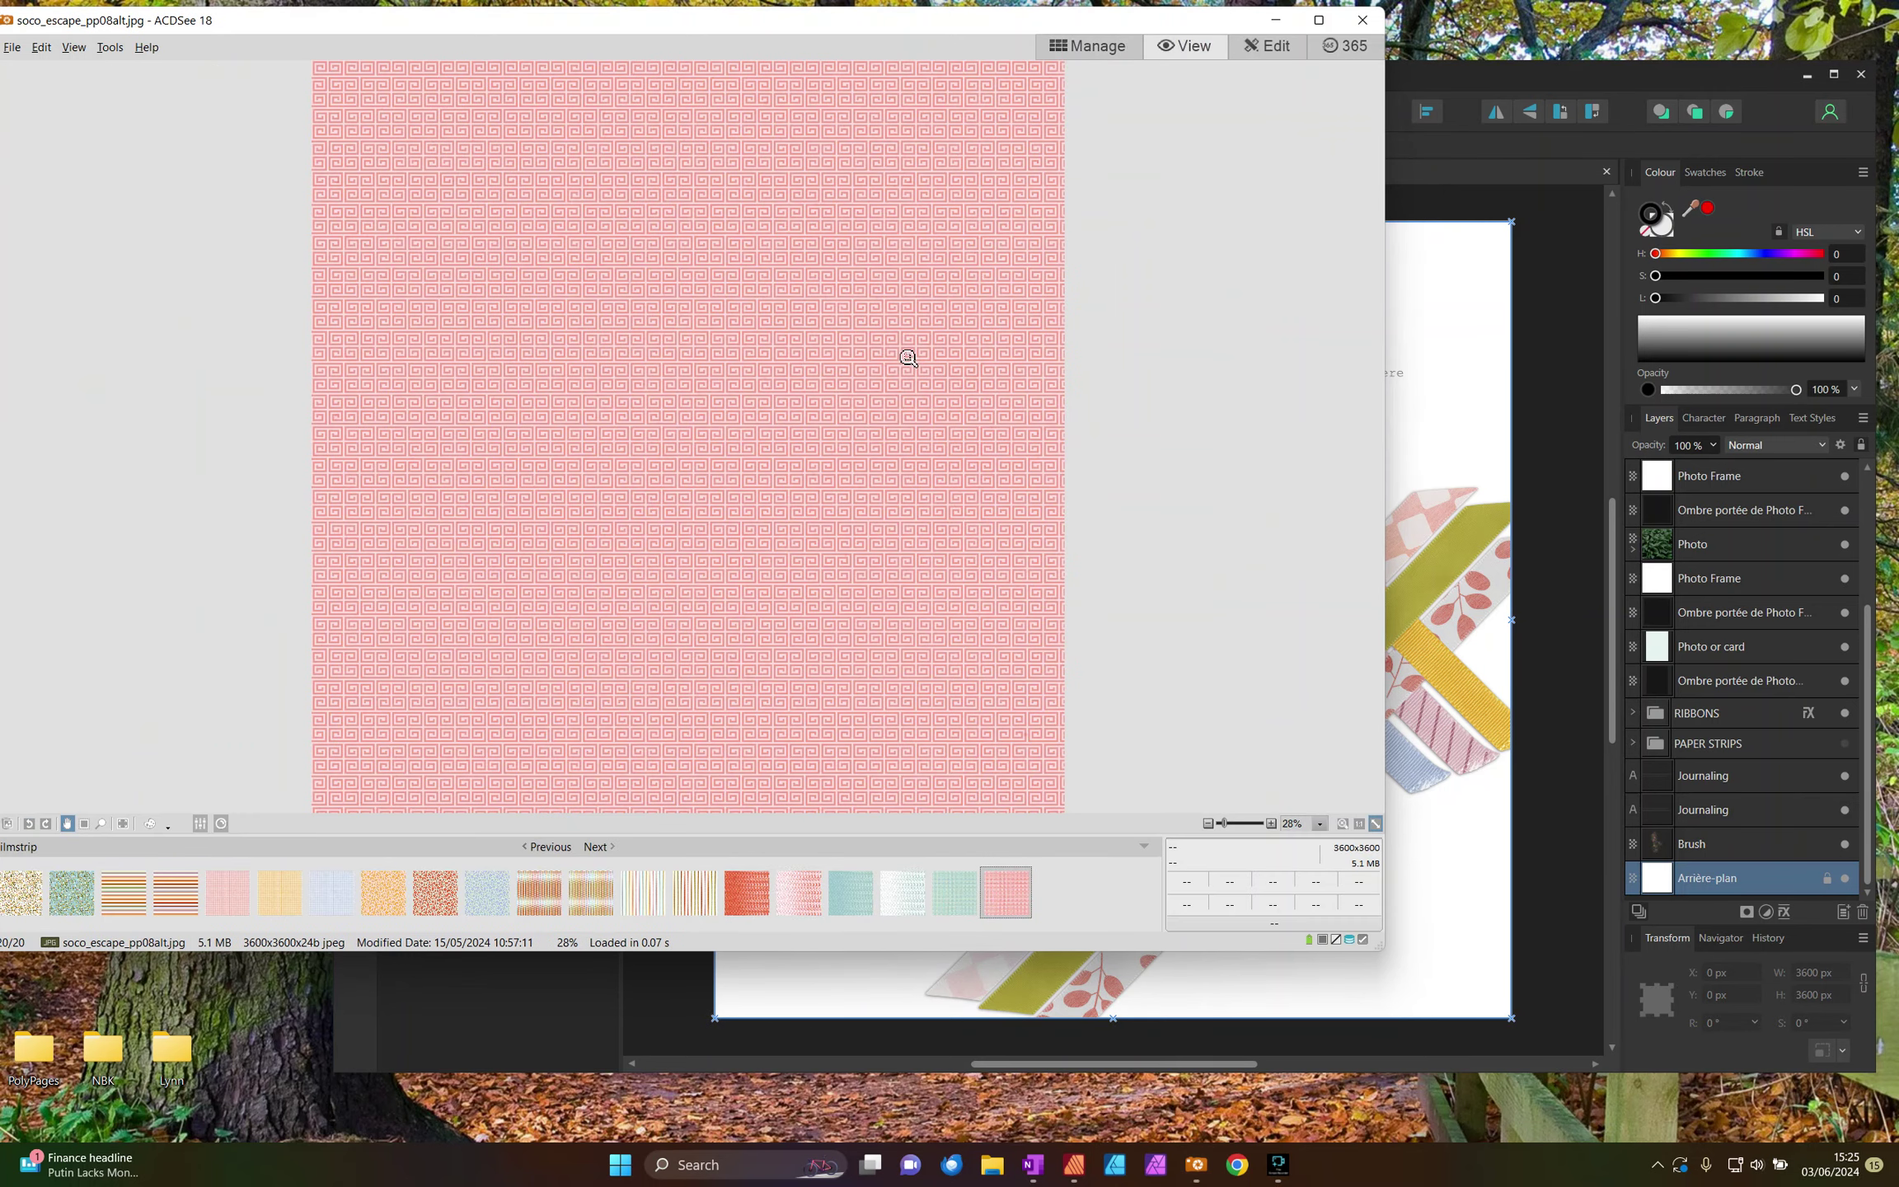
{"action": "left_click", "coordinate": [1101, 48]}
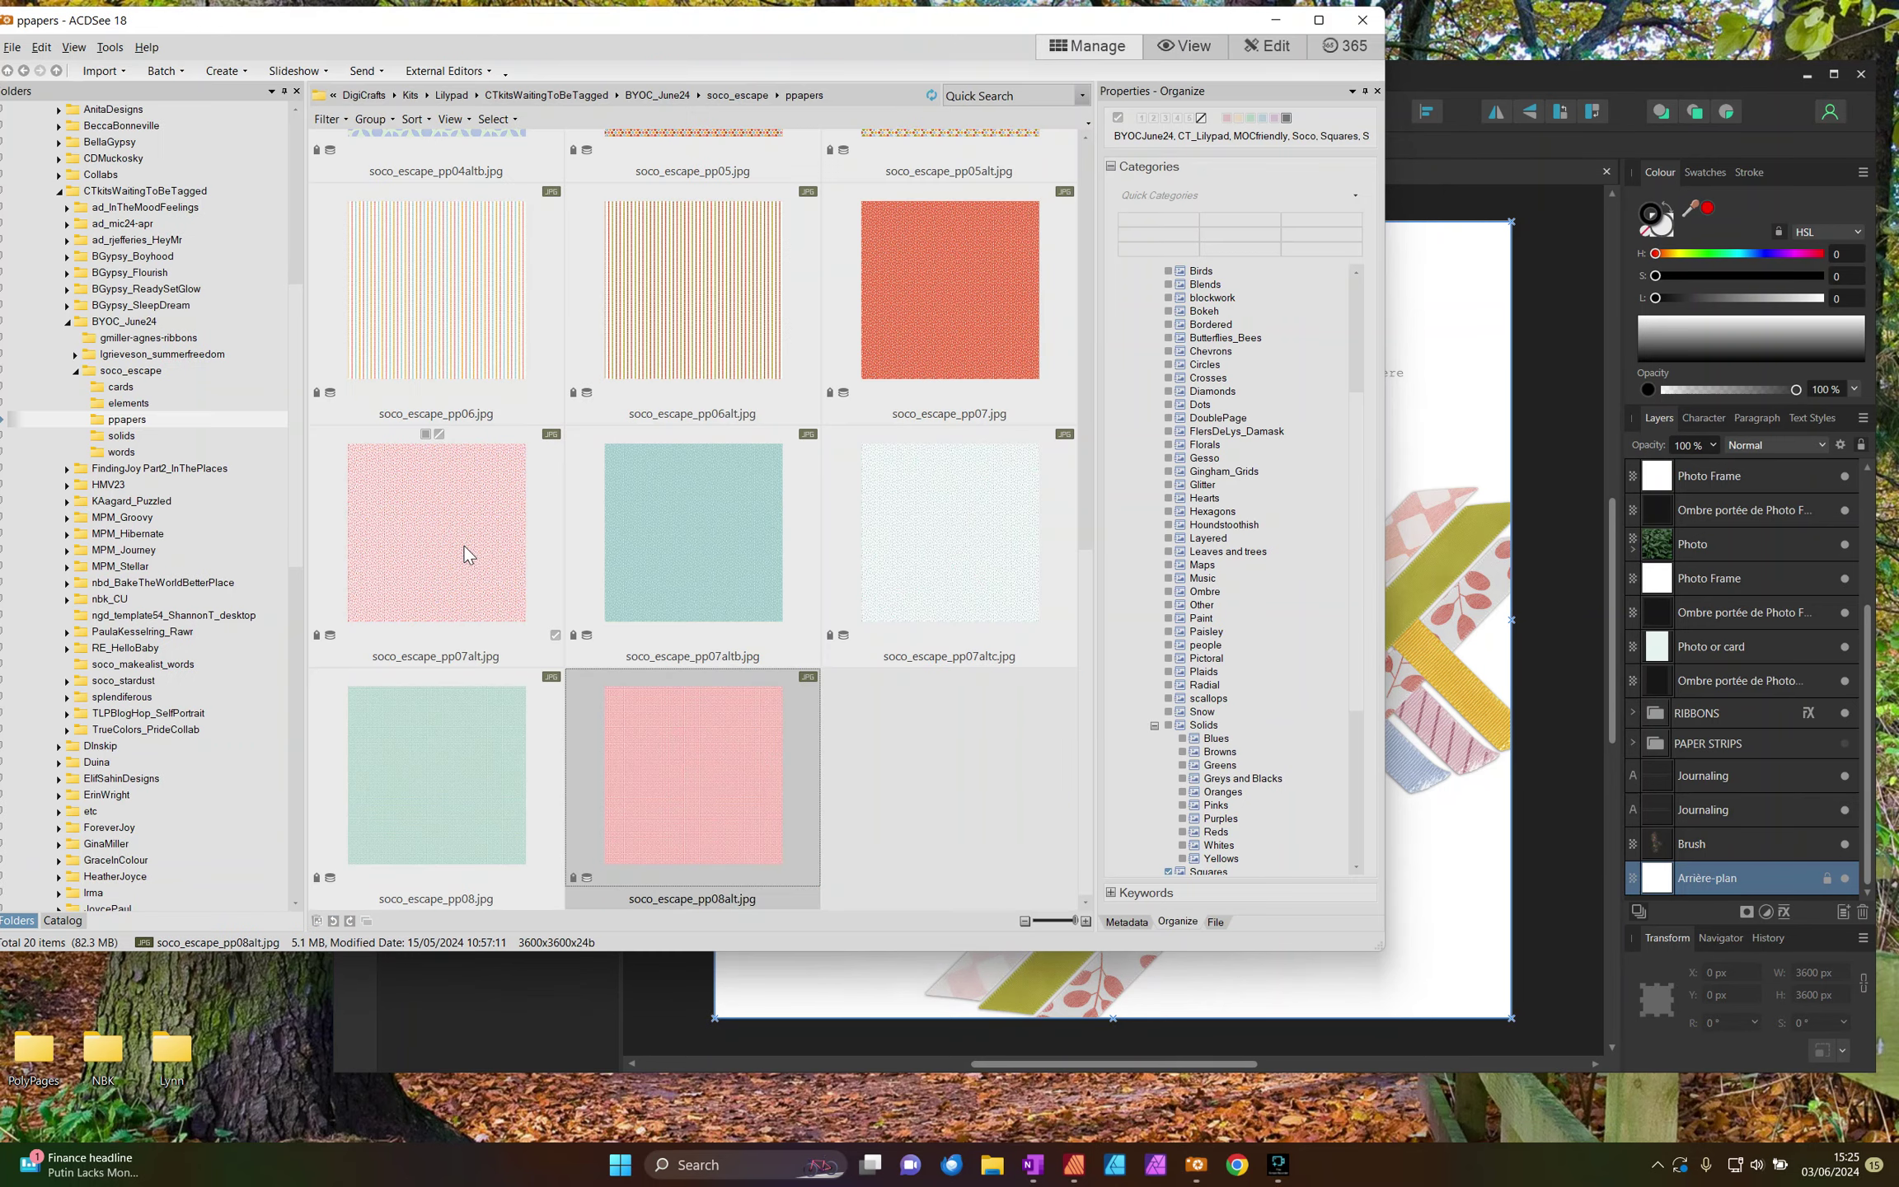
Step: Drop the pink soco_escape_pp07alt paper onto the page as background and lock it
{"action": "left_click", "coordinate": [424, 537]}
{"action": "left_click_drag", "start_coordinate": [424, 538], "coordinate": [1124, 649]}
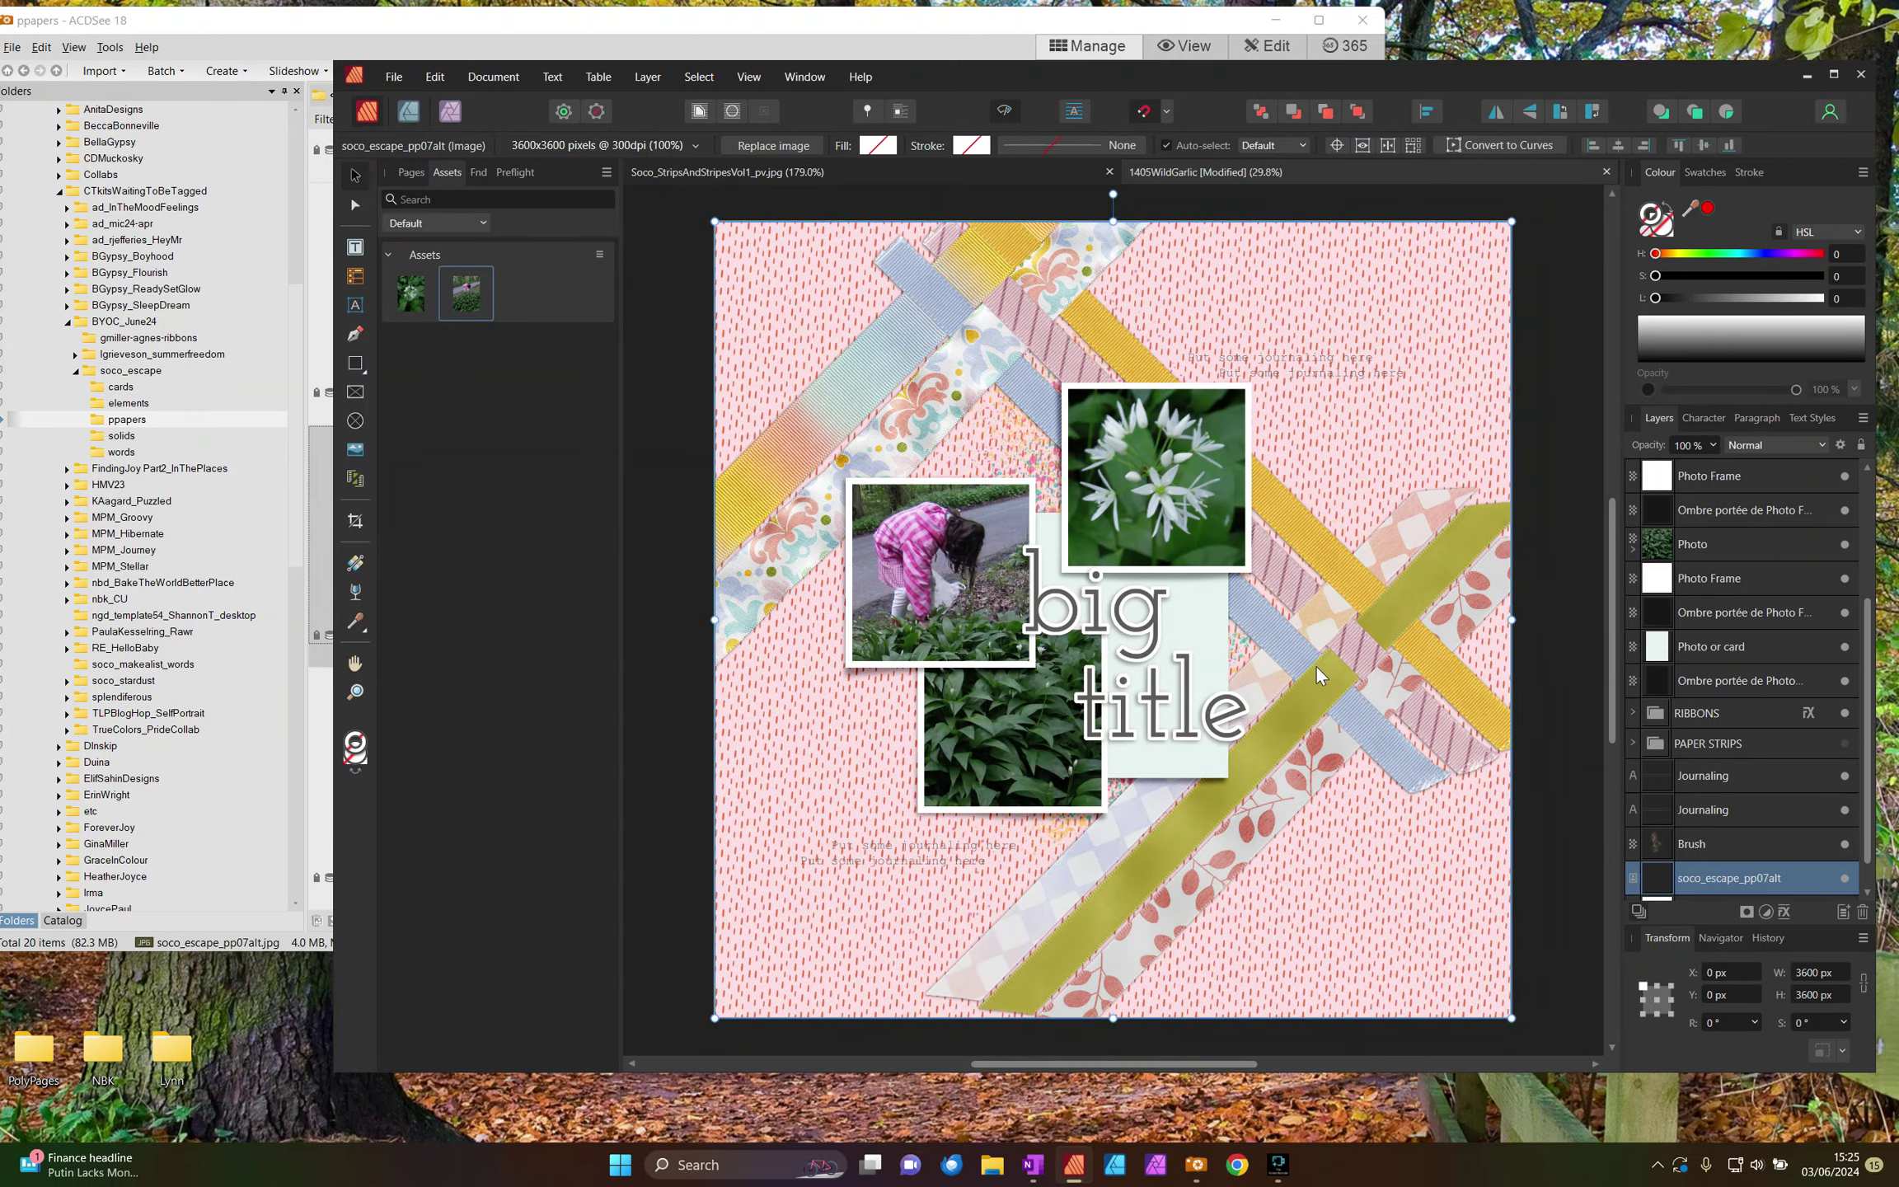
{"action": "scroll", "coordinate": [1771, 877], "scroll_direction": "down", "scroll_amount": 1}
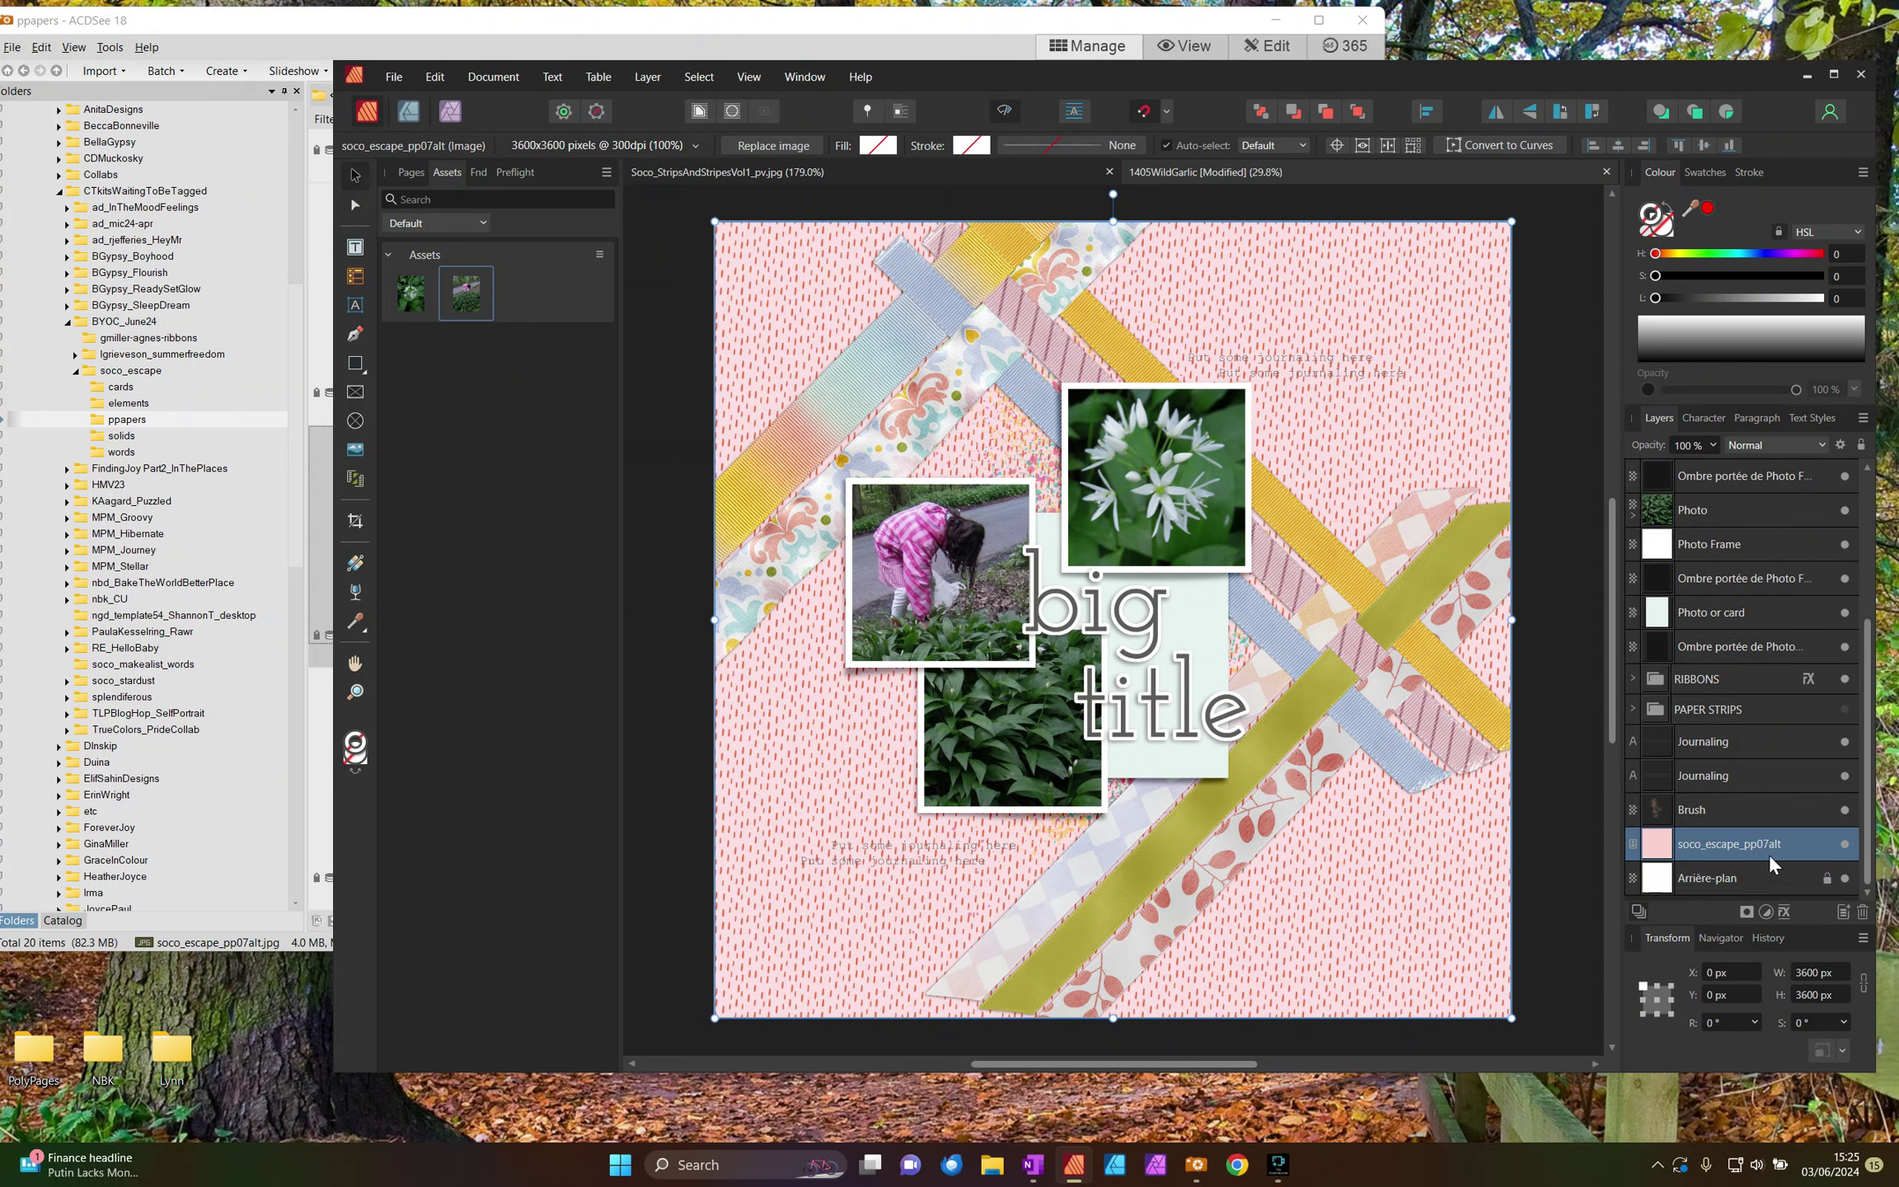
{"action": "left_click", "coordinate": [1827, 844]}
{"action": "key", "text": "ctrl+d"}
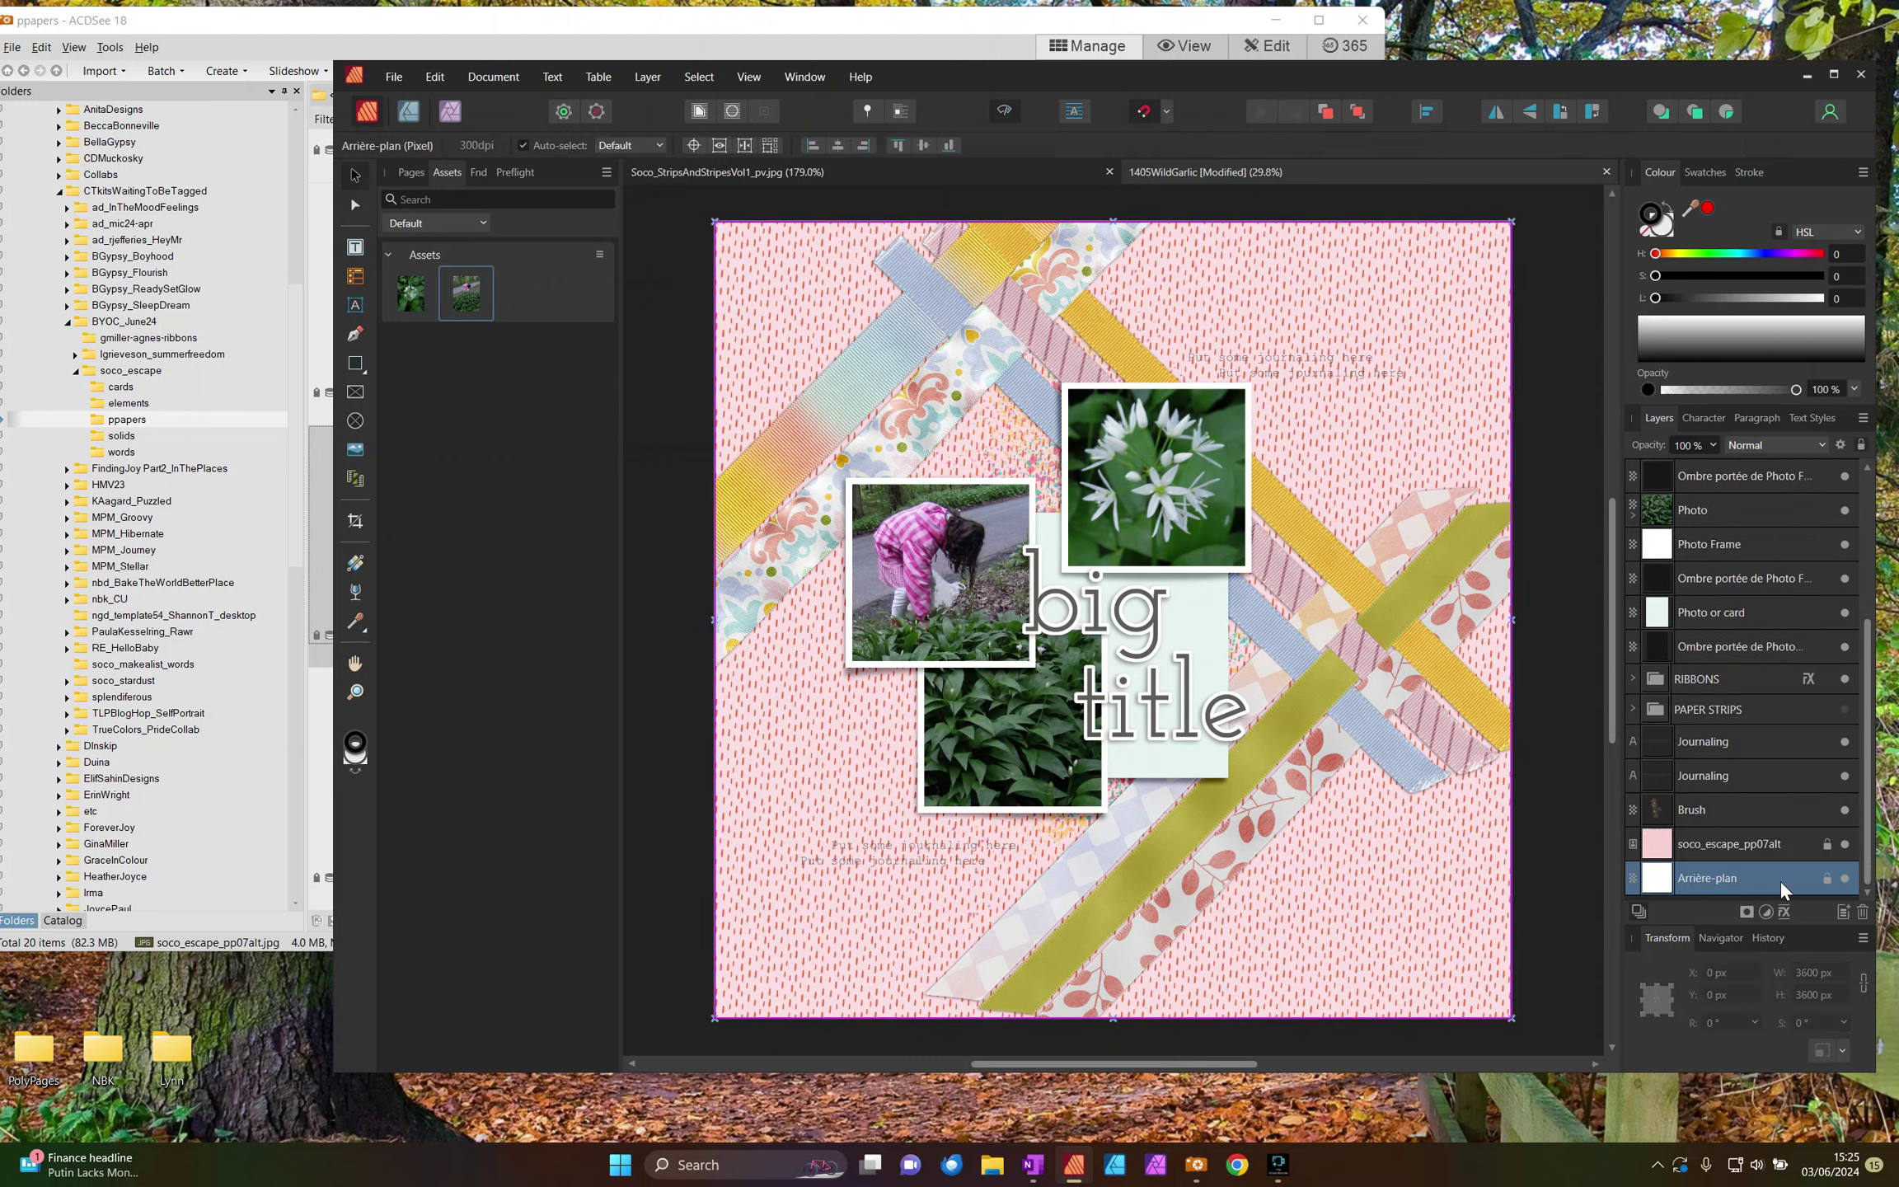
{"action": "scroll", "coordinate": [1780, 865], "scroll_direction": "up", "scroll_amount": 1}
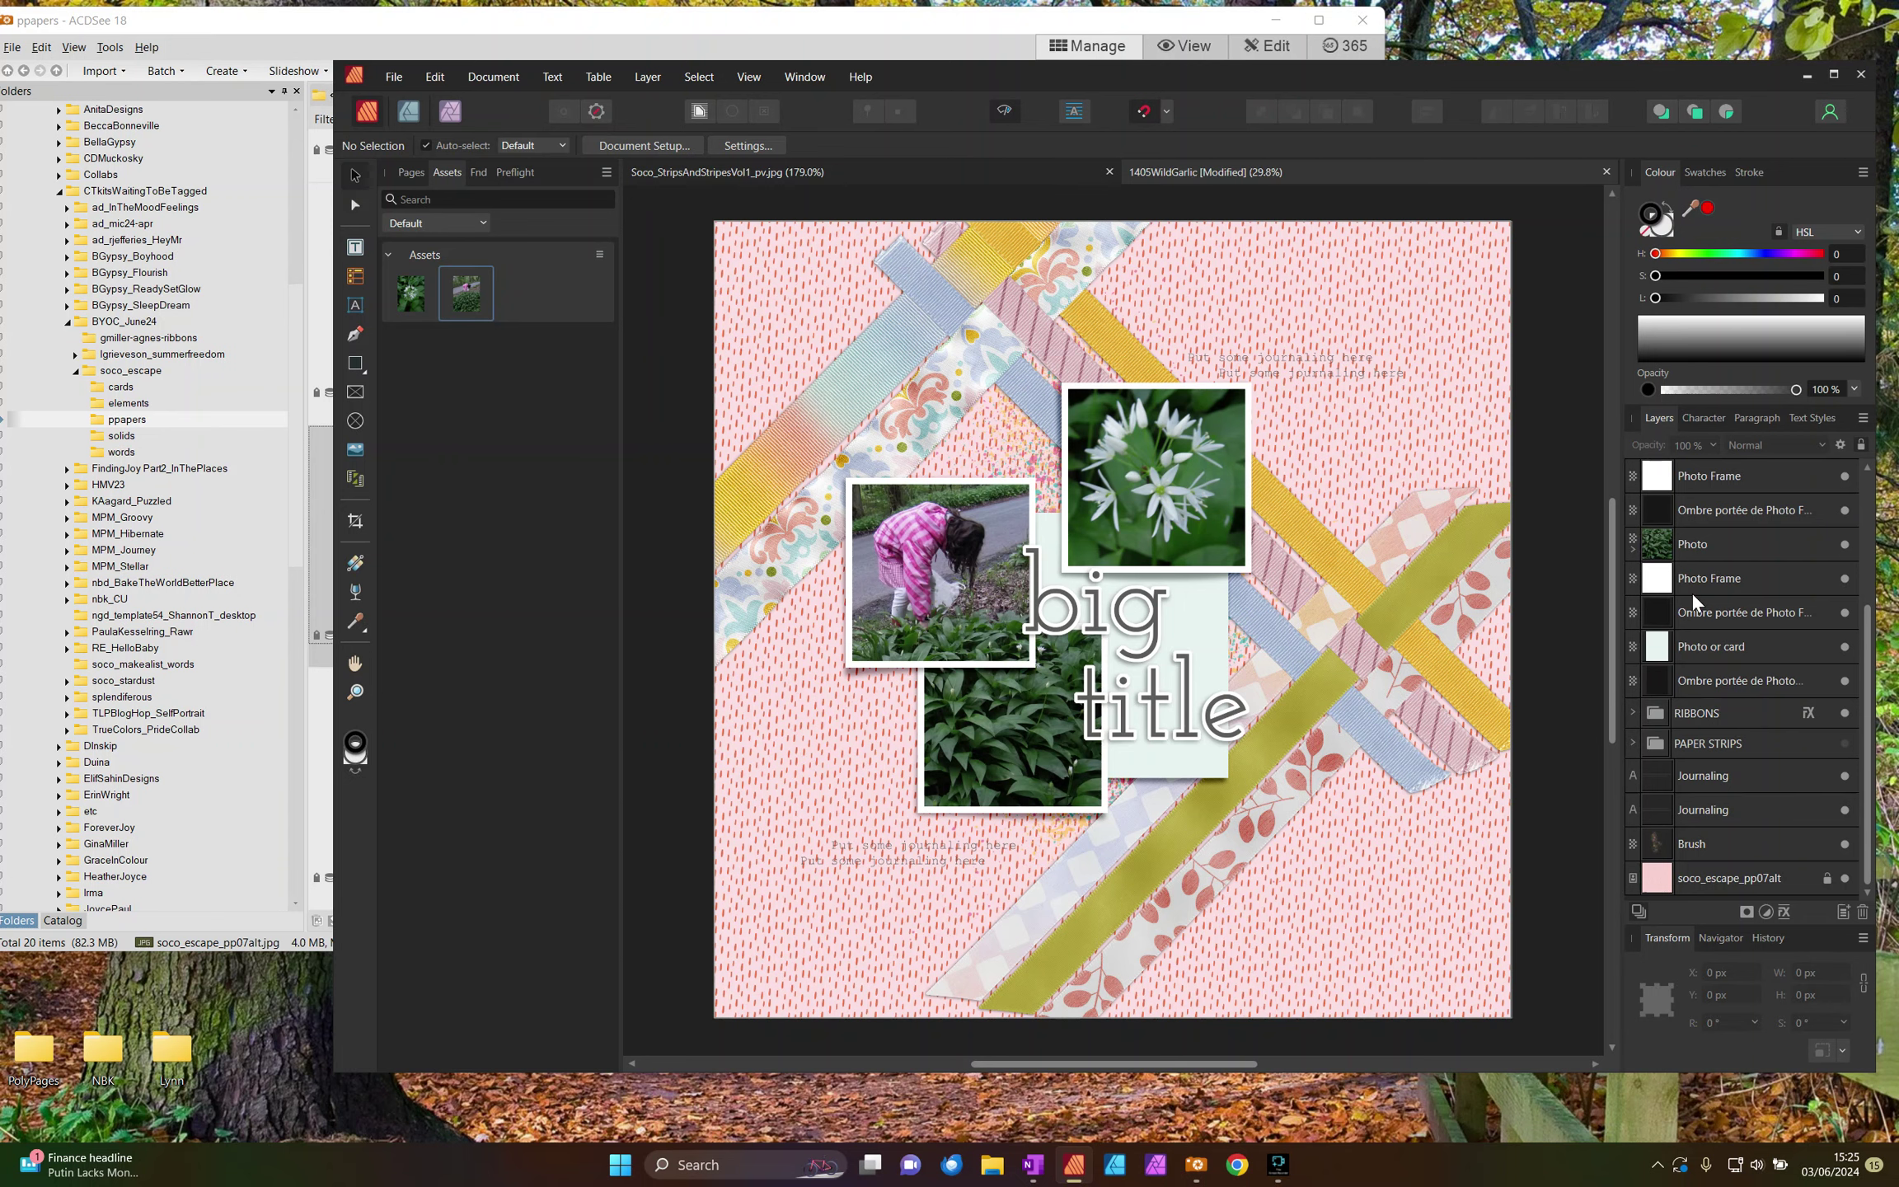
Step: Place the floral soco_escape_pp01 paper and clip it inside the Photo or card layer
{"action": "left_click", "coordinate": [1704, 644]}
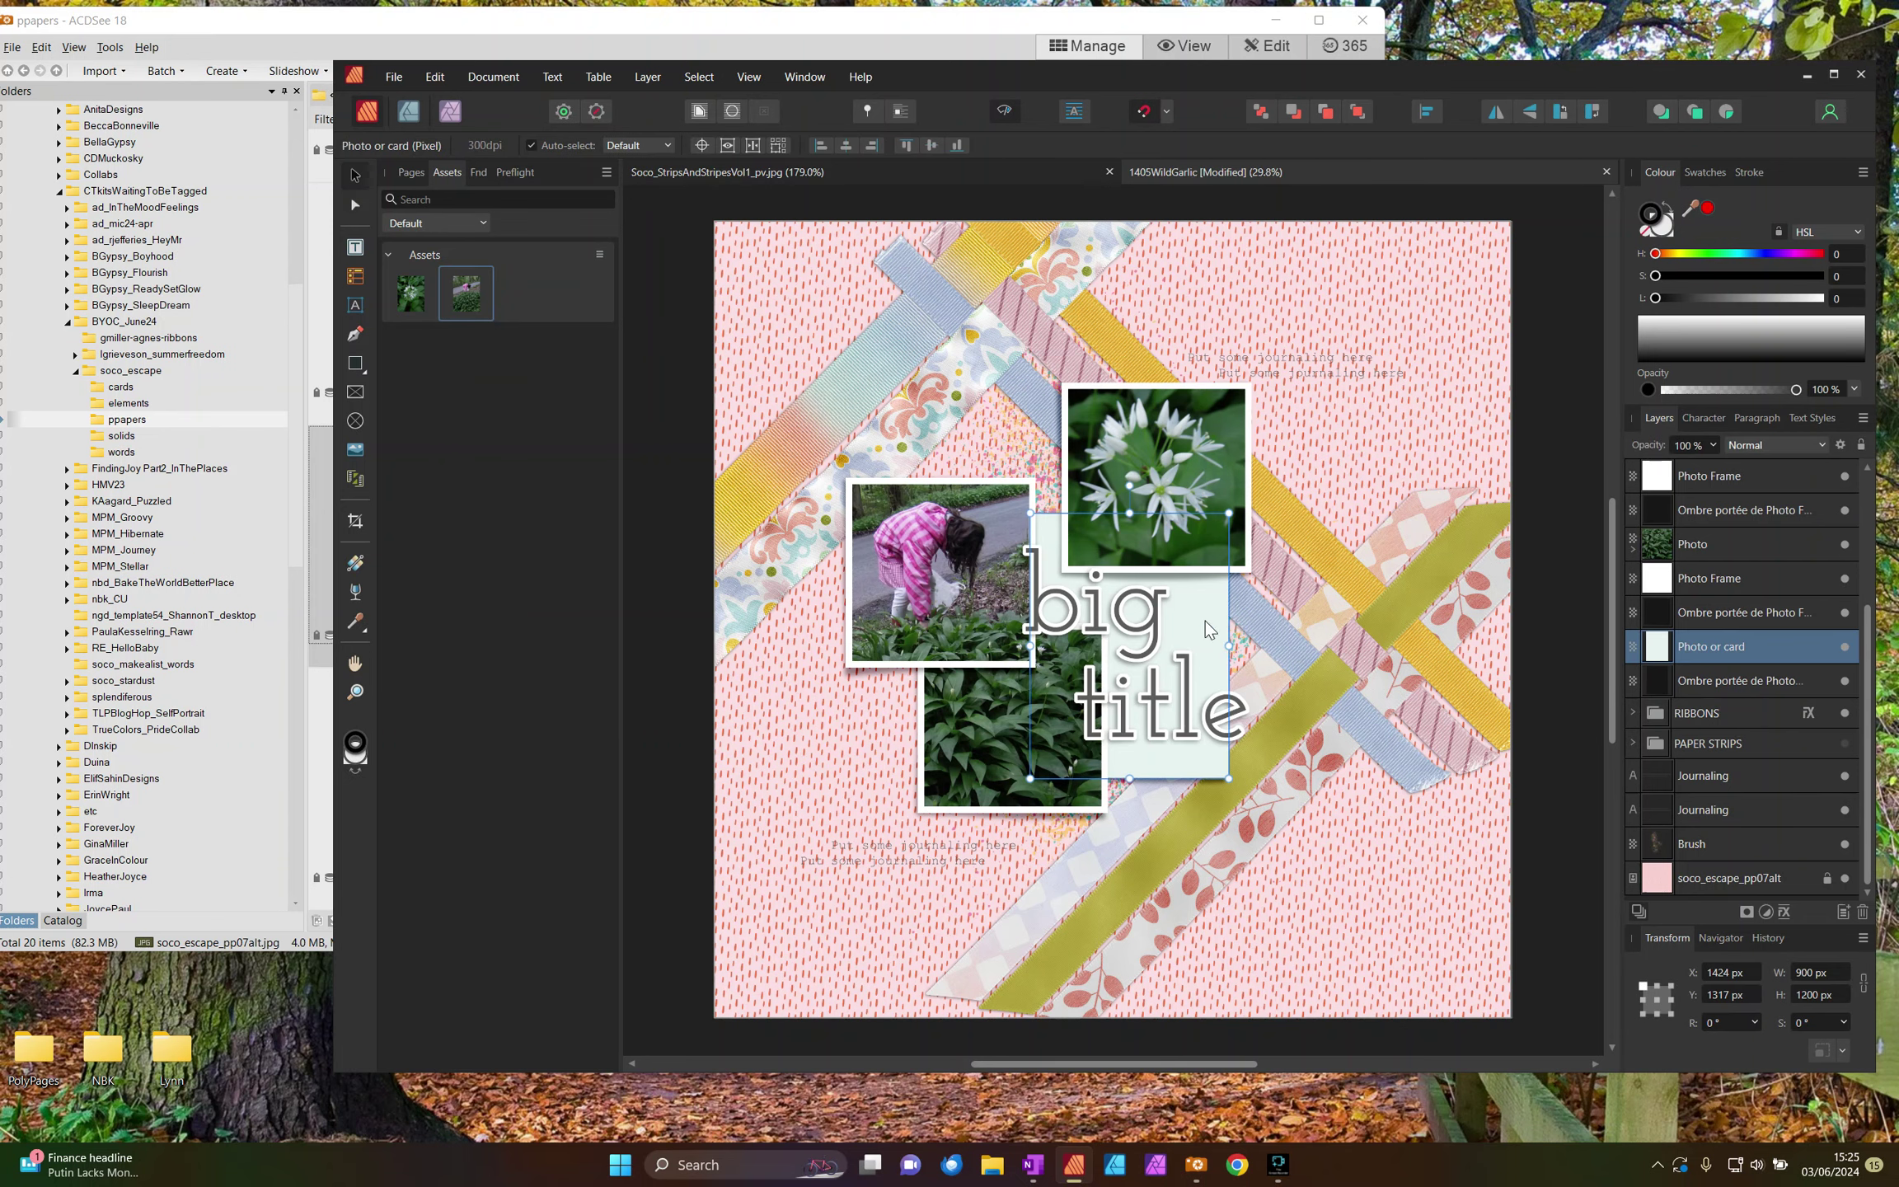
{"action": "left_click", "coordinate": [204, 35]}
{"action": "scroll", "coordinate": [709, 620], "scroll_direction": "up", "scroll_amount": 5}
{"action": "scroll", "coordinate": [708, 620], "scroll_direction": "up", "scroll_amount": 2}
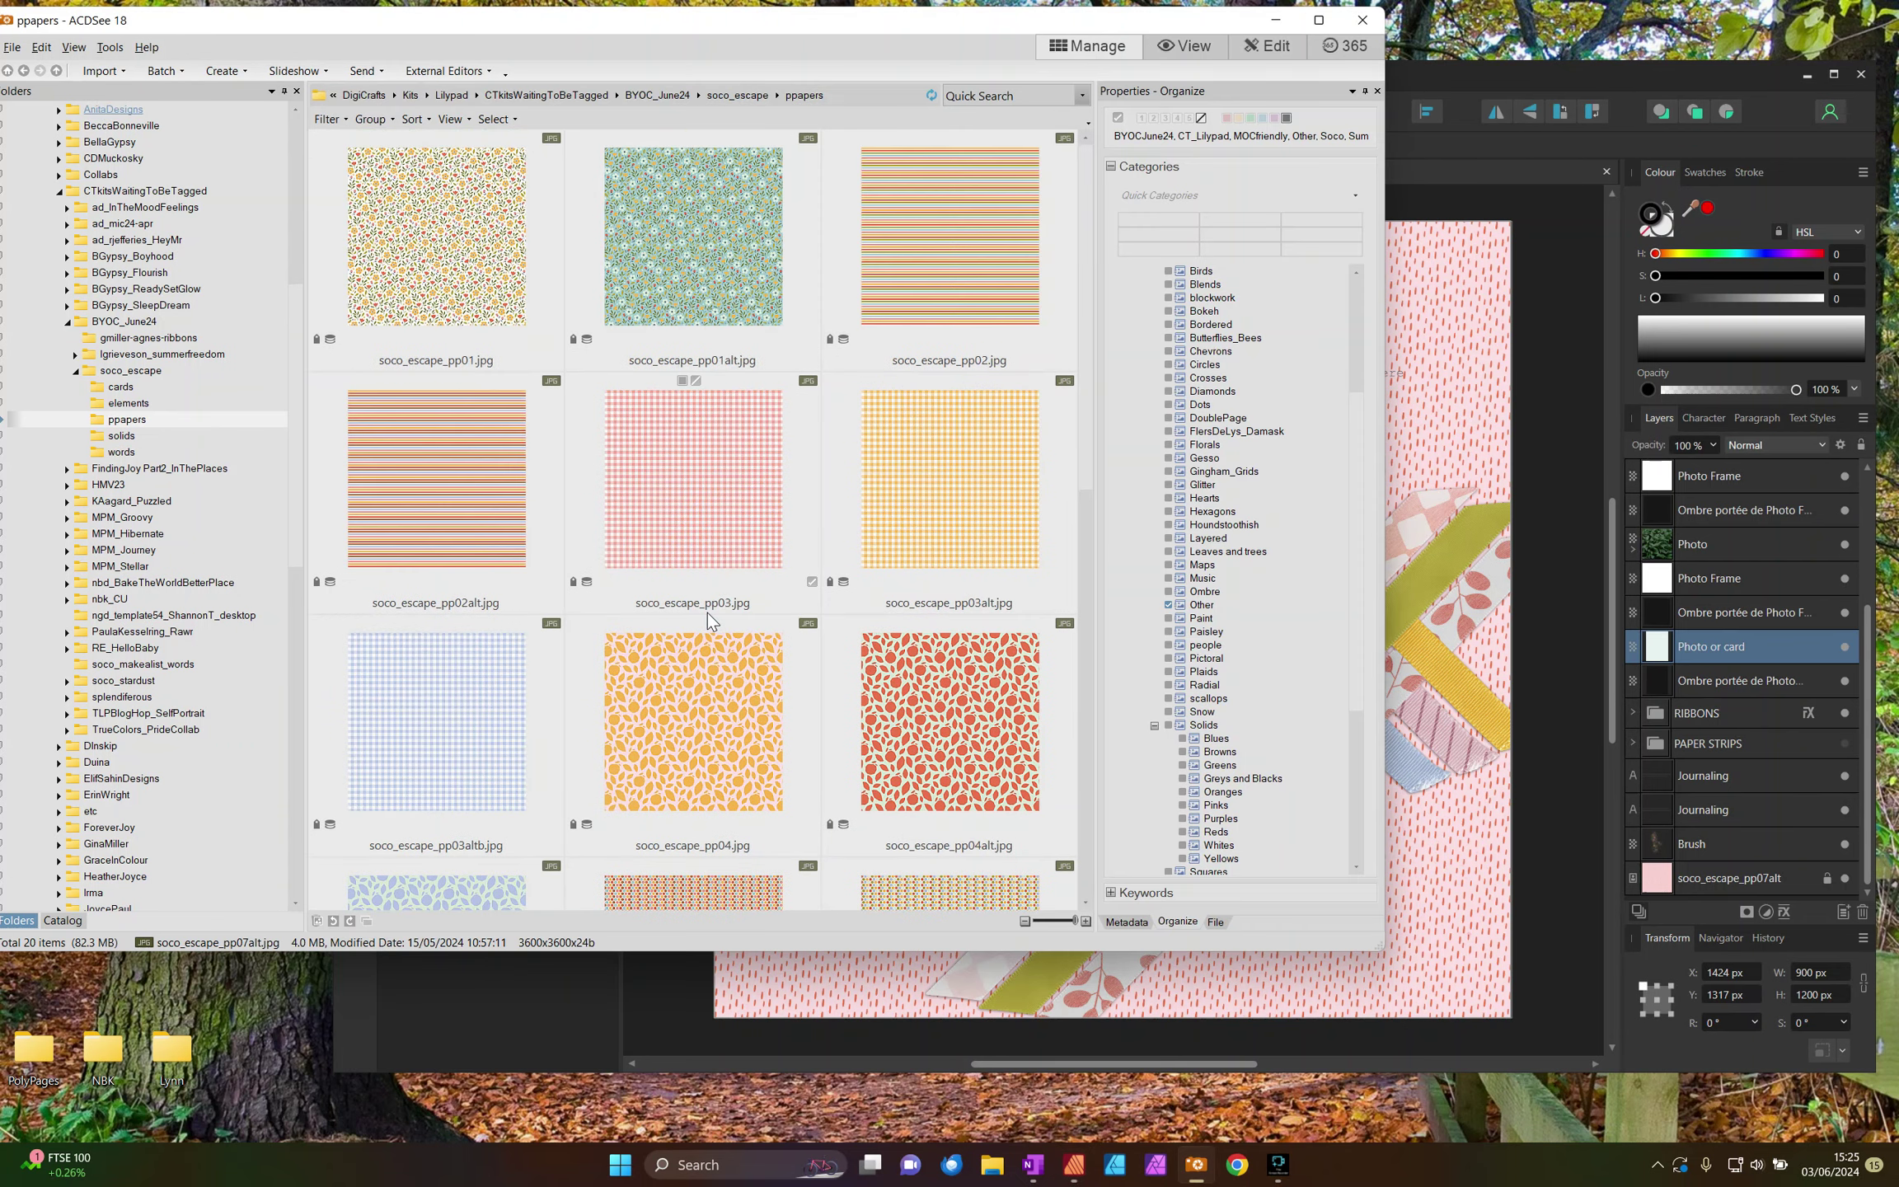
{"action": "double_click", "coordinate": [441, 214]}
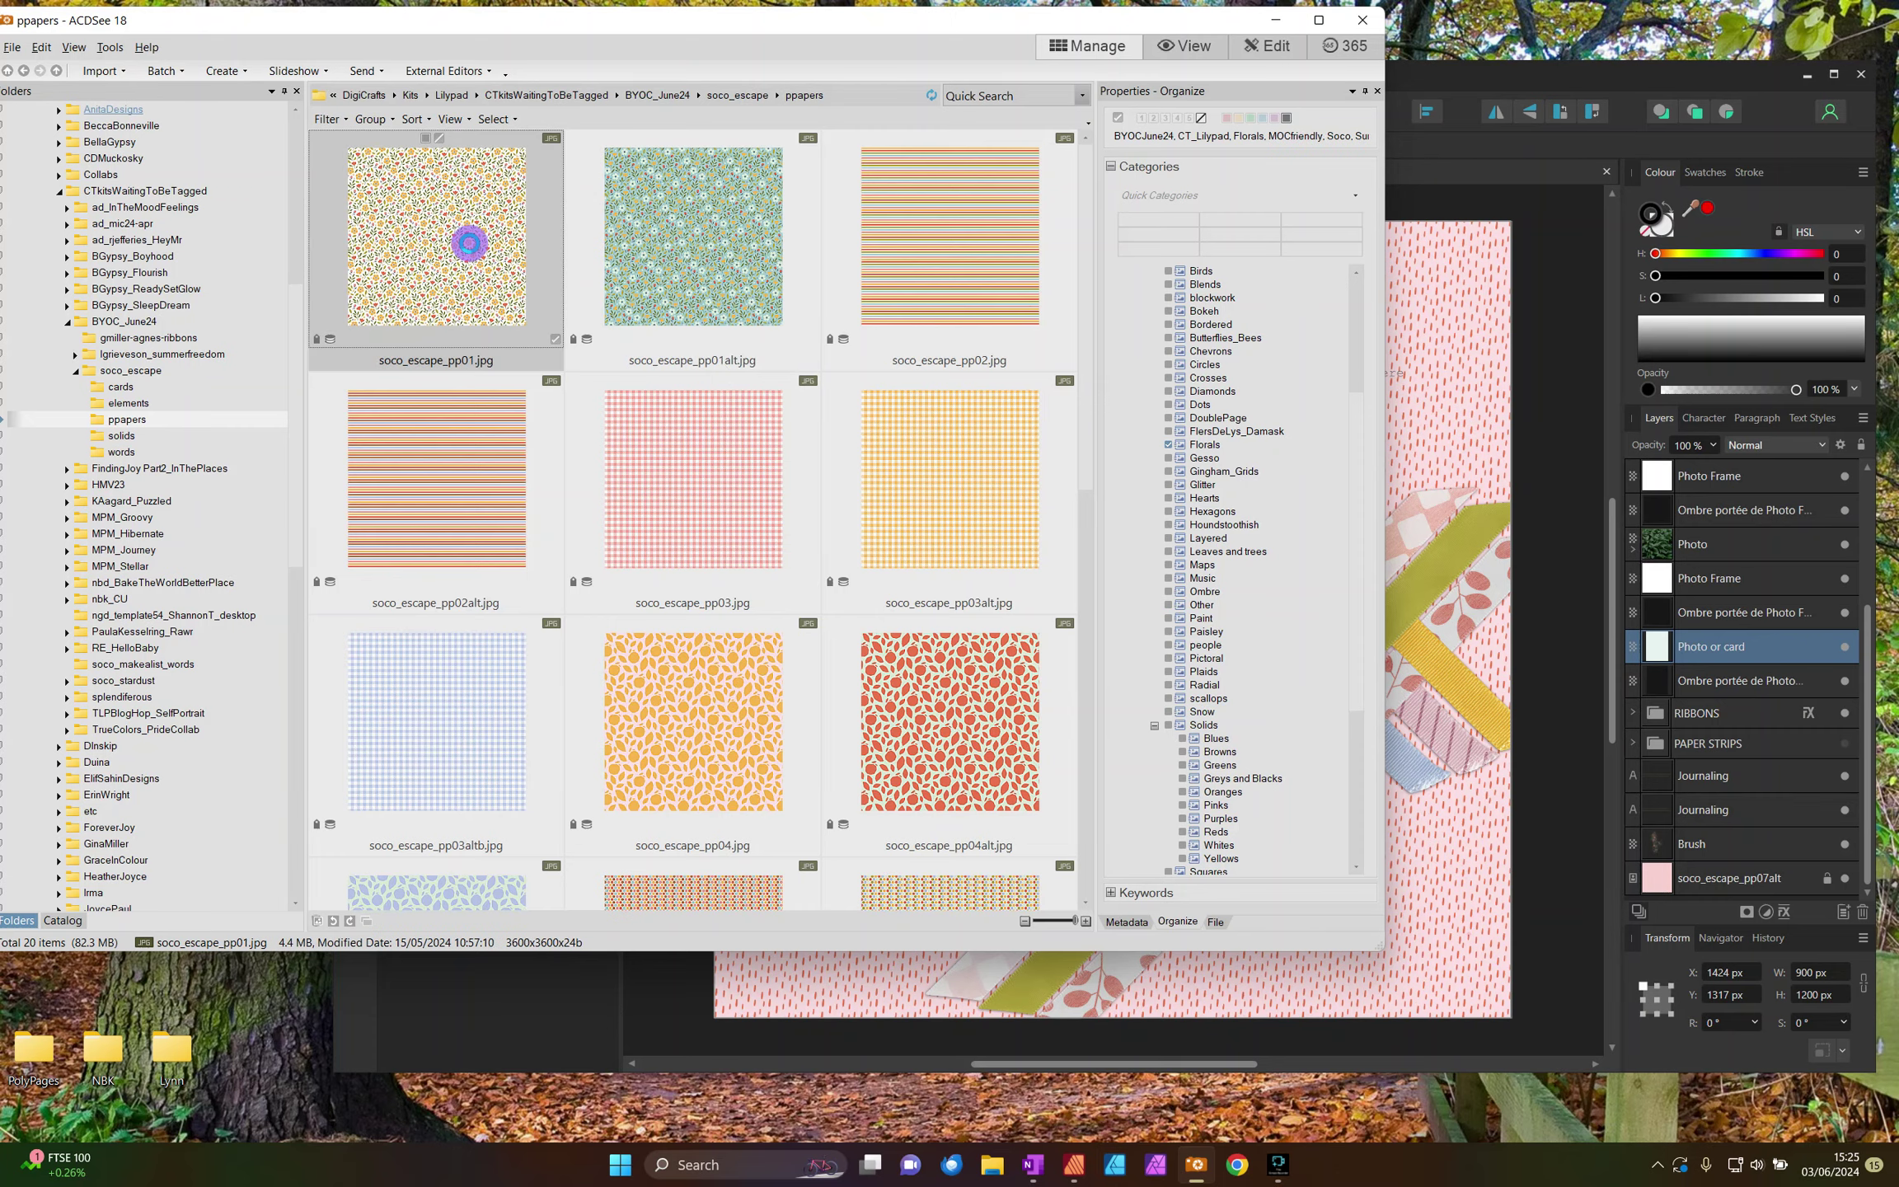
{"action": "scroll", "coordinate": [576, 276], "scroll_direction": "down", "scroll_amount": 1}
{"action": "scroll", "coordinate": [581, 275], "scroll_direction": "down", "scroll_amount": 1}
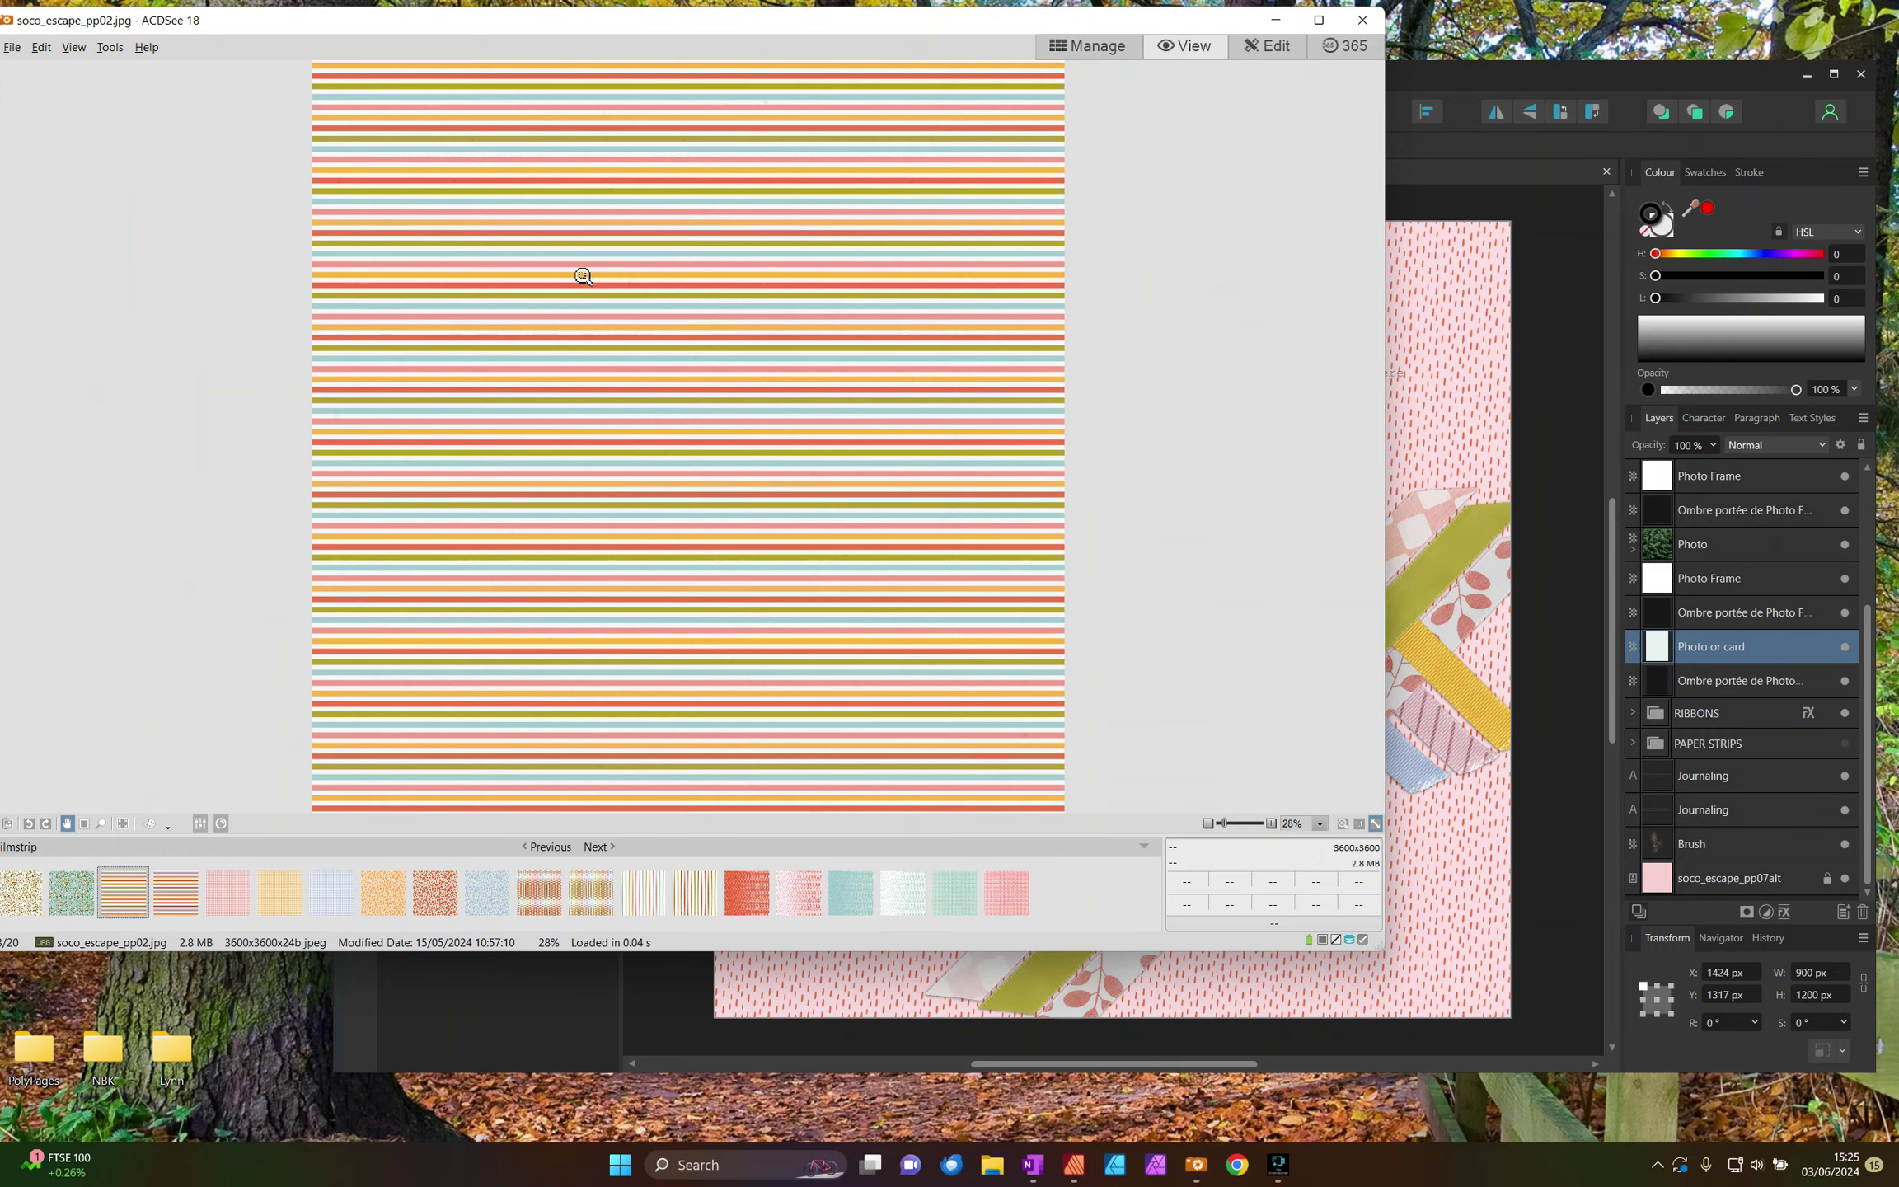
{"action": "scroll", "coordinate": [583, 276], "scroll_direction": "up", "scroll_amount": 1}
{"action": "scroll", "coordinate": [582, 276], "scroll_direction": "up", "scroll_amount": 1}
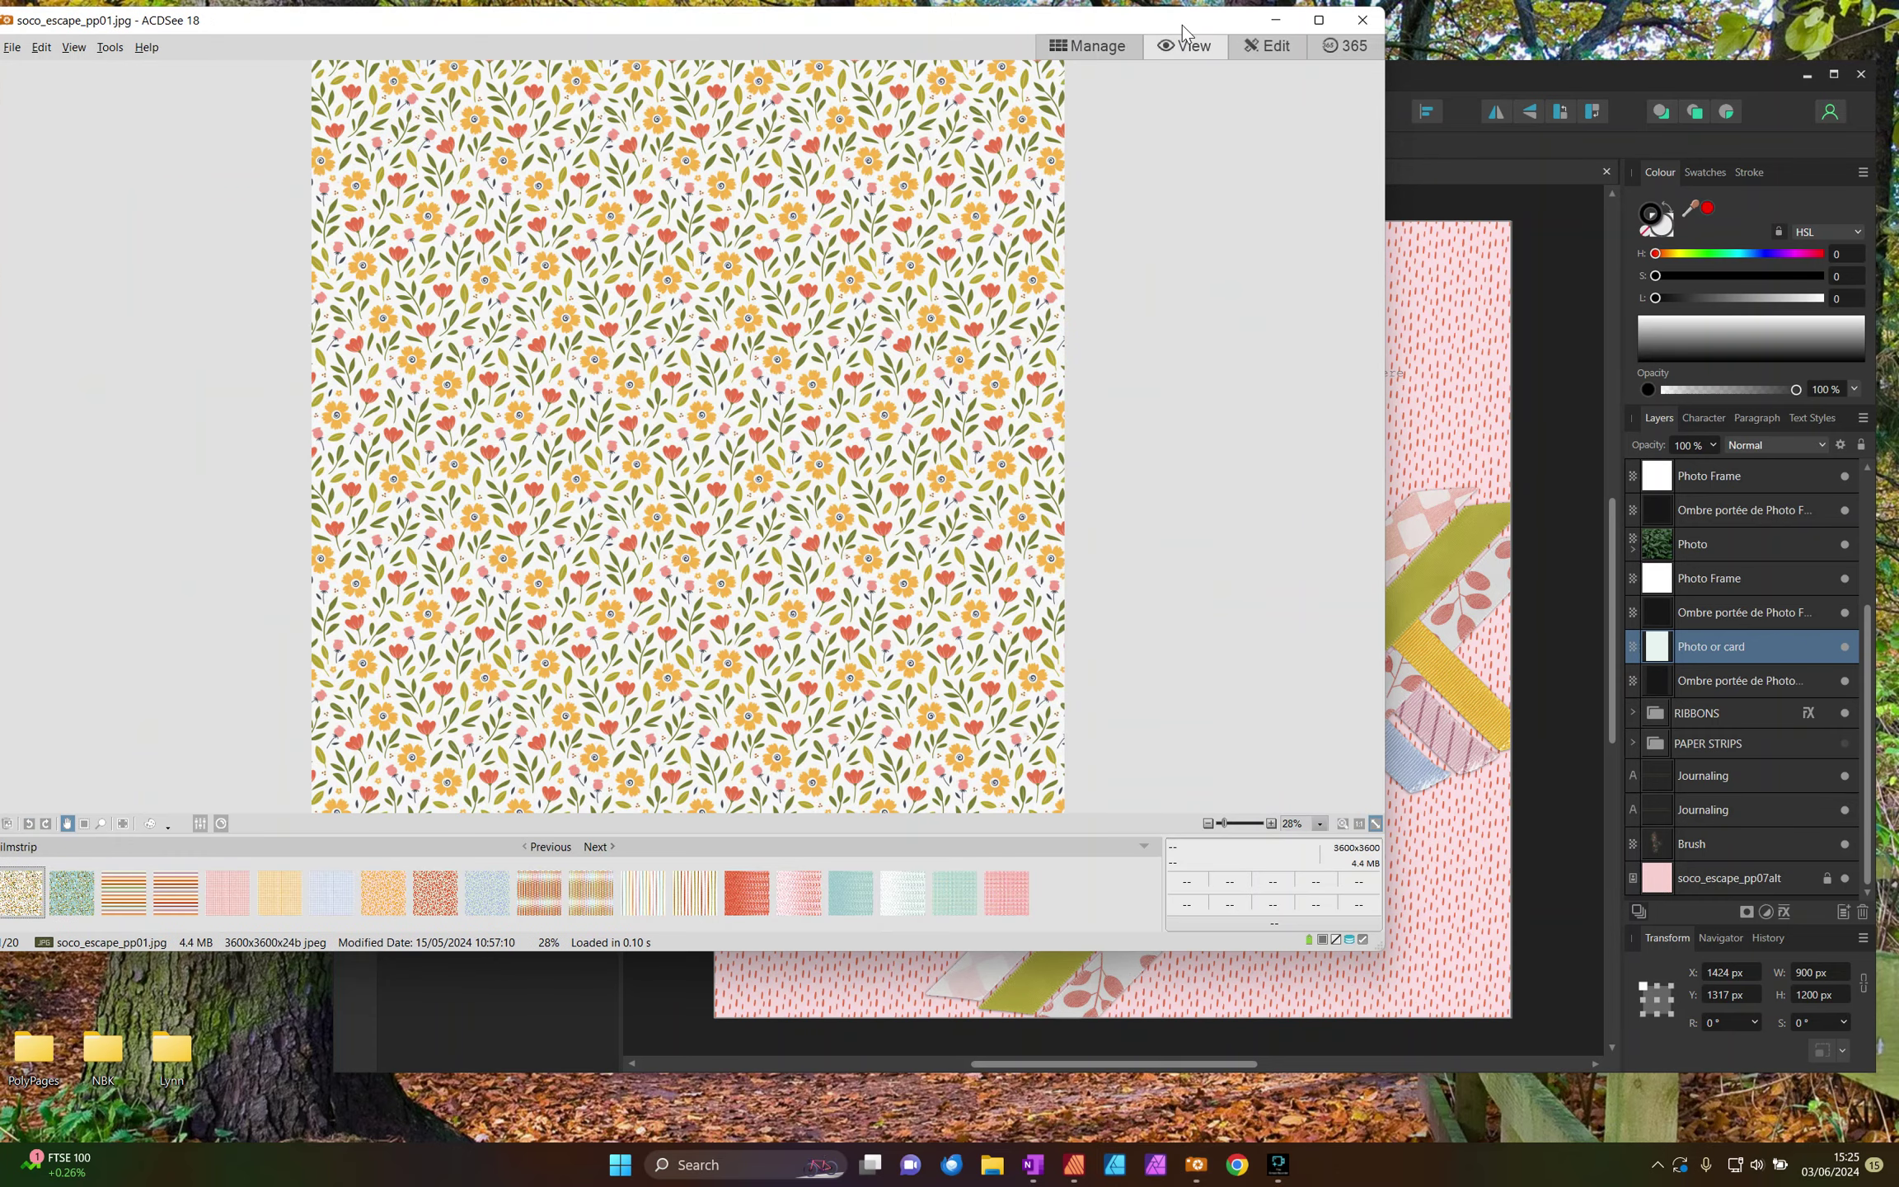
{"action": "left_click", "coordinate": [1088, 45]}
{"action": "left_click_drag", "start_coordinate": [404, 210], "coordinate": [1137, 692]}
{"action": "left_click_drag", "start_coordinate": [1651, 644], "coordinate": [1717, 691]}
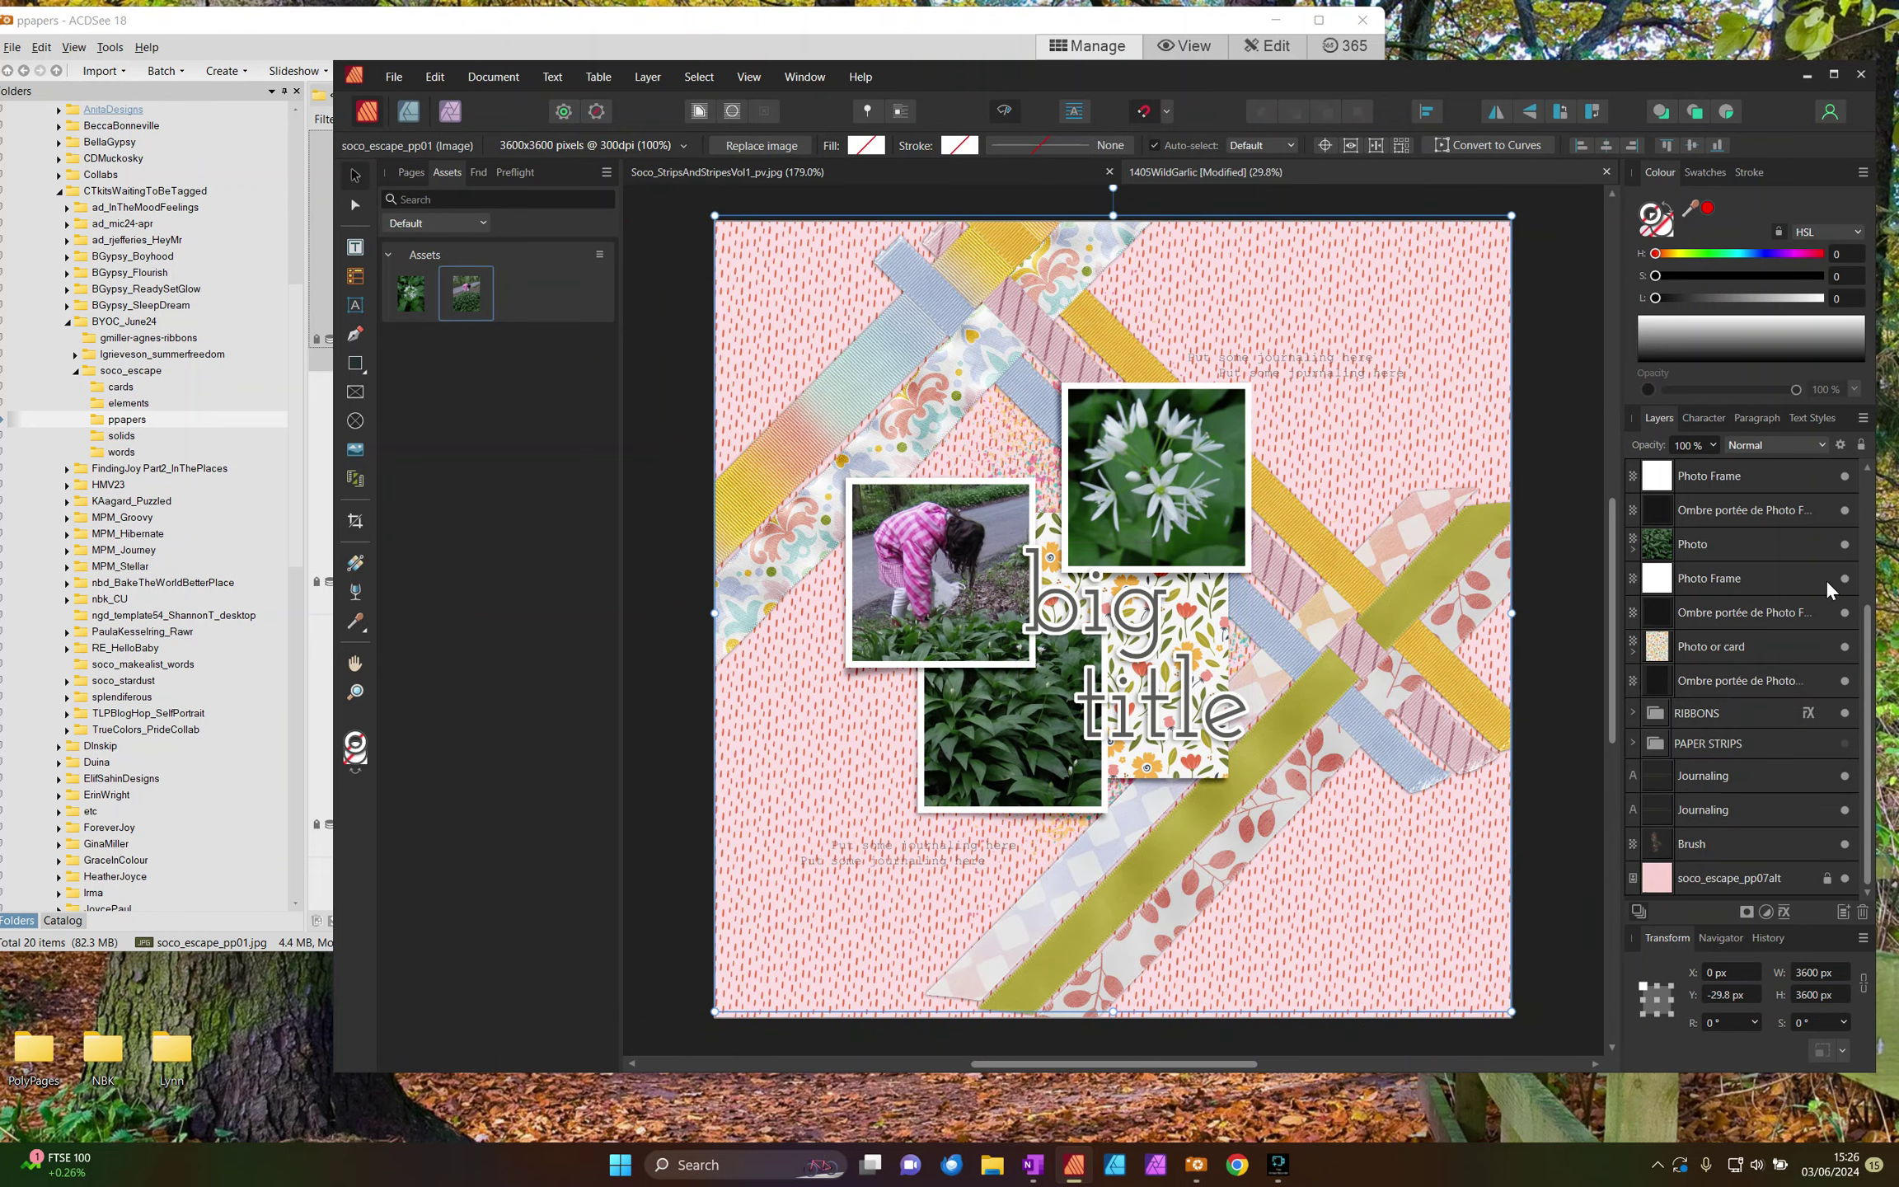
Step: Select the lower photo frame layer and bring the paper browser back up
{"action": "left_click", "coordinate": [1752, 580]}
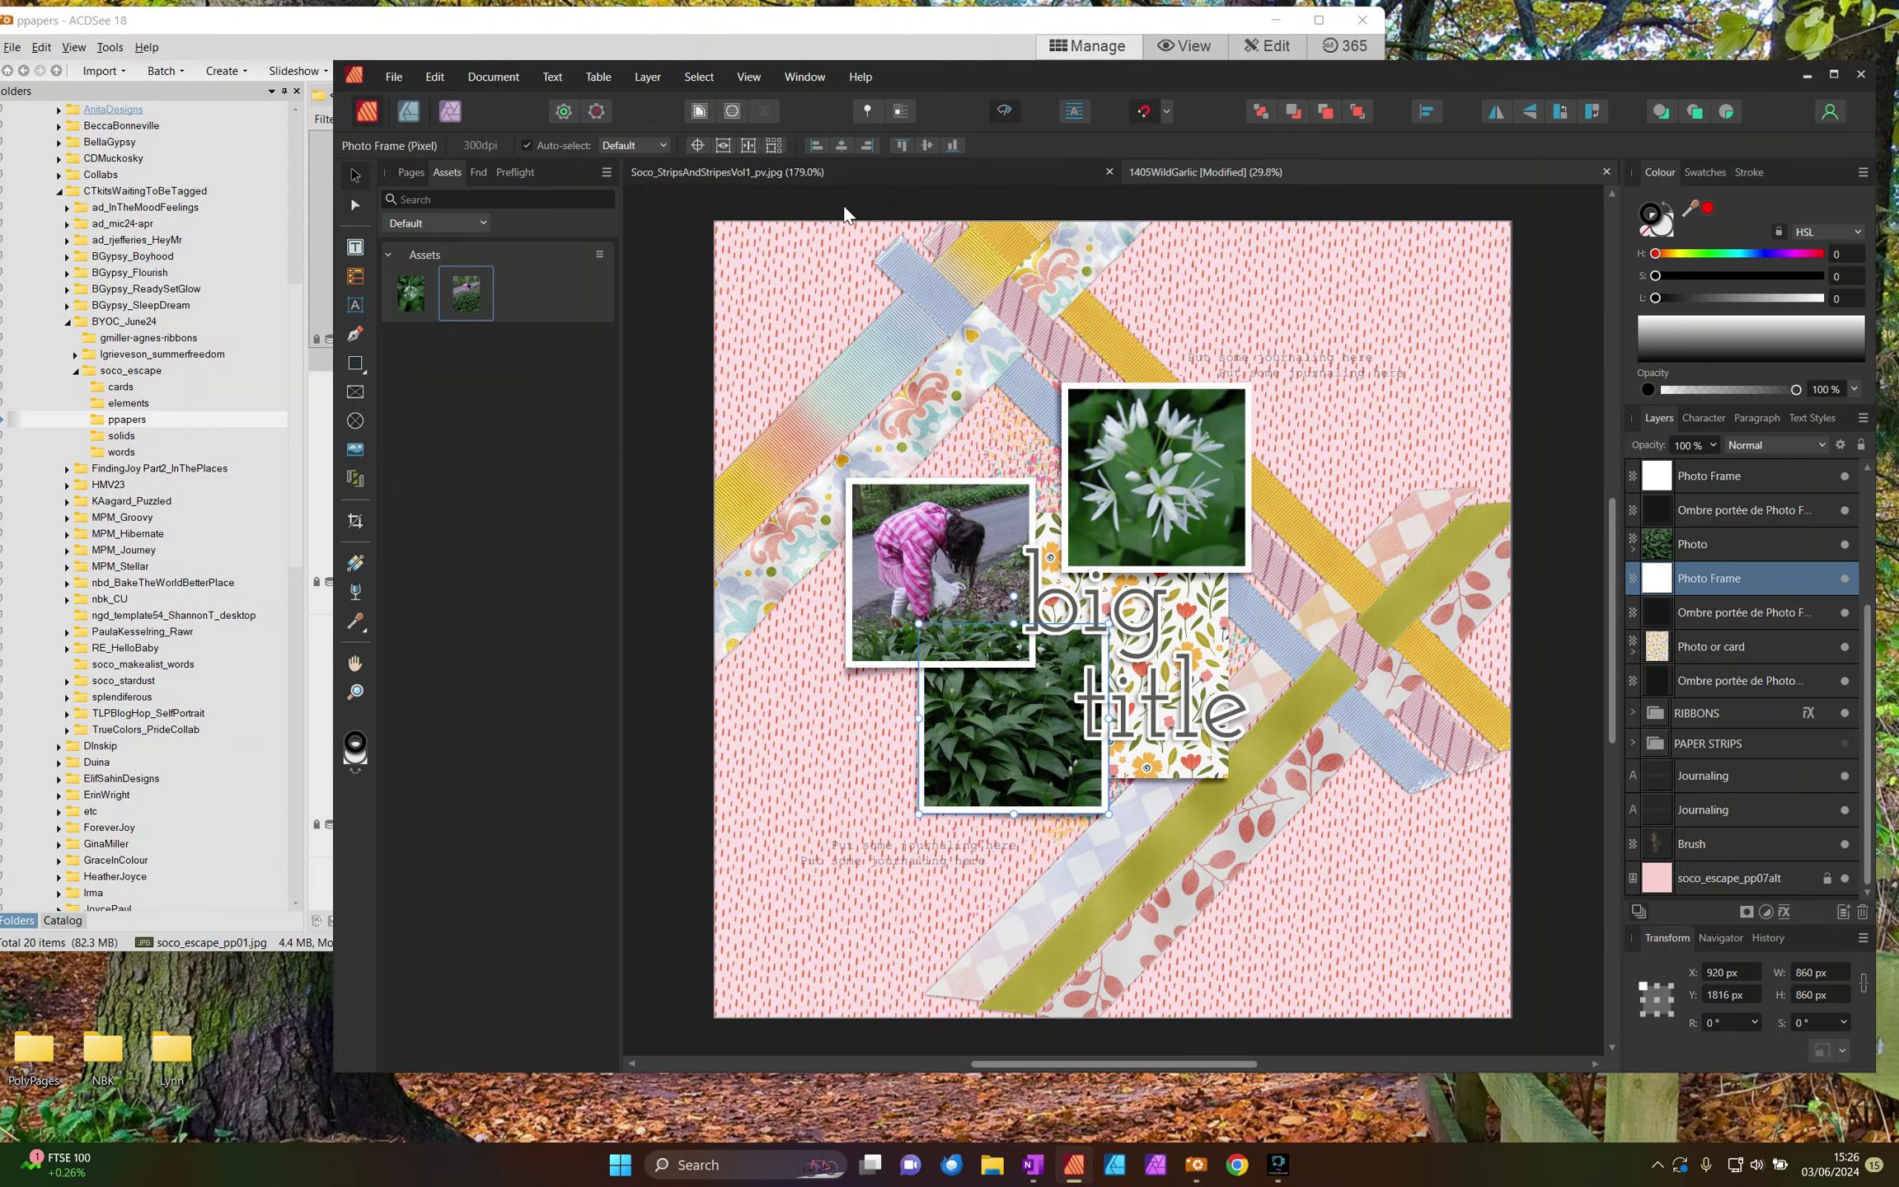
{"action": "left_click_drag", "start_coordinate": [946, 71], "coordinate": [962, 64]}
{"action": "left_click", "coordinate": [655, 47]}
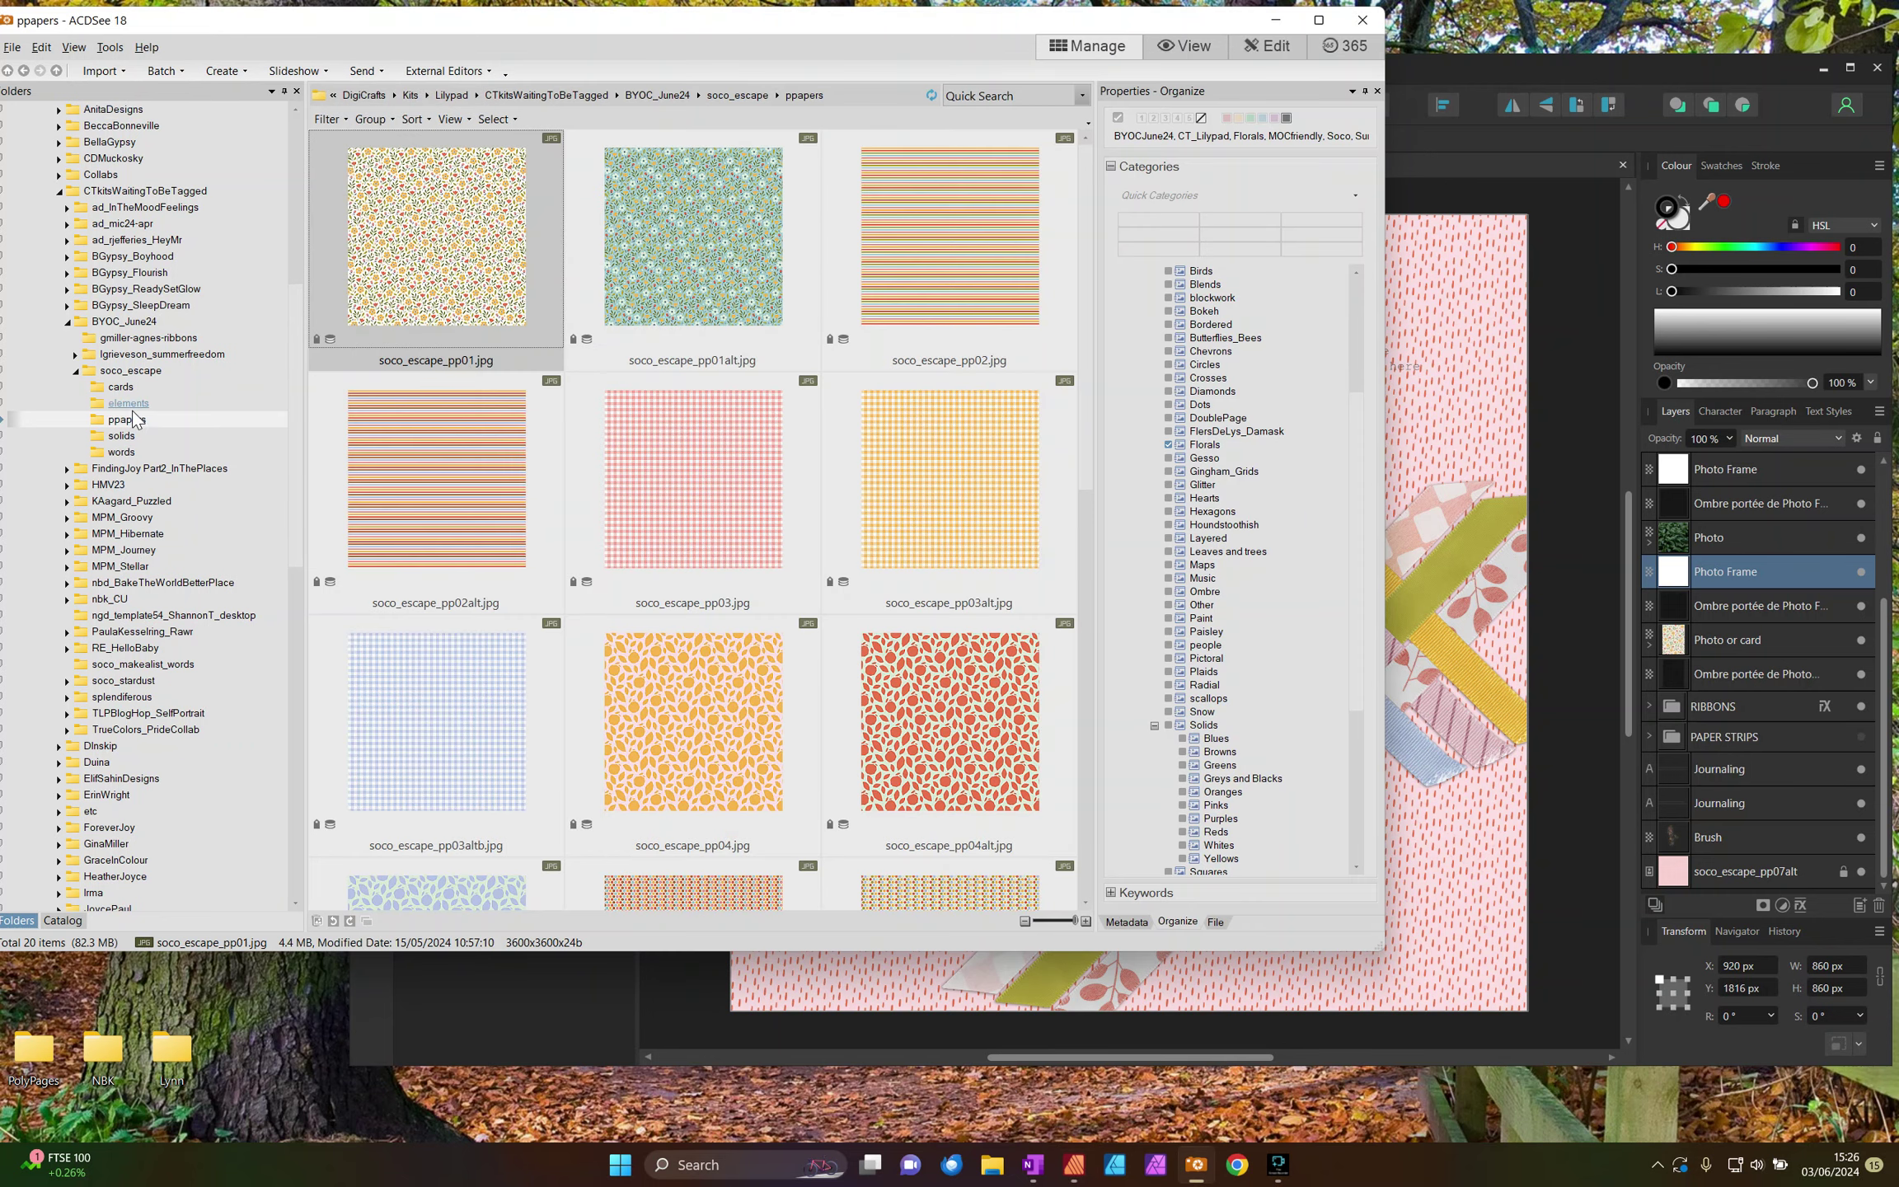
Step: Add the orange solid04 and white solid11 papers into the lower photo frame
{"action": "left_click", "coordinate": [120, 435]}
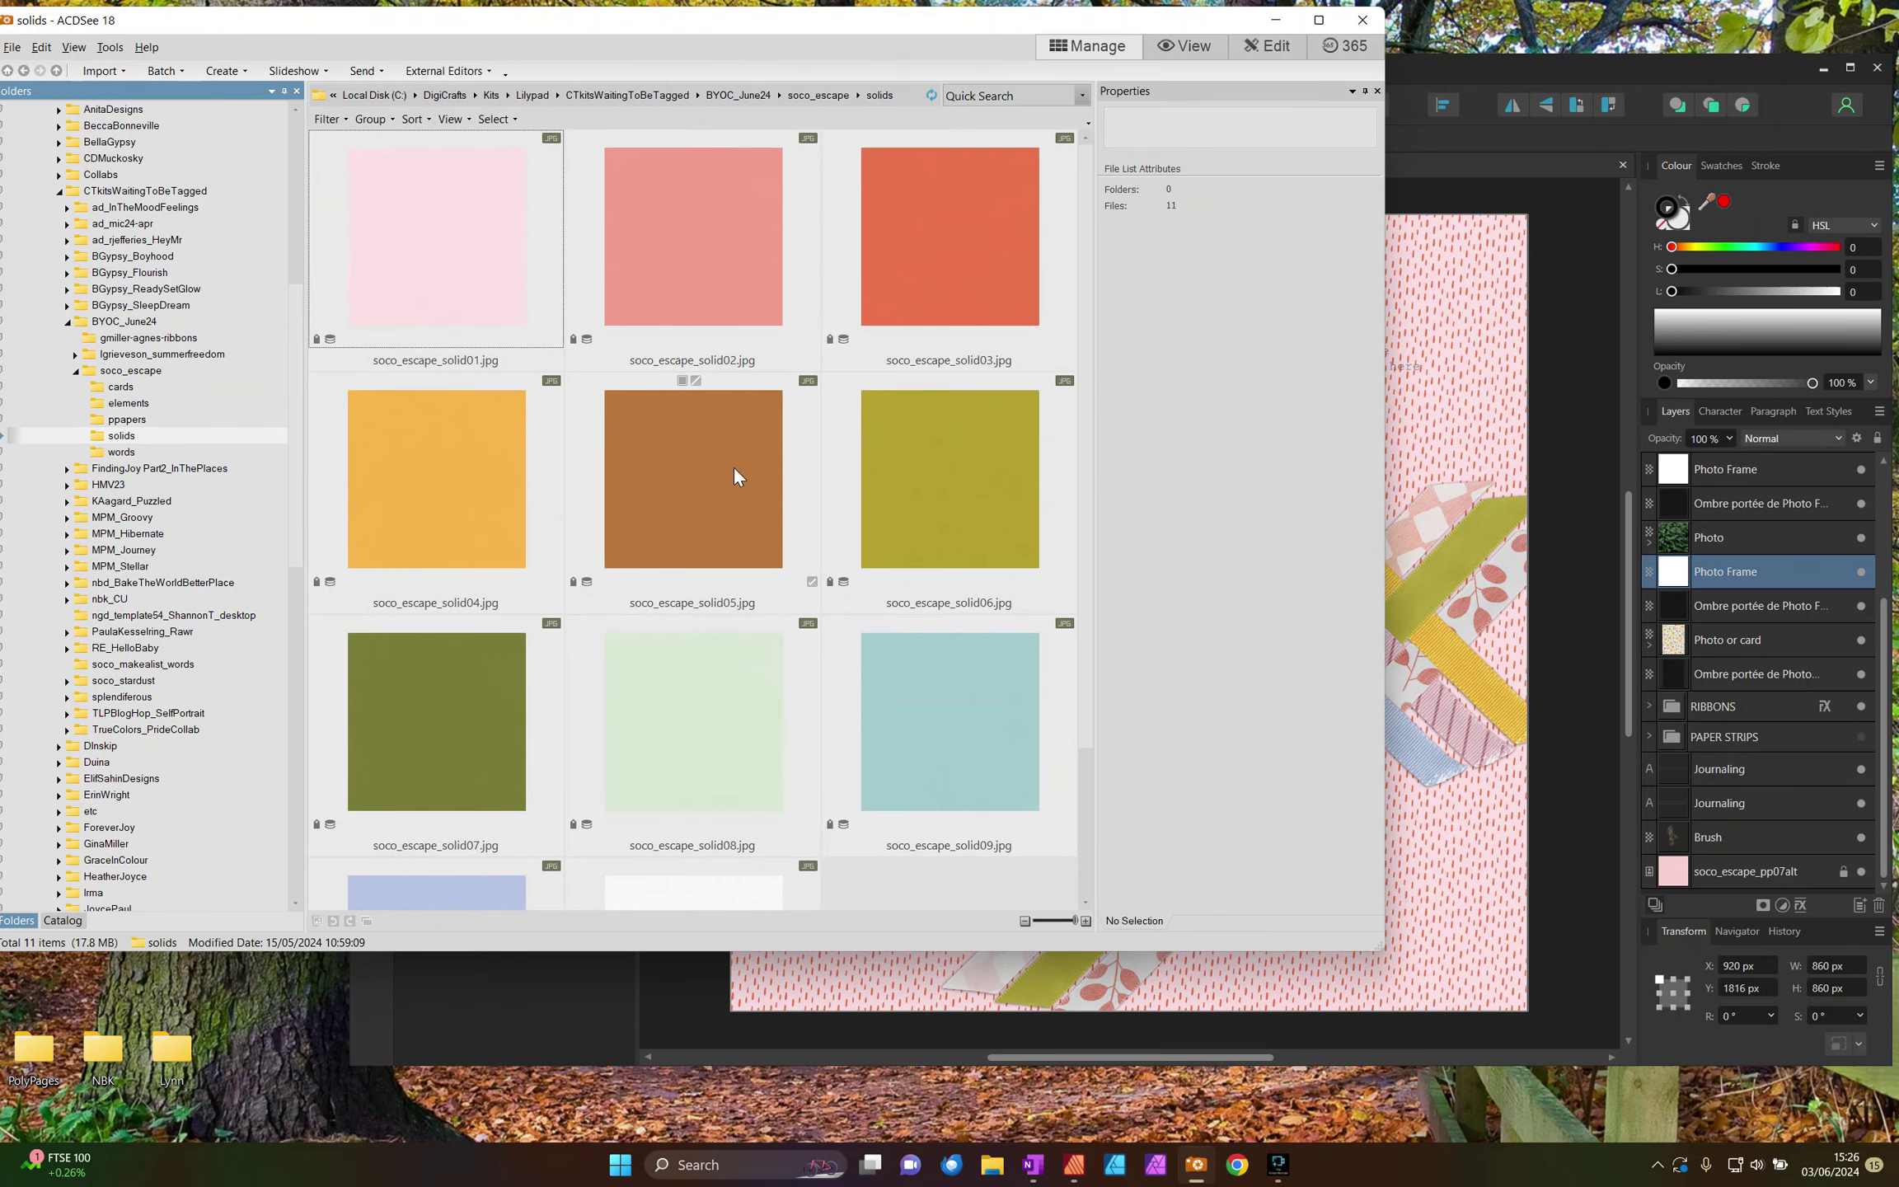
{"action": "scroll", "coordinate": [604, 411], "scroll_direction": "down", "scroll_amount": 2}
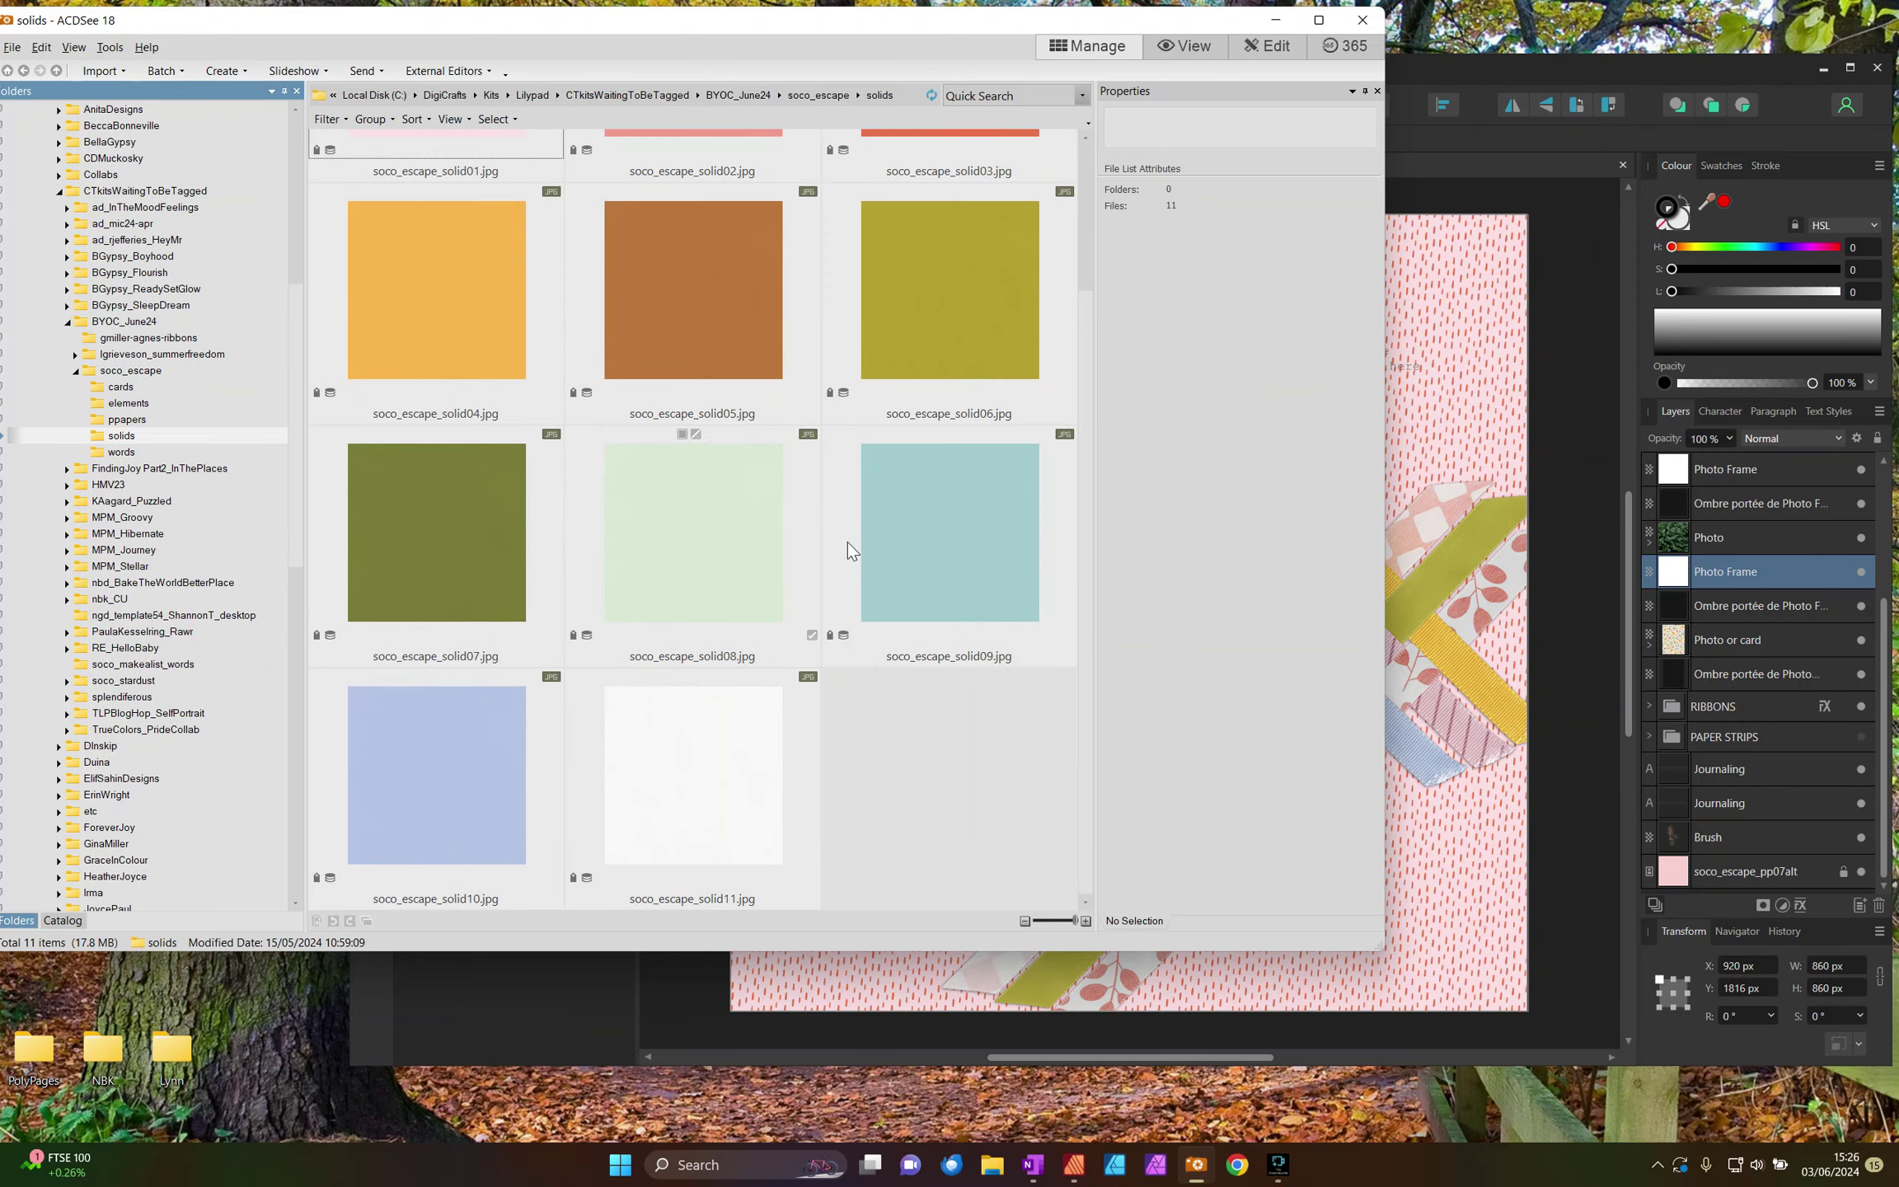
{"action": "left_click", "coordinate": [454, 295]}
{"action": "left_click_drag", "start_coordinate": [454, 295], "coordinate": [1132, 650]}
{"action": "left_click_drag", "start_coordinate": [1681, 573], "coordinate": [1717, 605]}
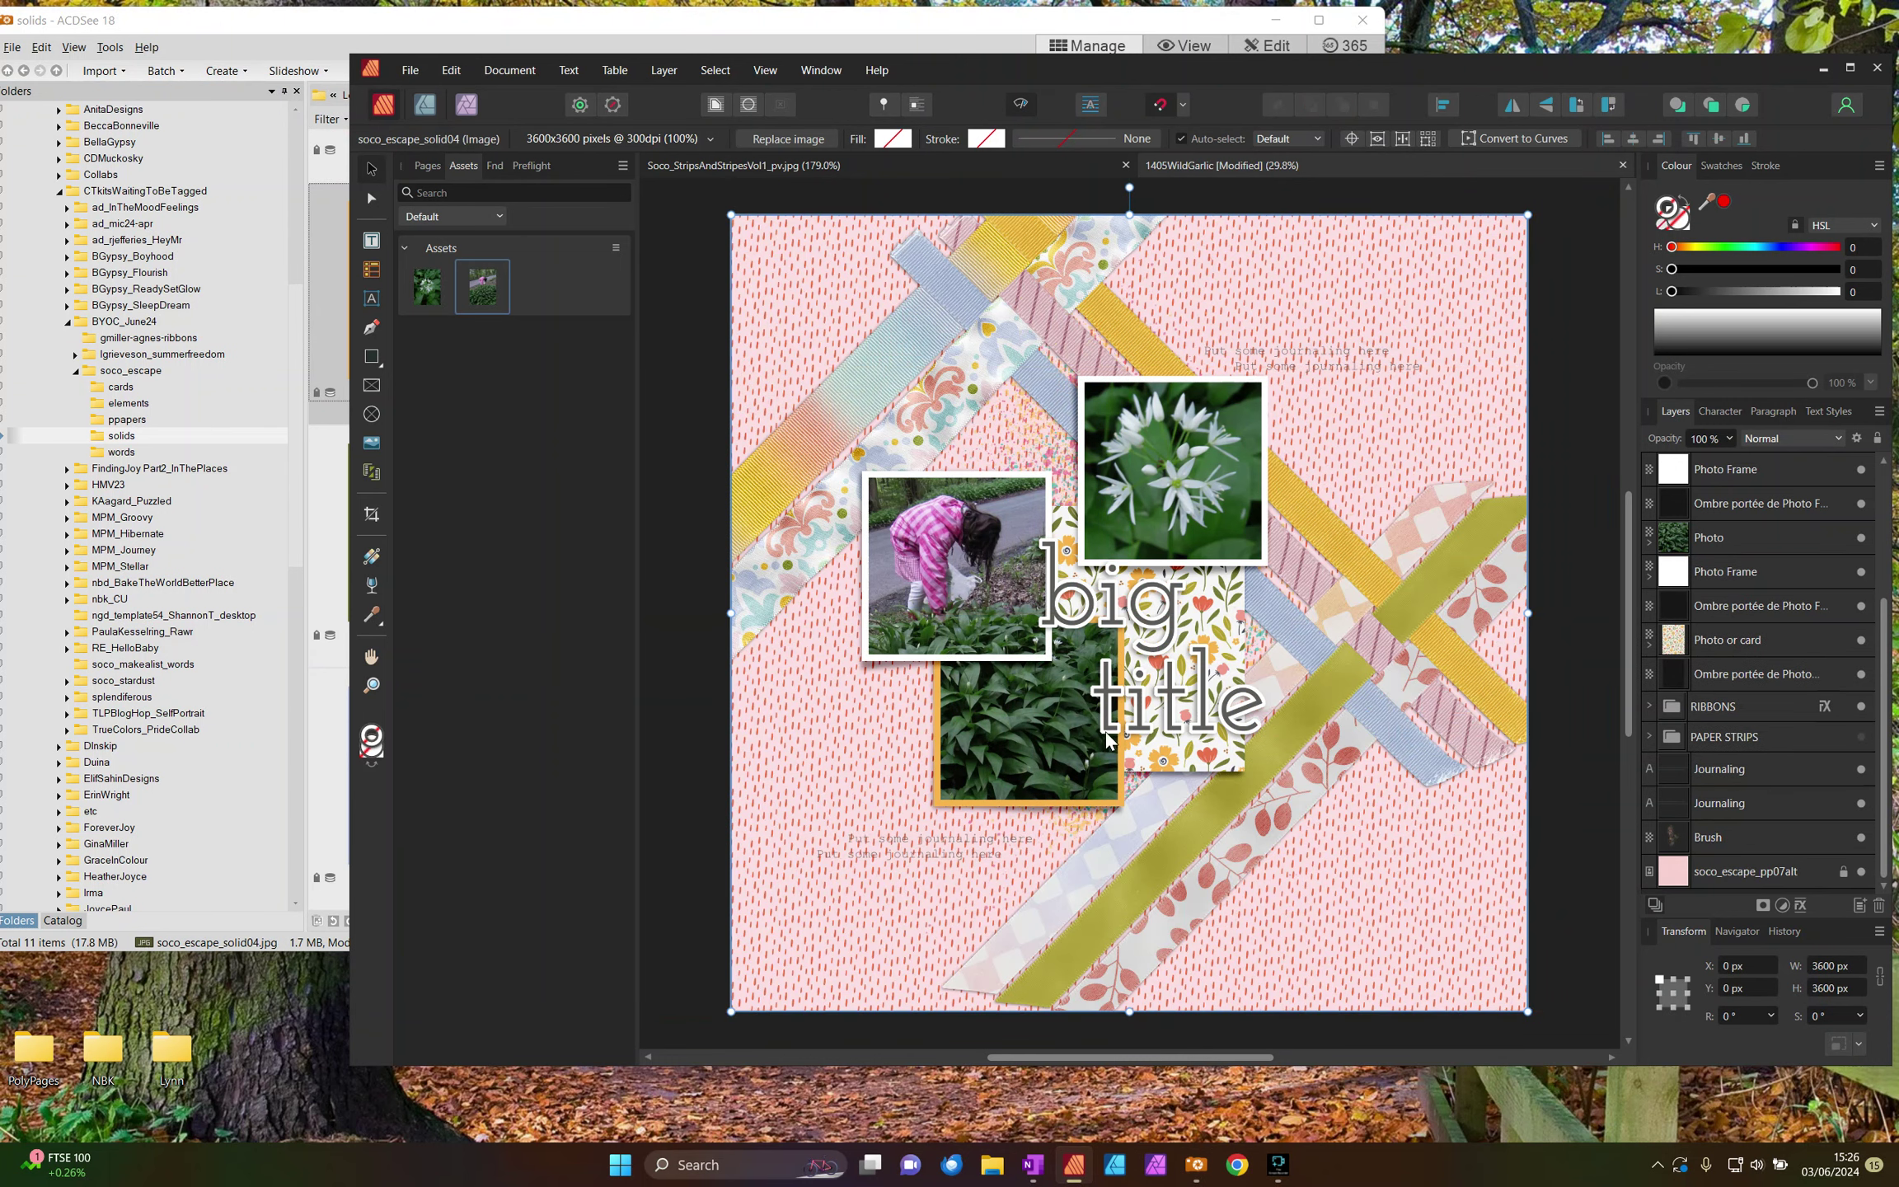
{"action": "left_click", "coordinate": [1649, 578]}
{"action": "left_click", "coordinate": [320, 25]}
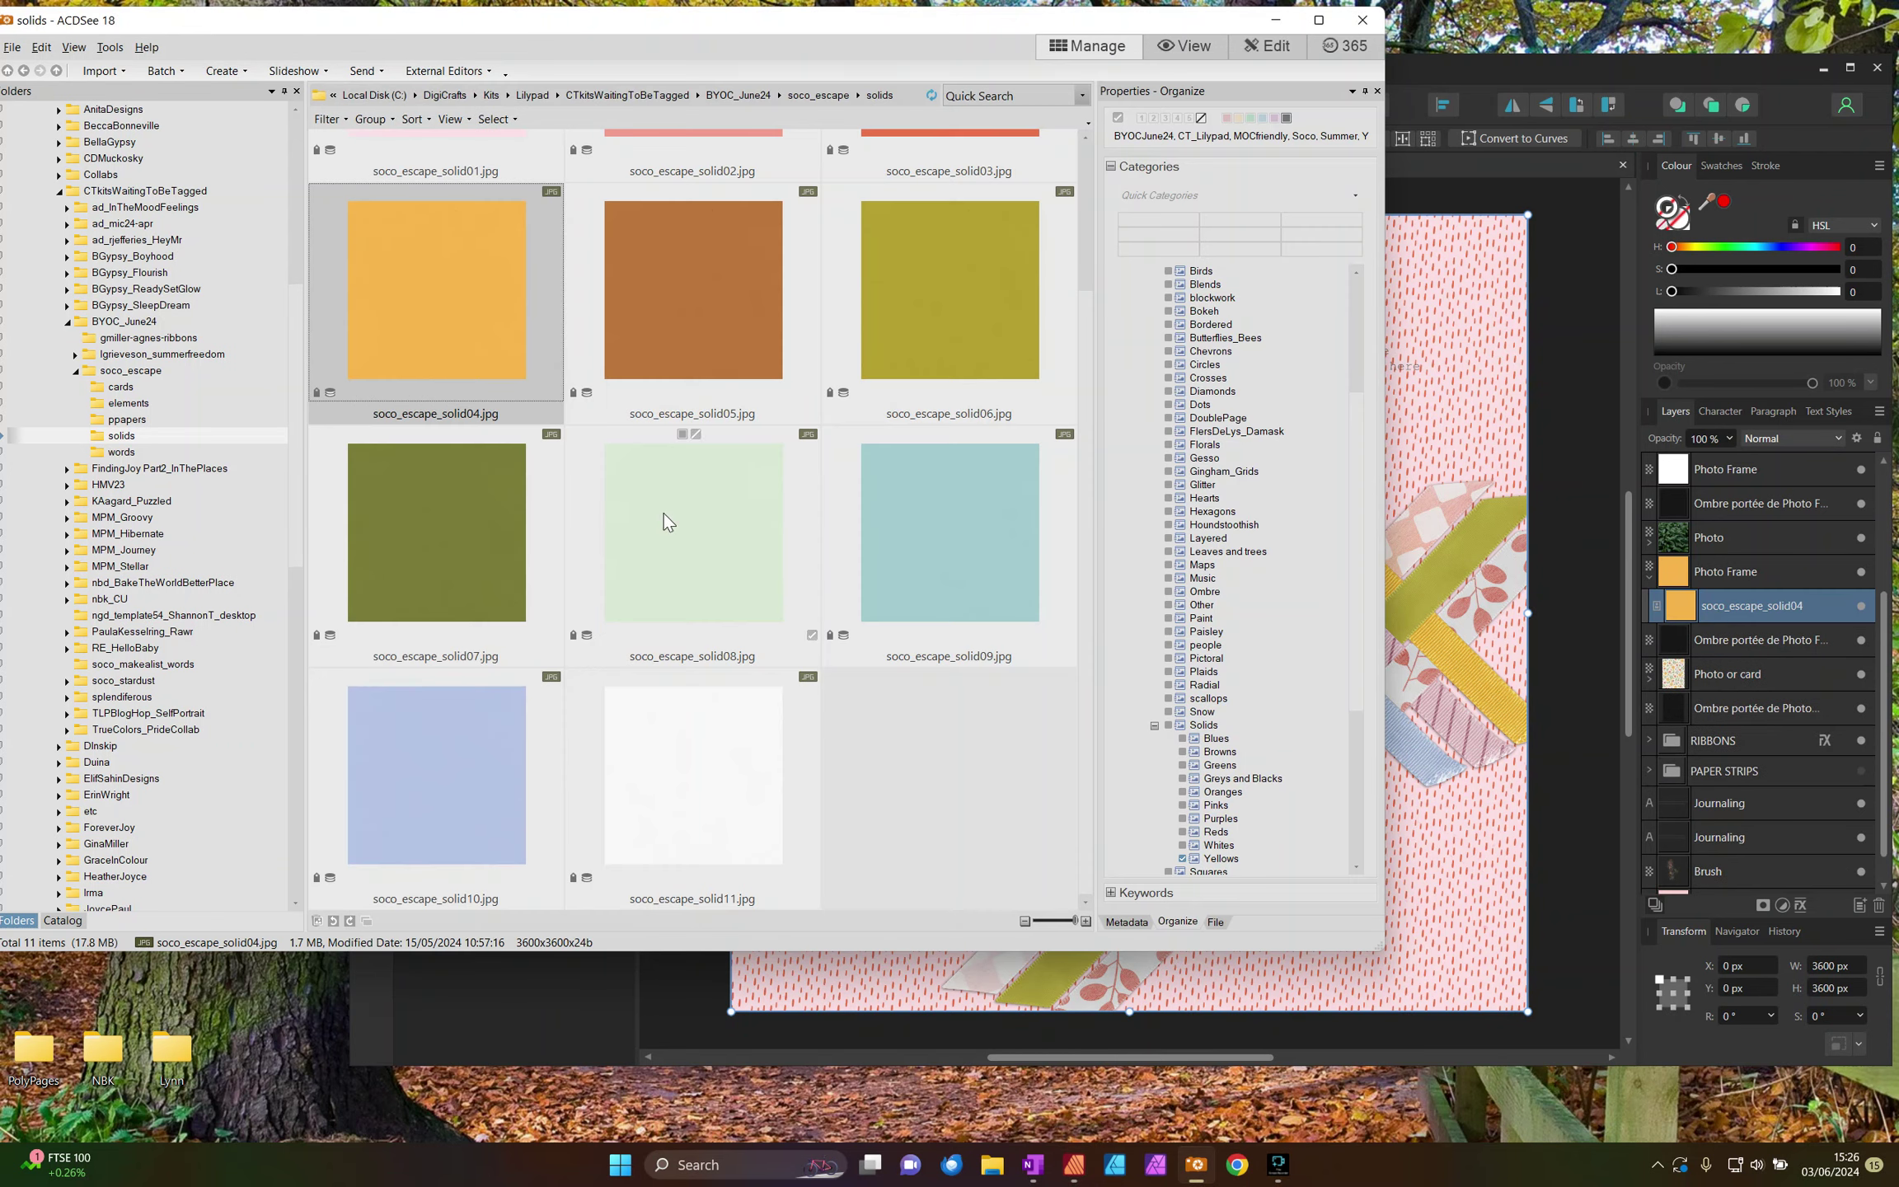
{"action": "left_click_drag", "start_coordinate": [664, 766], "coordinate": [1459, 748]}
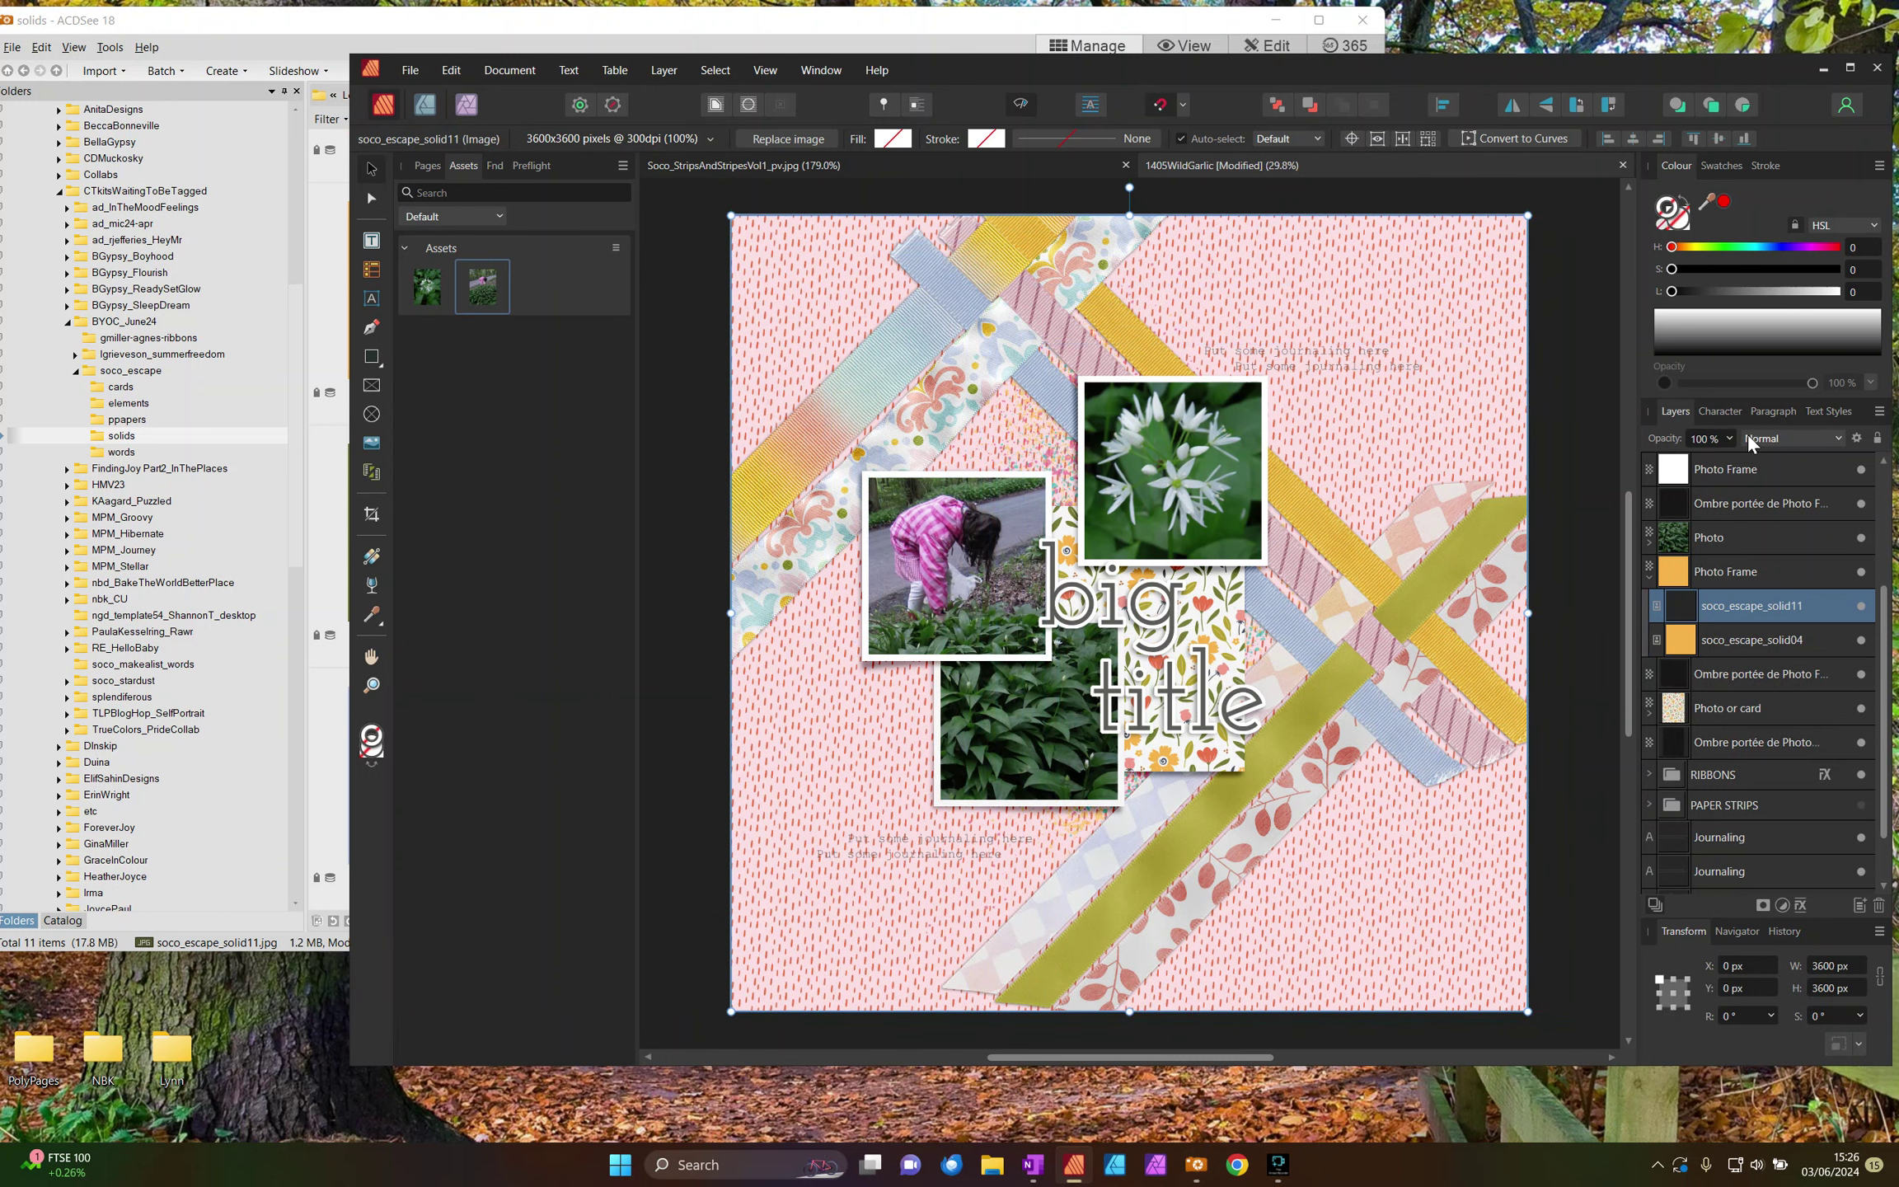
Step: Lower the white solid's opacity and clip both solid papers into the top photo frame
{"action": "left_click", "coordinate": [1727, 438]}
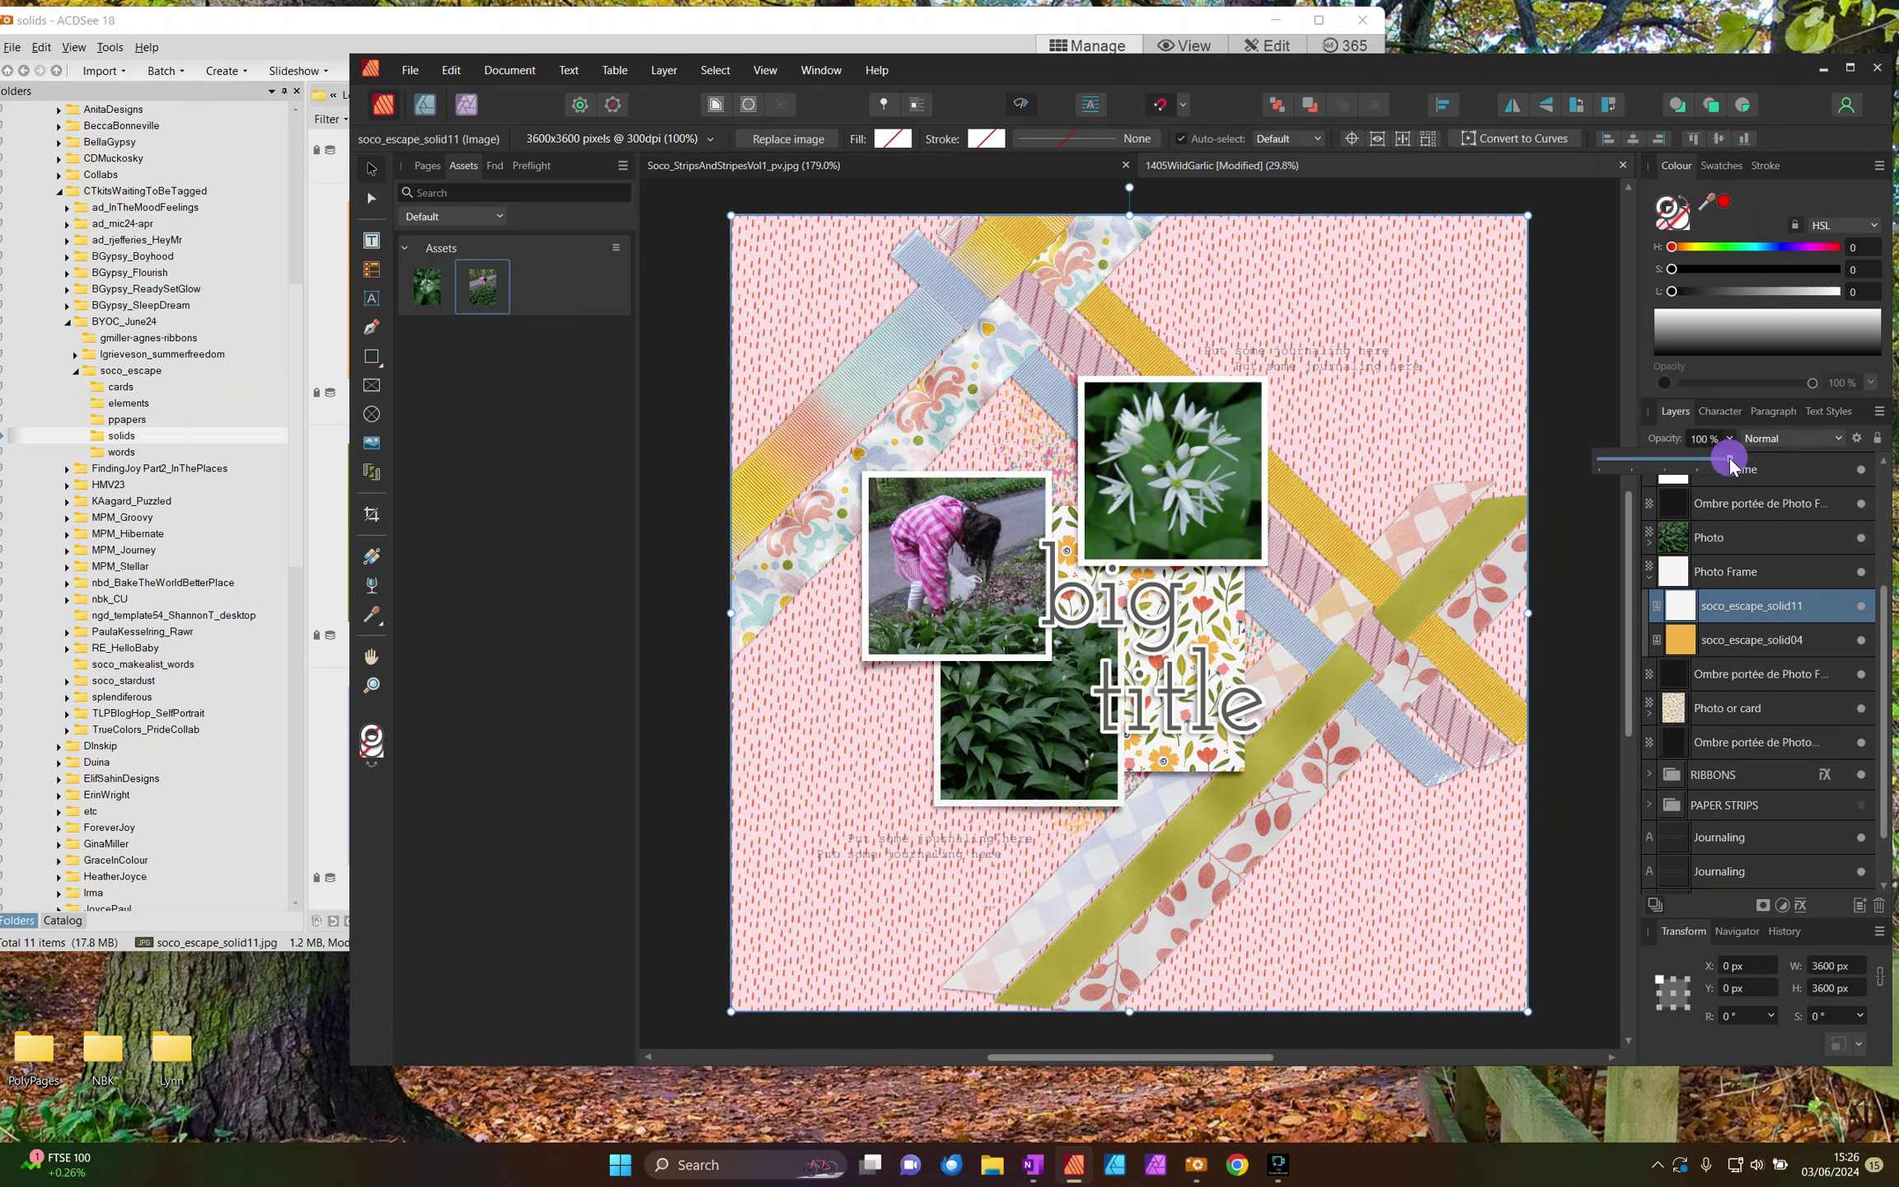
{"action": "mouse_move", "coordinate": [1726, 458]}
{"action": "left_mouse_down"}
{"action": "mouse_move", "coordinate": [1623, 458]}
{"action": "mouse_move", "coordinate": [1690, 467]}
{"action": "left_mouse_up"}
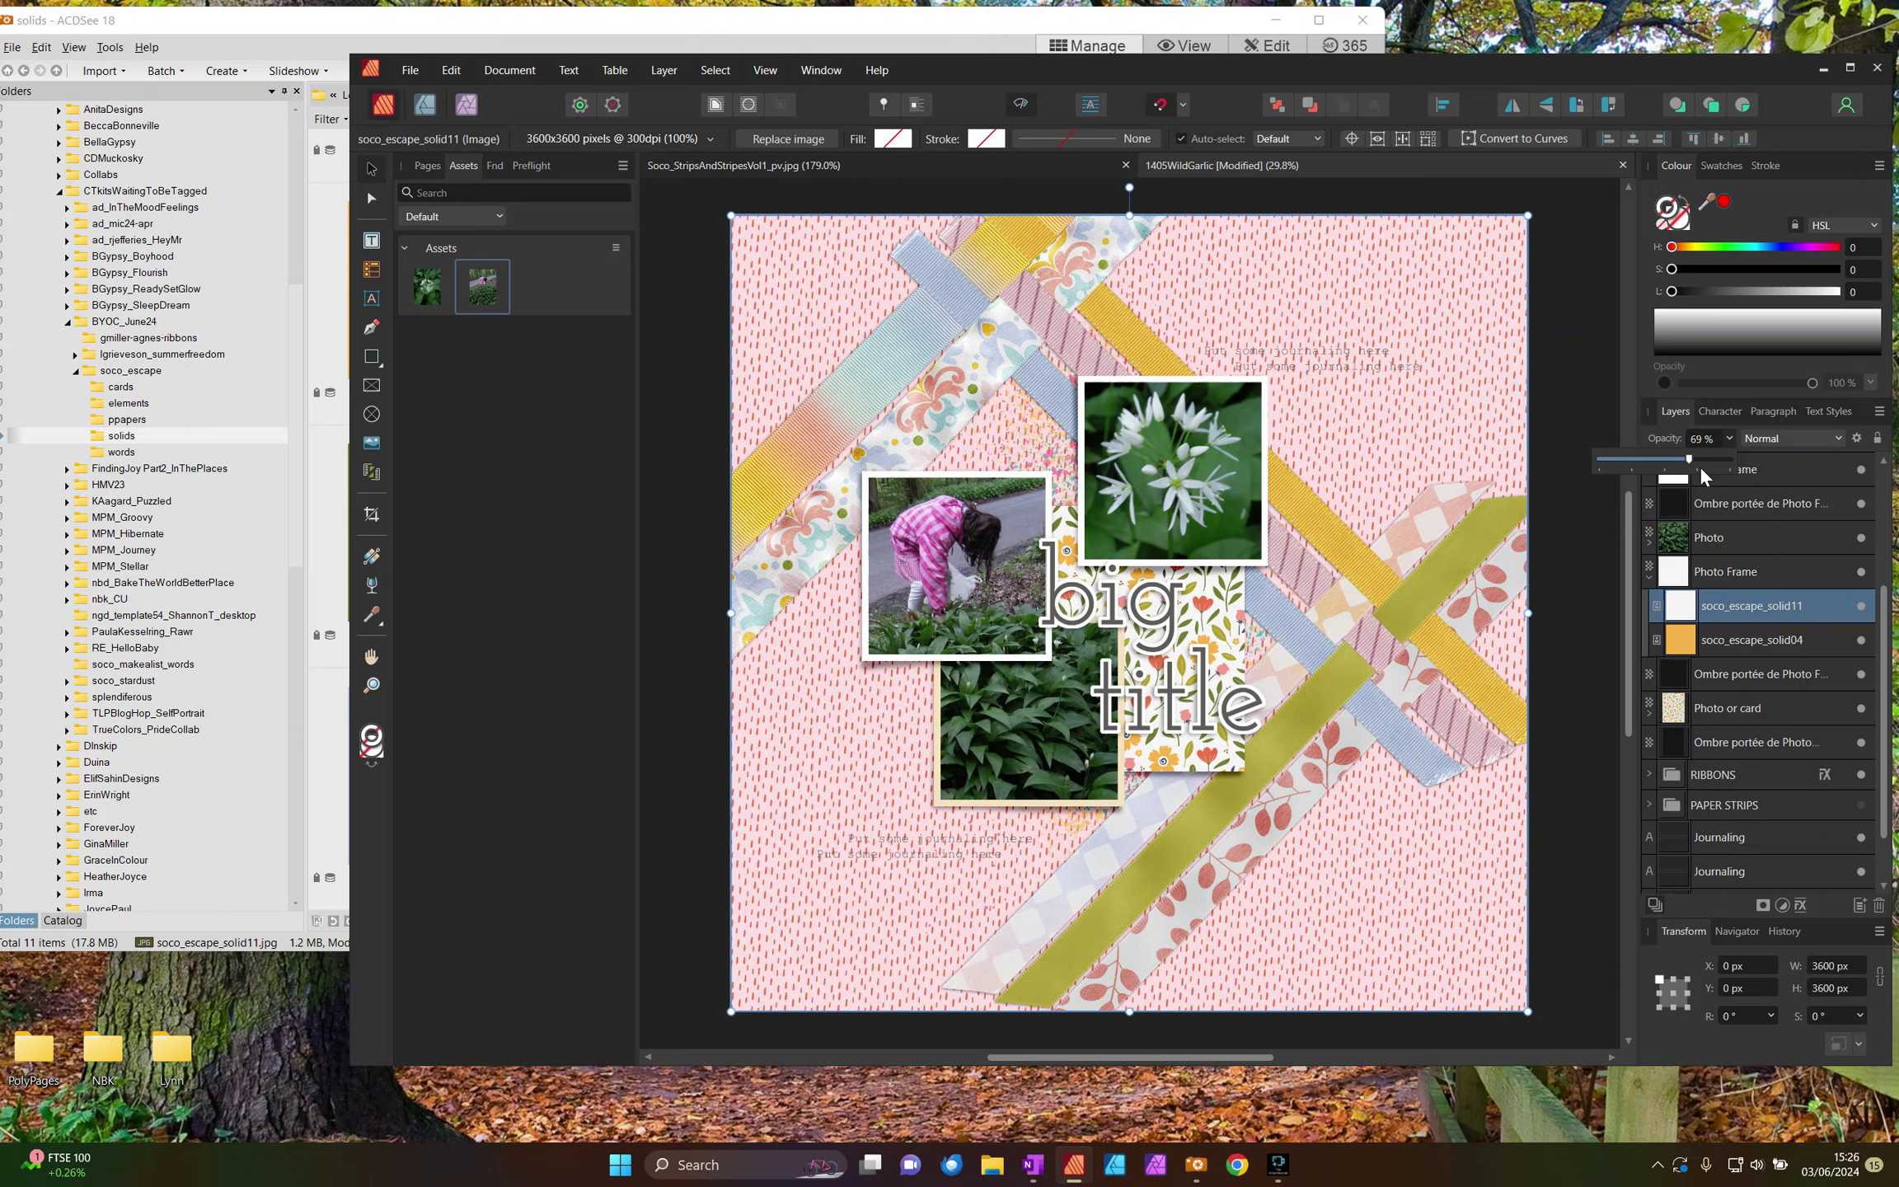
{"action": "left_click", "coordinate": [1684, 643], "text": "shift"}
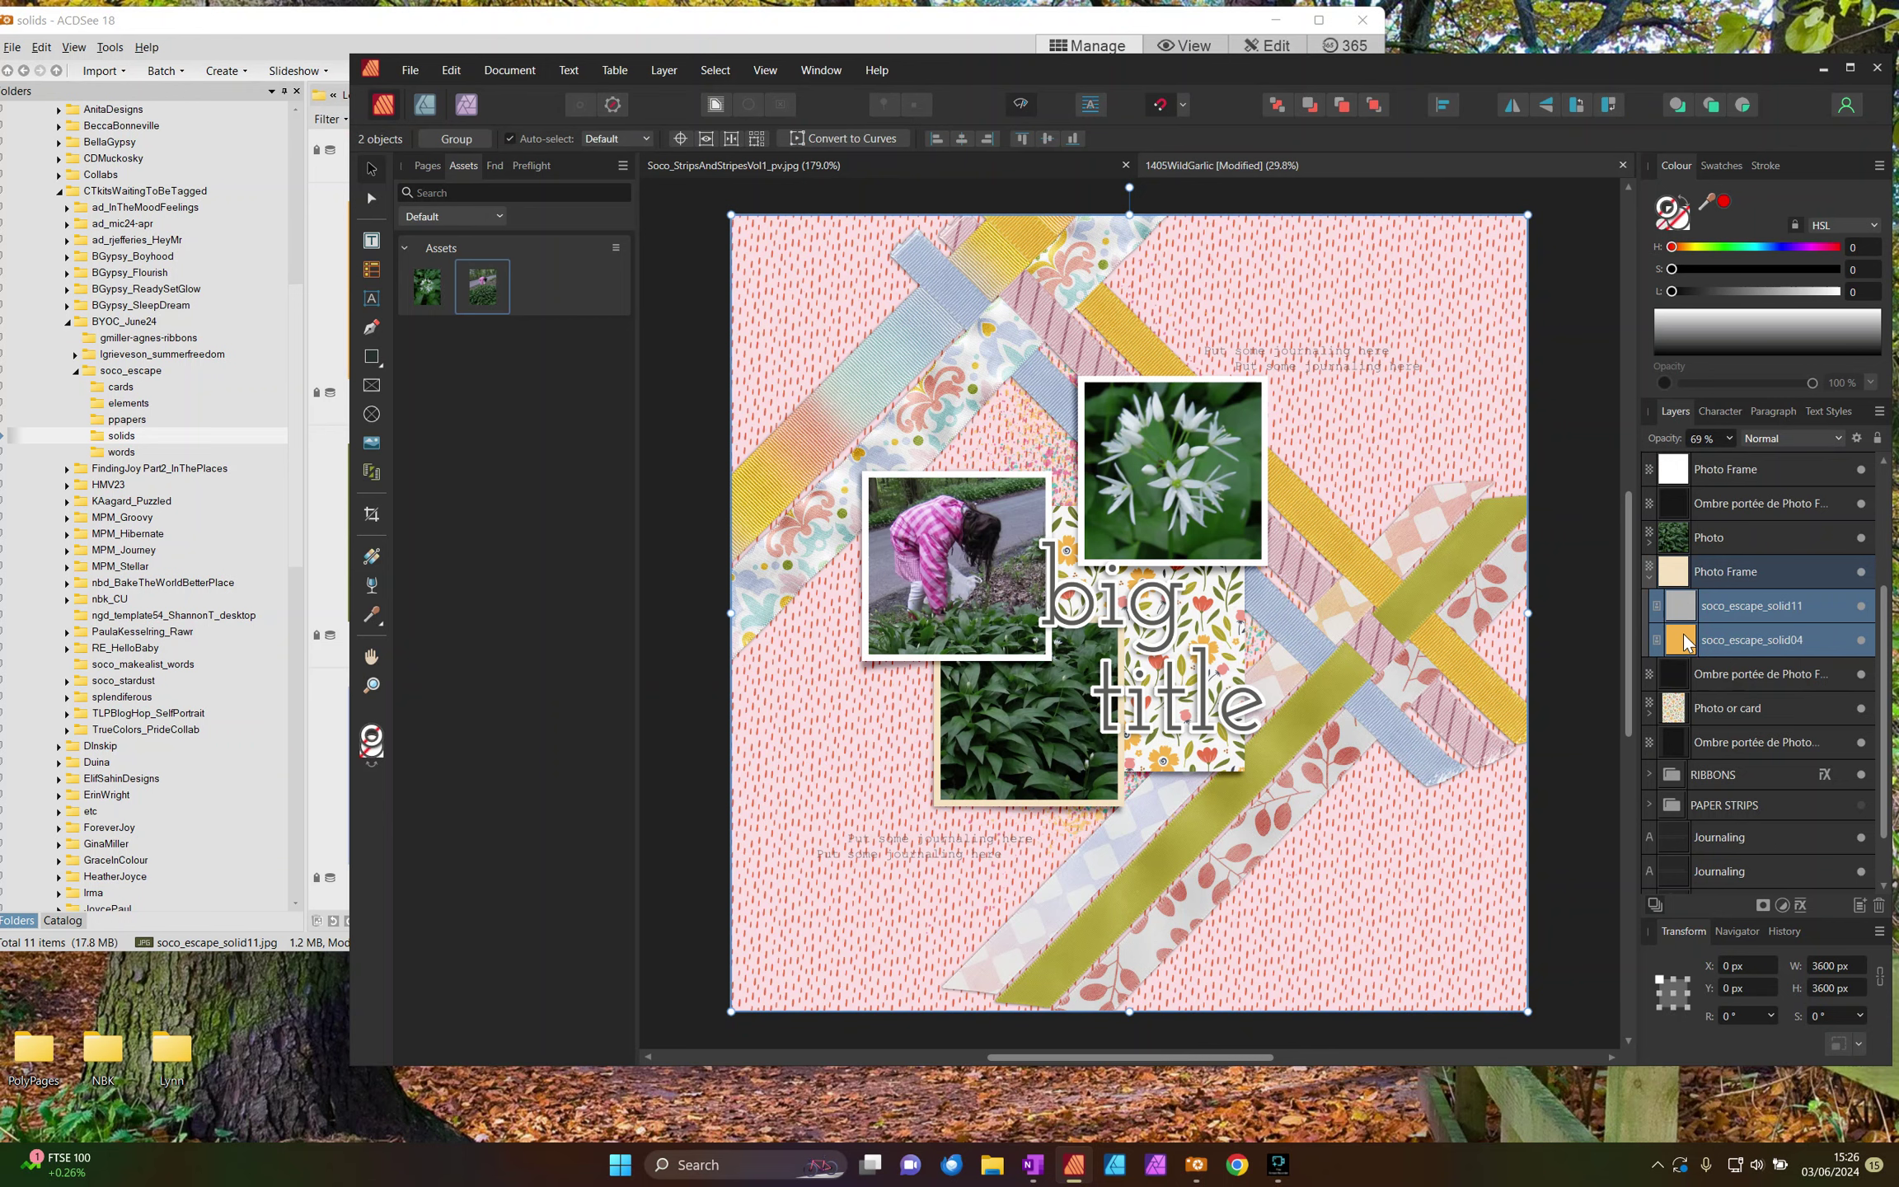
{"action": "left_click", "coordinate": [1648, 578]}
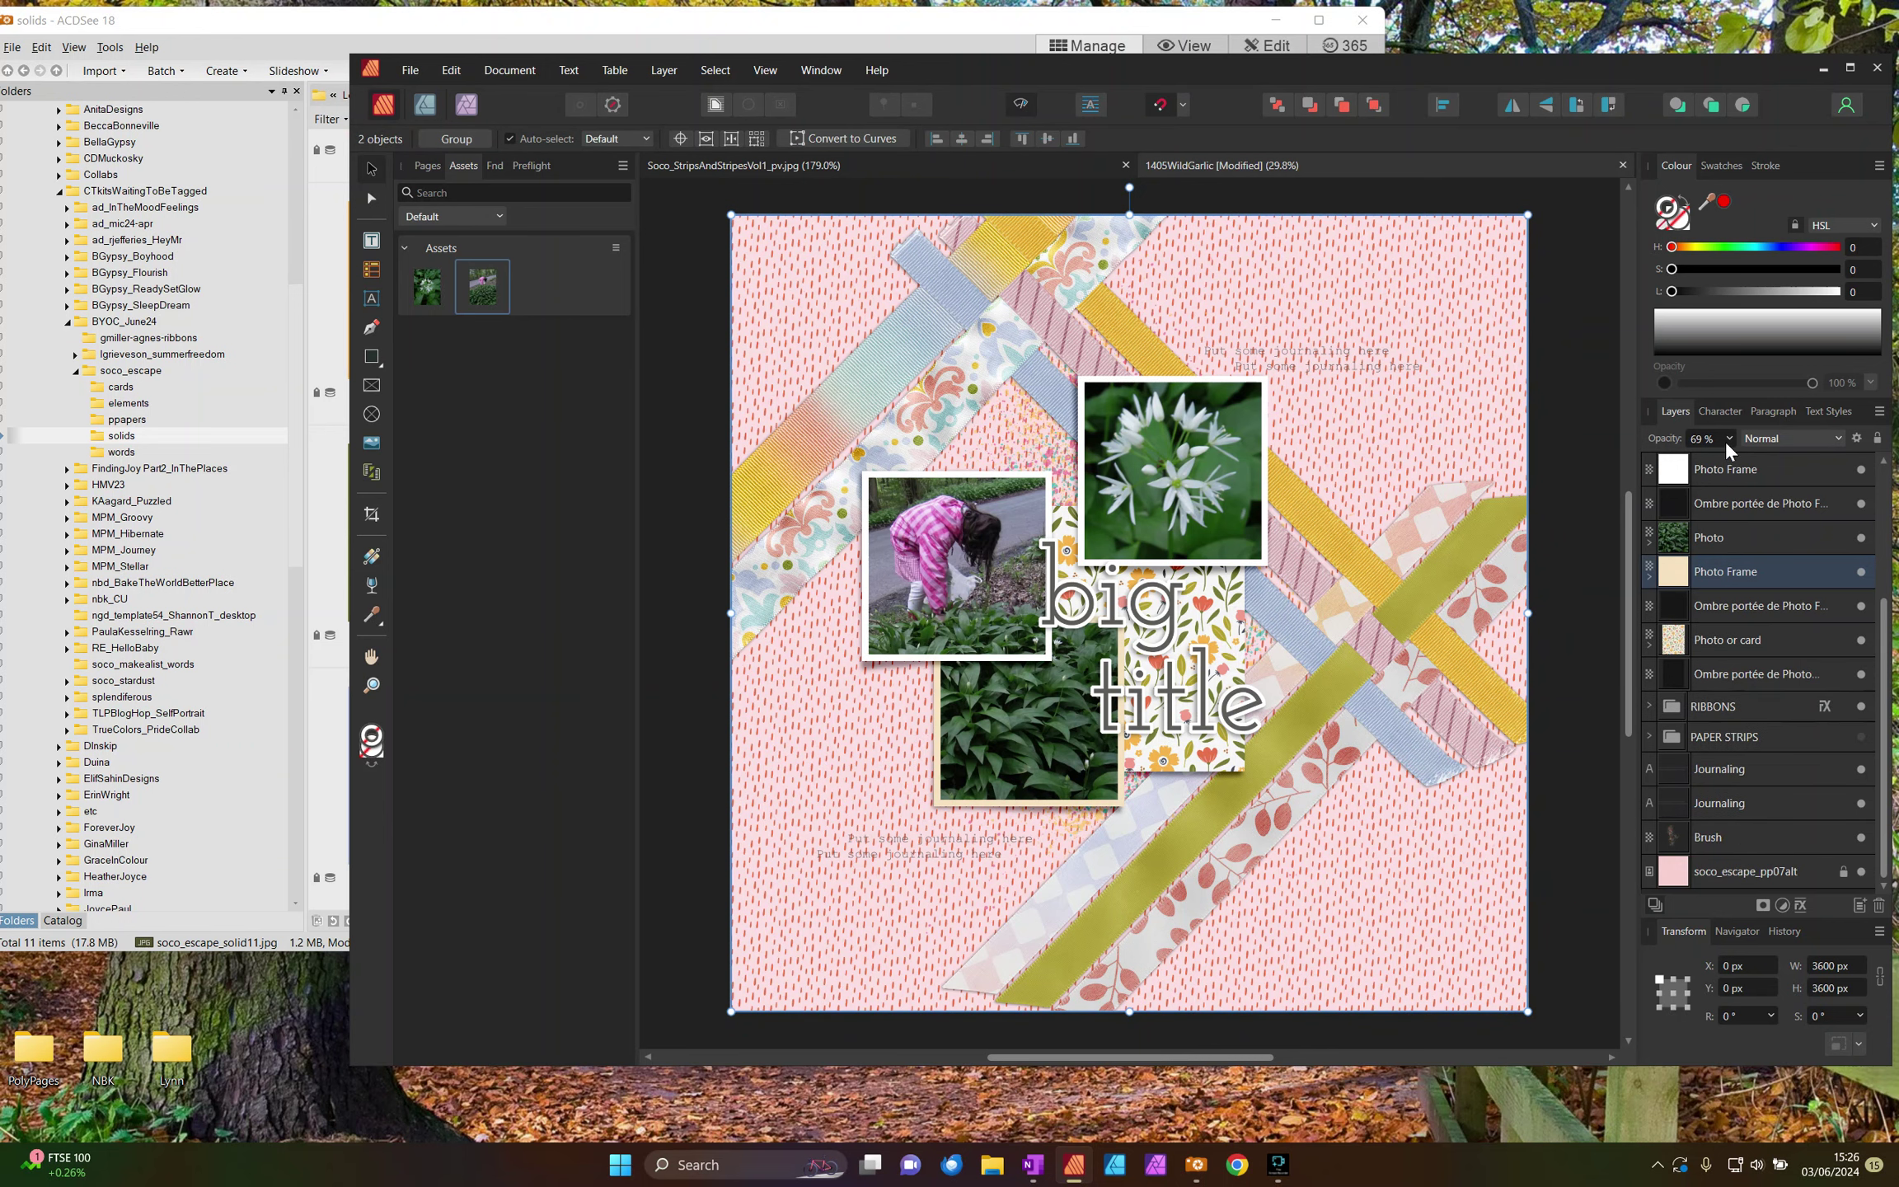
{"action": "left_click", "coordinate": [1726, 478]}
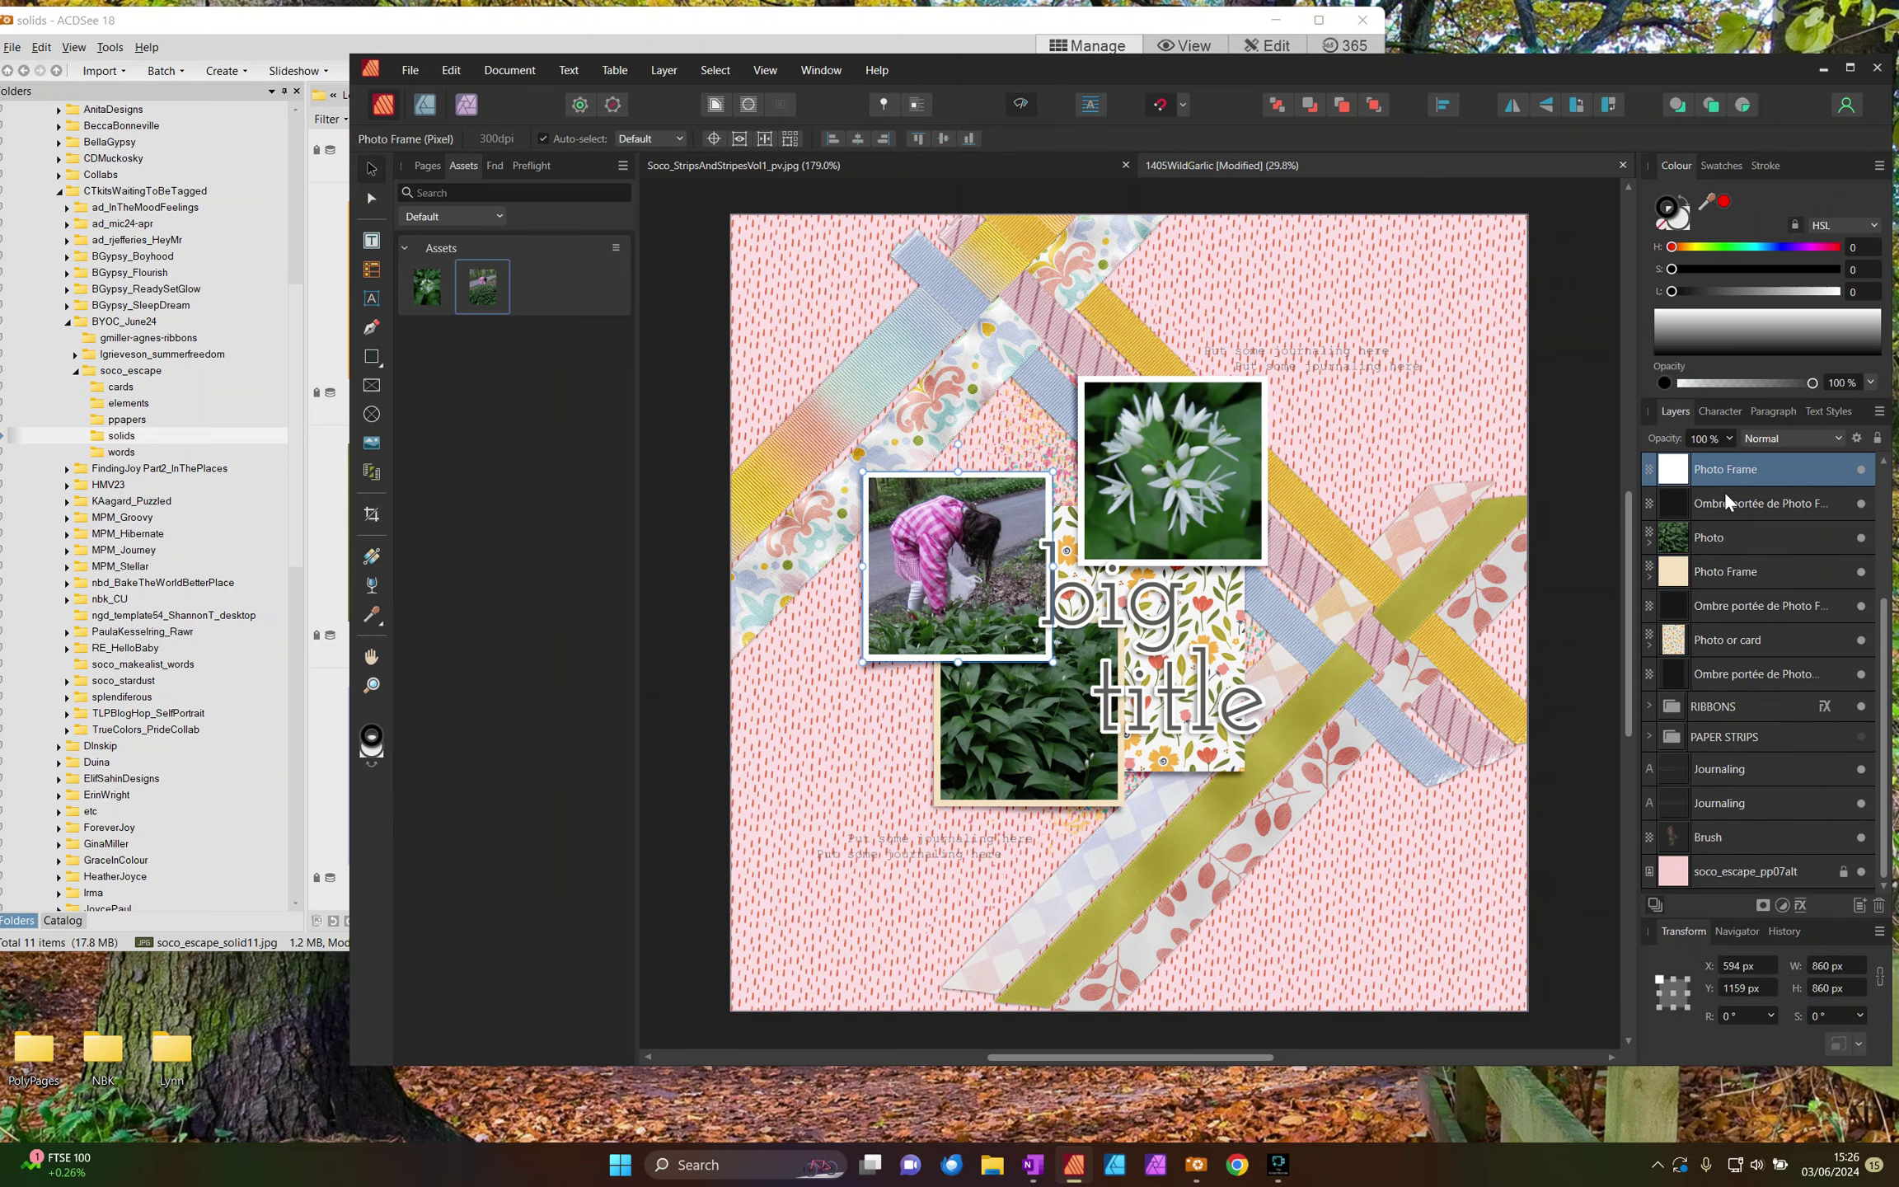
{"action": "key", "text": "ctrl+z"}
{"action": "left_click_drag", "start_coordinate": [1676, 497], "coordinate": [1724, 537]}
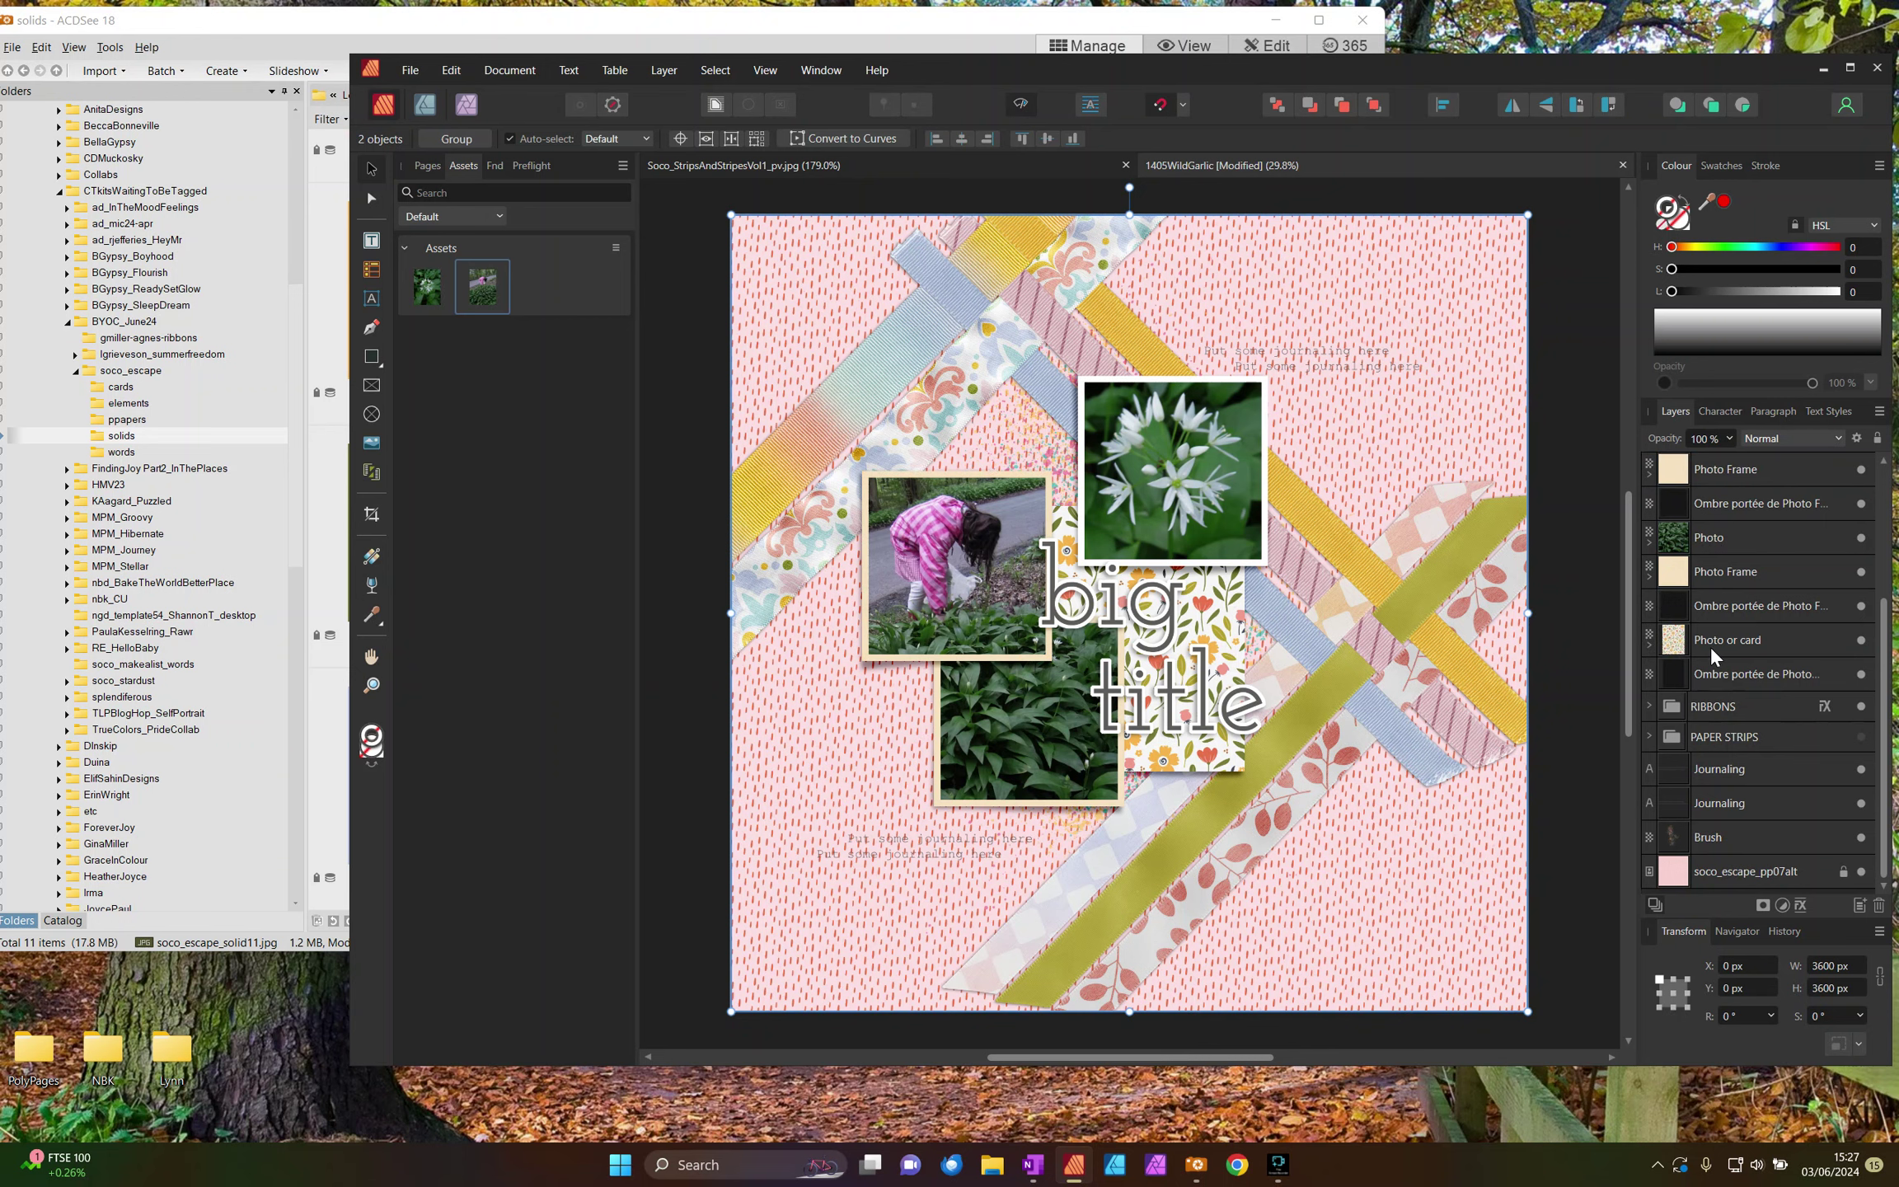
Step: Place the two solid papers inside the frame around the flower photo
{"action": "scroll", "coordinate": [1711, 577], "scroll_direction": "up", "scroll_amount": 3}
{"action": "left_click", "coordinate": [1702, 537]}
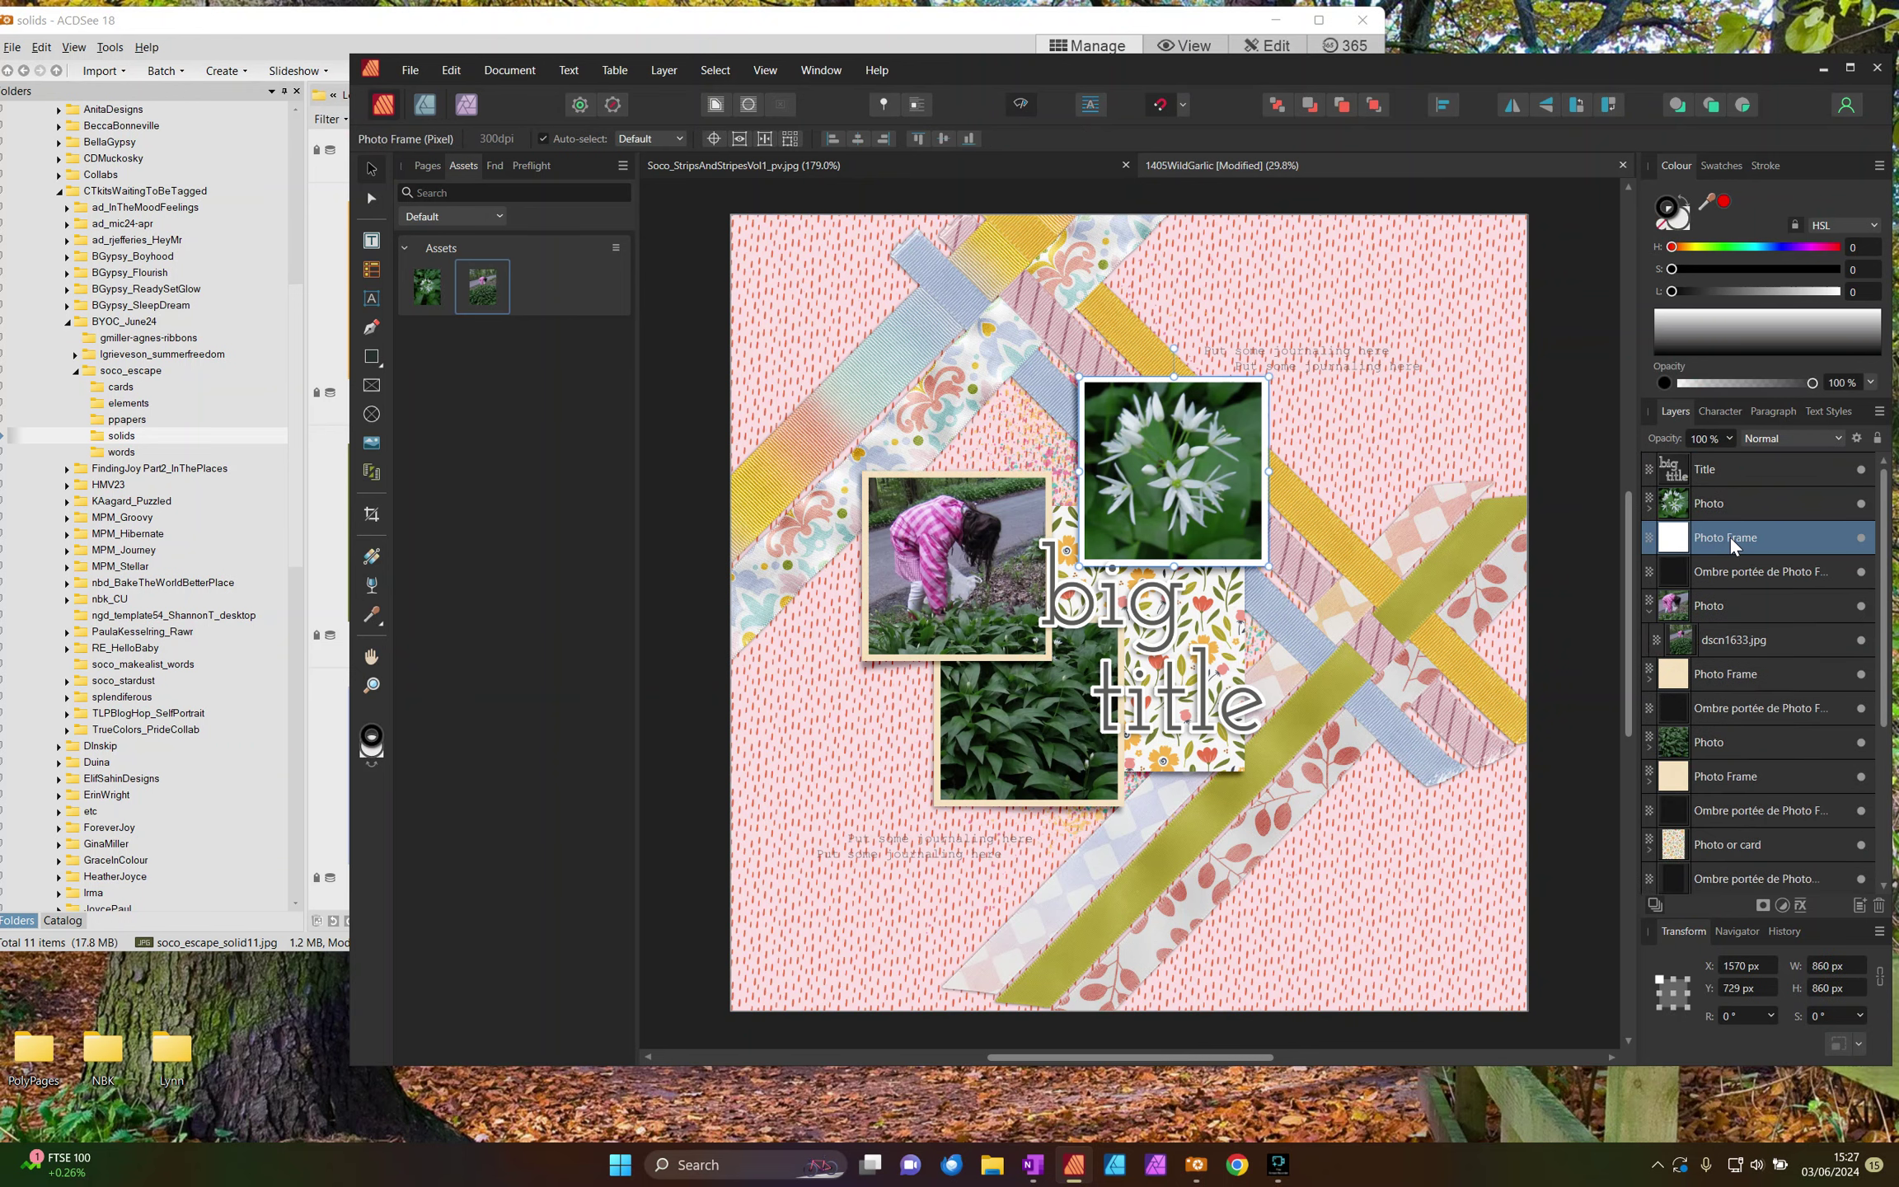
{"action": "key", "text": "ctrl+z"}
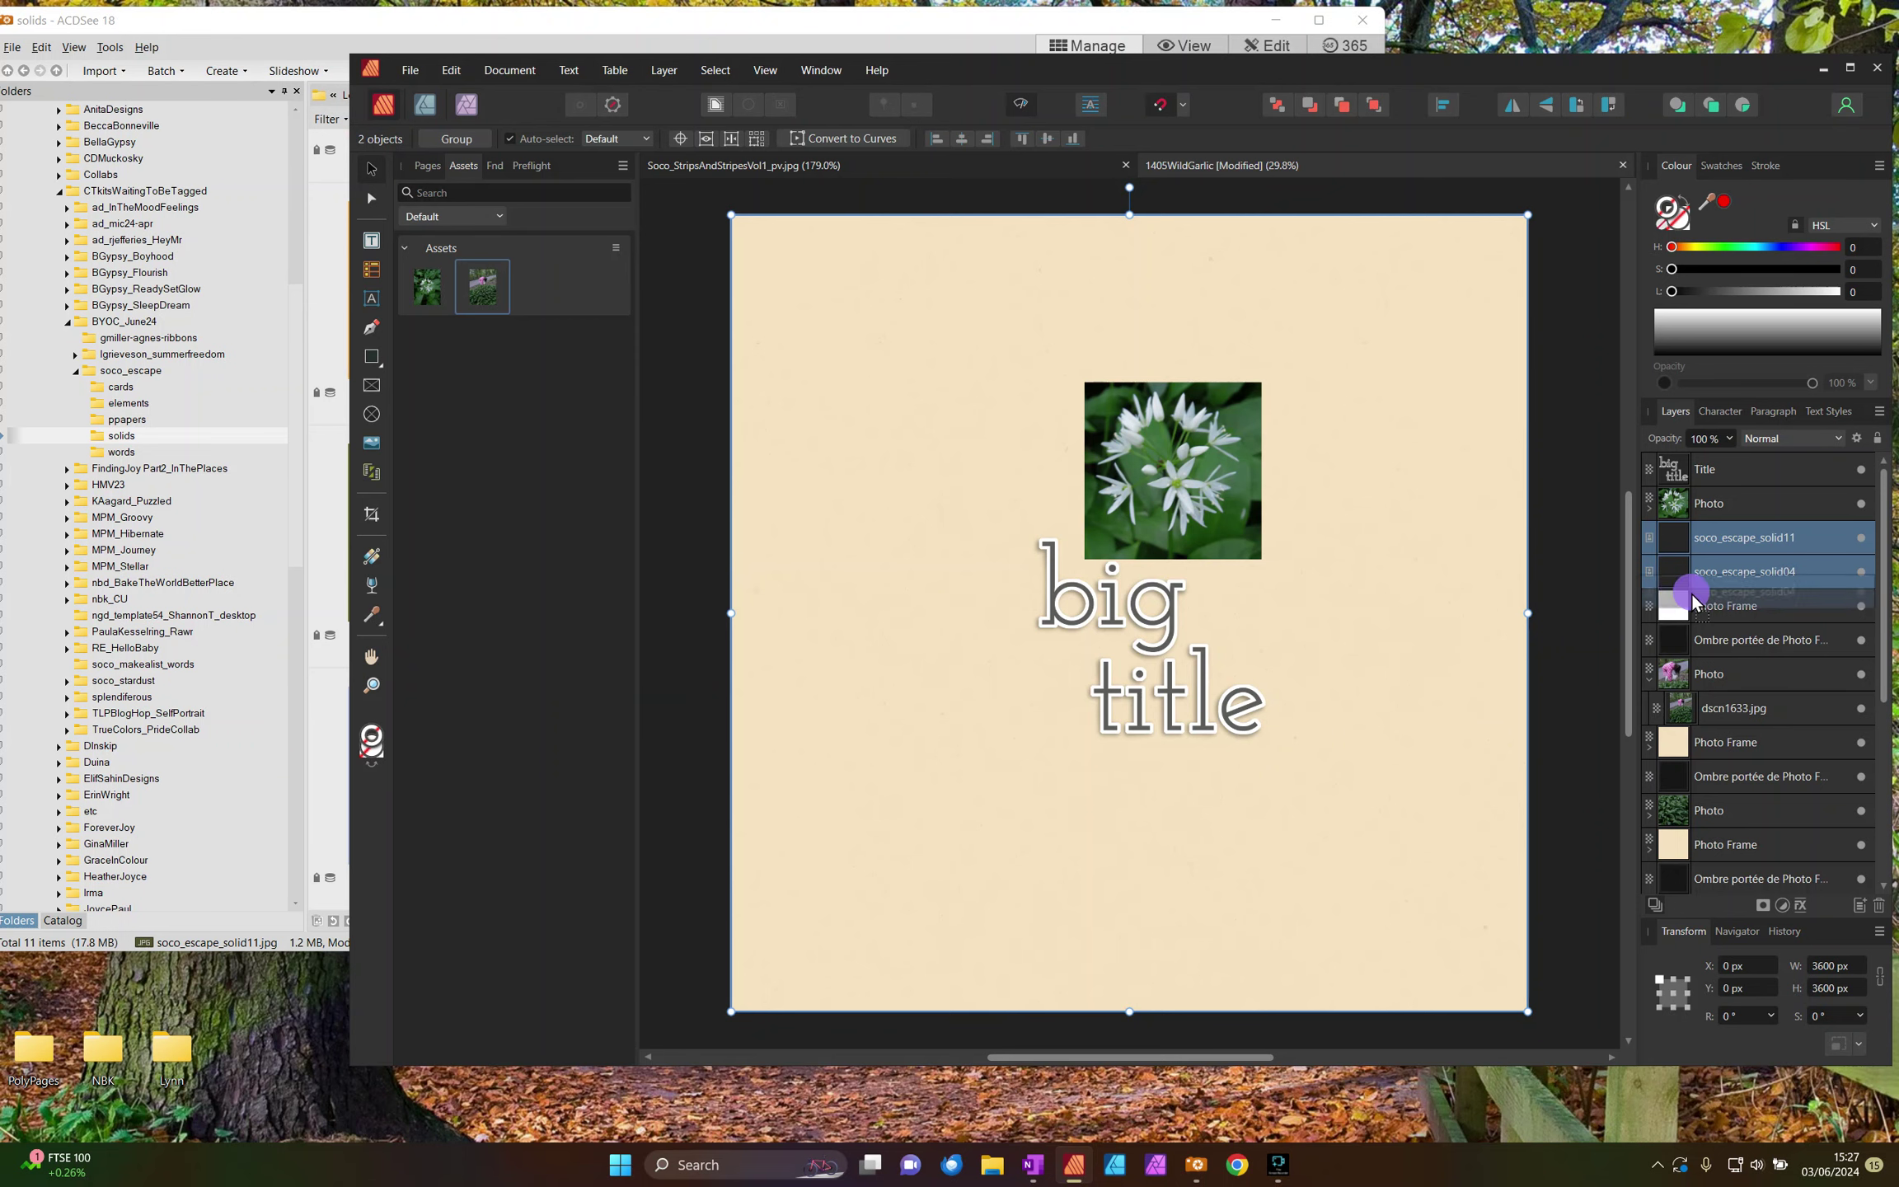
{"action": "key", "text": "Delete"}
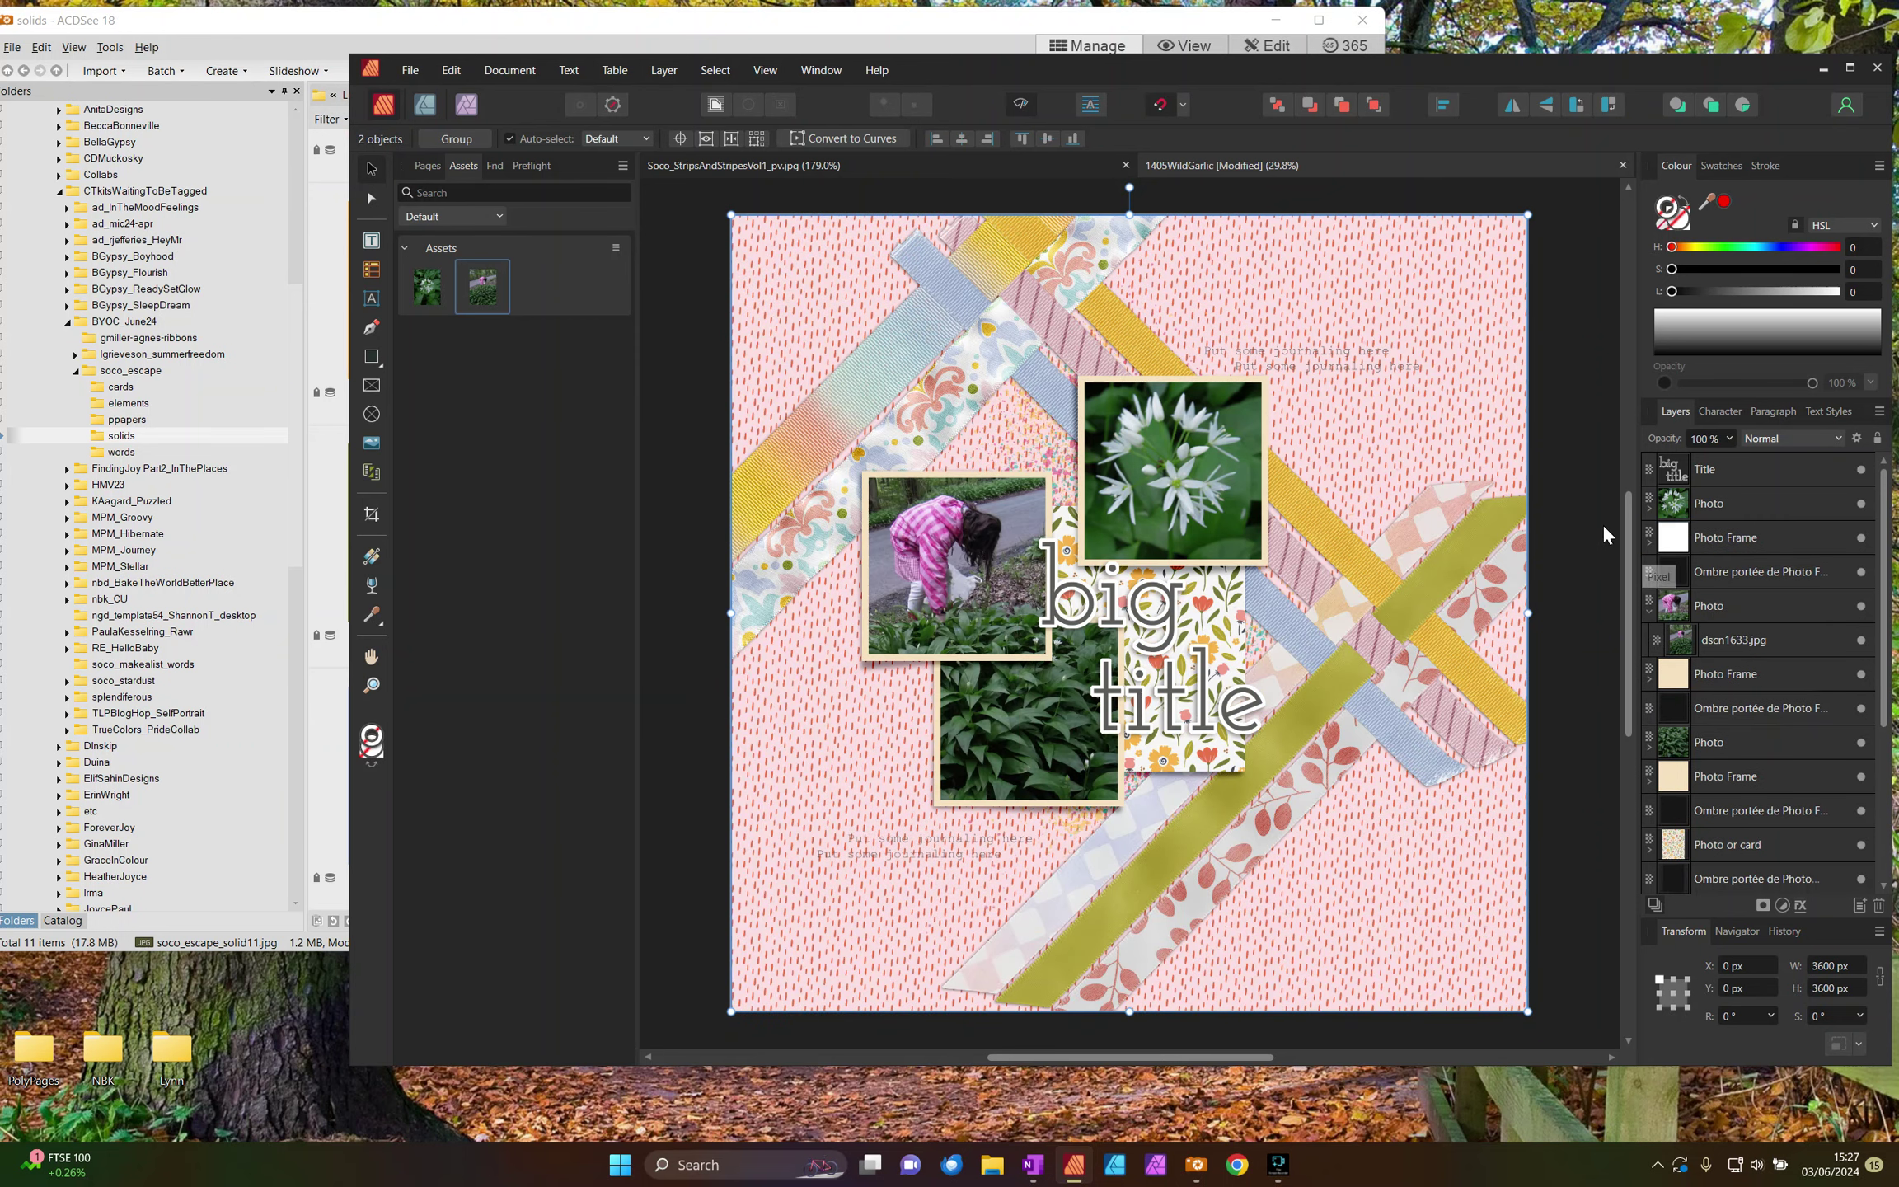
Step: Save the page and duplicate the journaling text to the upper right
{"action": "left_click", "coordinate": [1587, 517]}
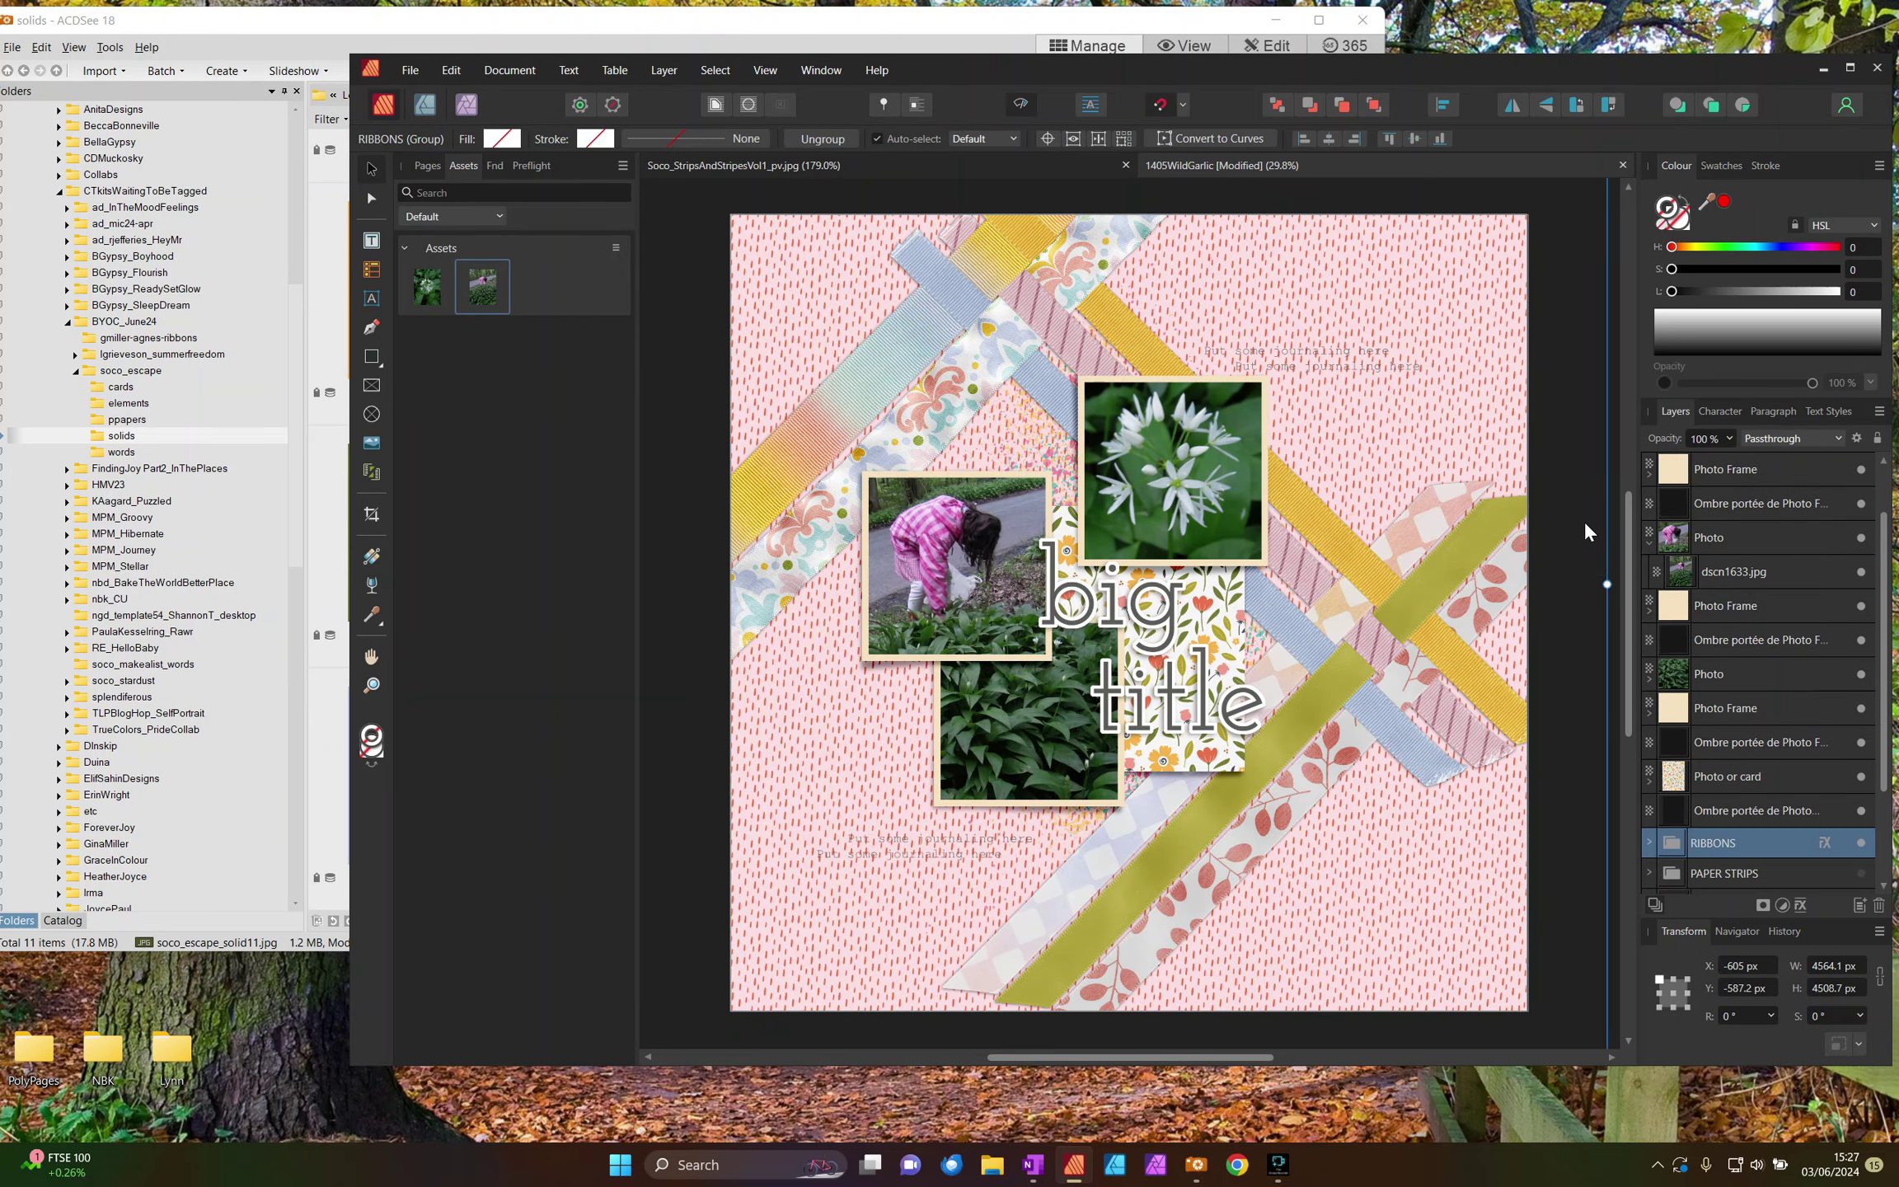
{"action": "key", "text": "ctrl+s"}
{"action": "left_click", "coordinate": [880, 849]}
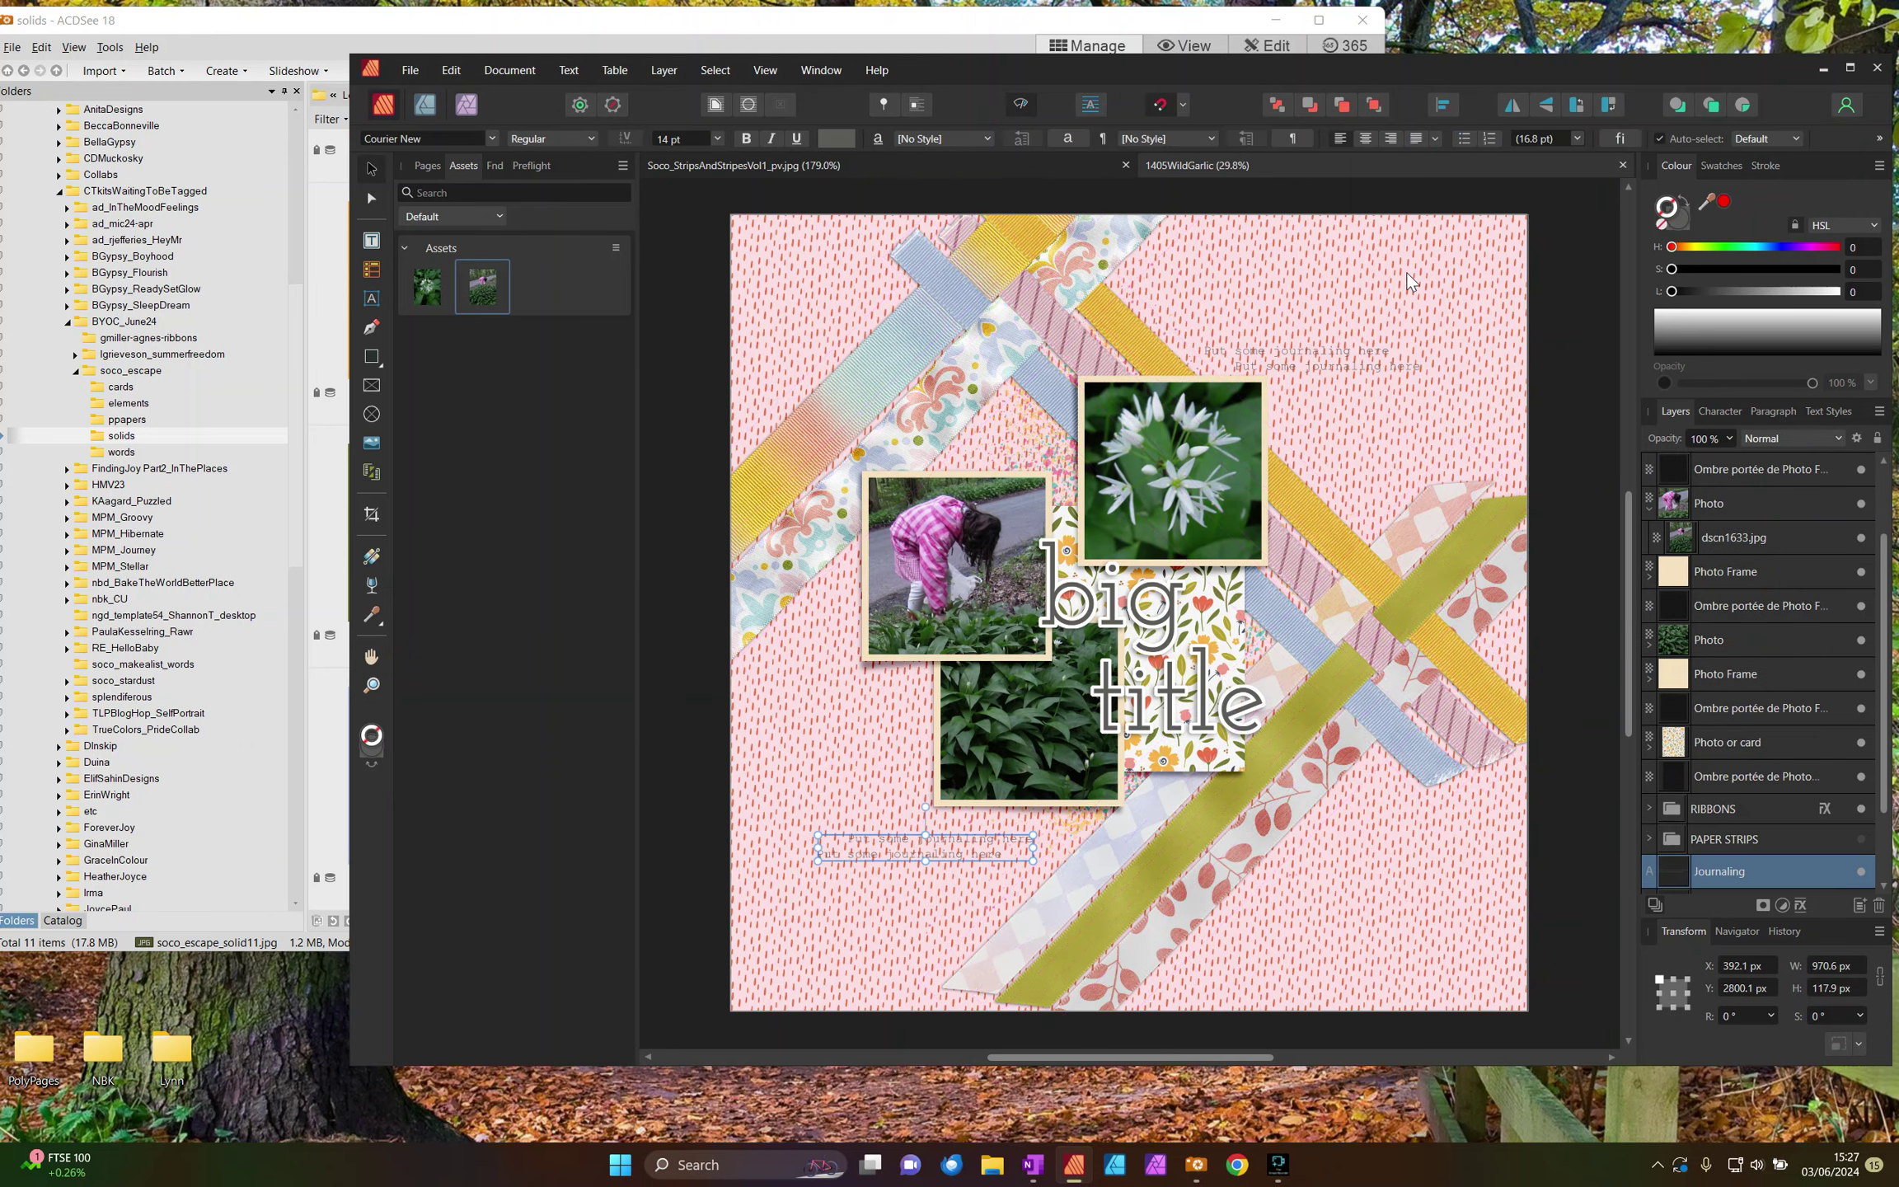
{"action": "left_click_drag", "start_coordinate": [1363, 356], "coordinate": [1363, 356]}
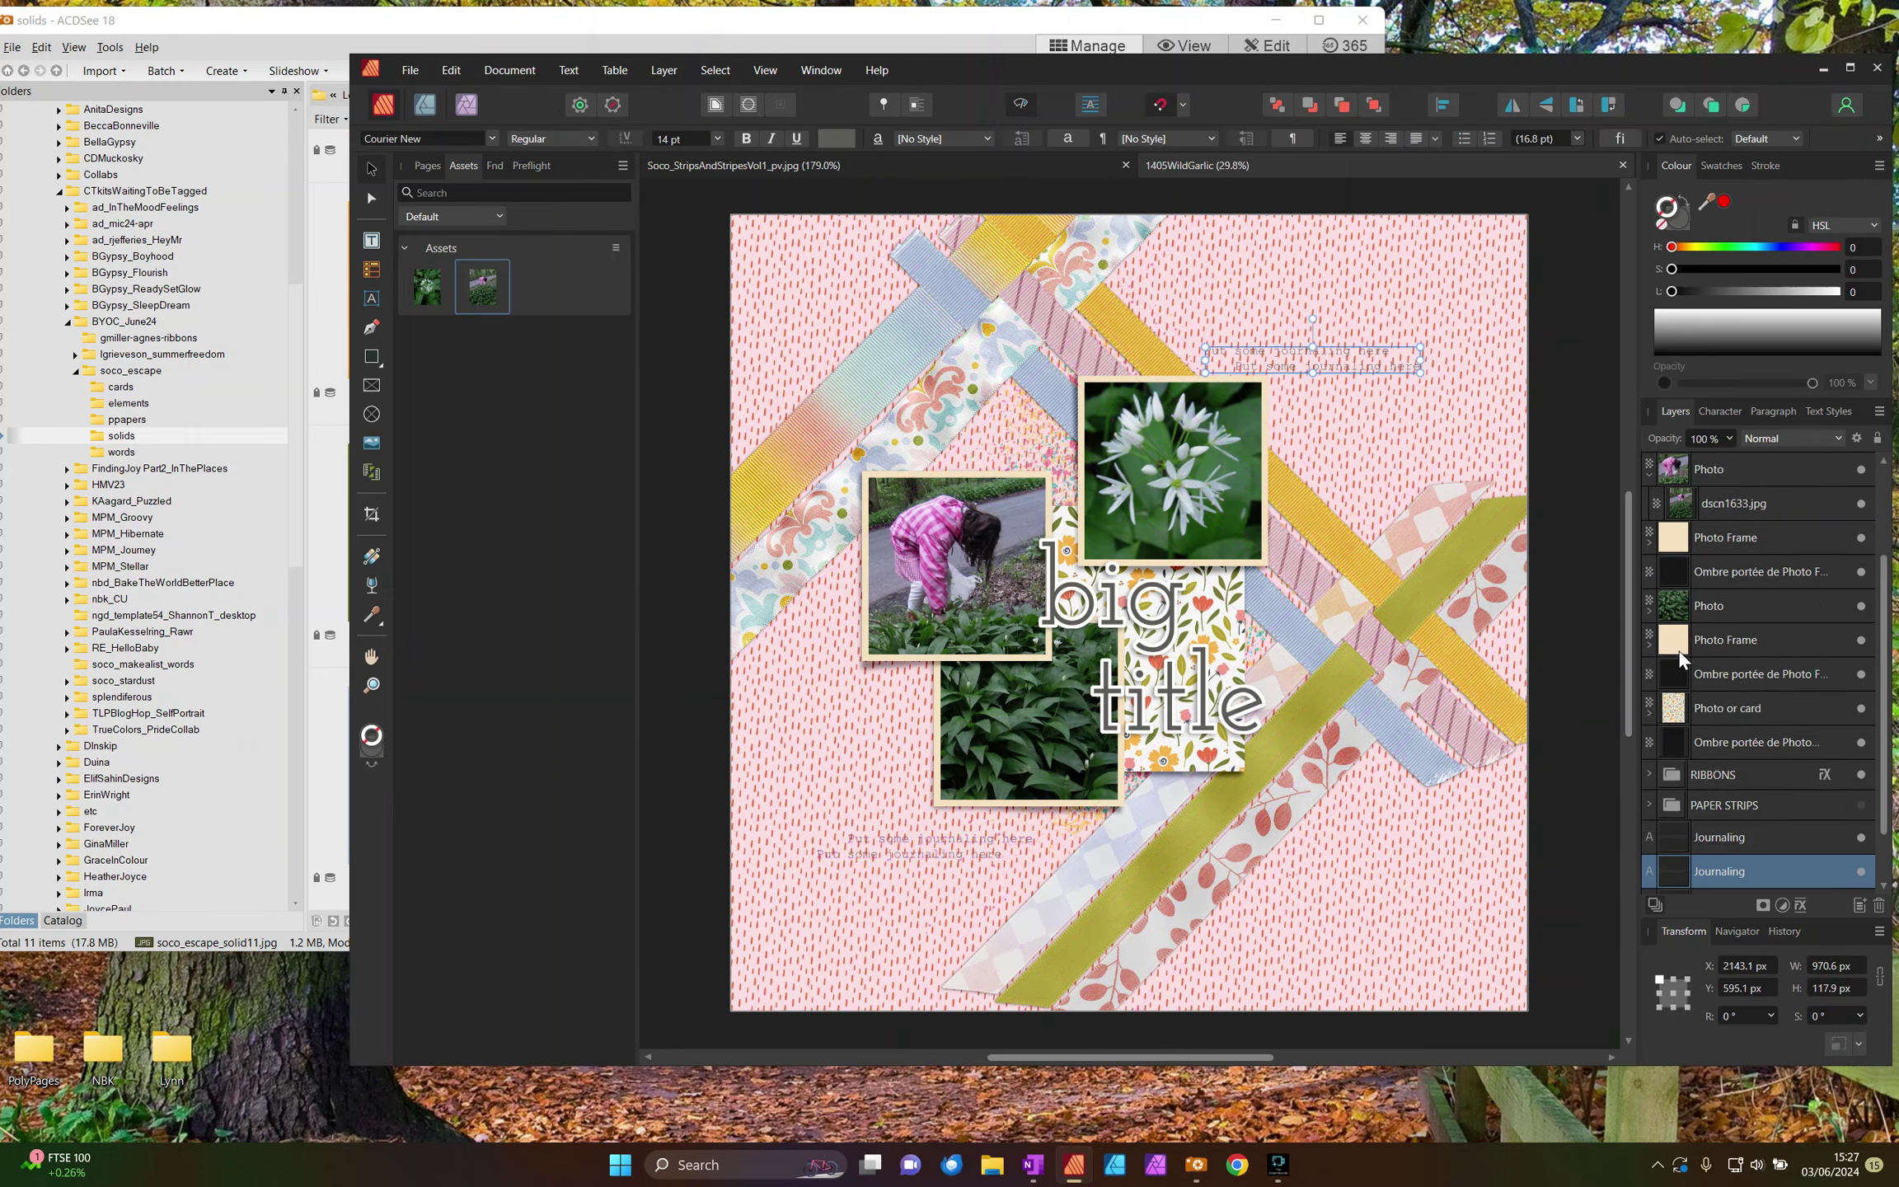
Step: Drag the LITTLE MOMENTS and sweet summertime word strips from the words folder onto the page
{"action": "left_click", "coordinate": [121, 452]}
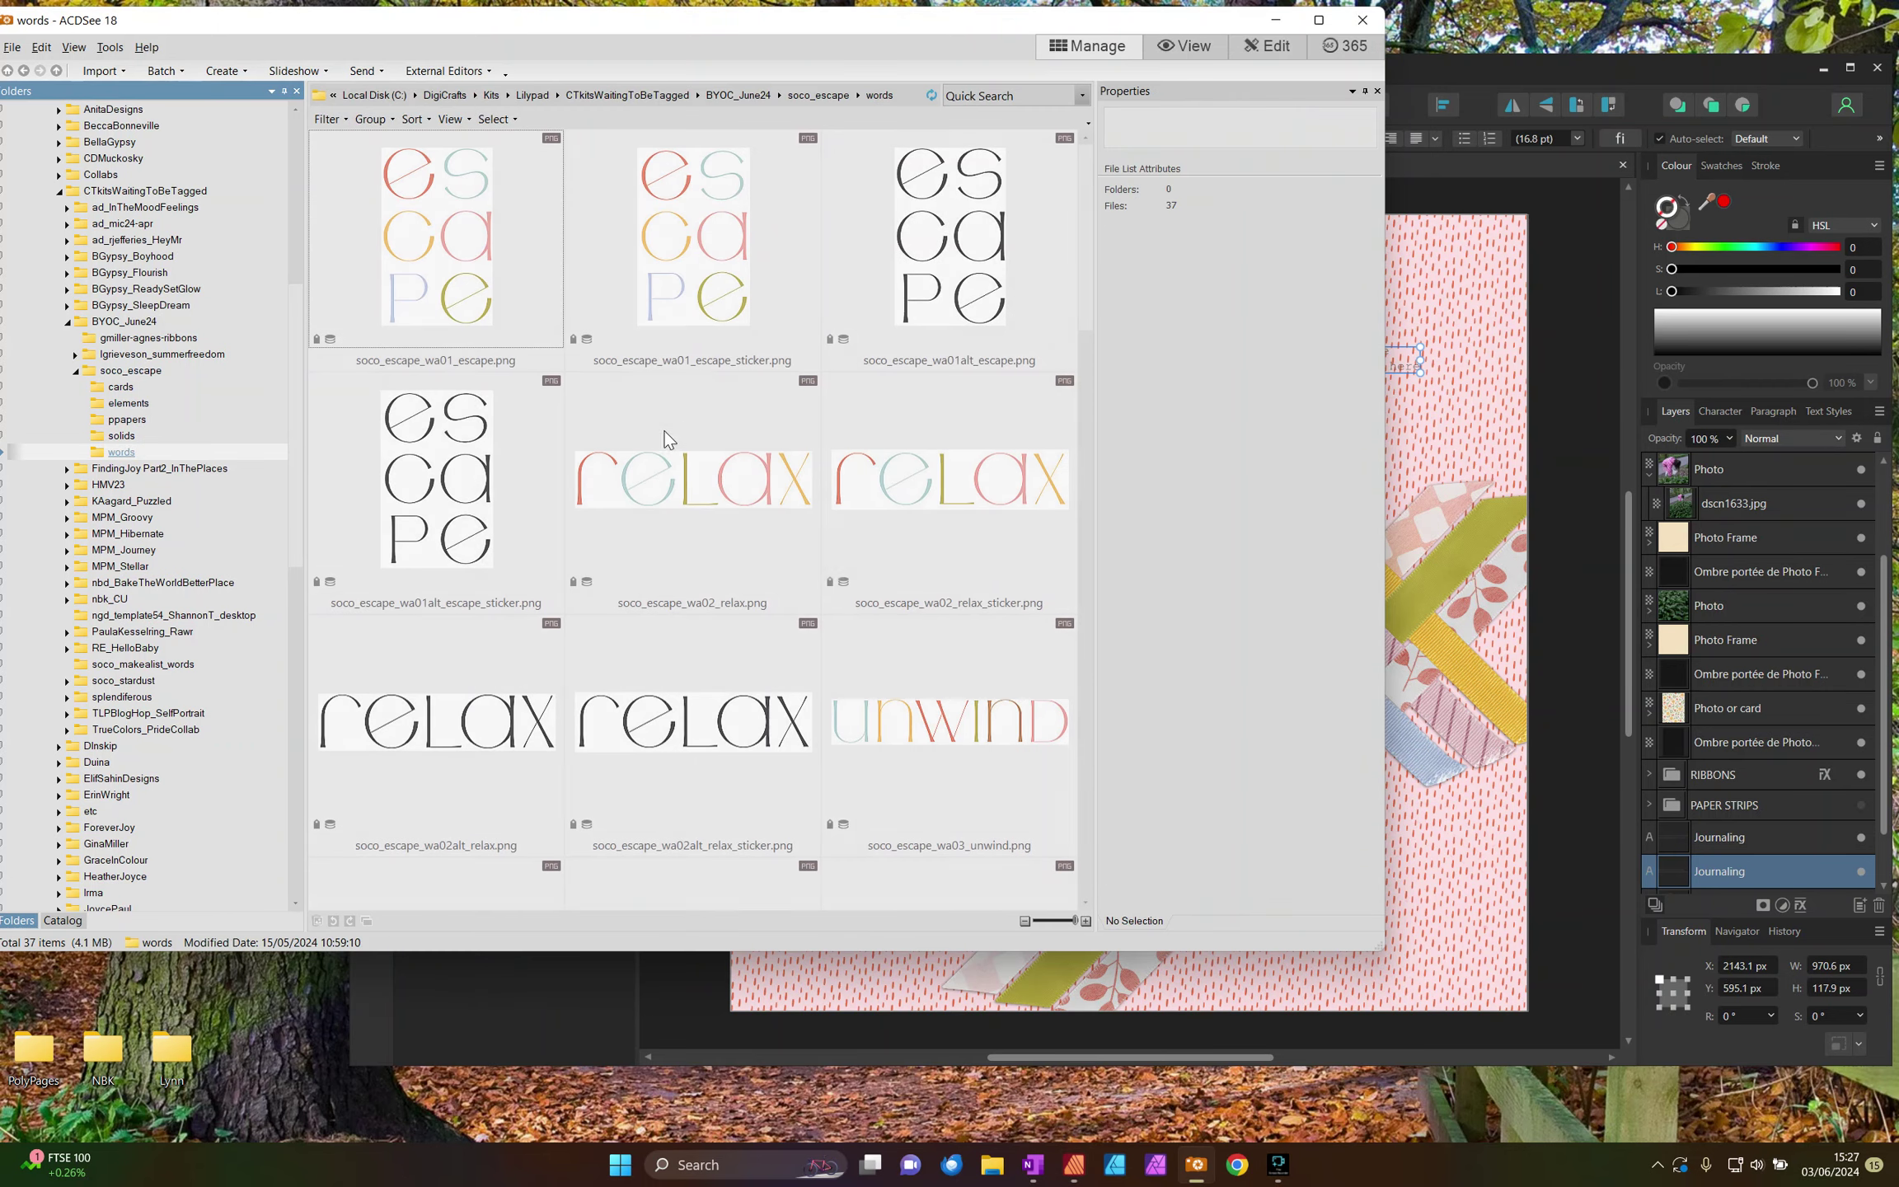
{"action": "scroll", "coordinate": [632, 396], "scroll_direction": "down", "scroll_amount": 6}
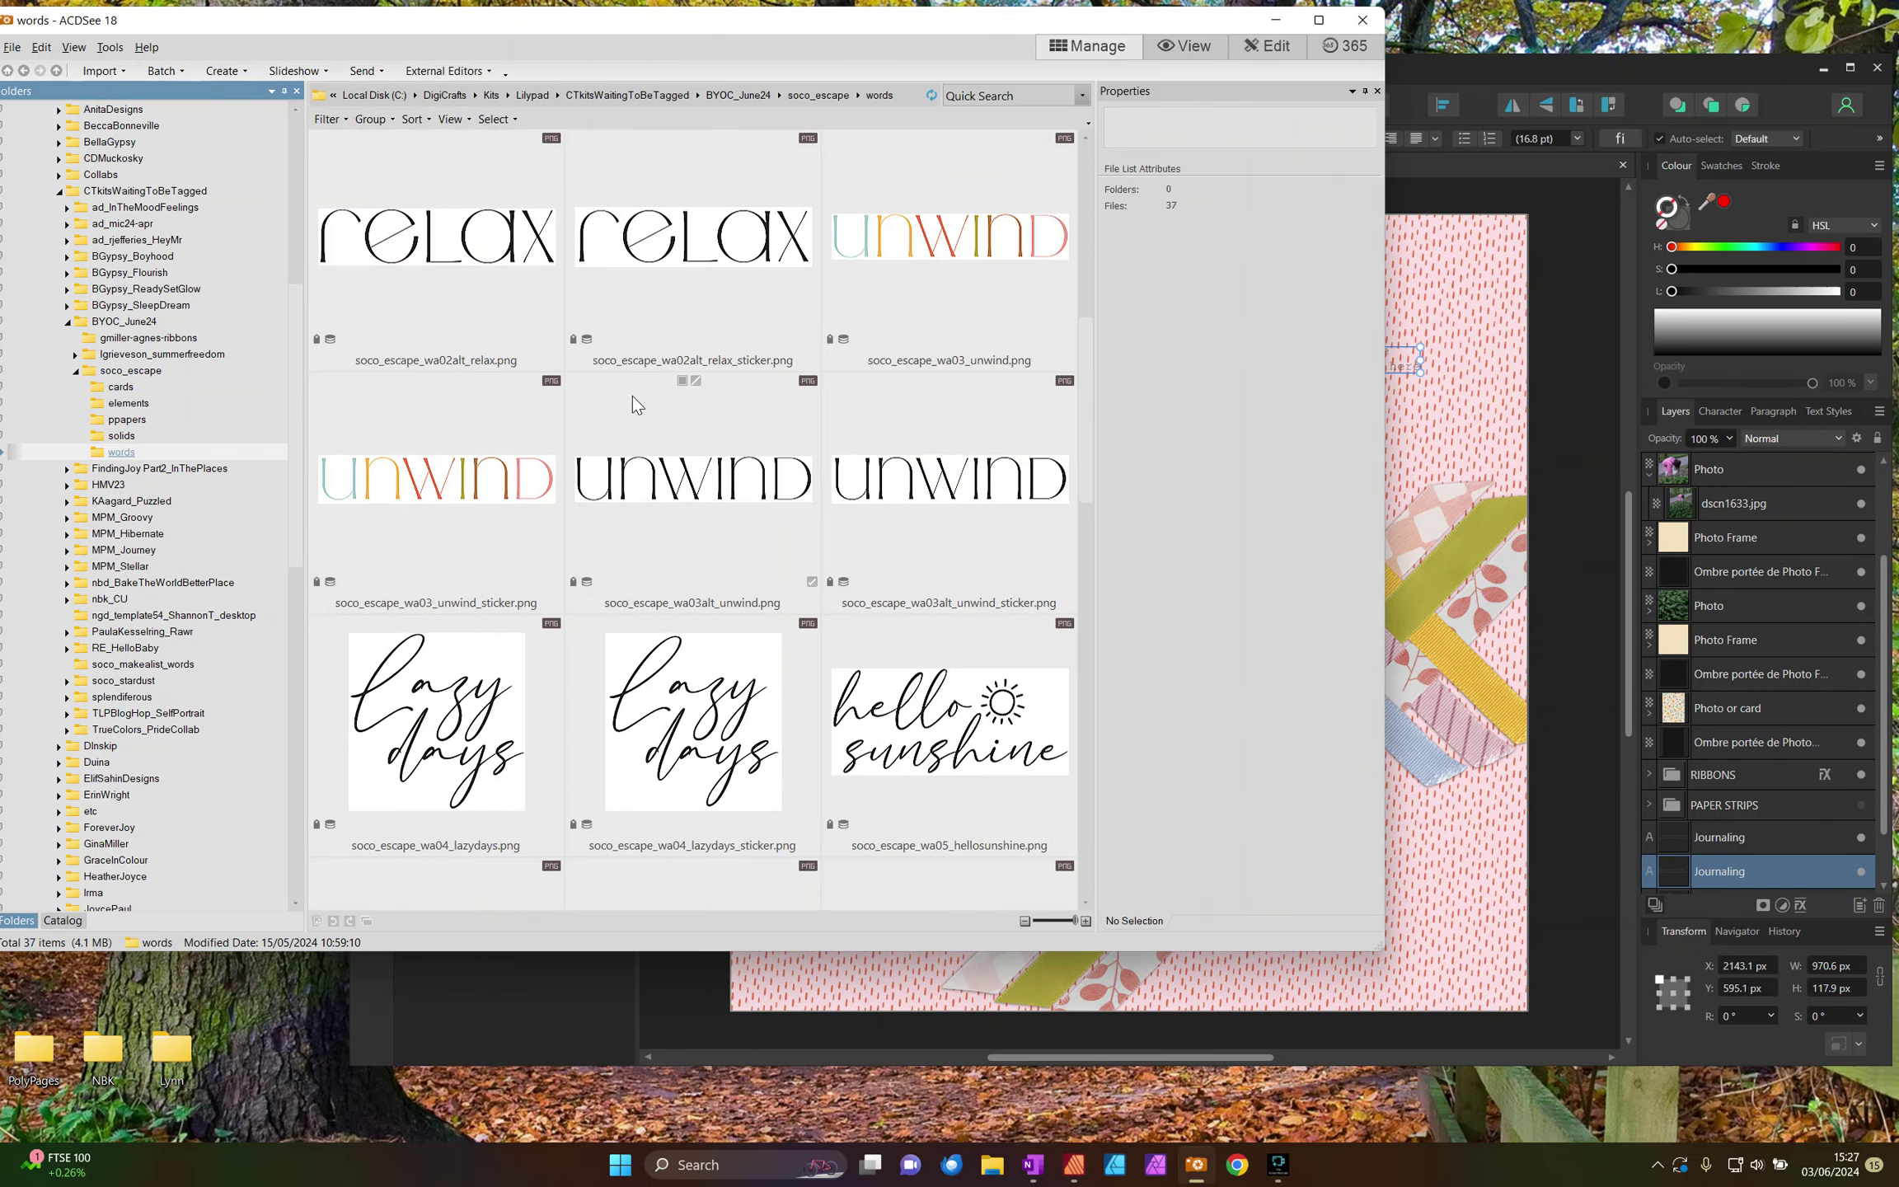
{"action": "scroll", "coordinate": [632, 396], "scroll_direction": "down", "scroll_amount": 1}
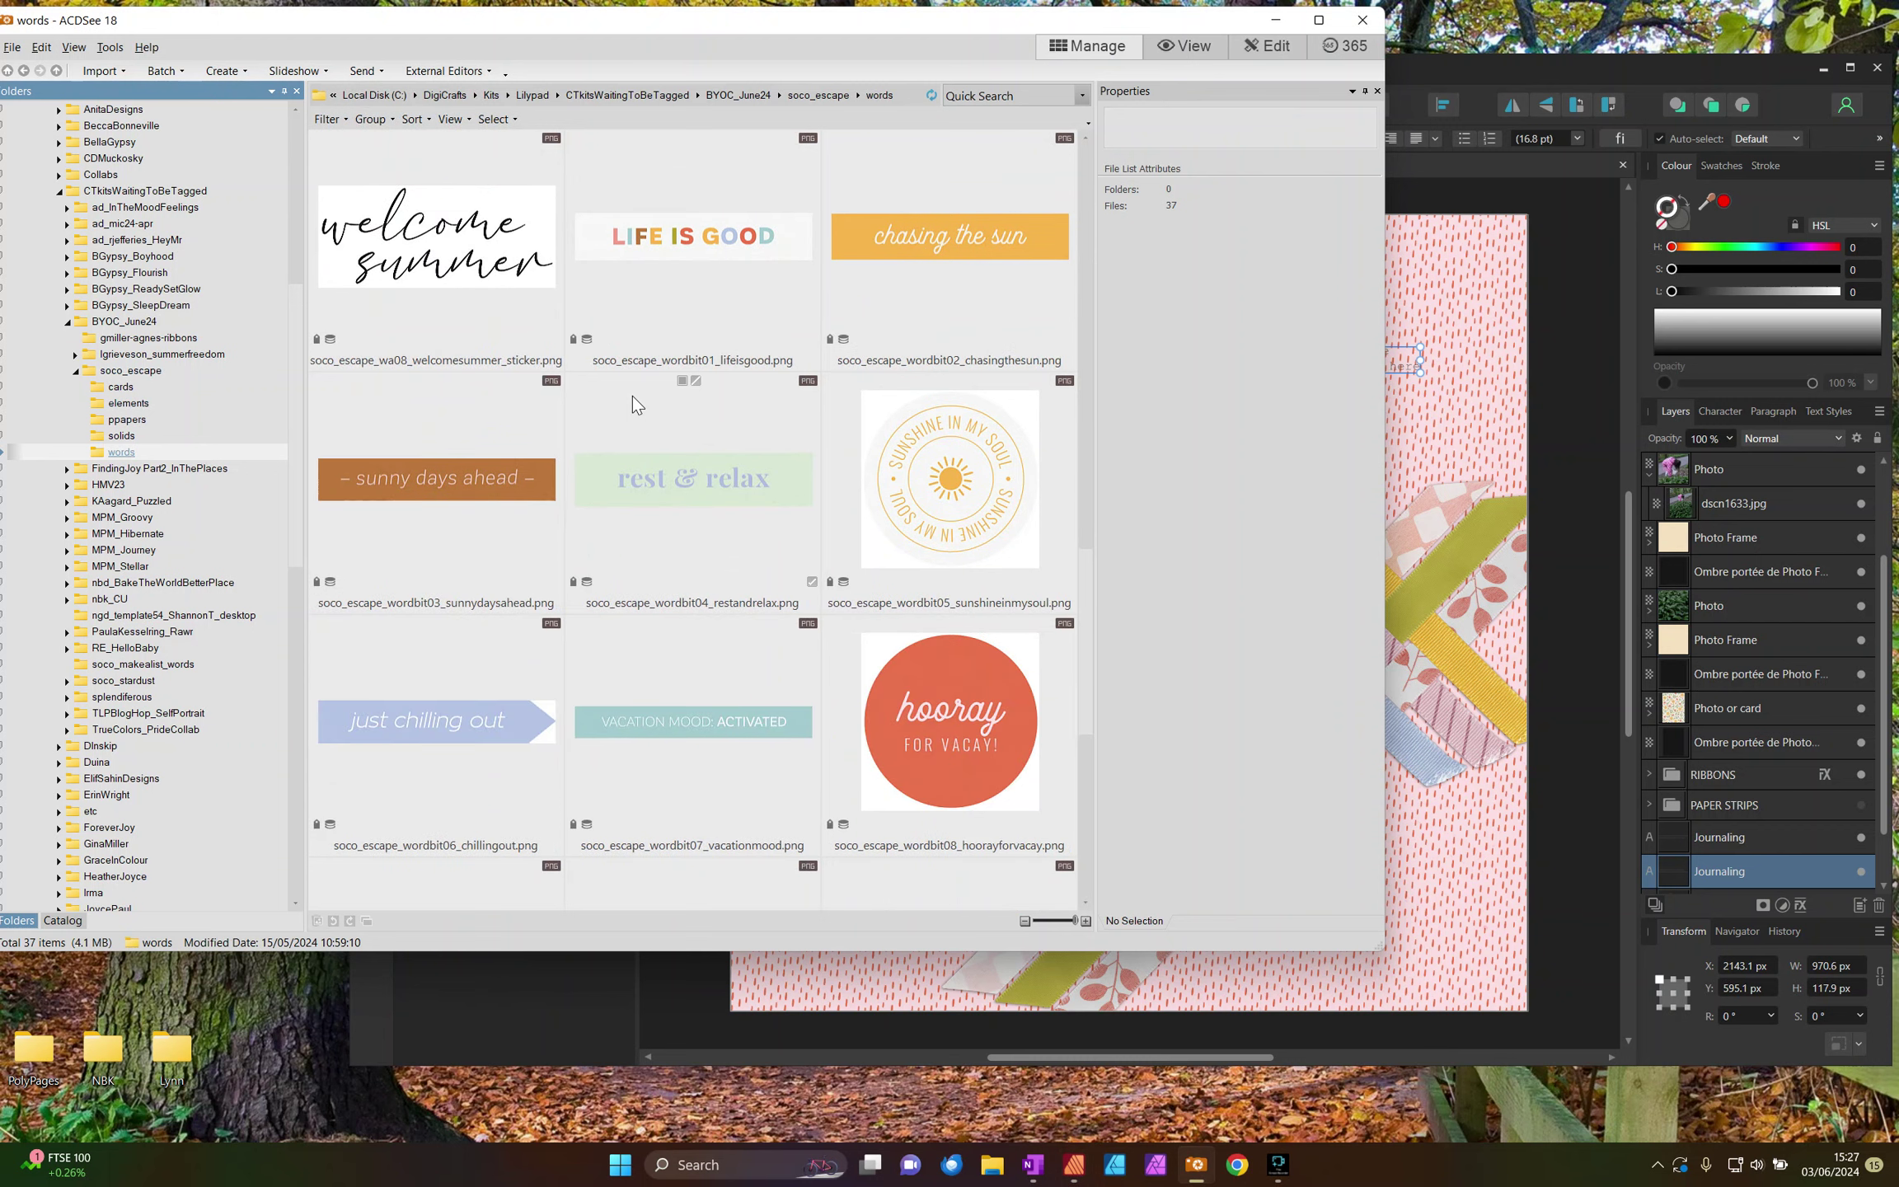
{"action": "scroll", "coordinate": [633, 397], "scroll_direction": "down", "scroll_amount": 2}
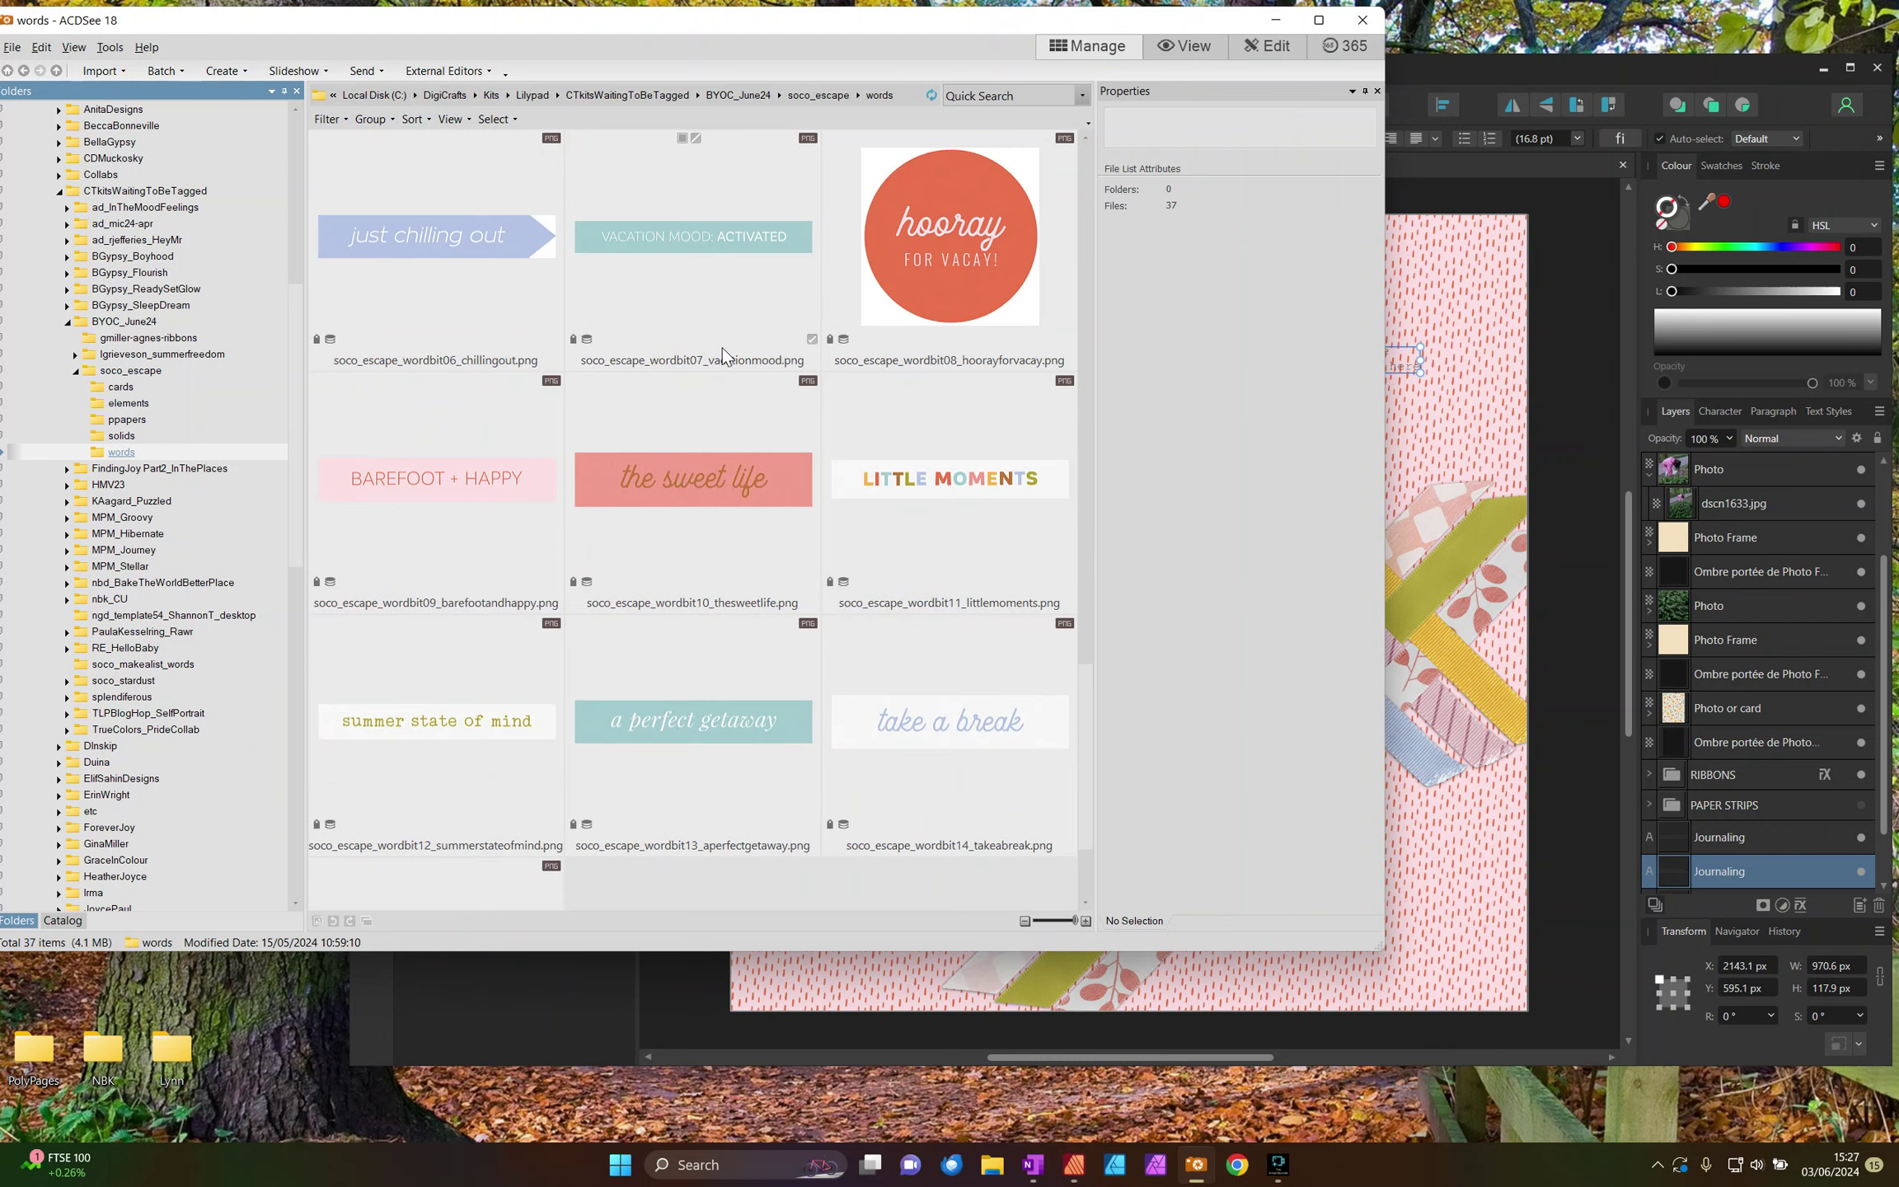
{"action": "scroll", "coordinate": [723, 347], "scroll_direction": "down", "scroll_amount": 1}
{"action": "left_click_drag", "start_coordinate": [863, 289], "coordinate": [1426, 384]}
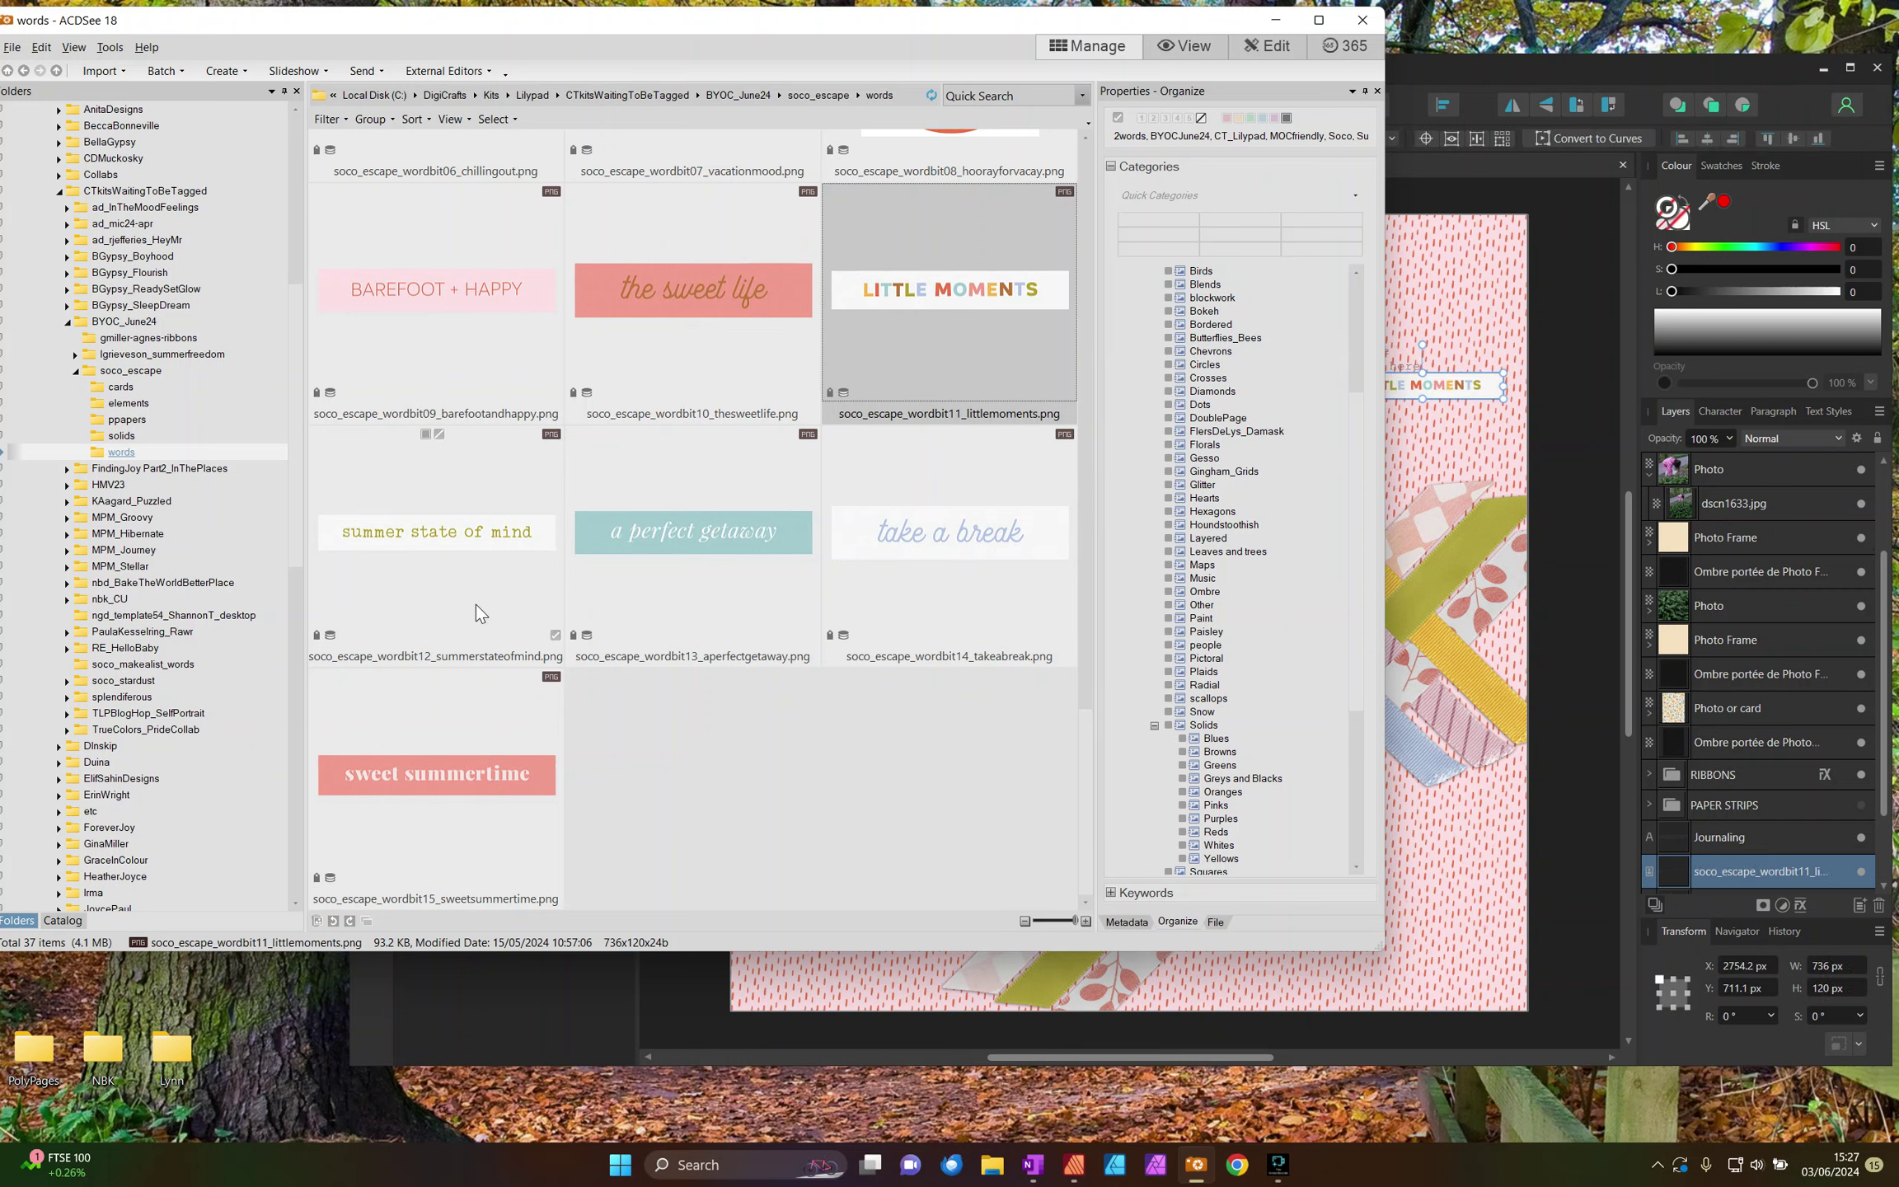
{"action": "left_click_drag", "start_coordinate": [384, 768], "coordinate": [1411, 445]}
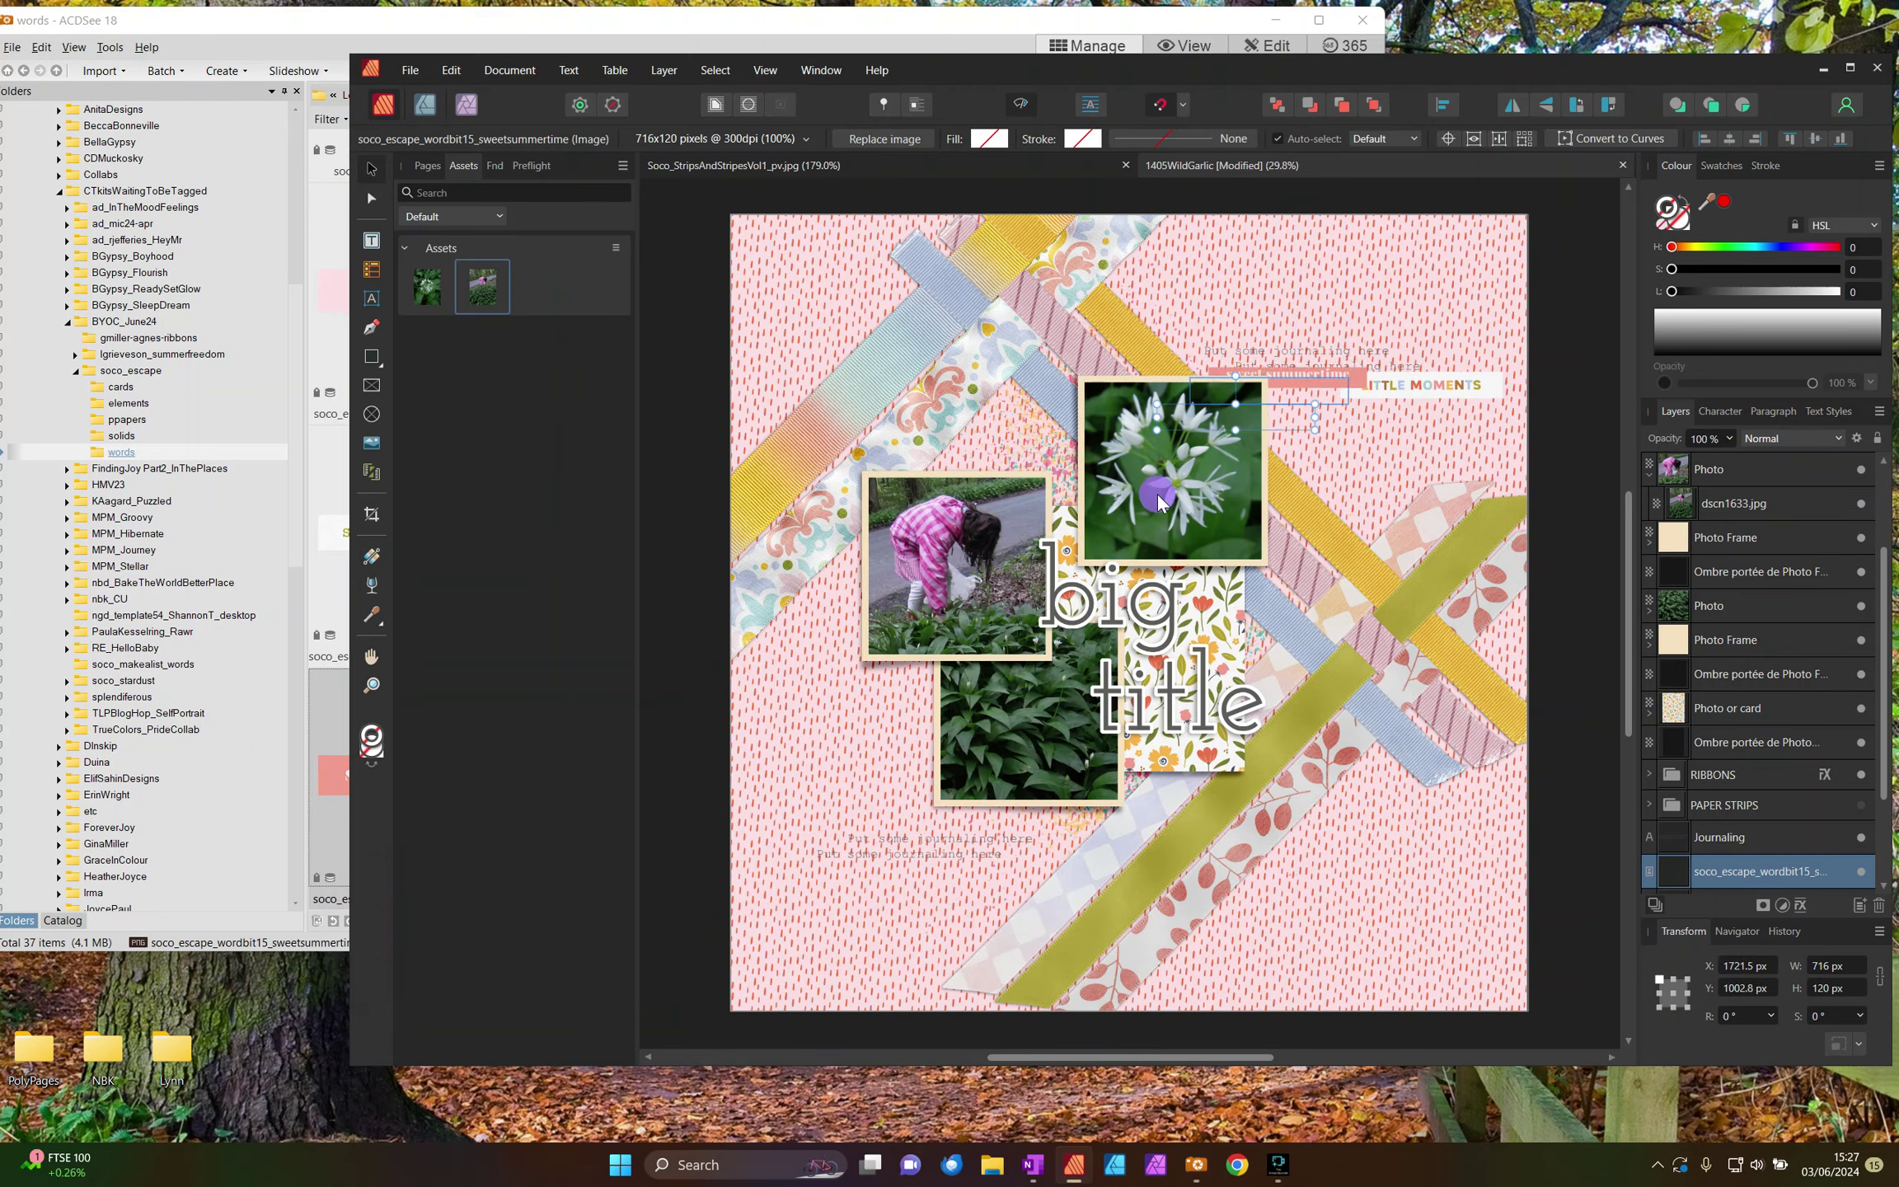
Step: Move sweet summertime and LITTLE MOMENTS to the lower left, above the journaling text, and select both
{"action": "left_click_drag", "start_coordinate": [1236, 416], "coordinate": [912, 847]}
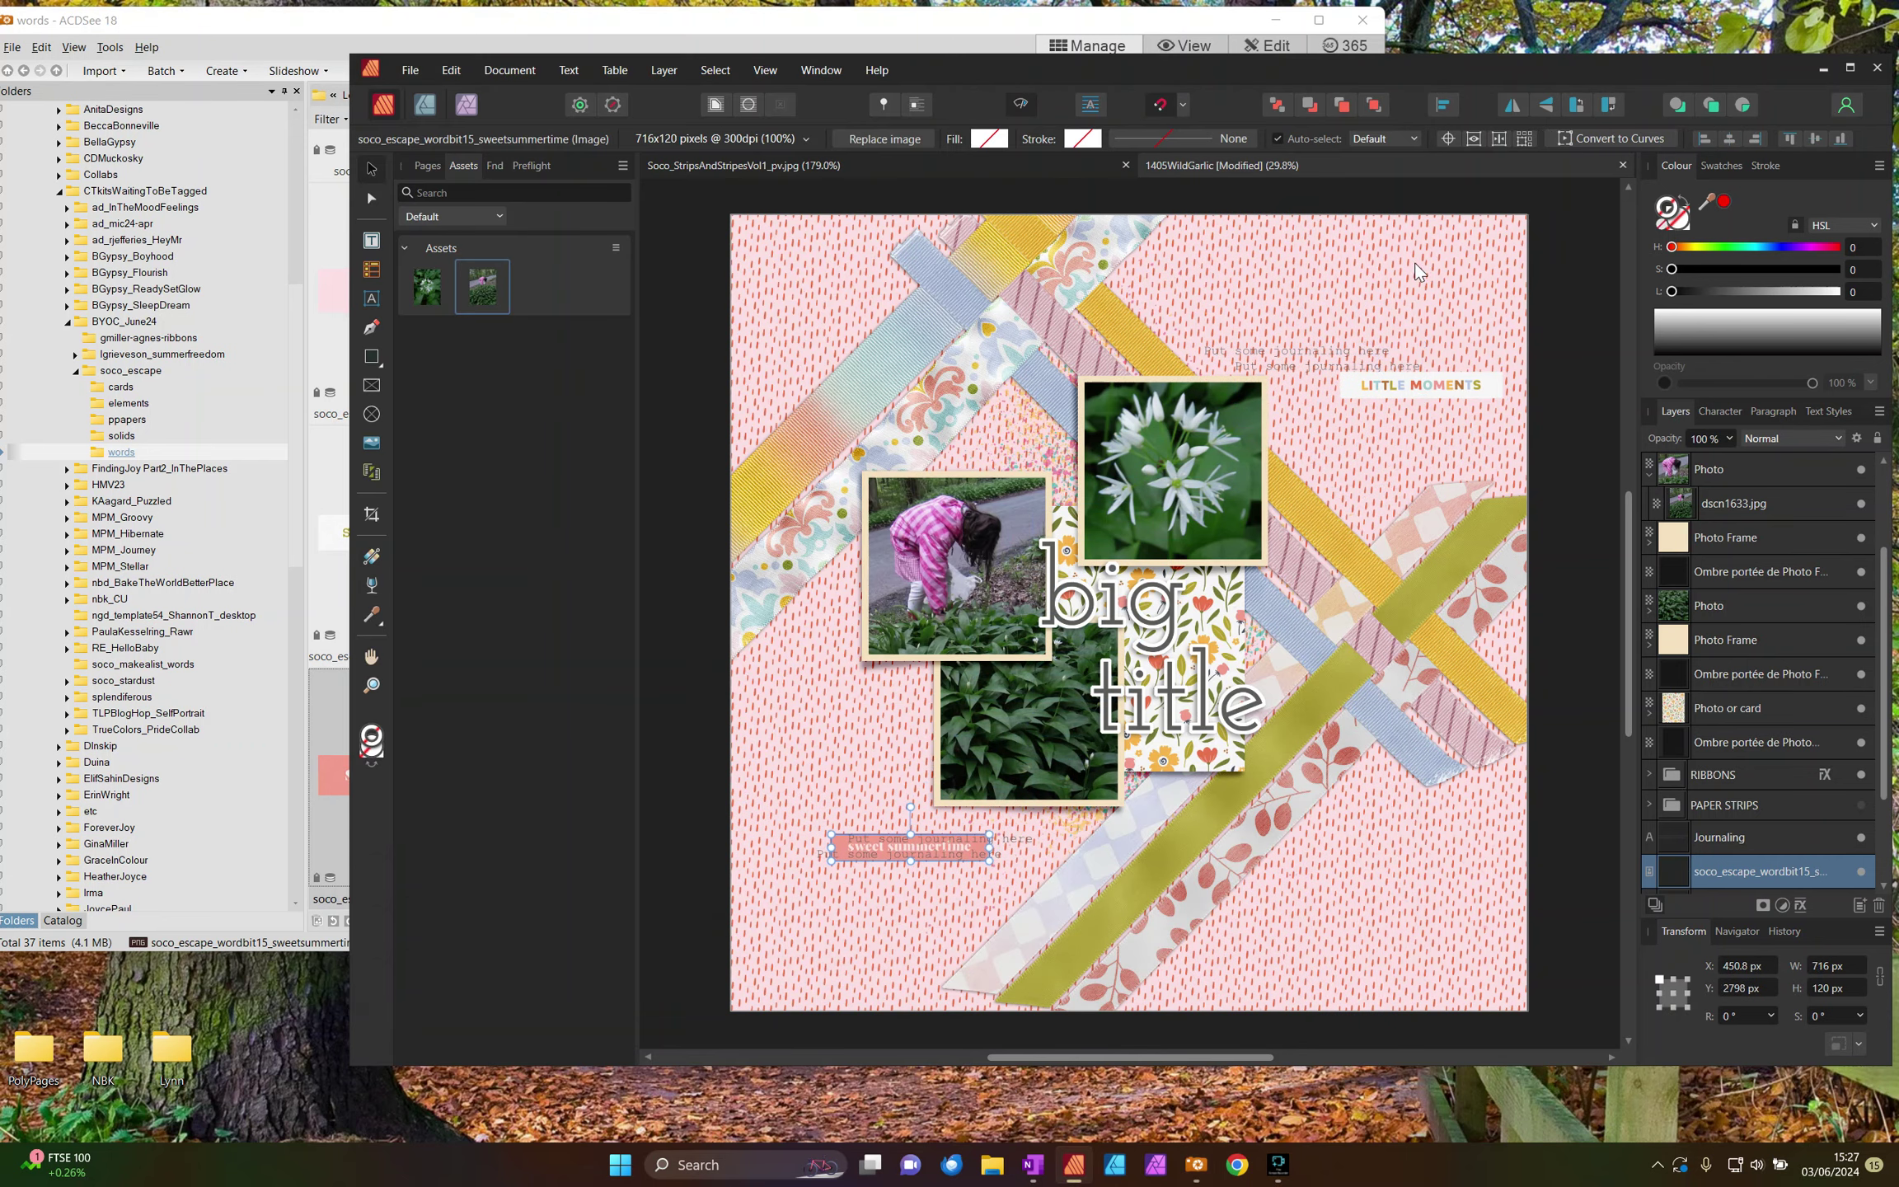
{"action": "left_click_drag", "start_coordinate": [1417, 272], "coordinate": [961, 865]}
{"action": "left_click", "coordinate": [1685, 839]}
{"action": "key", "text": "ctrl+shift+["}
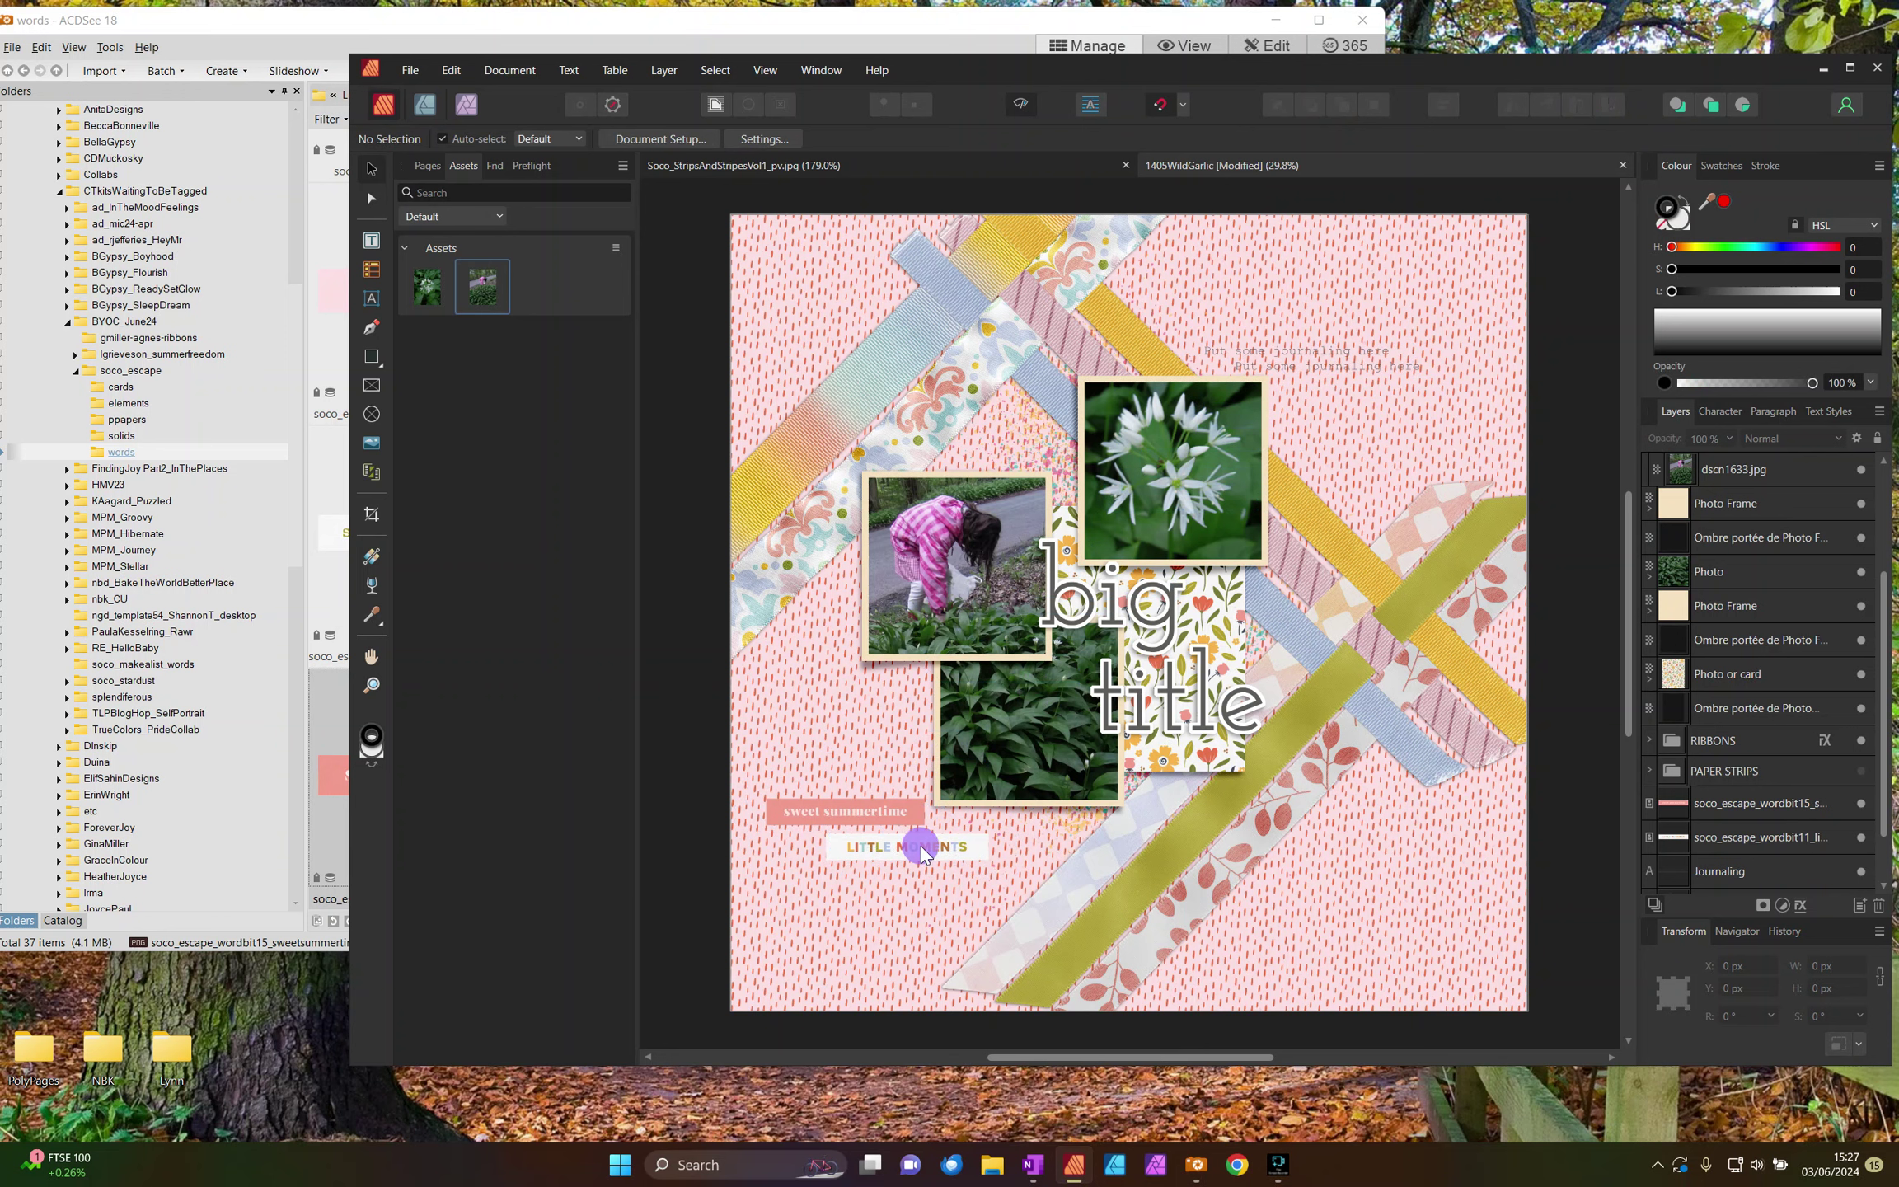
{"action": "left_click", "coordinate": [927, 849]}
{"action": "mouse_move", "coordinate": [869, 822]}
{"action": "left_mouse_down"}
{"action": "mouse_move", "coordinate": [881, 835]}
{"action": "mouse_move", "coordinate": [869, 820]}
{"action": "left_mouse_up"}
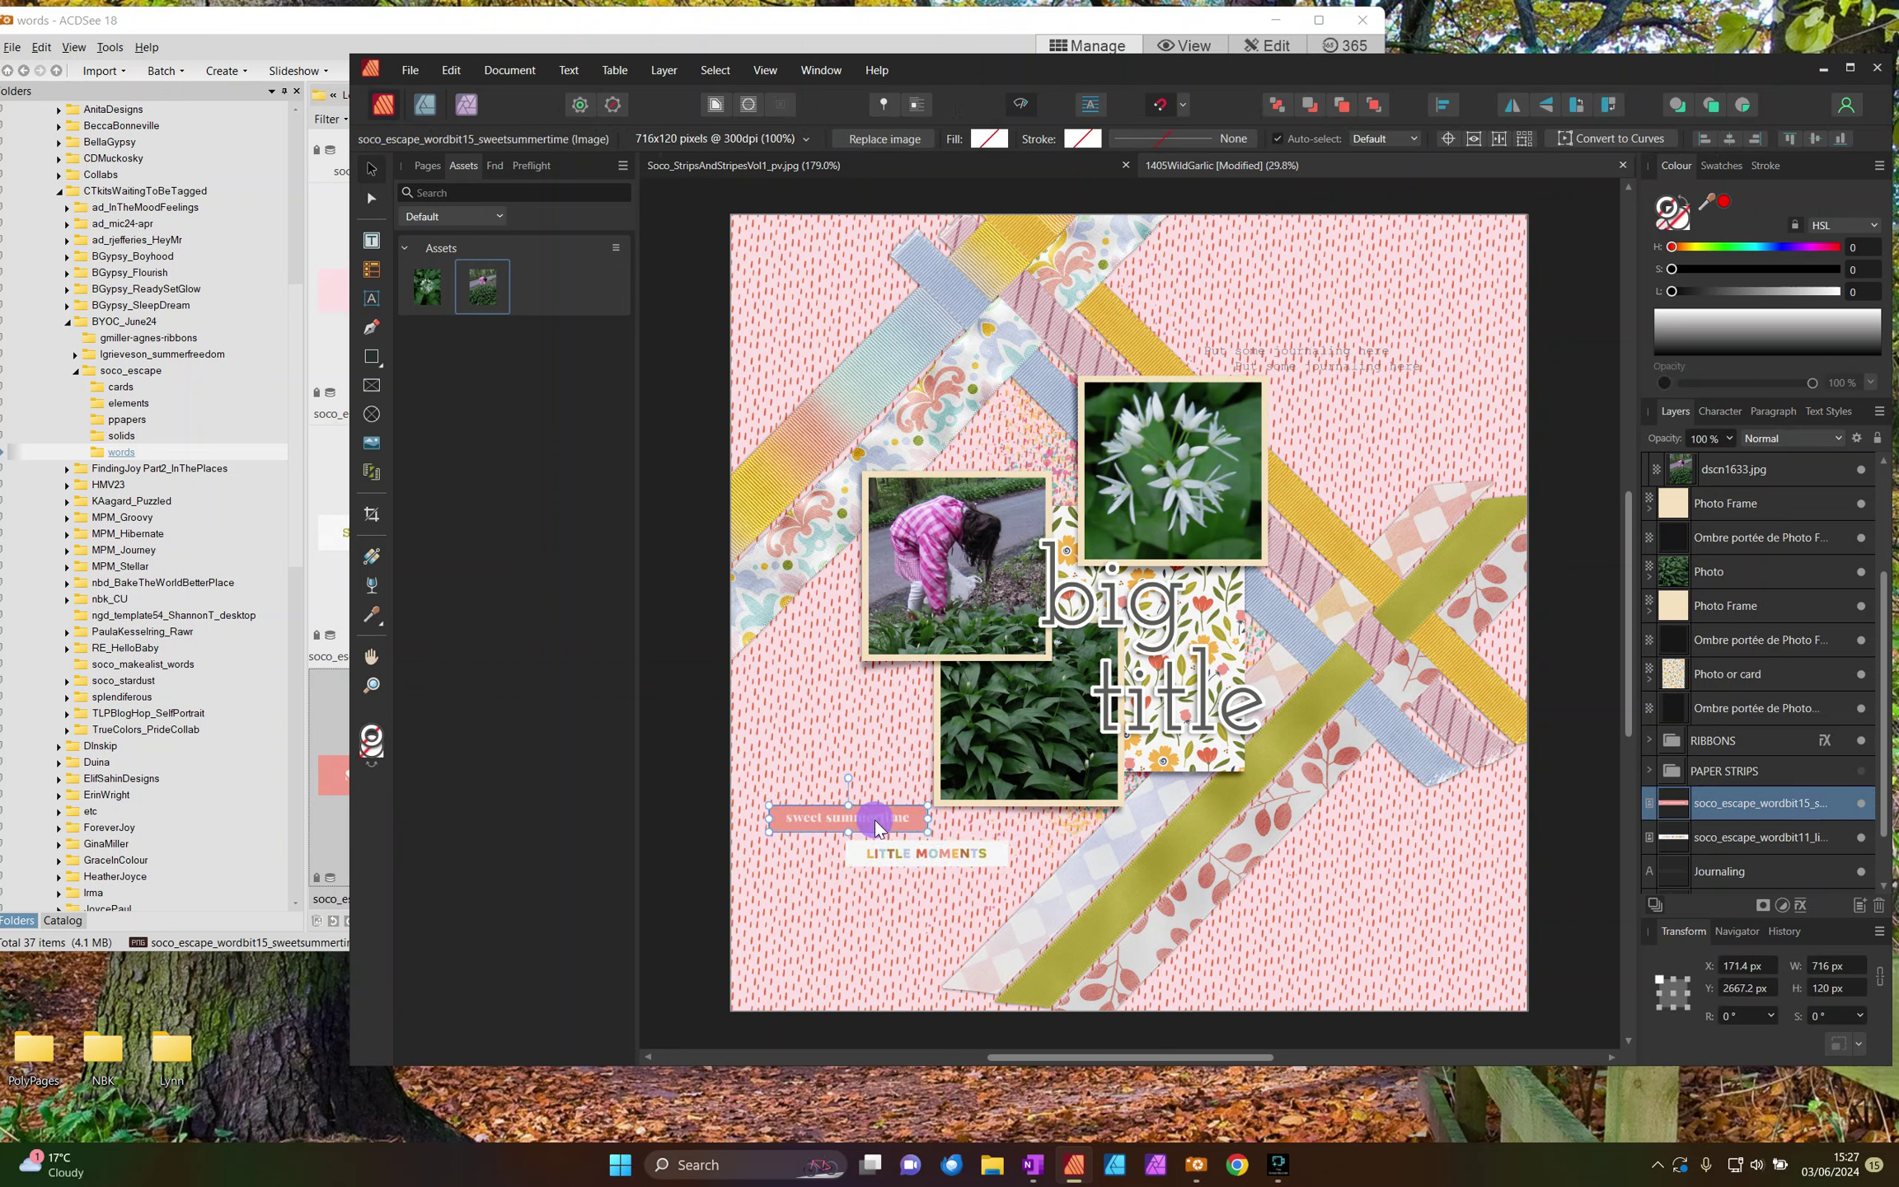
{"action": "left_click", "coordinate": [1004, 857], "text": "shift"}
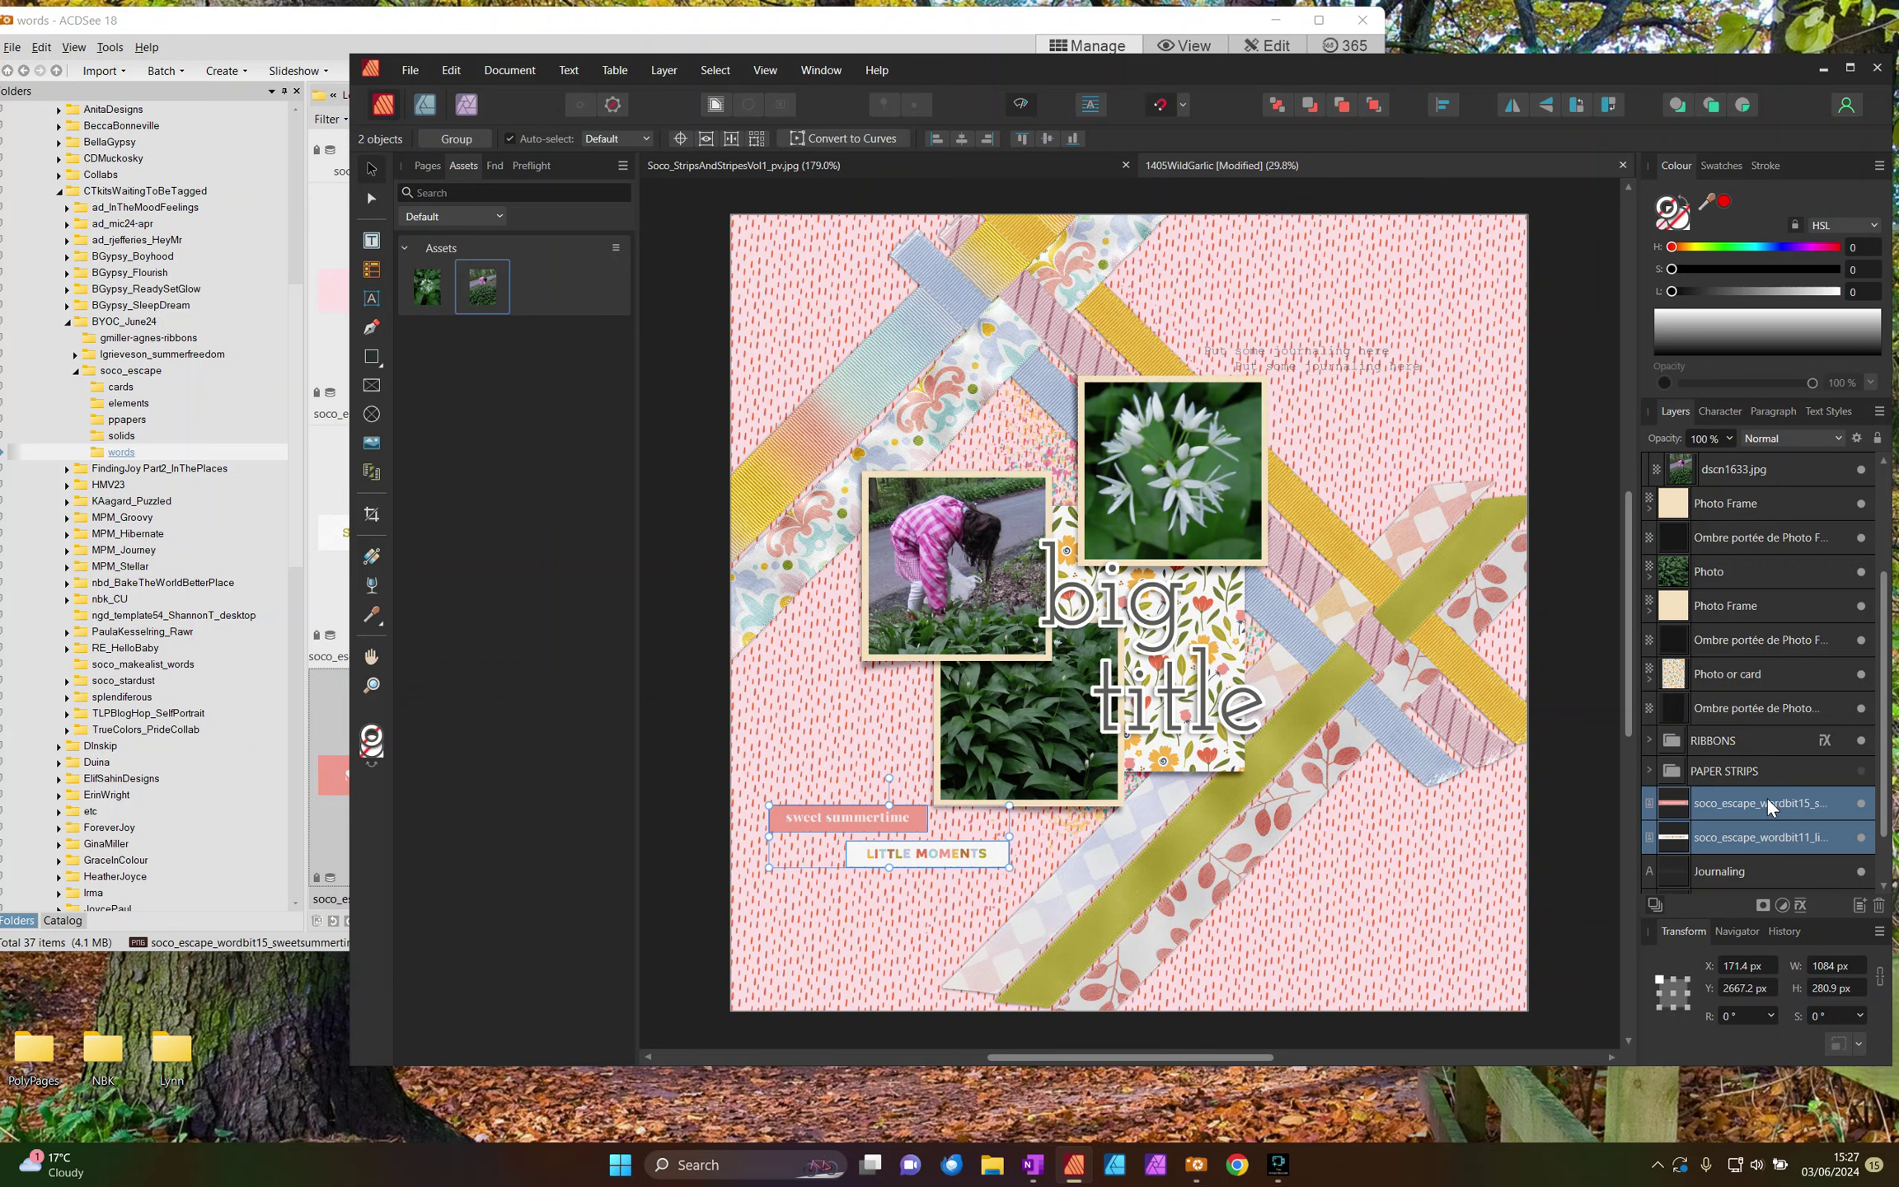
Step: Give both word strips an outer shadow with 11 px radius and 4.1 px offset, then save
{"action": "left_click", "coordinate": [1801, 905]}
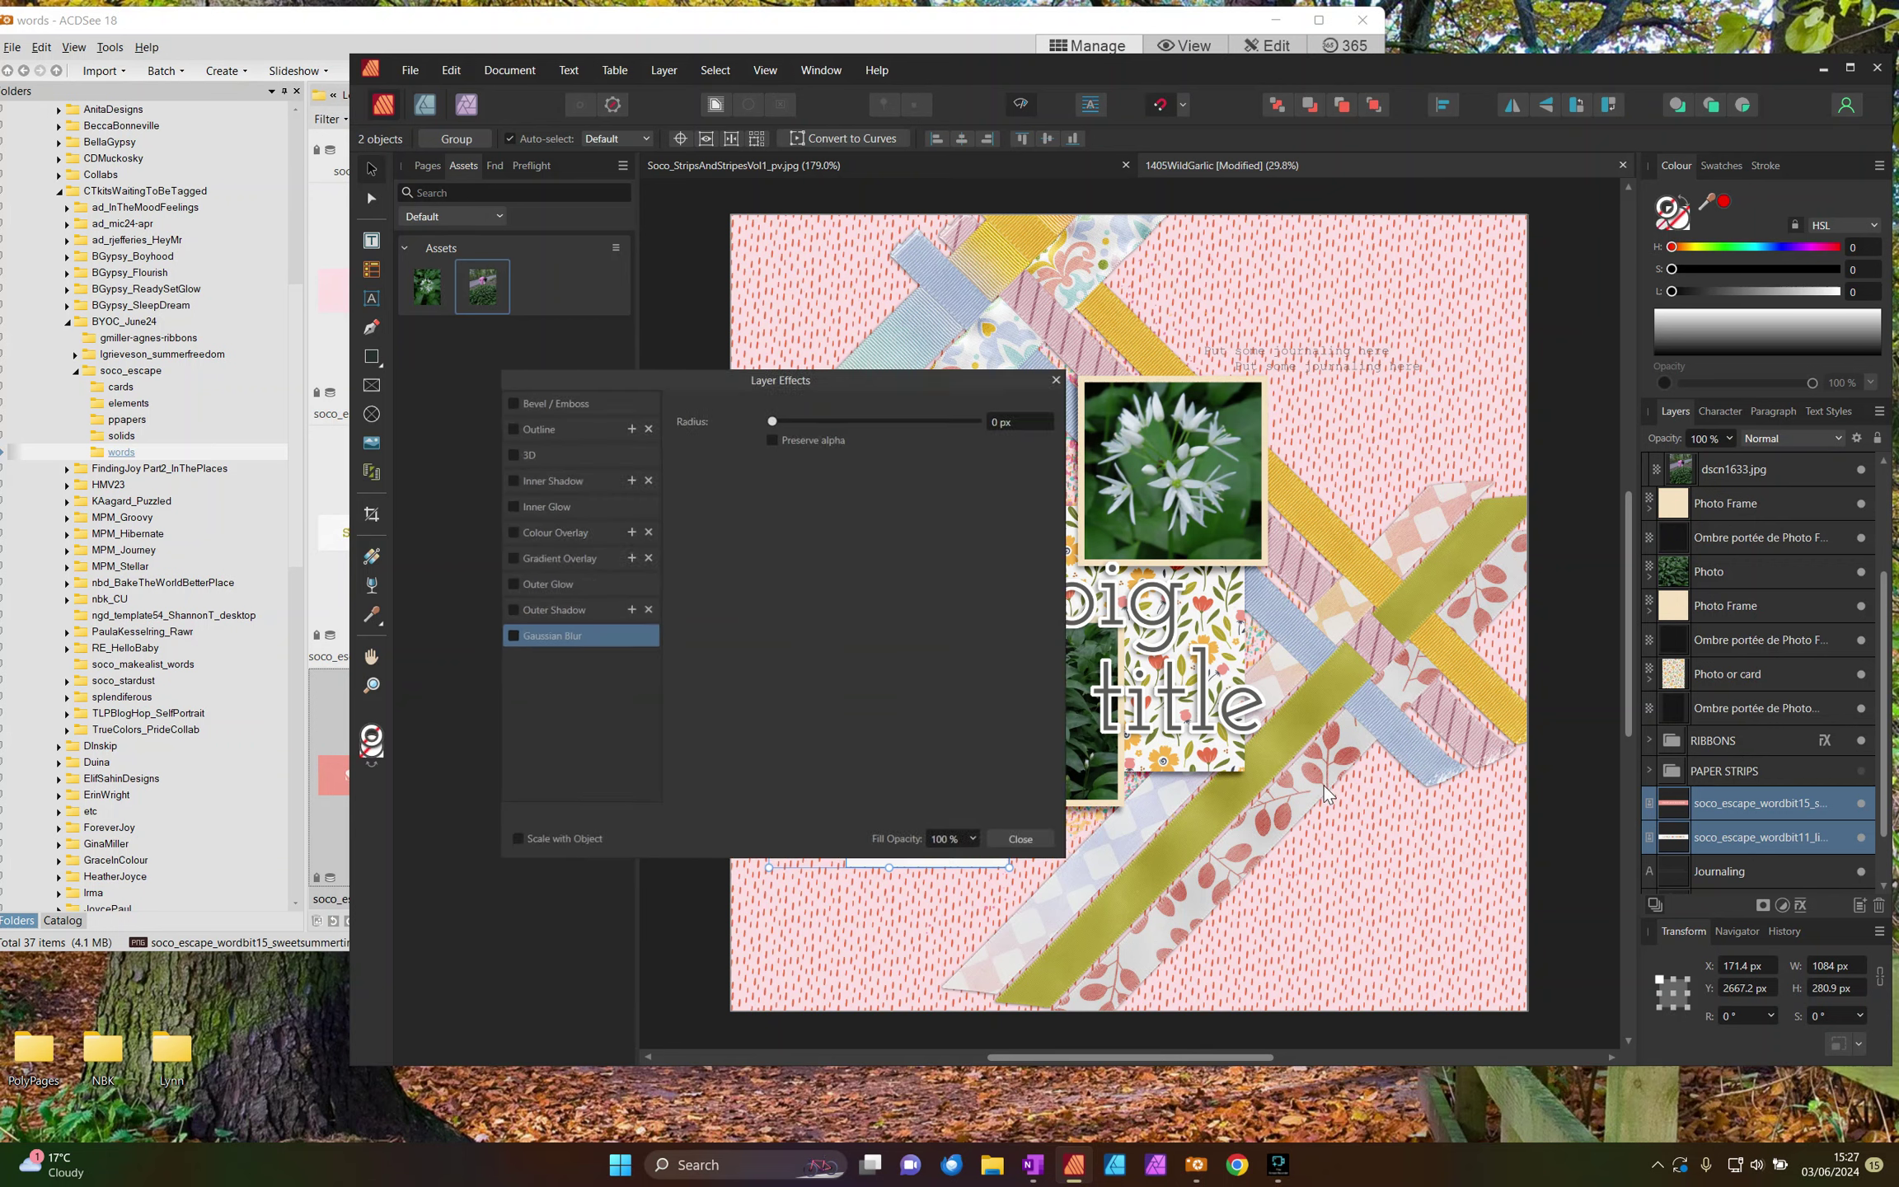
{"action": "left_click", "coordinate": [504, 609]}
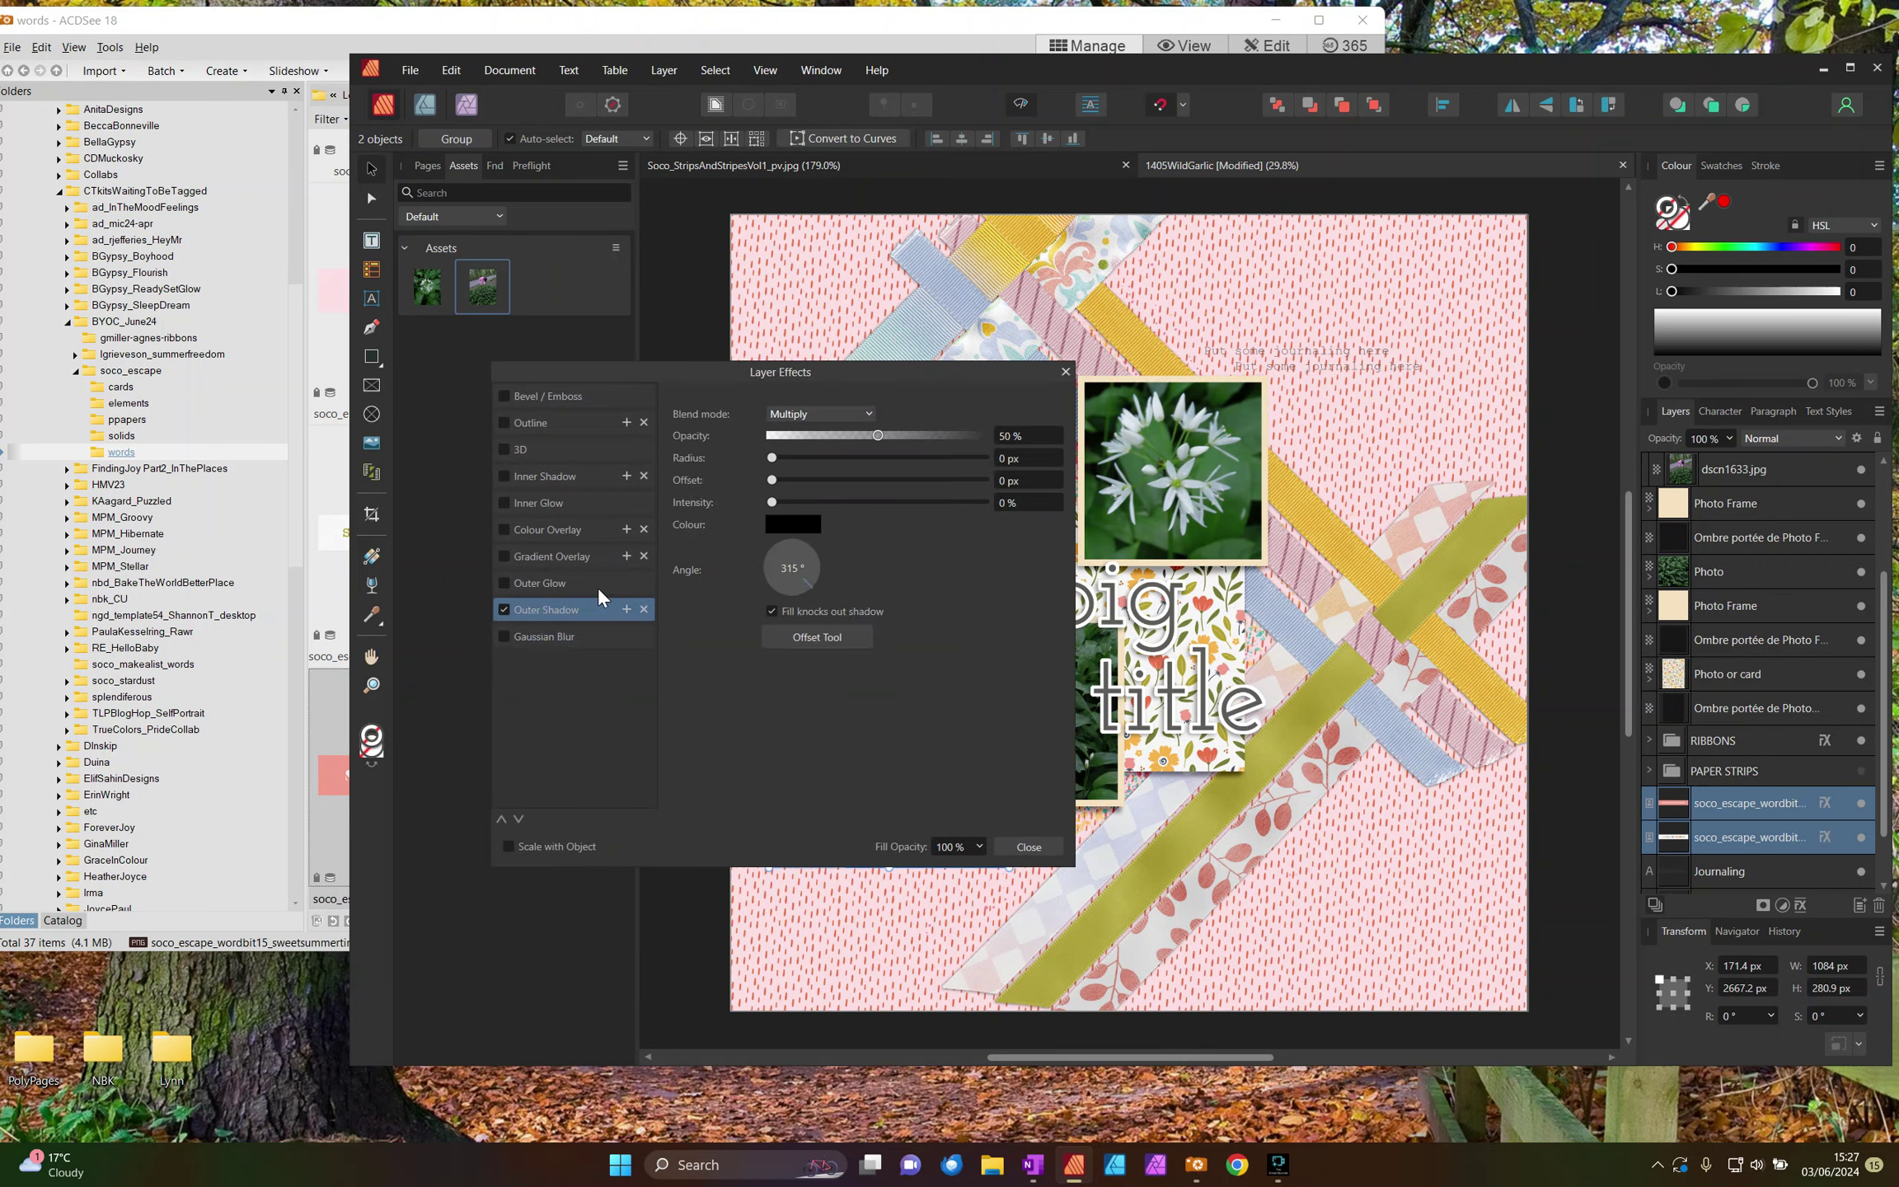
{"action": "left_click_drag", "start_coordinate": [864, 458], "coordinate": [867, 461]}
{"action": "left_click_drag", "start_coordinate": [854, 383], "coordinate": [541, 320]}
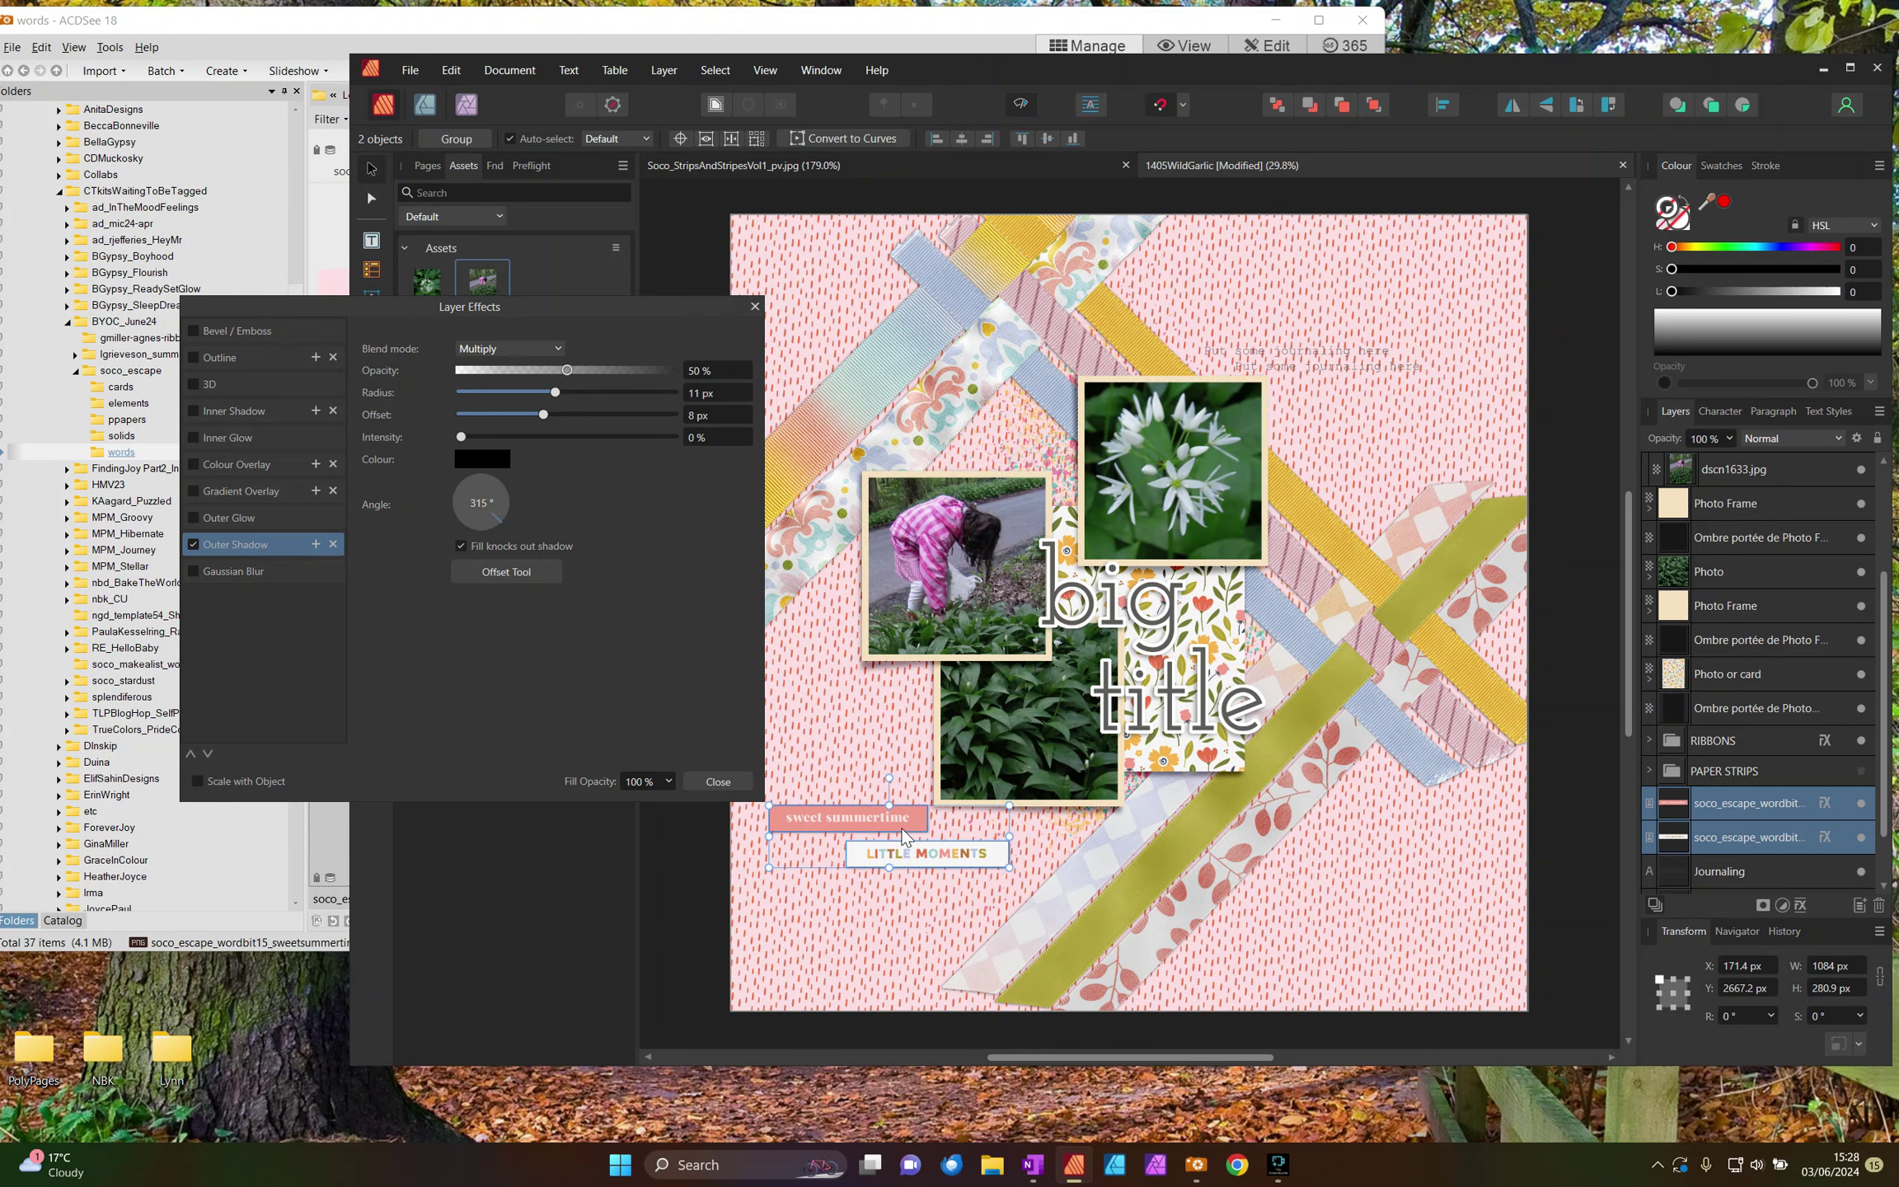
{"action": "left_click_drag", "start_coordinate": [543, 415], "coordinate": [527, 419]}
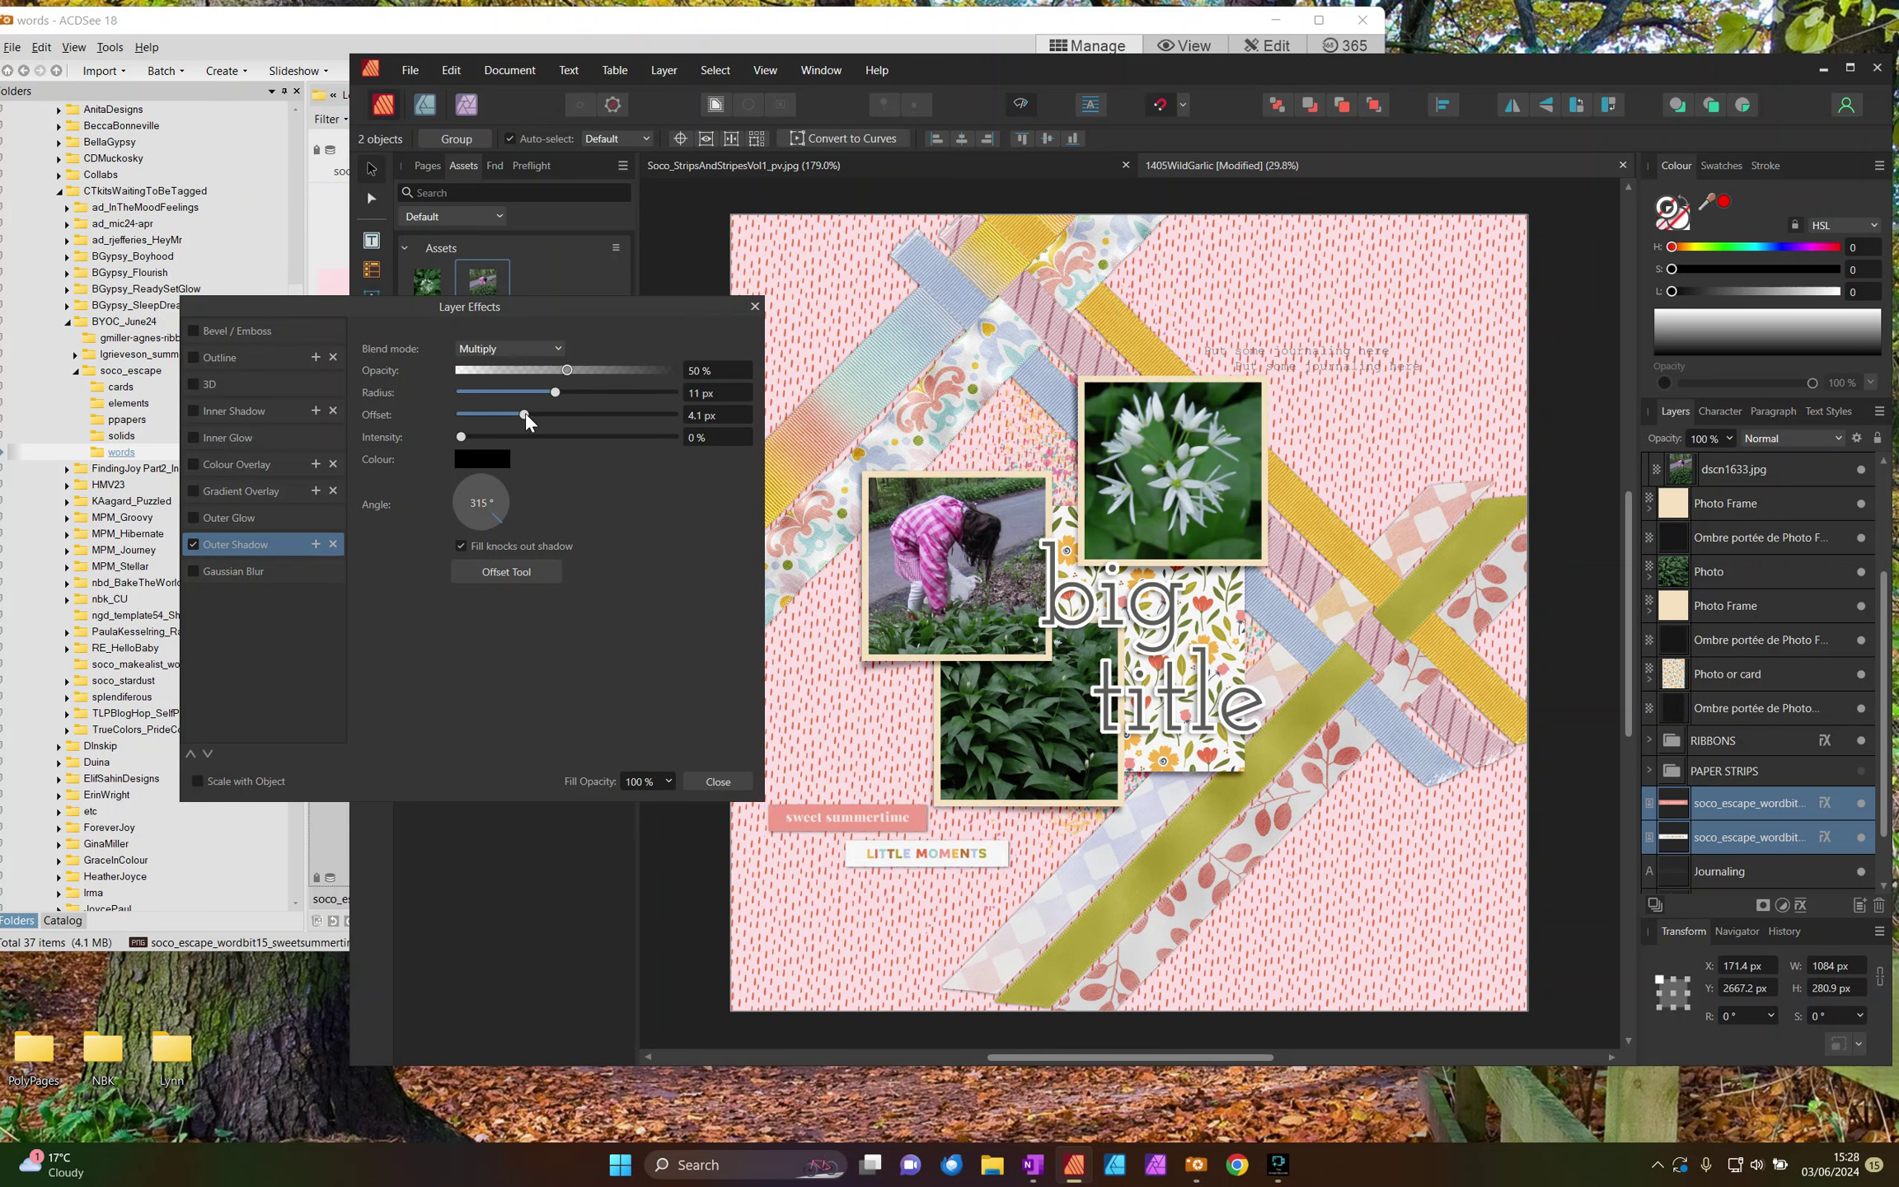
{"action": "left_click", "coordinate": [715, 780]}
{"action": "left_click", "coordinate": [834, 755]}
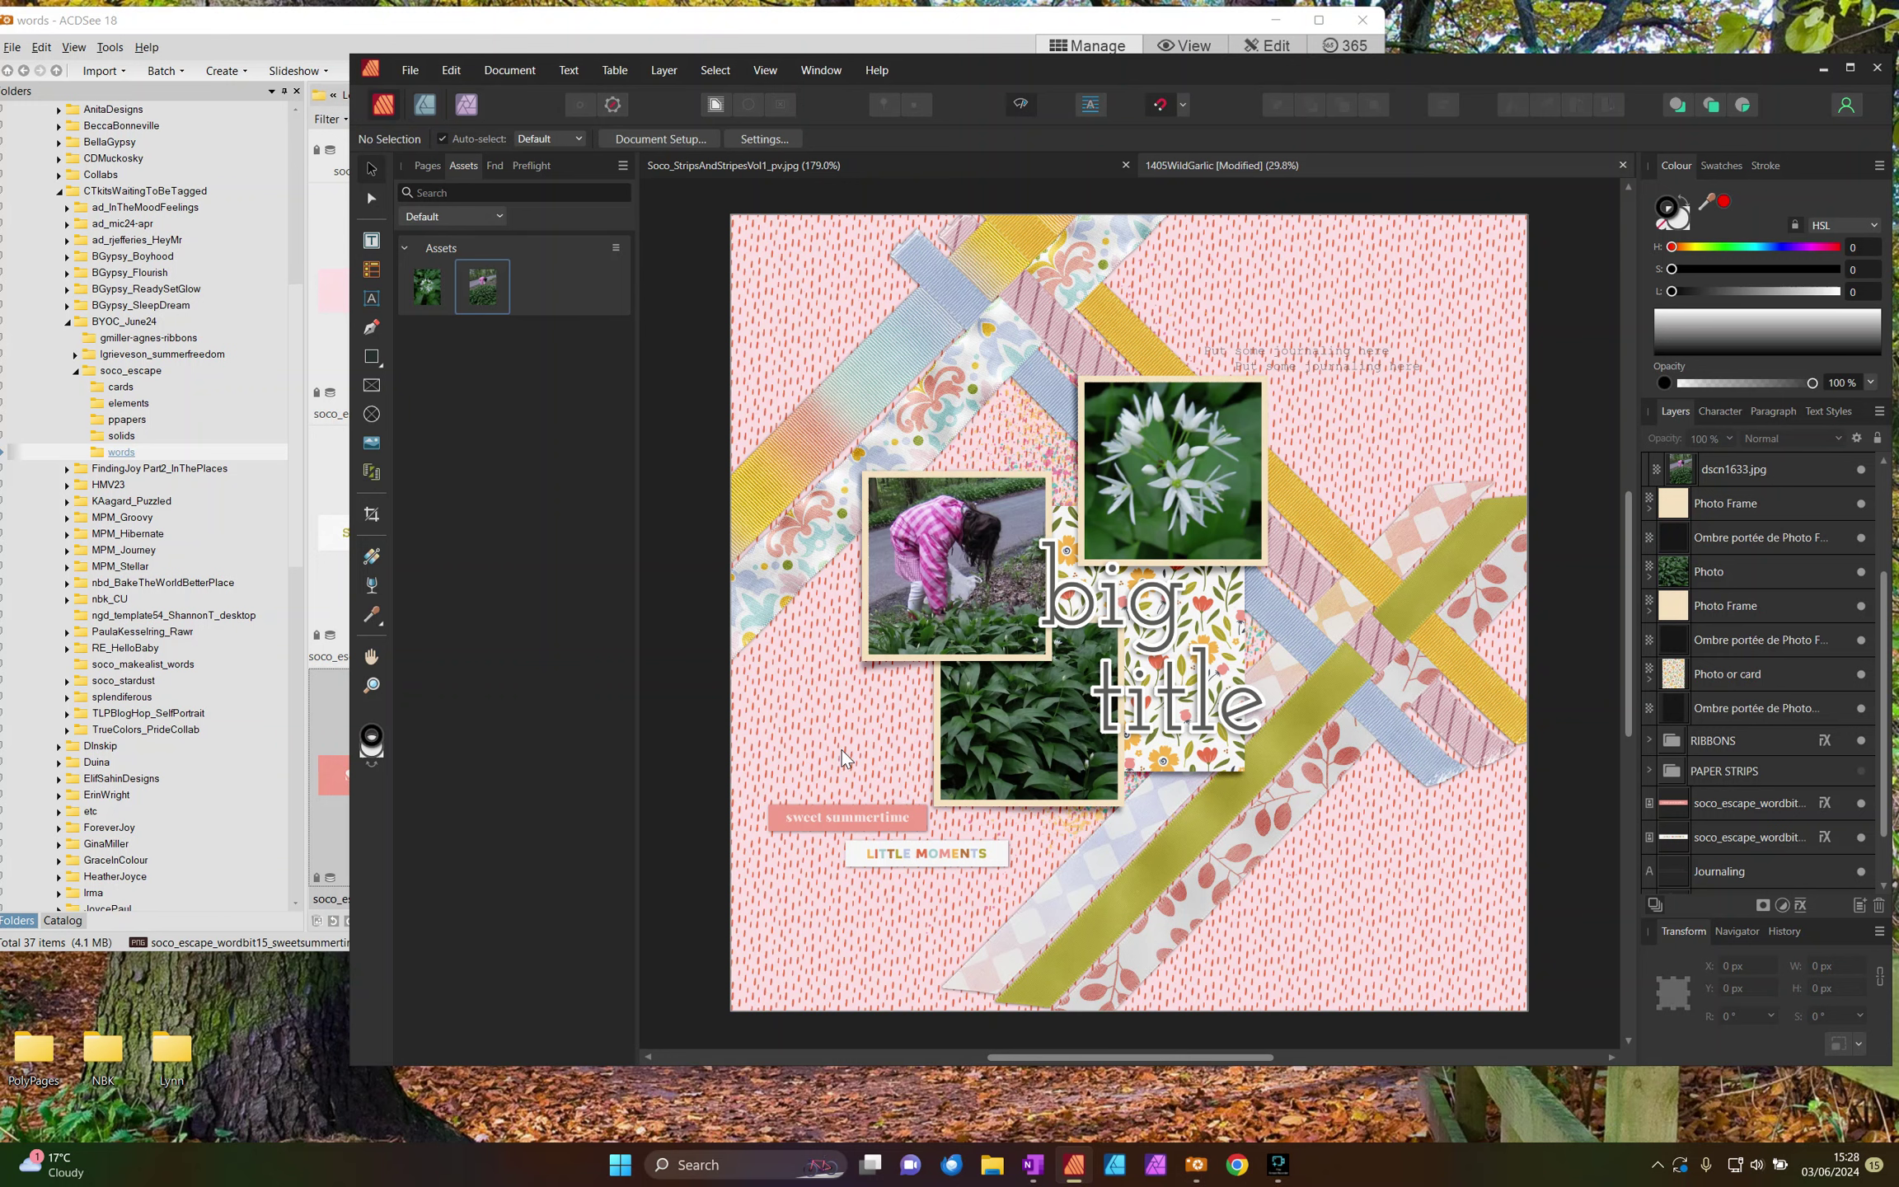
{"action": "key", "text": "ctrl+s"}
Step: Change the sweet summertime shadow angle to 225°
{"action": "left_click", "coordinate": [857, 823]}
{"action": "left_click", "coordinate": [889, 857], "text": "shift"}
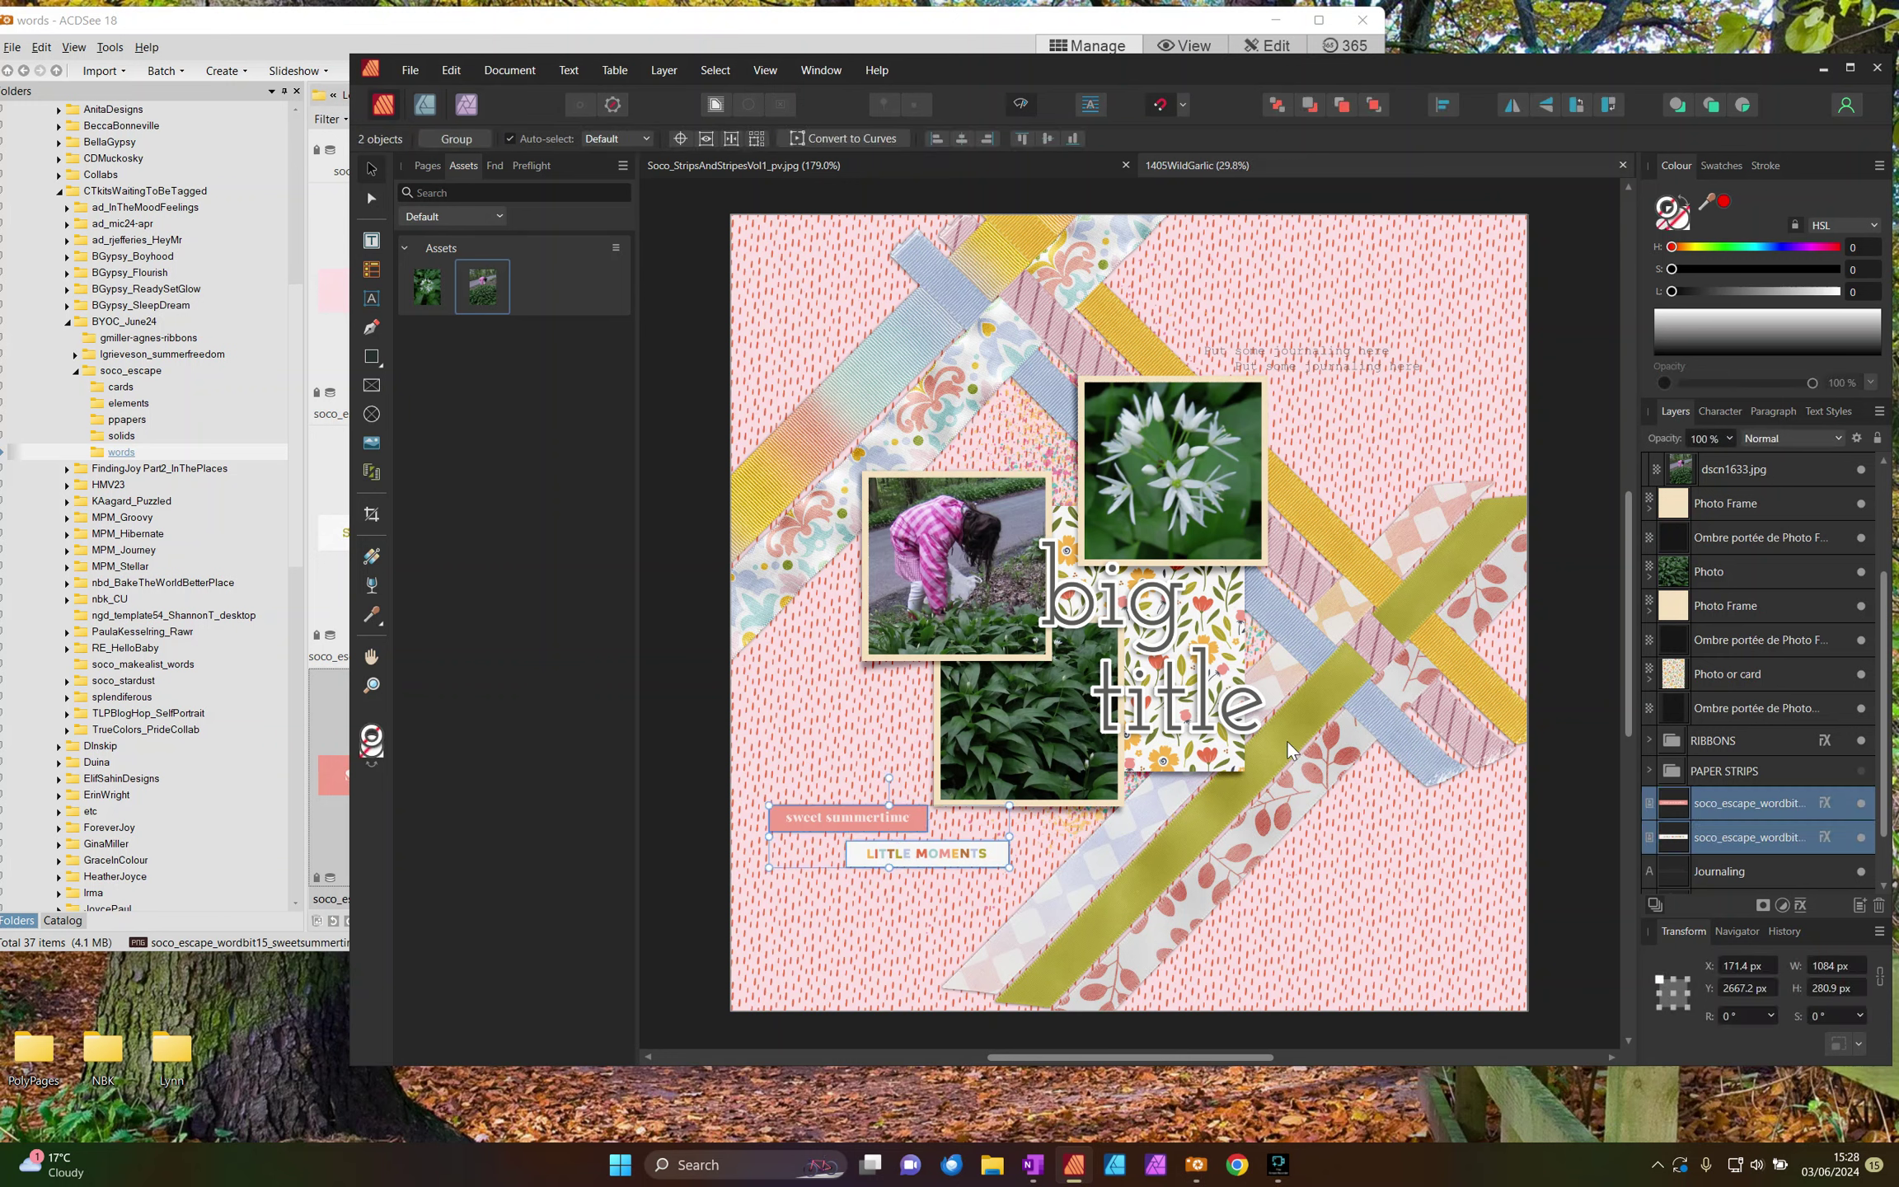
{"action": "left_click", "coordinate": [1824, 802]}
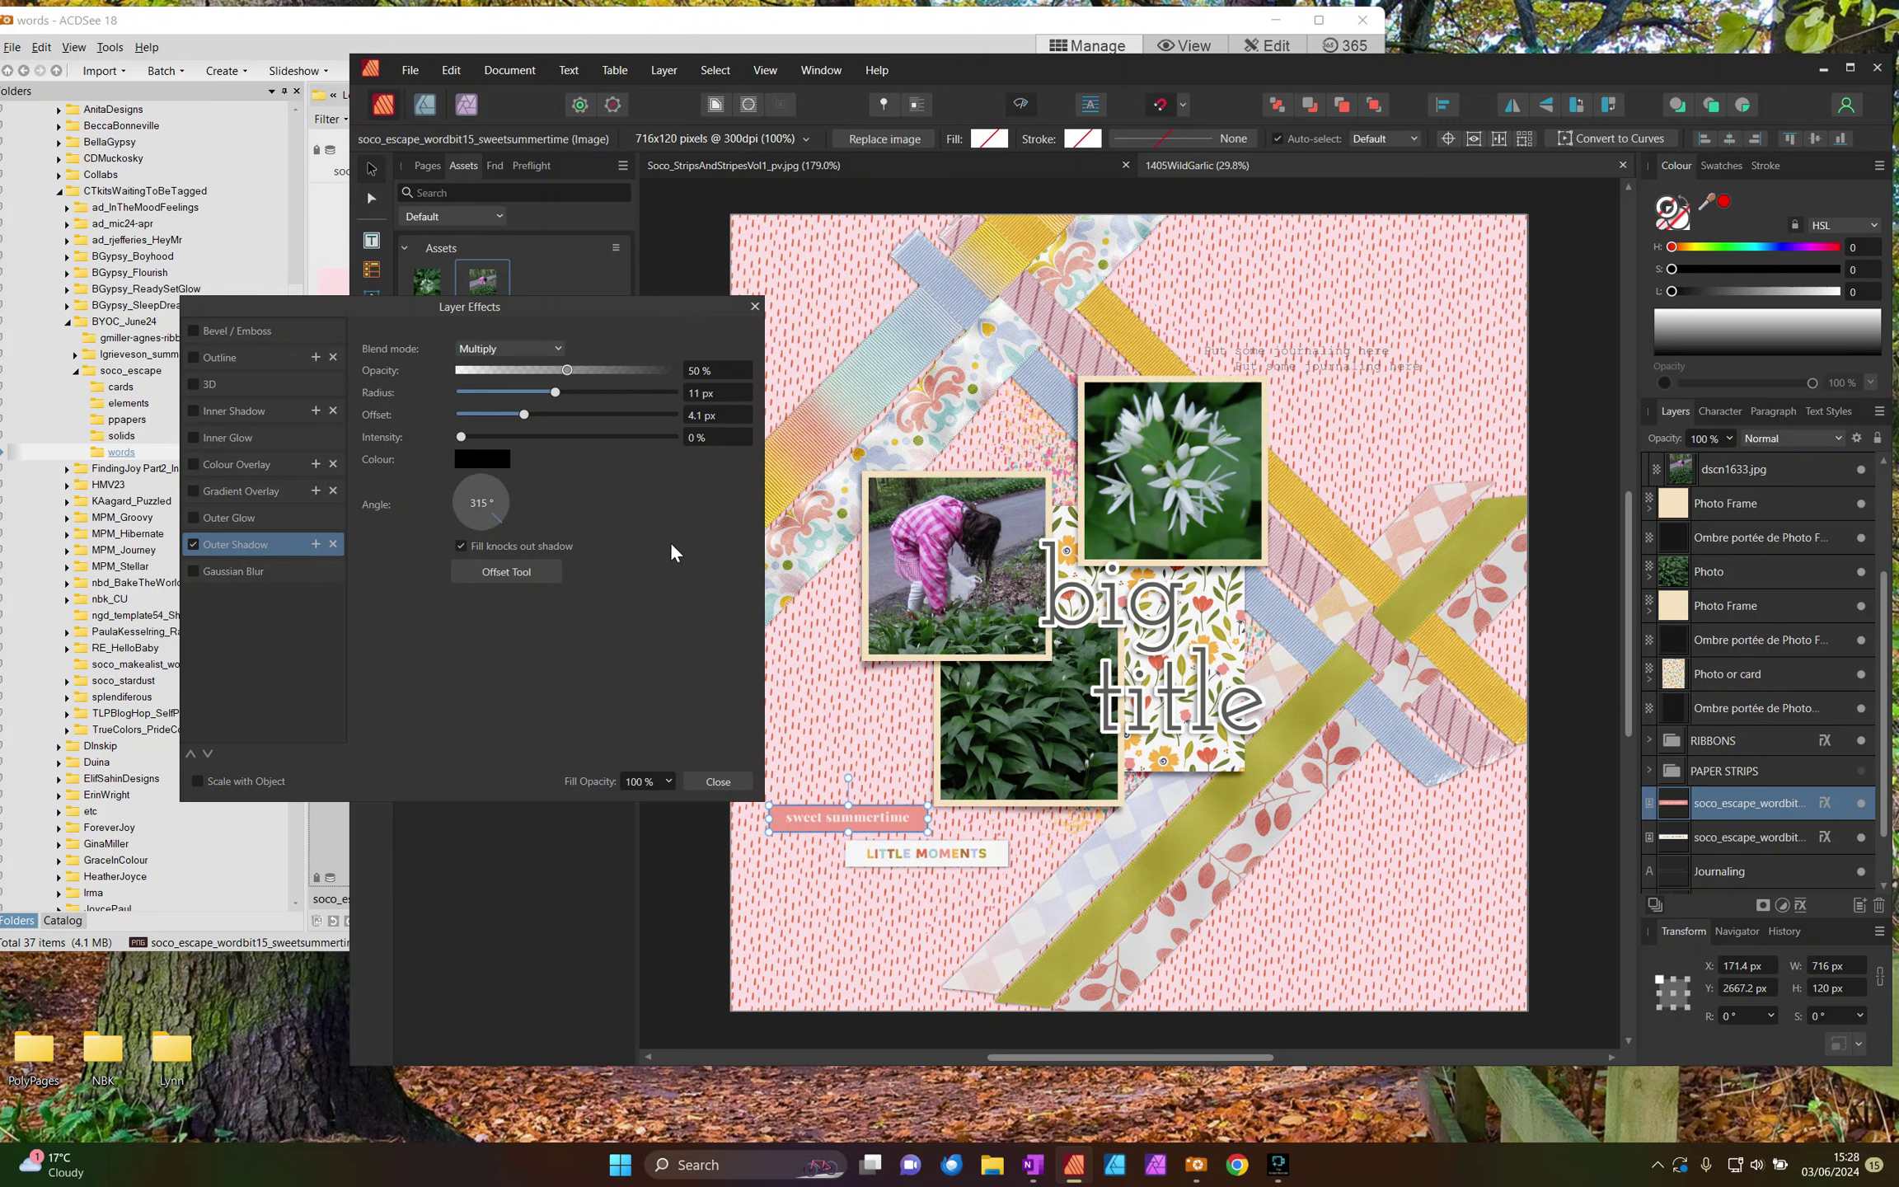
{"action": "left_click", "coordinate": [472, 524]}
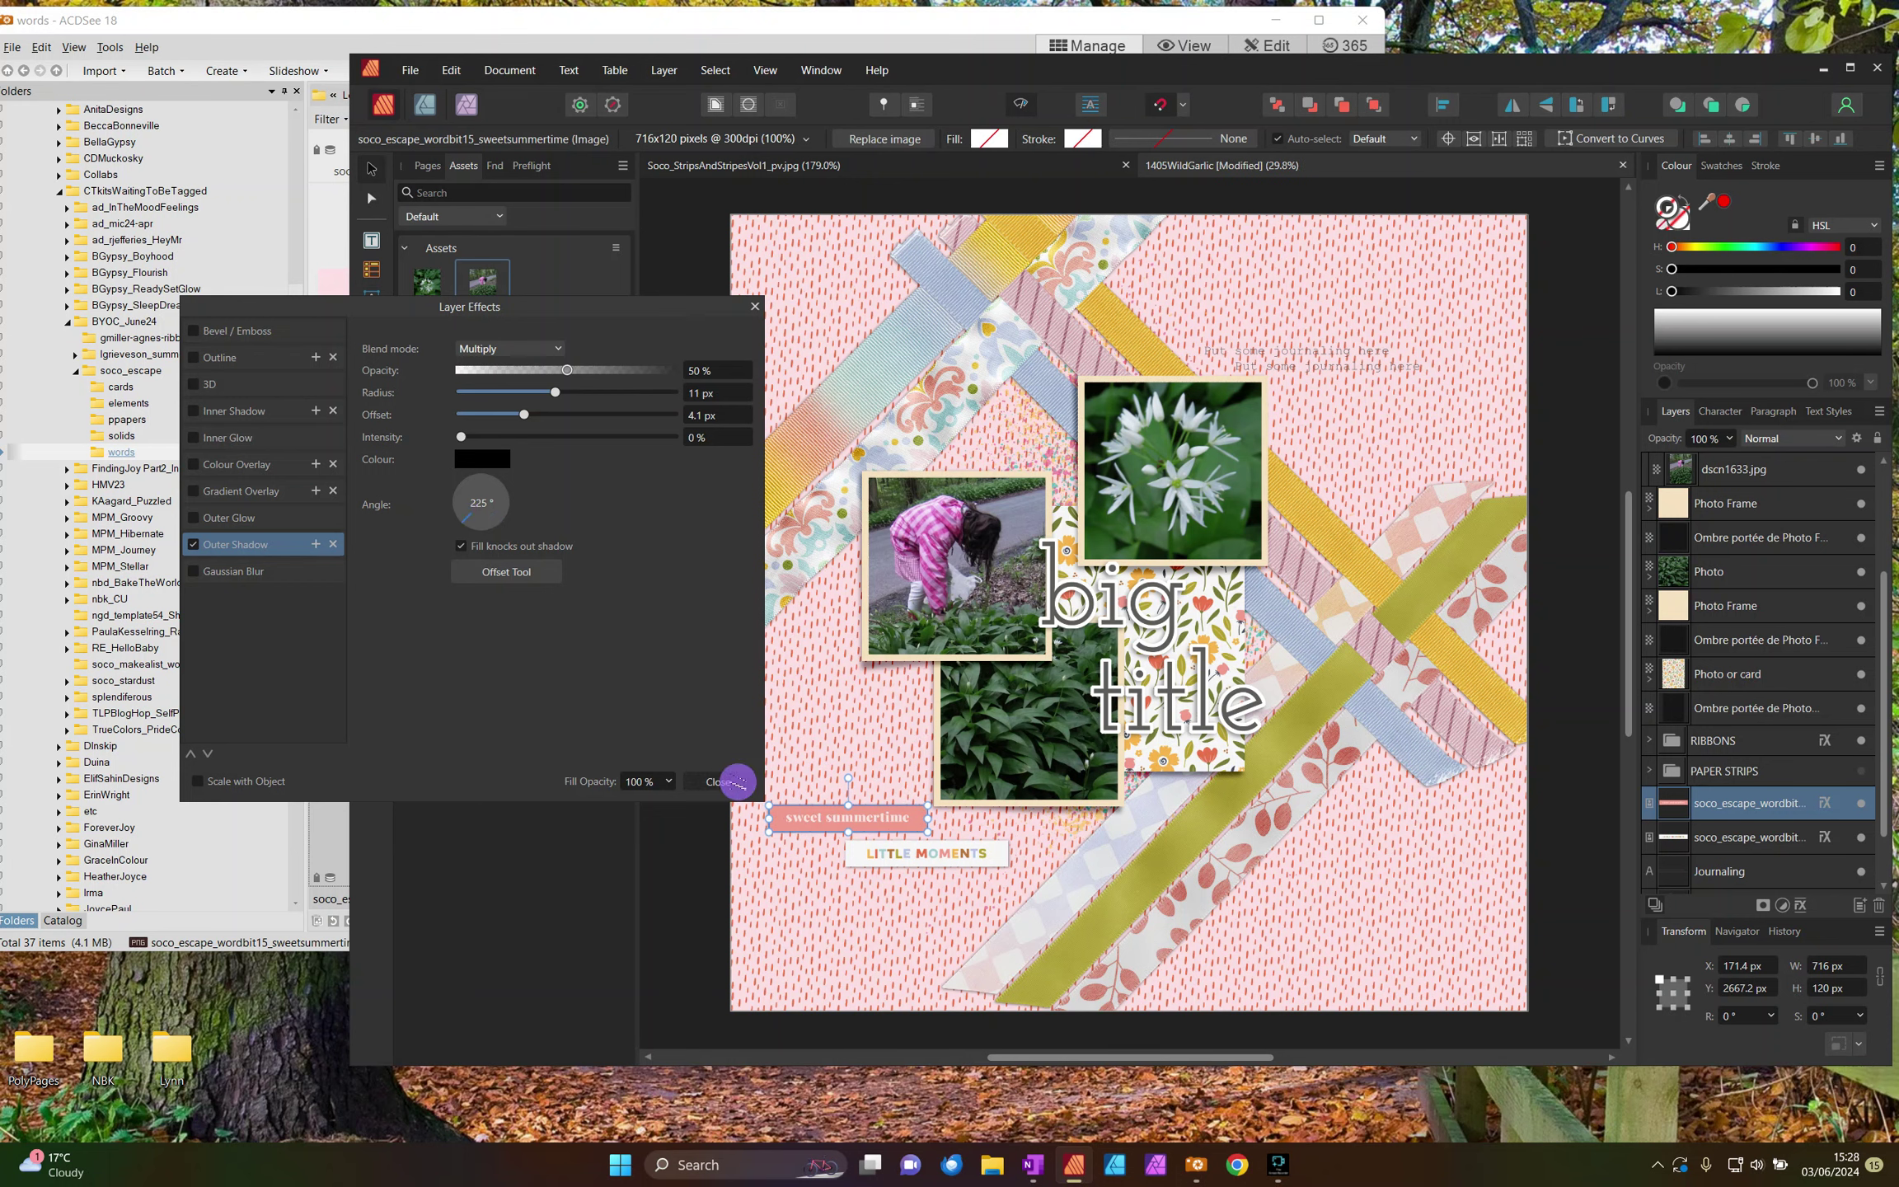
{"action": "left_click", "coordinate": [717, 781]}
{"action": "left_click", "coordinate": [850, 757]}
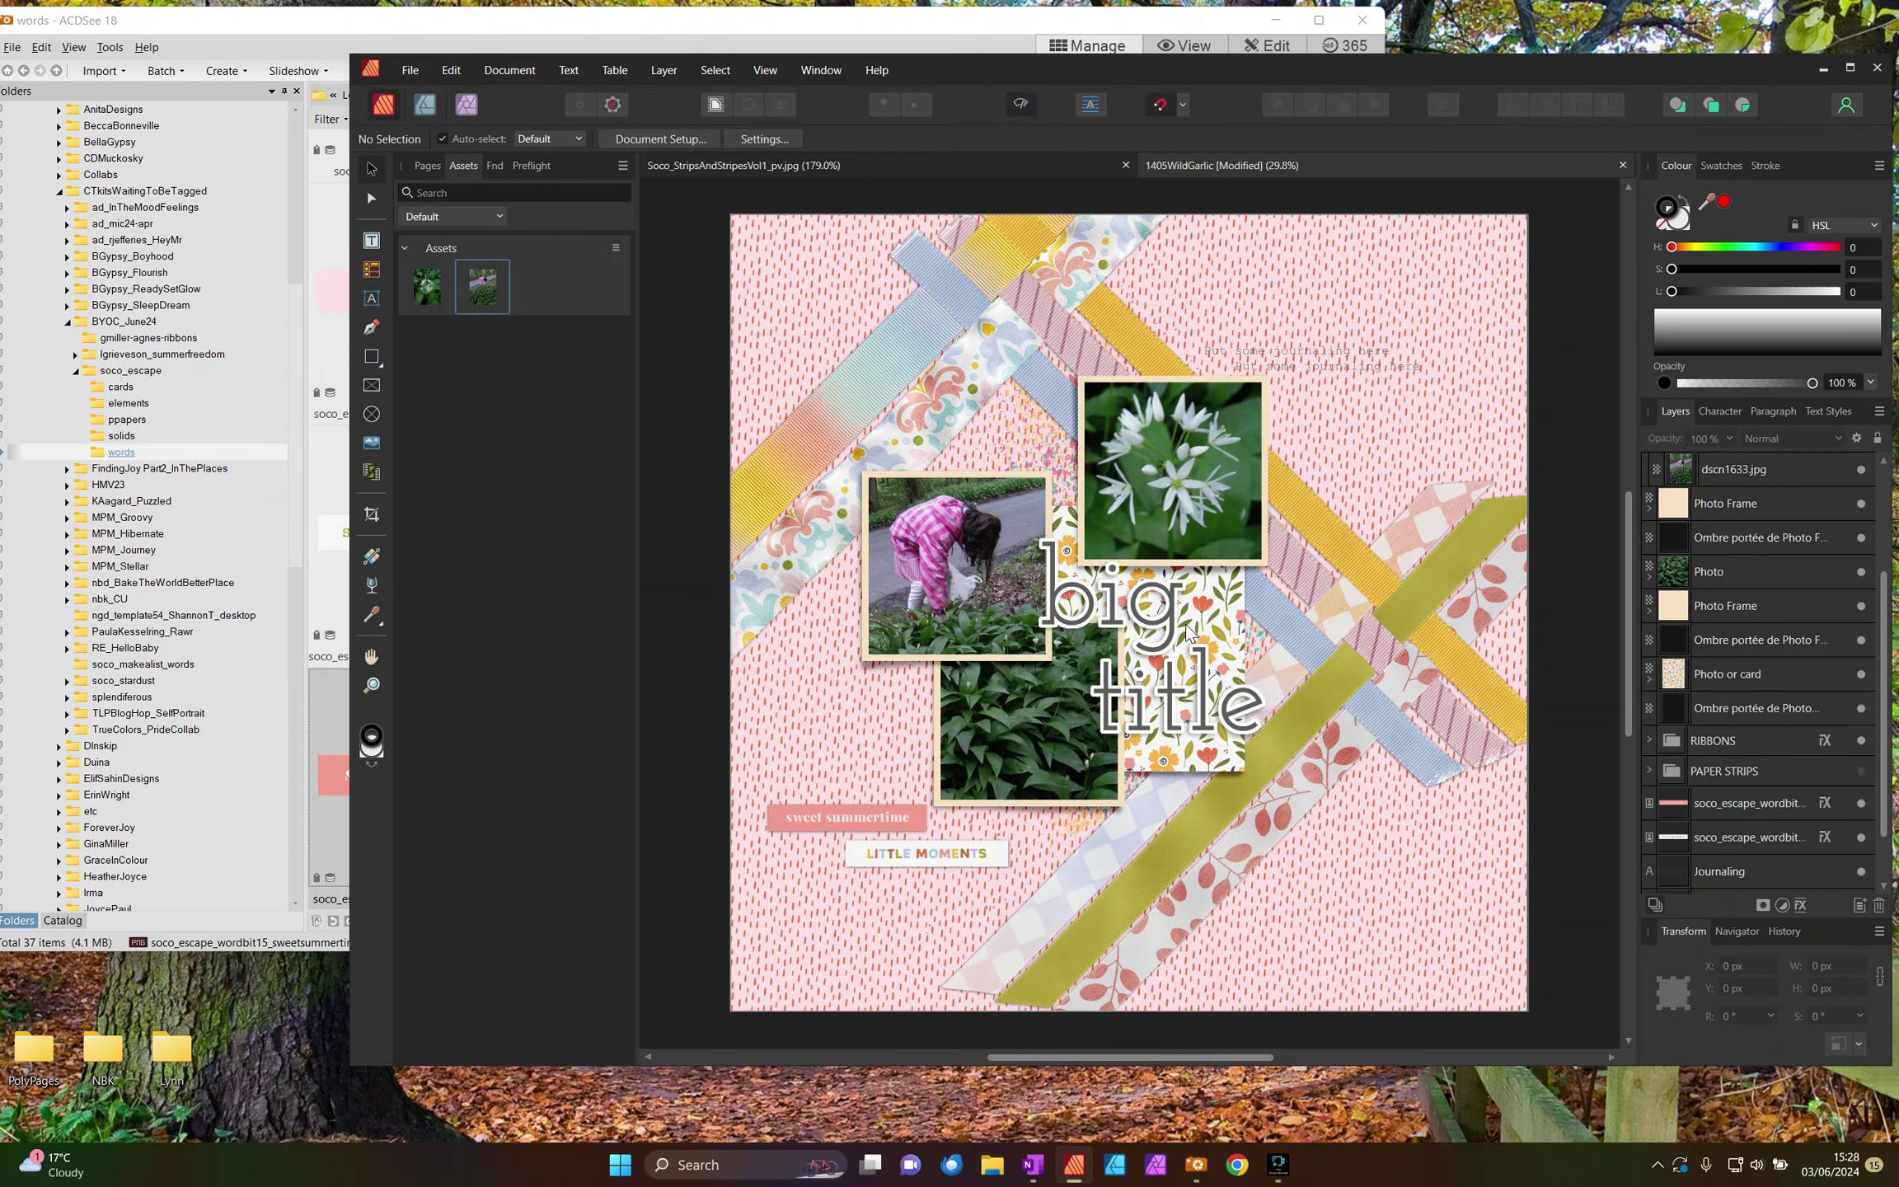
Step: Save the page, then select the Brush layer and the RIBBONS group
{"action": "key", "text": "ctrl+s"}
{"action": "scroll", "coordinate": [1737, 688], "scroll_direction": "down", "scroll_amount": 2}
{"action": "left_click", "coordinate": [1739, 837]}
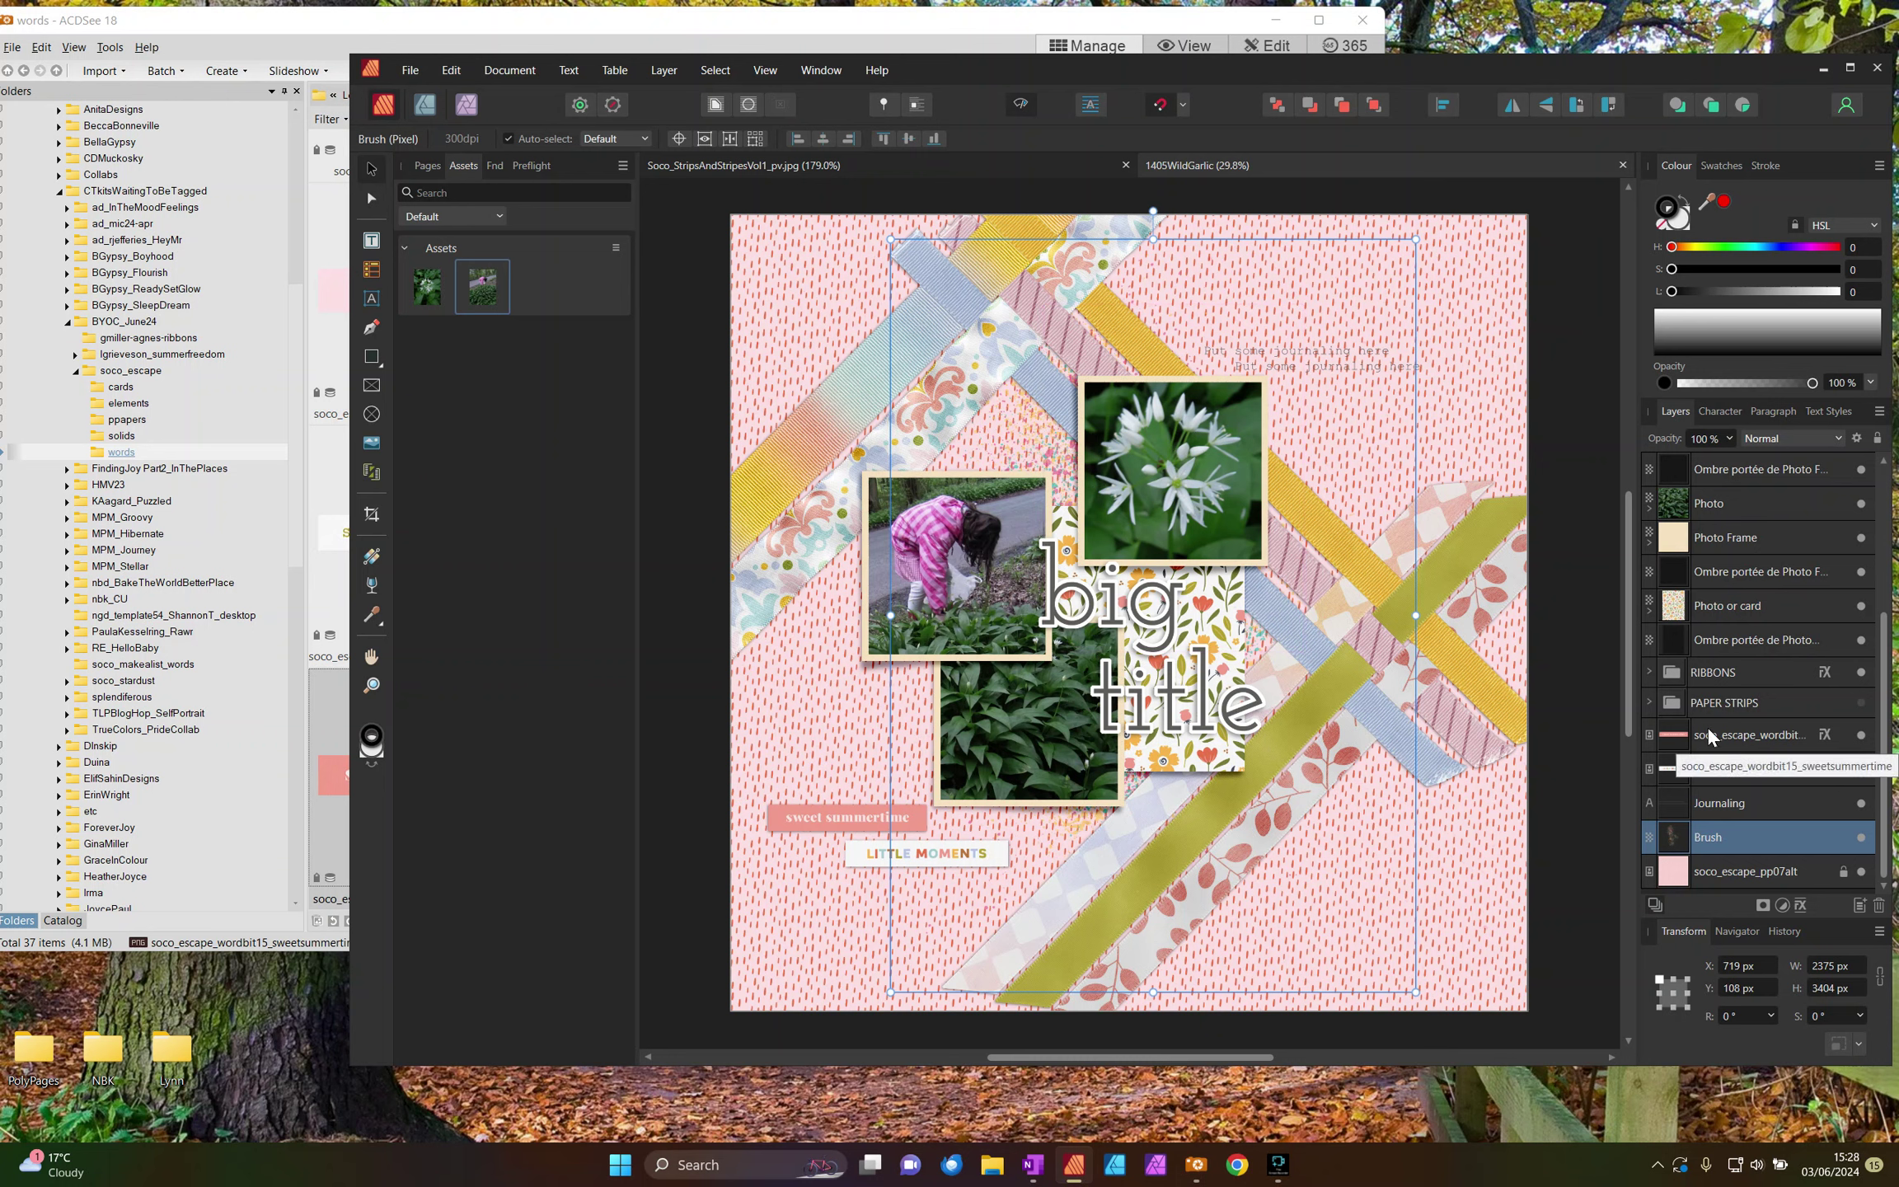
{"action": "left_click", "coordinate": [1735, 673]}
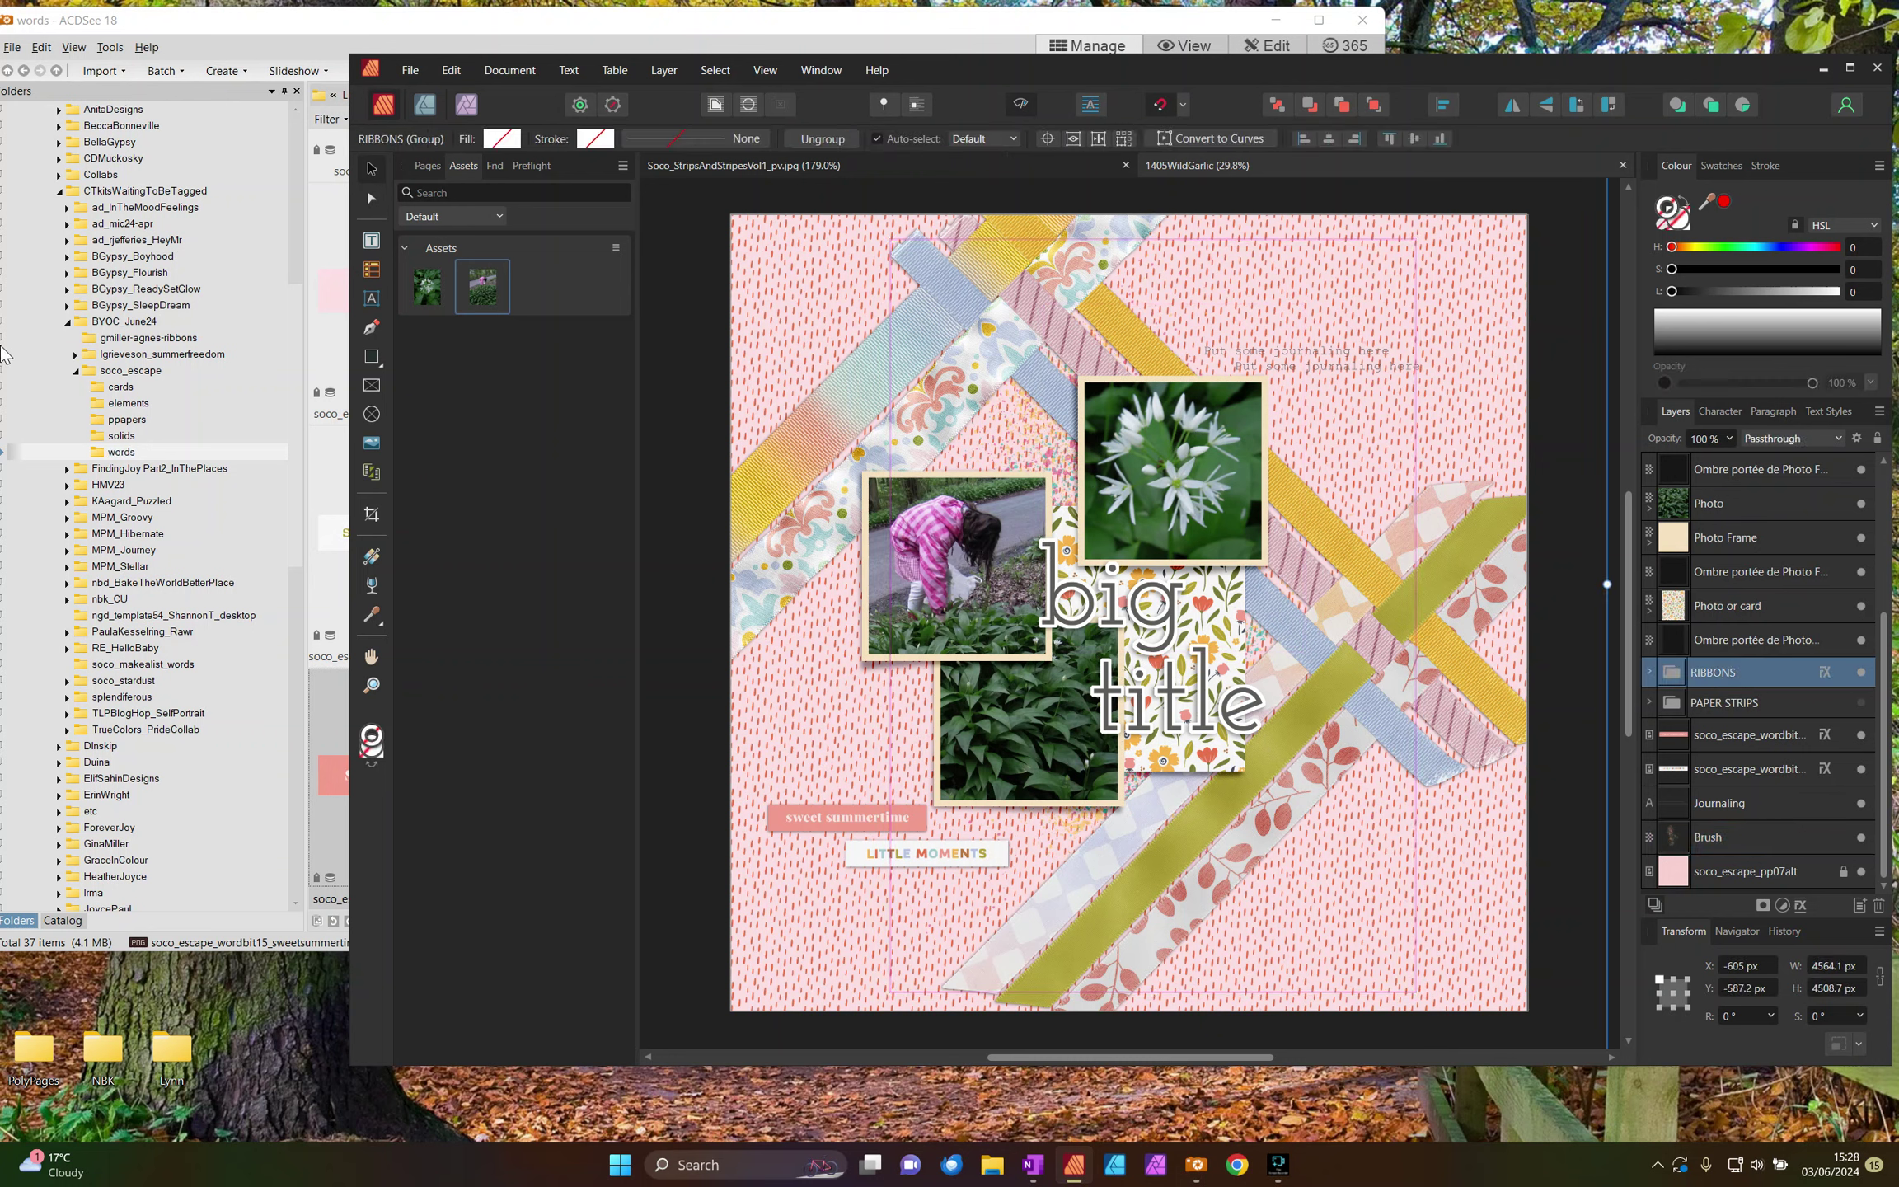
Step: Add soco_escape_scatter.png from the elements folder, shrunk to 692 × 632 px between the top photos
{"action": "left_click", "coordinate": [123, 404]}
{"action": "scroll", "coordinate": [708, 337], "scroll_direction": "down", "scroll_amount": 10}
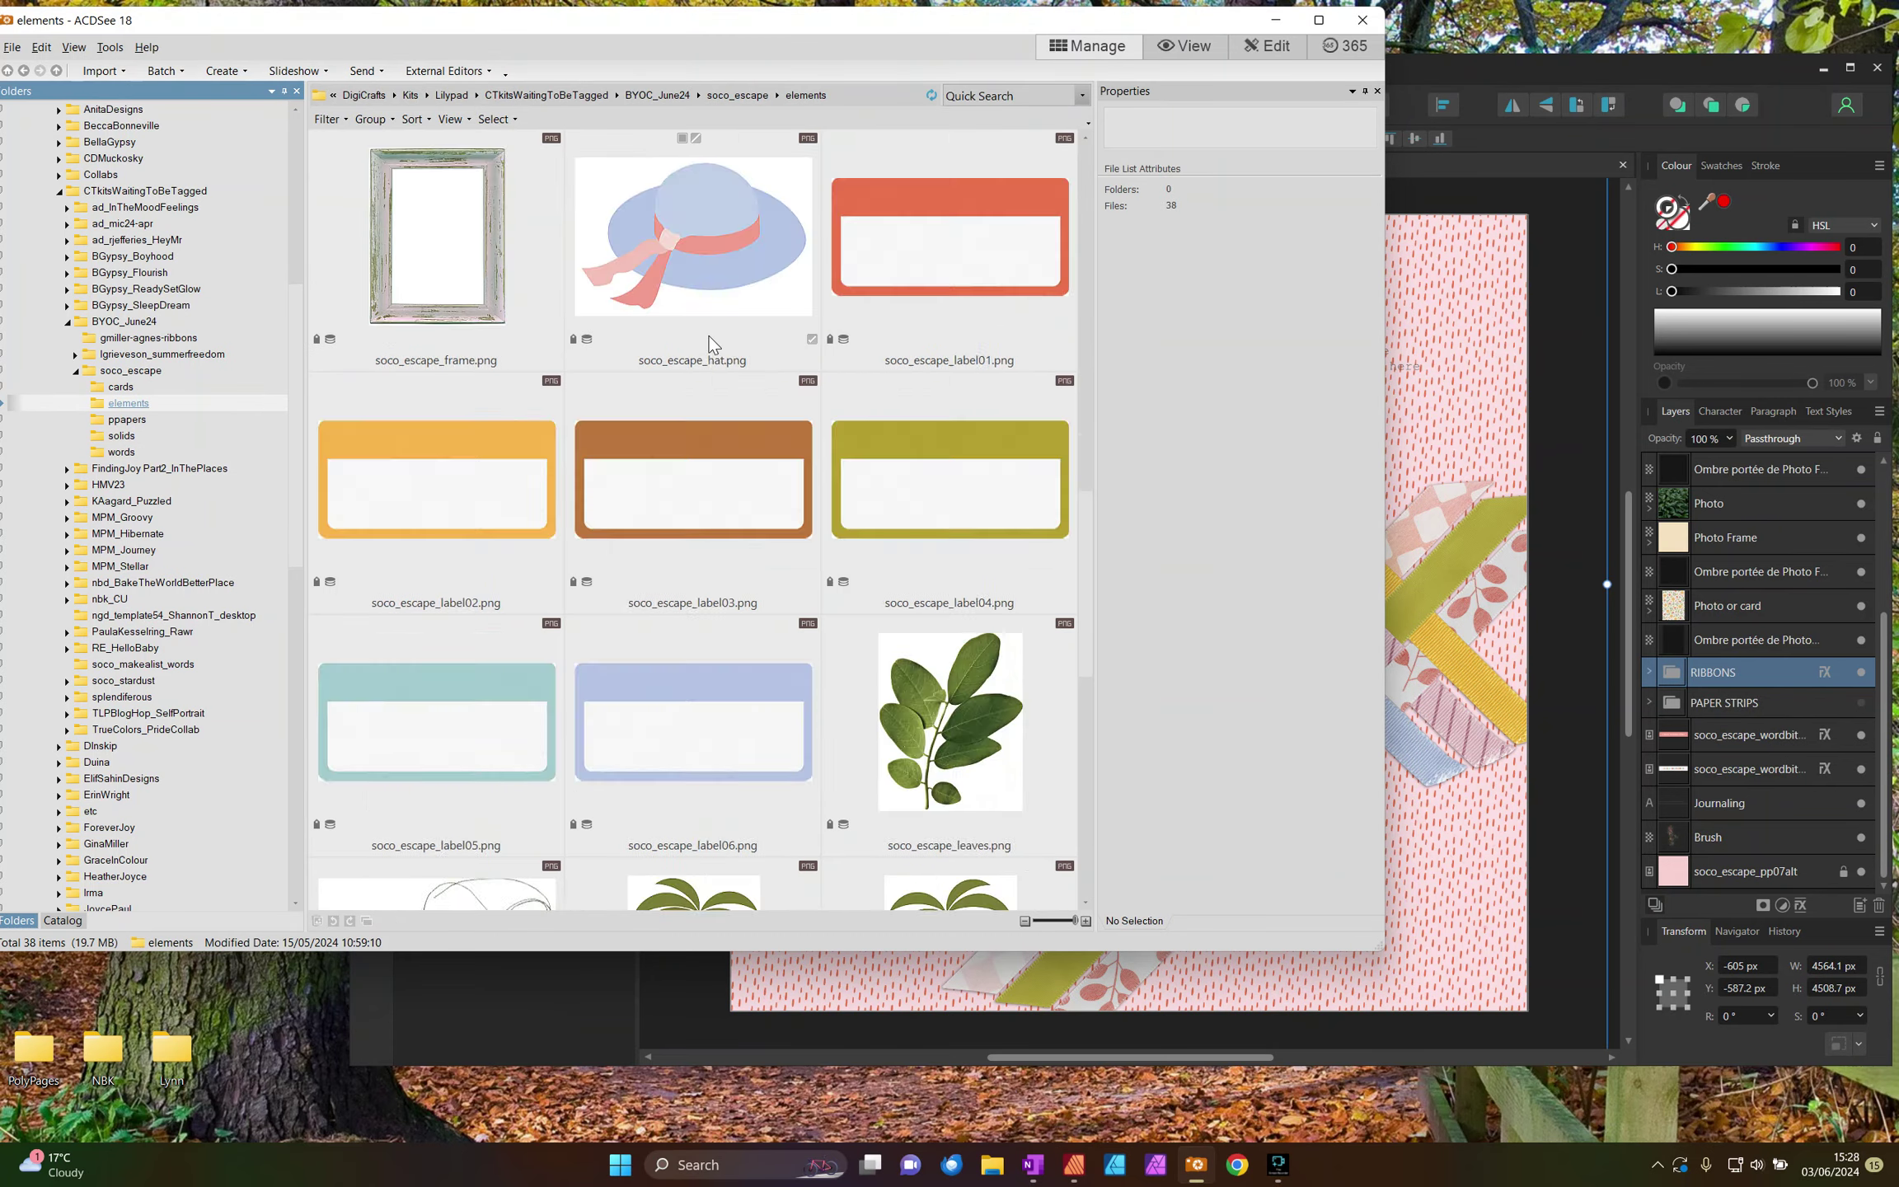
{"action": "left_click", "coordinate": [966, 272]}
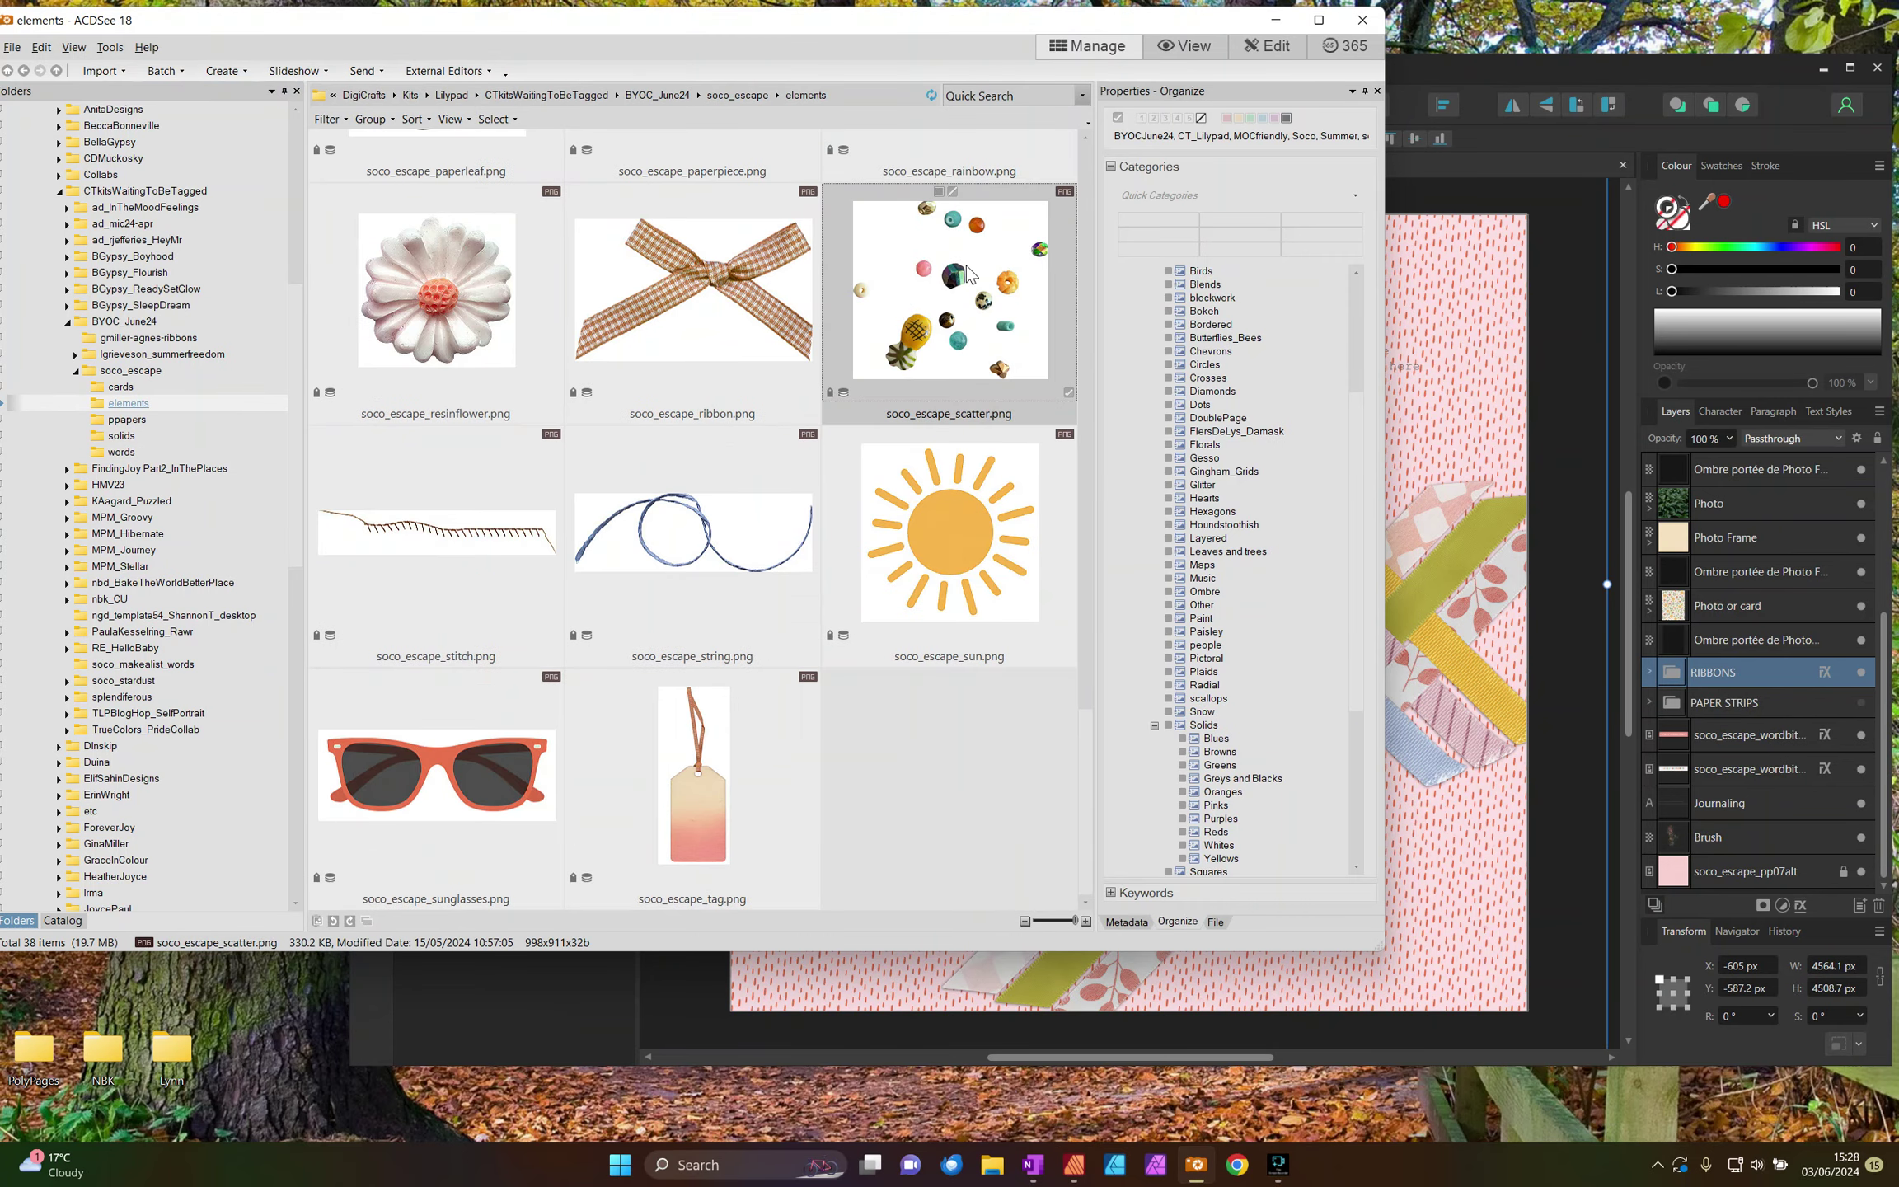
{"action": "left_click_drag", "start_coordinate": [932, 299], "coordinate": [1486, 412]}
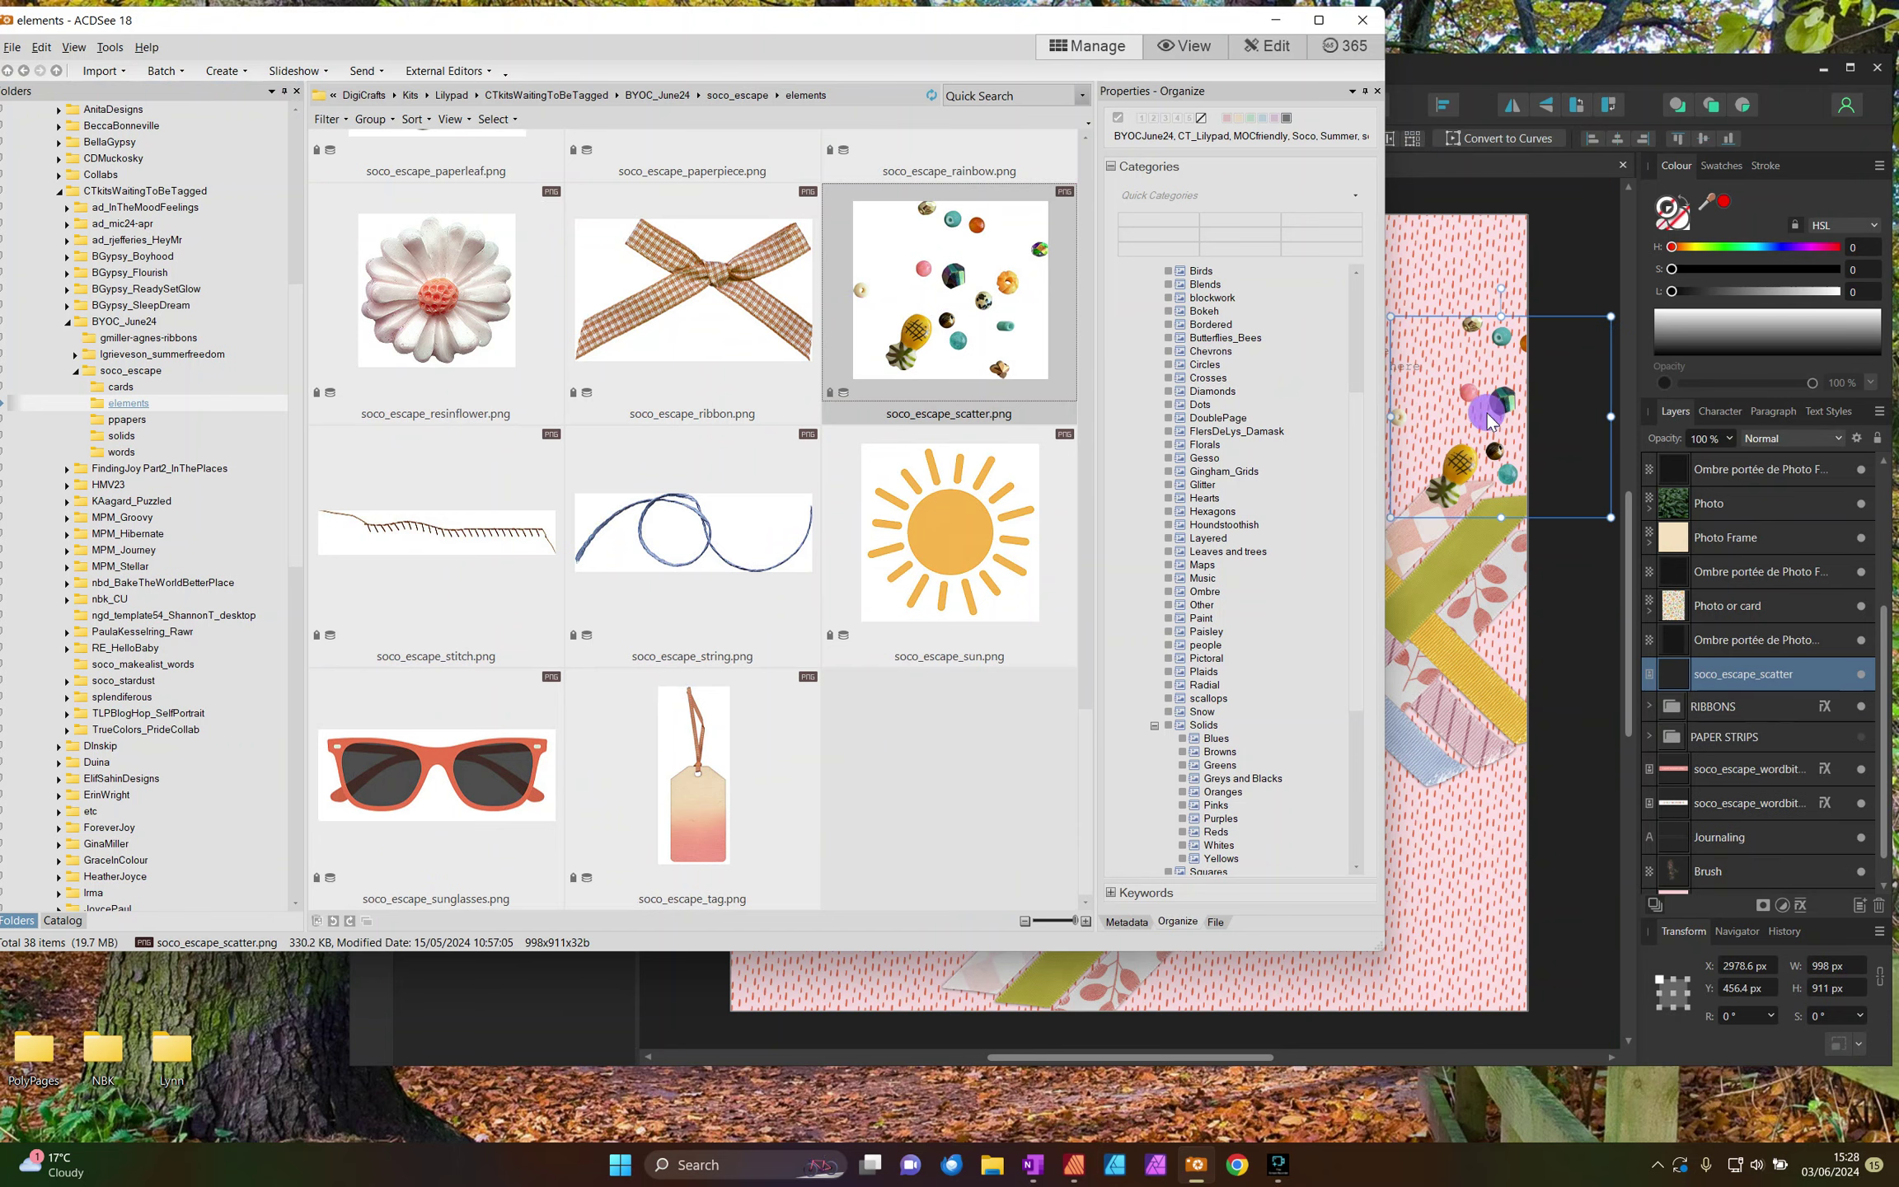
{"action": "left_click_drag", "start_coordinate": [1323, 443], "coordinate": [987, 416]}
{"action": "left_click_drag", "start_coordinate": [1102, 472], "coordinate": [1060, 447]}
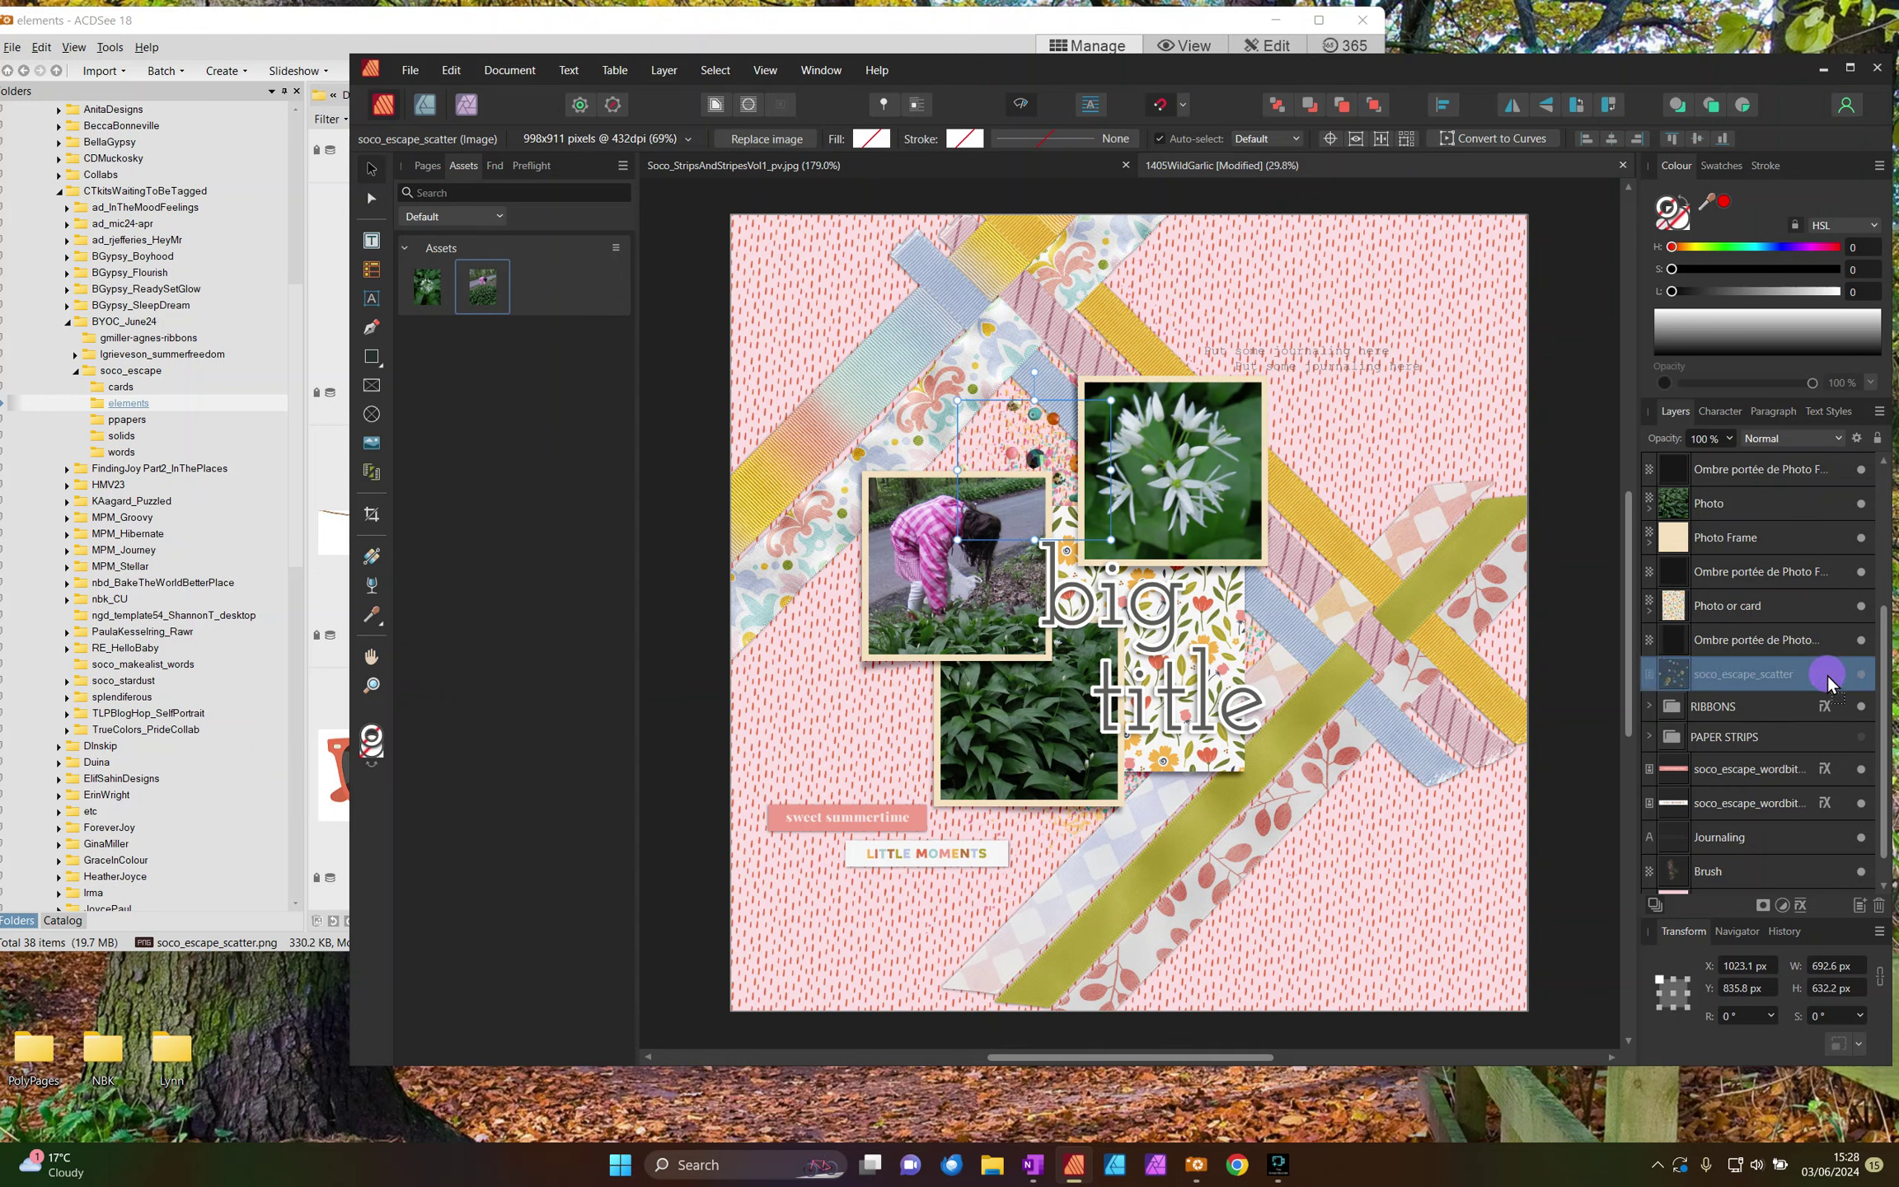
Step: Make two more copies of the bead scatter, moving and tilting them over the lower photo and ribbons
{"action": "right_click", "coordinate": [1719, 676]}
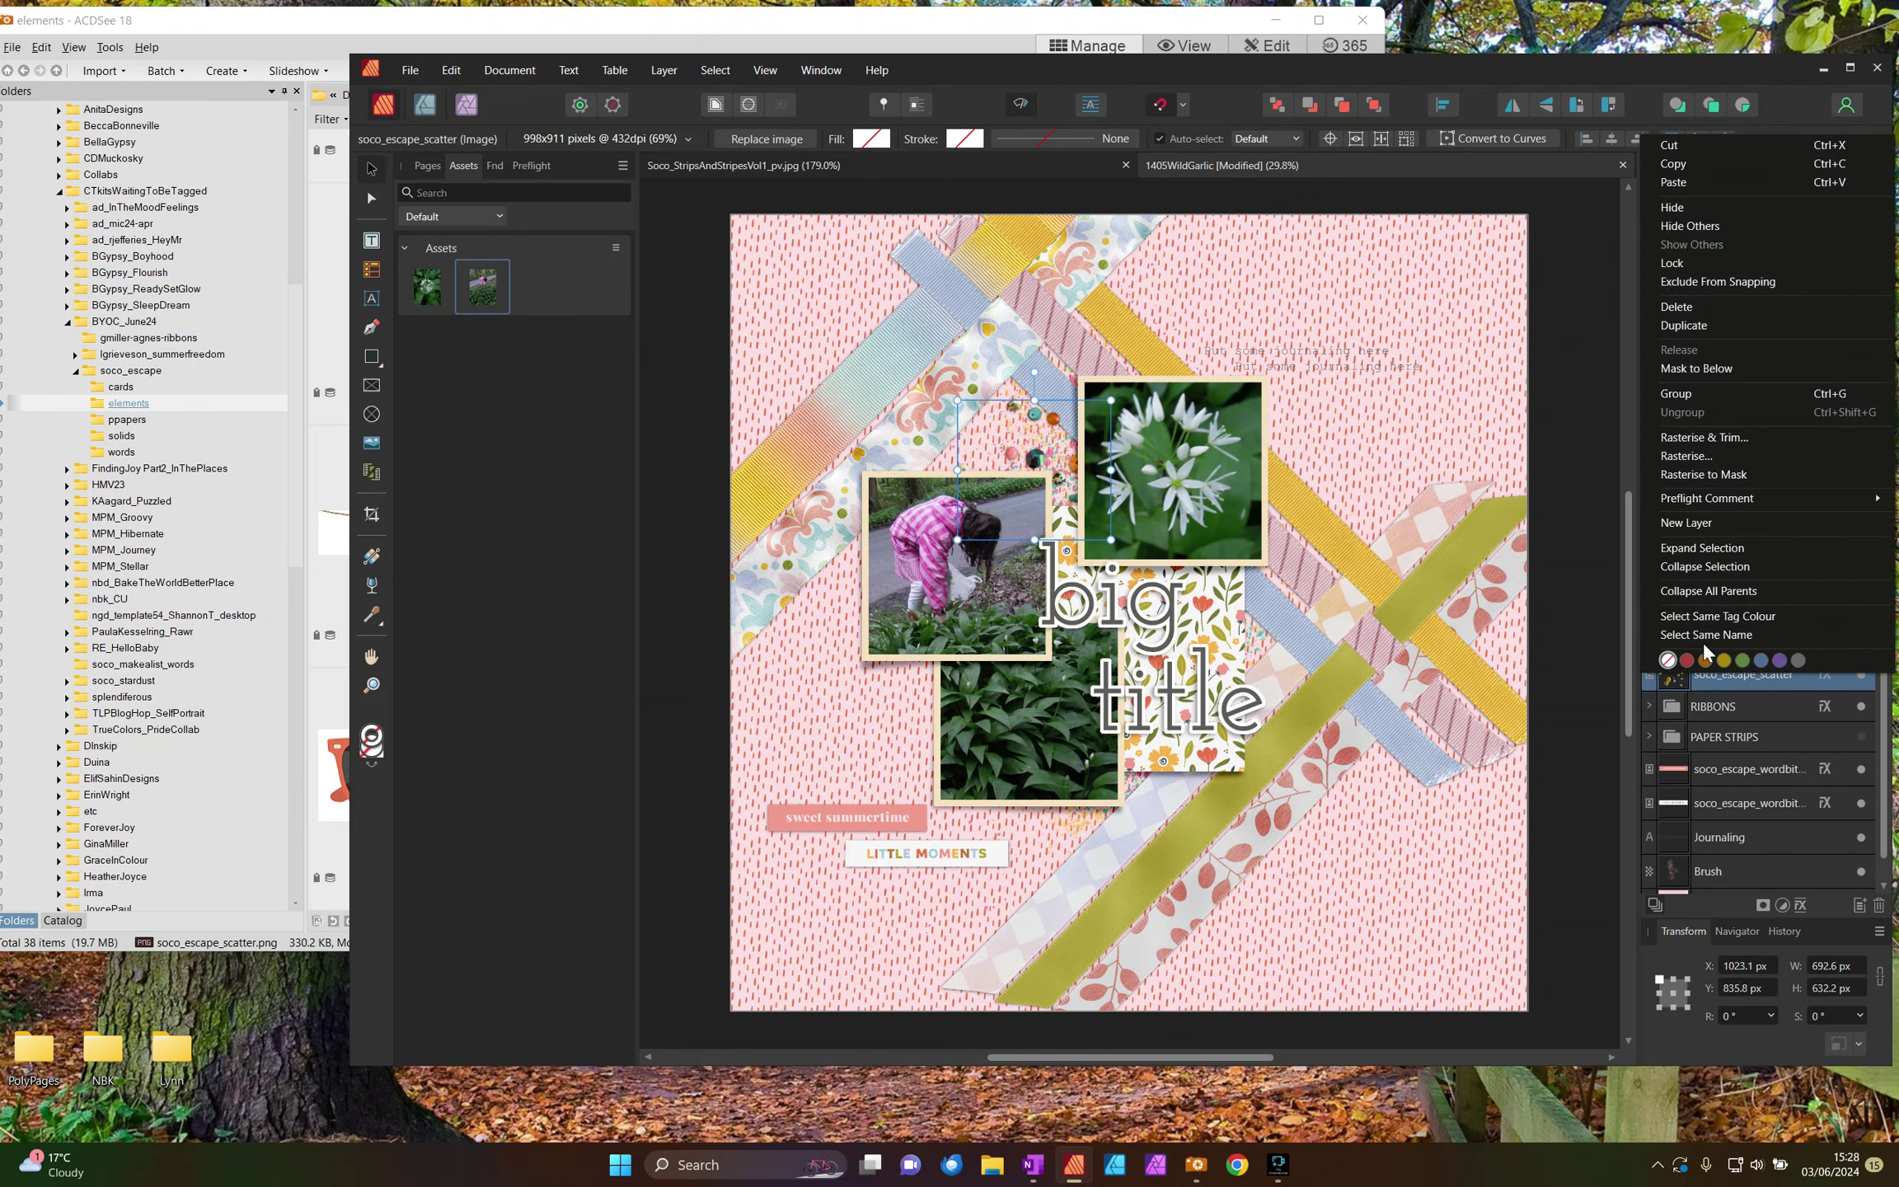
{"action": "left_click", "coordinate": [1686, 326]}
{"action": "left_click_drag", "start_coordinate": [1054, 453], "coordinate": [1114, 801]}
{"action": "left_click_drag", "start_coordinate": [1098, 710], "coordinate": [1146, 787]}
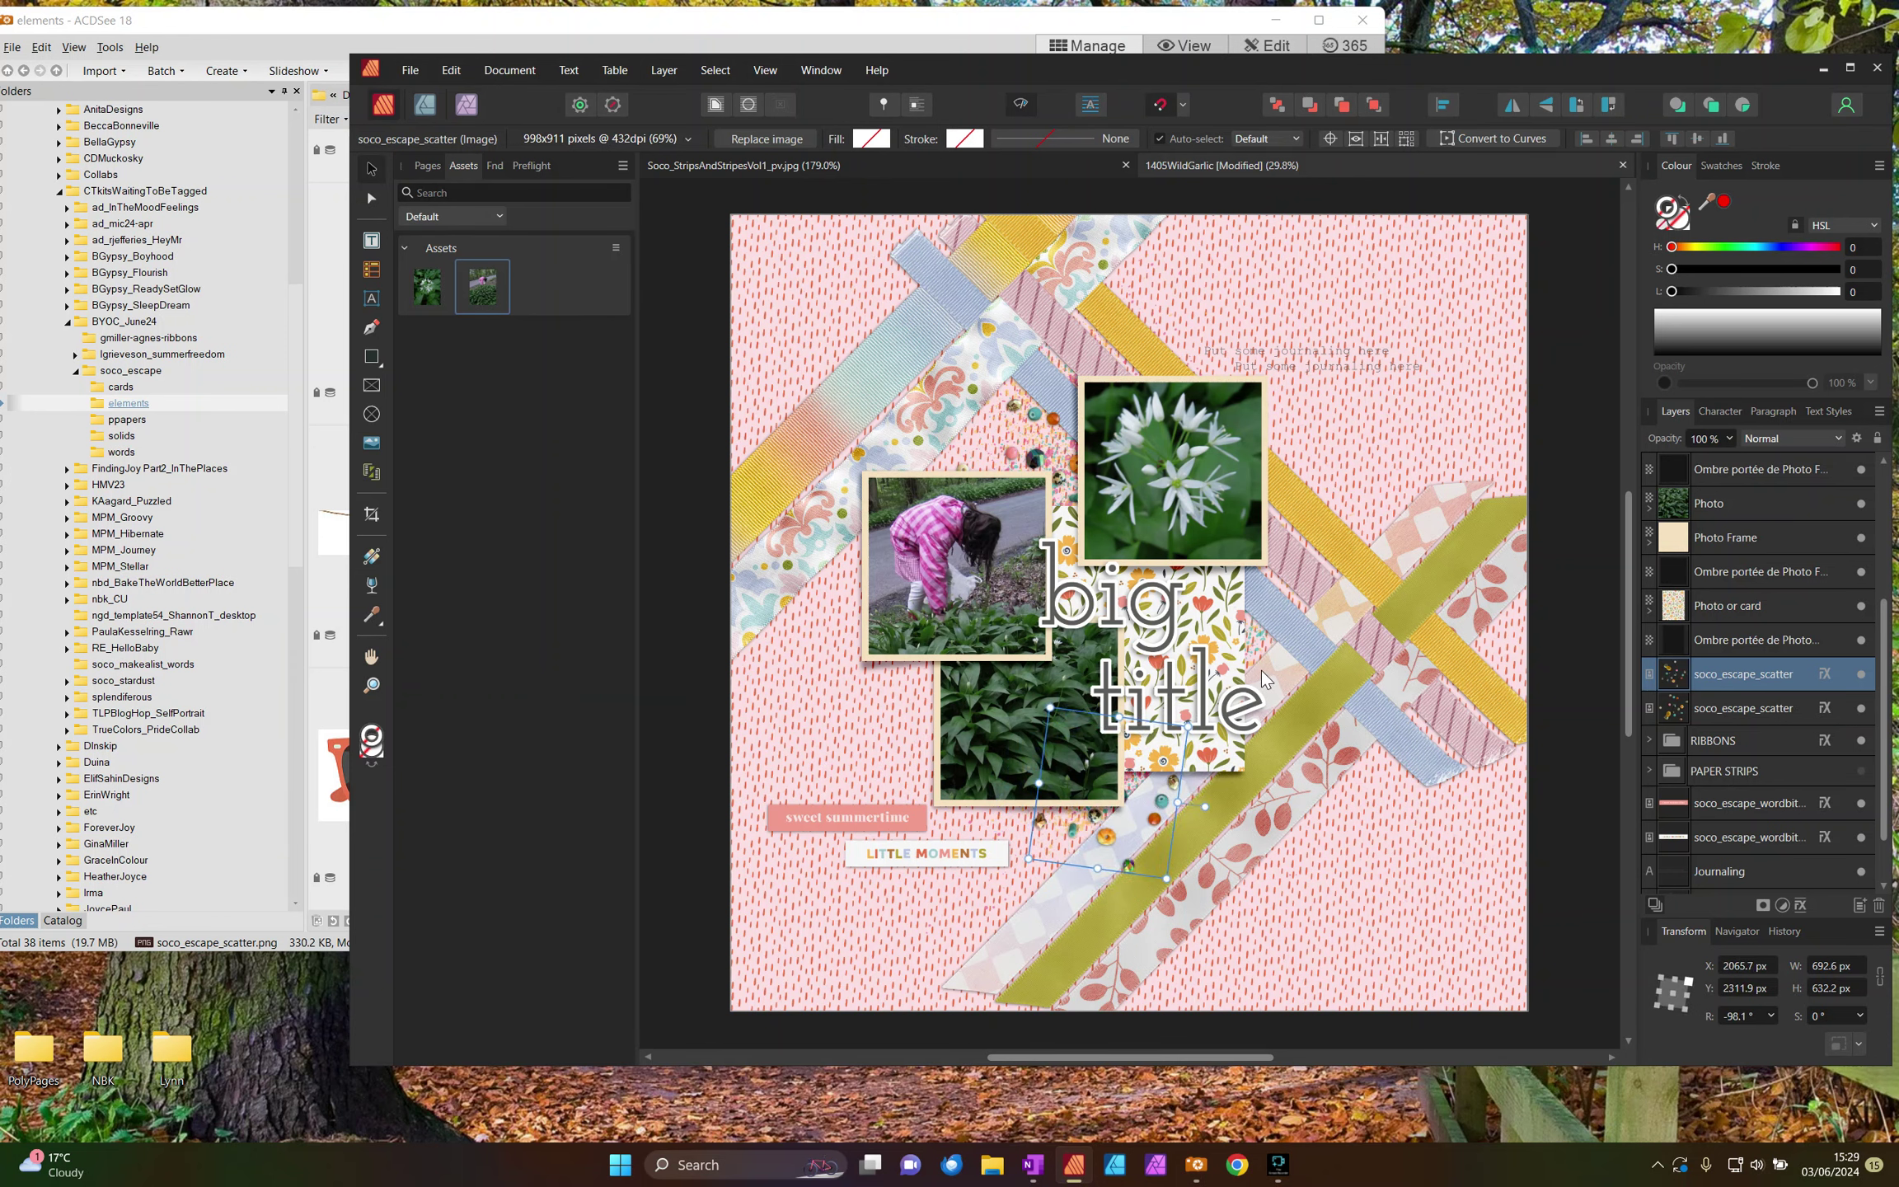
{"action": "key", "text": "ctrl+v"}
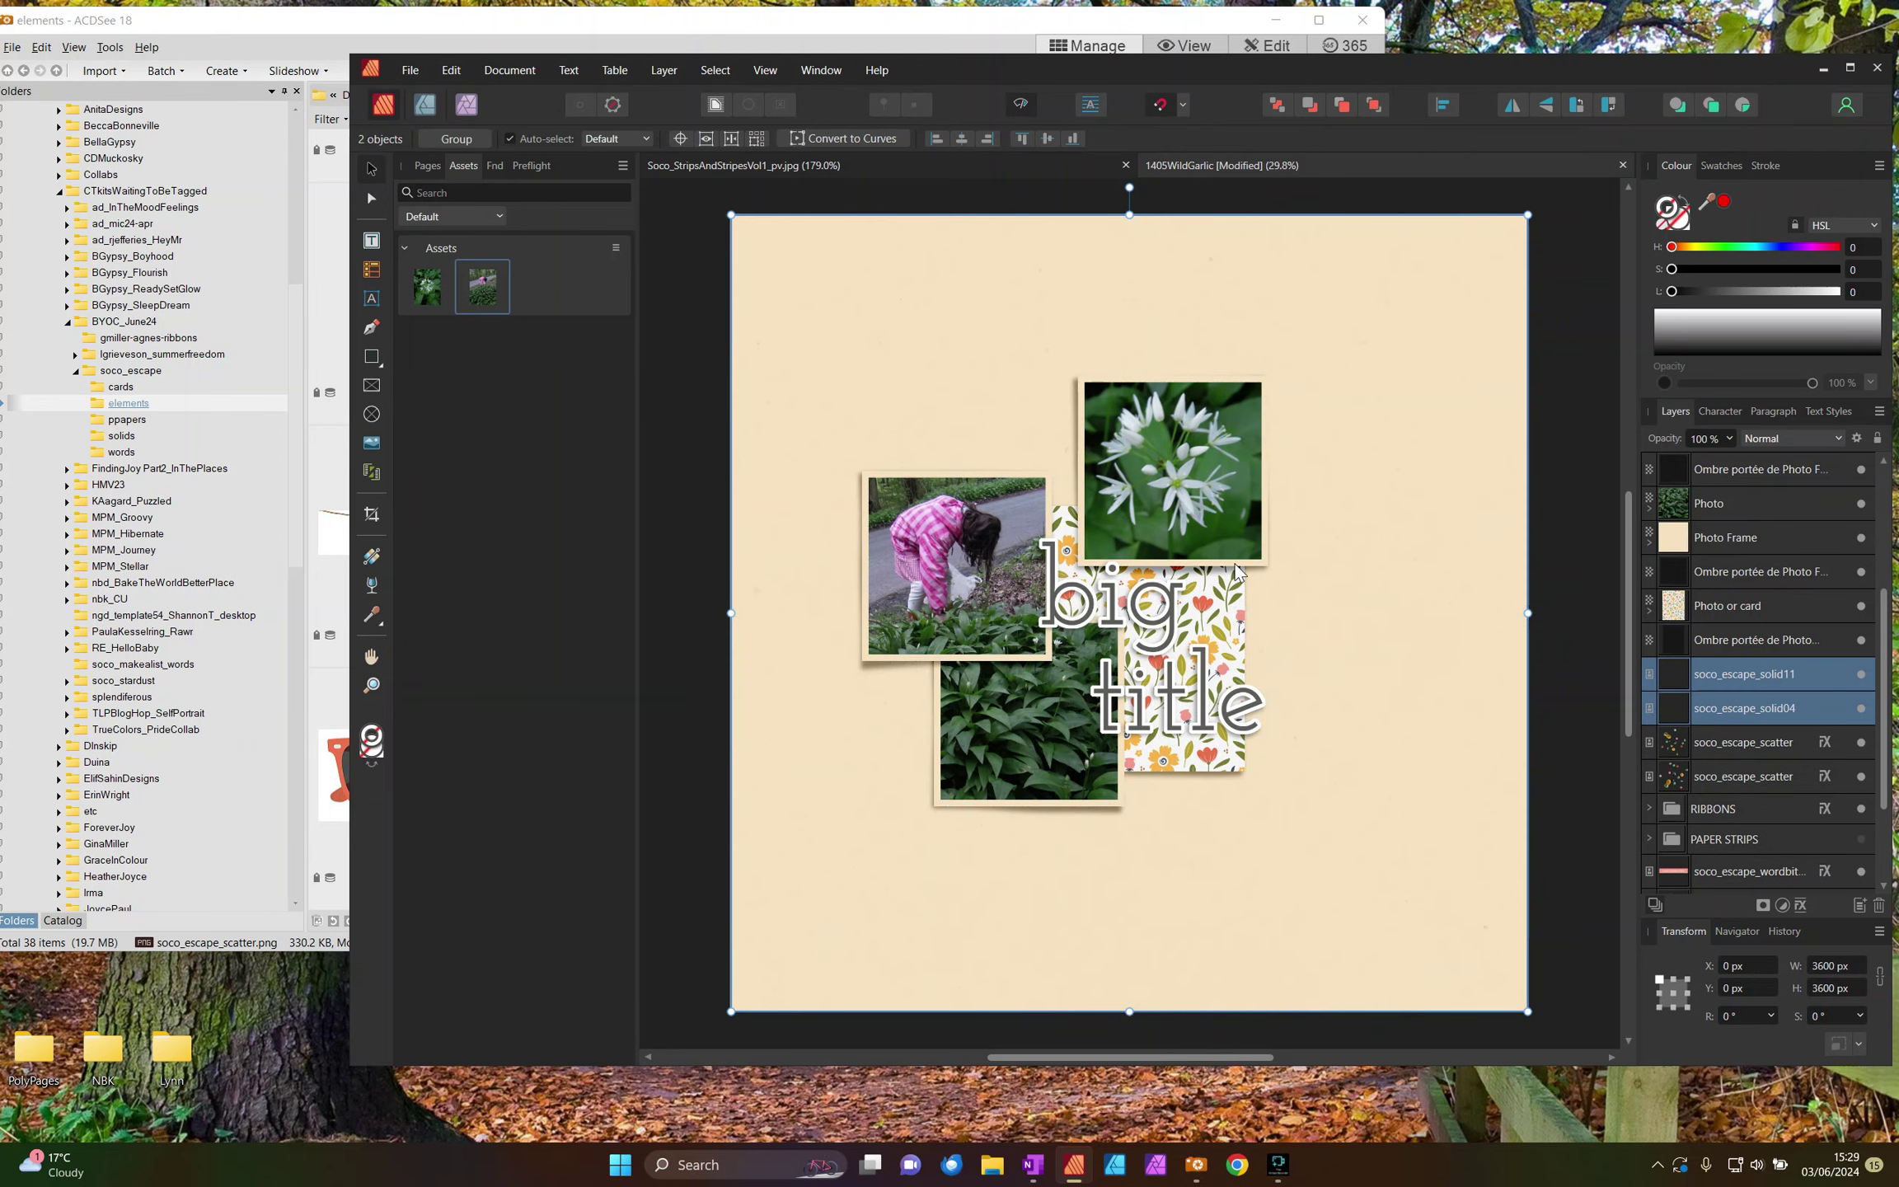
{"action": "key", "text": "ctrl+z"}
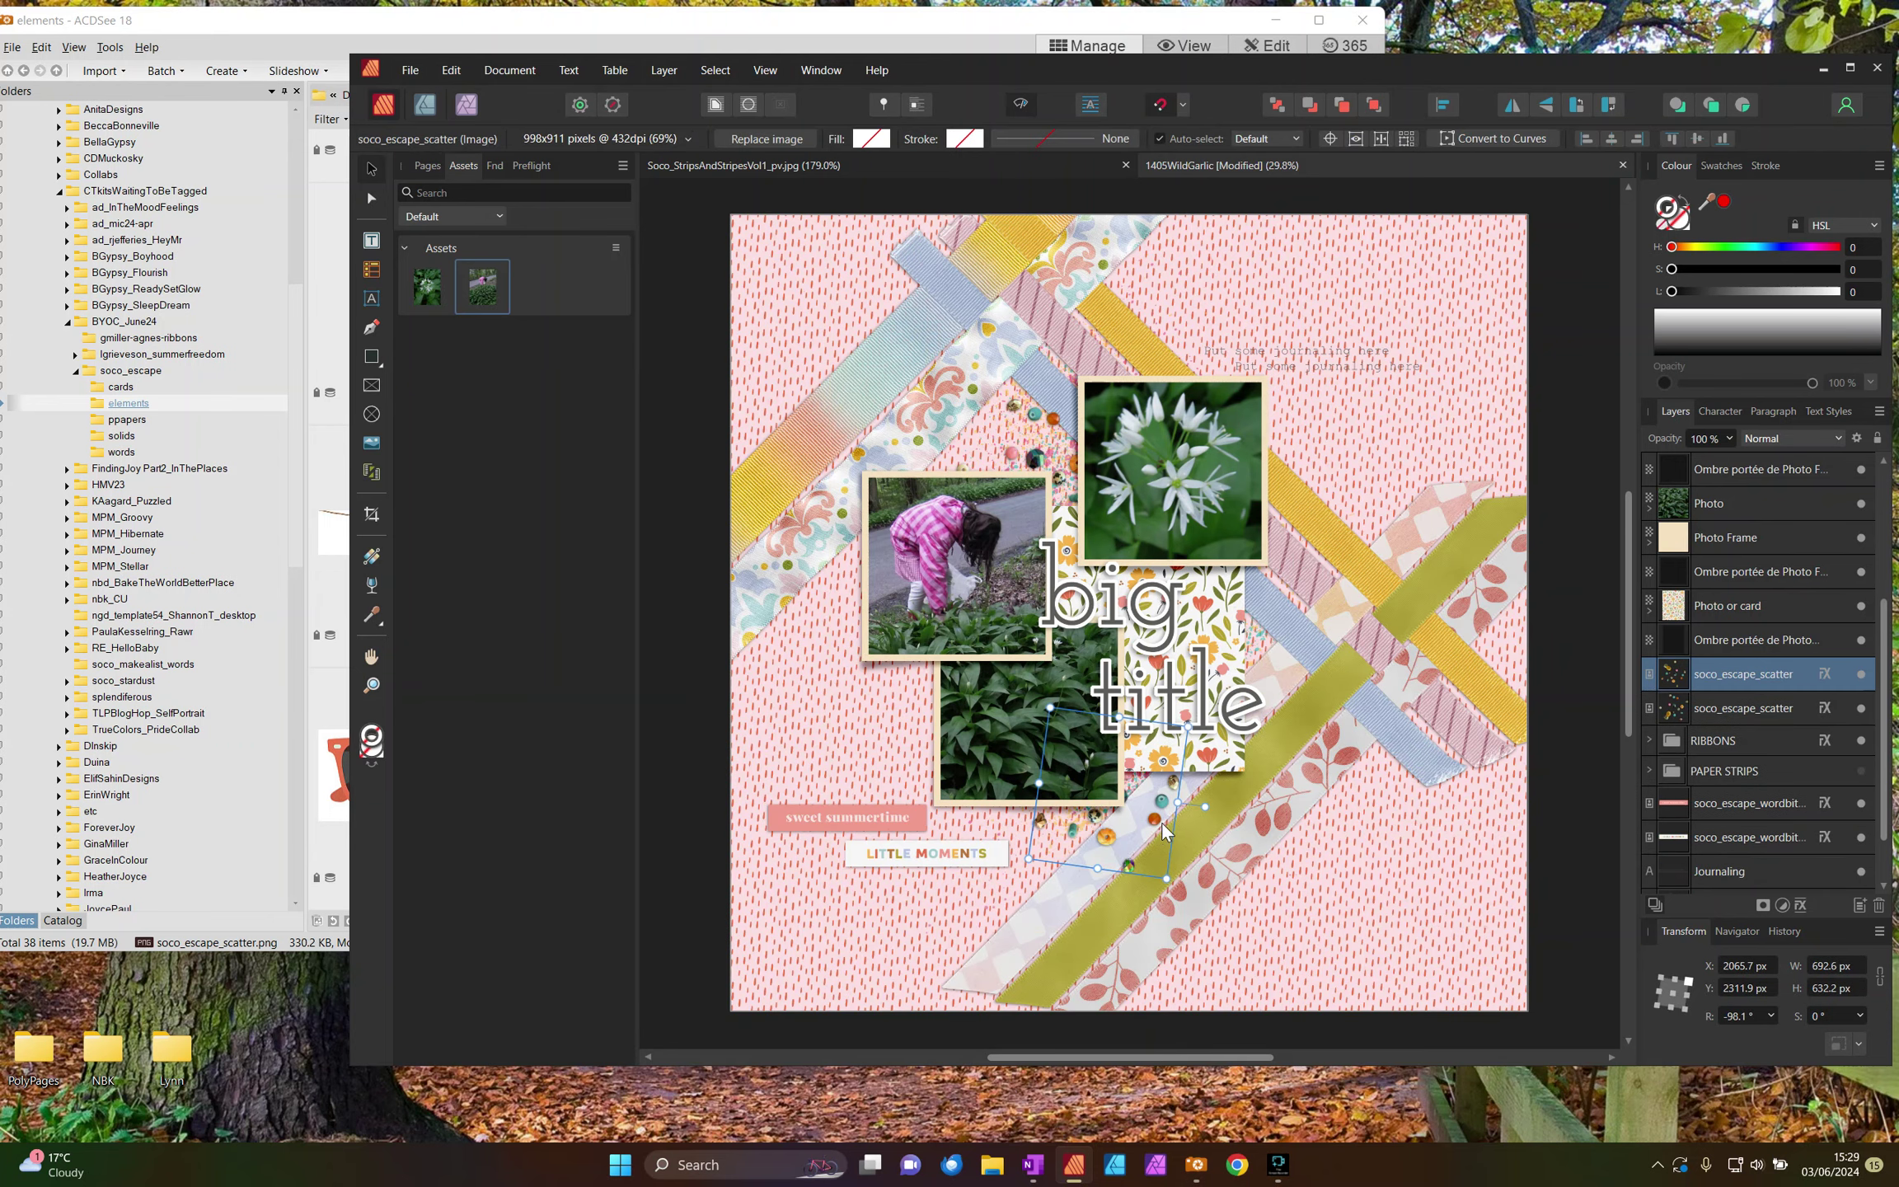
{"action": "key", "text": "ctrl+j"}
{"action": "left_click_drag", "start_coordinate": [1141, 814], "coordinate": [1162, 649]}
Step: Delete the Brush layer, save the layout, and select the big title word art
{"action": "scroll", "coordinate": [1799, 783], "scroll_direction": "down", "scroll_amount": 2}
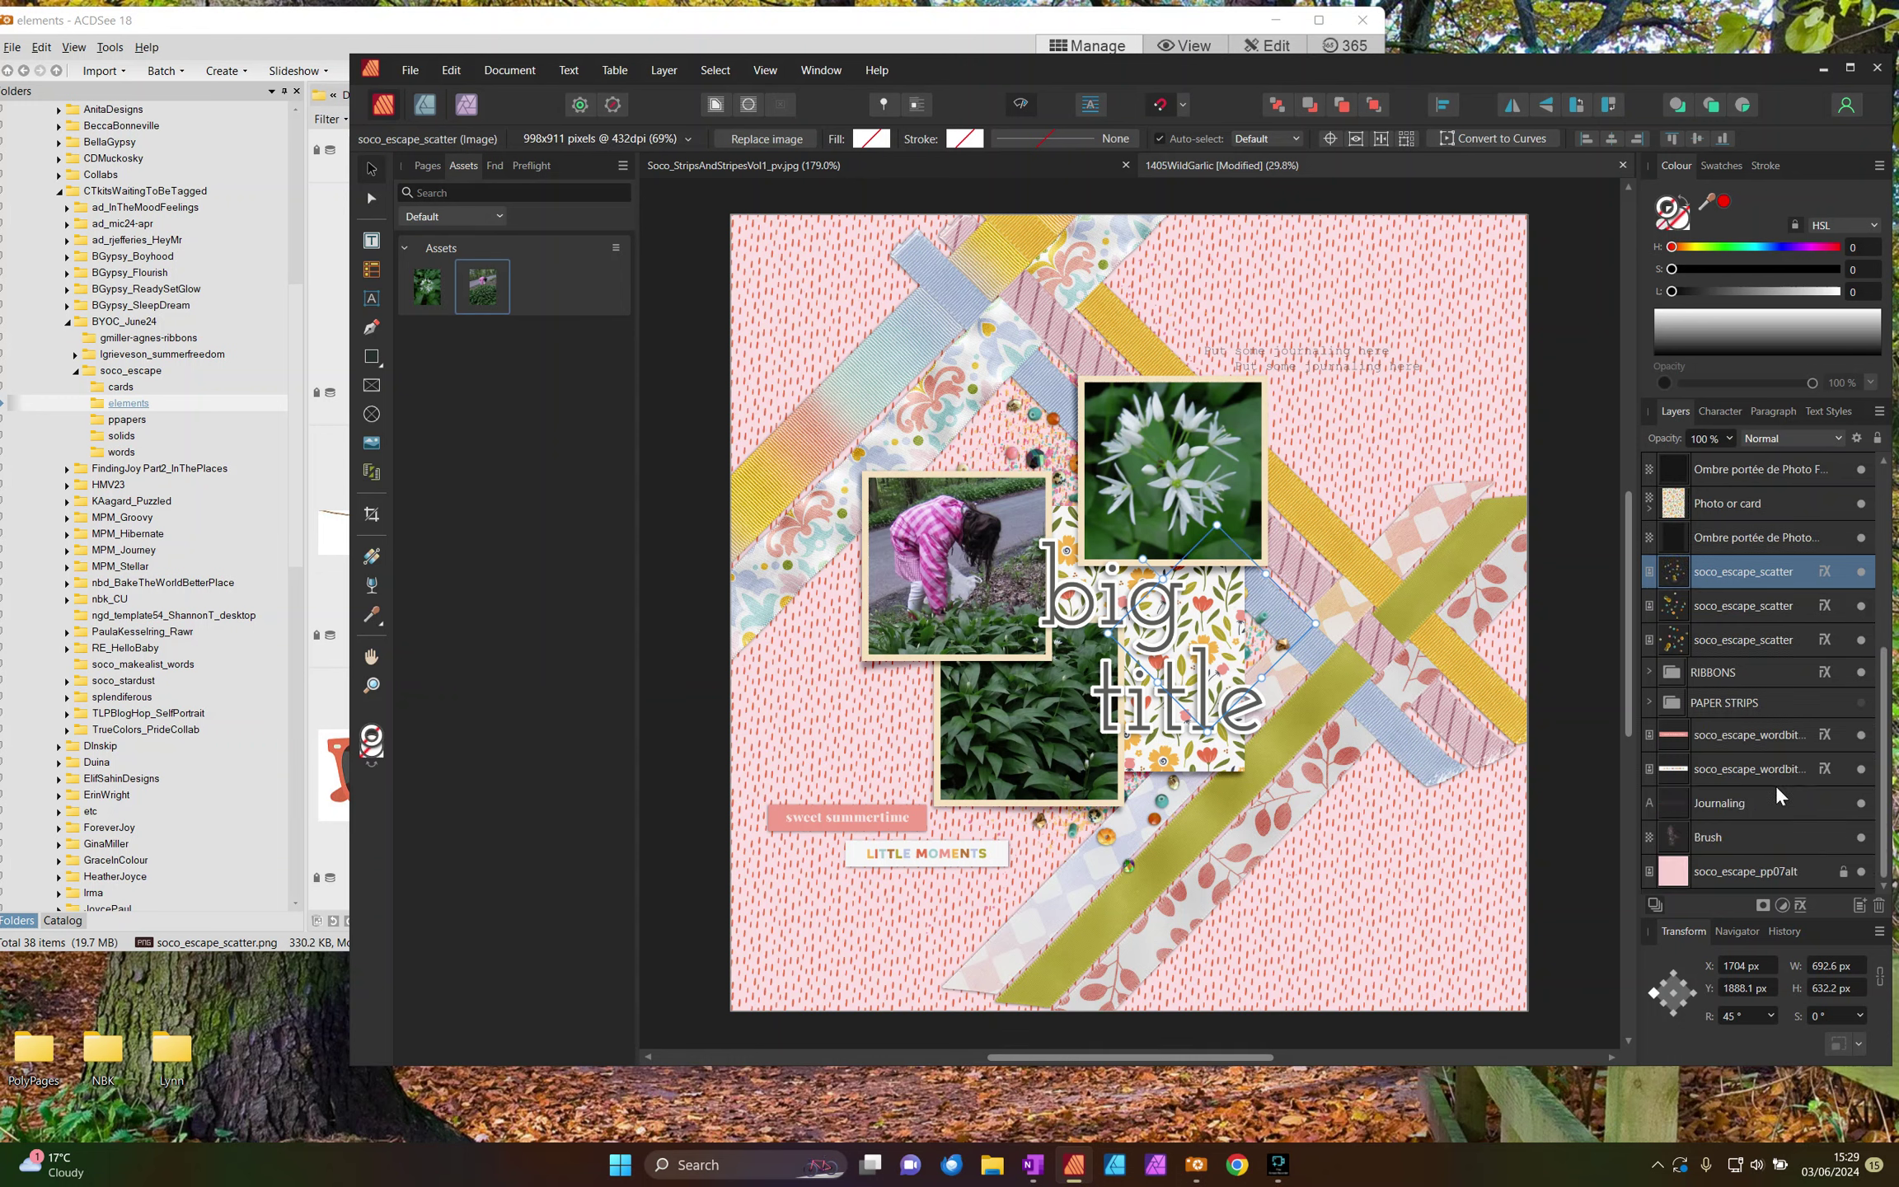
{"action": "left_click", "coordinate": [1746, 840]}
{"action": "key", "text": "Delete"}
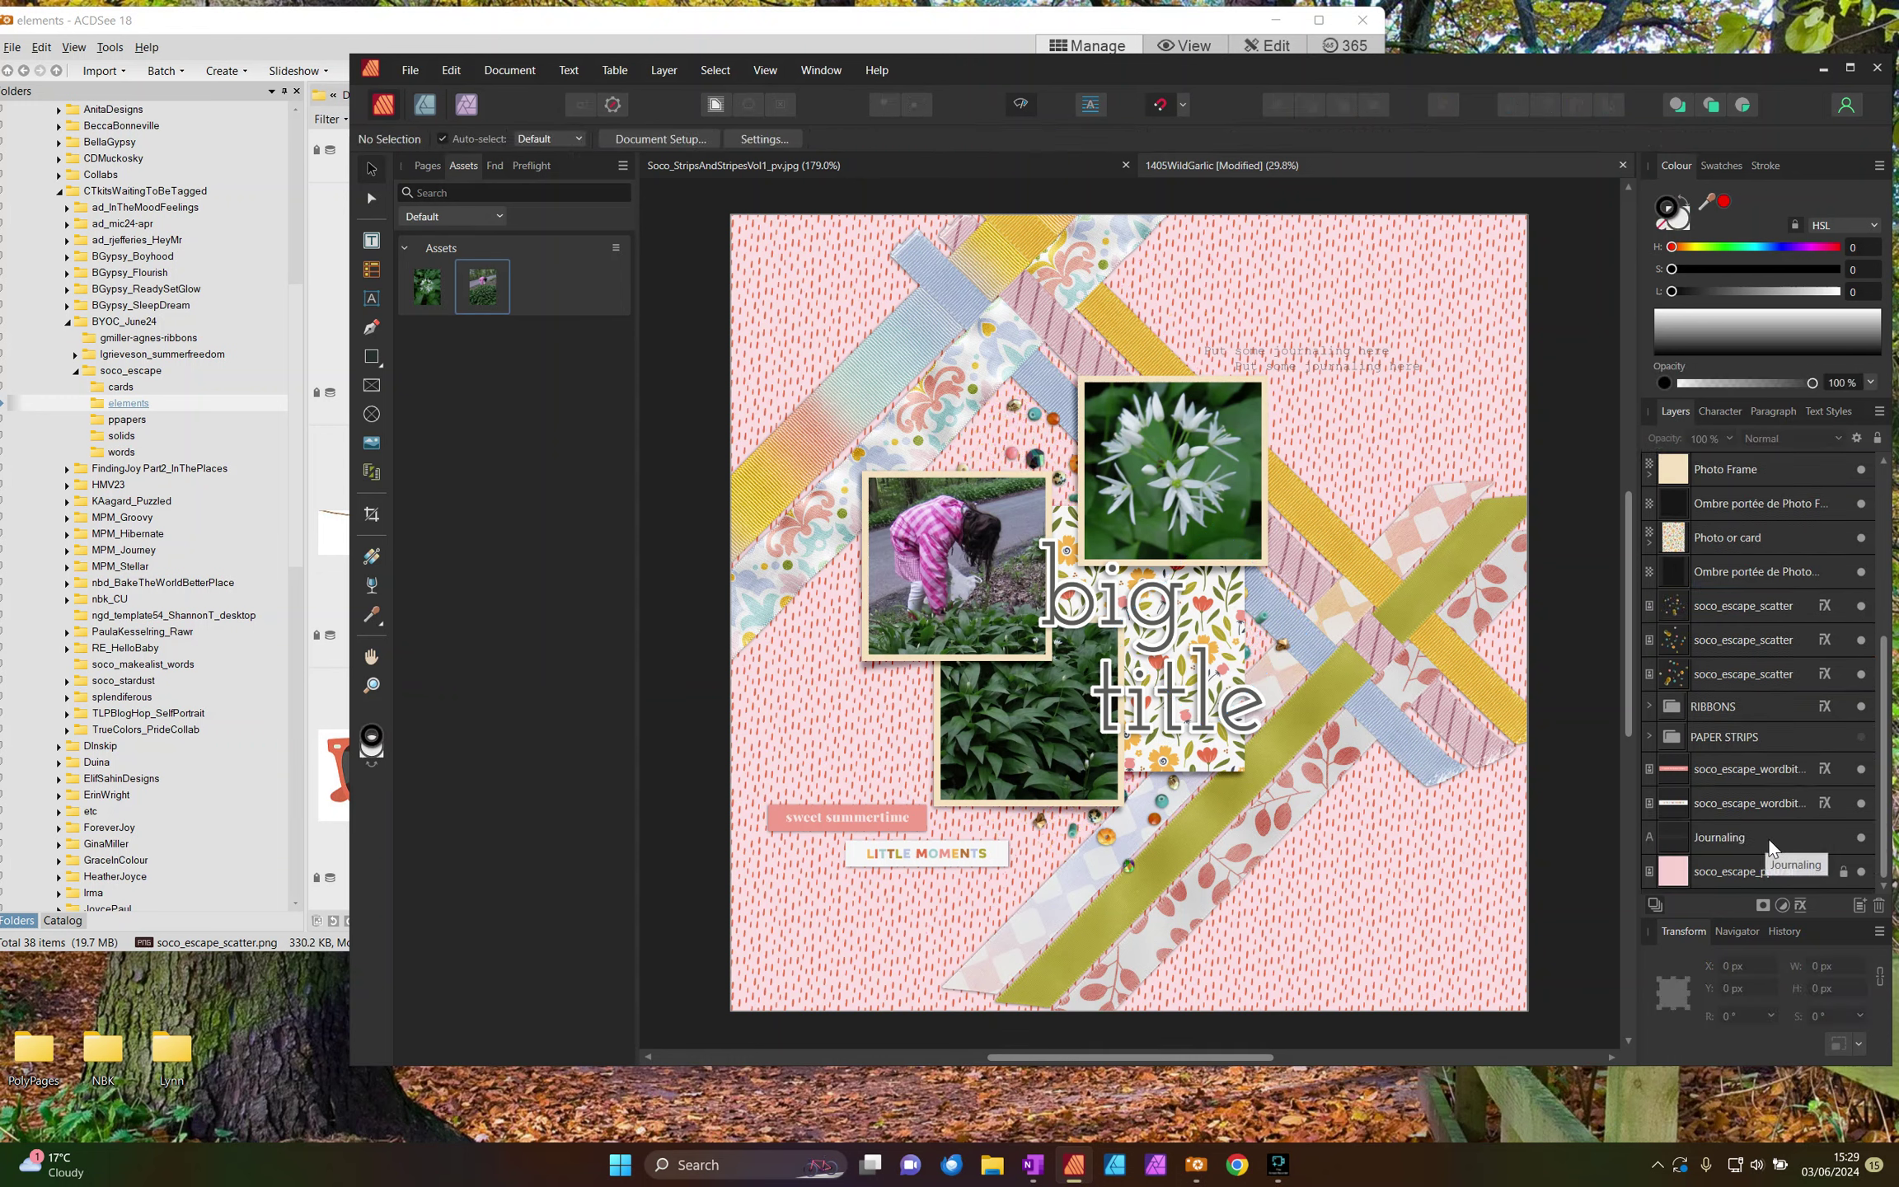
{"action": "key", "text": "ctrl+s"}
{"action": "scroll", "coordinate": [1730, 495], "scroll_direction": "up", "scroll_amount": 5}
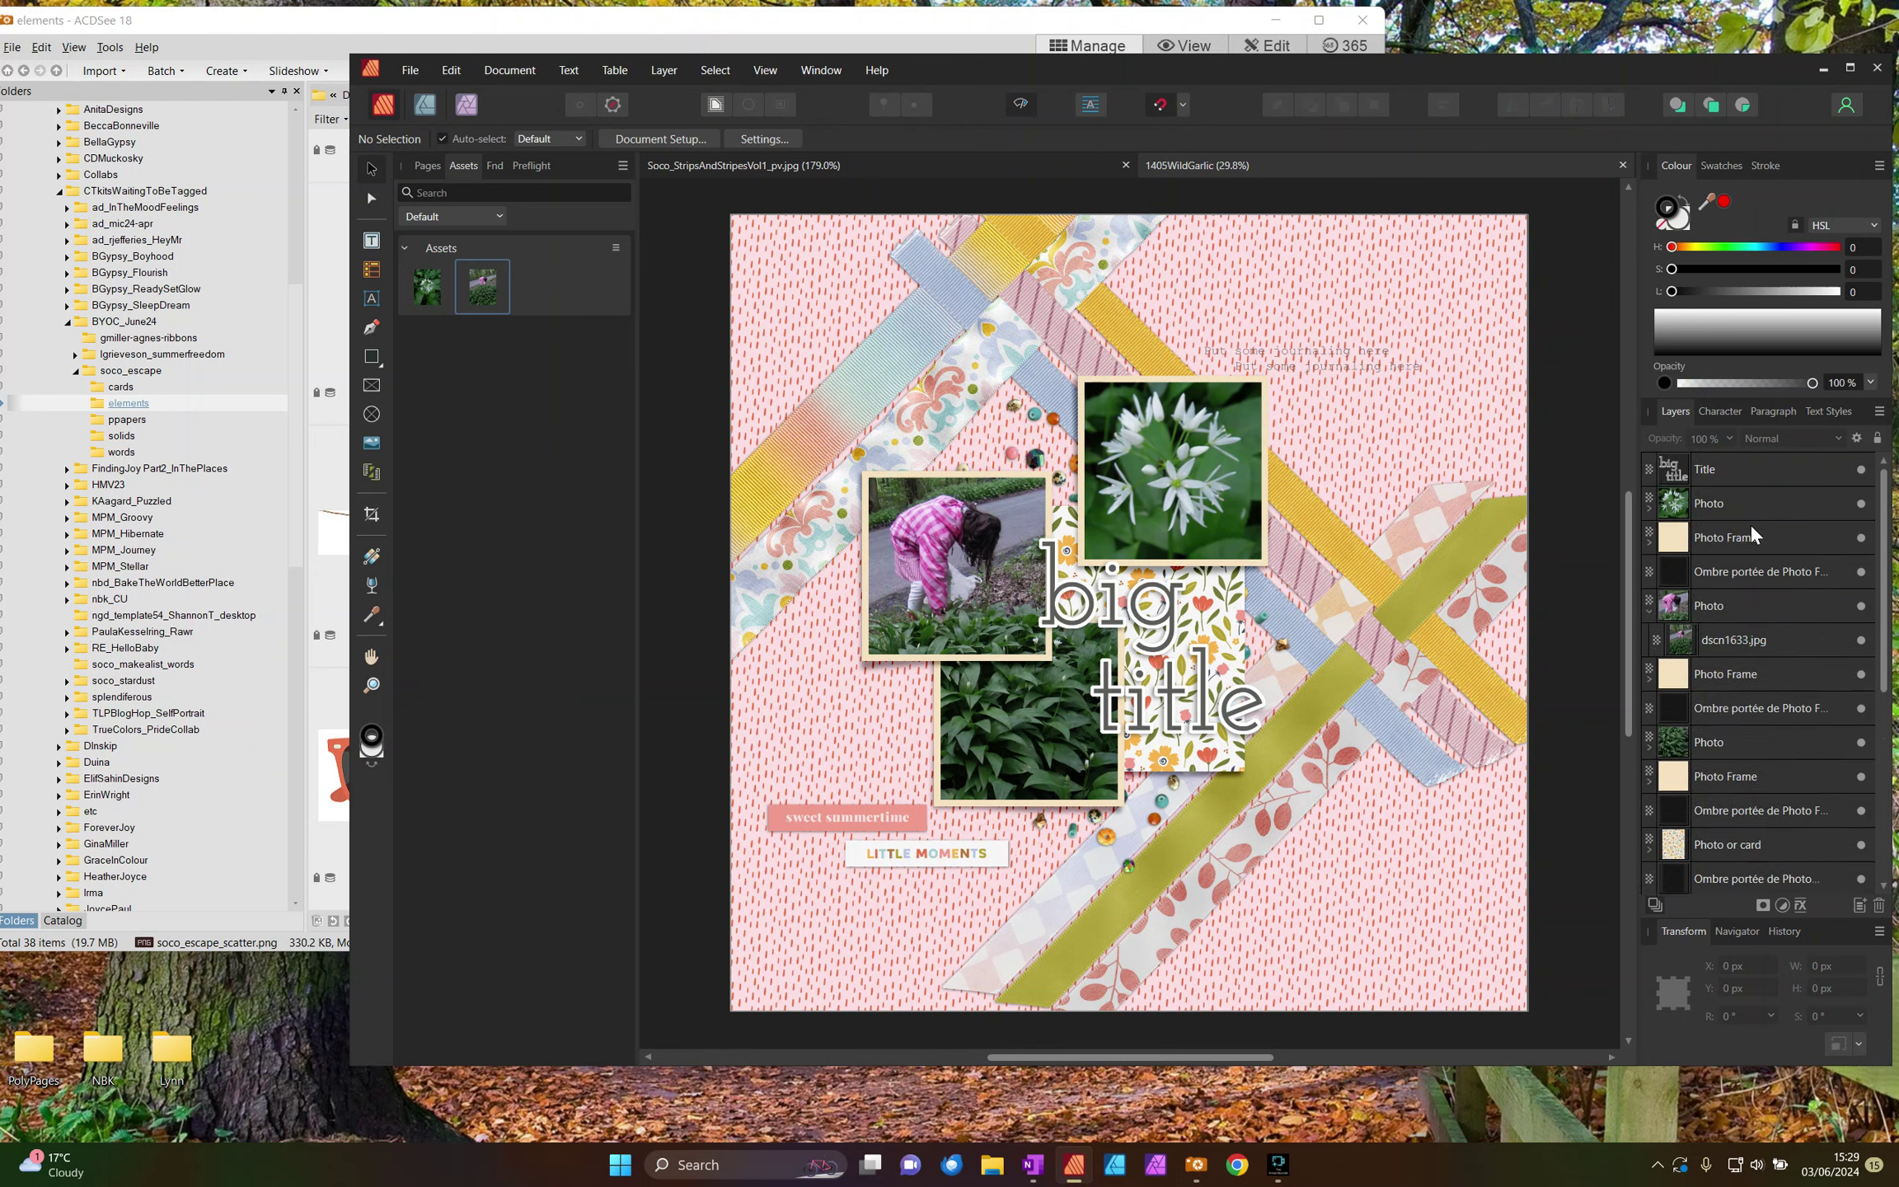
{"action": "left_click", "coordinate": [1695, 471]}
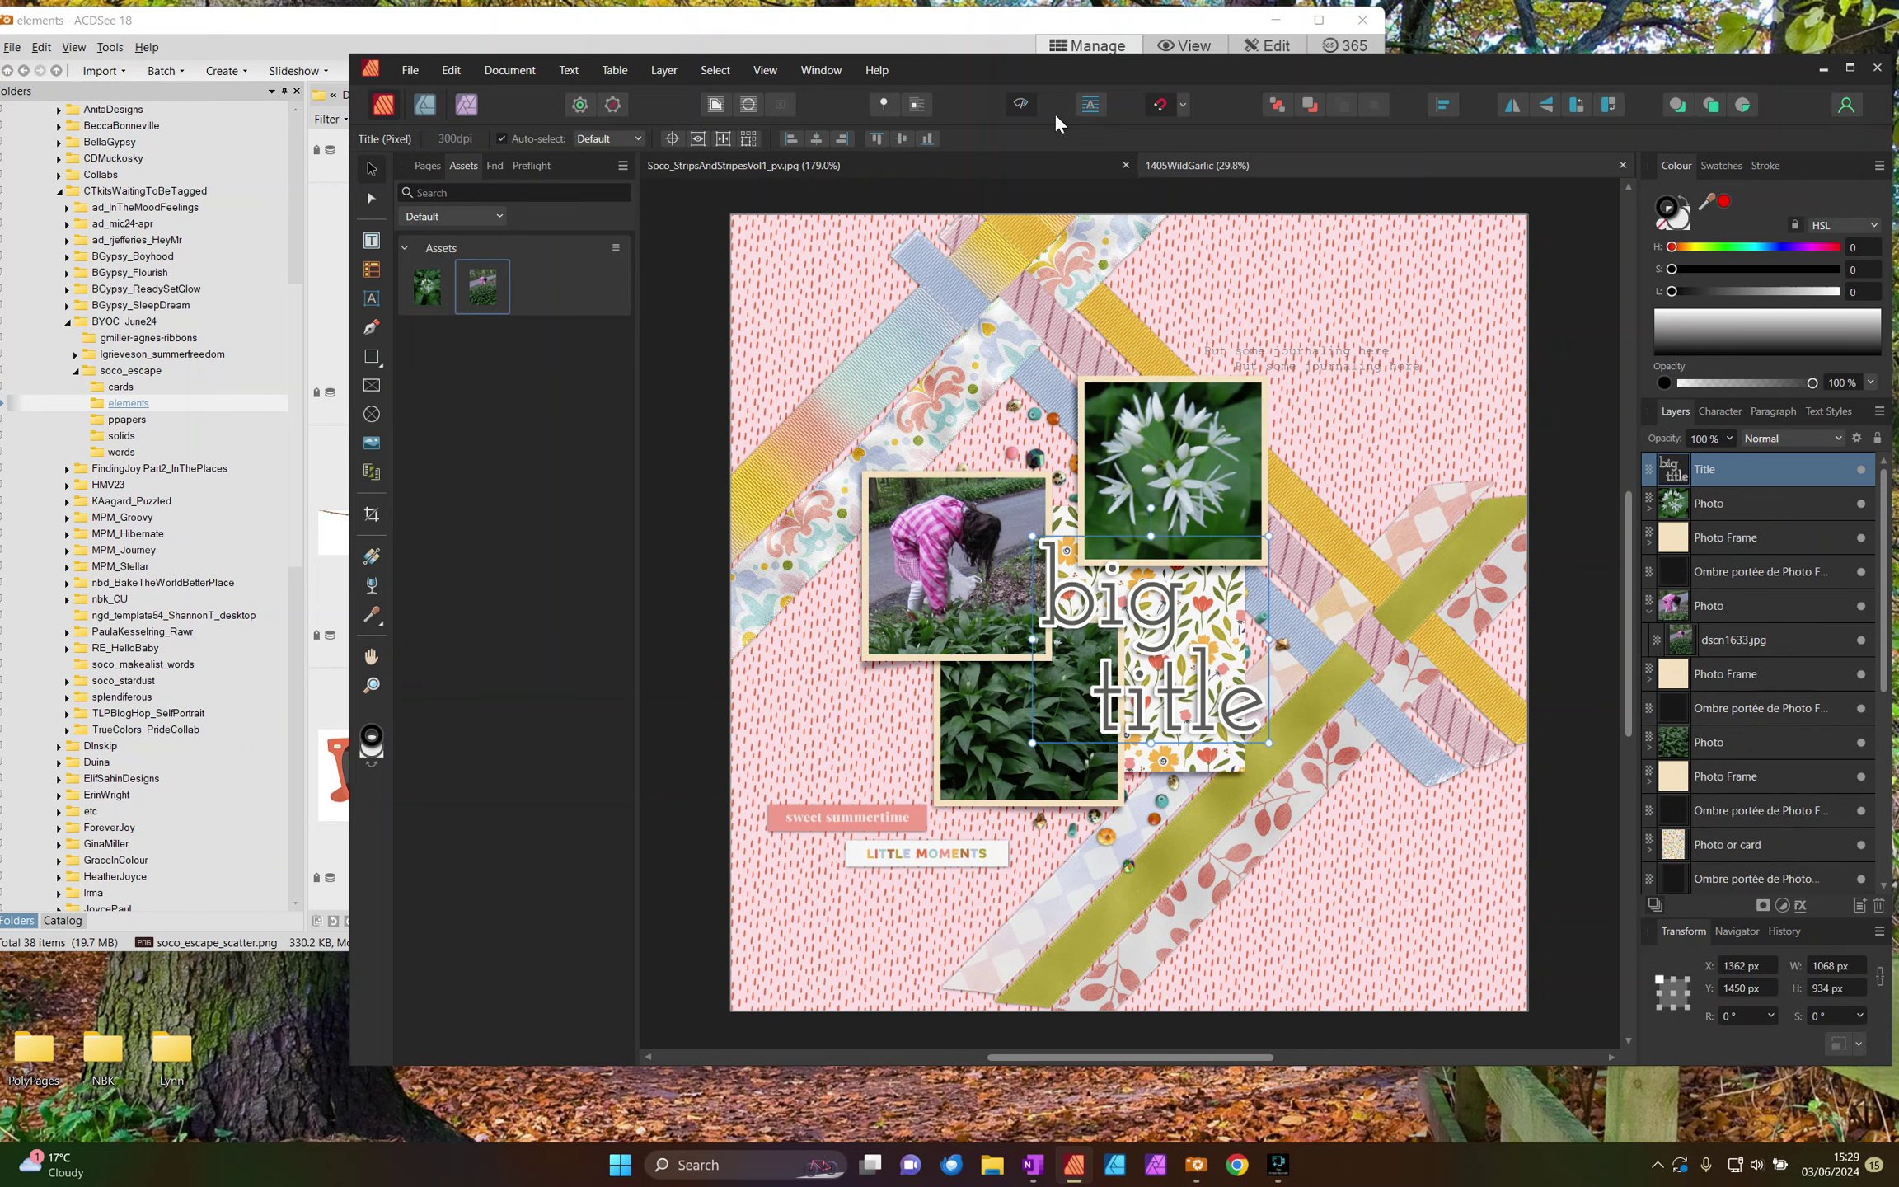
{"action": "left_click_drag", "start_coordinate": [1086, 69], "coordinate": [1133, 76]}
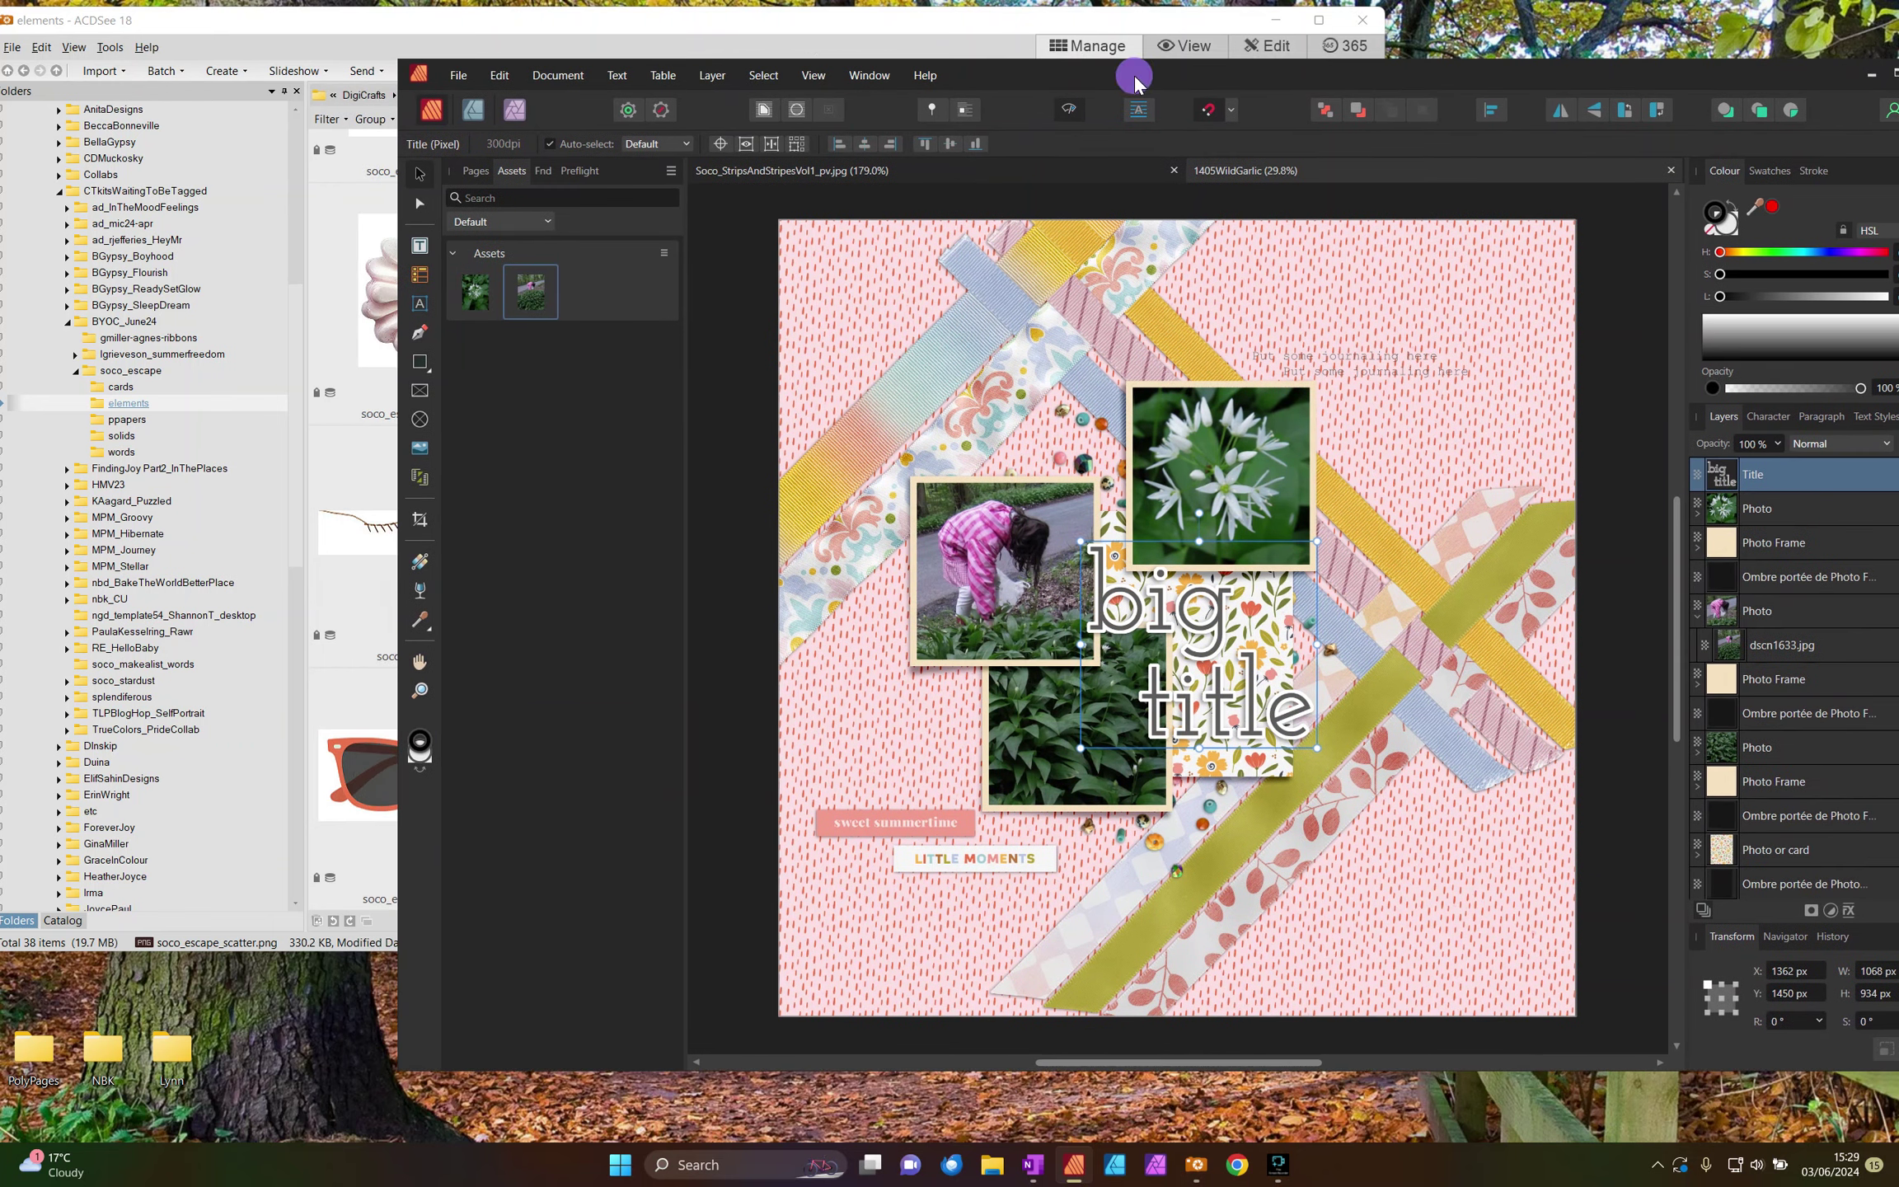
Step: Add soco_escape_leaves.png, rotated to about -125°, laid over the title between the photos
{"action": "left_click", "coordinate": [321, 24]}
{"action": "scroll", "coordinate": [669, 573], "scroll_direction": "up", "scroll_amount": 5}
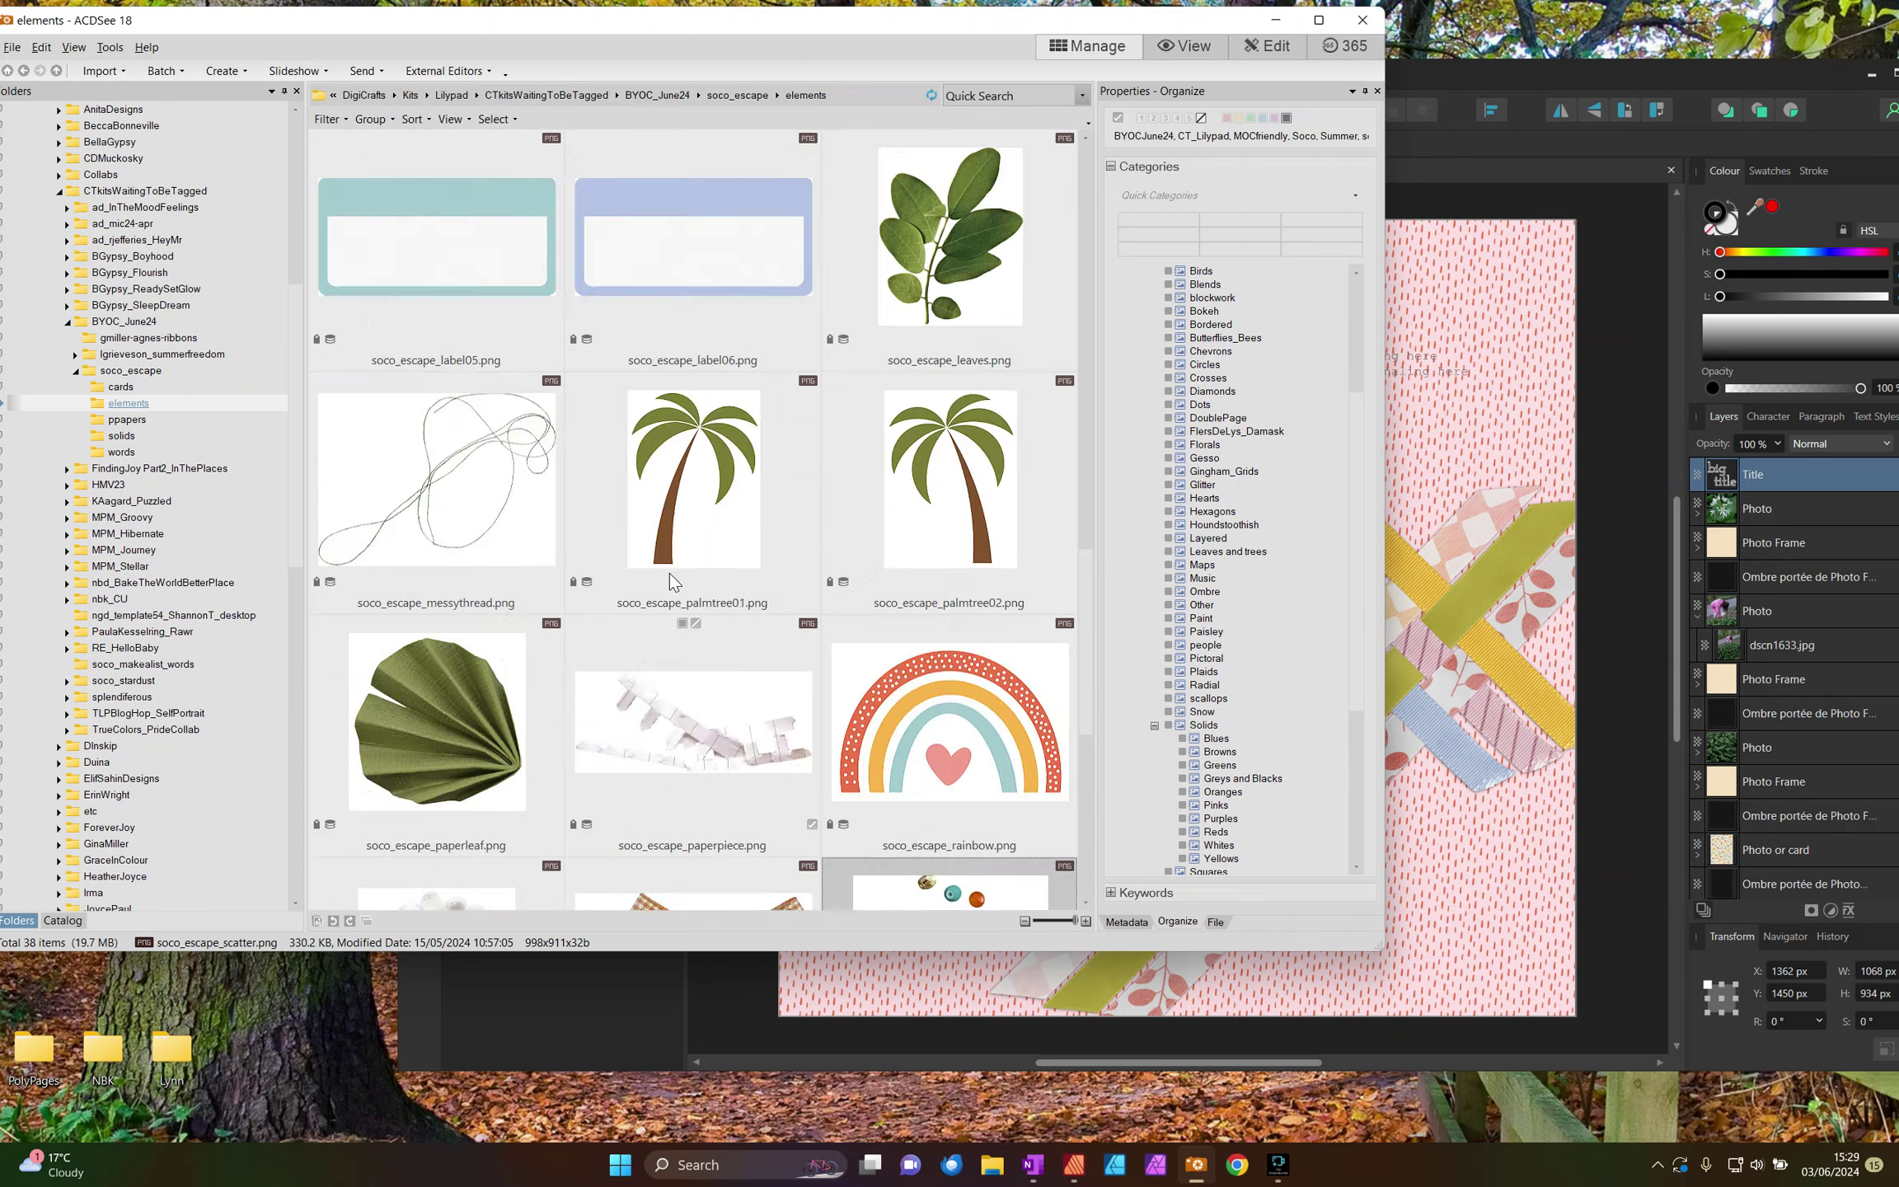
{"action": "scroll", "coordinate": [671, 569], "scroll_direction": "up", "scroll_amount": 3}
{"action": "left_click_drag", "start_coordinate": [948, 694], "coordinate": [1494, 584]}
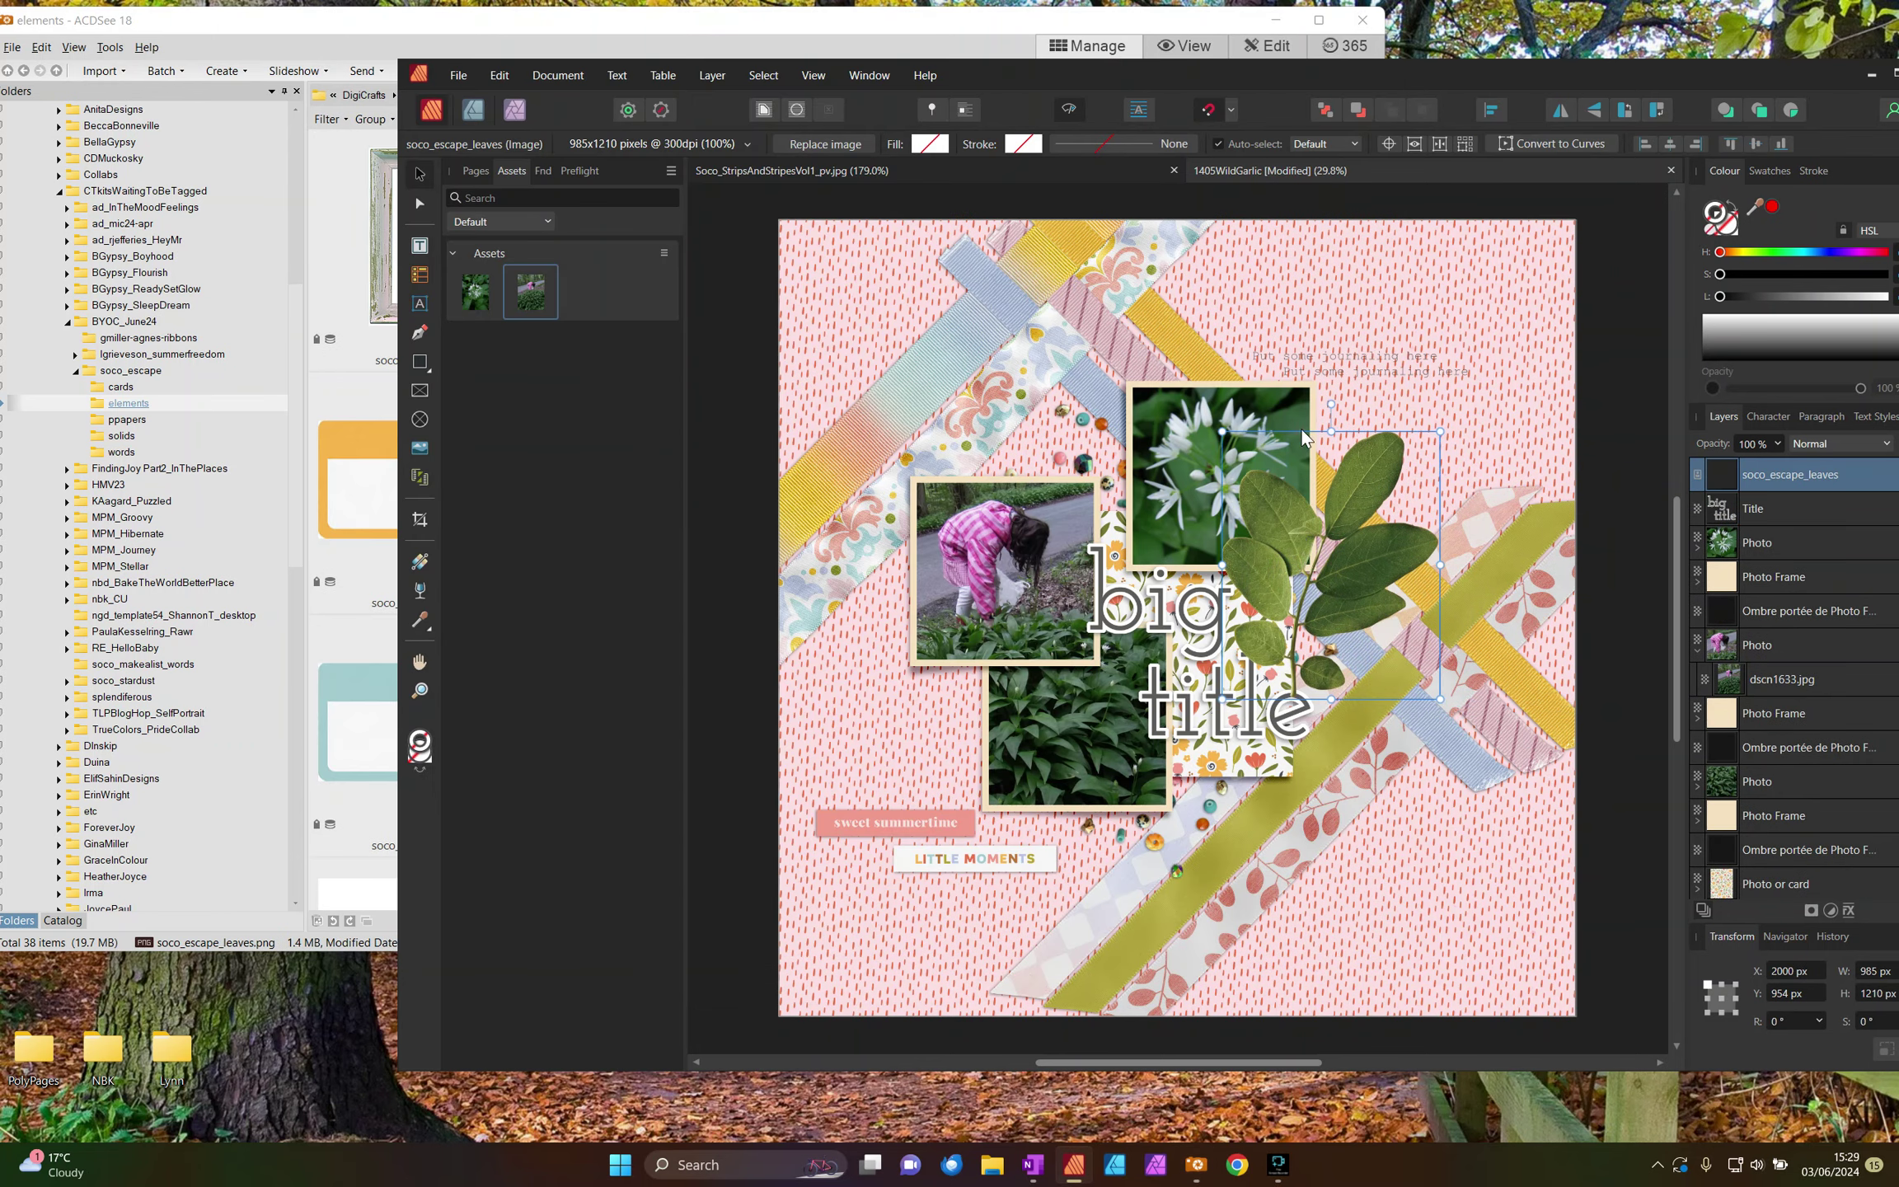
{"action": "left_click_drag", "start_coordinate": [1330, 405], "coordinate": [1424, 661]}
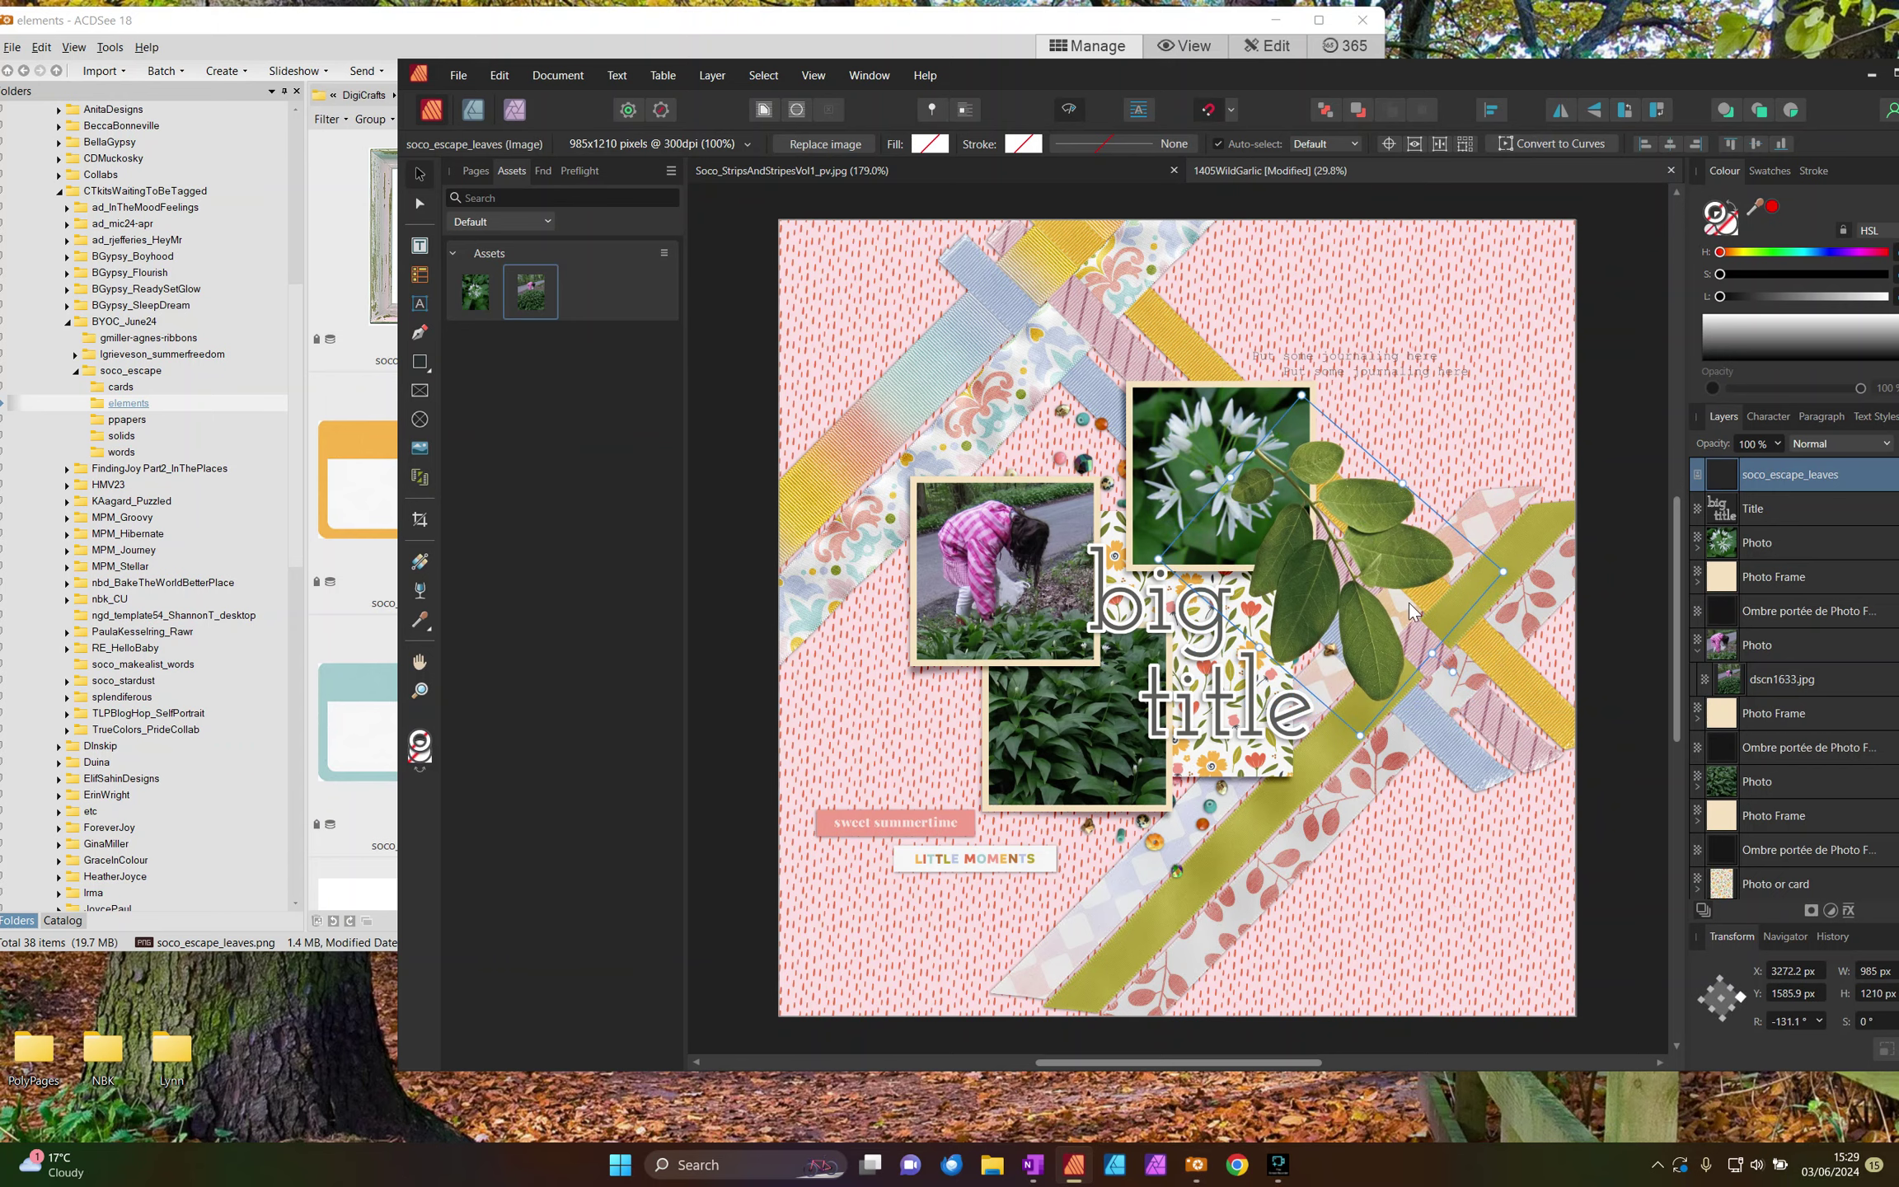
{"action": "left_click_drag", "start_coordinate": [1326, 547], "coordinate": [1151, 626]}
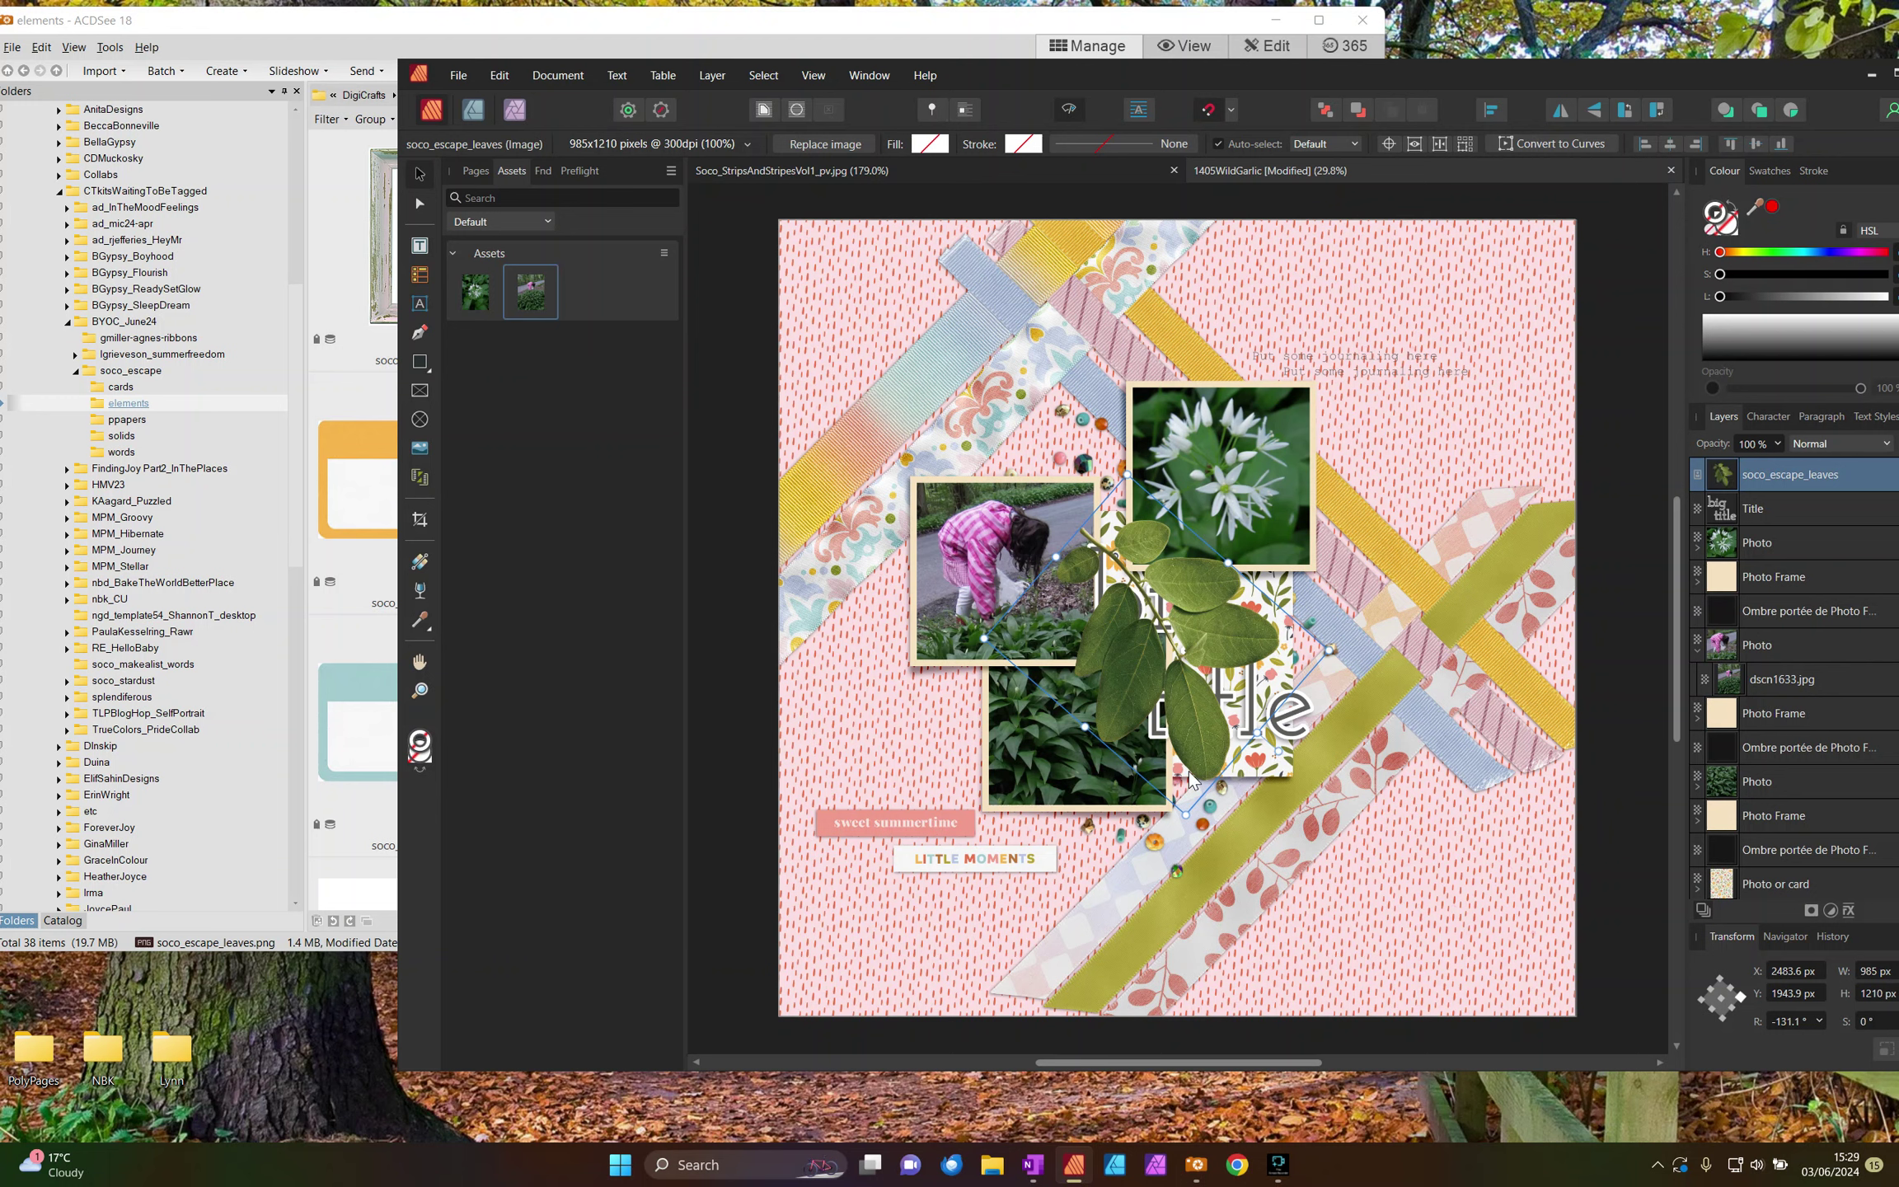
{"action": "left_click_drag", "start_coordinate": [1202, 783], "coordinate": [1179, 673]}
Step: Place the pink flower04 and orange flower02 onto the leaves sprig
{"action": "left_click", "coordinate": [322, 414]}
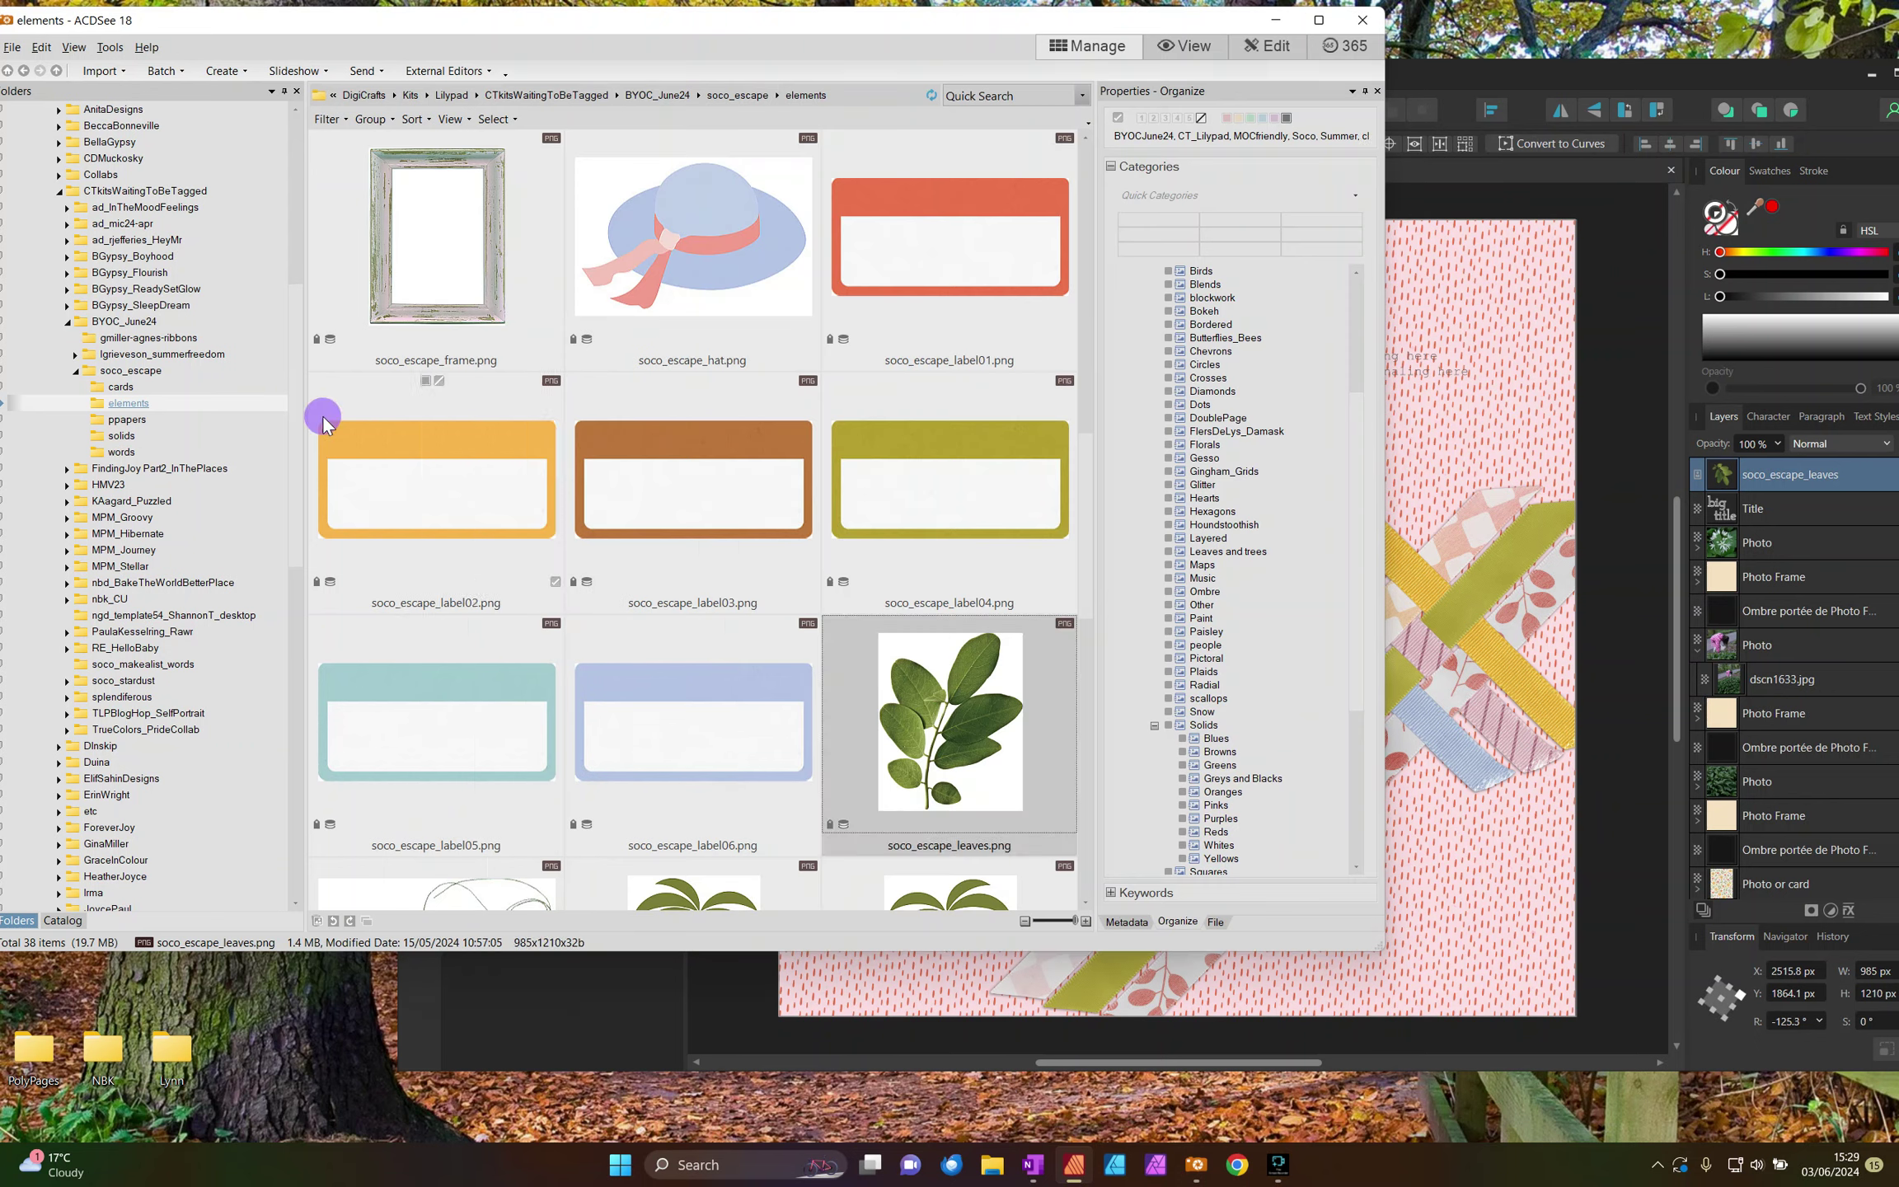
{"action": "scroll", "coordinate": [464, 451], "scroll_direction": "up", "scroll_amount": 5}
{"action": "scroll", "coordinate": [464, 451], "scroll_direction": "down", "scroll_amount": 2}
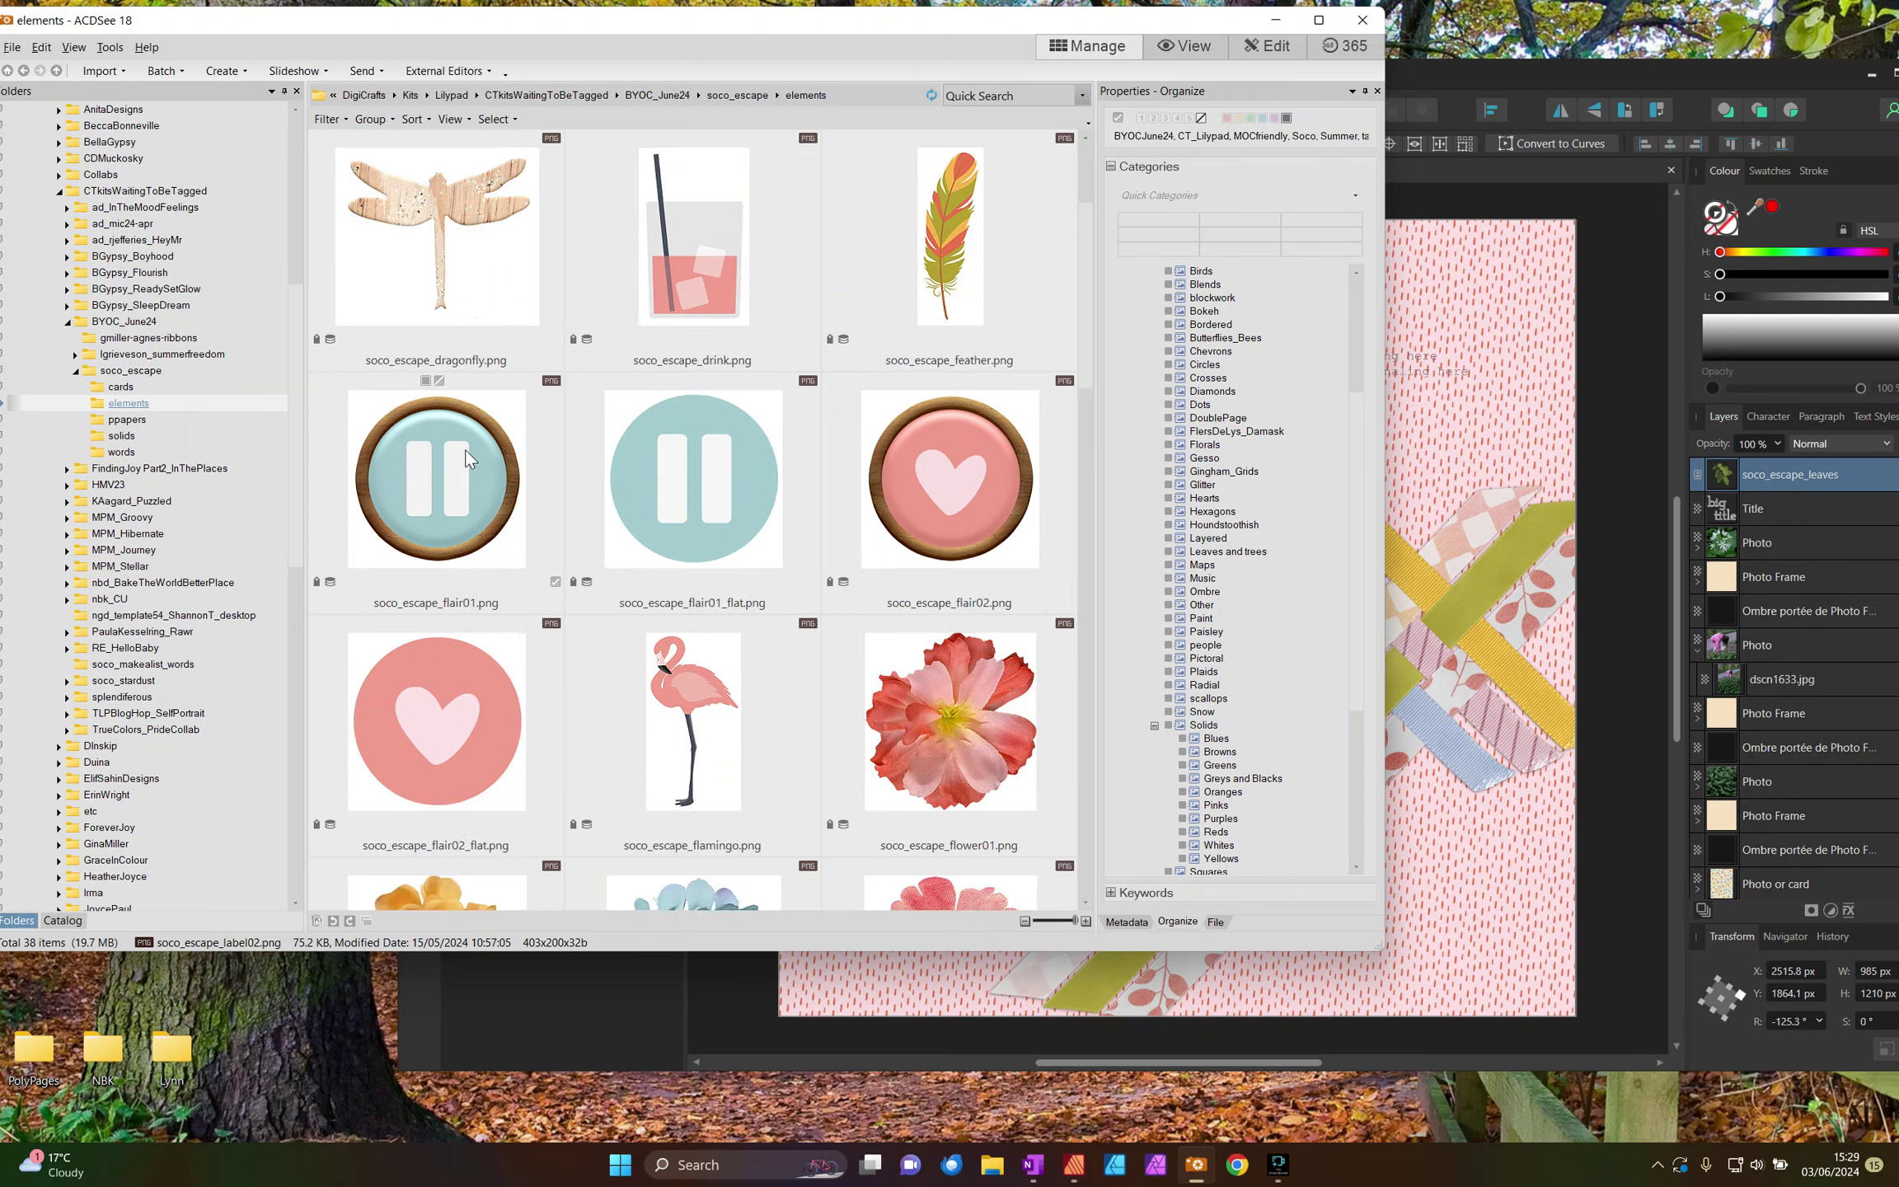
{"action": "left_click_drag", "start_coordinate": [950, 721], "coordinate": [1463, 565]}
{"action": "left_click_drag", "start_coordinate": [1288, 634], "coordinate": [1246, 659]}
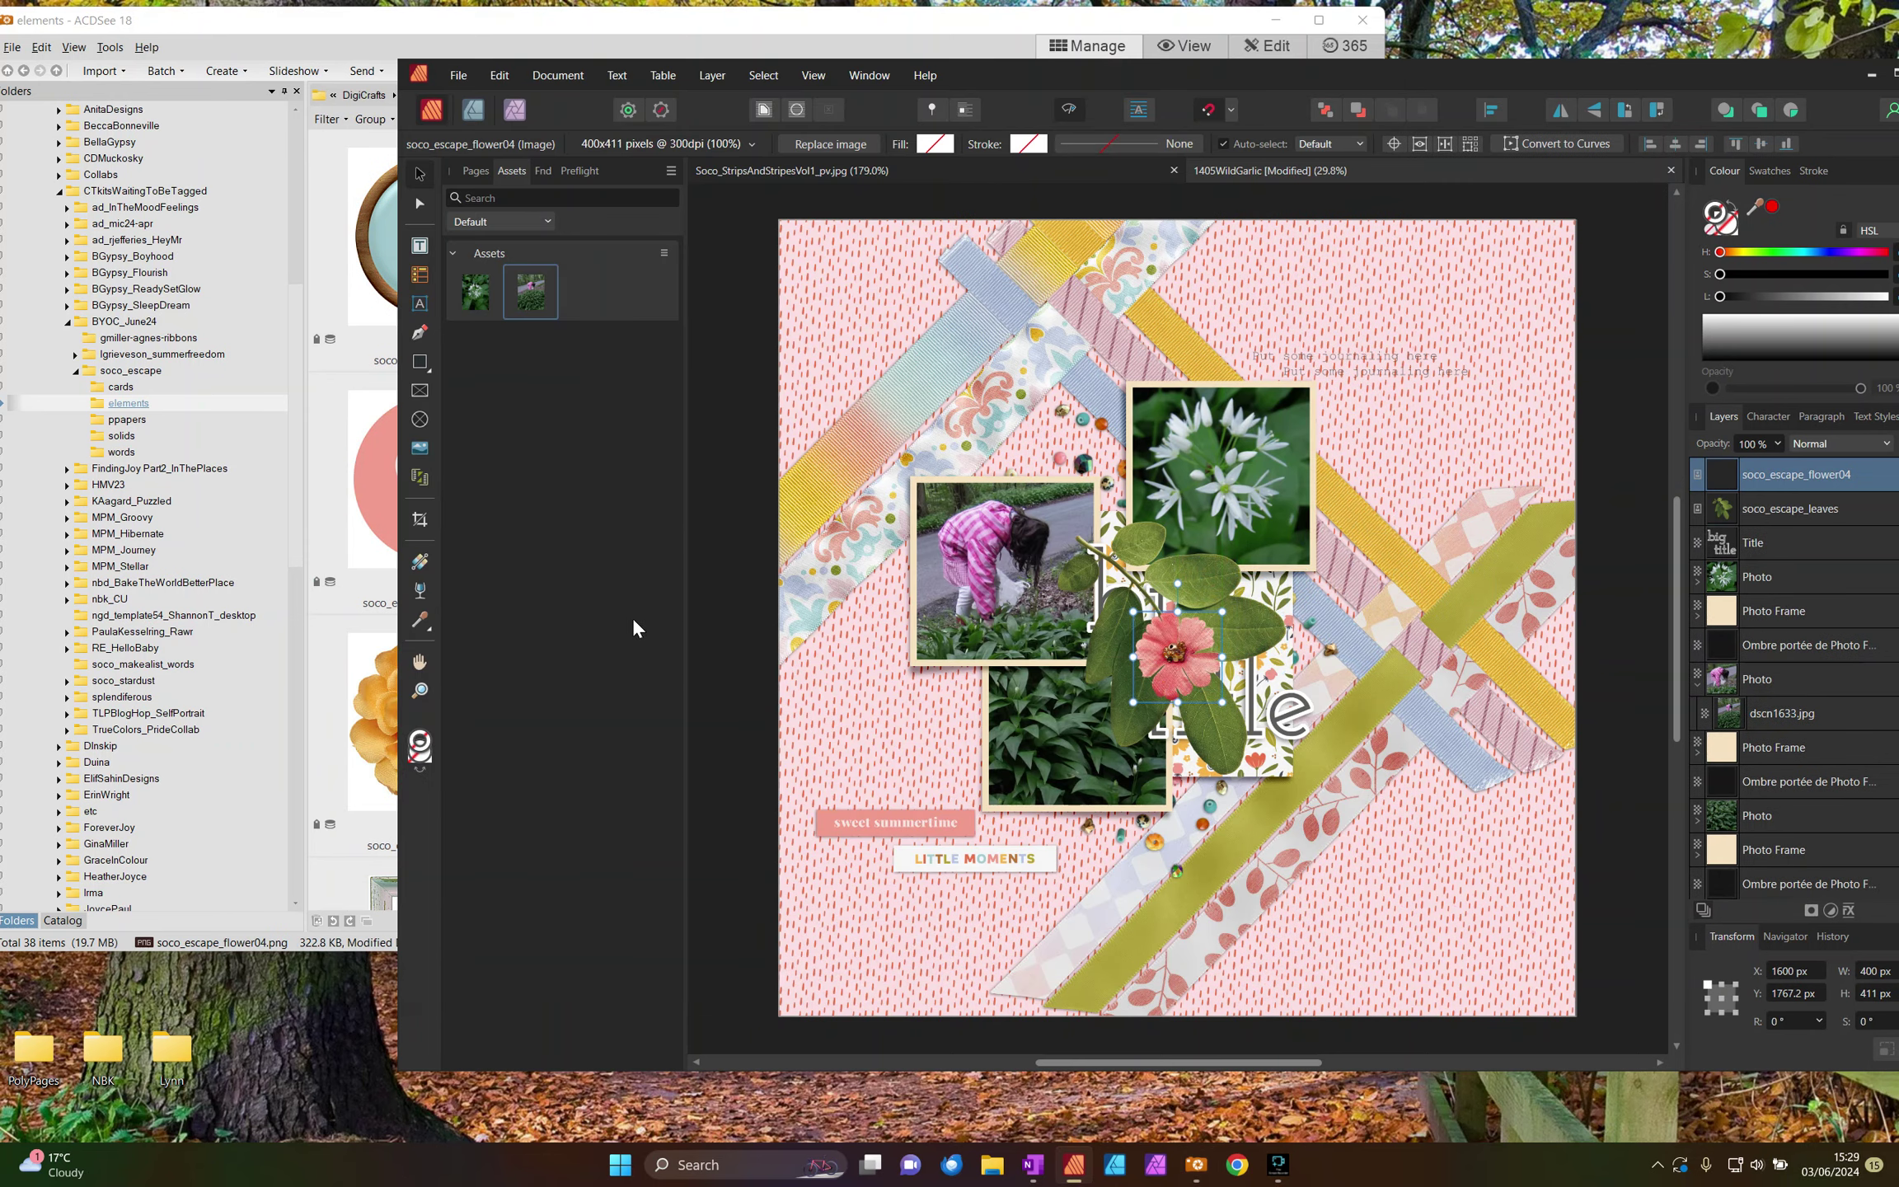
{"action": "left_click", "coordinate": [383, 710]}
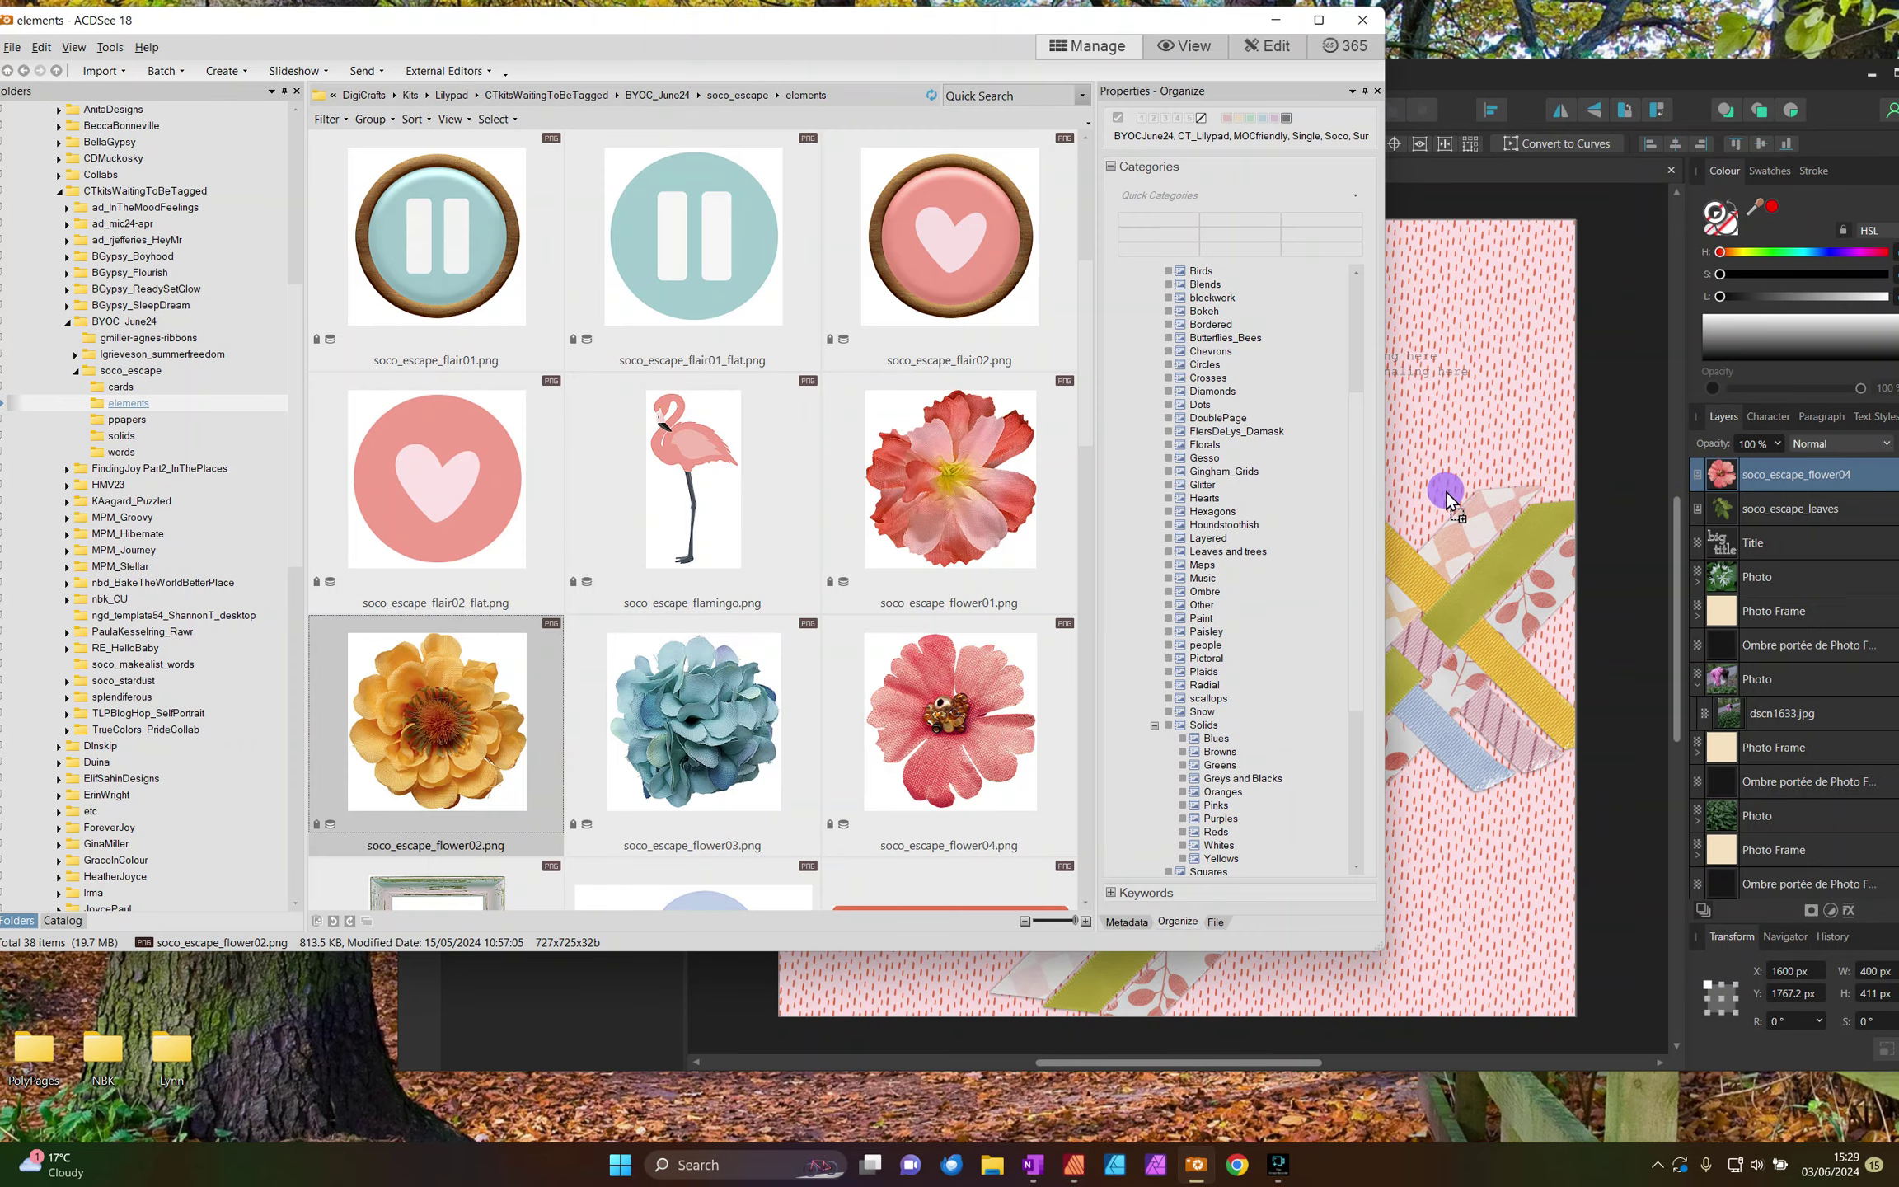
{"action": "left_click_drag", "start_coordinate": [1467, 499], "coordinate": [1240, 618]}
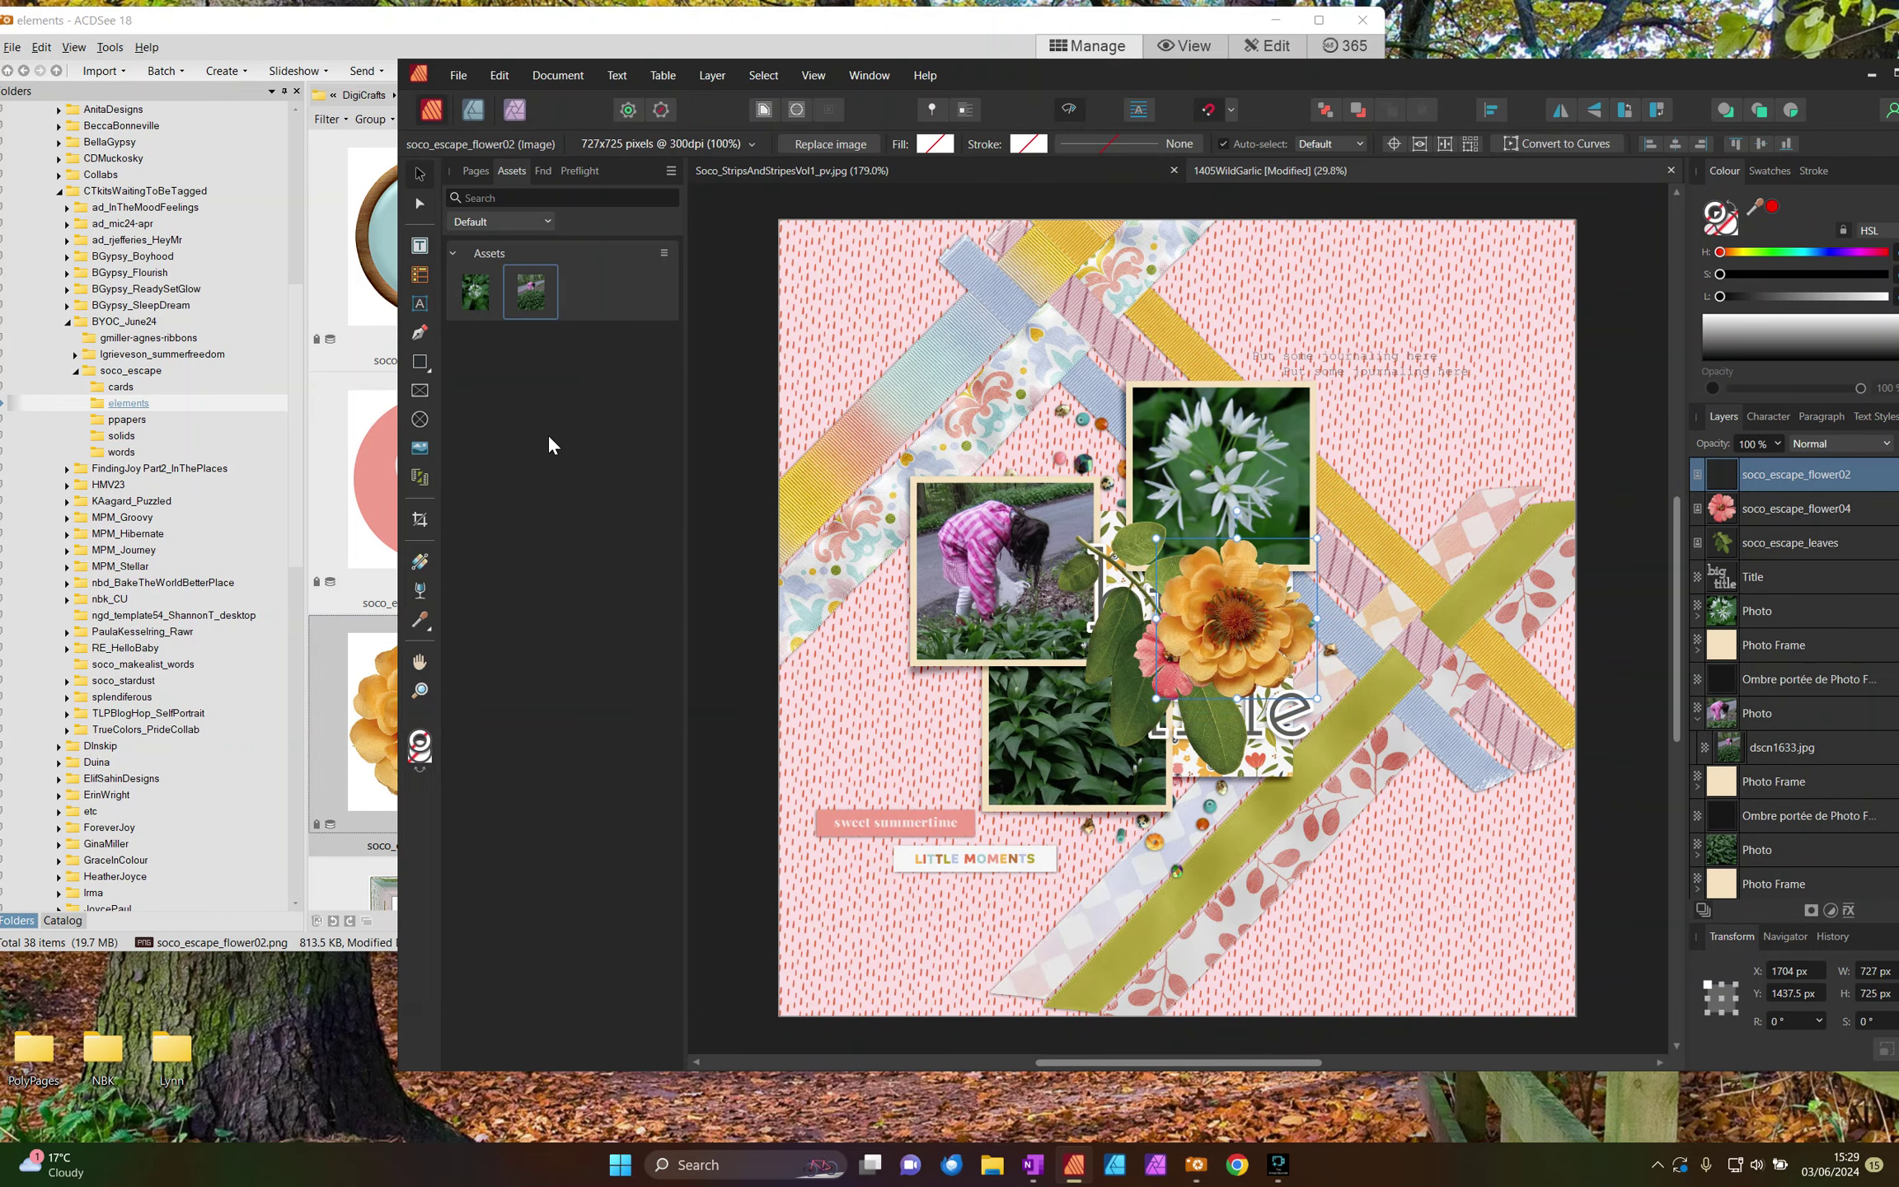
Step: Add the blue flower03 and shrink it and the orange flower within the cluster
{"action": "left_click", "coordinate": [360, 419]}
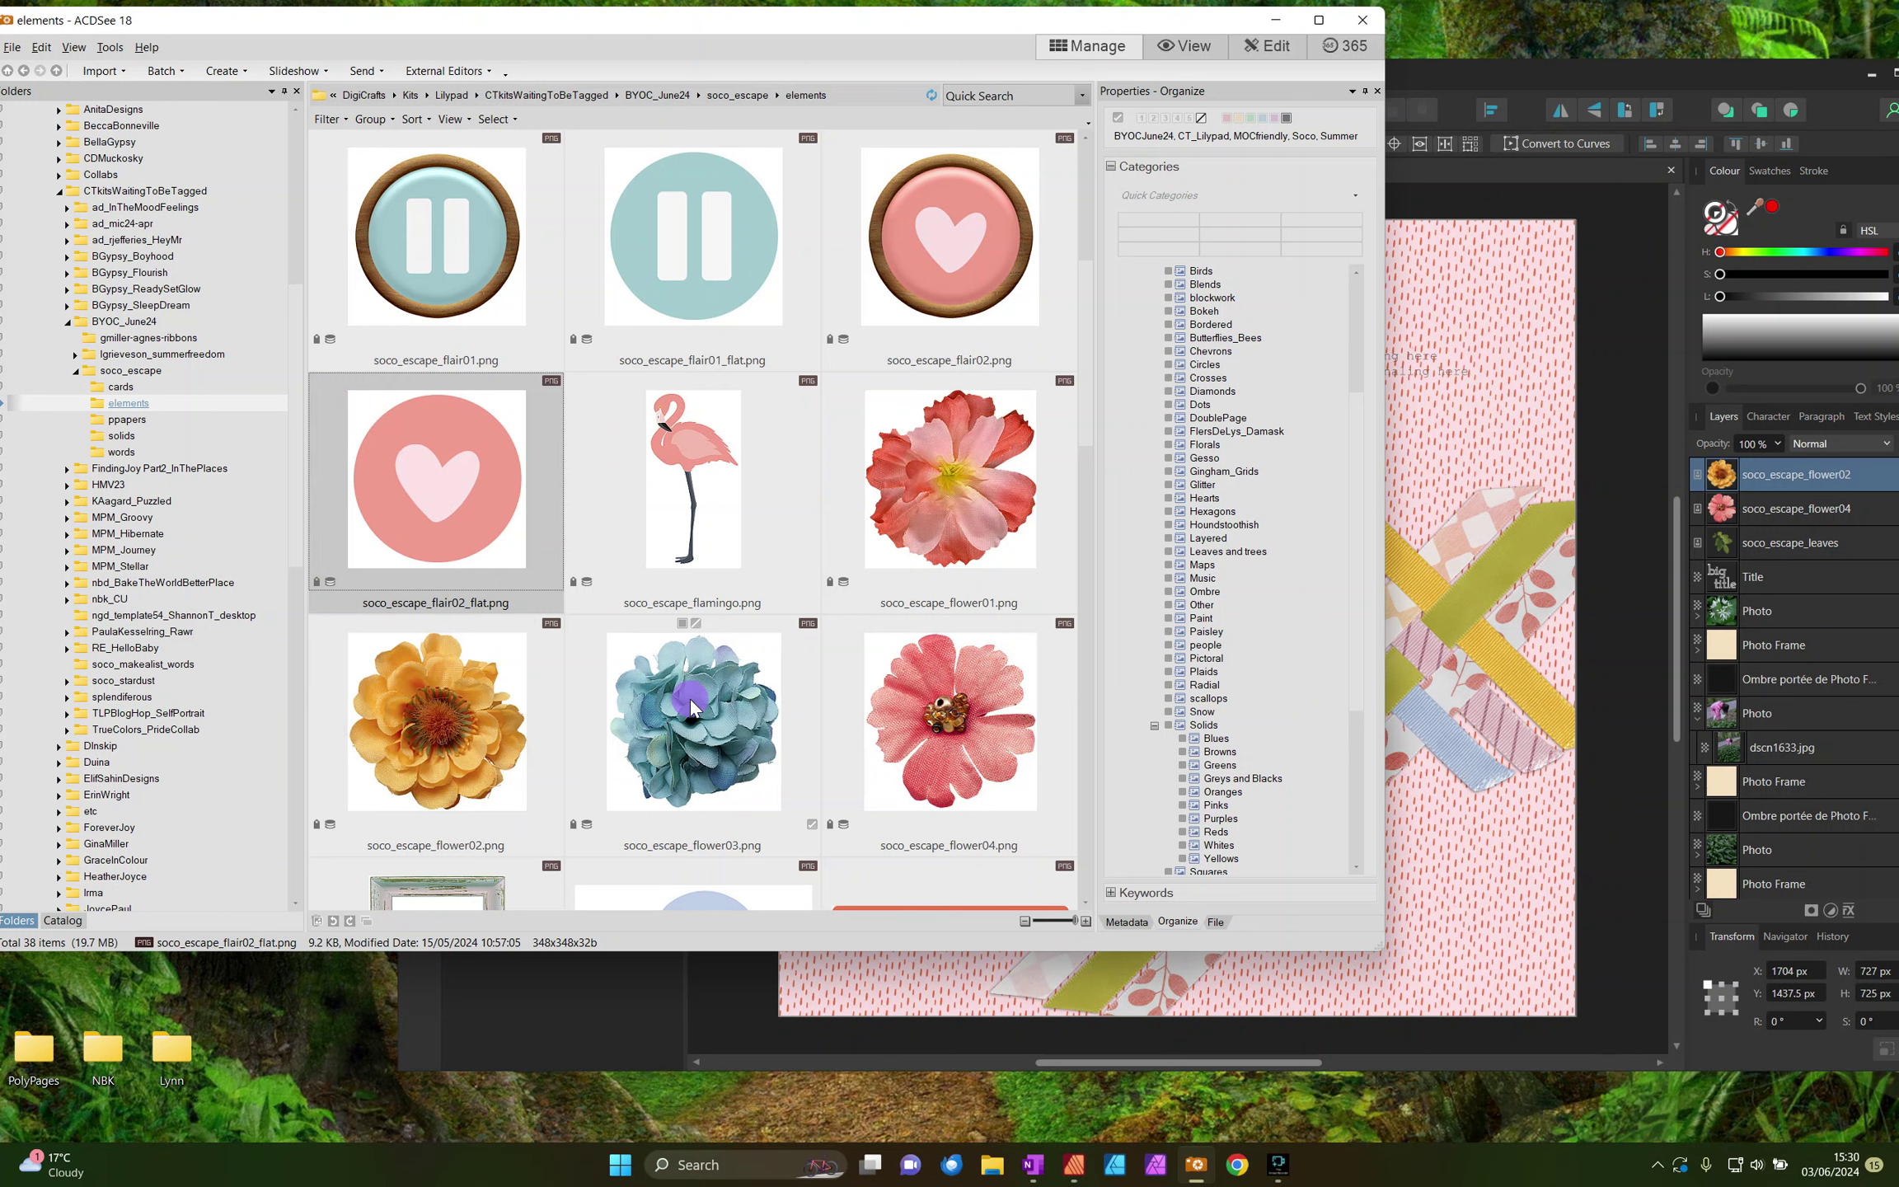
{"action": "left_click_drag", "start_coordinate": [688, 717], "coordinate": [1541, 602]}
{"action": "left_click_drag", "start_coordinate": [711, 701], "coordinate": [1189, 596]}
{"action": "left_click_drag", "start_coordinate": [1271, 681], "coordinate": [1185, 596]}
{"action": "left_click", "coordinate": [1242, 624]}
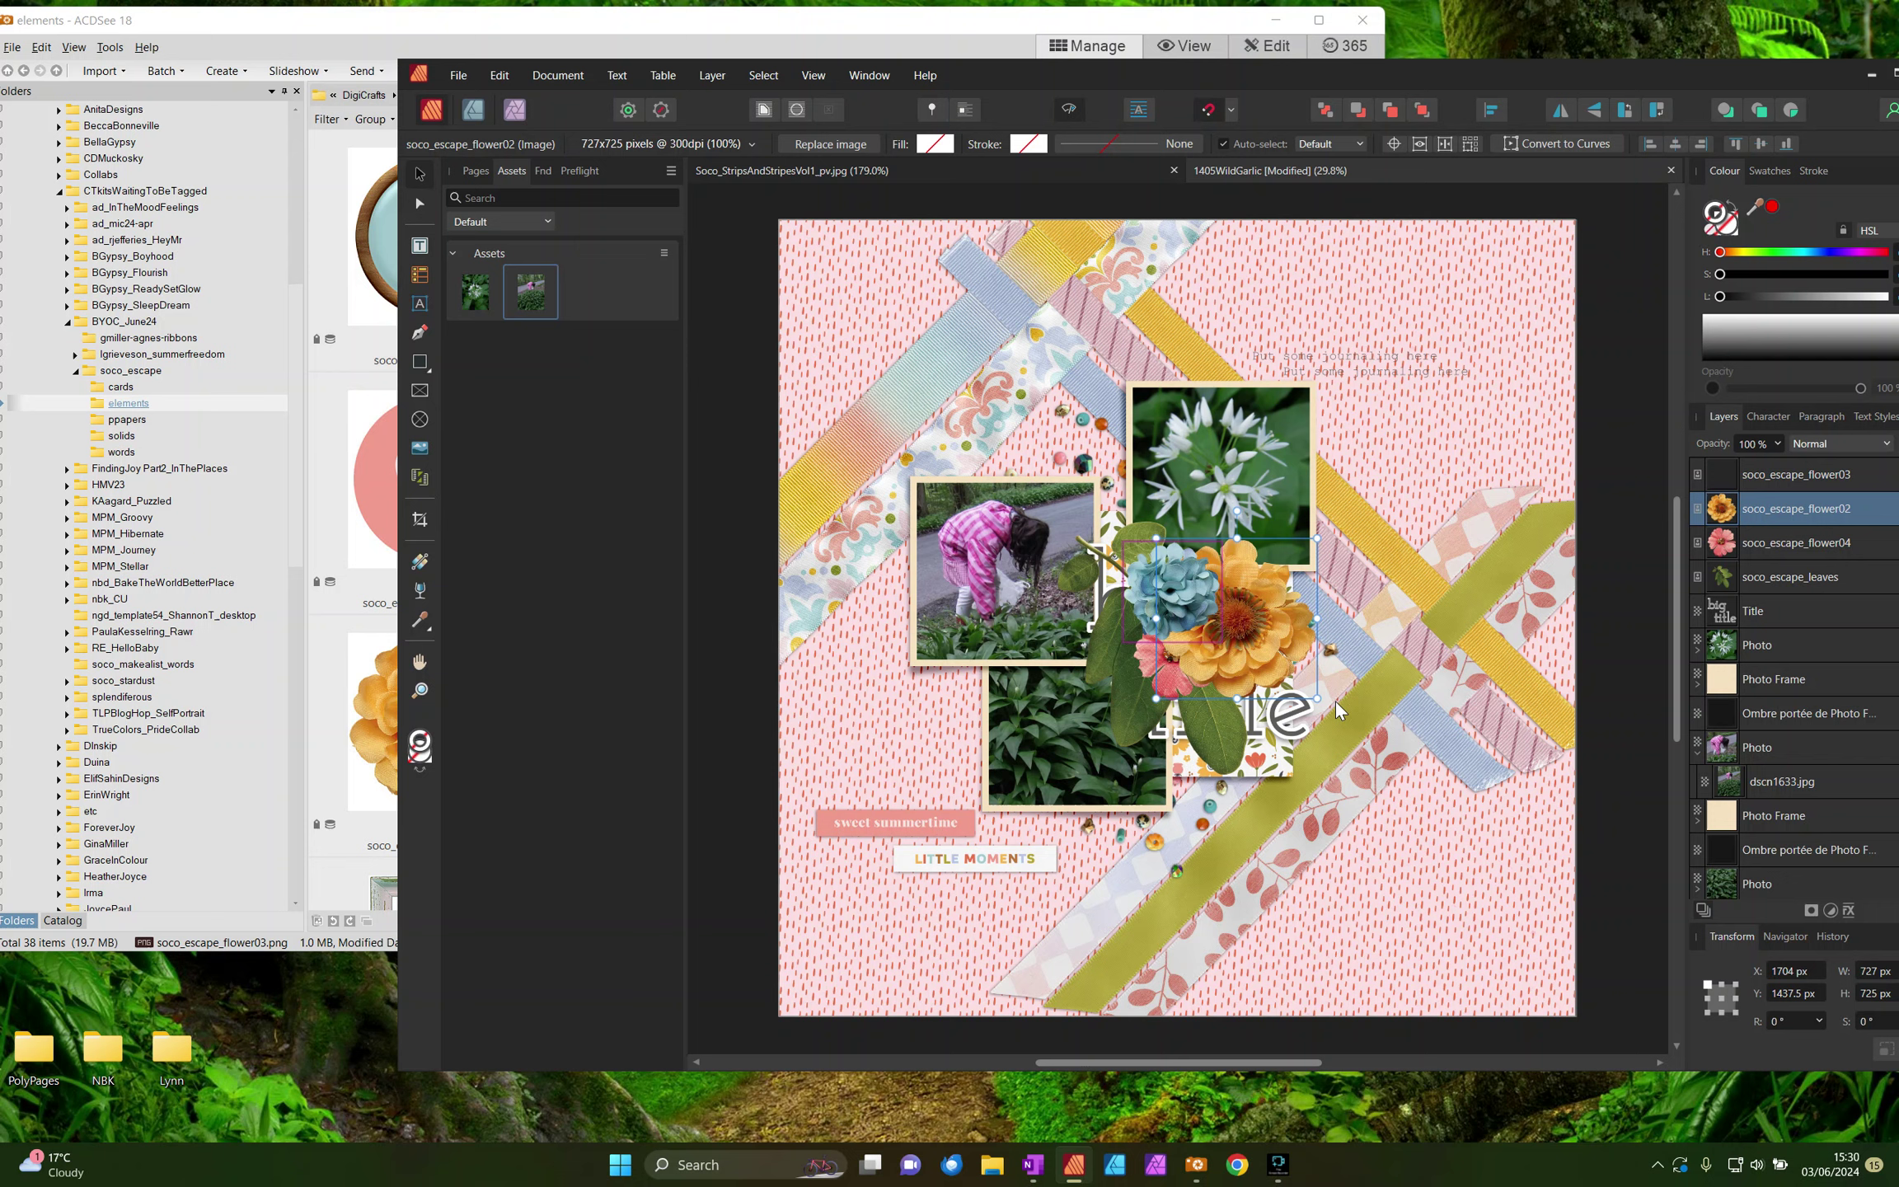
{"action": "left_click_drag", "start_coordinate": [1340, 706], "coordinate": [1112, 732]}
{"action": "left_click", "coordinate": [1217, 634]}
{"action": "left_click", "coordinate": [1172, 693]}
Step: Reposition the pink flower, tilt it about -29°, and delete the blue flower
{"action": "left_click", "coordinate": [1700, 543]}
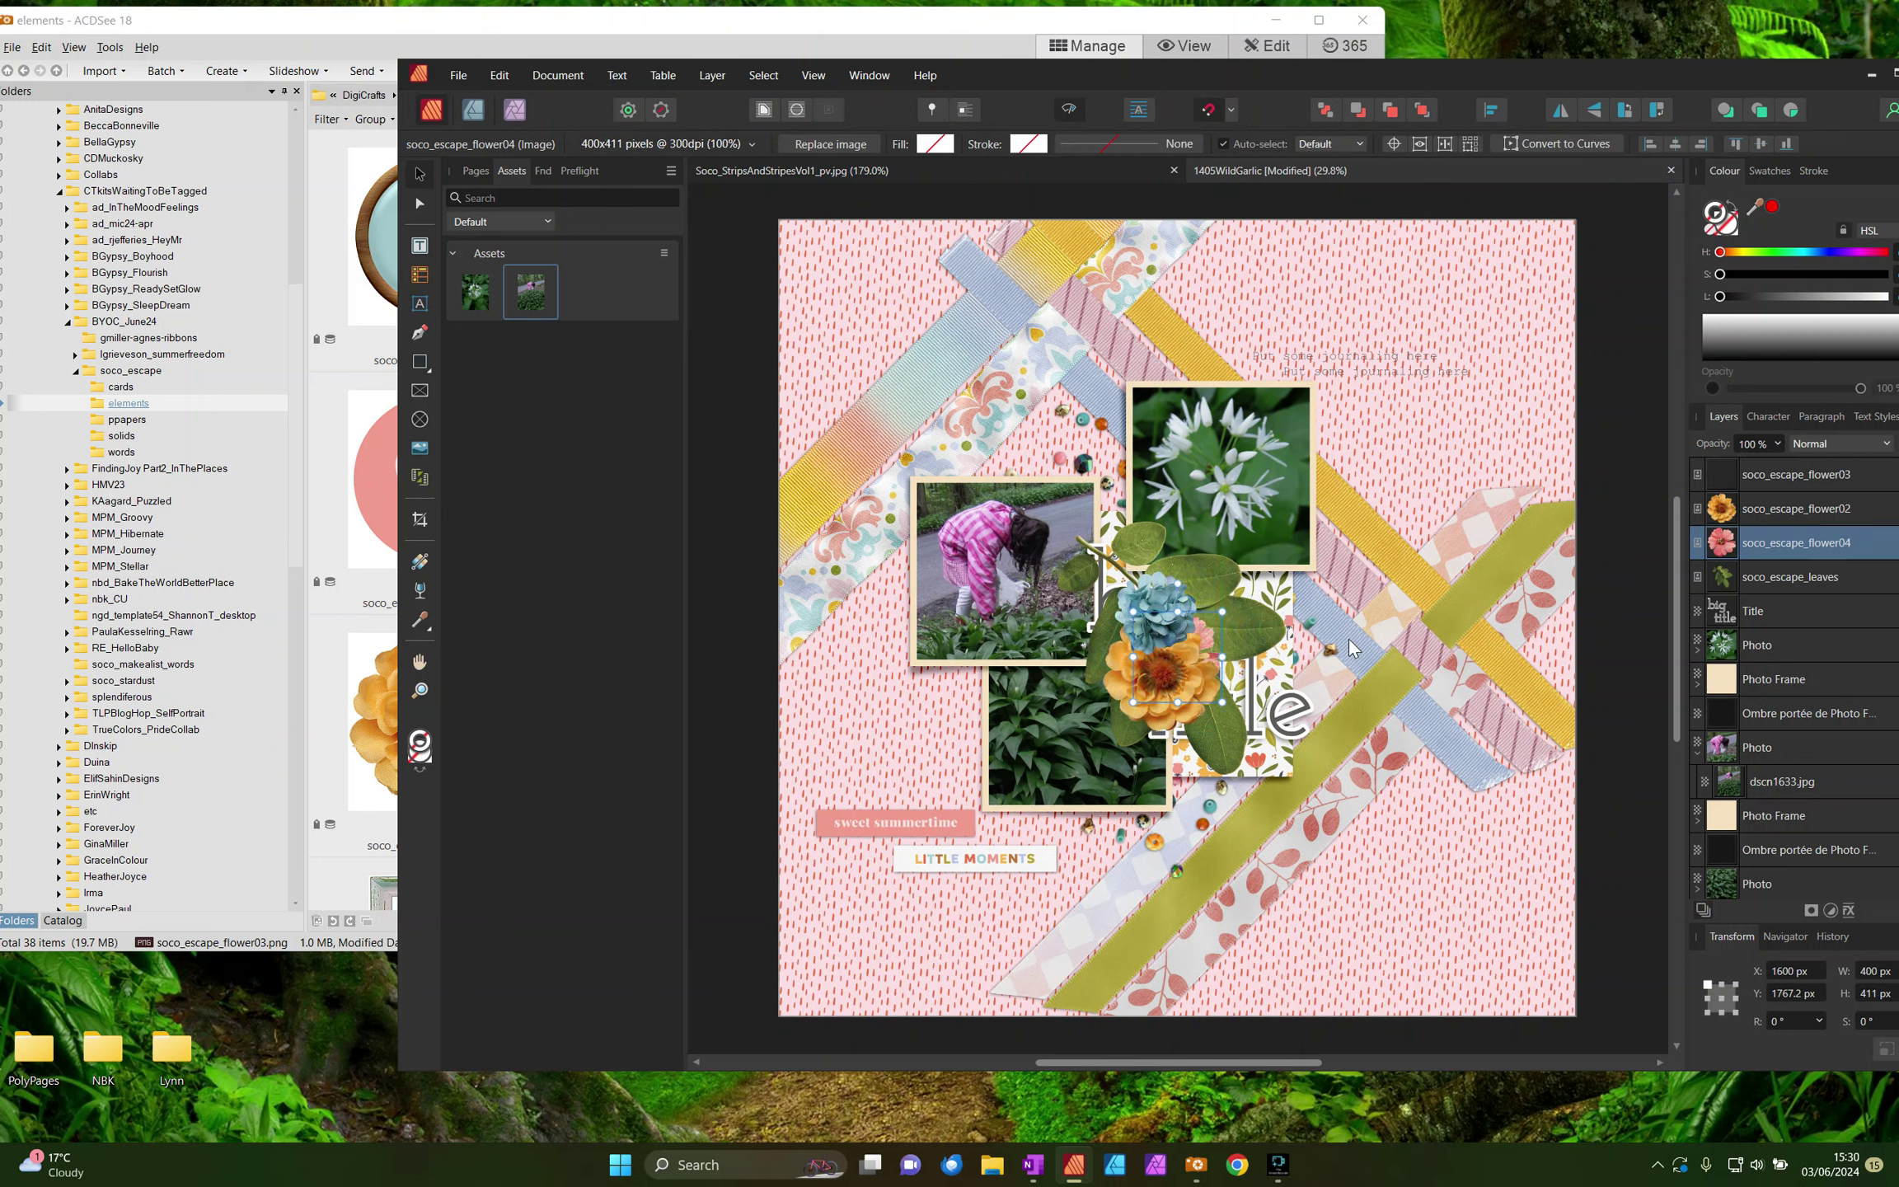
{"action": "left_click_drag", "start_coordinate": [1208, 660], "coordinate": [1251, 679]}
{"action": "left_click_drag", "start_coordinate": [1211, 575], "coordinate": [1154, 619]}
{"action": "left_click", "coordinate": [1178, 651]}
{"action": "left_click", "coordinate": [1150, 616]}
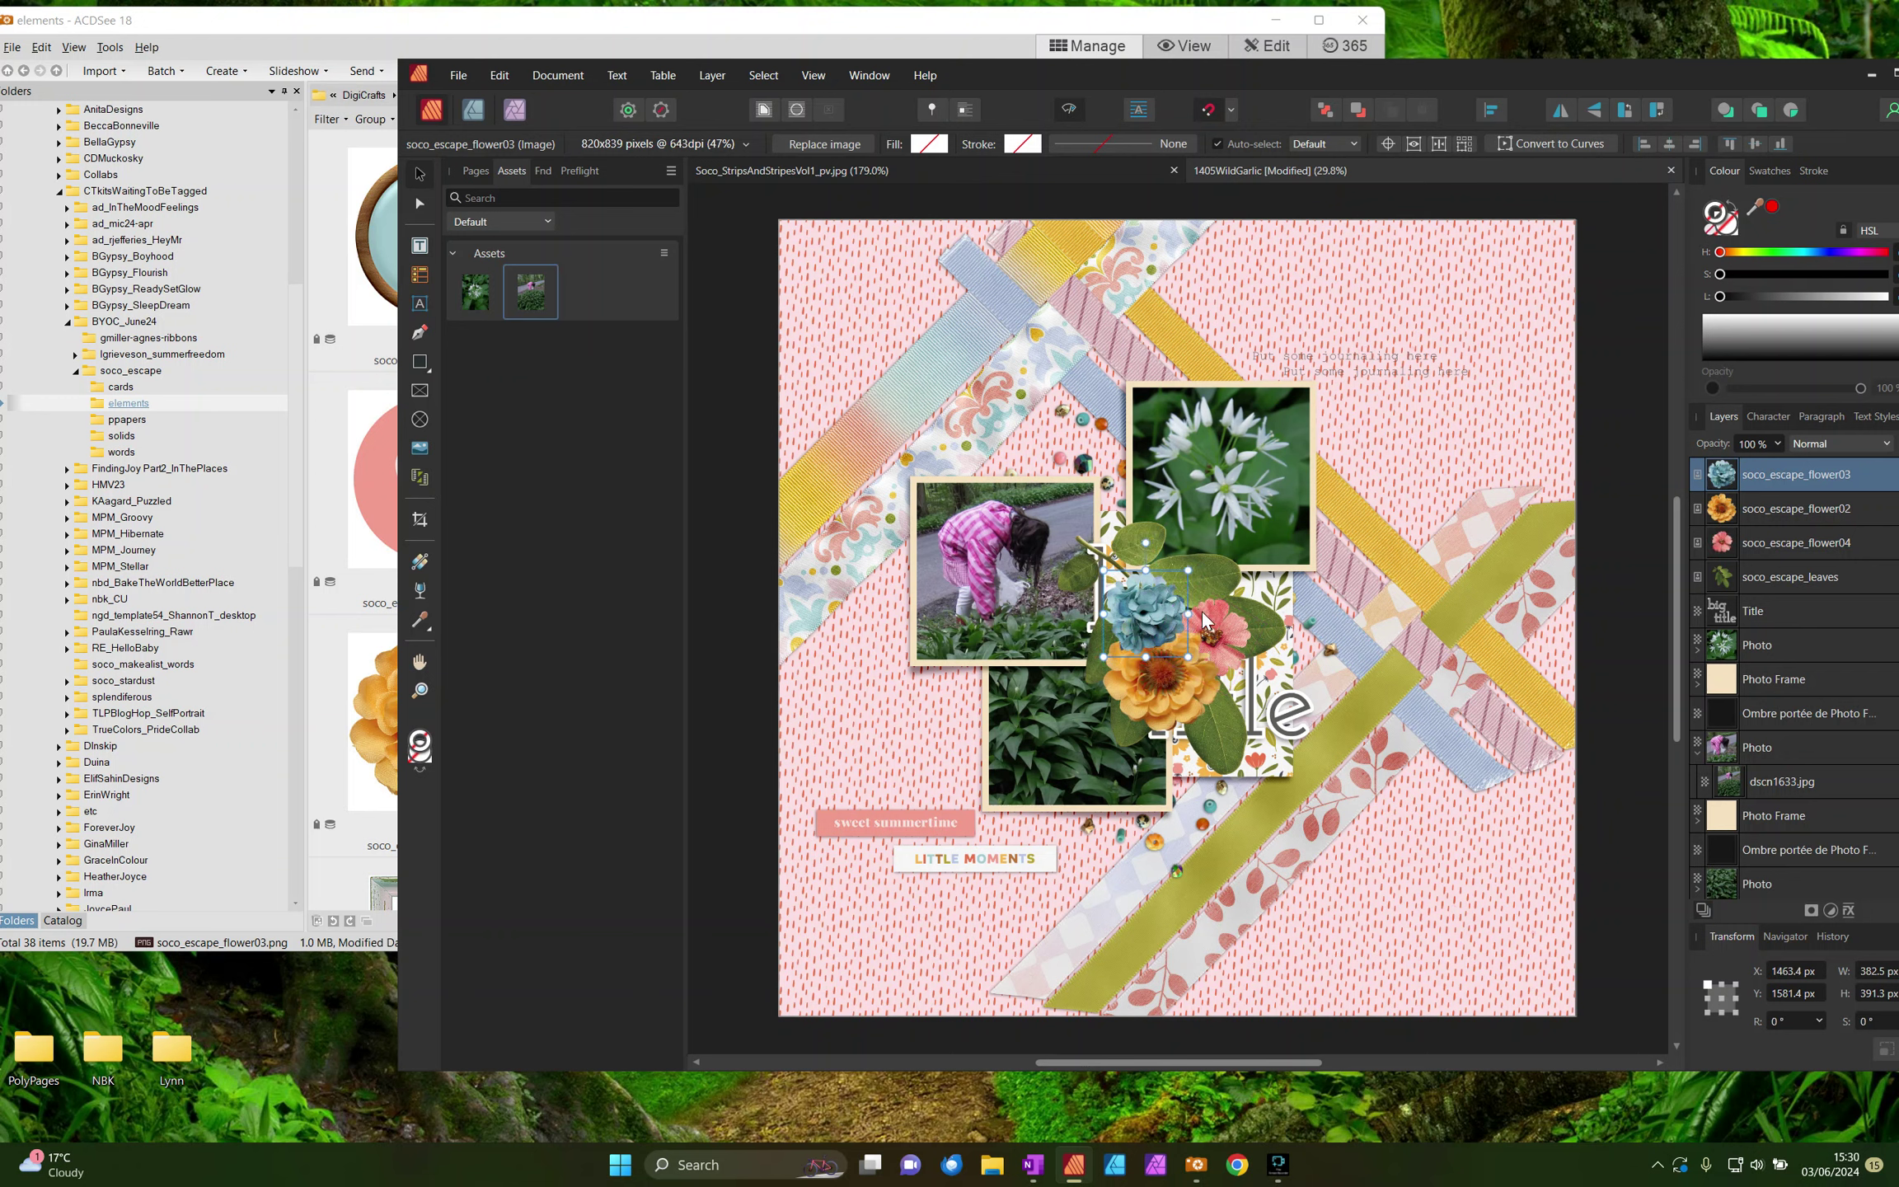
{"action": "key", "text": "Delete"}
{"action": "left_click", "coordinate": [1180, 680]}
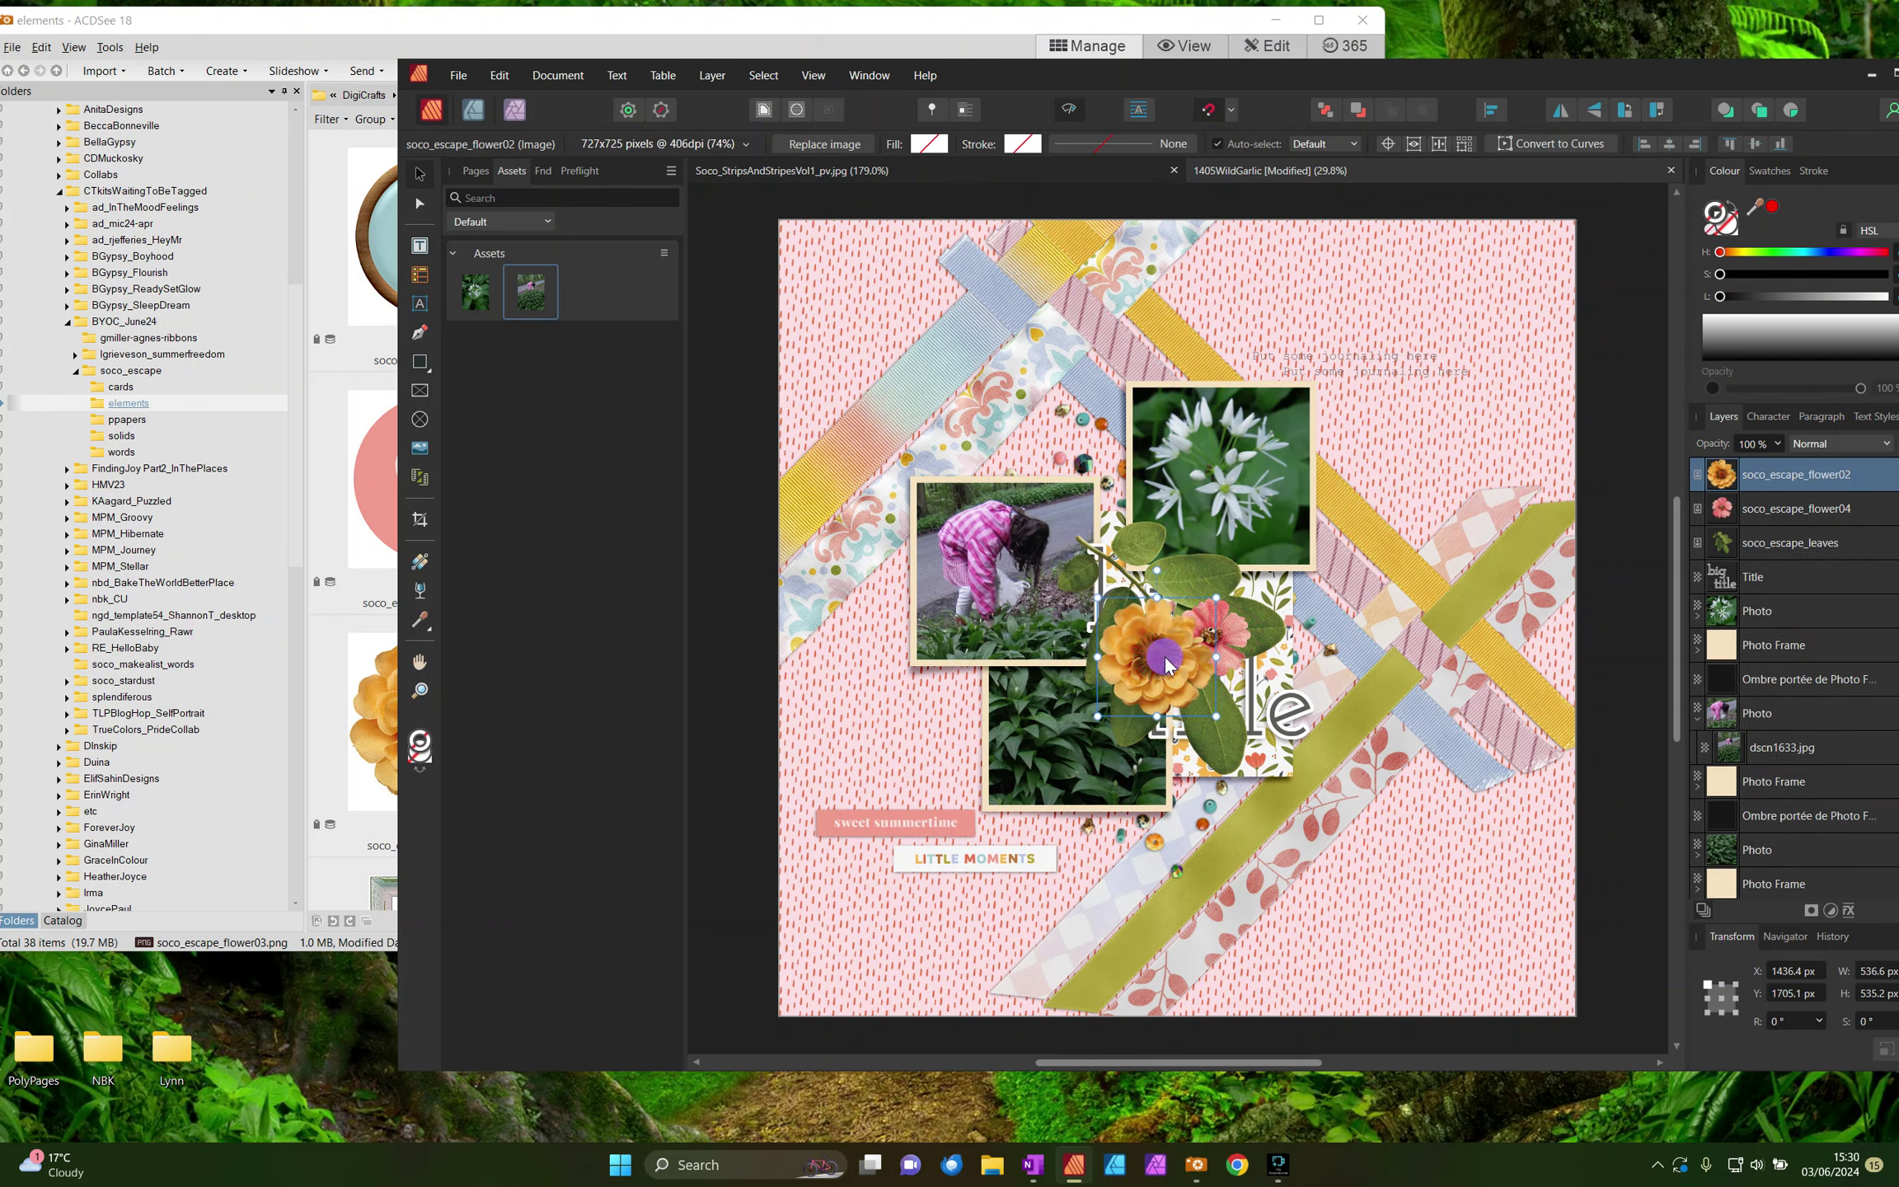
{"action": "left_click", "coordinate": [390, 439]}
Step: Drag soco_escape_resinflower.png from the browser onto the flower cluster
{"action": "scroll", "coordinate": [390, 439], "scroll_direction": "up", "scroll_amount": 2}
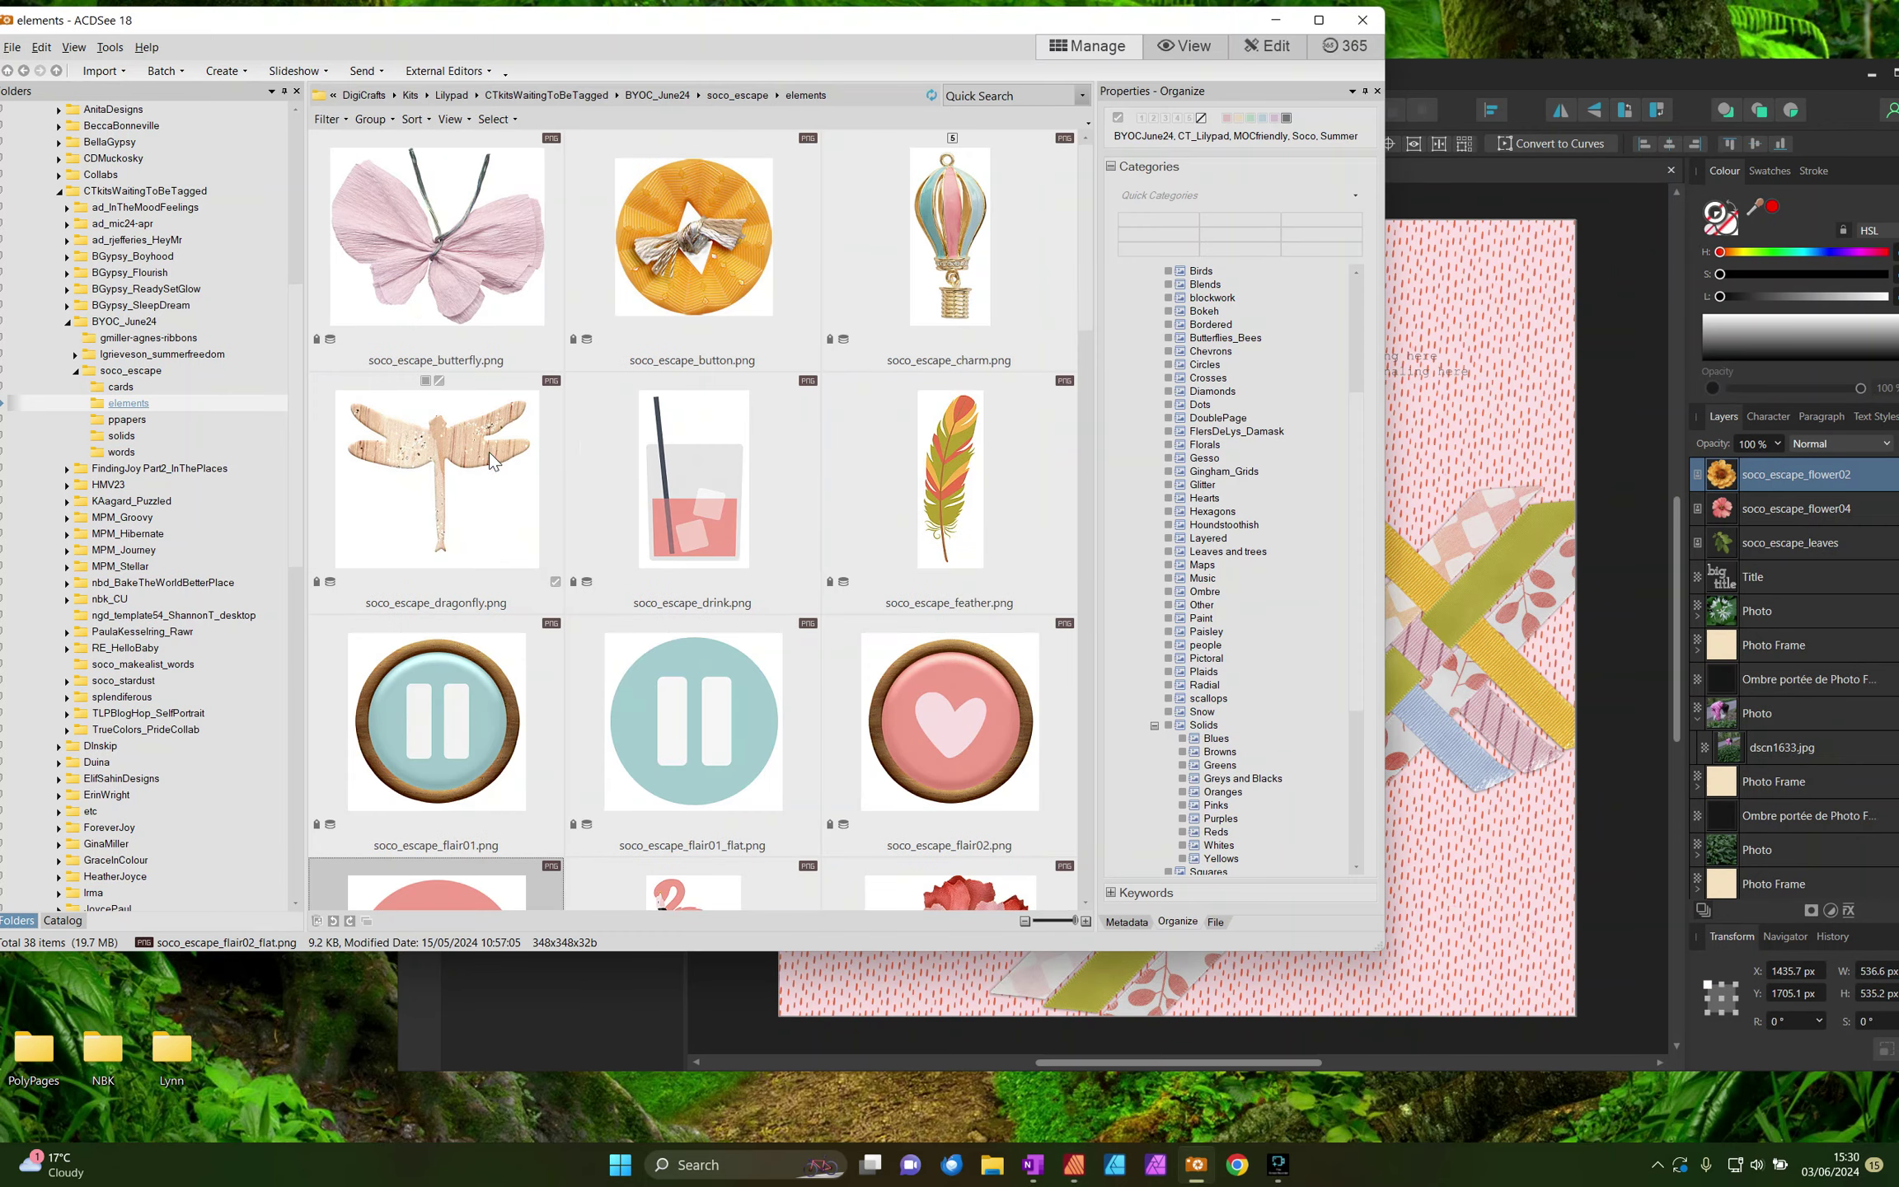
{"action": "scroll", "coordinate": [592, 435], "scroll_direction": "down", "scroll_amount": 6}
{"action": "scroll", "coordinate": [594, 434], "scroll_direction": "down", "scroll_amount": 5}
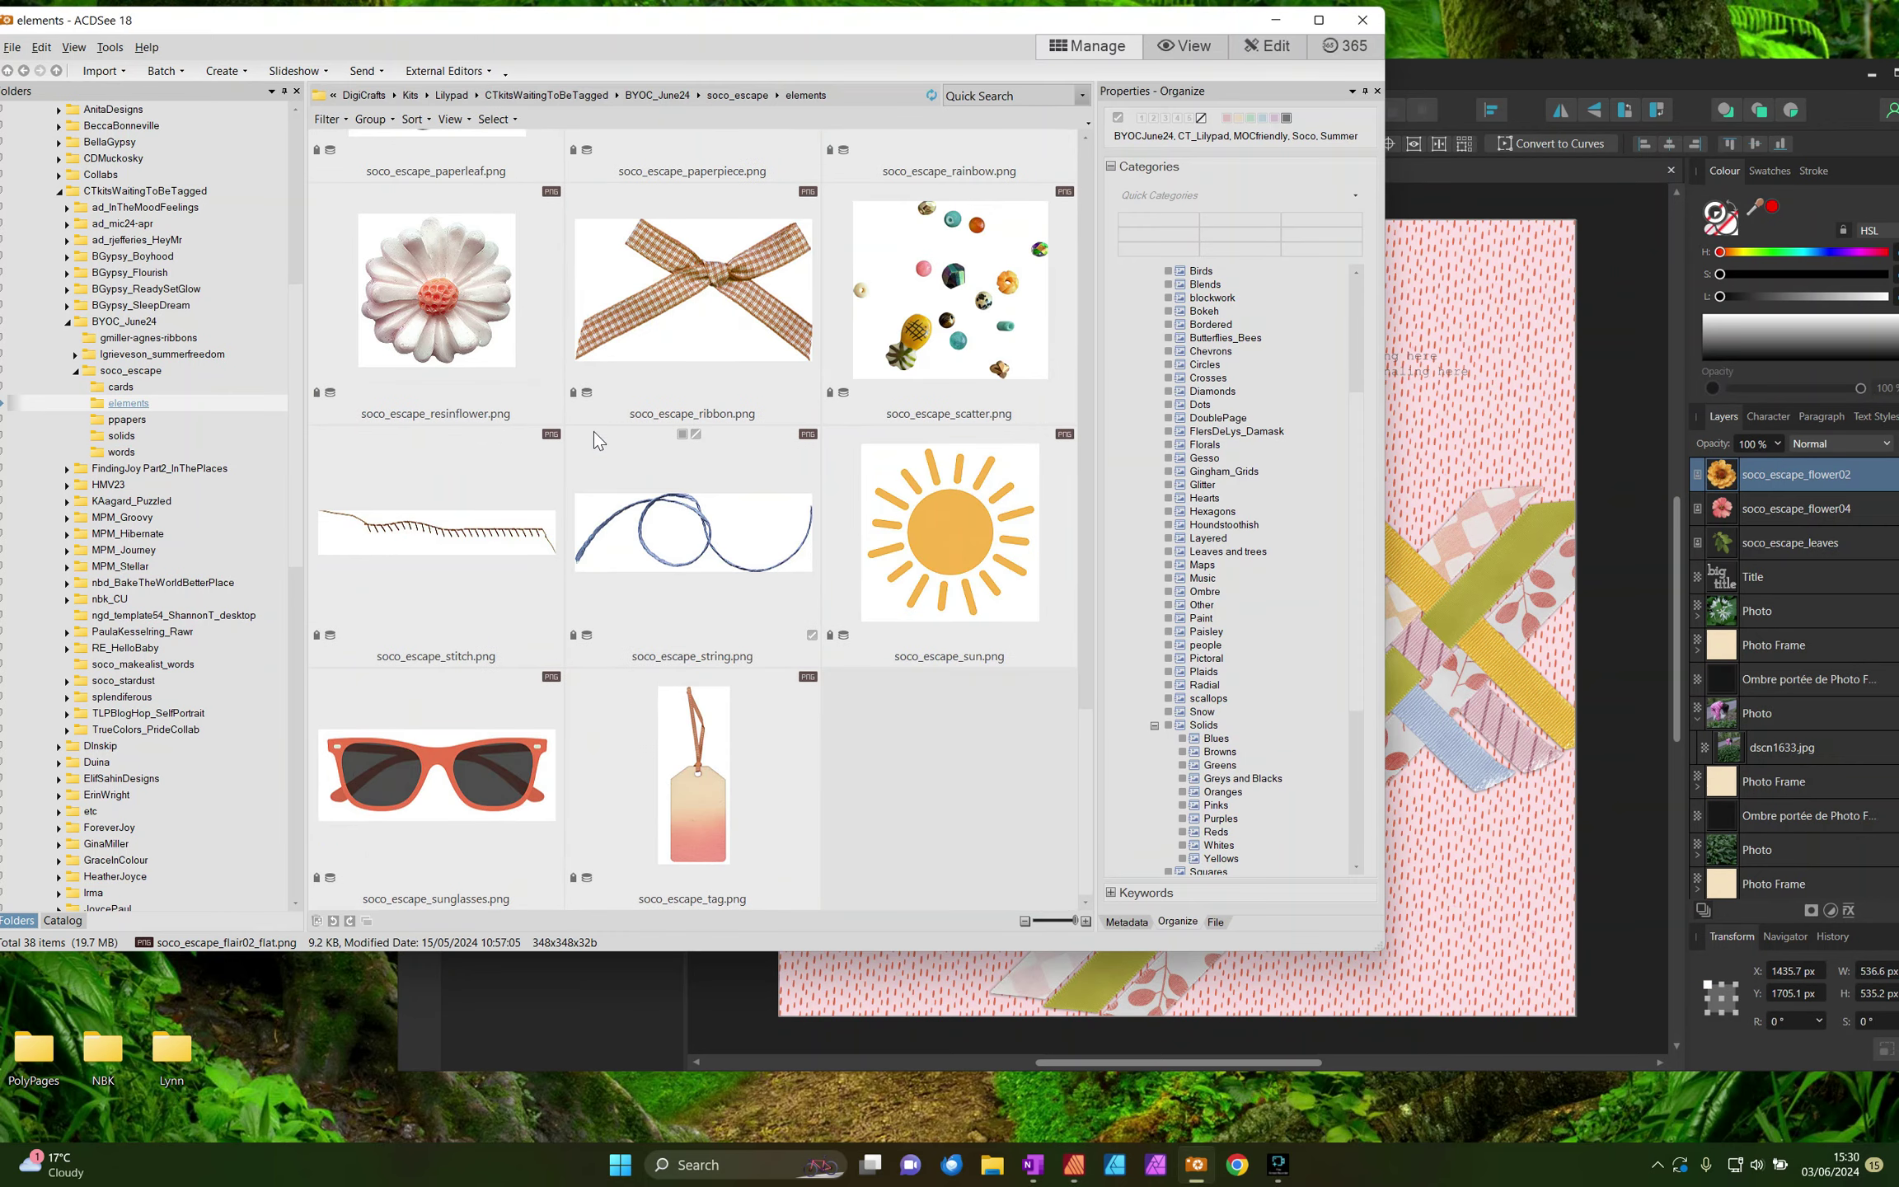
{"action": "left_click", "coordinate": [426, 309]}
{"action": "left_click_drag", "start_coordinate": [426, 309], "coordinate": [1158, 573]}
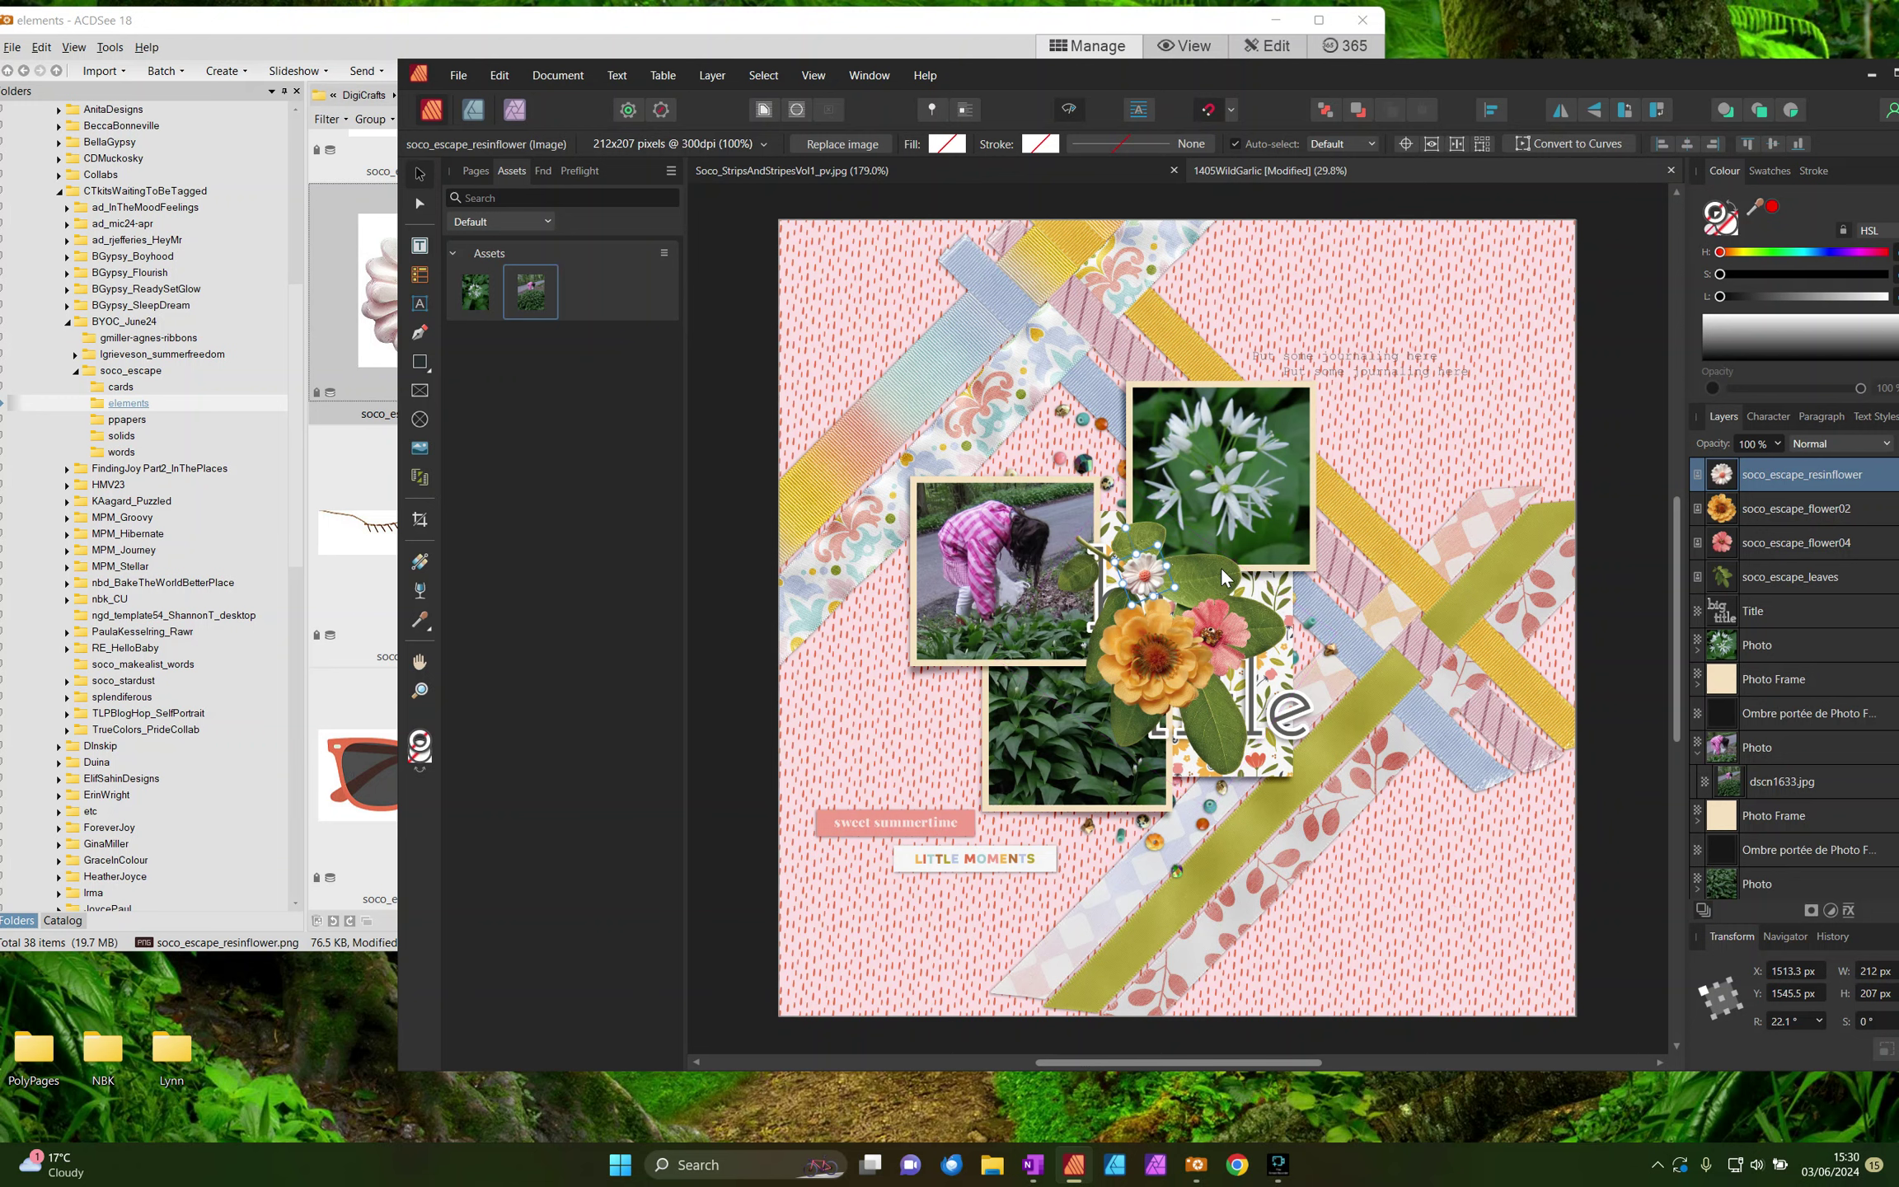
Step: Duplicate the resin flower and tuck the copy beneath the orange flower02 layer
{"action": "key", "text": "ctrl+j"}
{"action": "left_click_drag", "start_coordinate": [1143, 575], "coordinate": [1213, 687]}
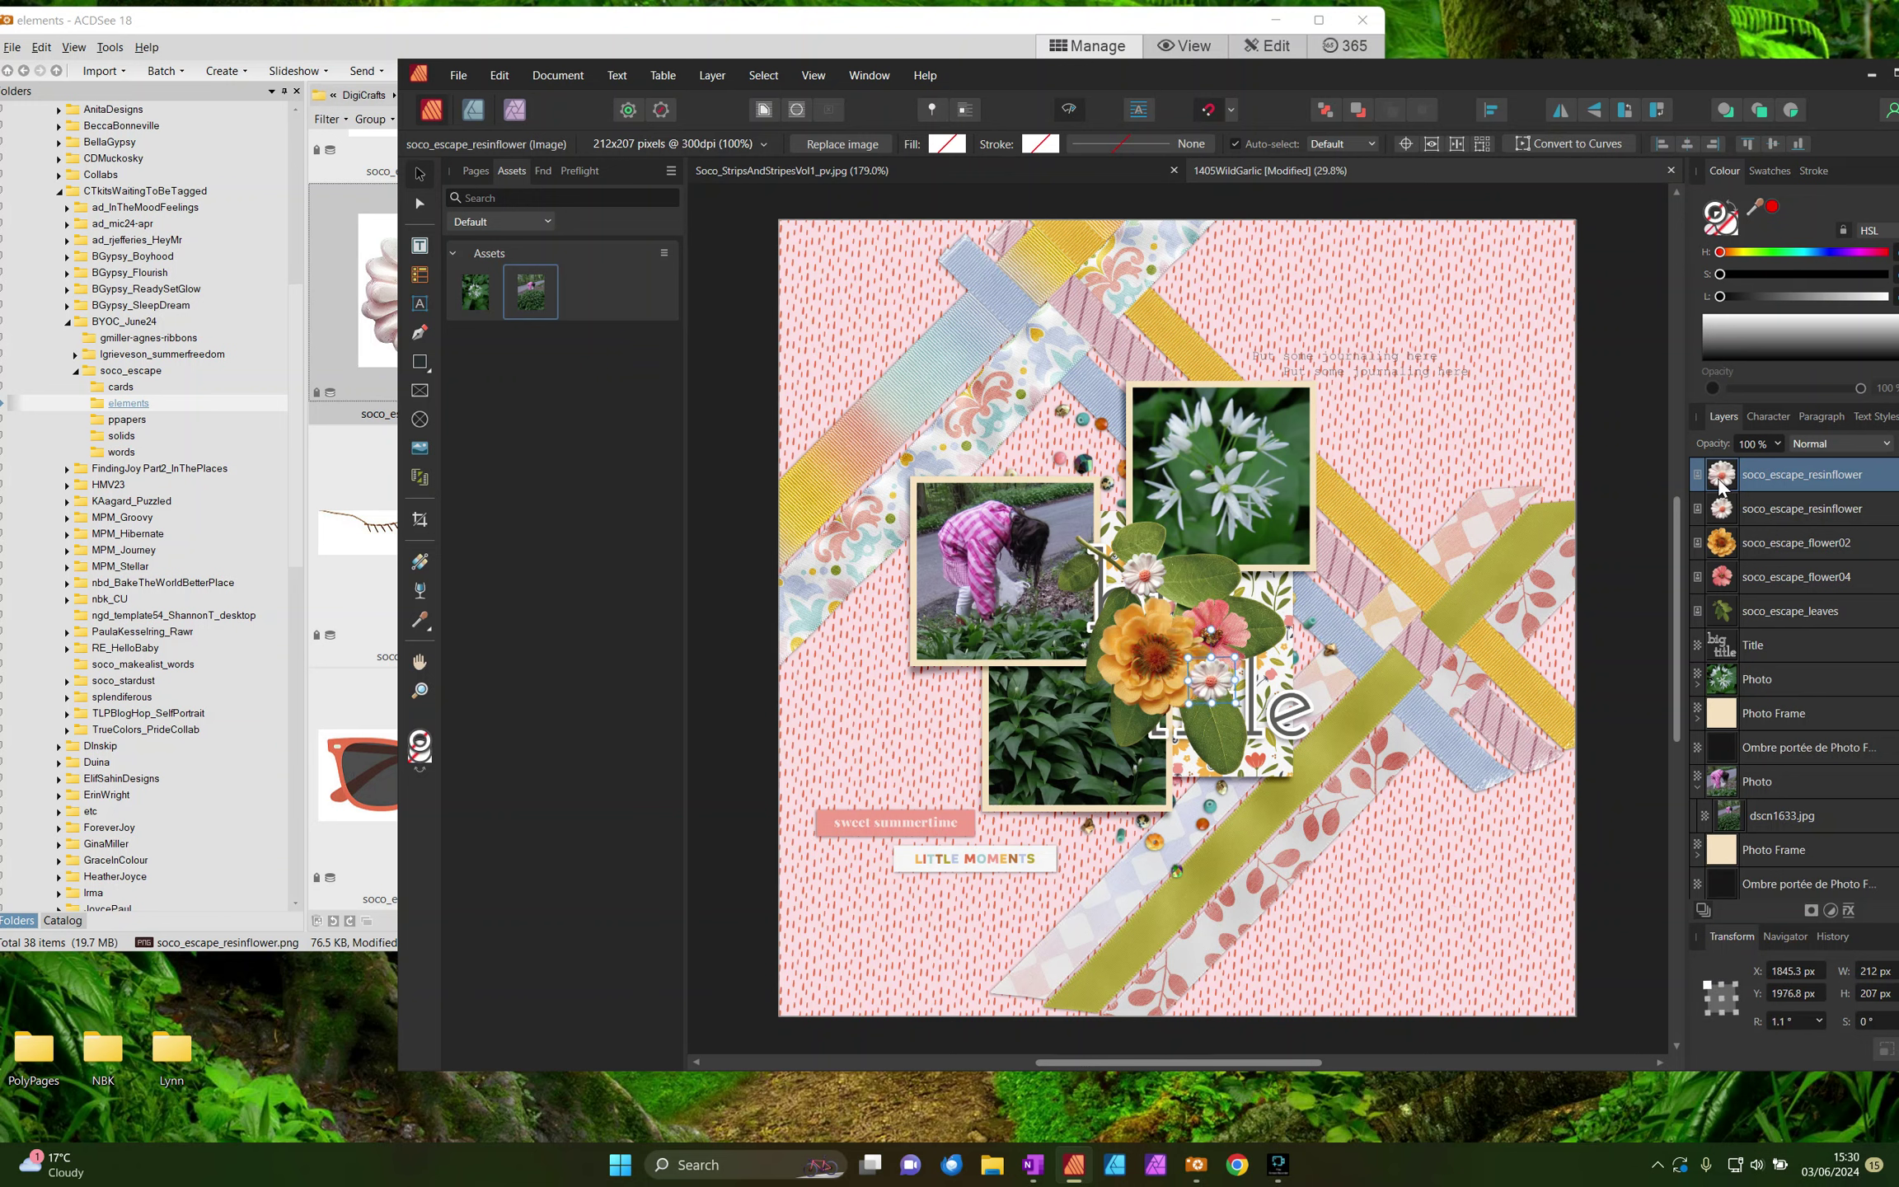
{"action": "left_click_drag", "start_coordinate": [1719, 484], "coordinate": [1690, 562]}
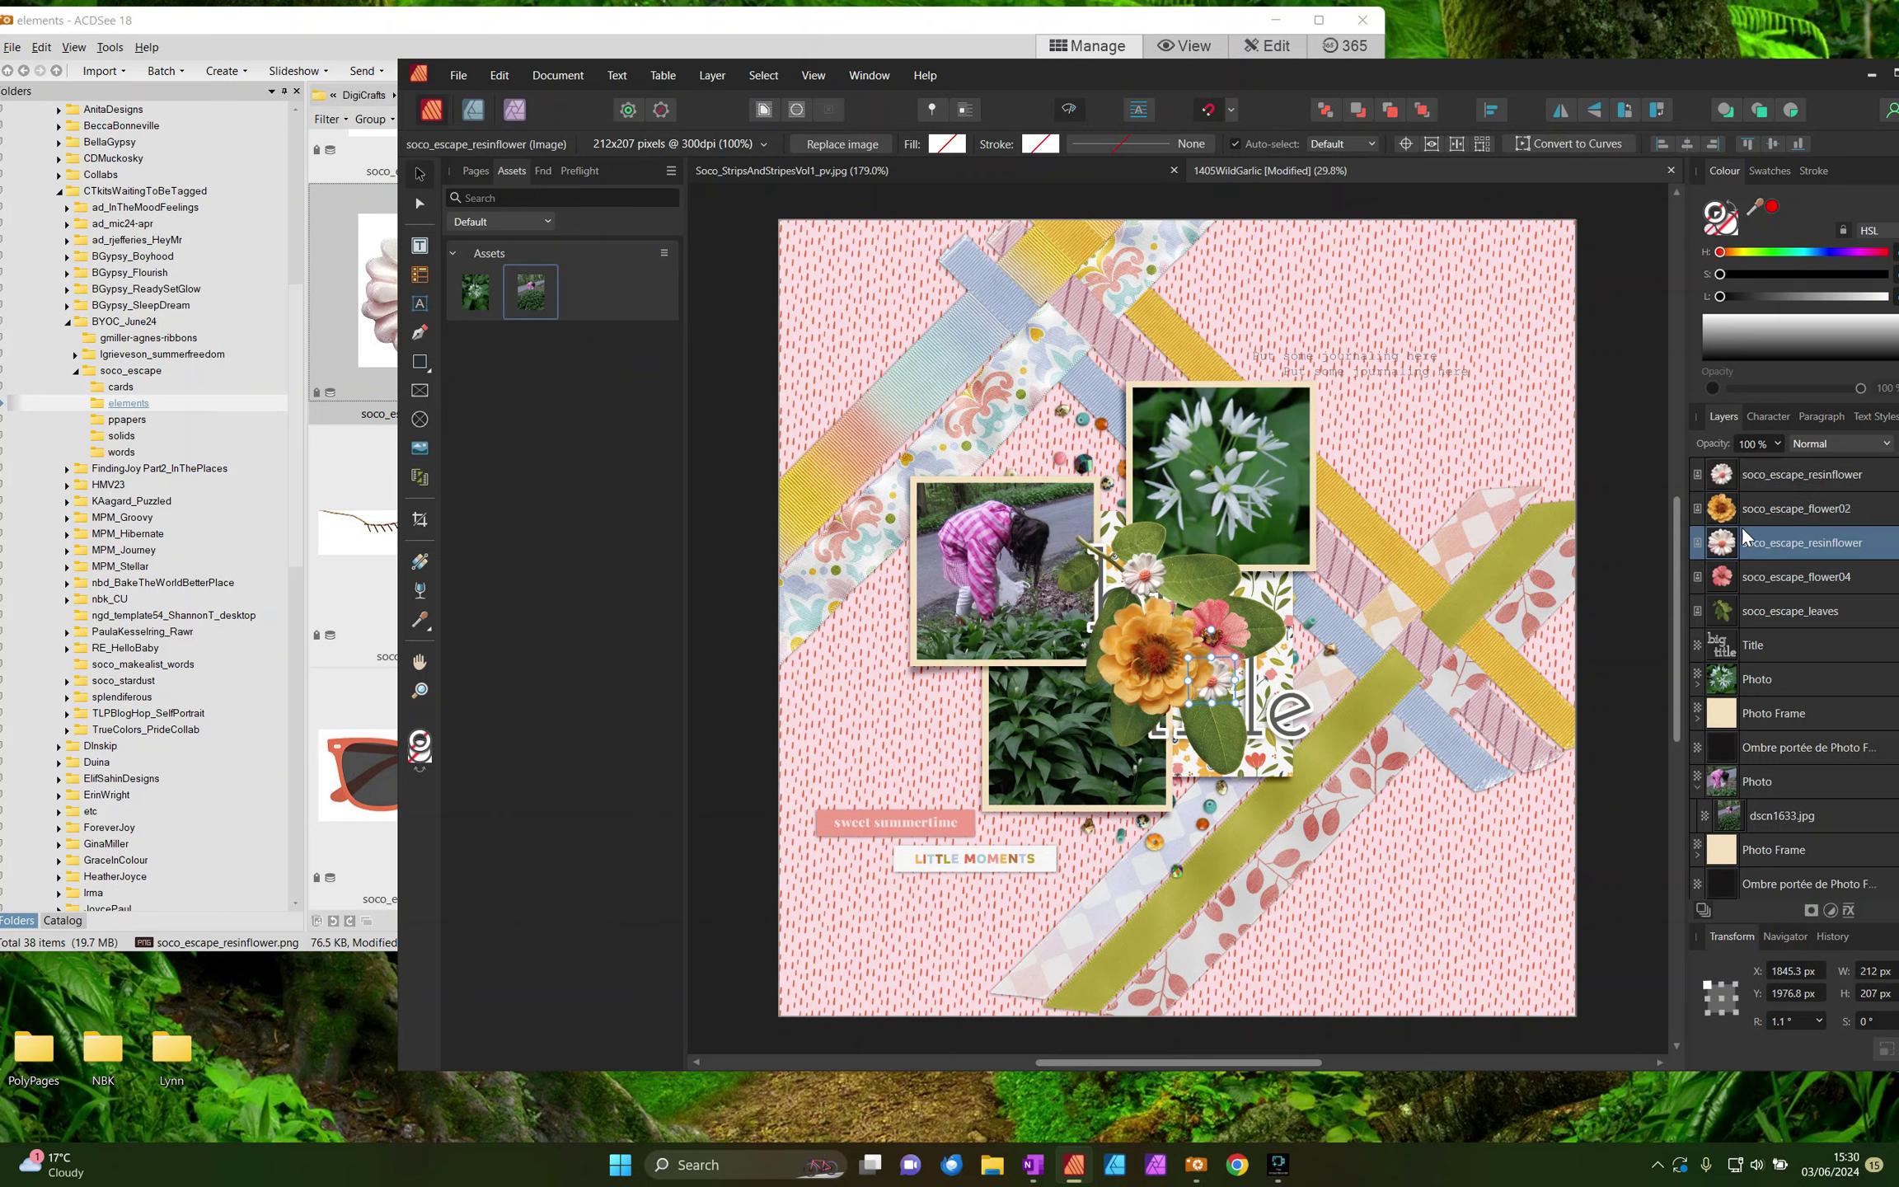
Step: Give the five cluster layers an Outer Shadow at 225° with reduced opacity
{"action": "left_click", "coordinate": [1766, 476]}
{"action": "left_click", "coordinate": [1775, 608], "text": "shift"}
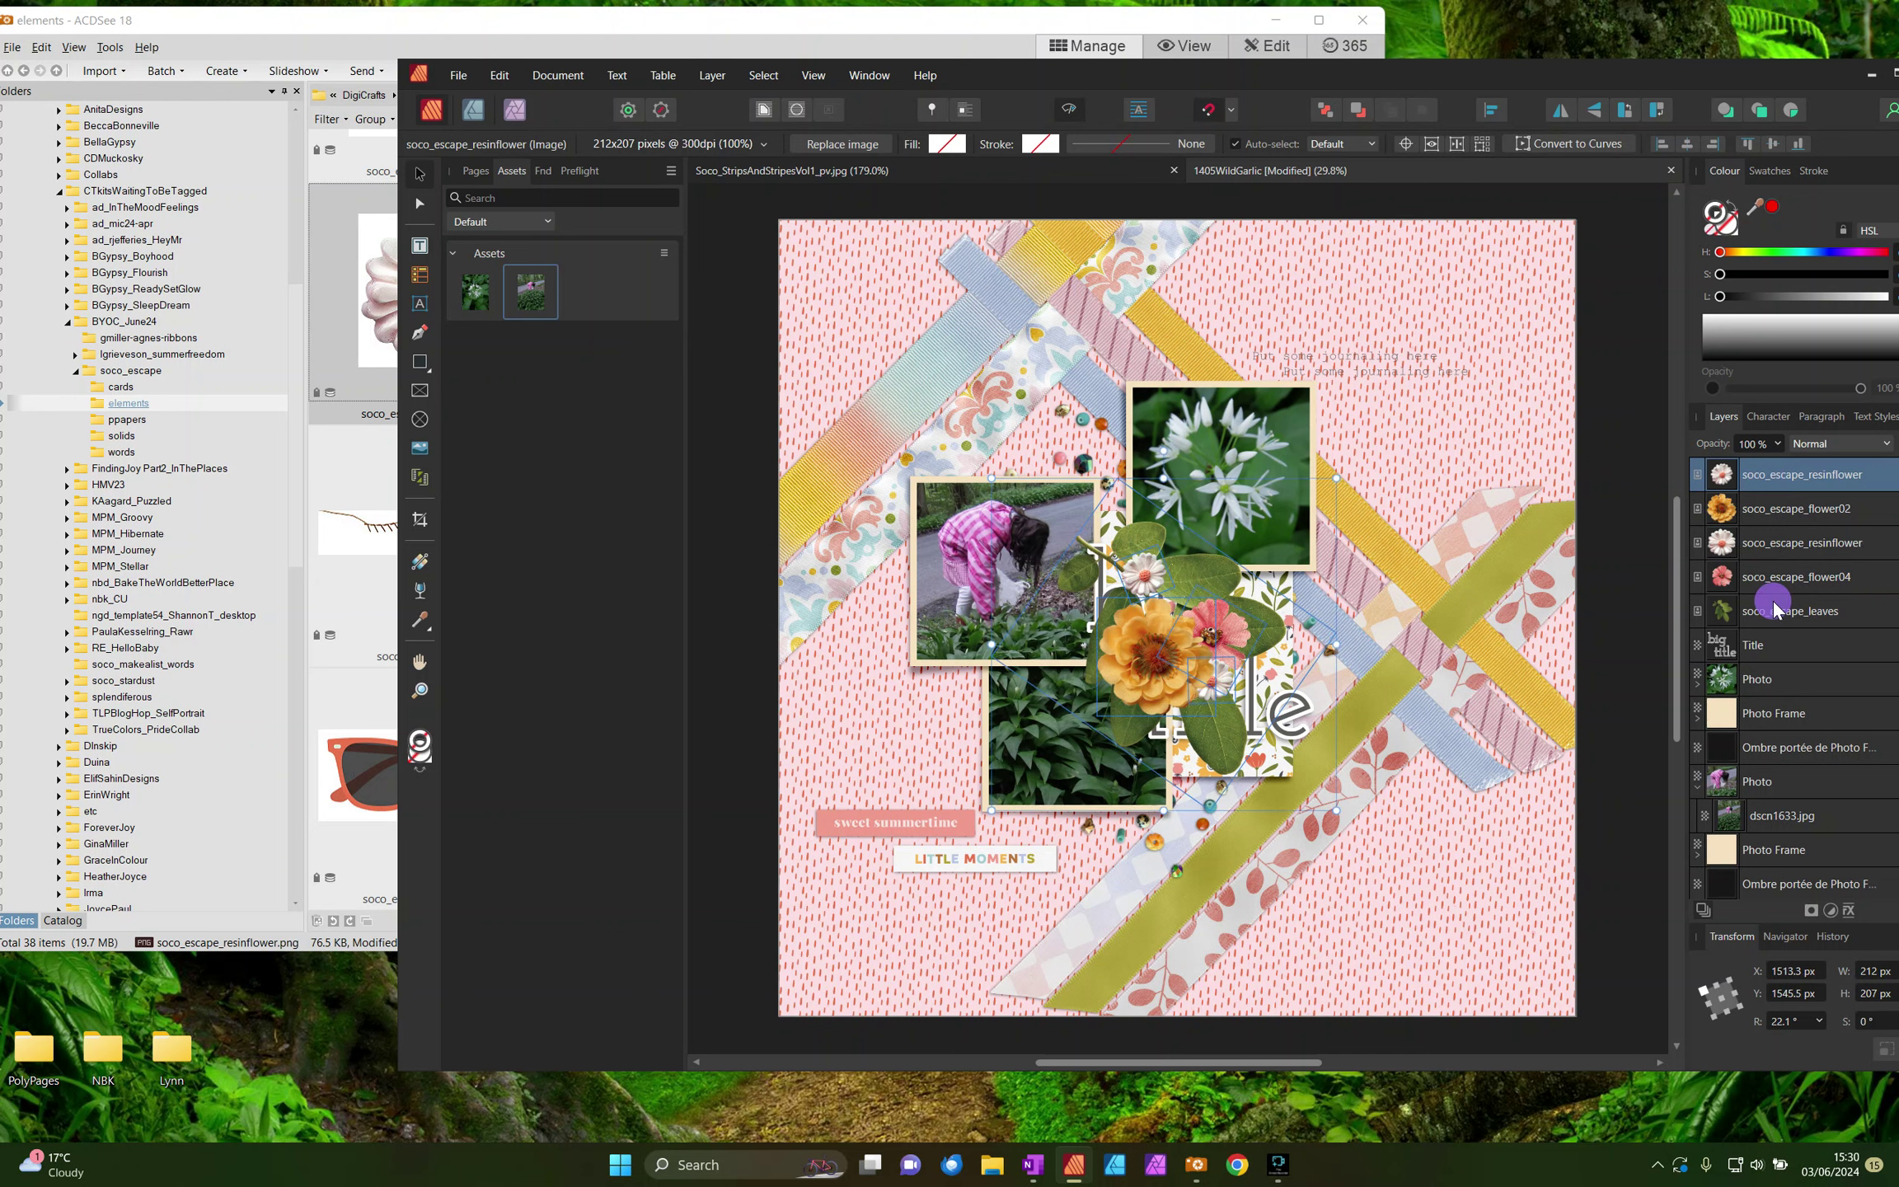
{"action": "left_click", "coordinate": [1848, 910]}
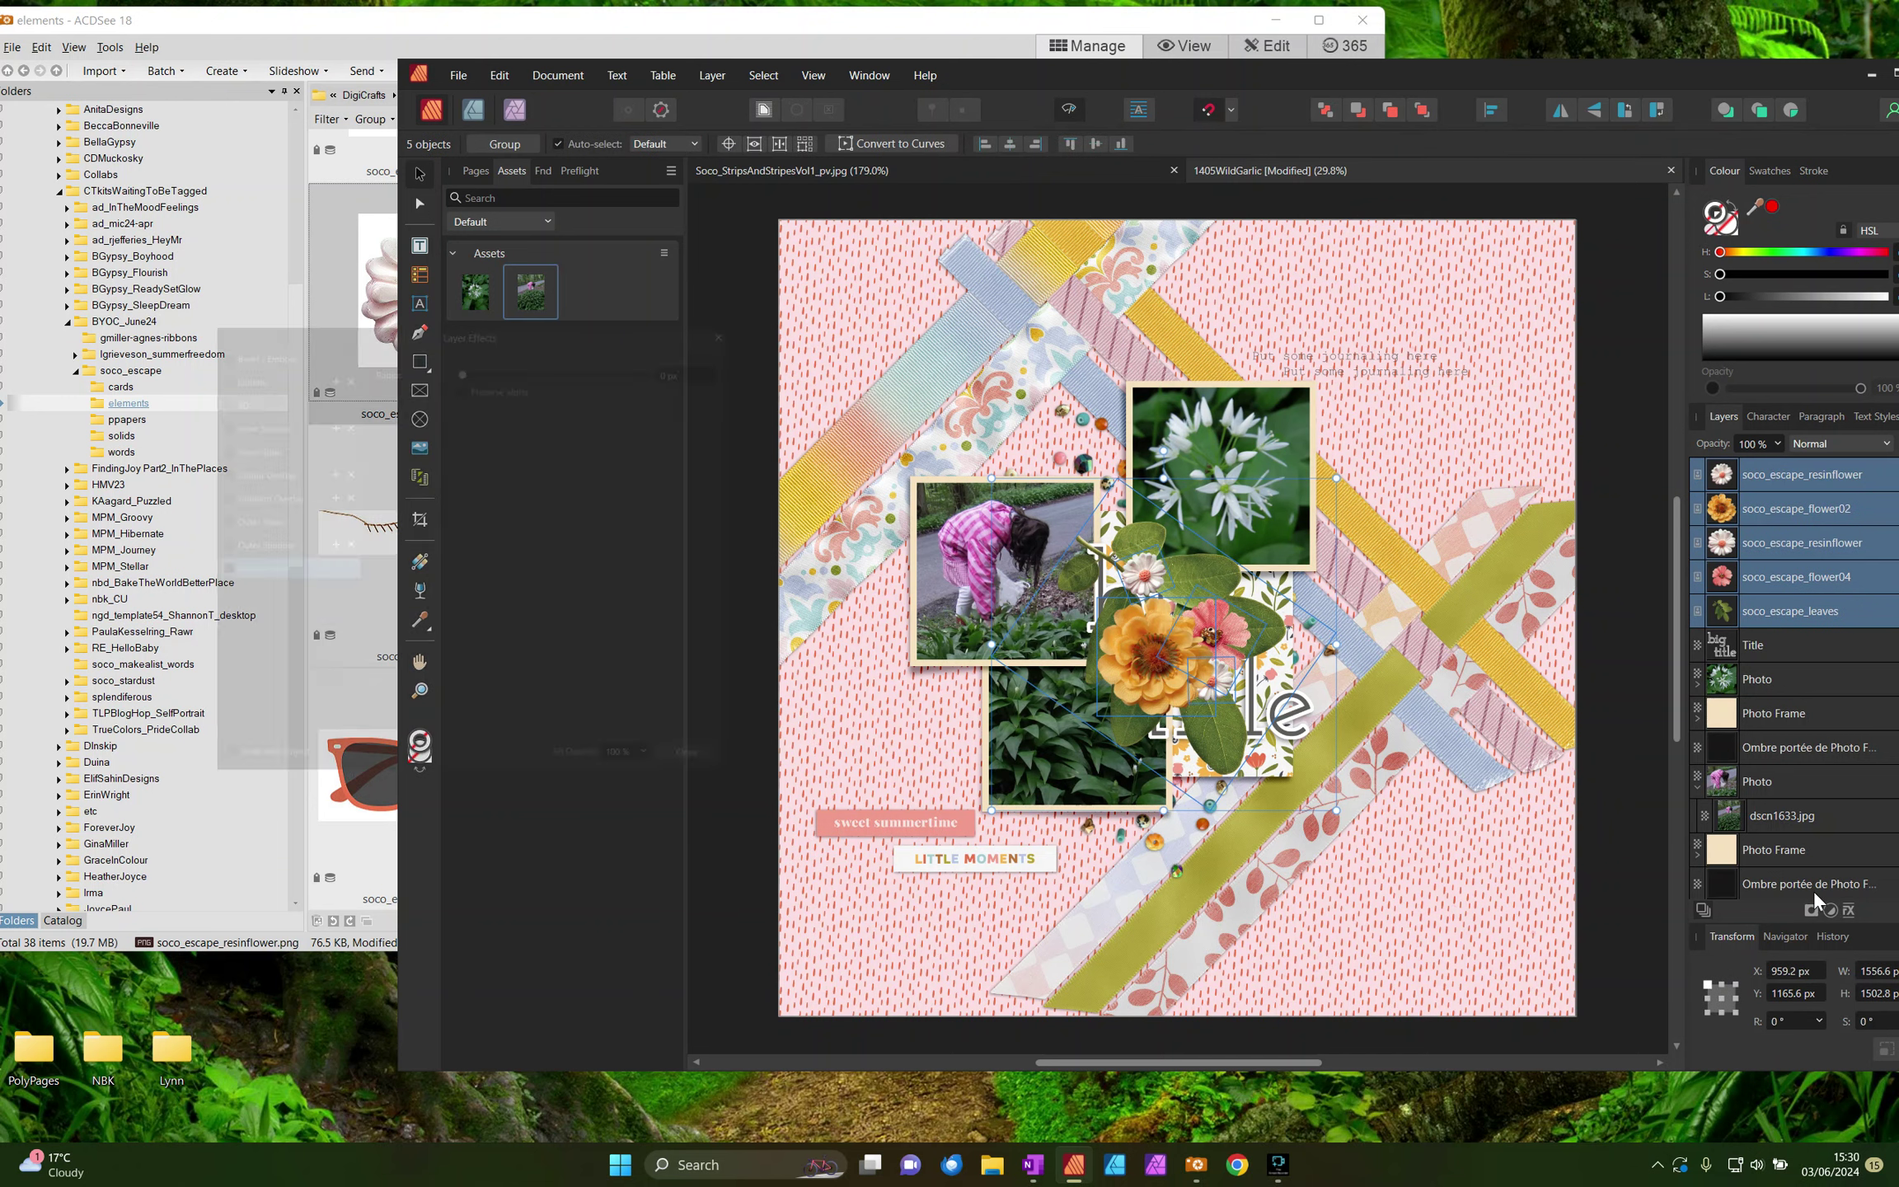
{"action": "left_click", "coordinate": [193, 544]}
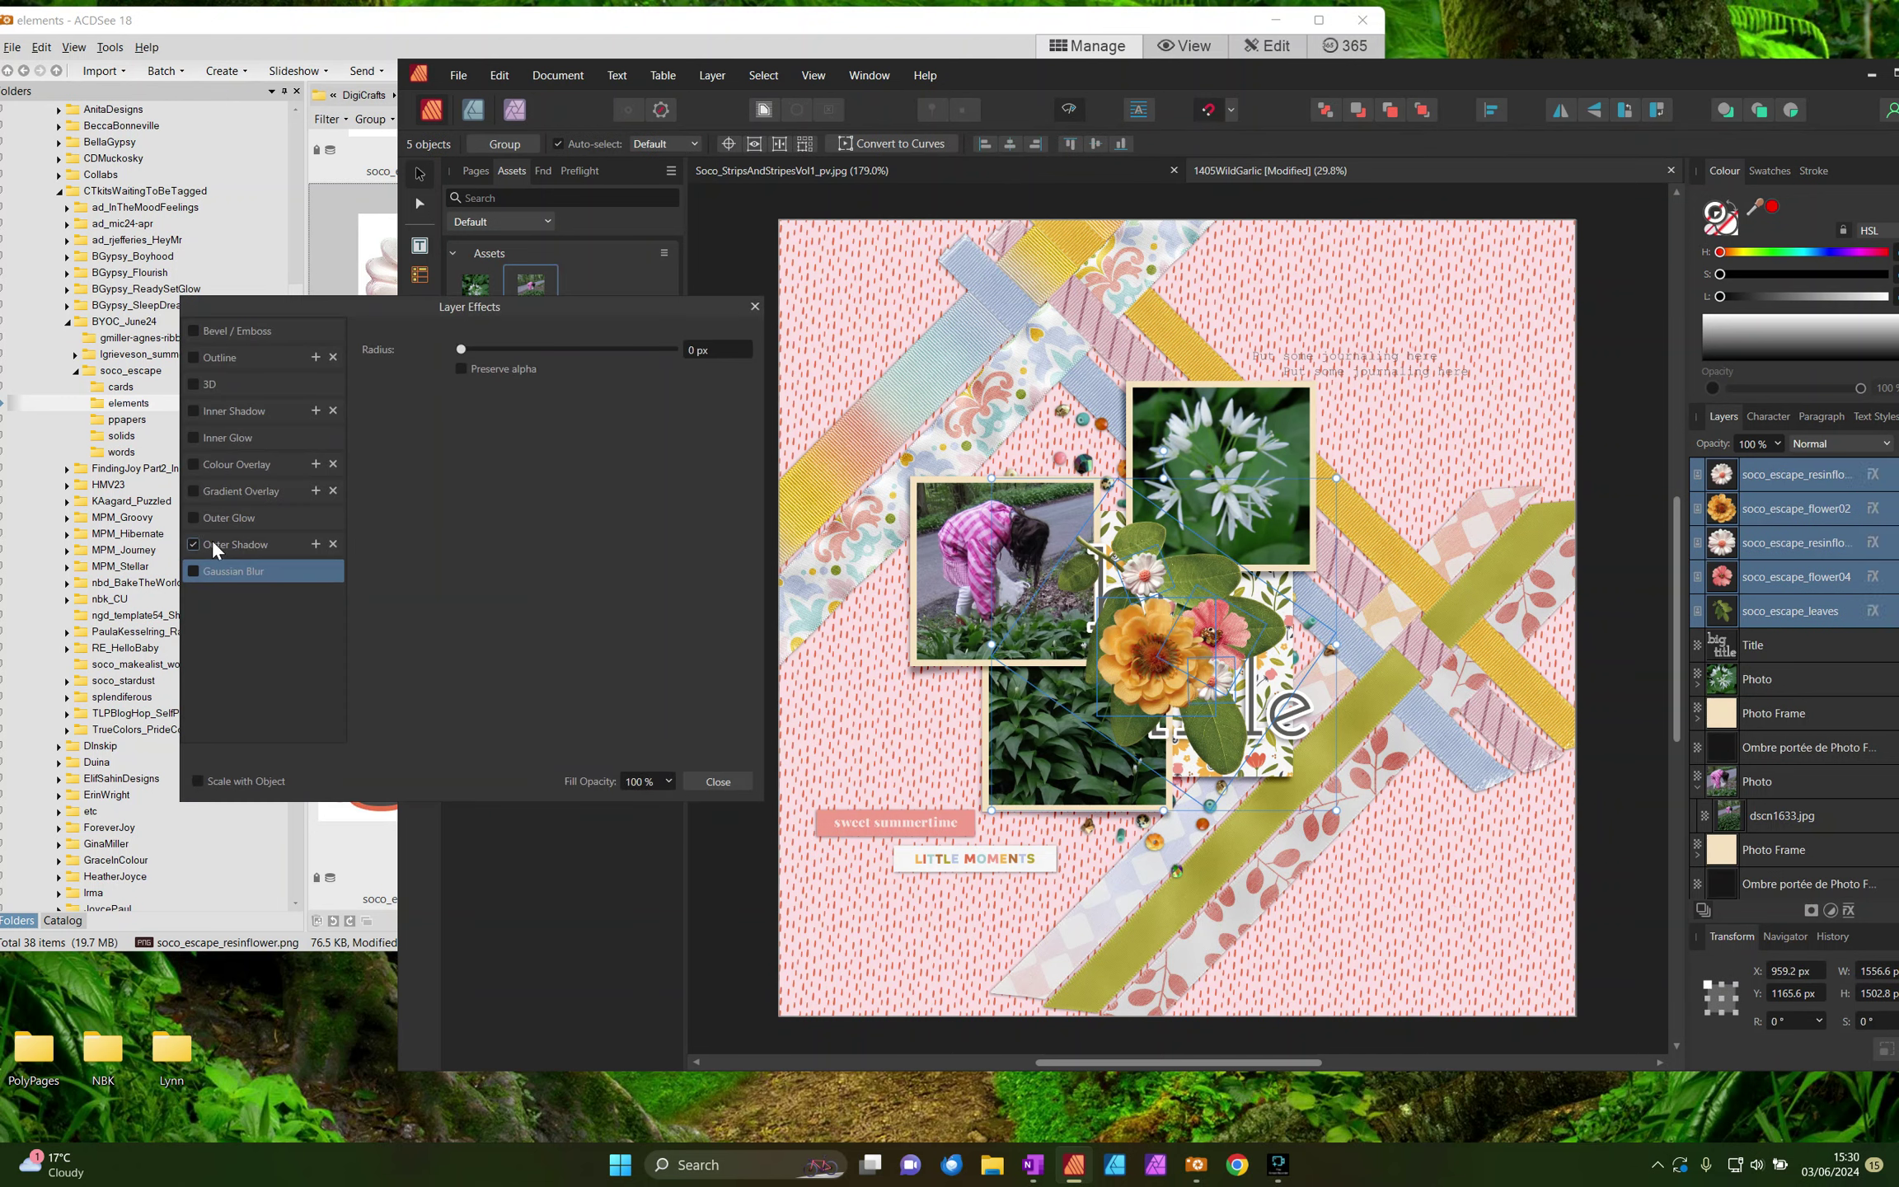
{"action": "left_click", "coordinate": [553, 414]}
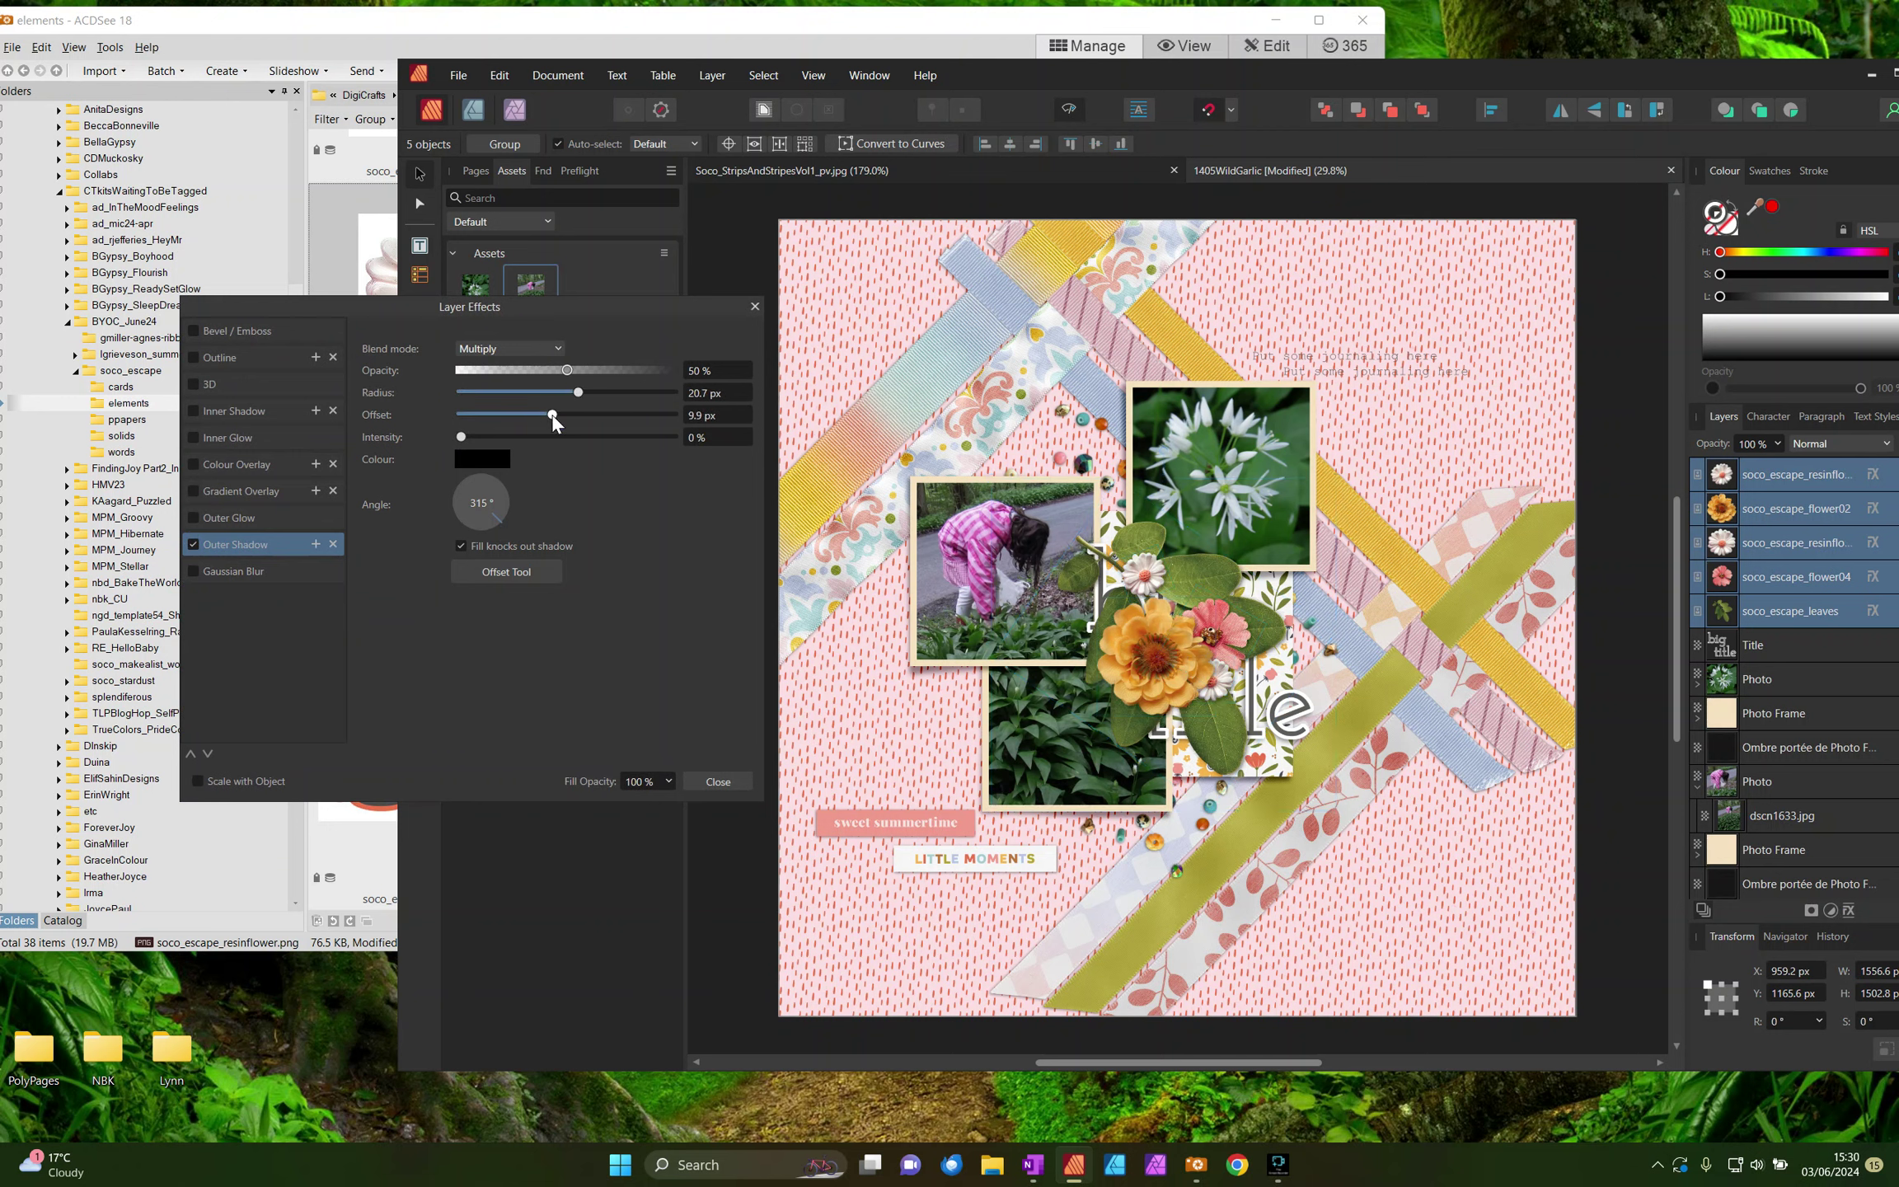
{"action": "left_click", "coordinate": [467, 523]}
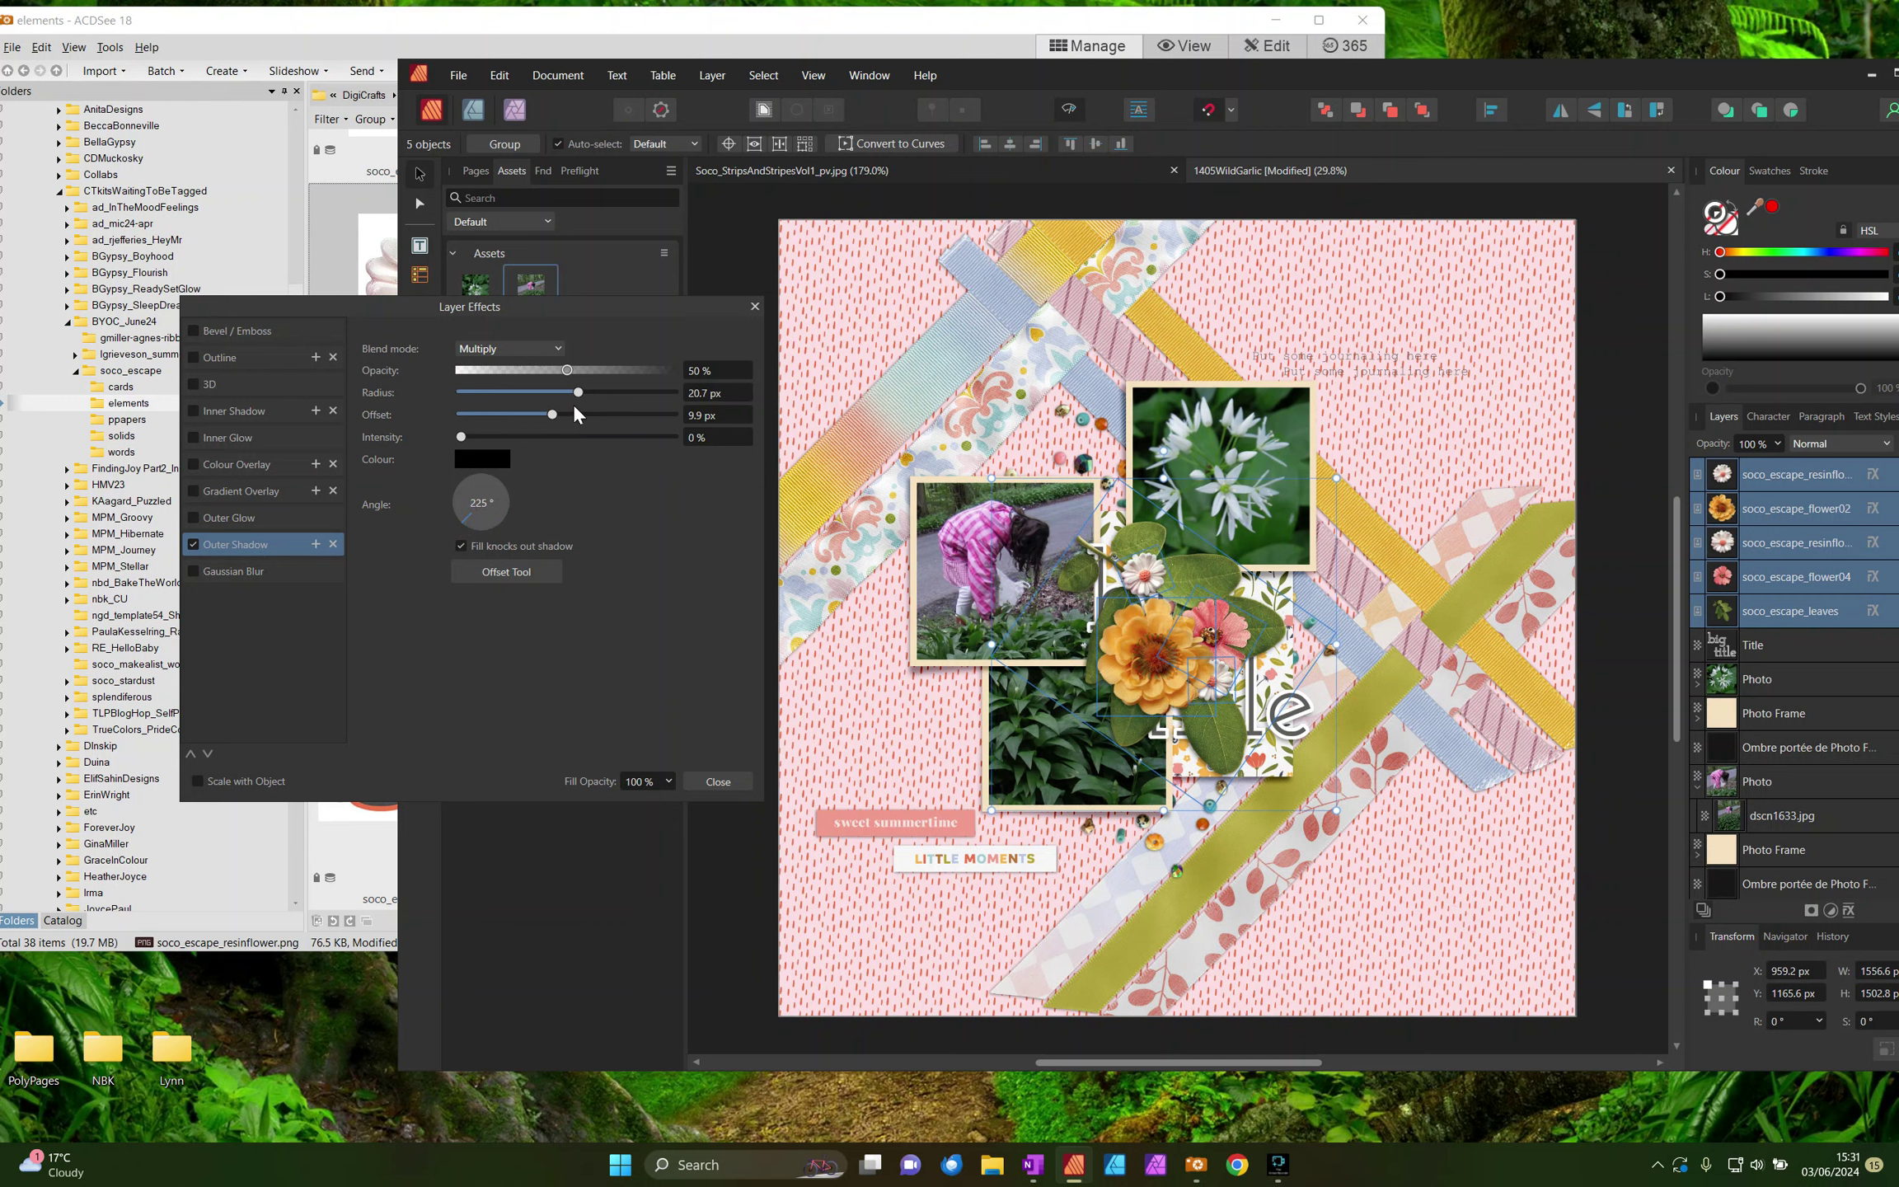
{"action": "left_click_drag", "start_coordinate": [567, 370], "coordinate": [542, 370]}
{"action": "mouse_move", "coordinate": [578, 393]}
{"action": "left_mouse_down"}
{"action": "mouse_move", "coordinate": [612, 392]}
{"action": "mouse_move", "coordinate": [573, 412]}
{"action": "left_mouse_up"}
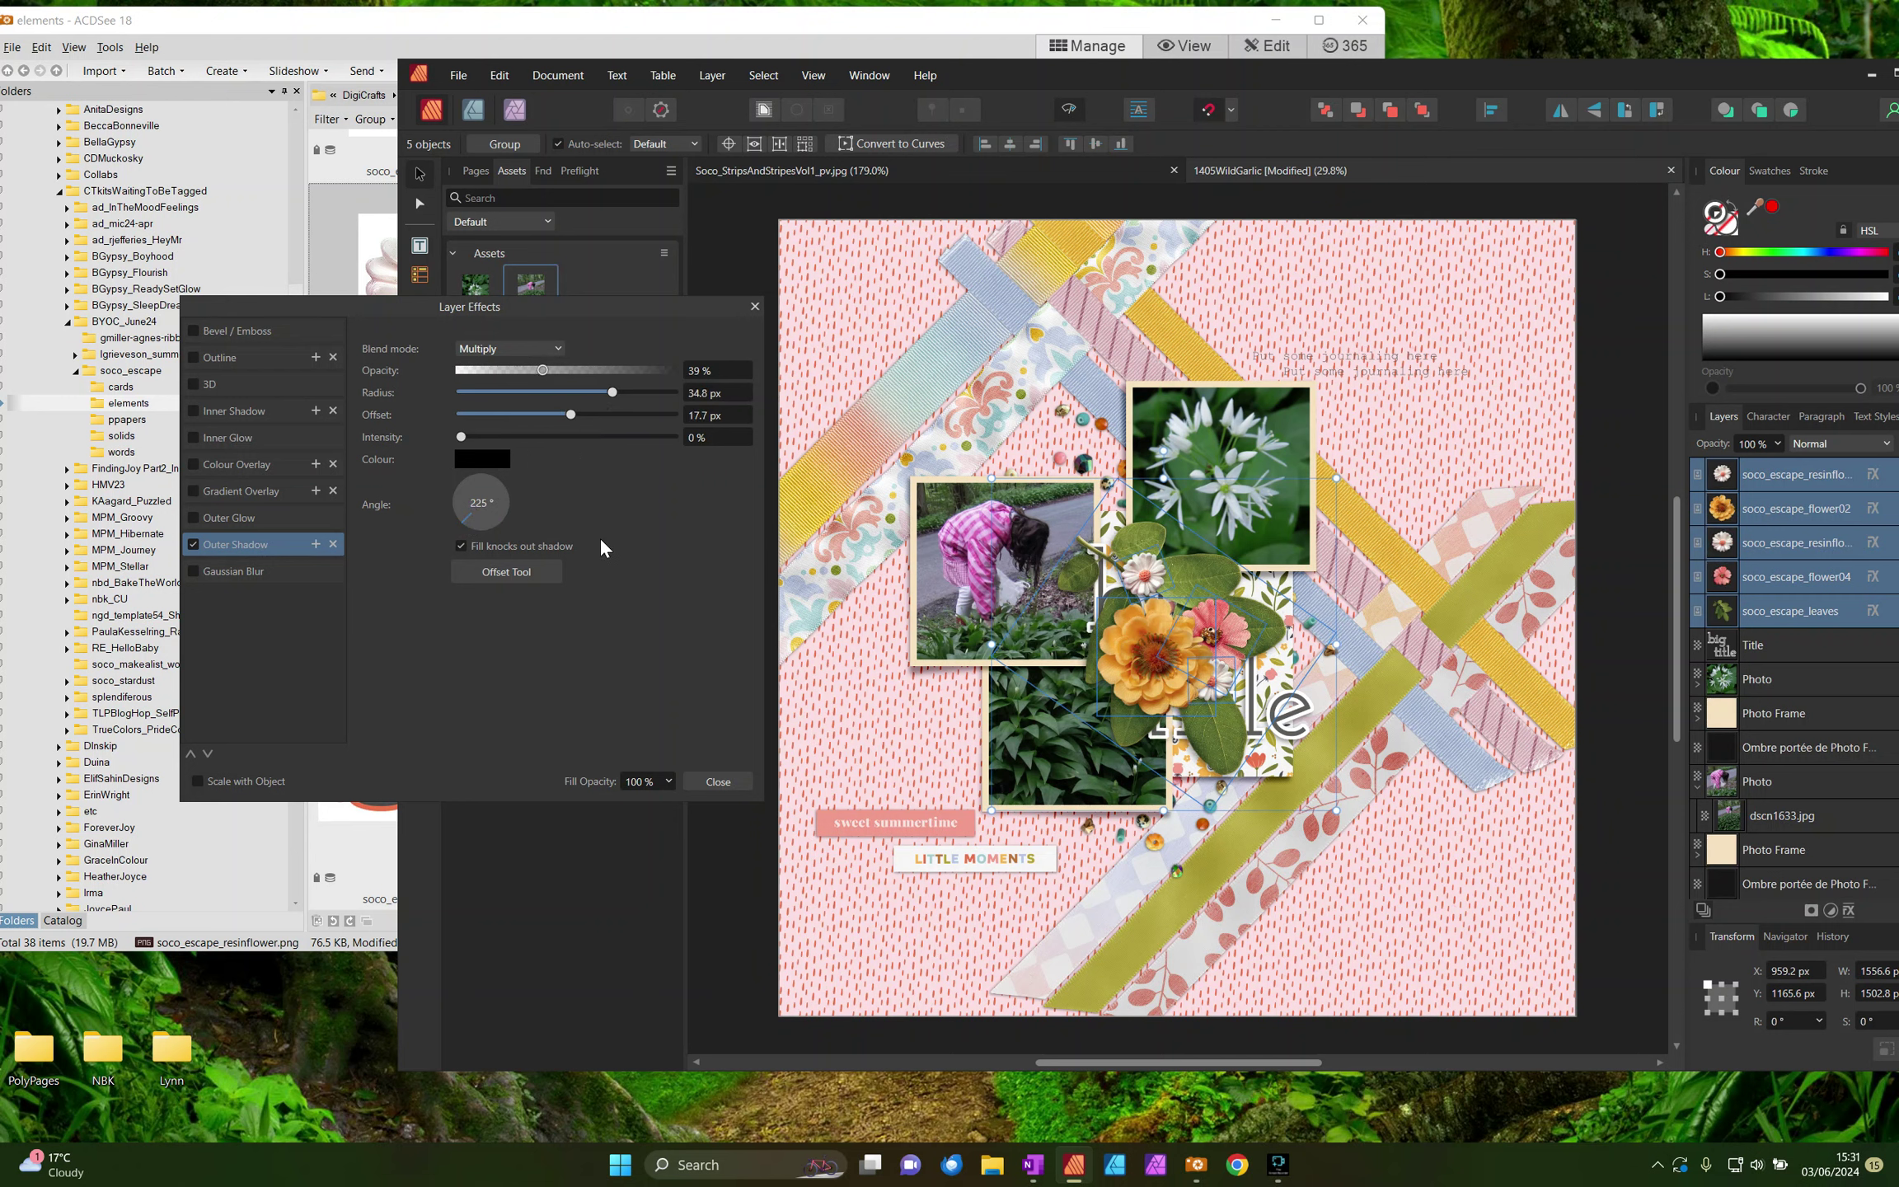
{"action": "left_click", "coordinate": [718, 781]}
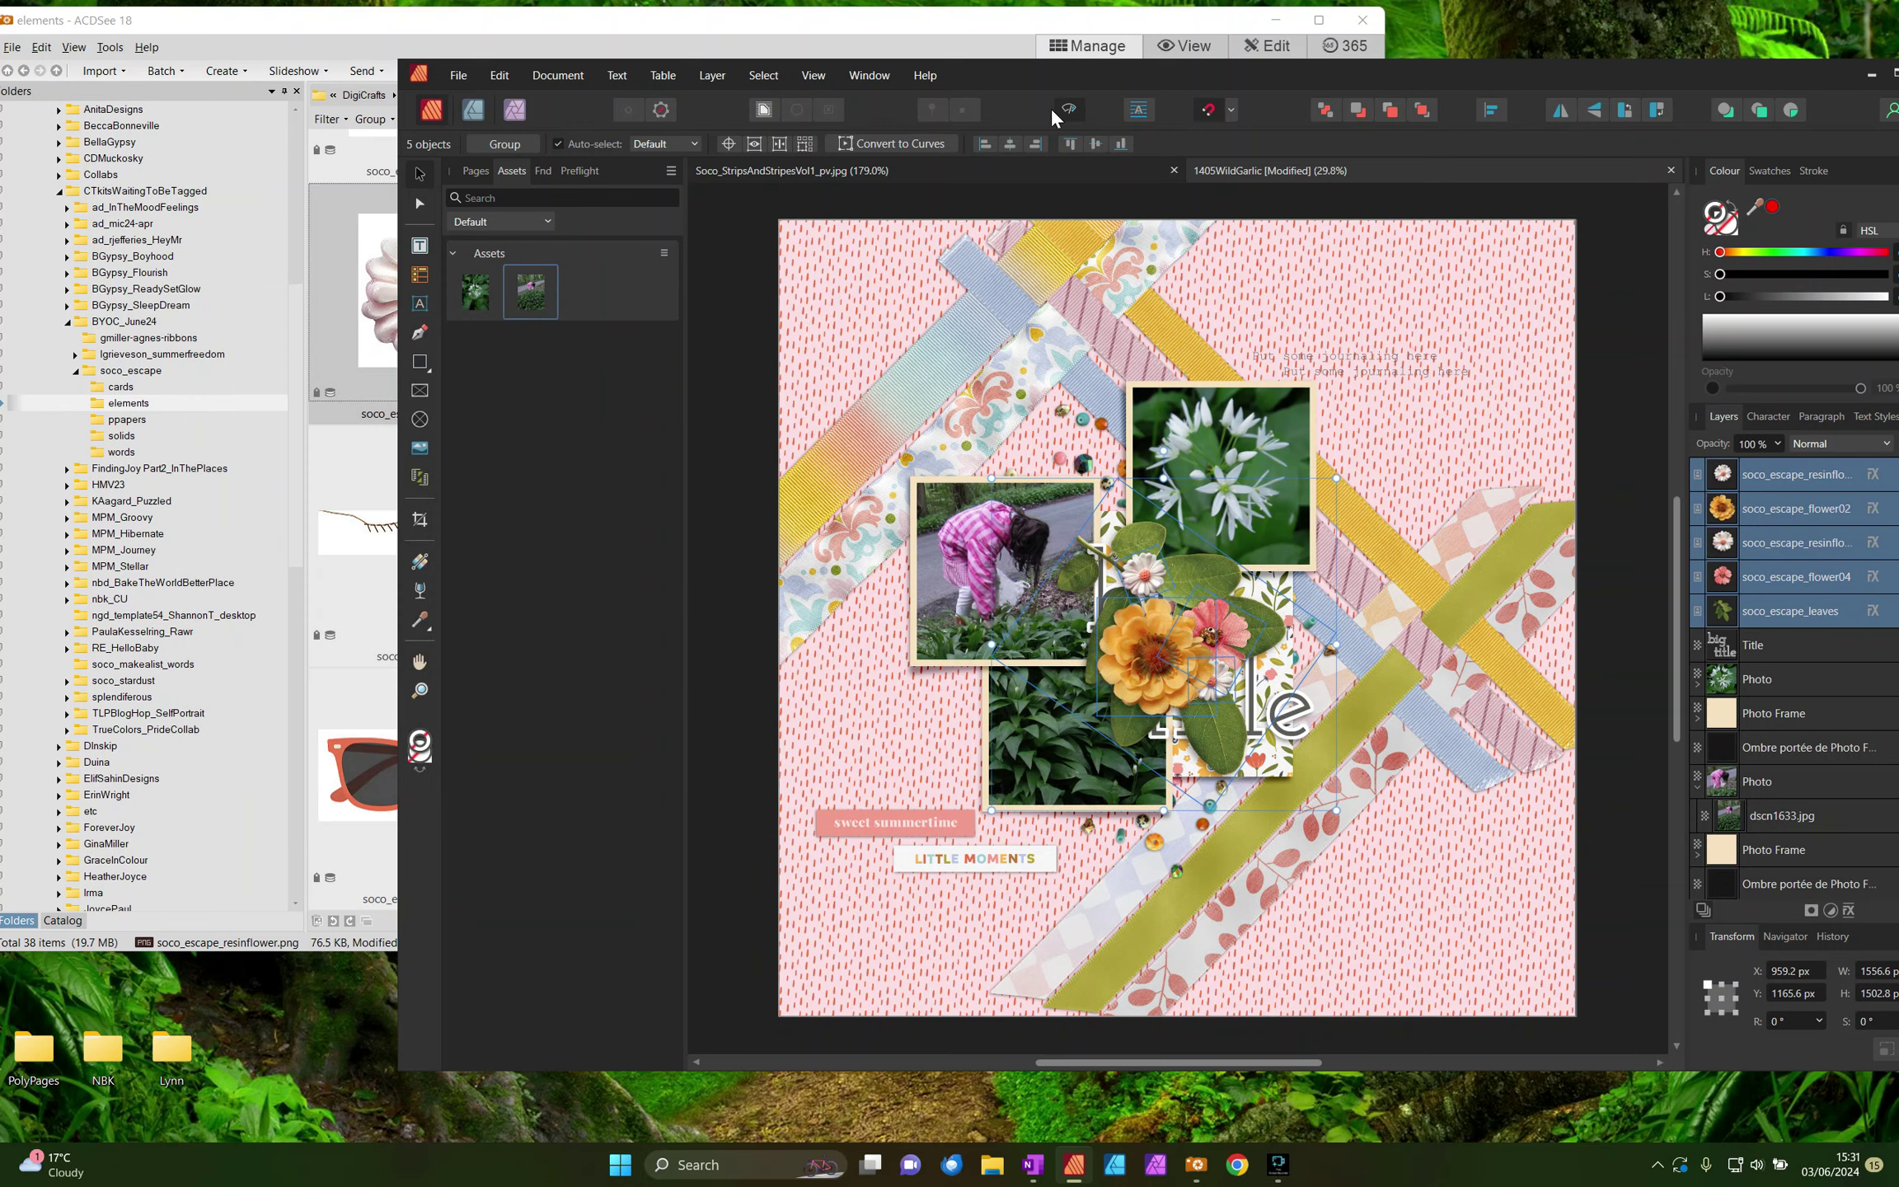
Step: Group the five cluster layers and name the group CLUSTER
{"action": "left_click_drag", "start_coordinate": [1073, 80], "coordinate": [1028, 71]}
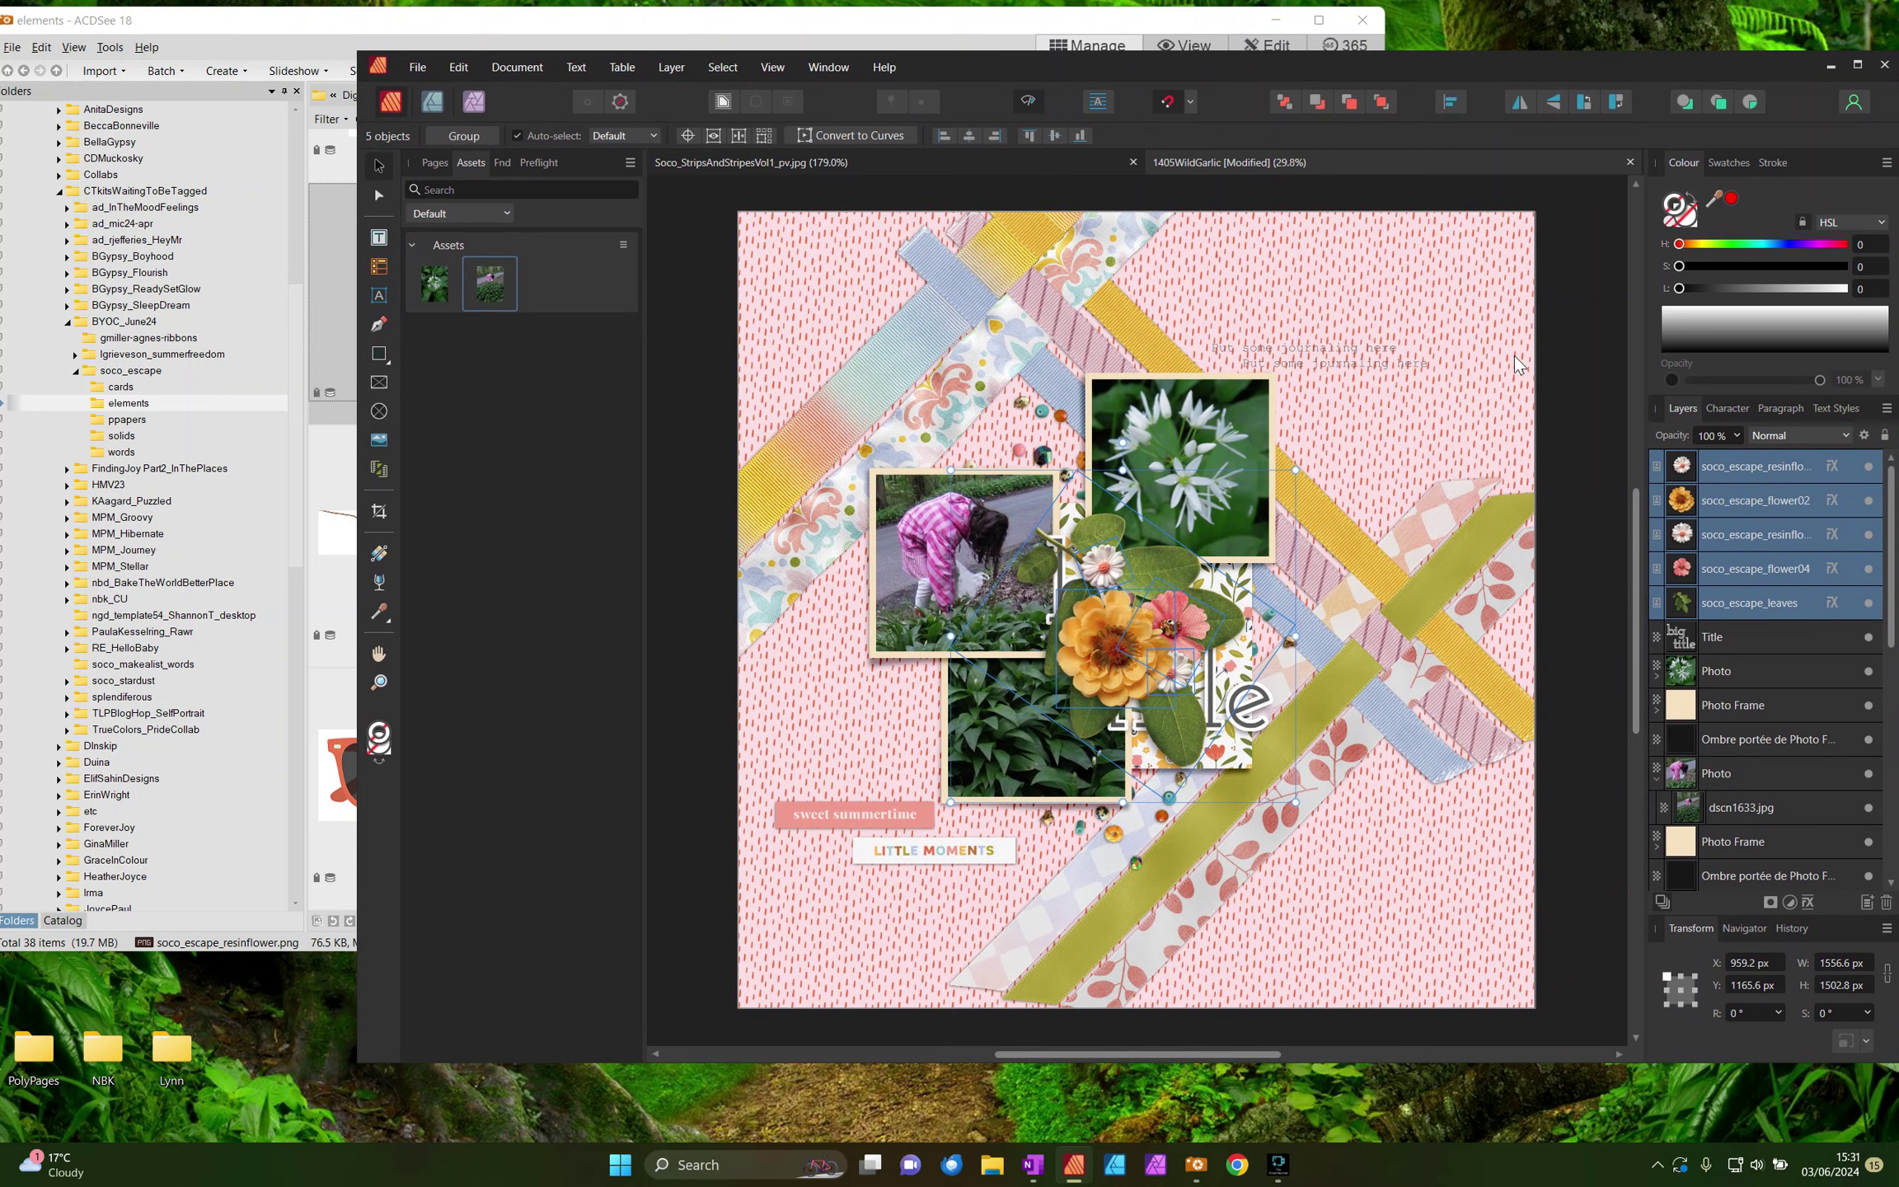
{"action": "key", "text": "ctrl+g"}
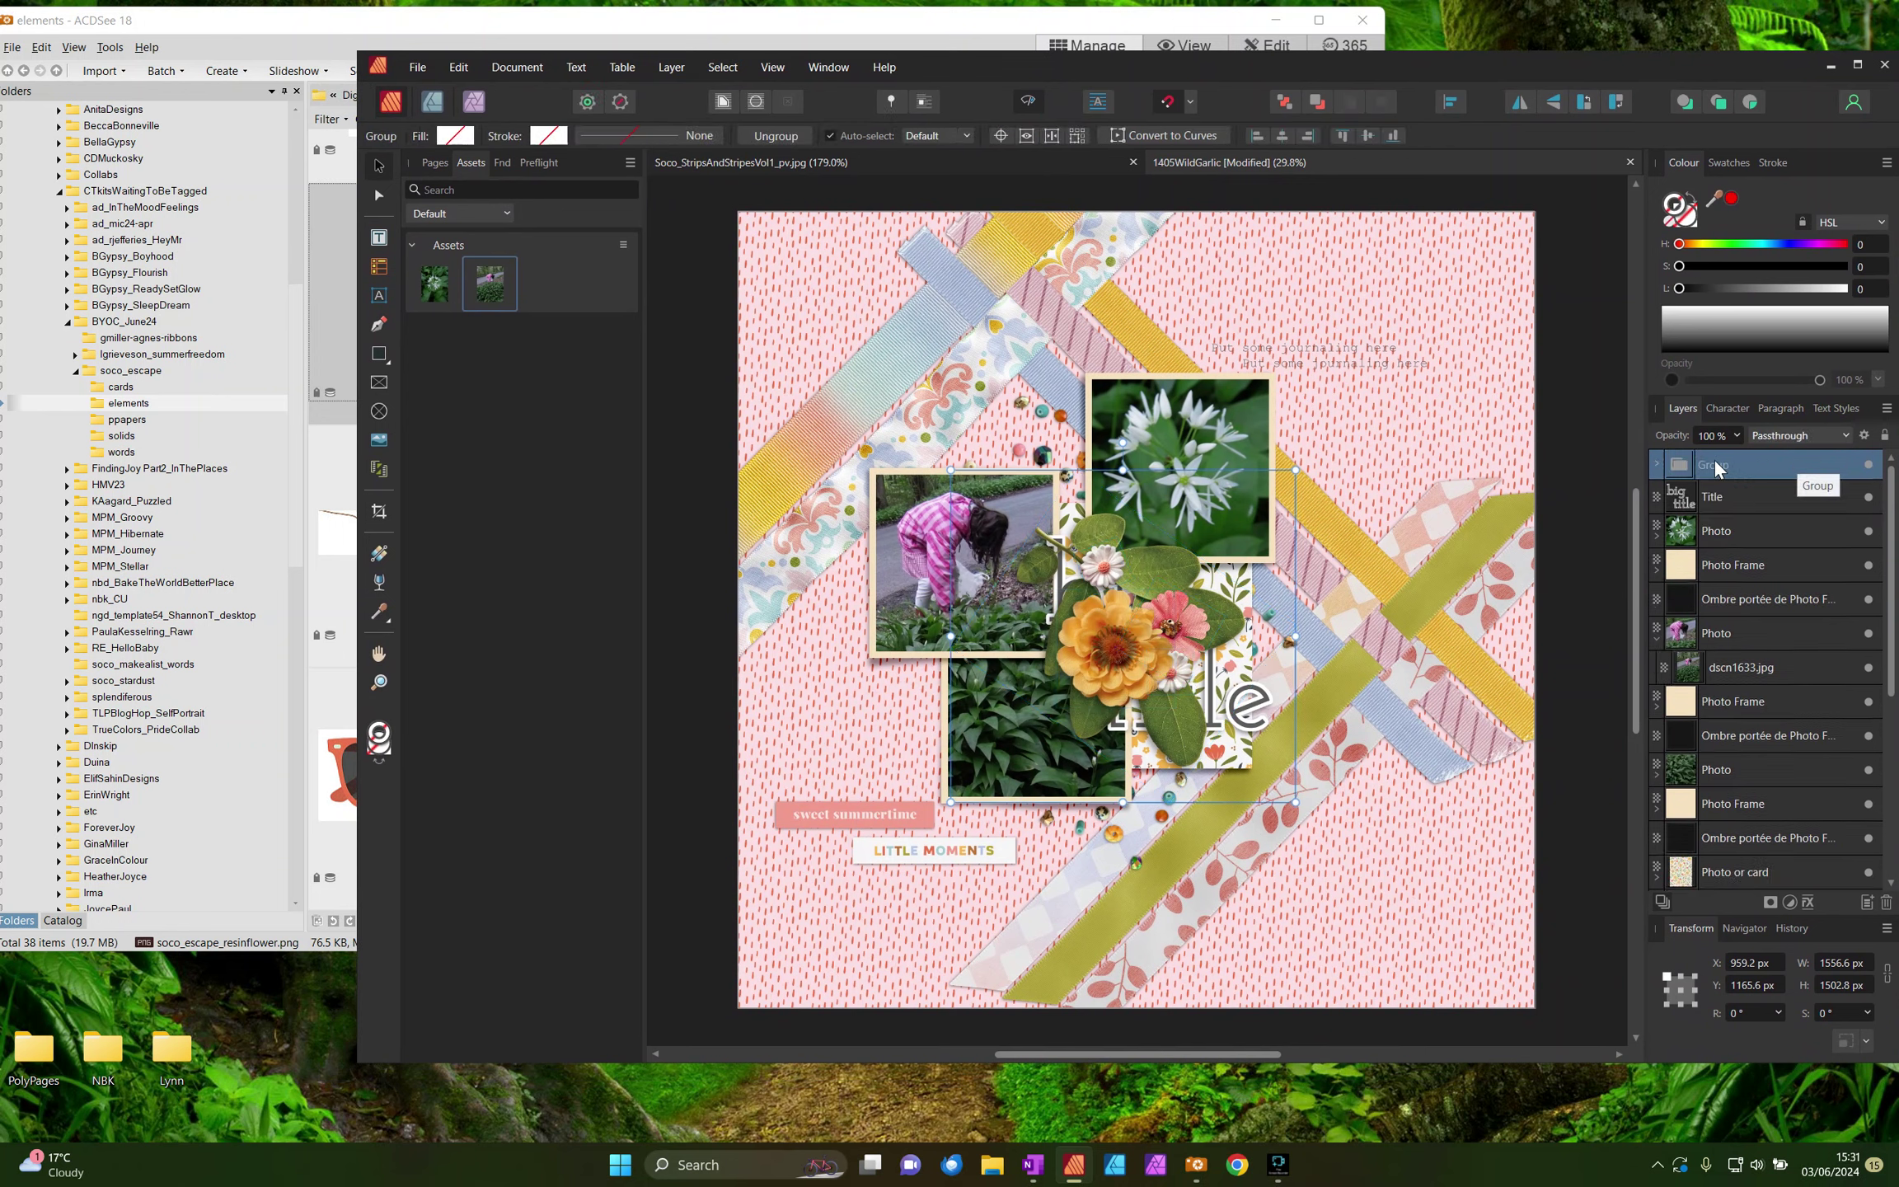
{"action": "double_click", "coordinate": [1715, 464]}
{"action": "type", "text": "CLUSTER"}
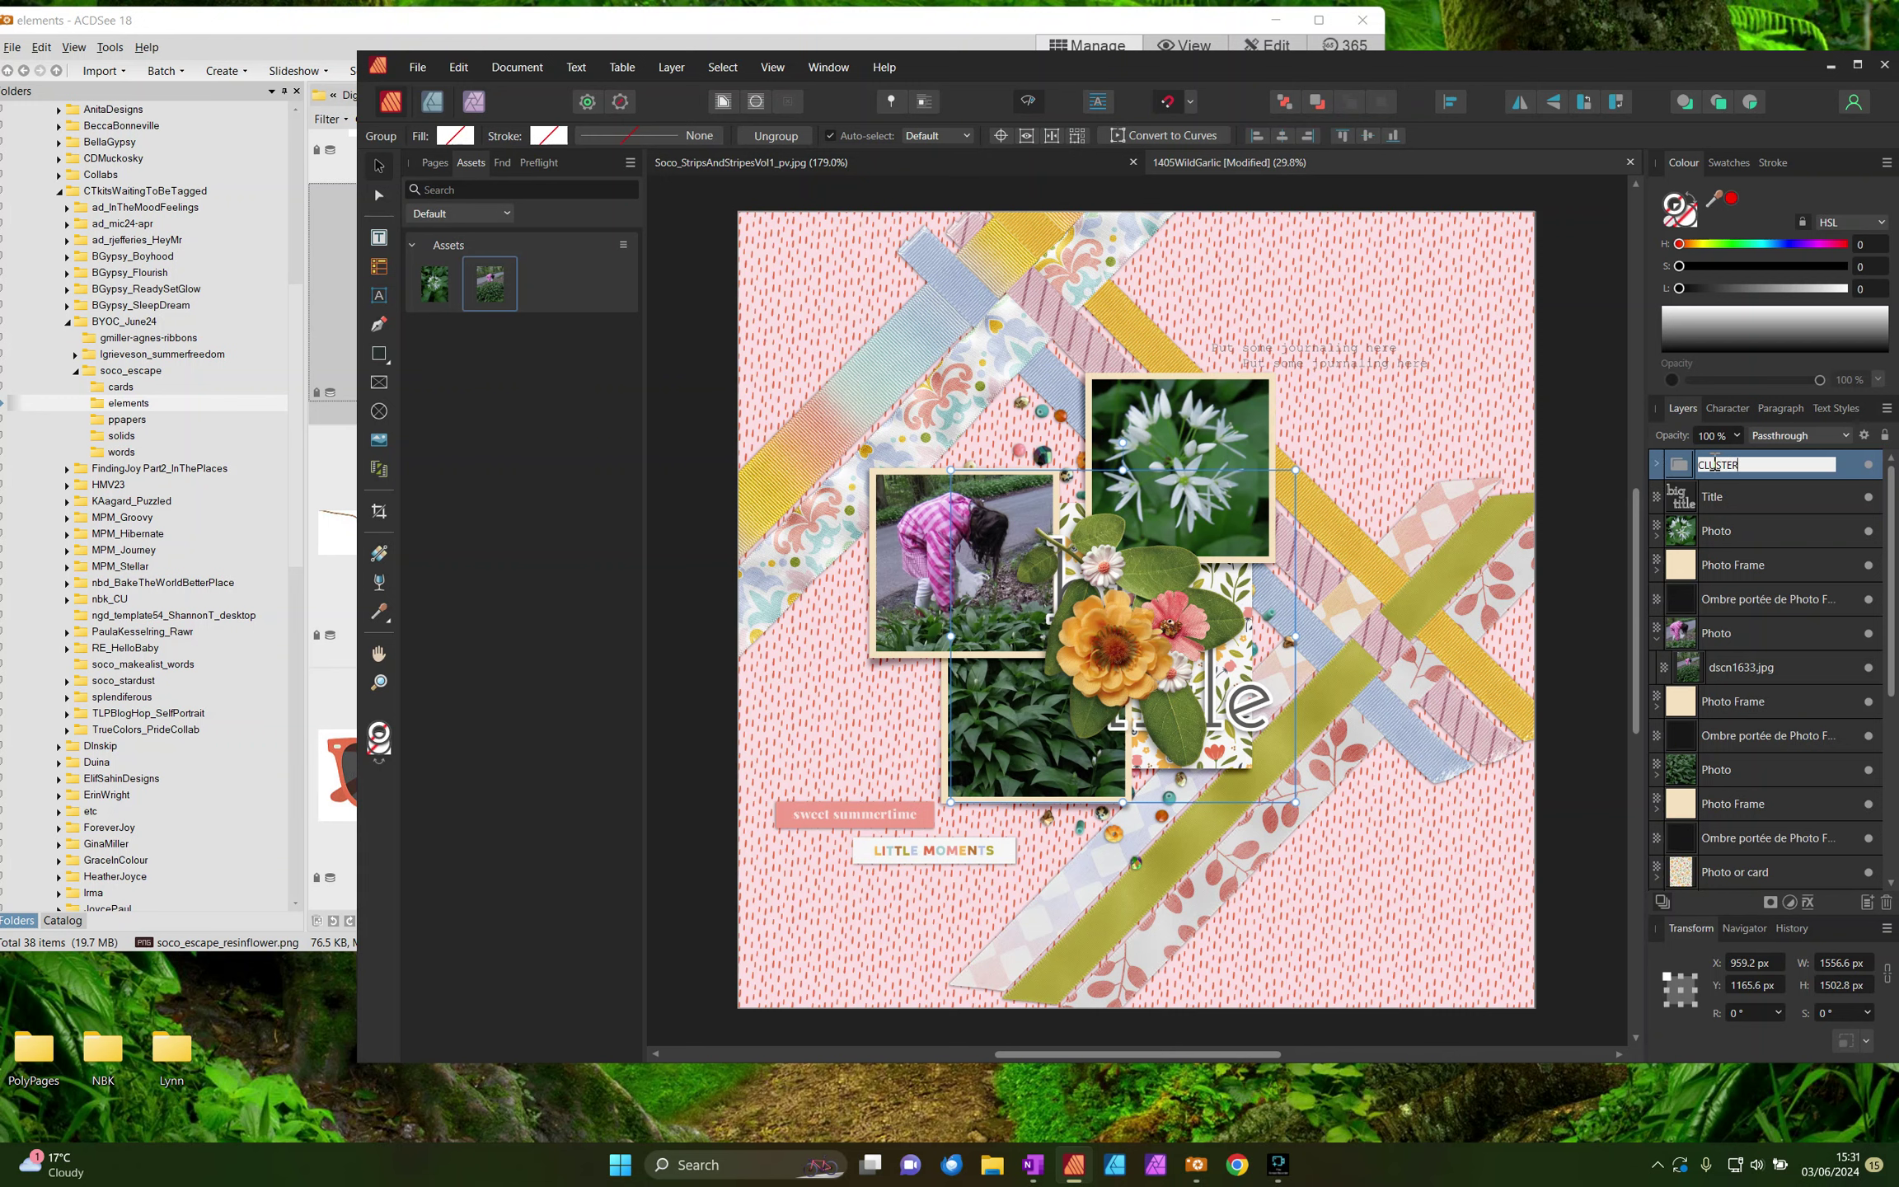
{"action": "key", "text": "Return"}
Step: Delete the Title placeholder layer and reselect the CLUSTER group
{"action": "left_click", "coordinate": [1685, 499]}
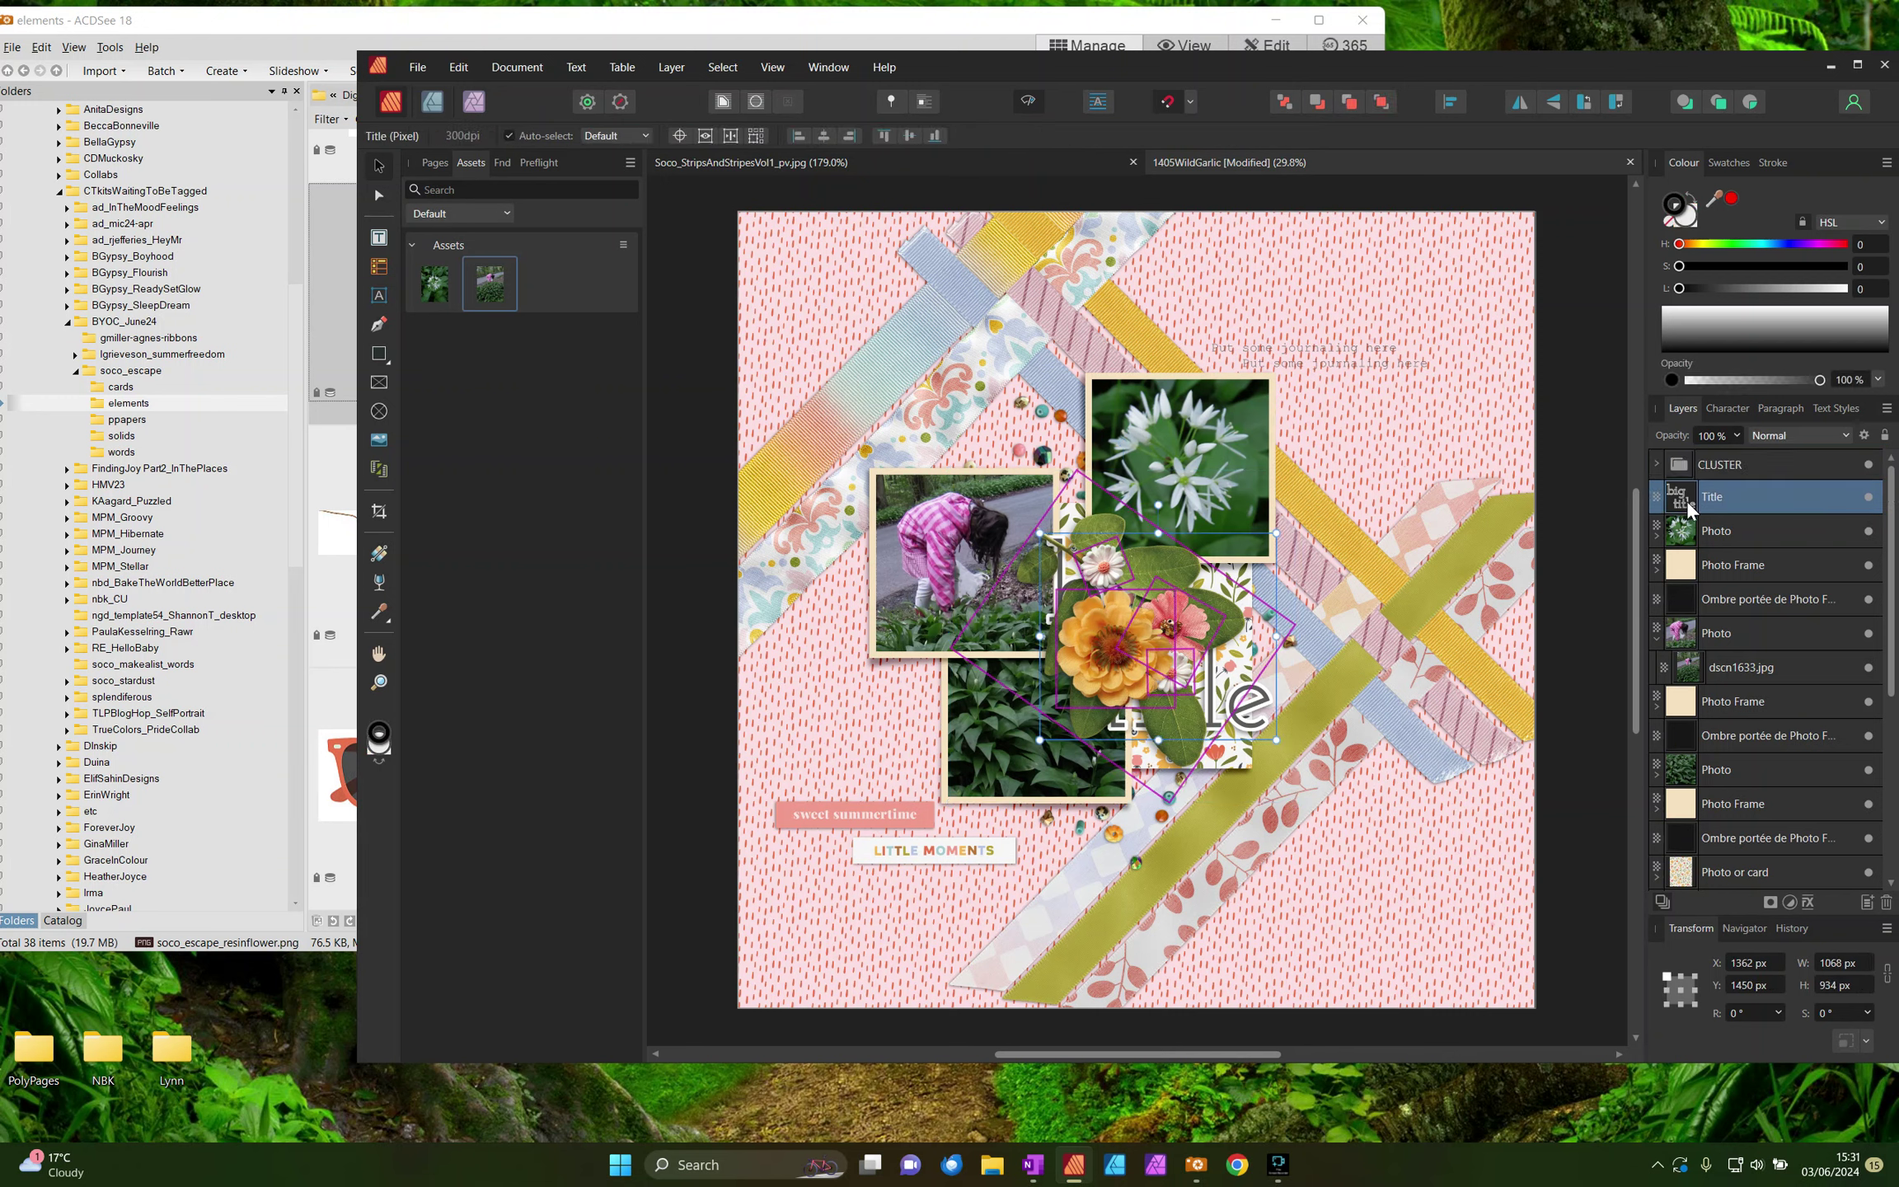
{"action": "key", "text": "Delete"}
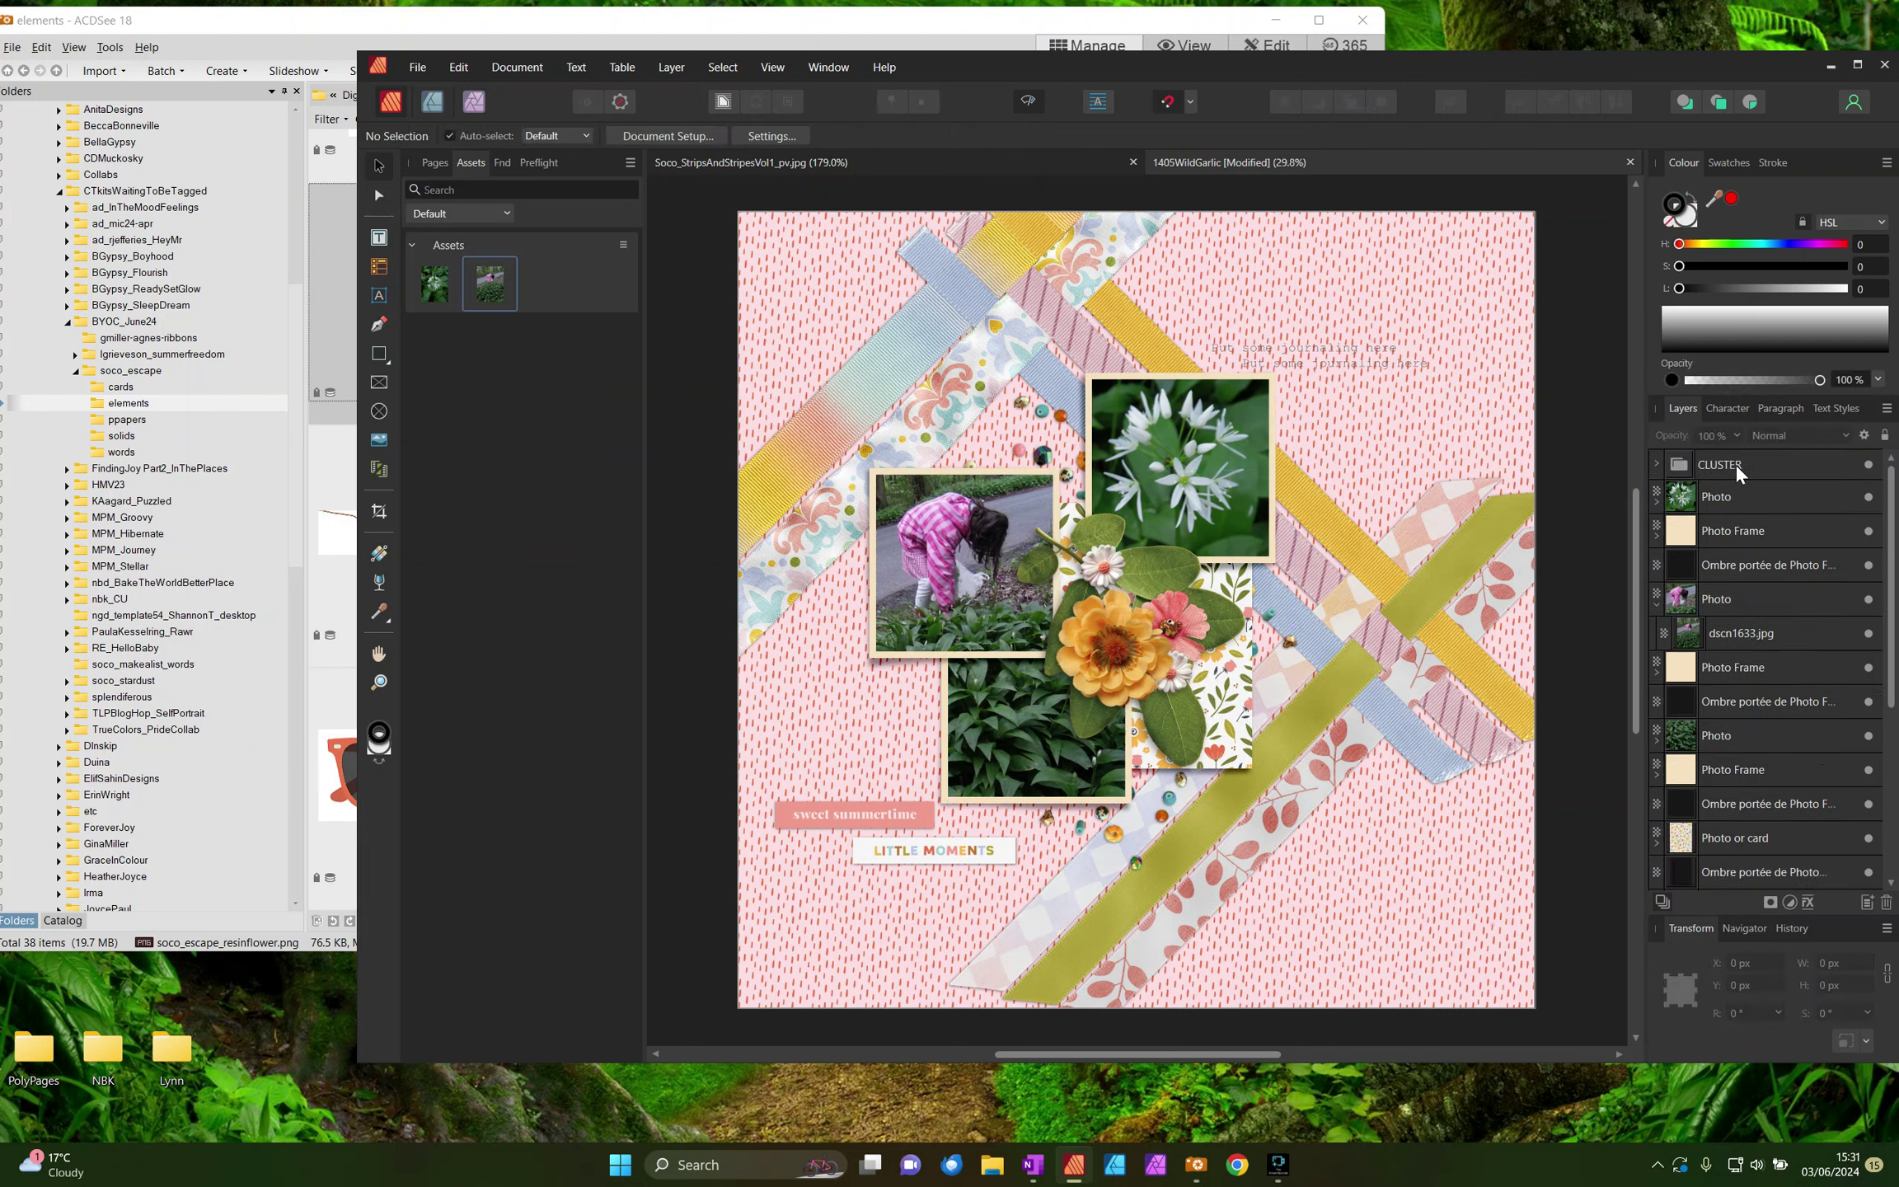
{"action": "left_click", "coordinate": [1734, 463]}
Step: Place the welcome summer sticker from the words folder, sized about 1196x515 px, at top right
{"action": "left_click", "coordinate": [234, 26]}
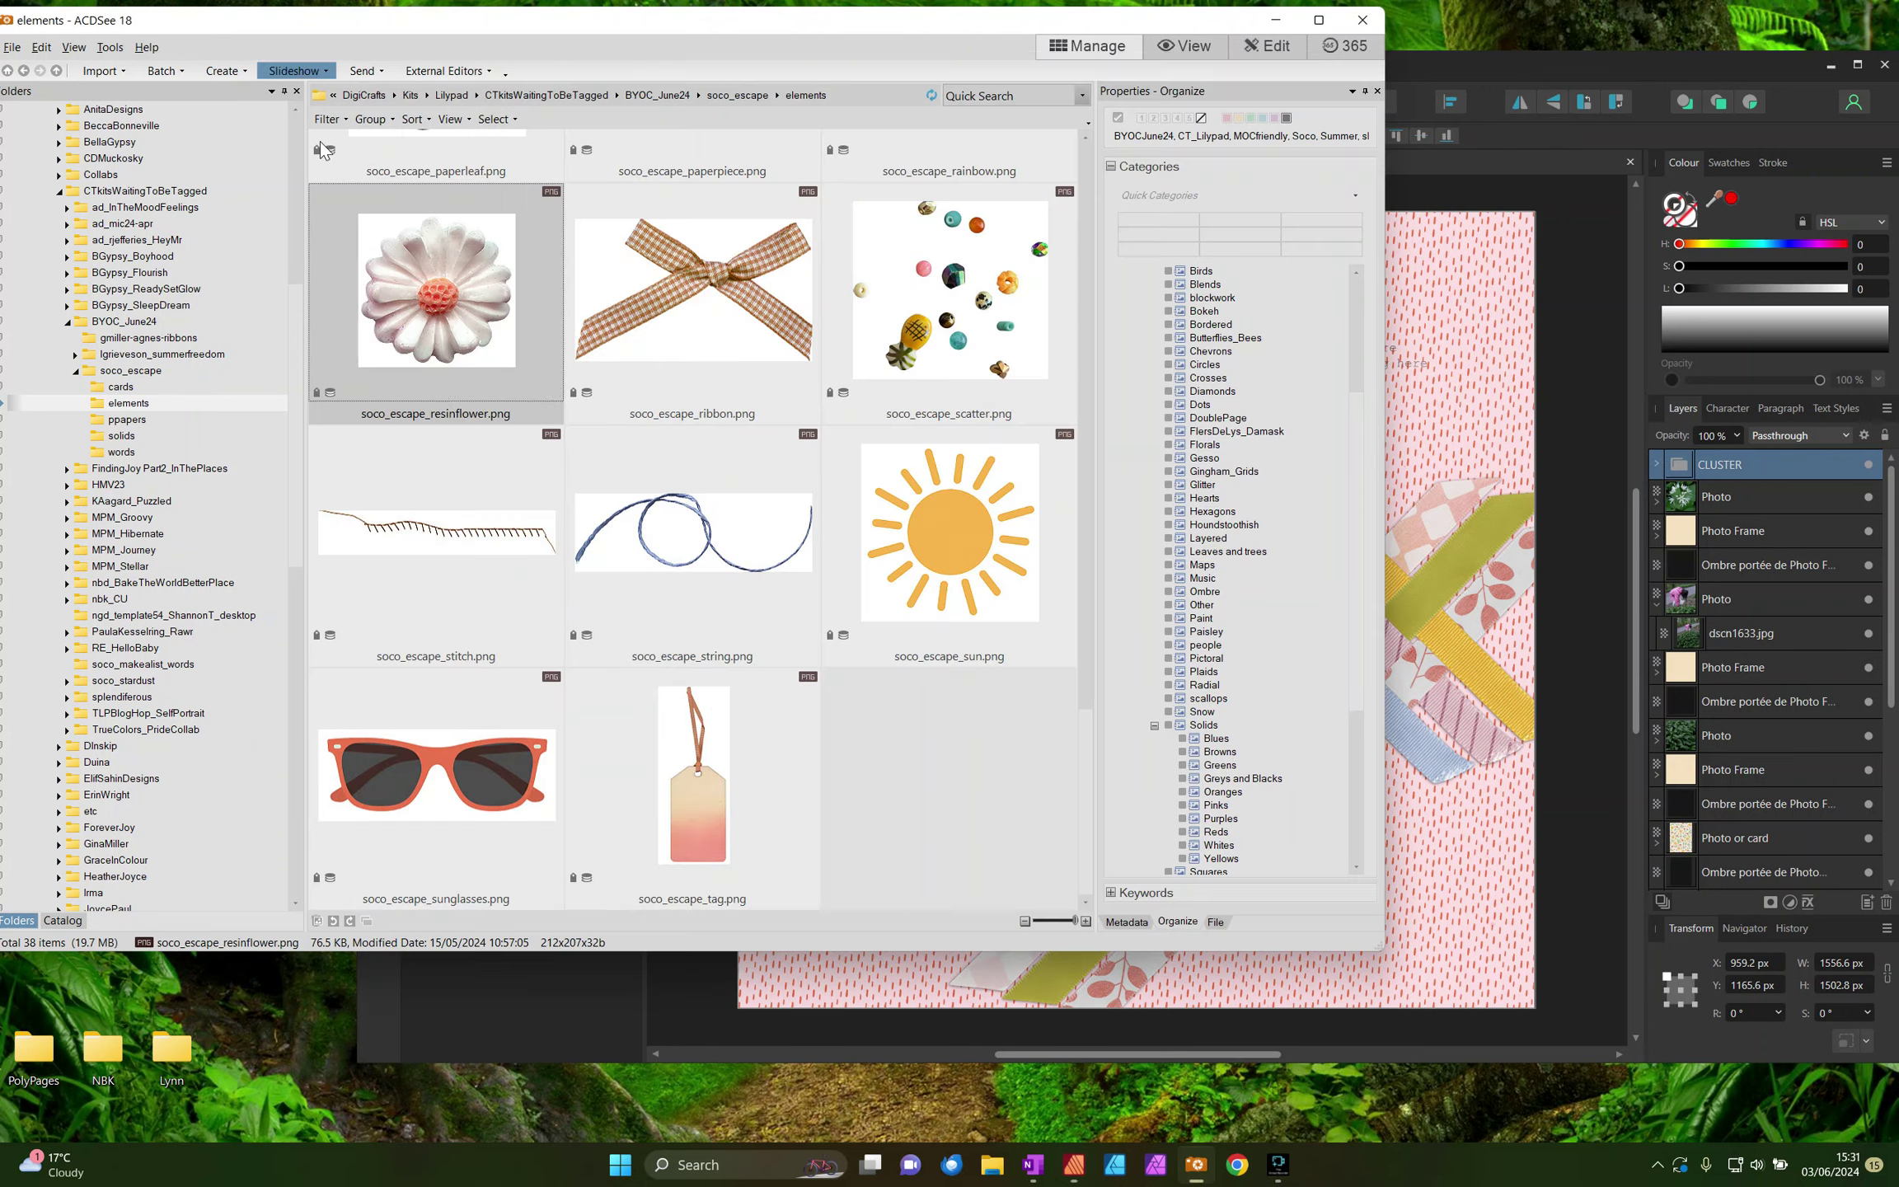
{"action": "left_click", "coordinate": [121, 452]}
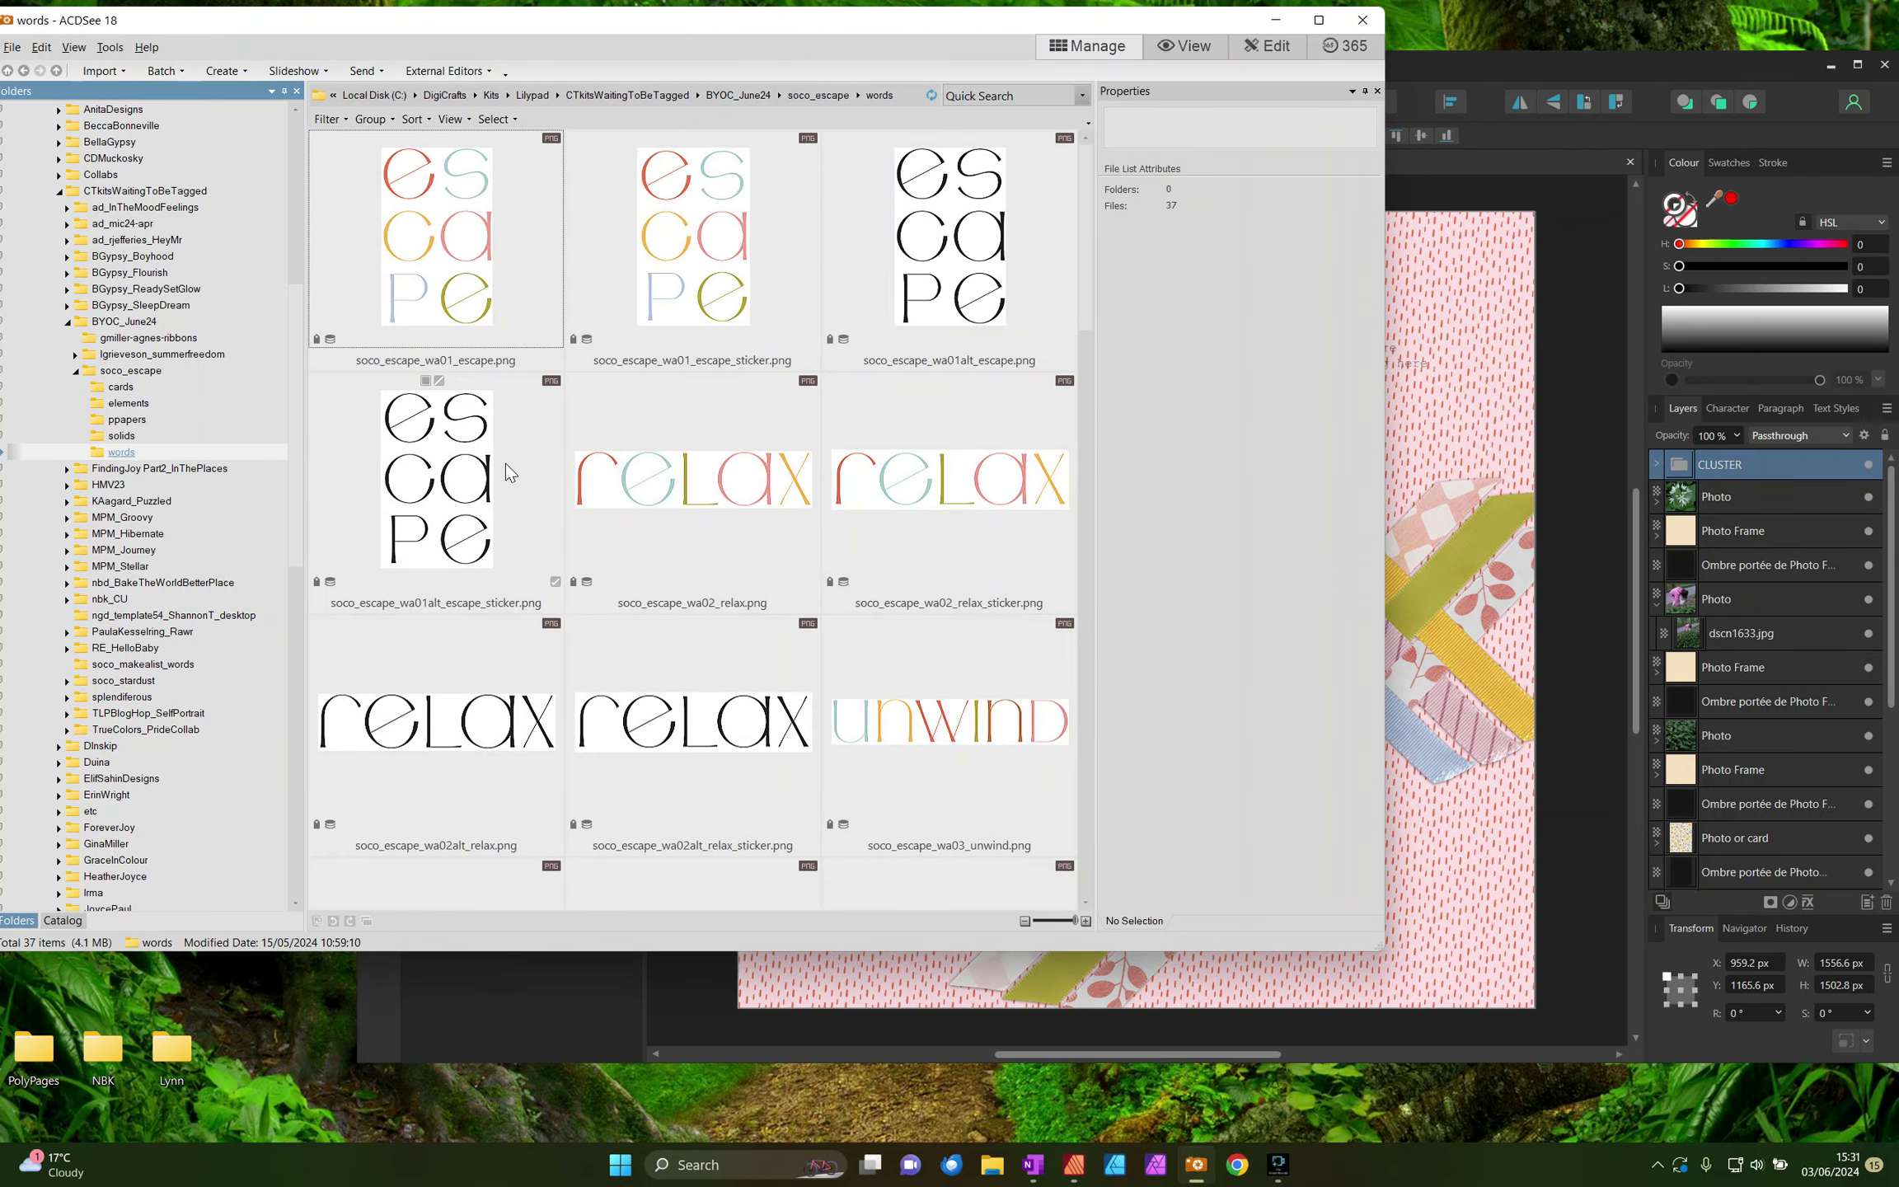
{"action": "scroll", "coordinate": [506, 470], "scroll_direction": "down", "scroll_amount": 8}
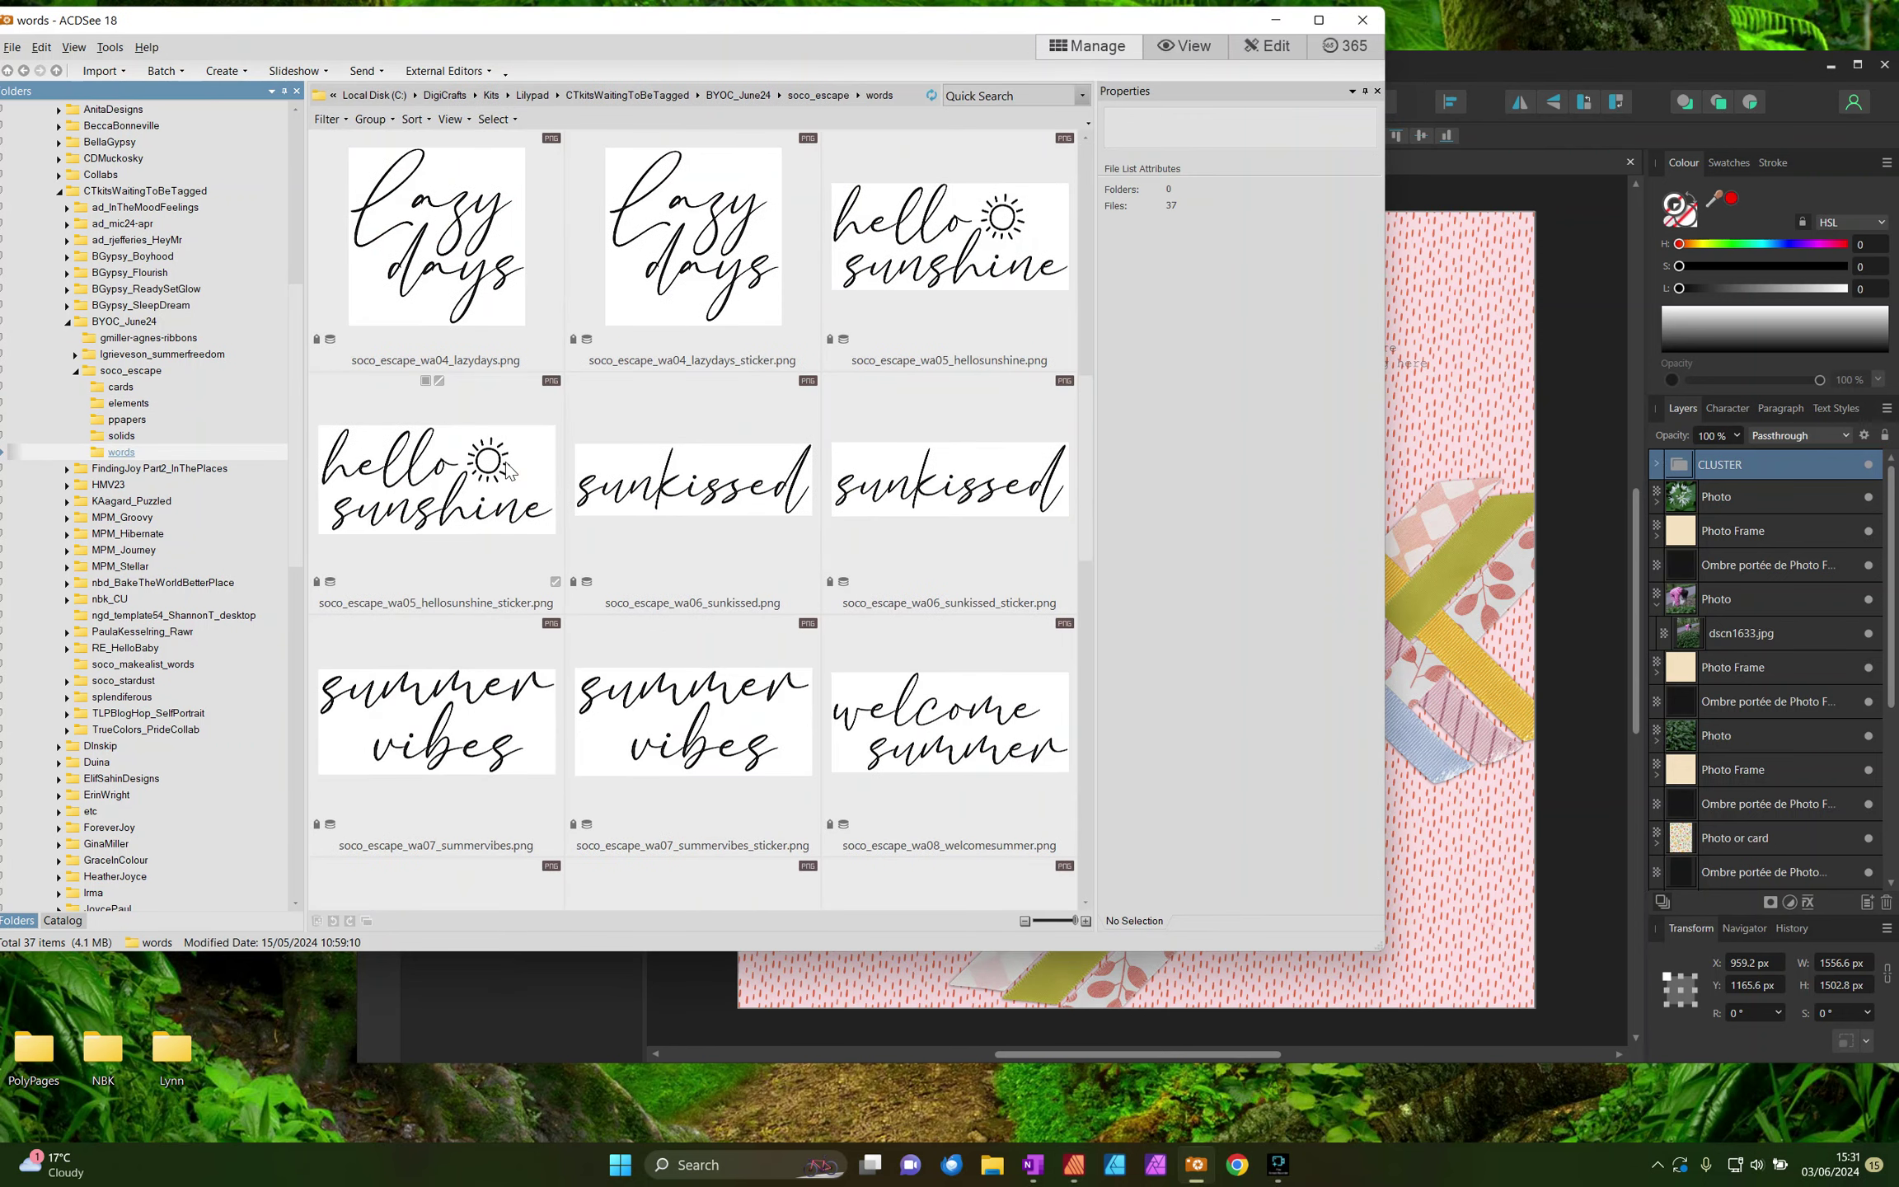
{"action": "scroll", "coordinate": [508, 468], "scroll_direction": "down", "scroll_amount": 2}
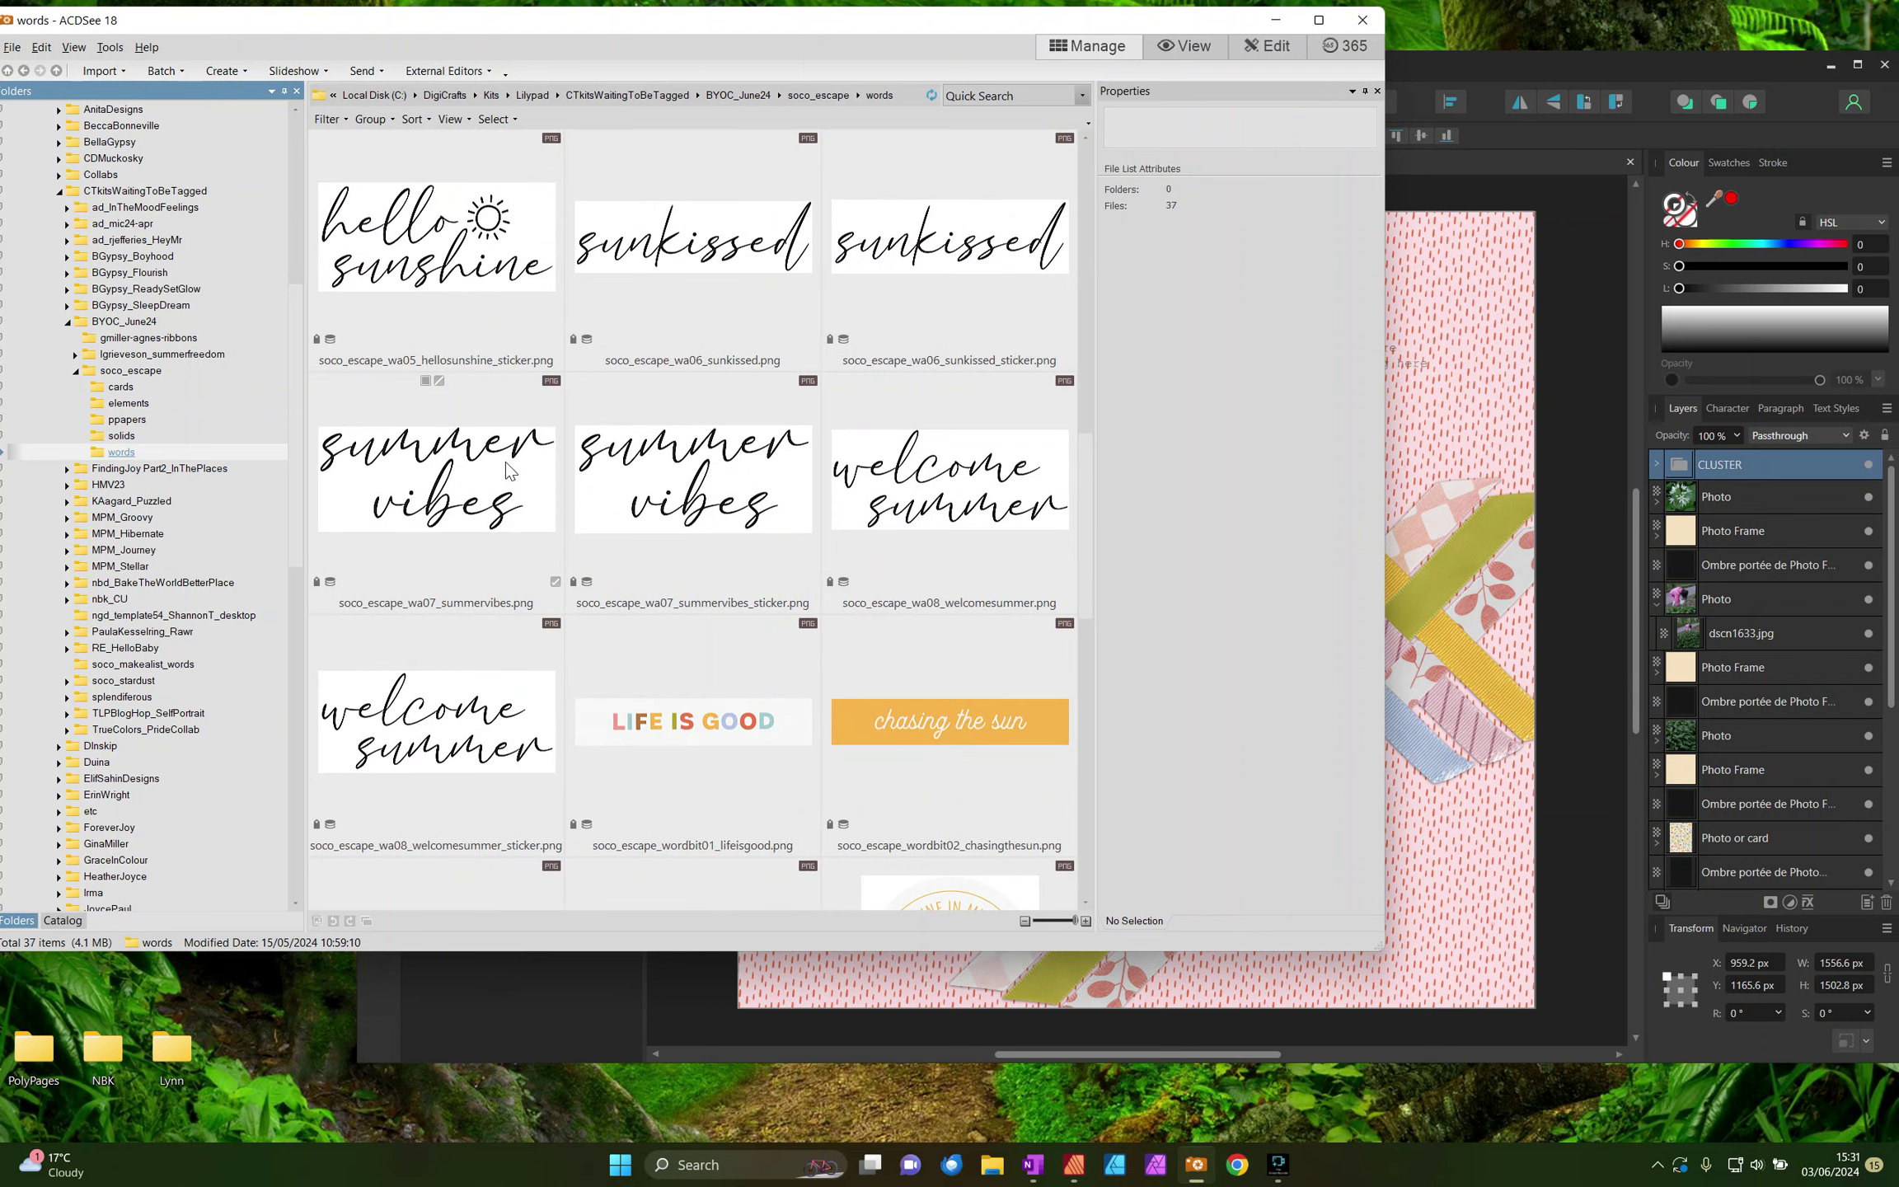
{"action": "left_click", "coordinate": [937, 519]}
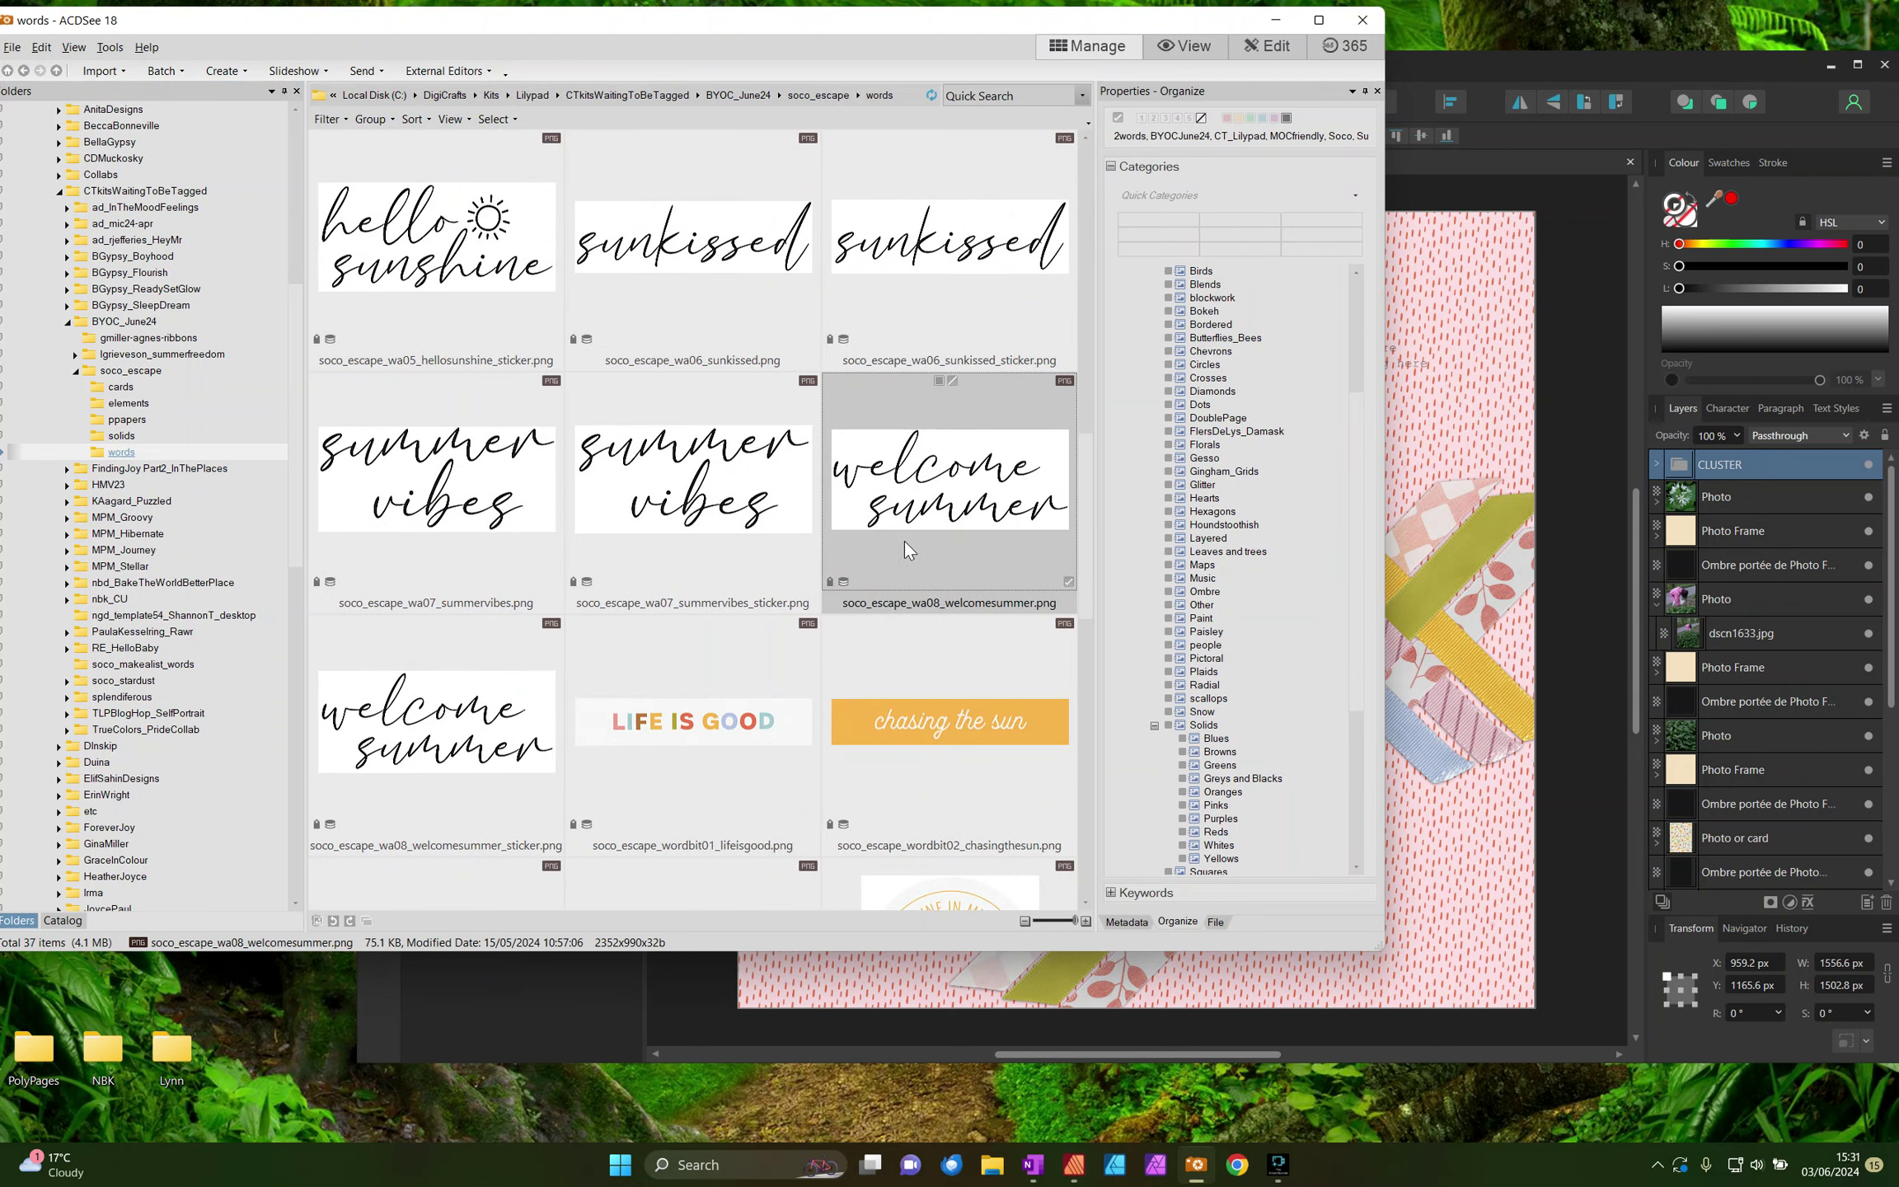
{"action": "left_click", "coordinate": [474, 707]}
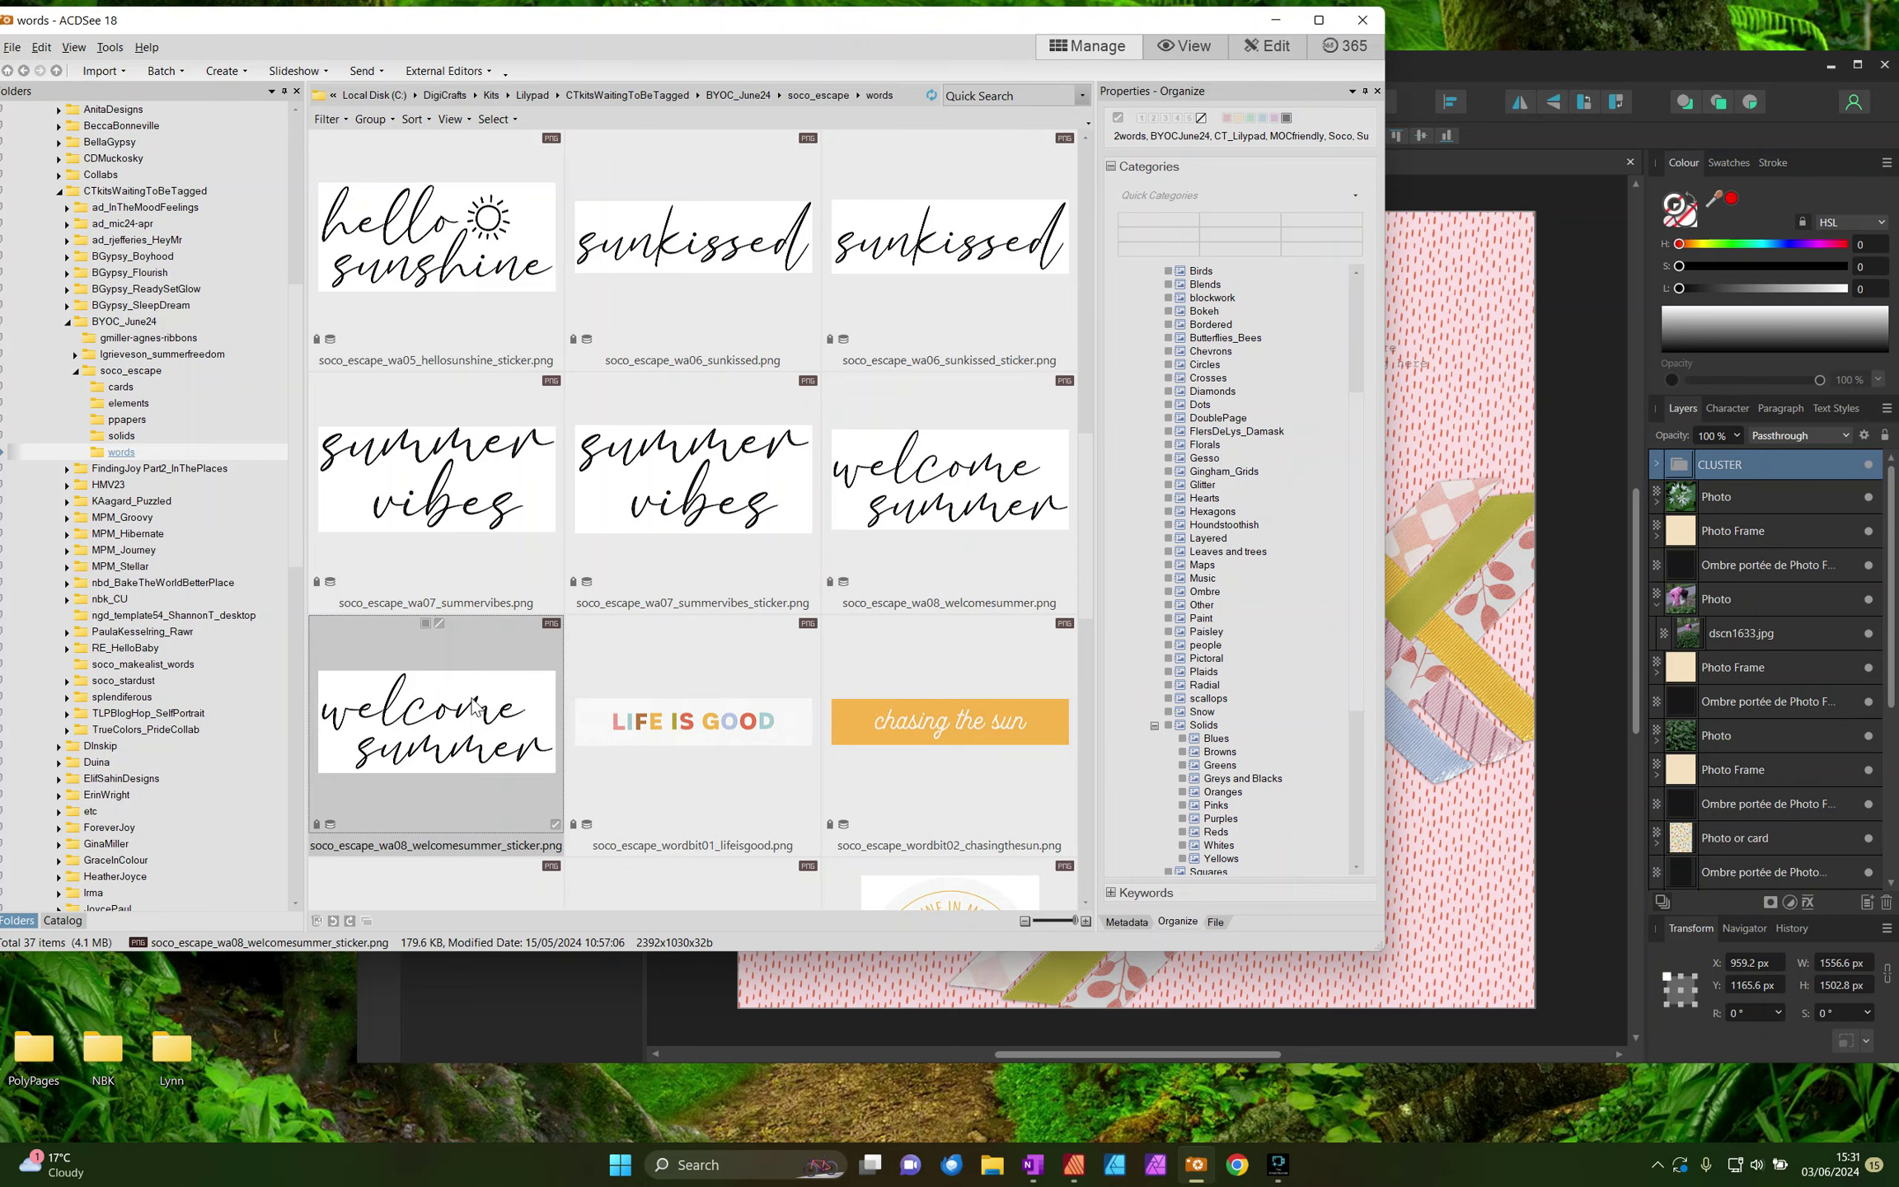
{"action": "left_click_drag", "start_coordinate": [473, 707], "coordinate": [1217, 665]}
{"action": "left_click_drag", "start_coordinate": [956, 494], "coordinate": [1212, 595]}
{"action": "left_click_drag", "start_coordinate": [1326, 655], "coordinate": [1298, 363]}
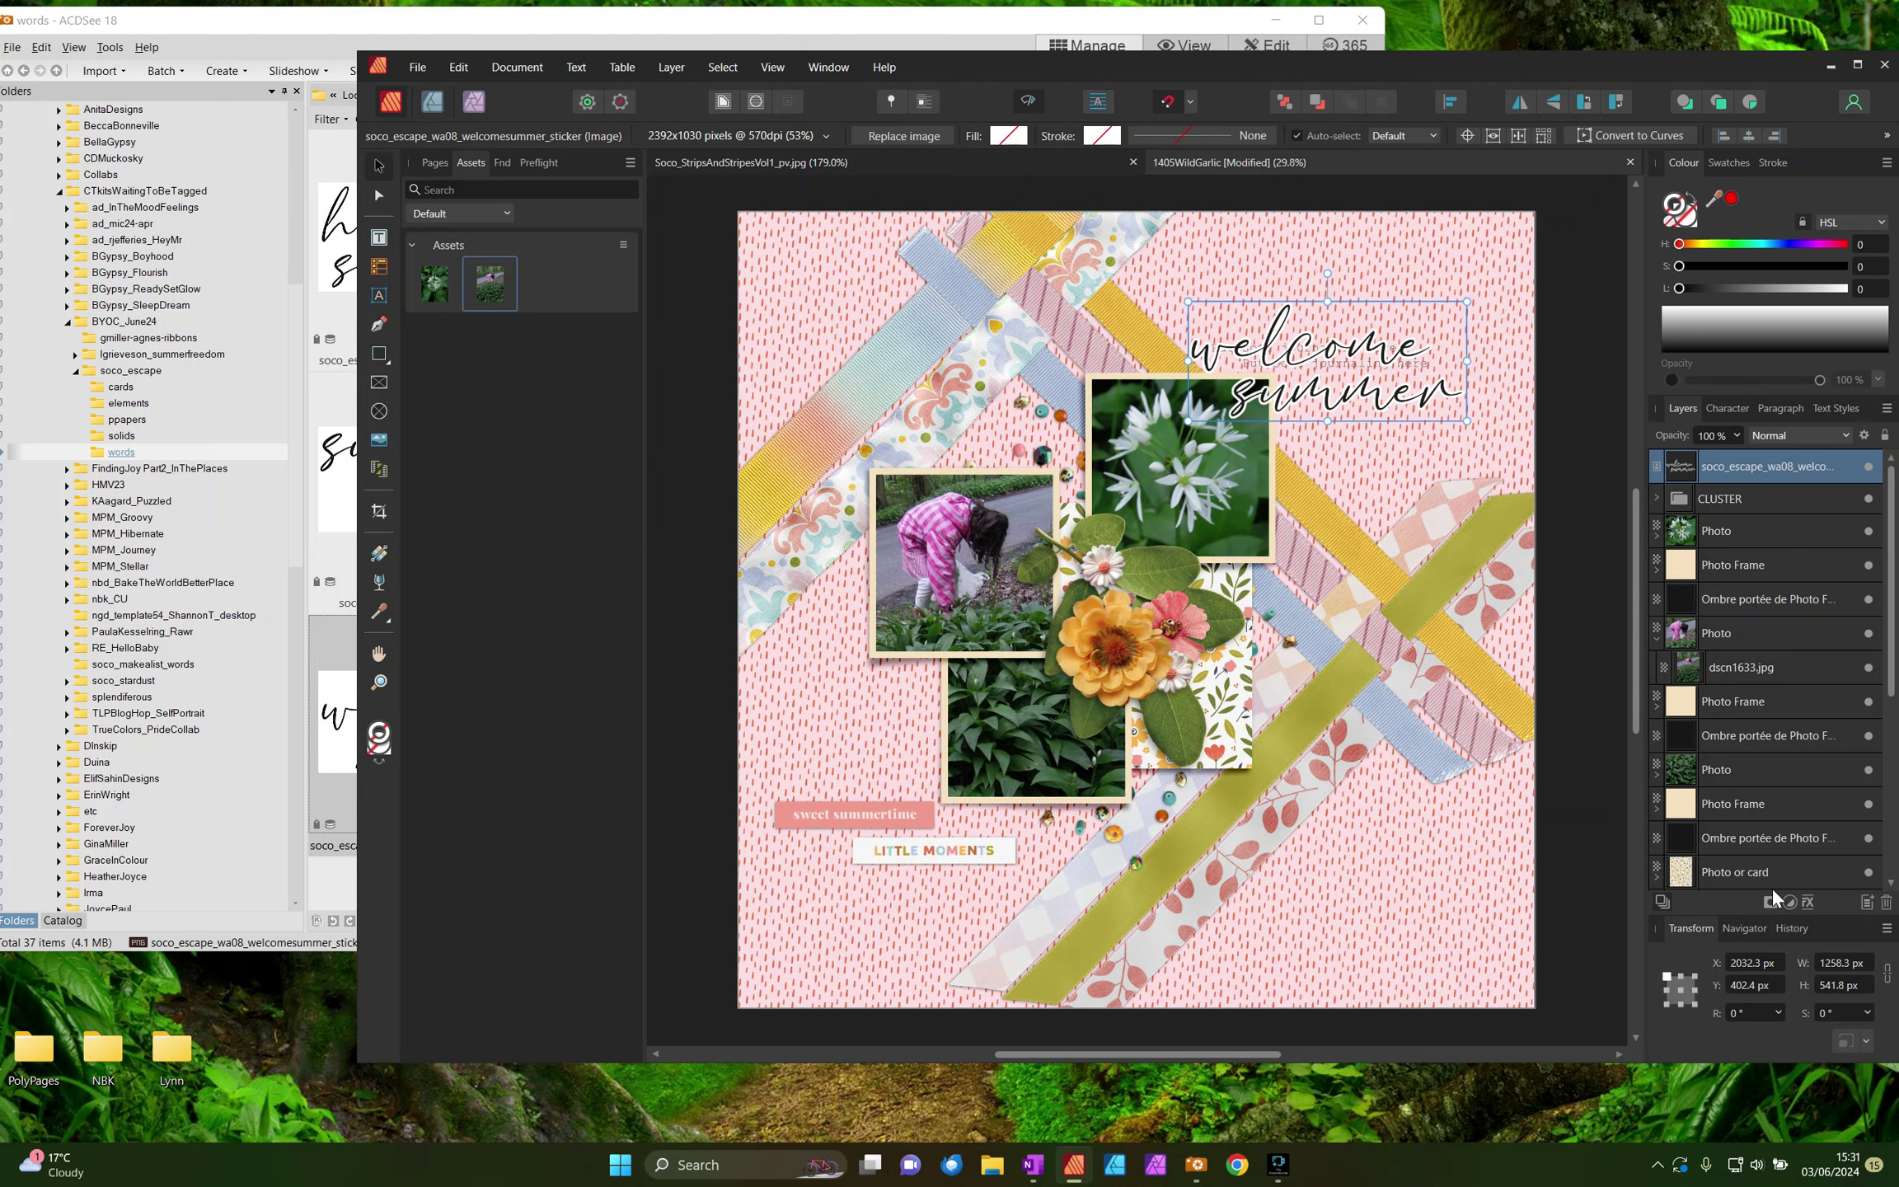
Step: Add an Outer Shadow to the sticker: radius 9.9 px, offset 0.5 px, angle 225°
{"action": "left_click", "coordinate": [1807, 901]}
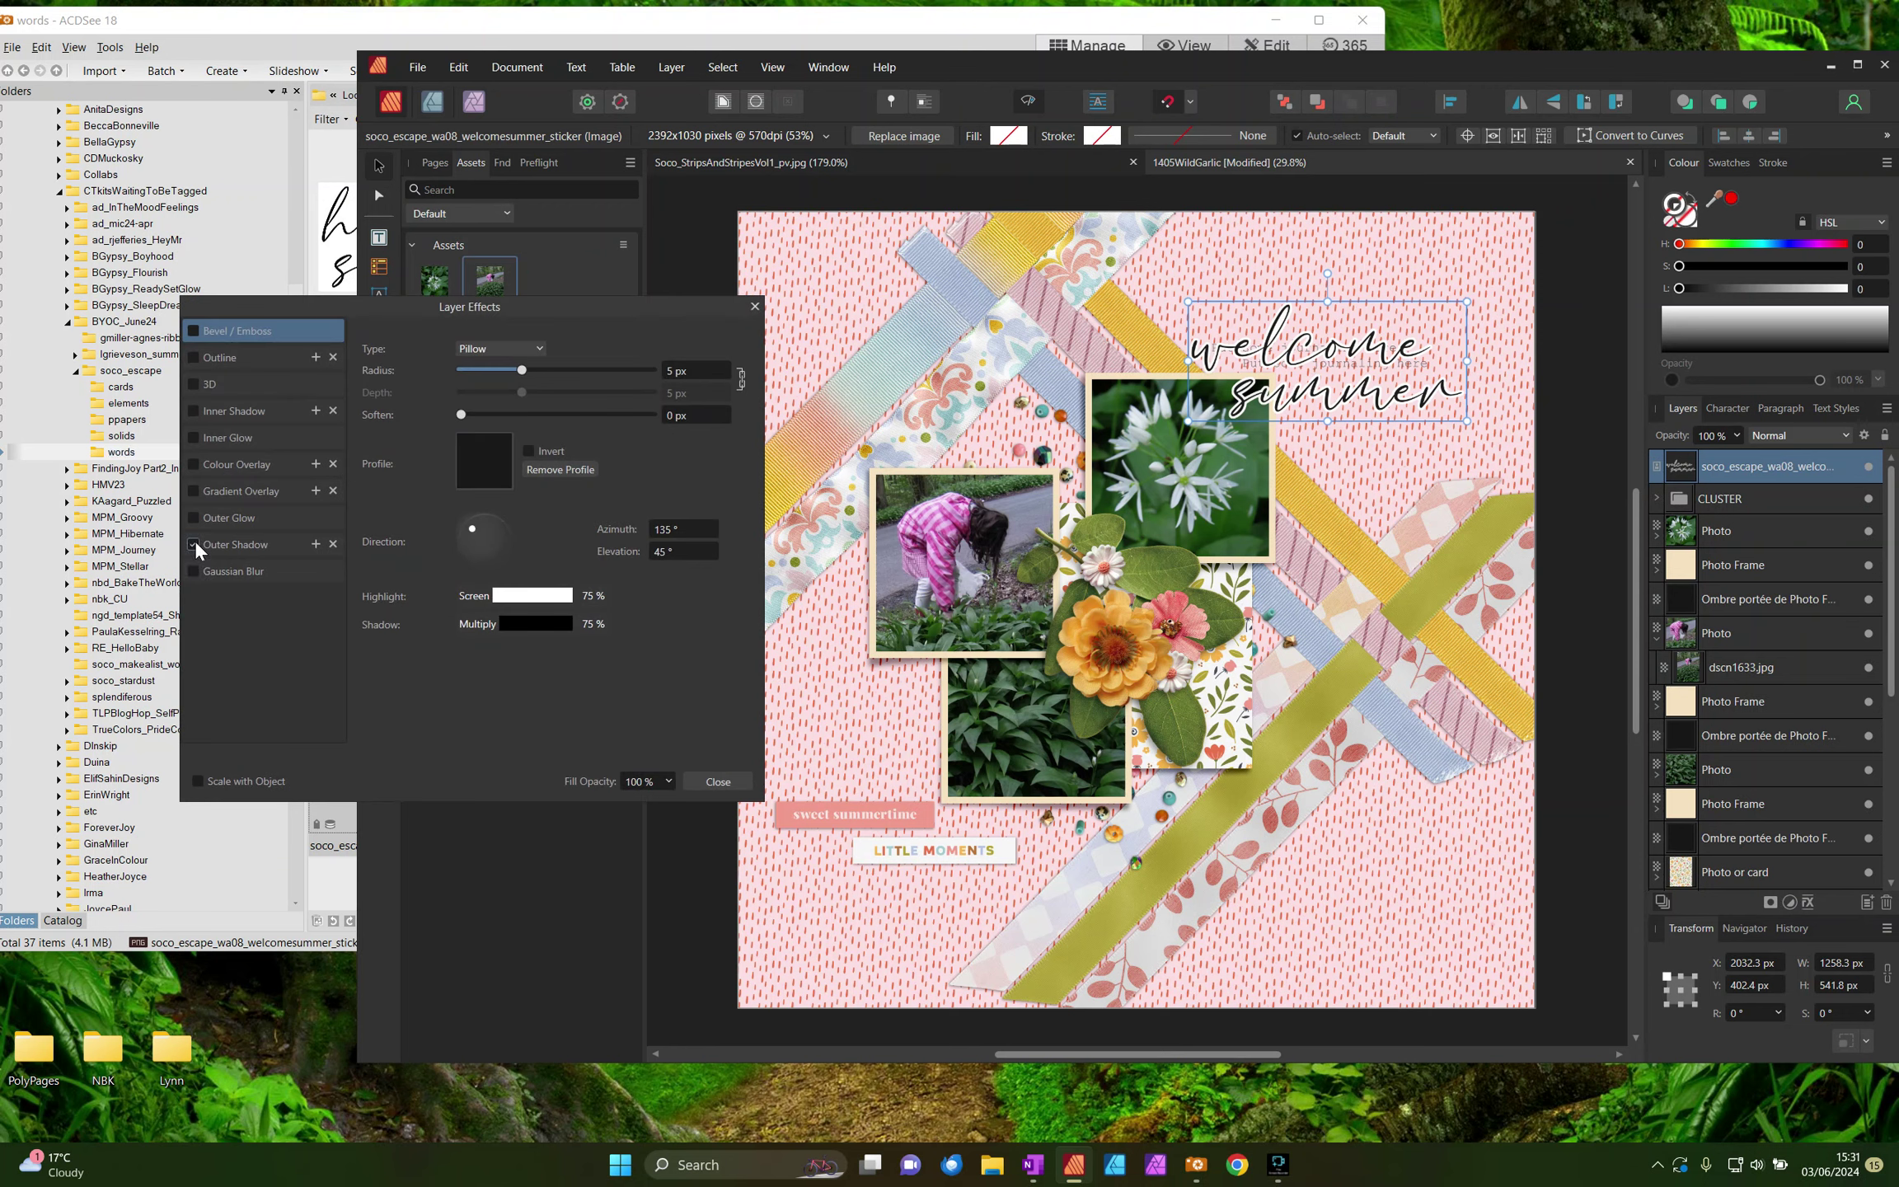
{"action": "left_click", "coordinate": [239, 544]}
{"action": "left_click_drag", "start_coordinate": [514, 393], "coordinate": [551, 393]}
{"action": "left_click", "coordinate": [486, 414]}
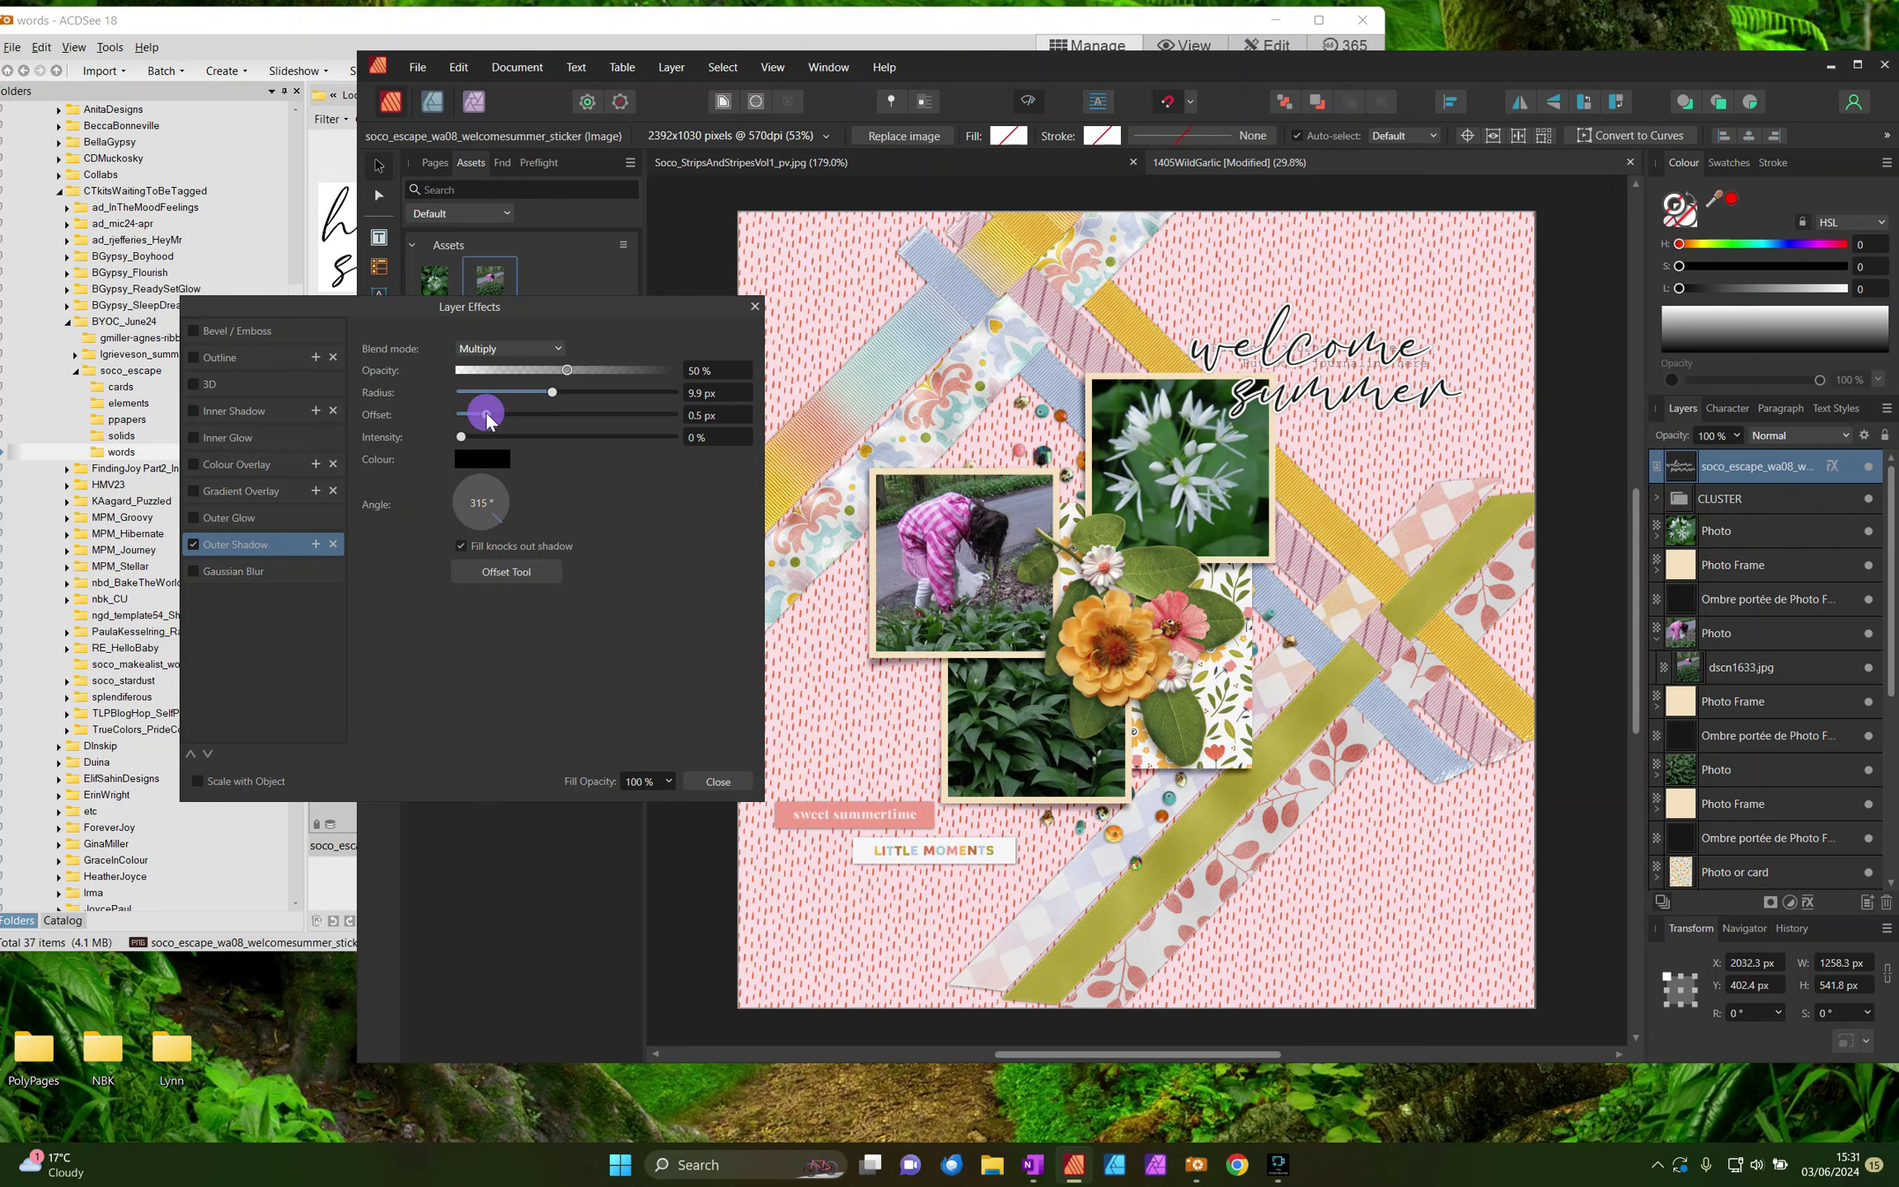
{"action": "left_click", "coordinate": [466, 518]}
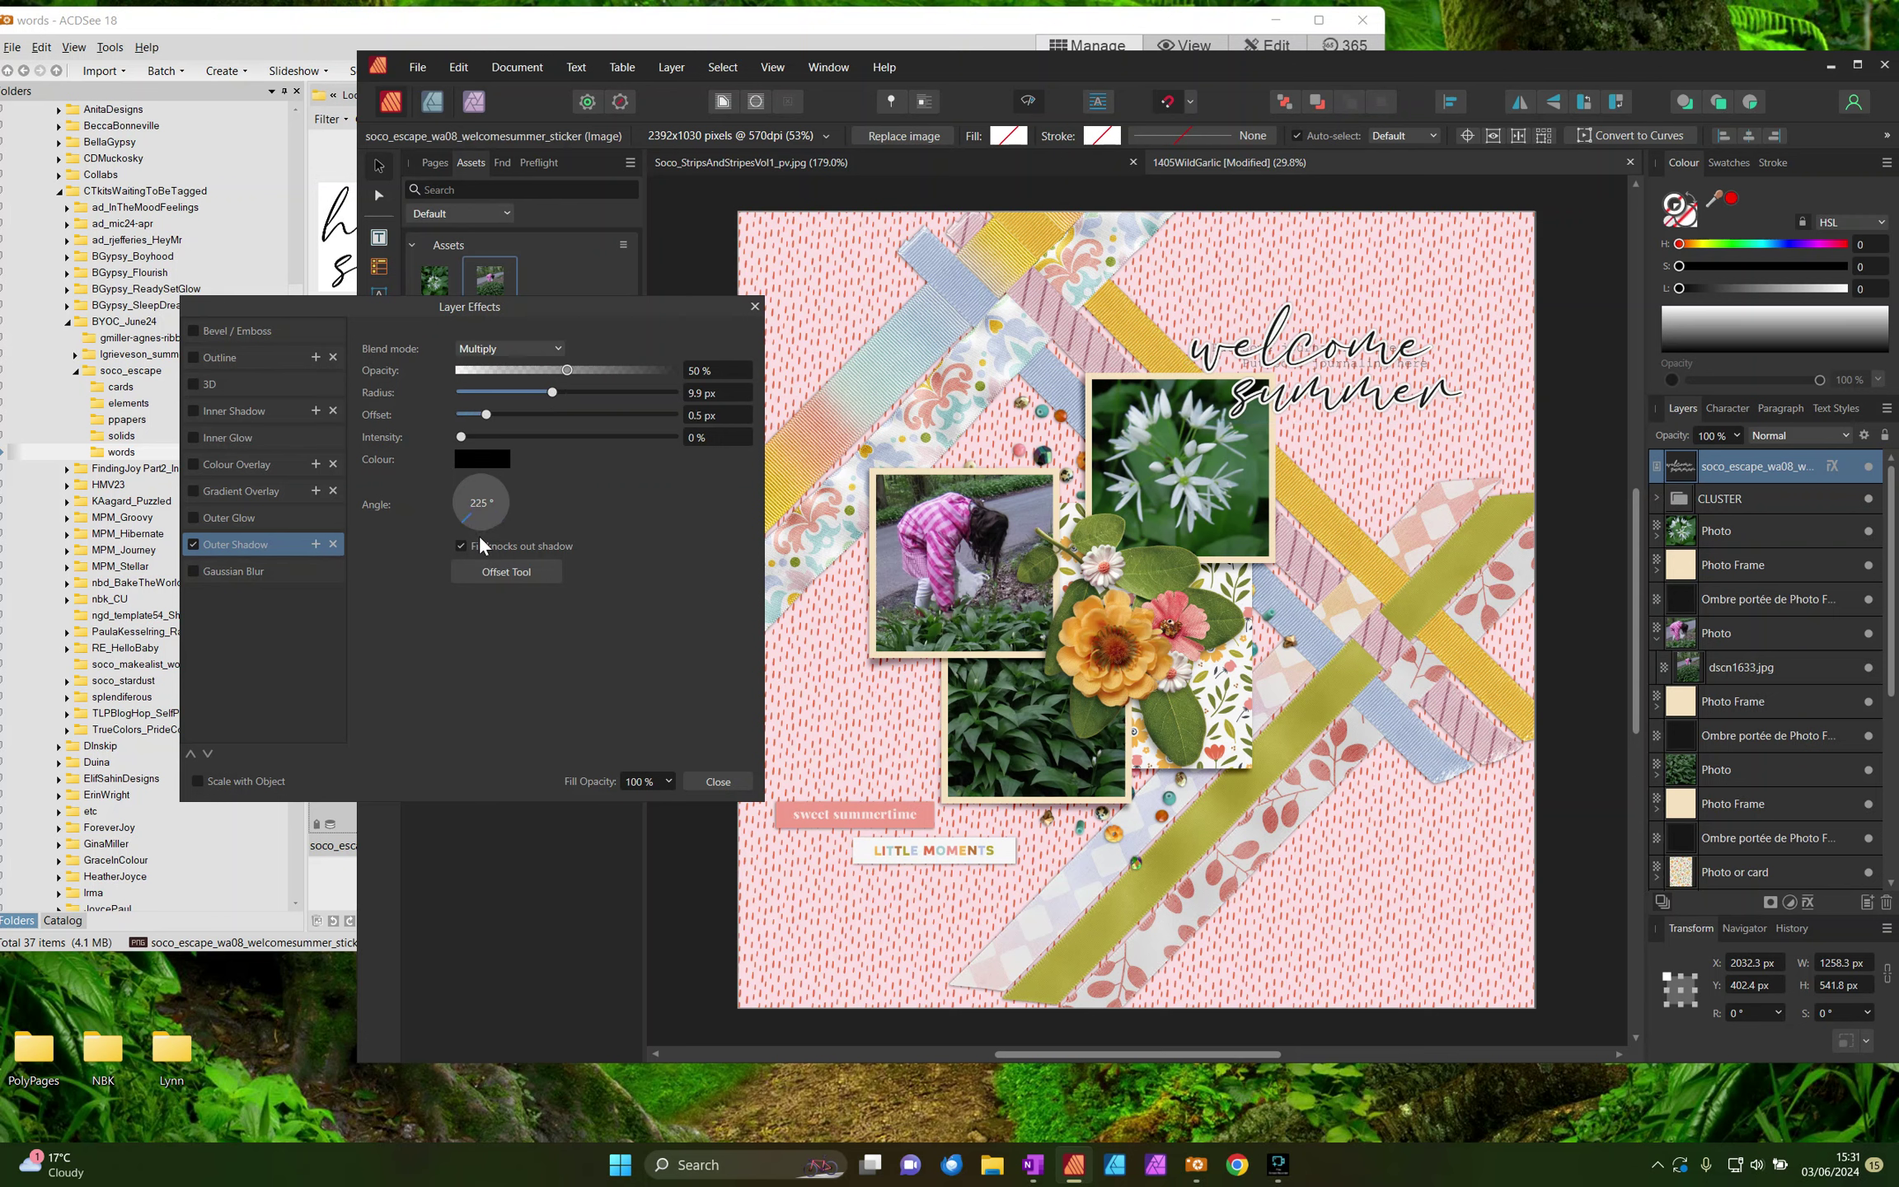
{"action": "left_click", "coordinate": [715, 783]}
{"action": "scroll", "coordinate": [1736, 649], "scroll_direction": "down", "scroll_amount": 5}
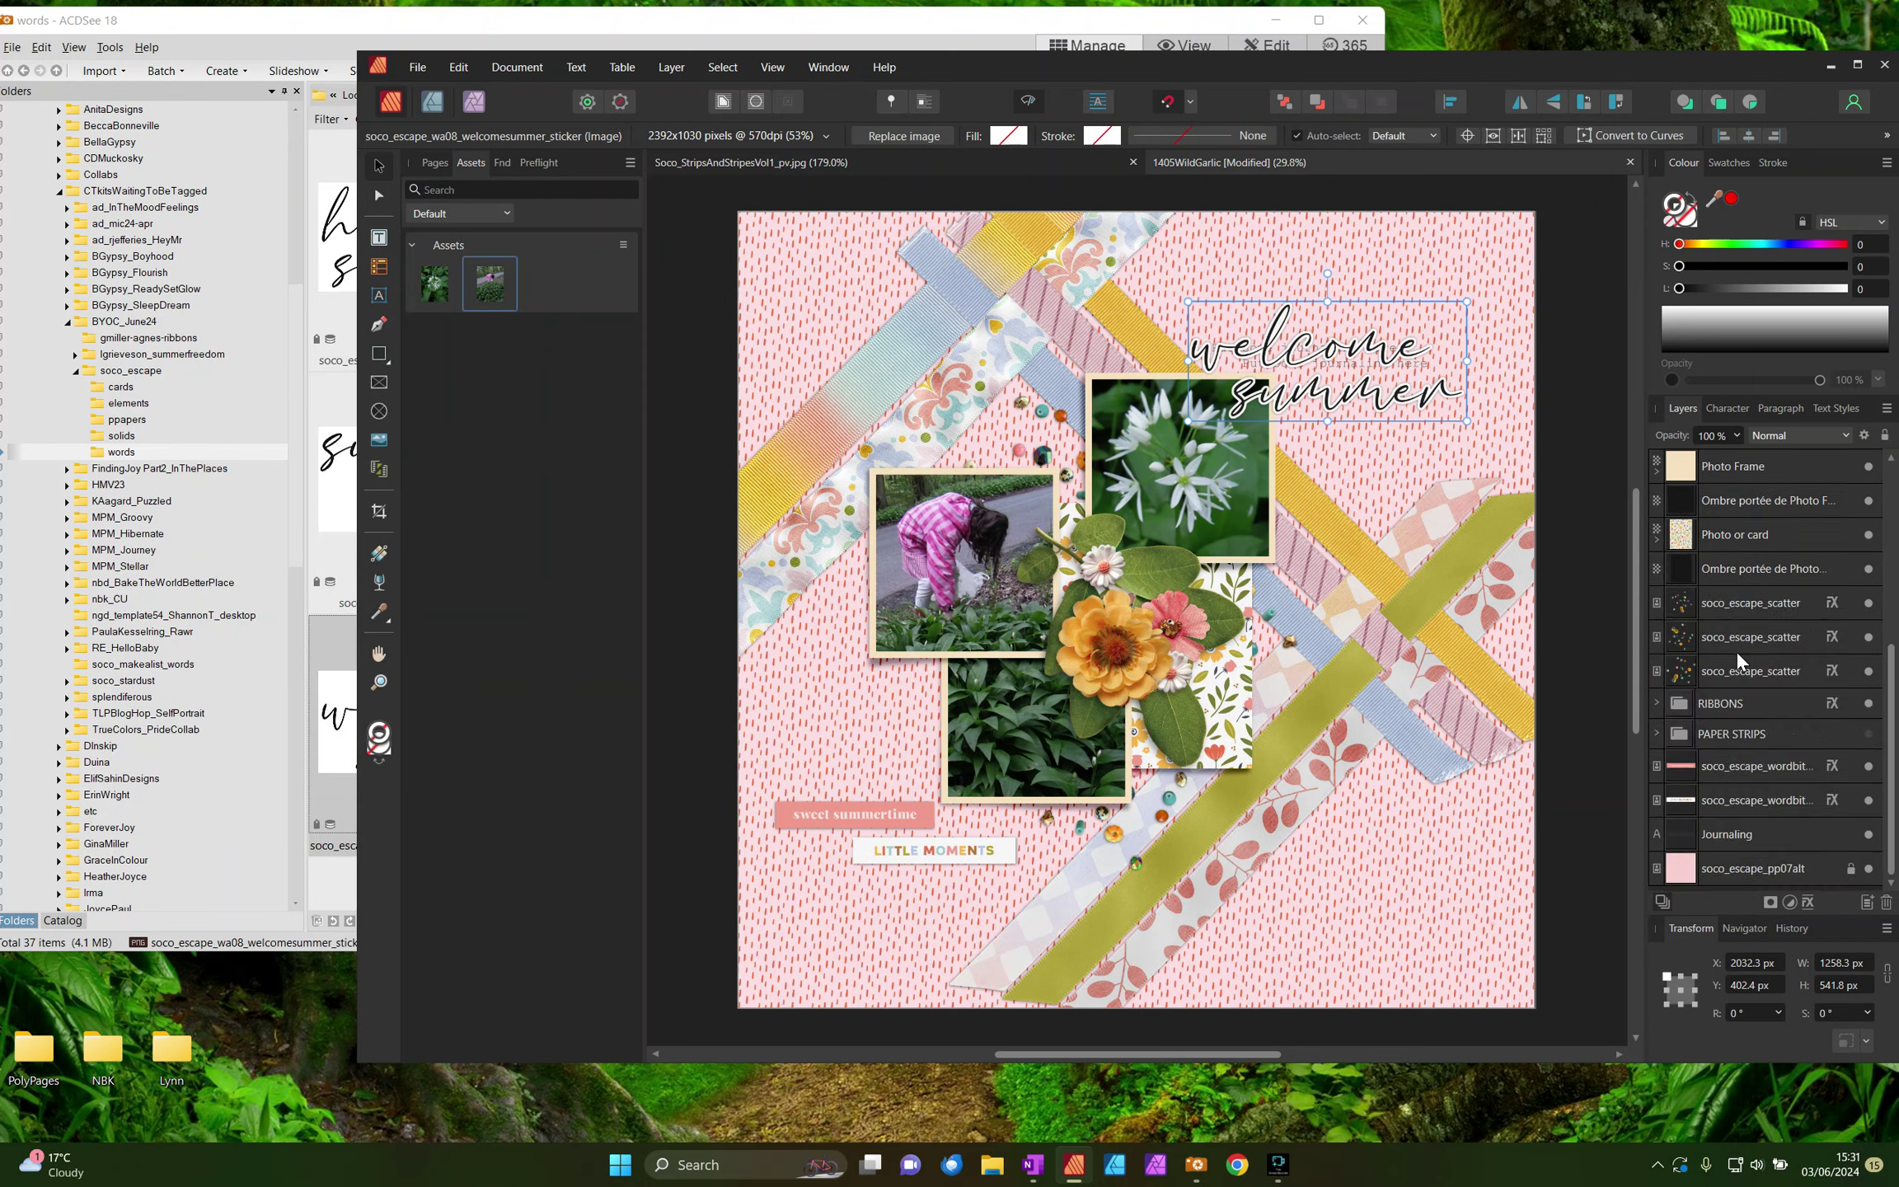
Step: Delete the Journaling placeholder and the PAPER STRIPS group
{"action": "left_click", "coordinate": [1783, 832]}
{"action": "key", "text": "Delete"}
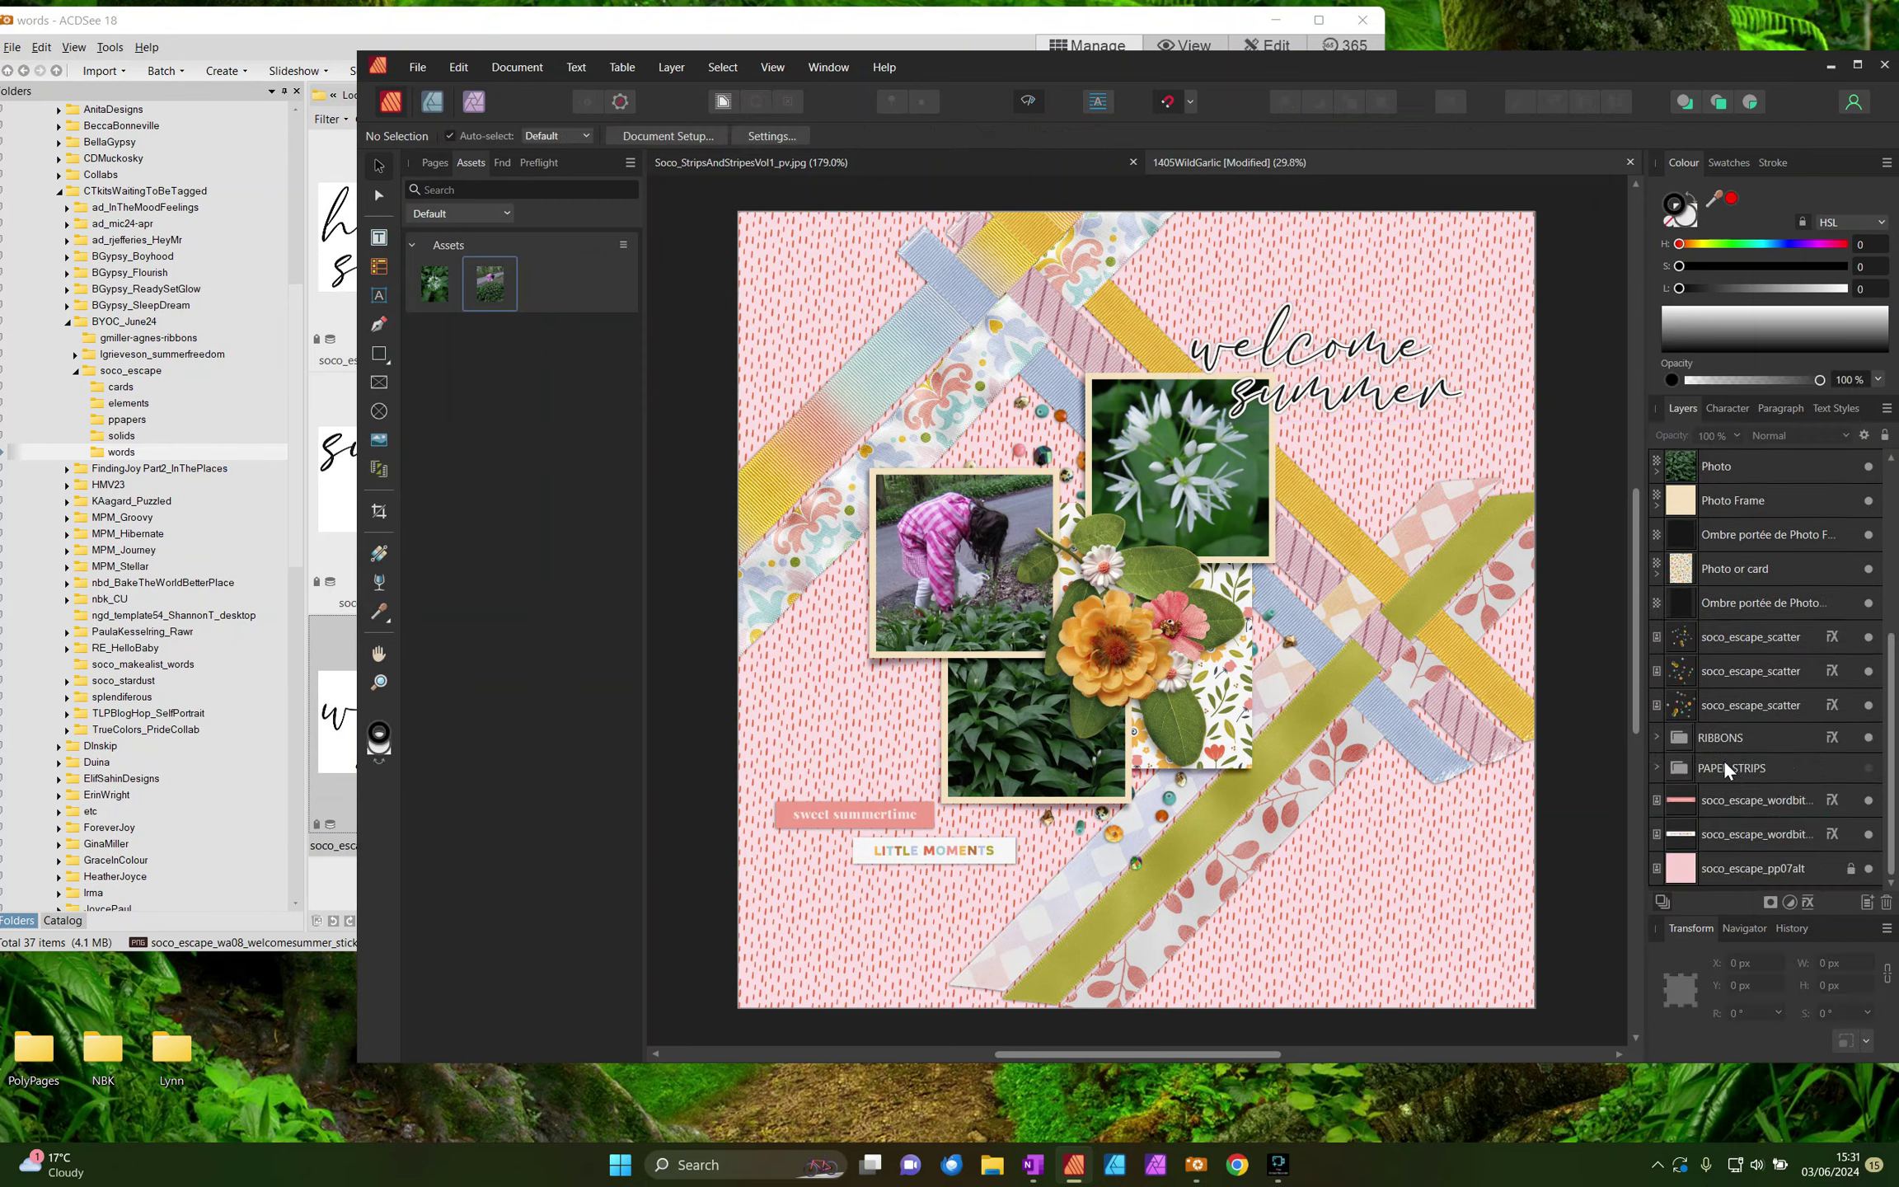
{"action": "left_click", "coordinate": [1739, 778]}
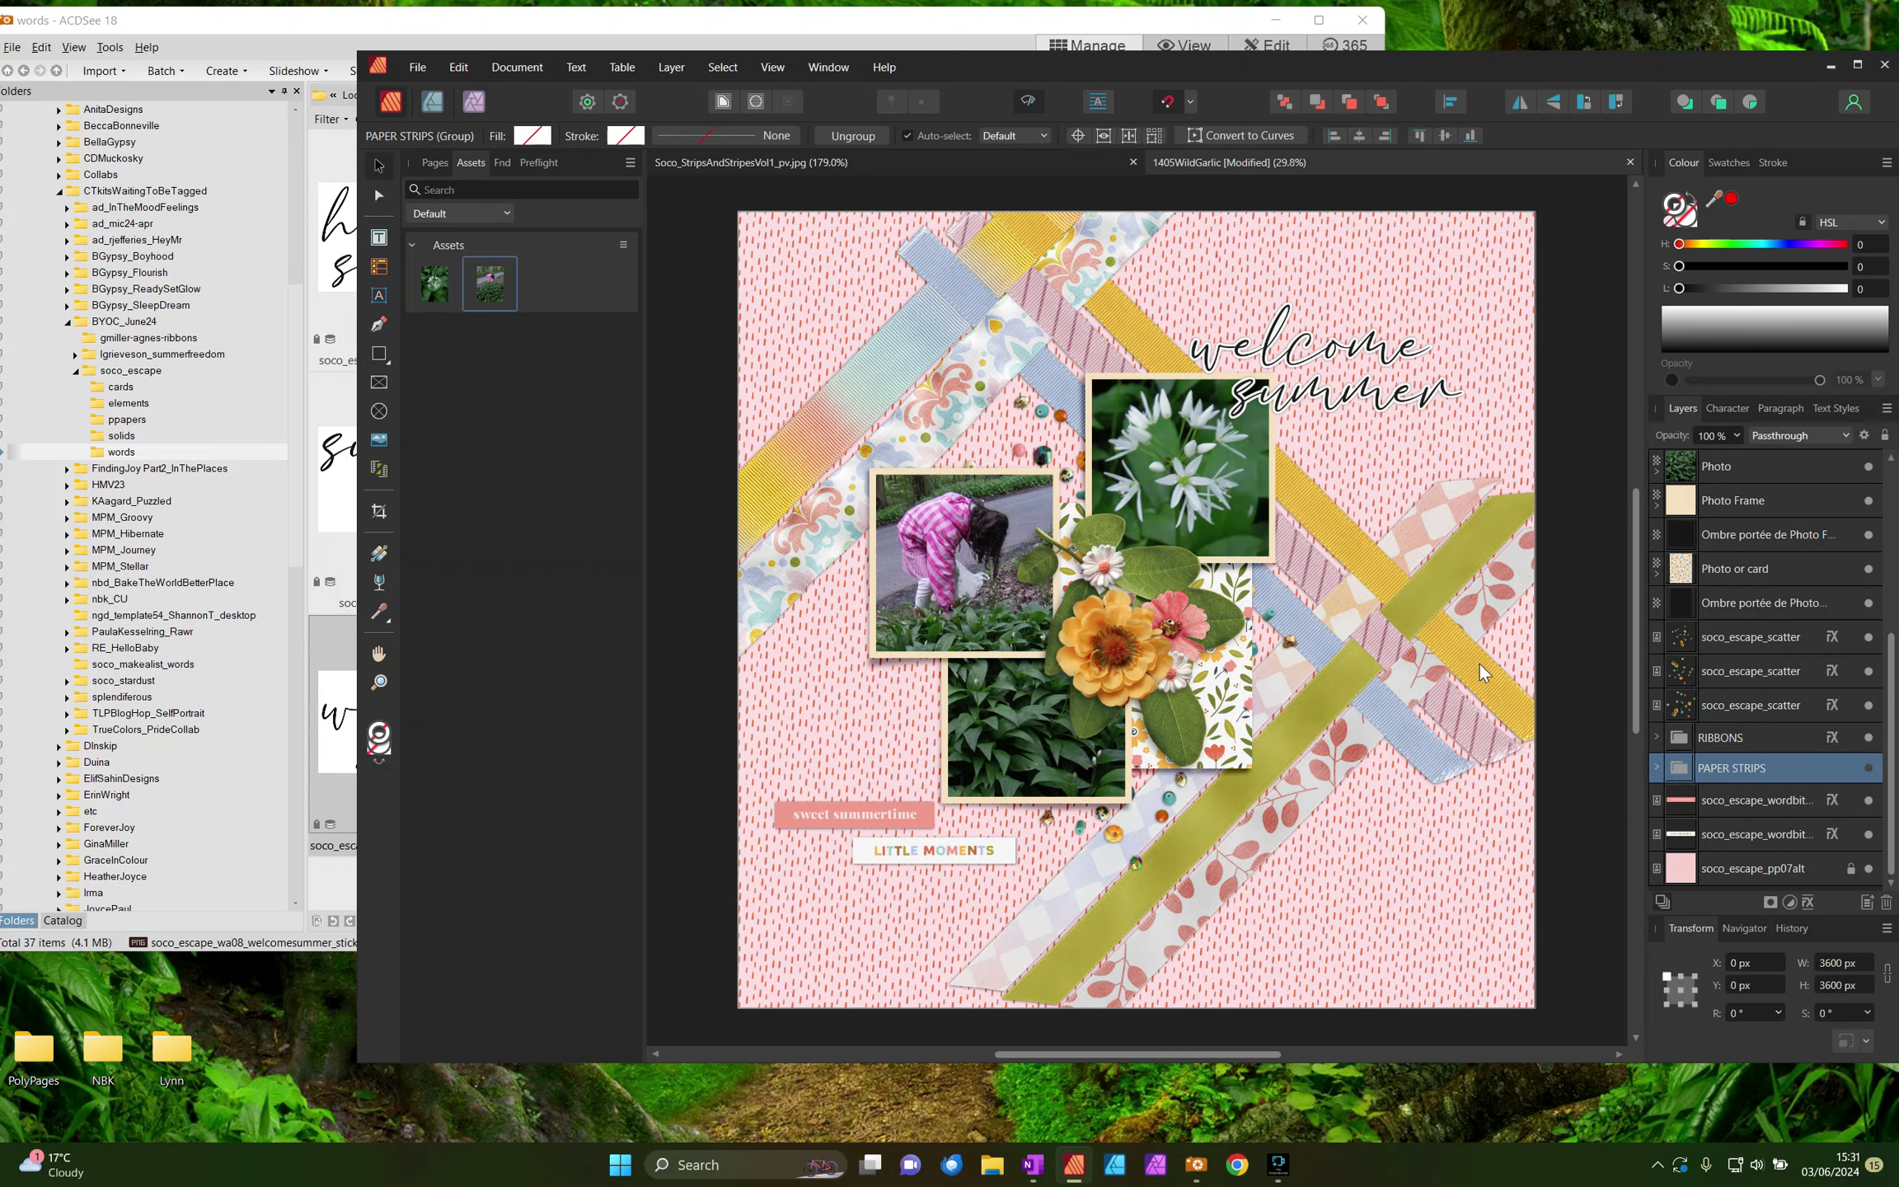
{"action": "key", "text": "Delete"}
Step: Save the 1405WildGarlic document
{"action": "key", "text": "ctrl+s"}
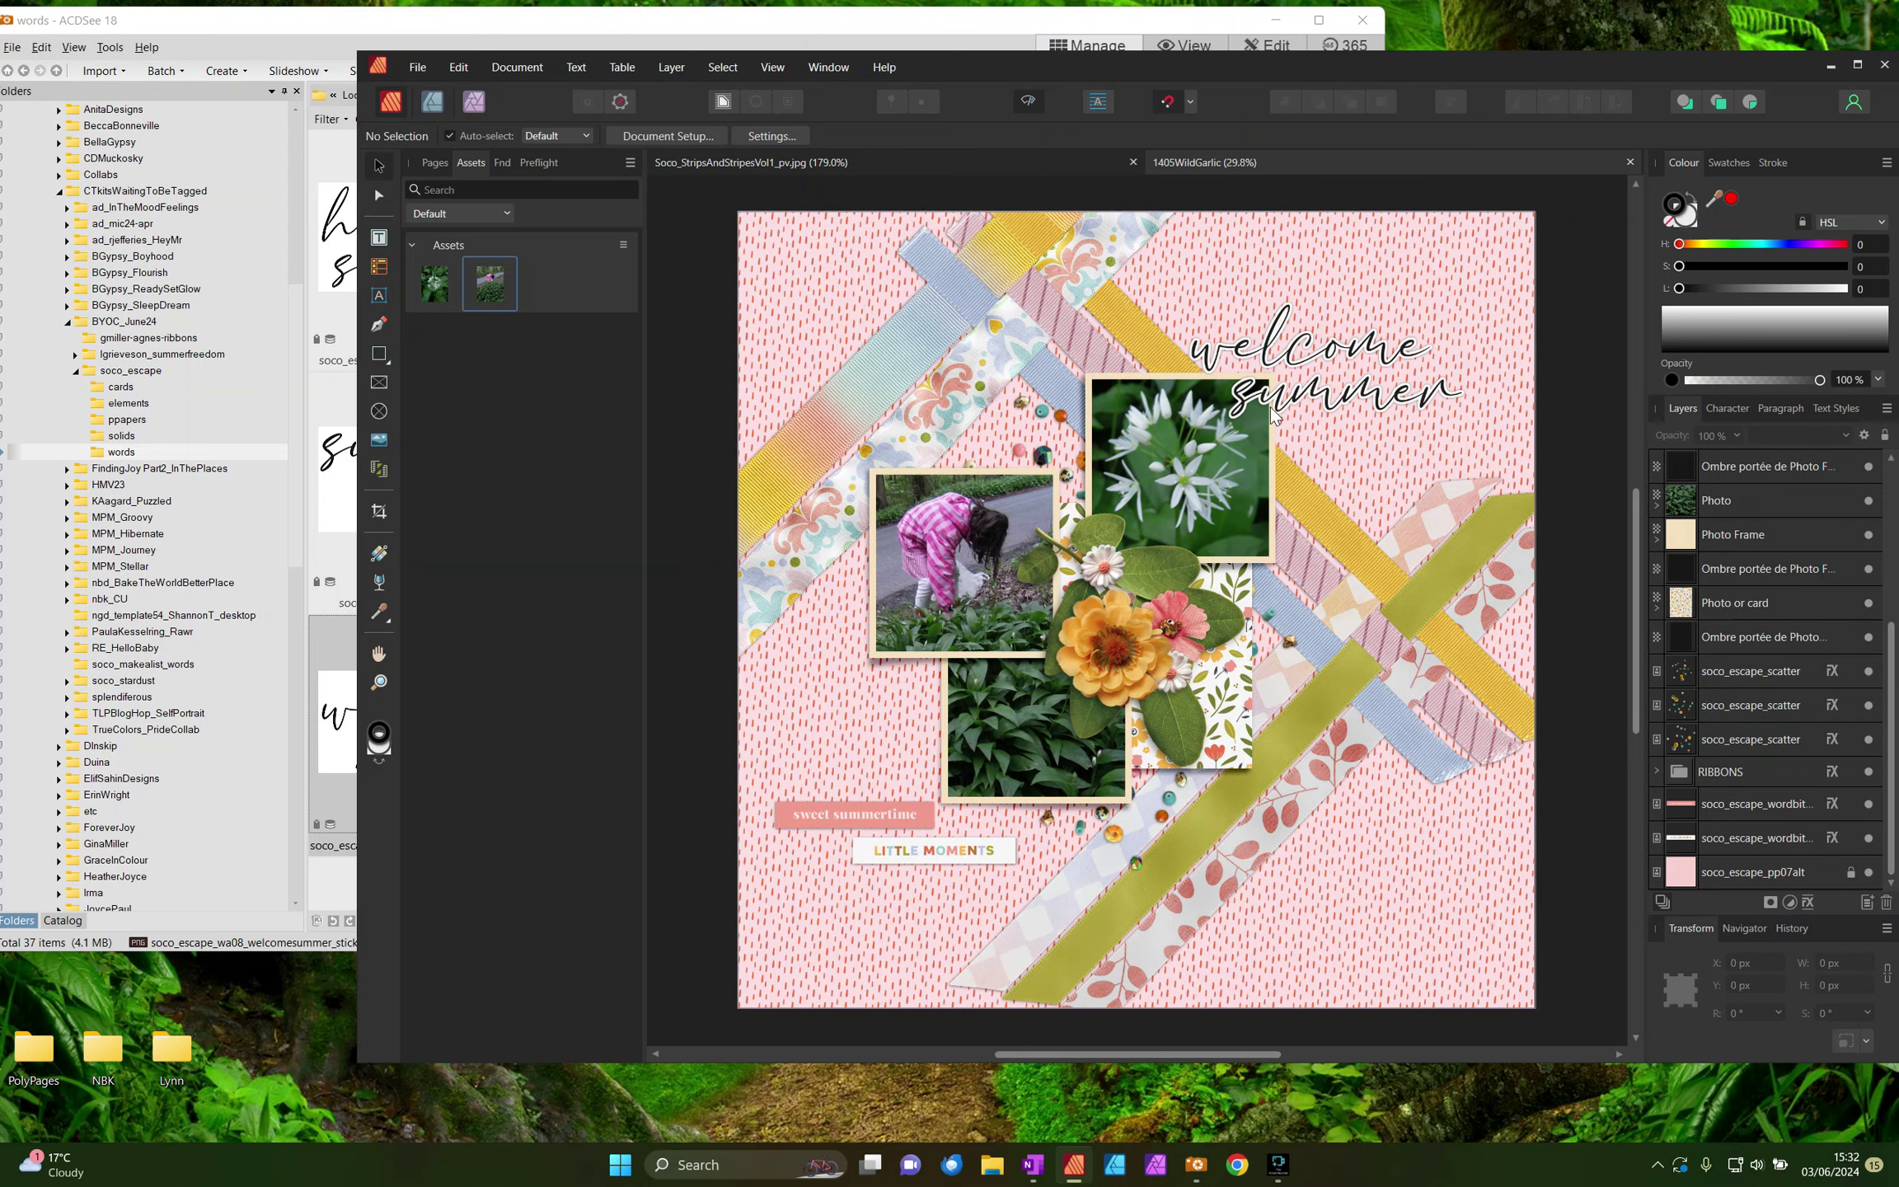
{"action": "left_click_drag", "start_coordinate": [1459, 61], "coordinate": [1428, 66]}
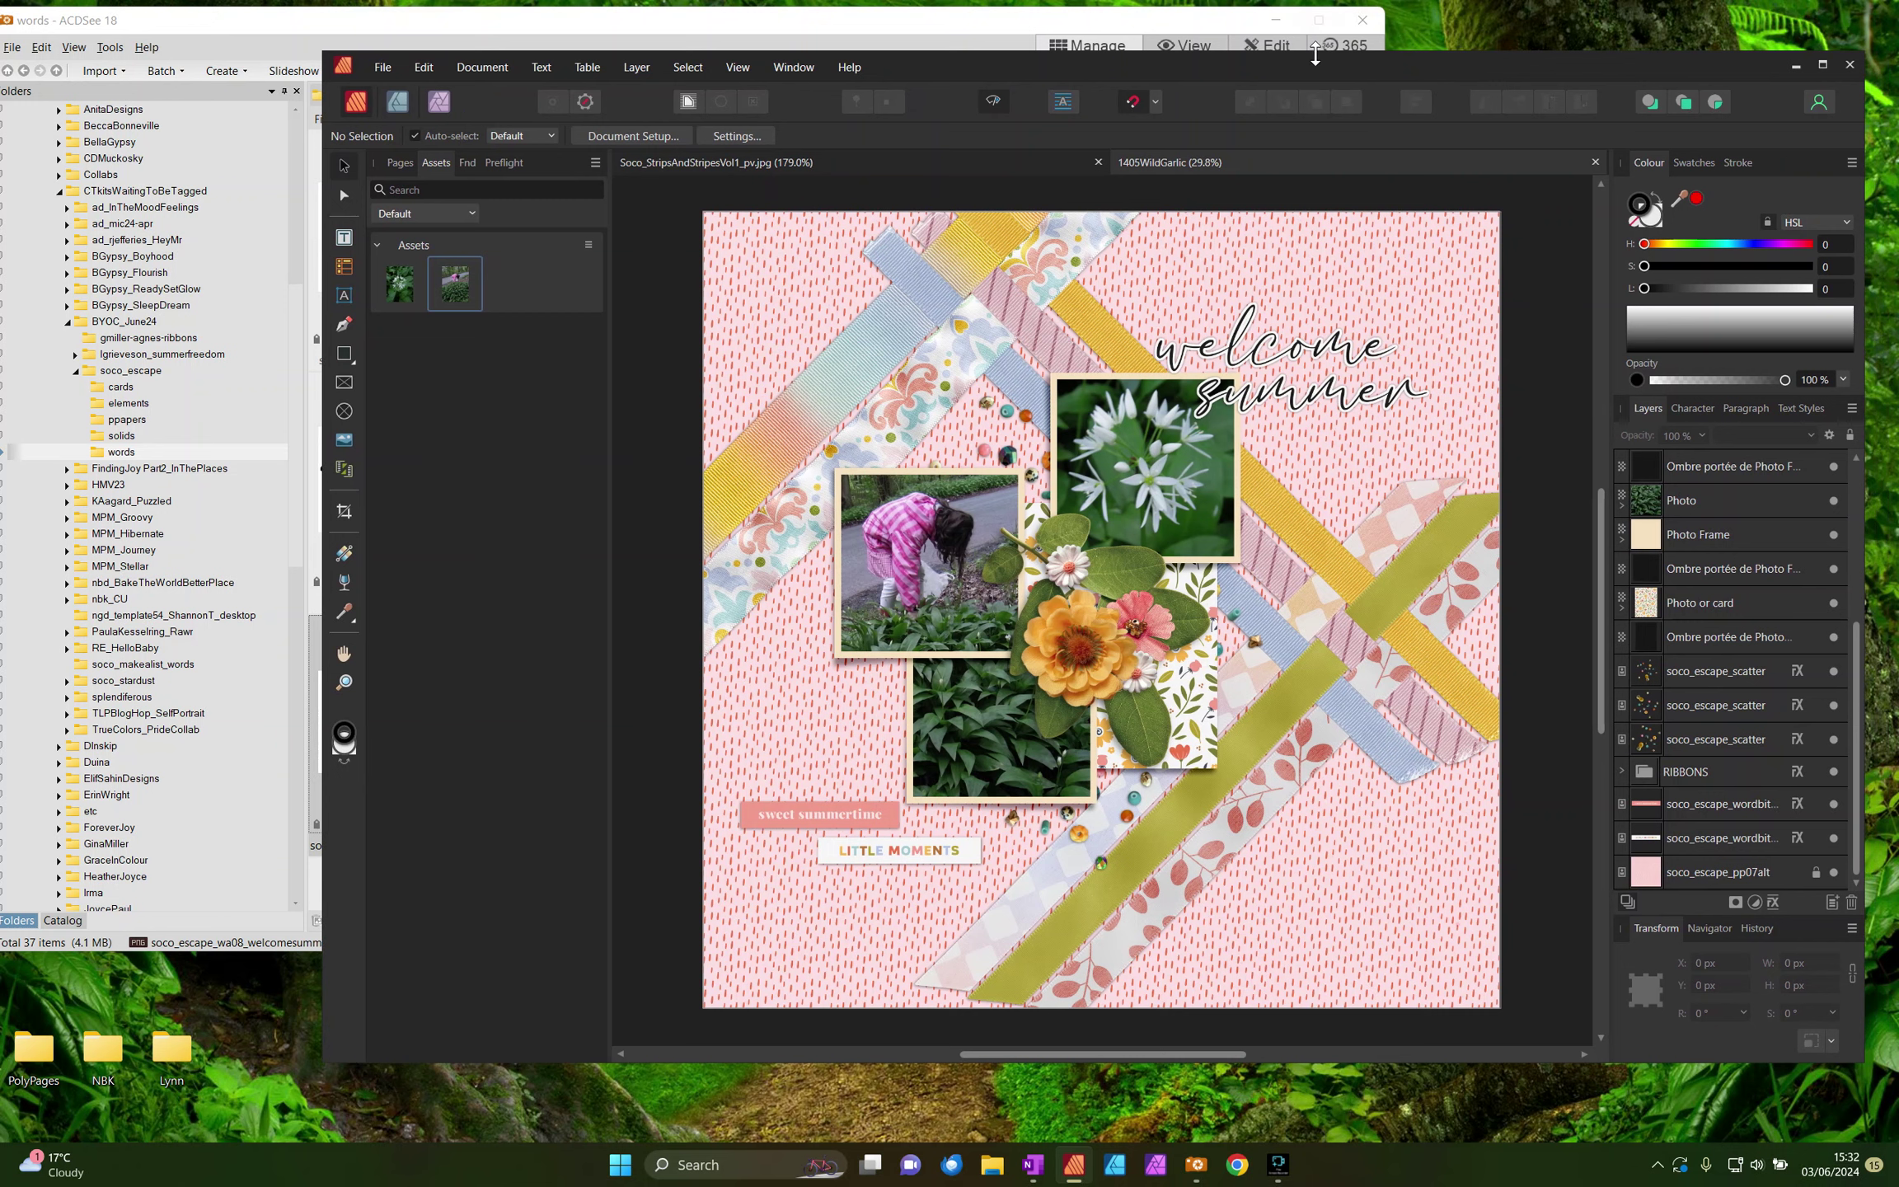
{"action": "left_click", "coordinate": [1363, 204]}
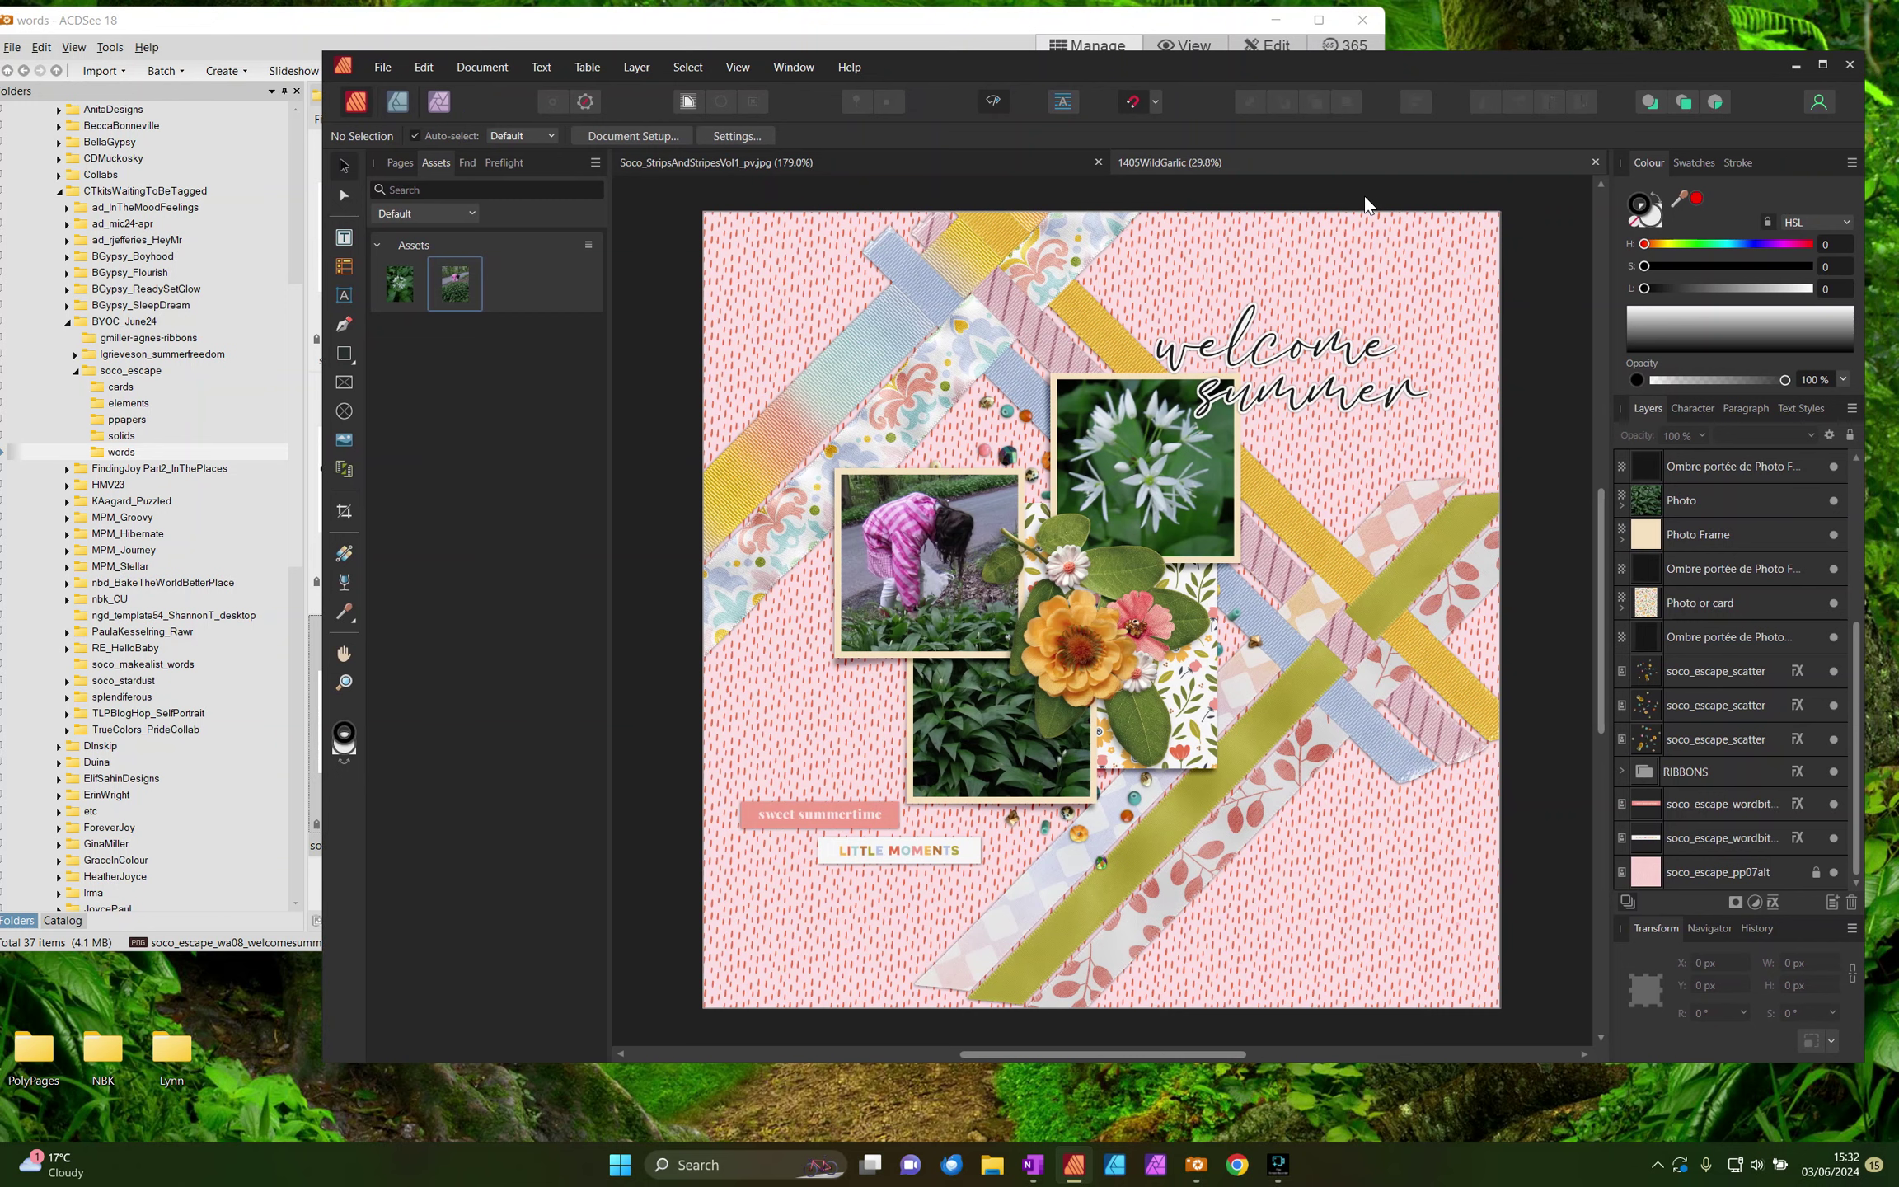